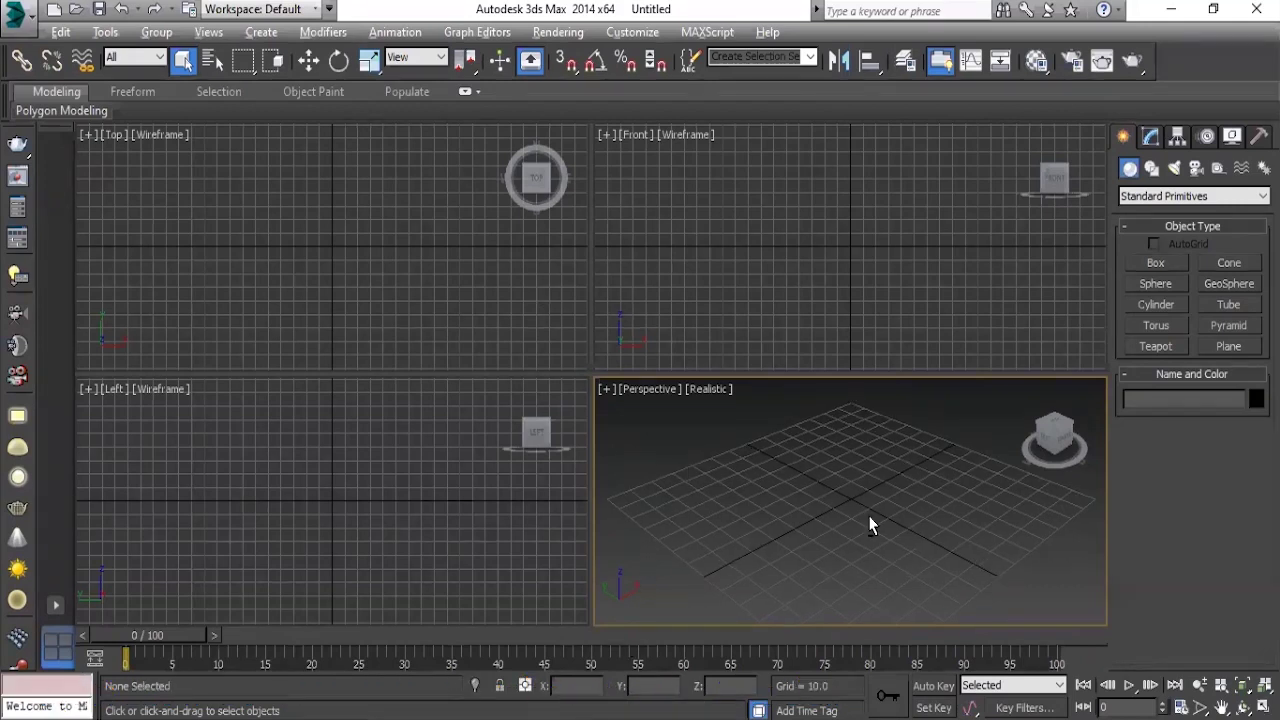
# Maximize the Perspective viewport and tilt it to look down on the grid.
pyautogui.hotkey('alt', 'w')
pyautogui.scroll(-3, 691, 303)
pyautogui.moveTo(589, 300)
pyautogui.keyDown('alt'); pyautogui.mouseDown(button='middle')
pyautogui.moveTo(658, 344)
pyautogui.moveTo(662, 328)
pyautogui.mouseUp(button='middle'); pyautogui.keyUp('alt')
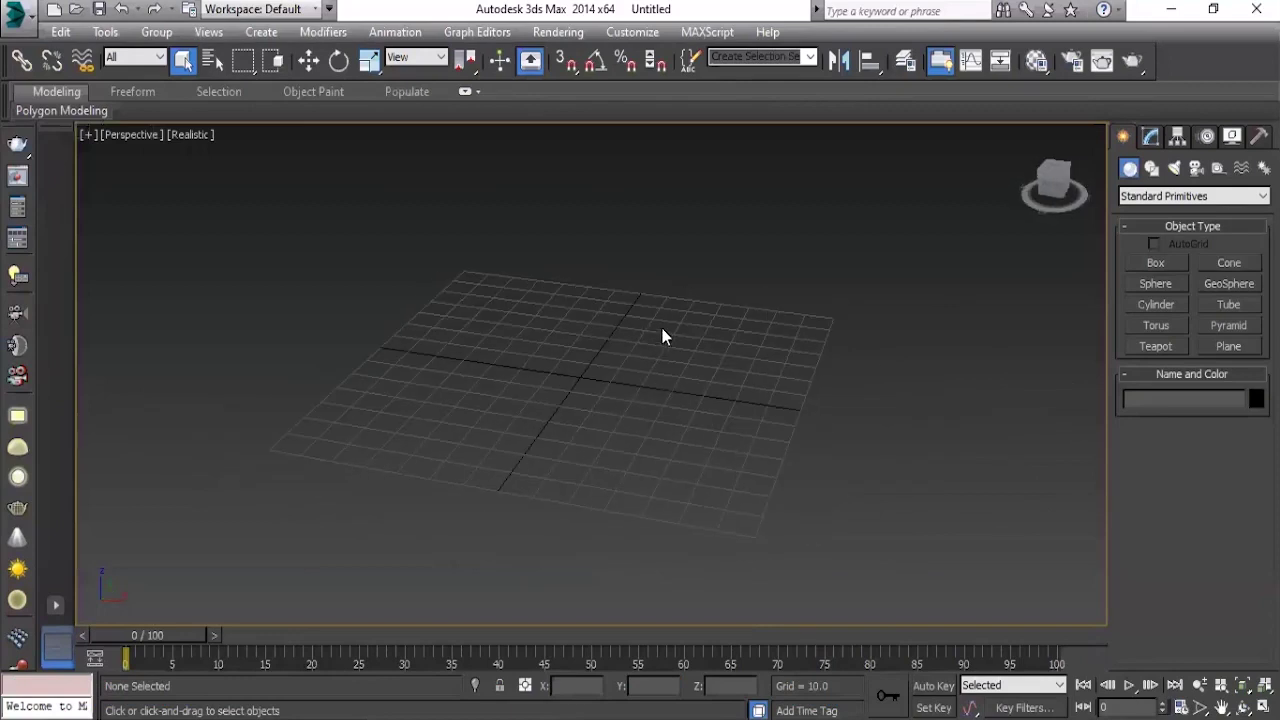
# Draw Circle001 (radius 44.895) on the grid and select it in the Modify panel.
pyautogui.click(1151, 168)
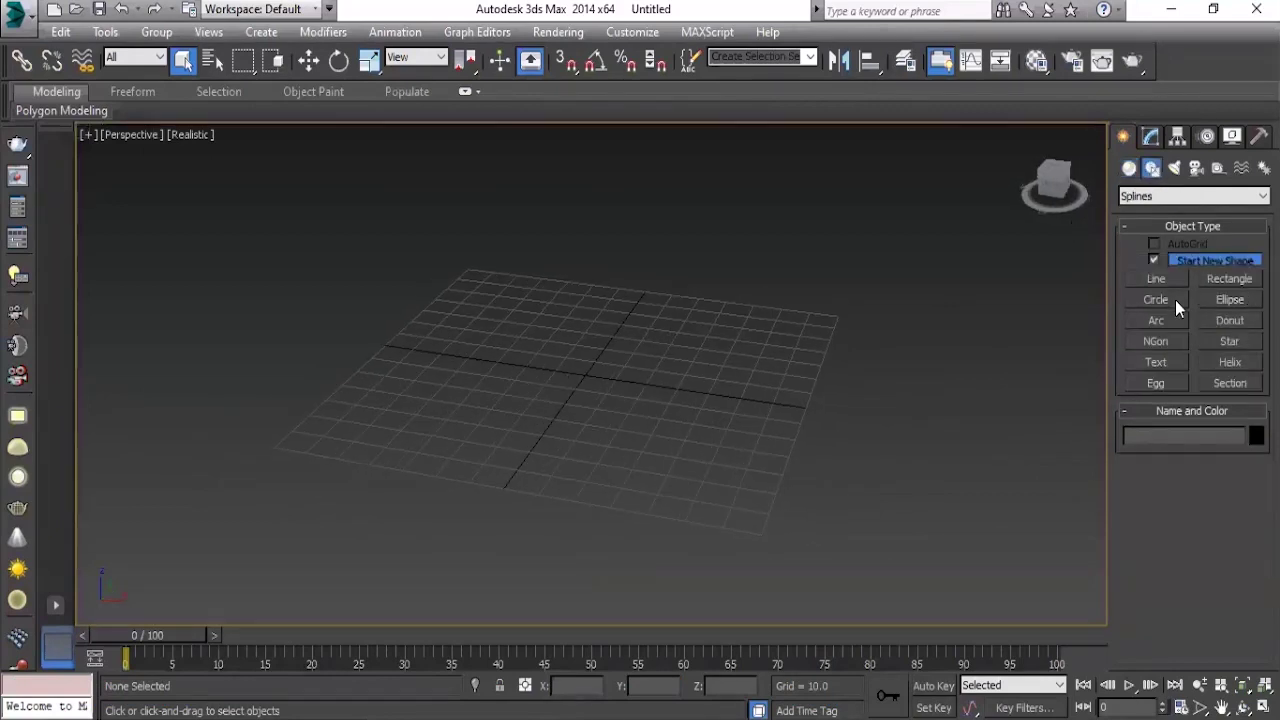
pyautogui.click(1156, 299)
pyautogui.moveTo(737, 350); pyautogui.dragTo(743, 414)
pyautogui.press('w')
pyautogui.click(836, 433)
pyautogui.moveTo(836, 433)
pyautogui.keyDown('alt'); pyautogui.mouseDown(button='middle')
pyautogui.moveTo(682, 329)
pyautogui.moveTo(646, 349)
pyautogui.mouseUp(button='middle'); pyautogui.keyUp('alt')
pyautogui.moveTo(646, 349); pyautogui.dragTo(766, 514)
pyautogui.keyDown('alt'); pyautogui.moveTo(694, 437); pyautogui.dragTo(716, 462, button='middle'); pyautogui.keyUp('alt')
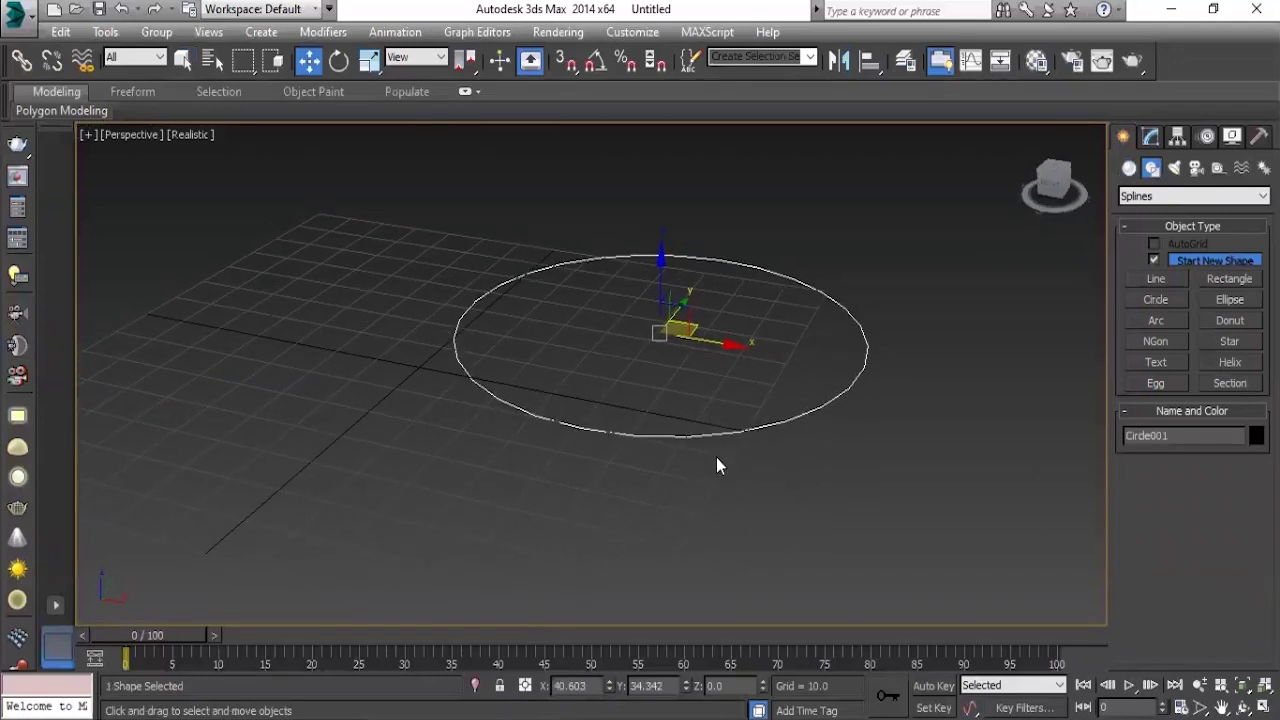
pyautogui.click(1149, 139)
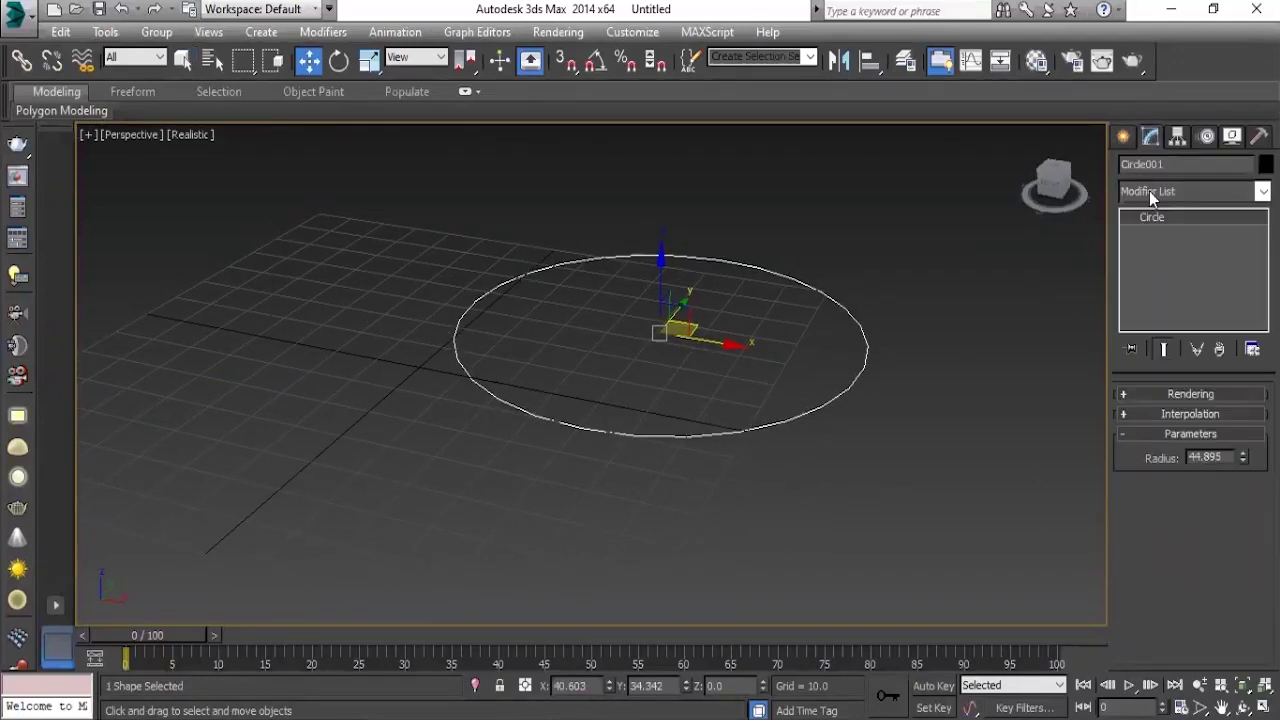
# Apply a Bevel Profile modifier to Circle001 from the Modifier List.
pyautogui.click(1151, 188)
pyautogui.write('bev')
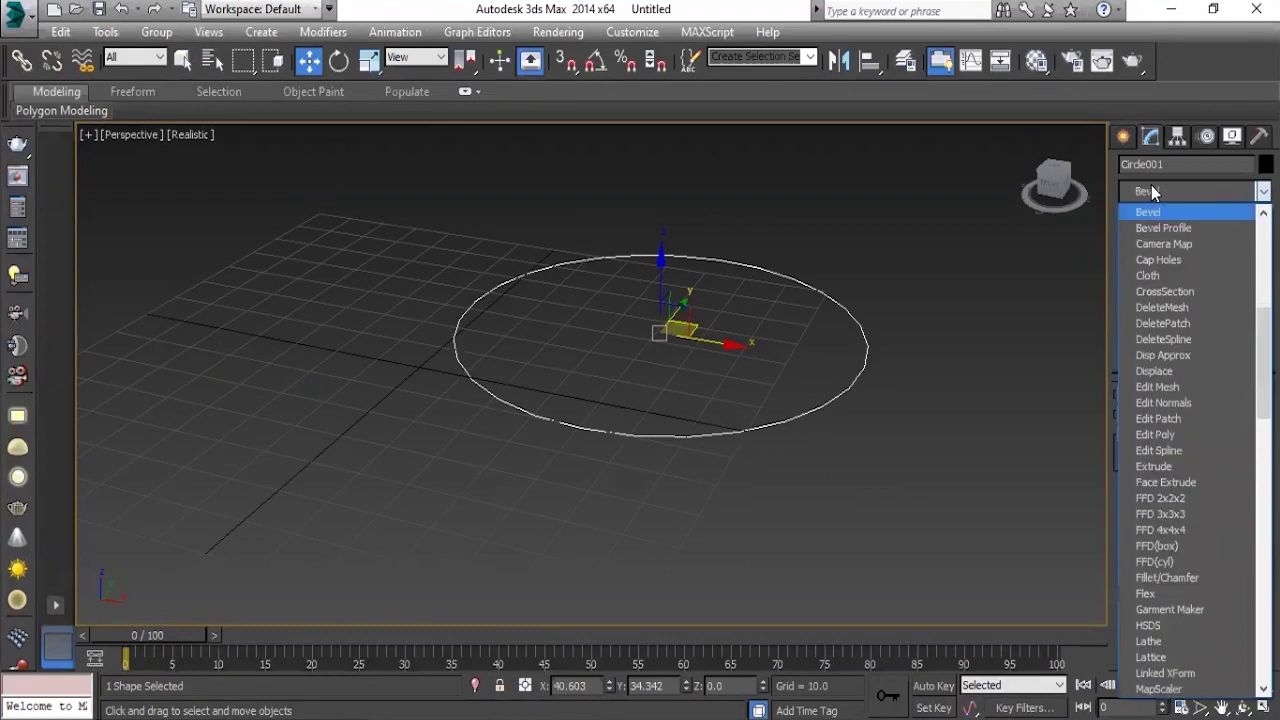
pyautogui.click(1175, 230)
pyautogui.click(905, 510)
pyautogui.keyDown('alt'); pyautogui.moveTo(905, 510); pyautogui.dragTo(623, 286, button='middle'); pyautogui.keyUp('alt')
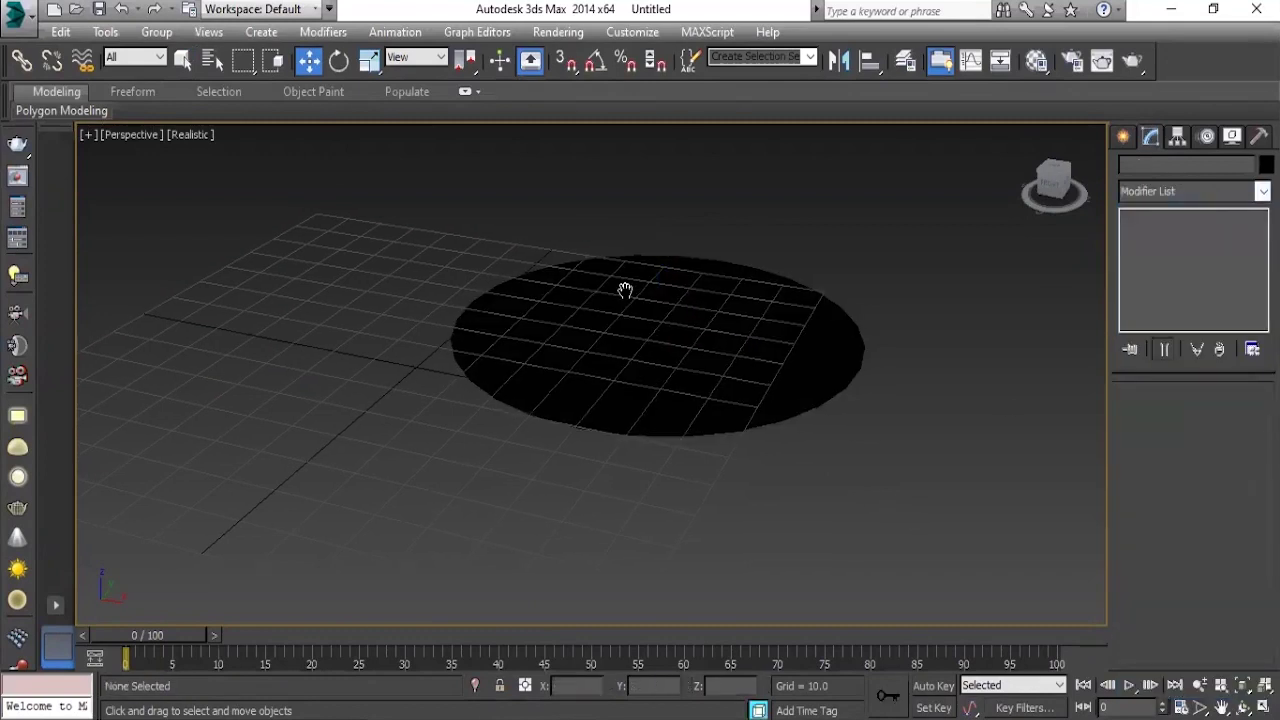
pyautogui.click(790, 320)
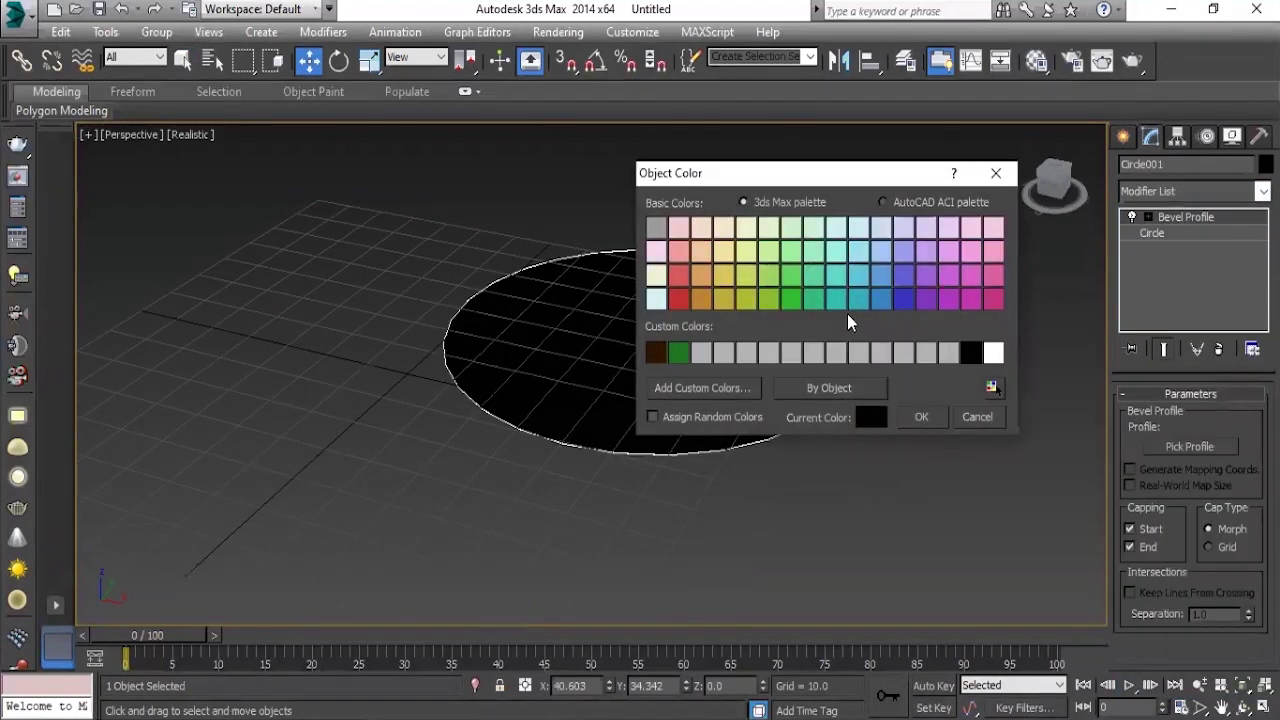
# Change the disc's object colour to cyan.
pyautogui.click(921, 417)
pyautogui.click(1021, 464)
pyautogui.click(723, 397)
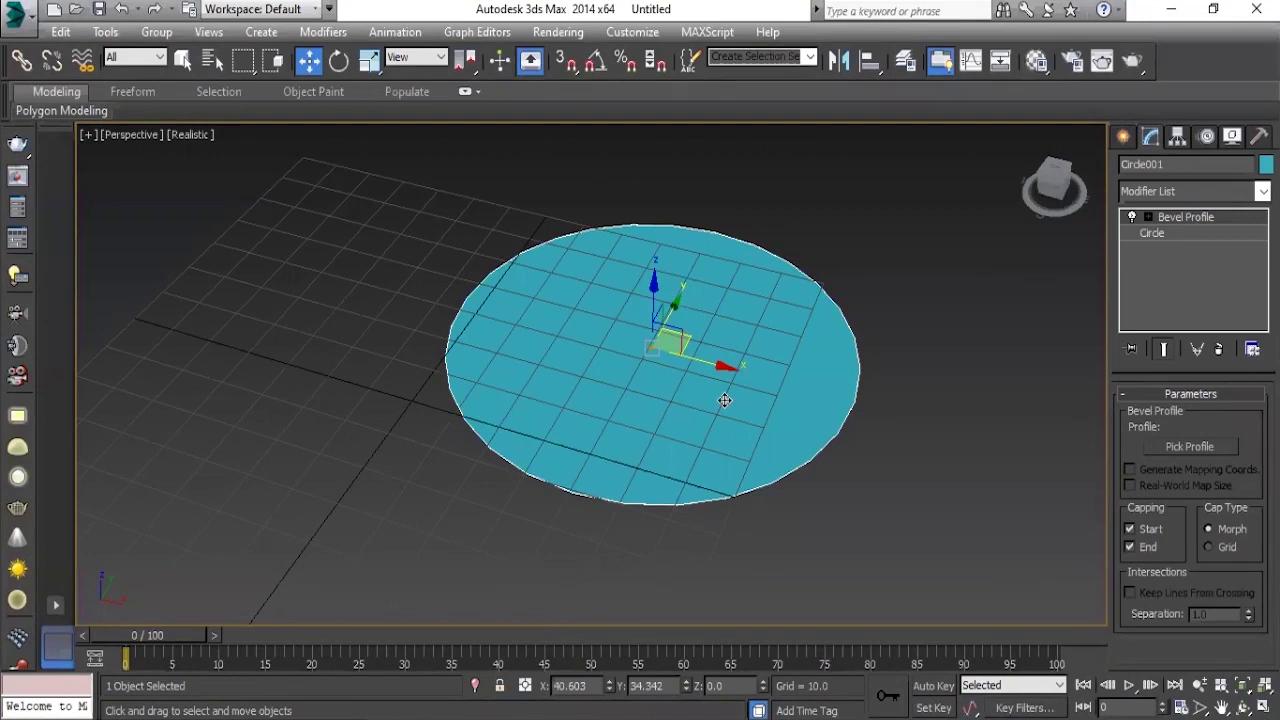
pyautogui.moveTo(683, 378)
pyautogui.keyDown('alt'); pyautogui.mouseDown(button='middle')
pyautogui.moveTo(1036, 520)
pyautogui.moveTo(709, 369)
pyautogui.mouseUp(button='middle'); pyautogui.keyUp('alt')
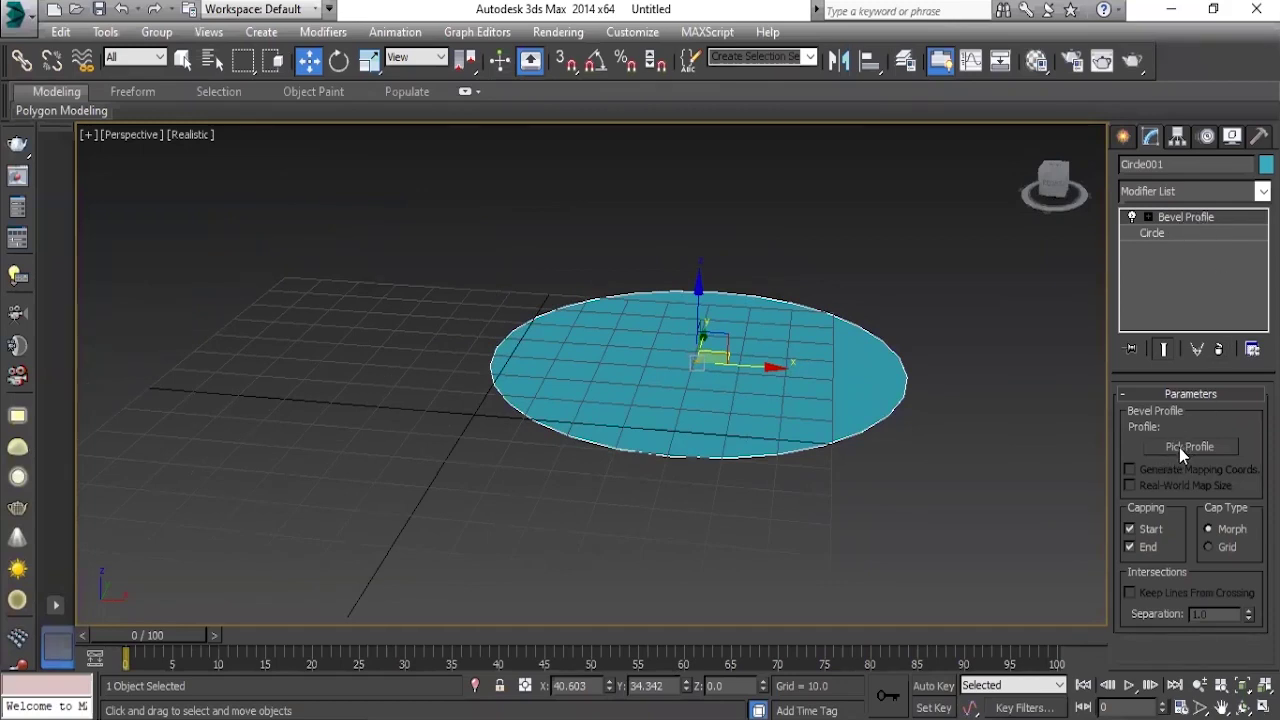
pyautogui.click(1022, 512)
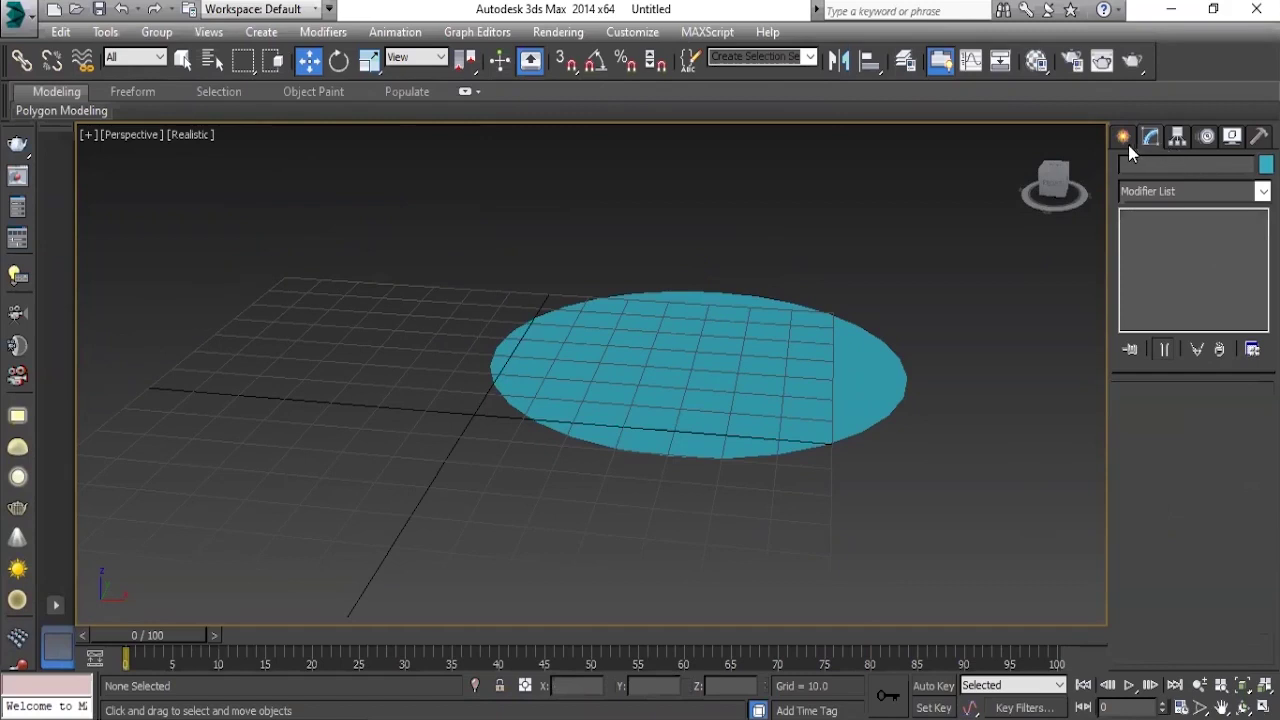
# Draw a stepped staircase line in the maximized Left viewport.
pyautogui.click(1123, 136)
pyautogui.click(1156, 279)
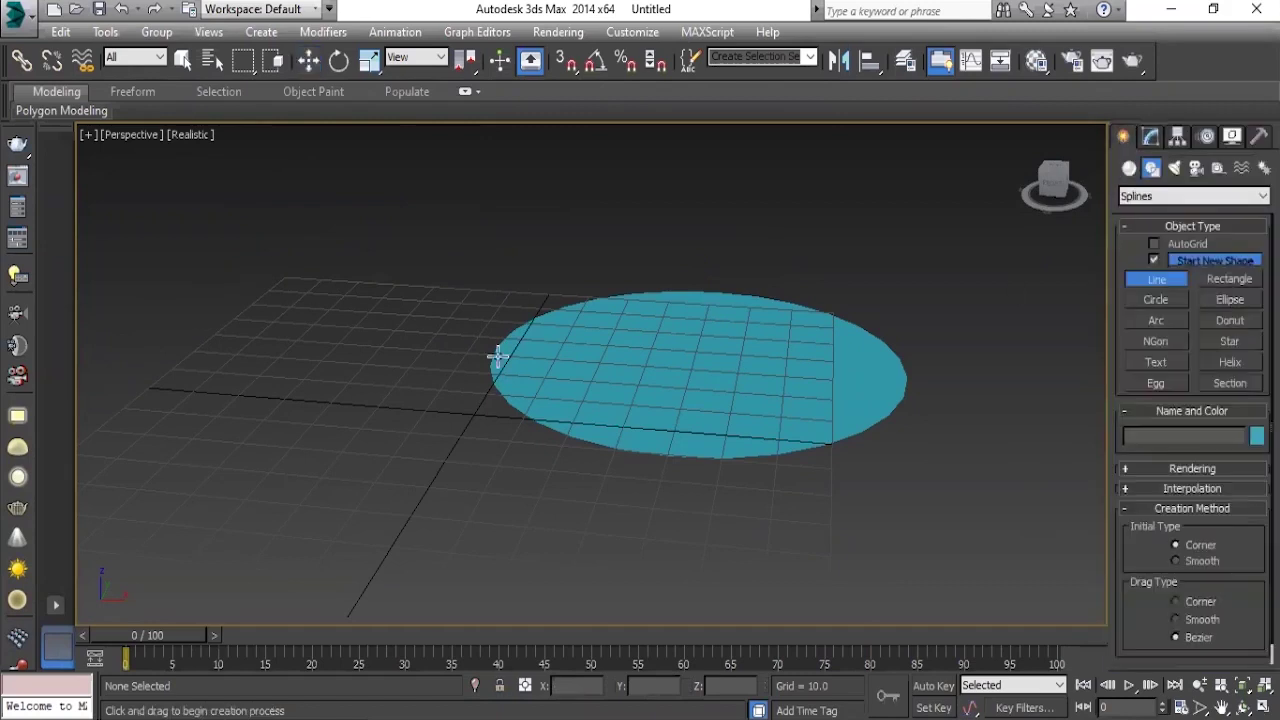
pyautogui.hotkey('alt', 'w')
pyautogui.rightClick(343, 514)
pyautogui.hotkey('alt', 'w')
pyautogui.click(588, 292)
pyautogui.keyDown('shift'); pyautogui.click(588, 368); pyautogui.keyUp('shift')
pyautogui.click(489, 460)
pyautogui.click(343, 460)
pyautogui.click(343, 531)
pyautogui.click(222, 531)
pyautogui.rightClick(589, 483)
pyautogui.click(323, 305)
# Move the stepped line up and to the right and scale it down.
pyautogui.click(489, 405)
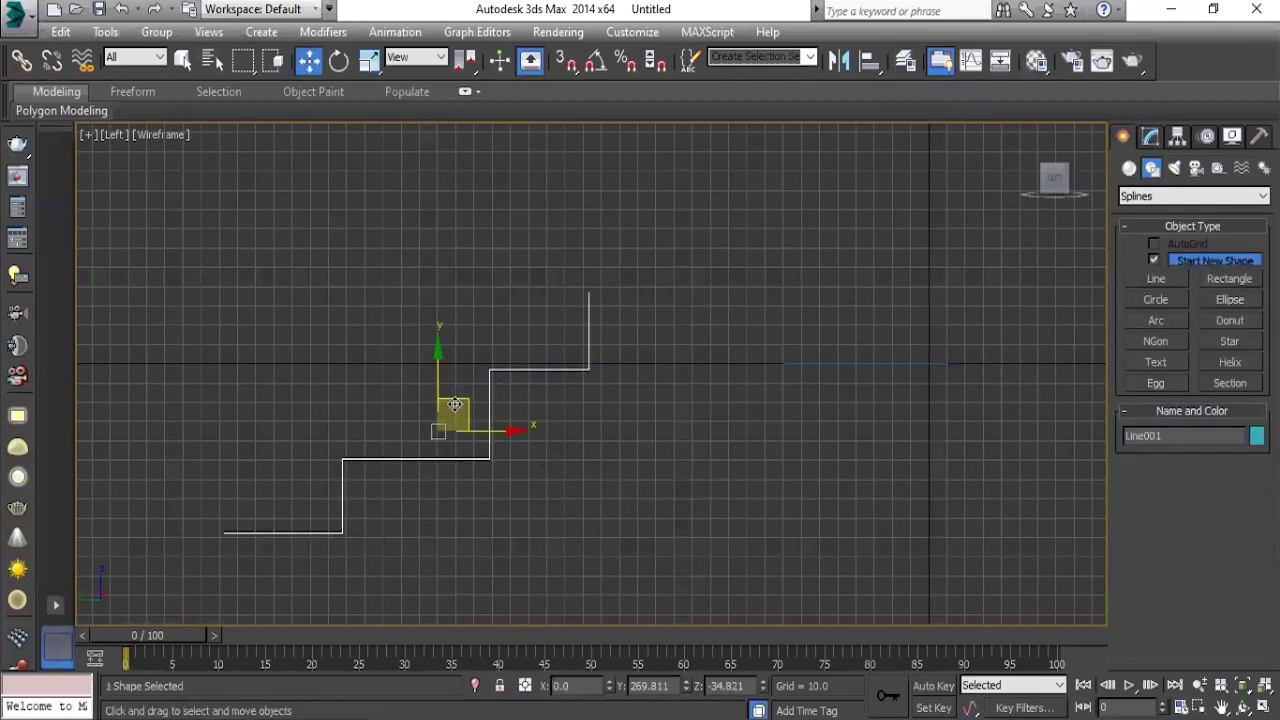
pyautogui.moveTo(455, 400)
pyautogui.mouseDown()
pyautogui.moveTo(630, 300)
pyautogui.moveTo(612, 570)
pyautogui.mouseUp()
pyautogui.press('r')
pyautogui.press('w')
pyautogui.click(875, 348)
# In the maximized Perspective view, pick the stepped line as the cyan disc's bevel profile.
pyautogui.hotkey('alt', 'w')
pyautogui.middleClick(903, 457)
pyautogui.hotkey('alt', 'w')
pyautogui.moveTo(647, 454); pyautogui.dragTo(551, 451, button='middle')
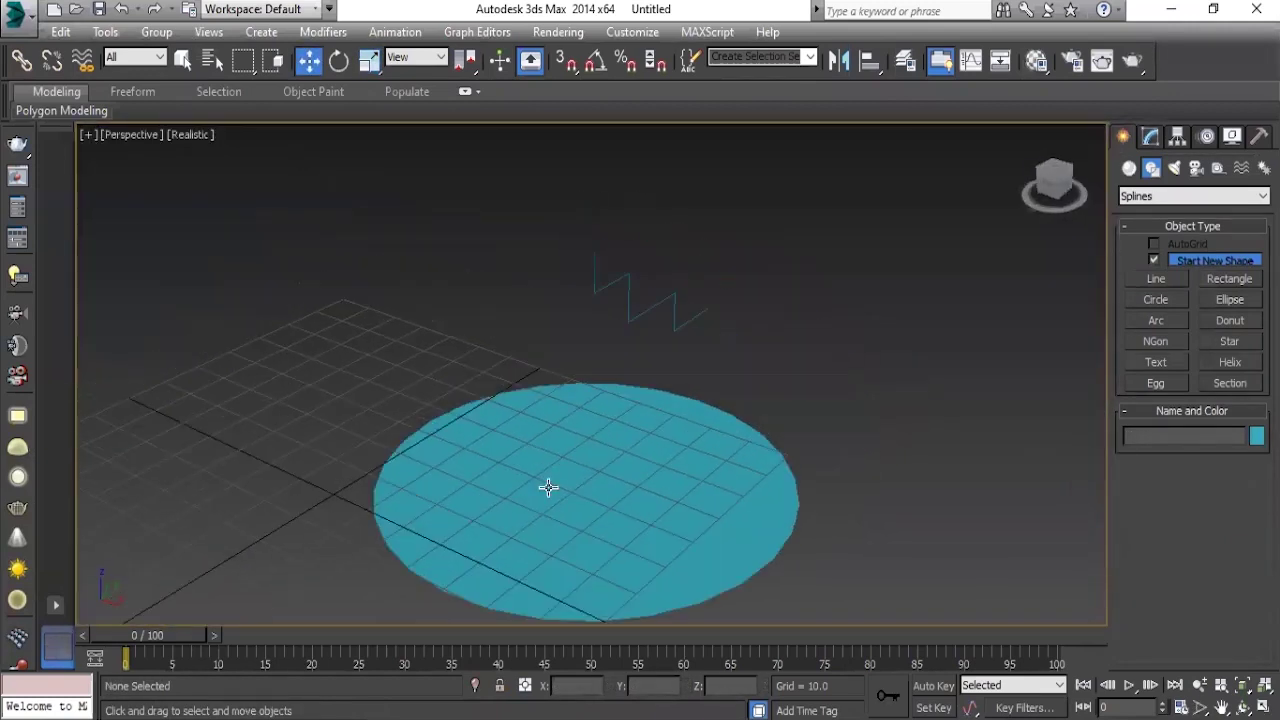
pyautogui.click(590, 465)
pyautogui.click(1160, 138)
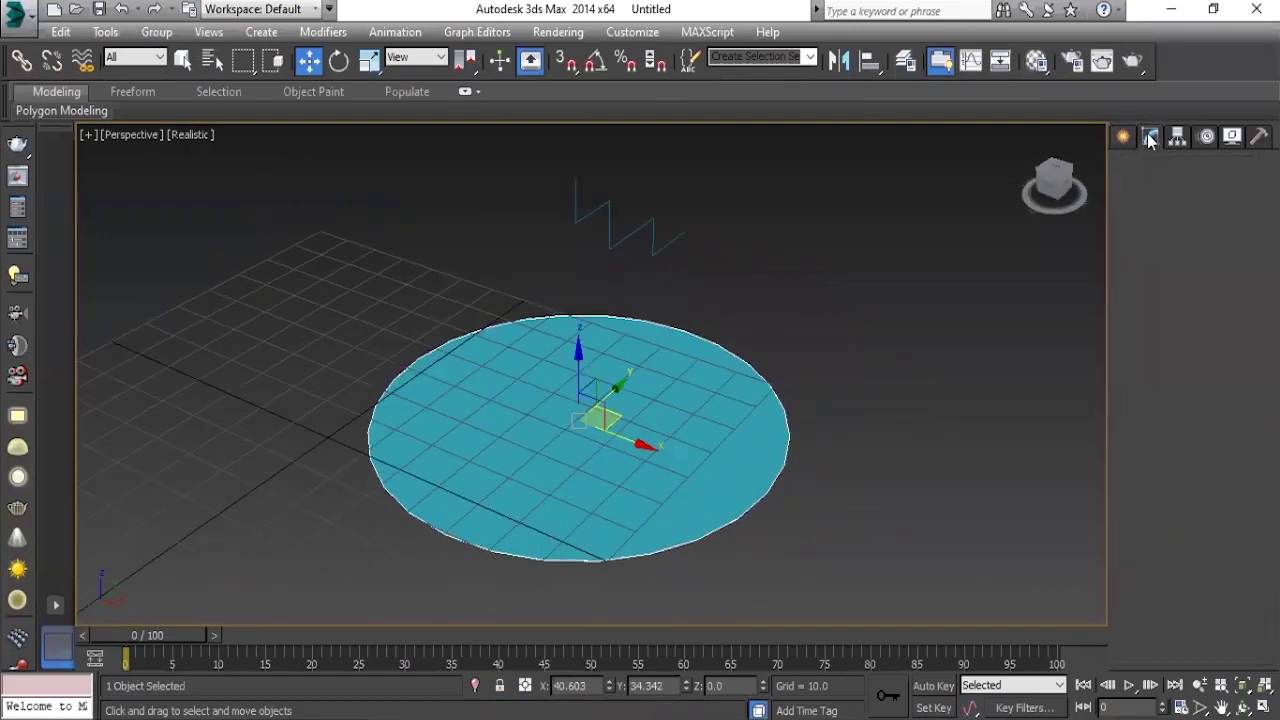
pyautogui.click(1178, 446)
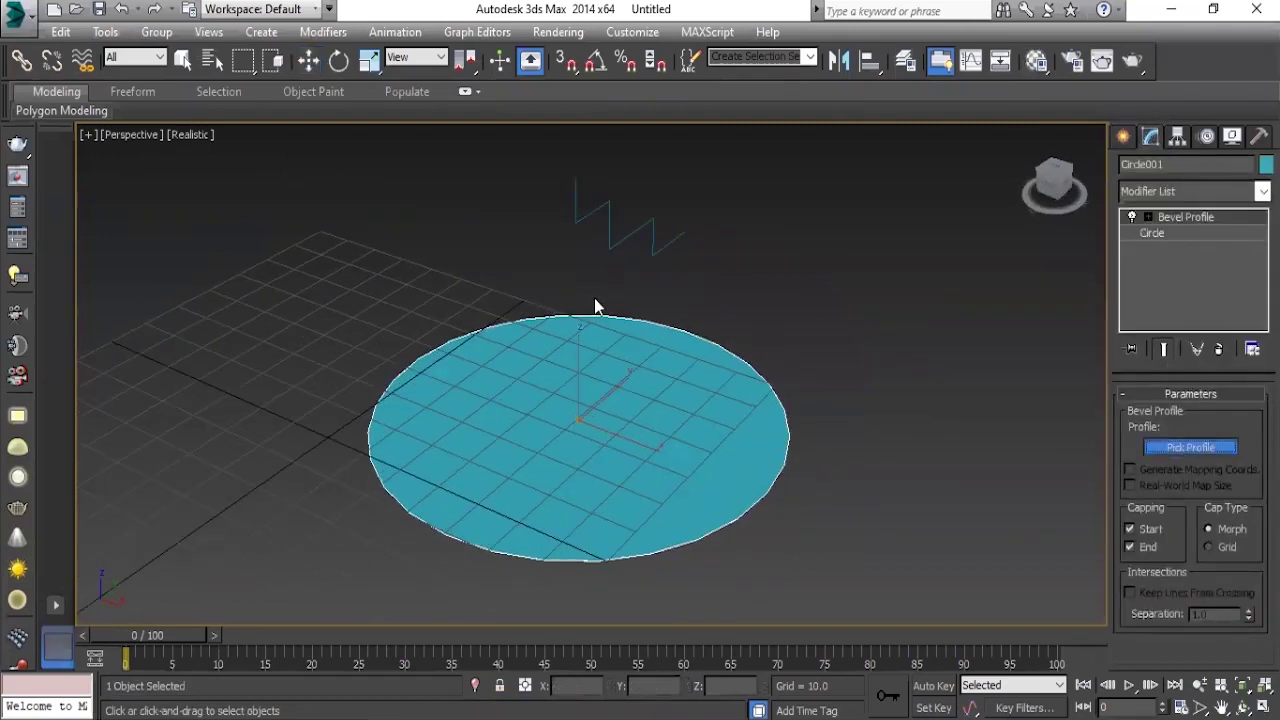
pyautogui.click(614, 249)
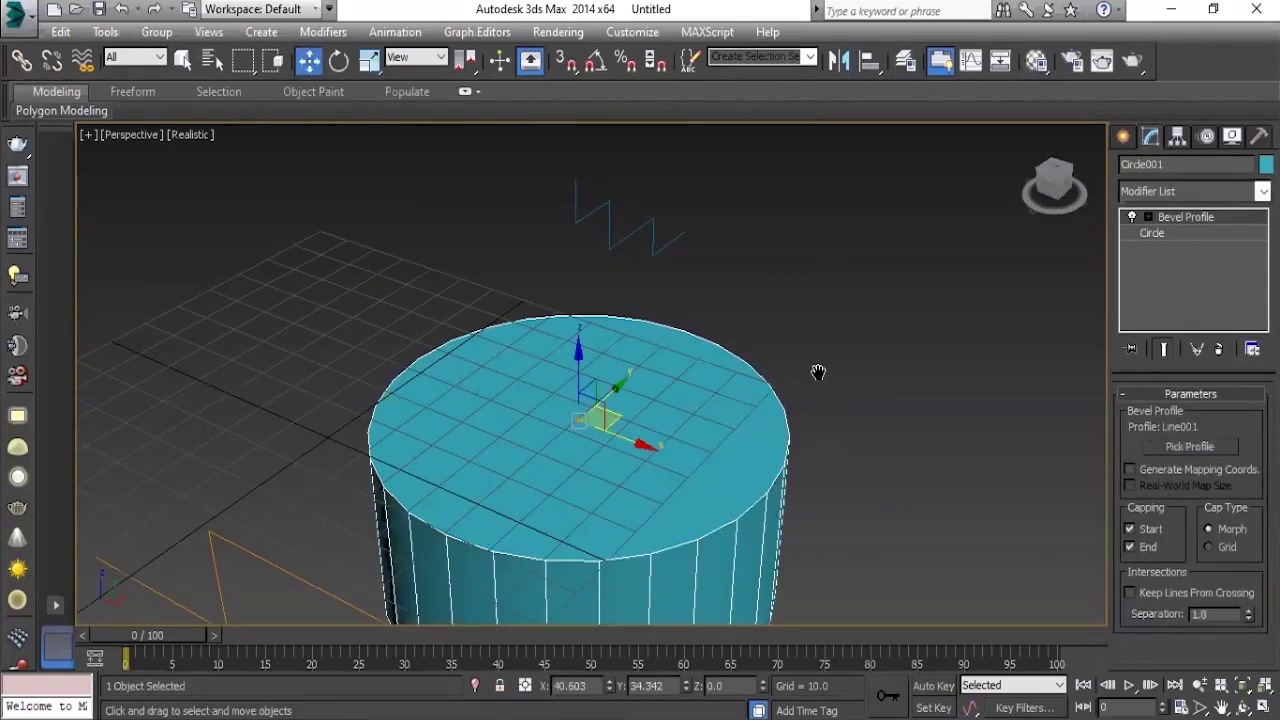
# Orbit and zoom around the new solid, then select the stepped line.
pyautogui.keyDown('alt'); pyautogui.moveTo(614, 249); pyautogui.dragTo(630, 398, button='middle'); pyautogui.keyUp('alt')
pyautogui.scroll(2, 630, 398)
pyautogui.scroll(2, 752, 388)
pyautogui.moveTo(752, 388)
pyautogui.keyDown('alt'); pyautogui.mouseDown(button='middle')
pyautogui.moveTo(771, 223)
pyautogui.moveTo(734, 430)
pyautogui.mouseUp(button='middle'); pyautogui.keyUp('alt')
pyautogui.scroll(3, 745, 375)
pyautogui.scroll(2, 734, 430)
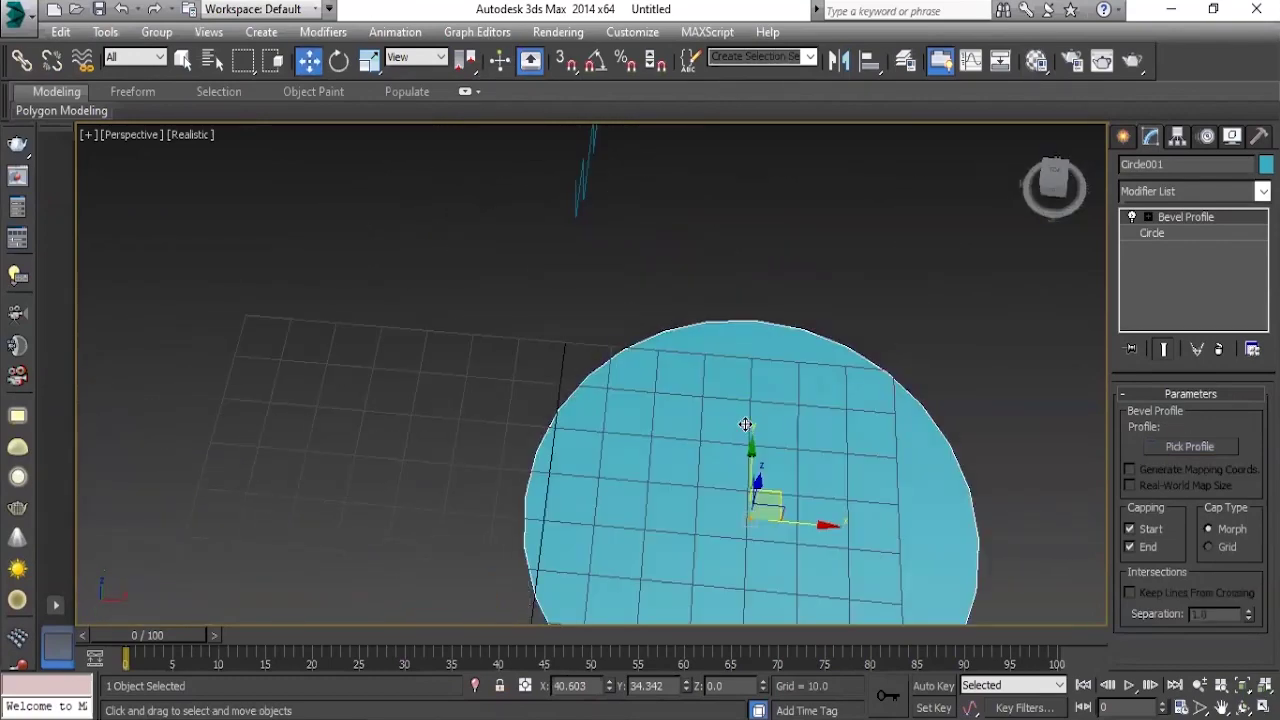
pyautogui.scroll(-5, 643, 371)
pyautogui.scroll(2, 652, 347)
pyautogui.keyDown('alt'); pyautogui.moveTo(606, 366); pyautogui.dragTo(660, 337, button='middle'); pyautogui.keyUp('alt')
pyautogui.click(667, 368)
# Draw a new stepped line in the maximized Front viewport.
pyautogui.click(680, 351)
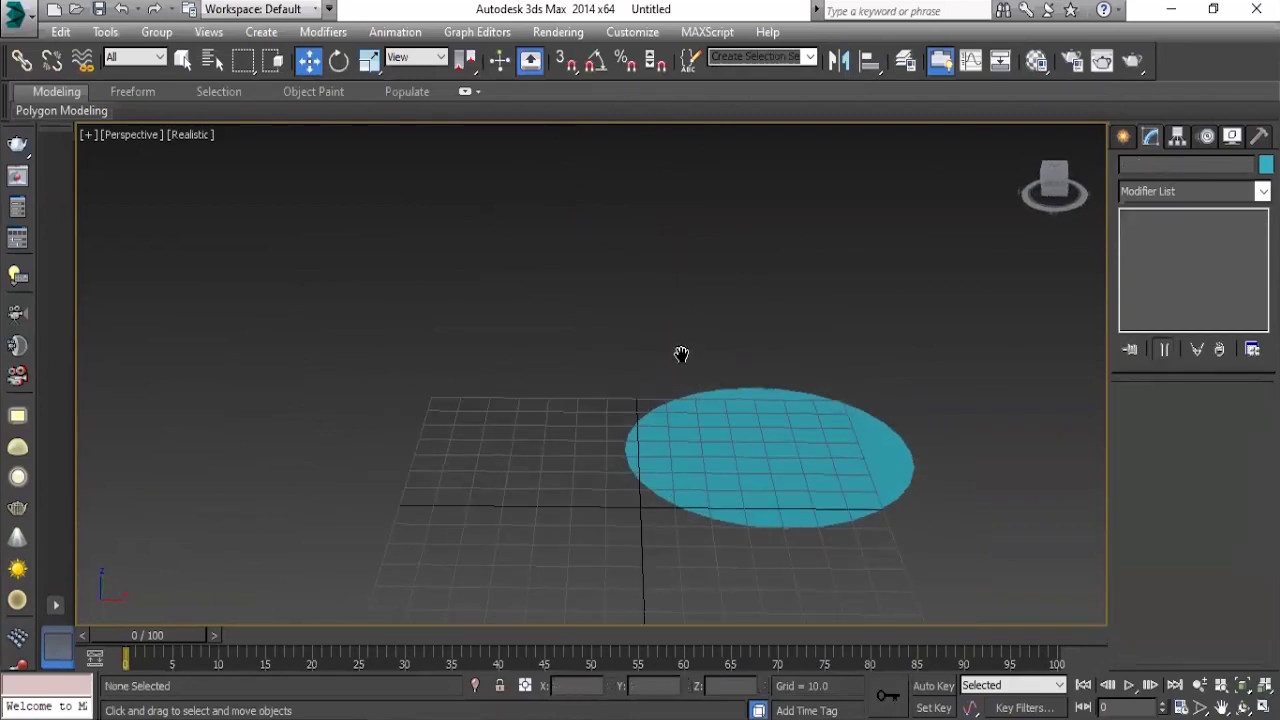
pyautogui.hotkey('alt', 'w')
pyautogui.click(803, 277)
pyautogui.hotkey('alt', 'w')
pyautogui.click(1123, 136)
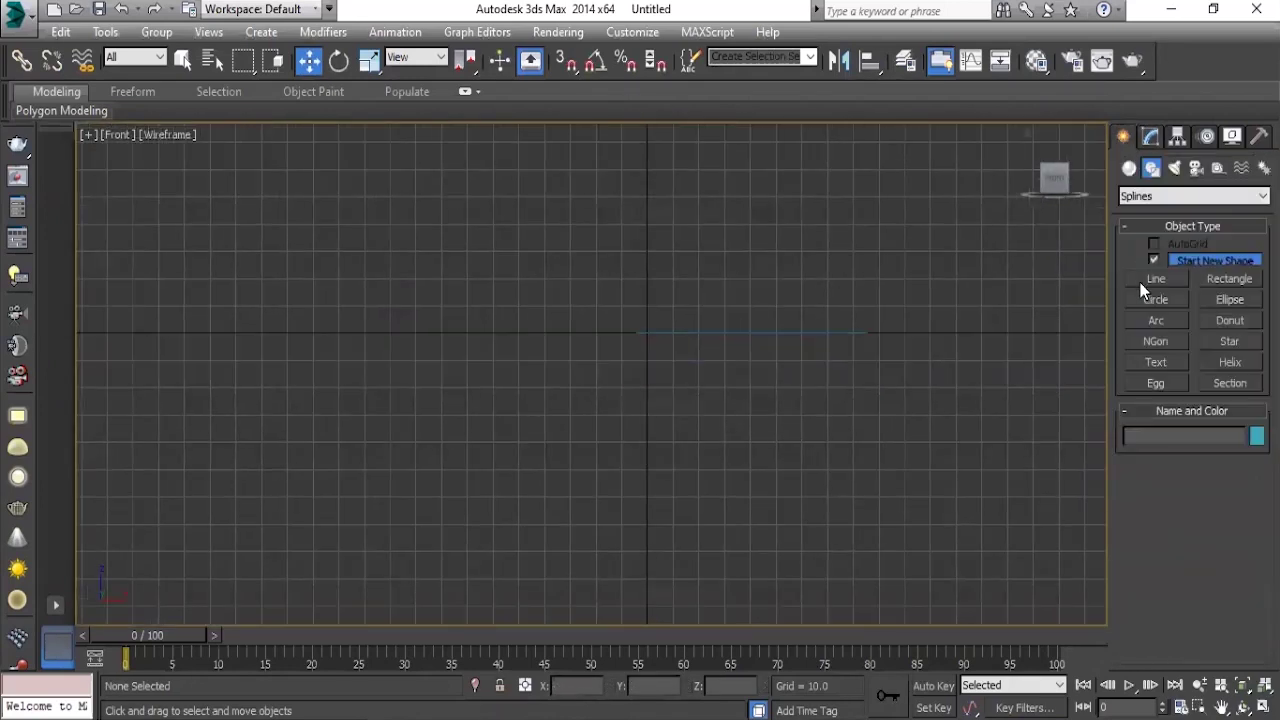
pyautogui.click(1156, 279)
pyautogui.moveTo(654, 420); pyautogui.dragTo(779, 400, button='middle')
pyautogui.click(550, 269)
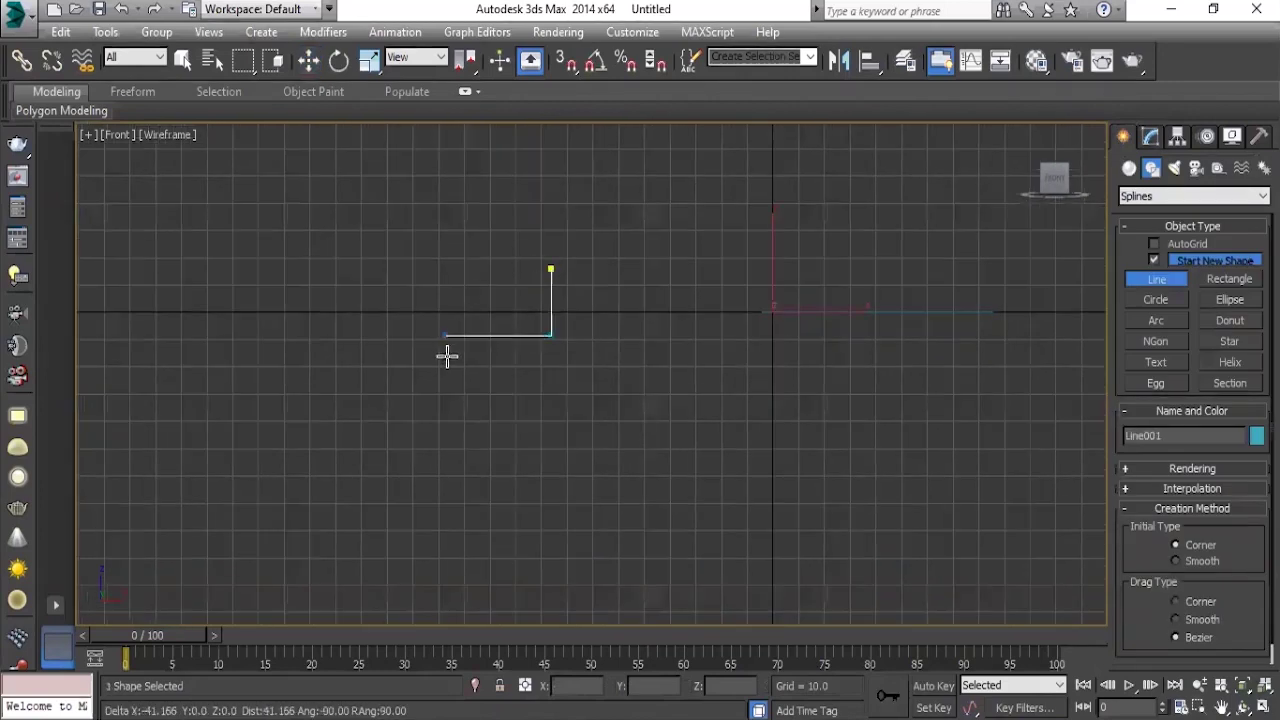
pyautogui.click(440, 403)
pyautogui.click(297, 477)
pyautogui.rightClick(297, 477)
pyautogui.rightClick(669, 480)
# Pick Line001 as Circle001's Bevel Profile, turning the disc into a drum with a stem.
pyautogui.moveTo(286, 251); pyautogui.dragTo(609, 594)
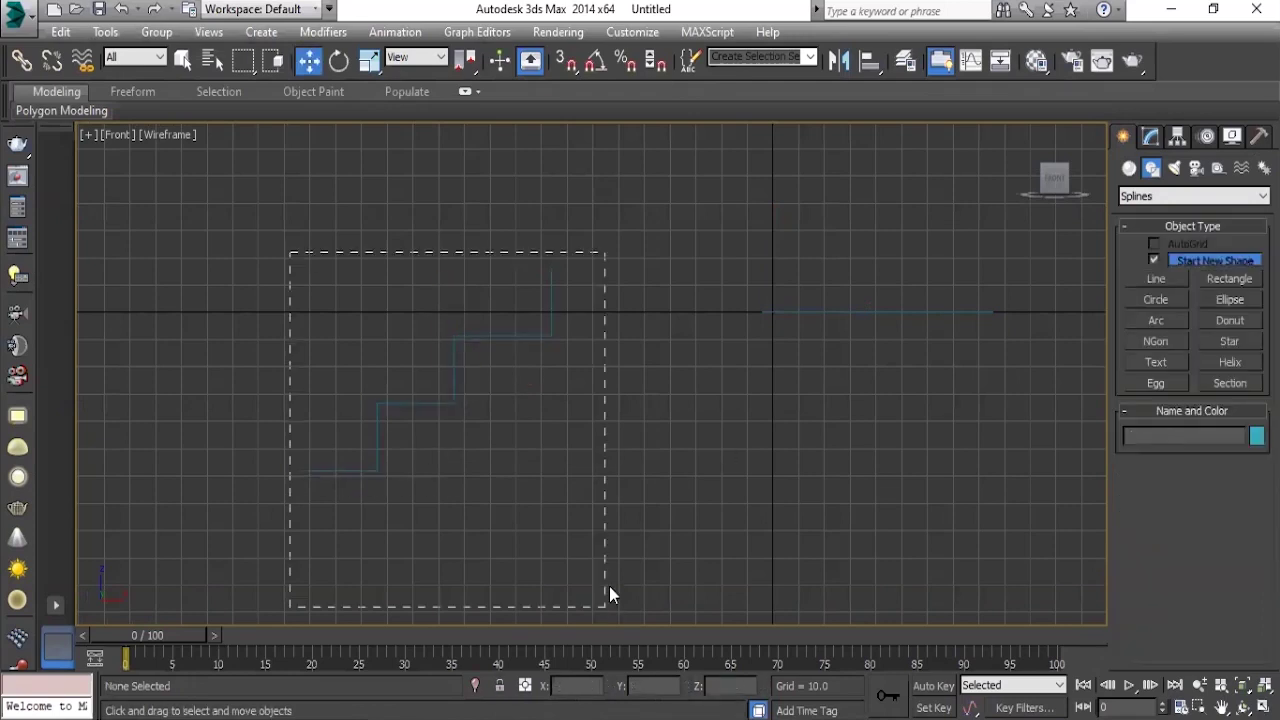
pyautogui.hotkey('alt', 'w')
pyautogui.hotkey('alt', 'w')
pyautogui.keyDown('alt'); pyautogui.moveTo(756, 461); pyautogui.dragTo(345, 427, button='middle'); pyautogui.keyUp('alt')
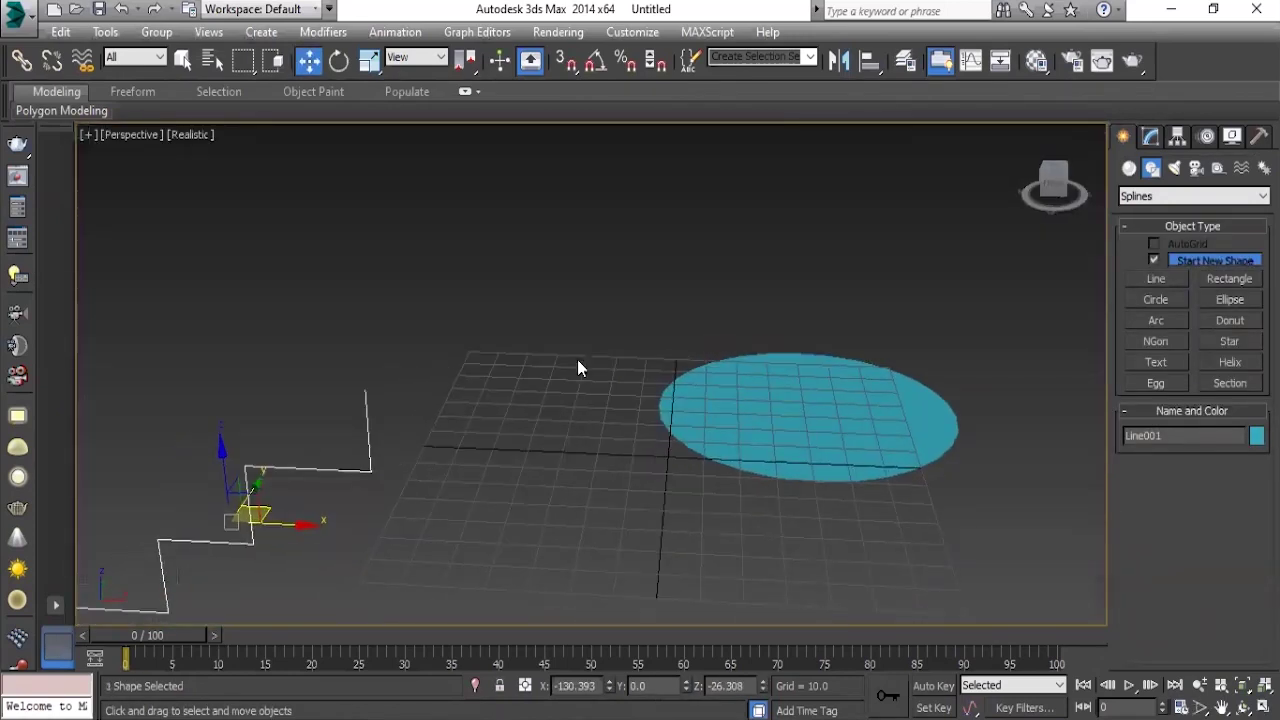
pyautogui.click(720, 385)
pyautogui.click(1149, 138)
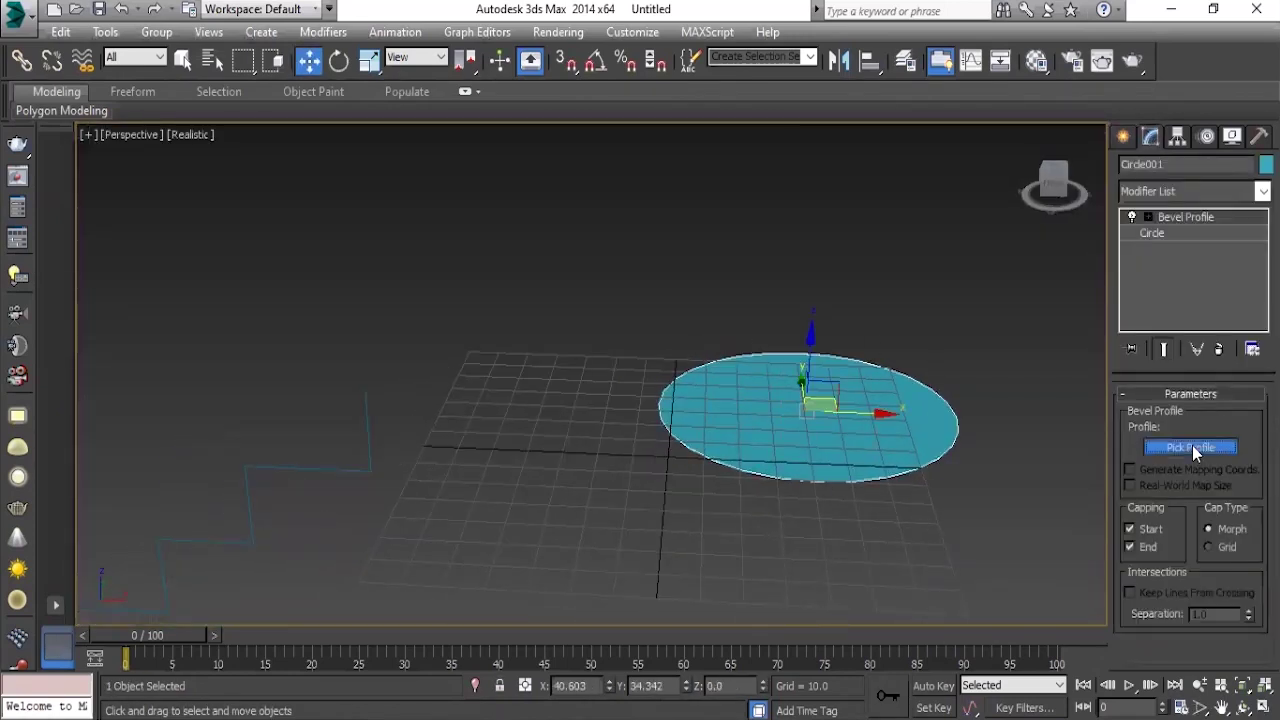
pyautogui.click(1190, 447)
pyautogui.click(349, 471)
# Orbit, zoom and pan the Perspective view to inspect the bevelled drum from the side.
pyautogui.scroll(-3, 700, 457)
pyautogui.moveTo(700, 457)
pyautogui.keyDown('alt'); pyautogui.mouseDown(button='middle')
pyautogui.moveTo(730, 495)
pyautogui.moveTo(670, 383)
pyautogui.moveTo(546, 457)
pyautogui.moveTo(651, 503)
pyautogui.moveTo(663, 449)
pyautogui.mouseUp(button='middle'); pyautogui.keyUp('alt')
pyautogui.scroll(5, 730, 495)
pyautogui.scroll(2, 666, 480)
pyautogui.moveTo(669, 497)
pyautogui.keyDown('alt'); pyautogui.mouseDown(button='middle')
pyautogui.moveTo(677, 506)
pyautogui.moveTo(642, 521)
pyautogui.mouseUp(button='middle'); pyautogui.keyUp('alt')
pyautogui.scroll(-3, 429, 451)
pyautogui.moveTo(663, 434)
pyautogui.mouseDown(button='middle')
pyautogui.moveTo(580, 443)
pyautogui.moveTo(720, 350)
pyautogui.moveTo(563, 449)
pyautogui.moveTo(571, 426)
pyautogui.moveTo(551, 457)
pyautogui.mouseUp(button='middle')
pyautogui.scroll(4, 580, 443)
# Select the bevelled cylinder, enter its profile gizmo level, and dismiss the autosave warning.
pyautogui.click(654, 515)
pyautogui.click(754, 462)
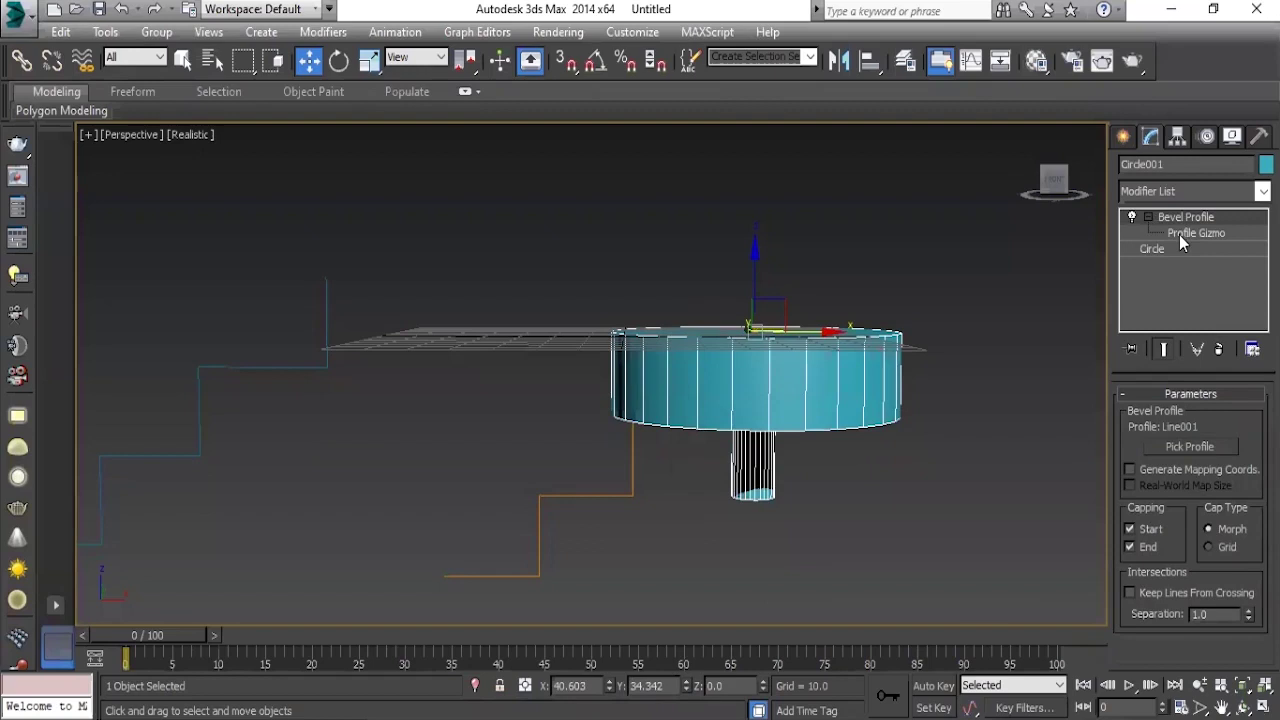
pyautogui.click(1207, 232)
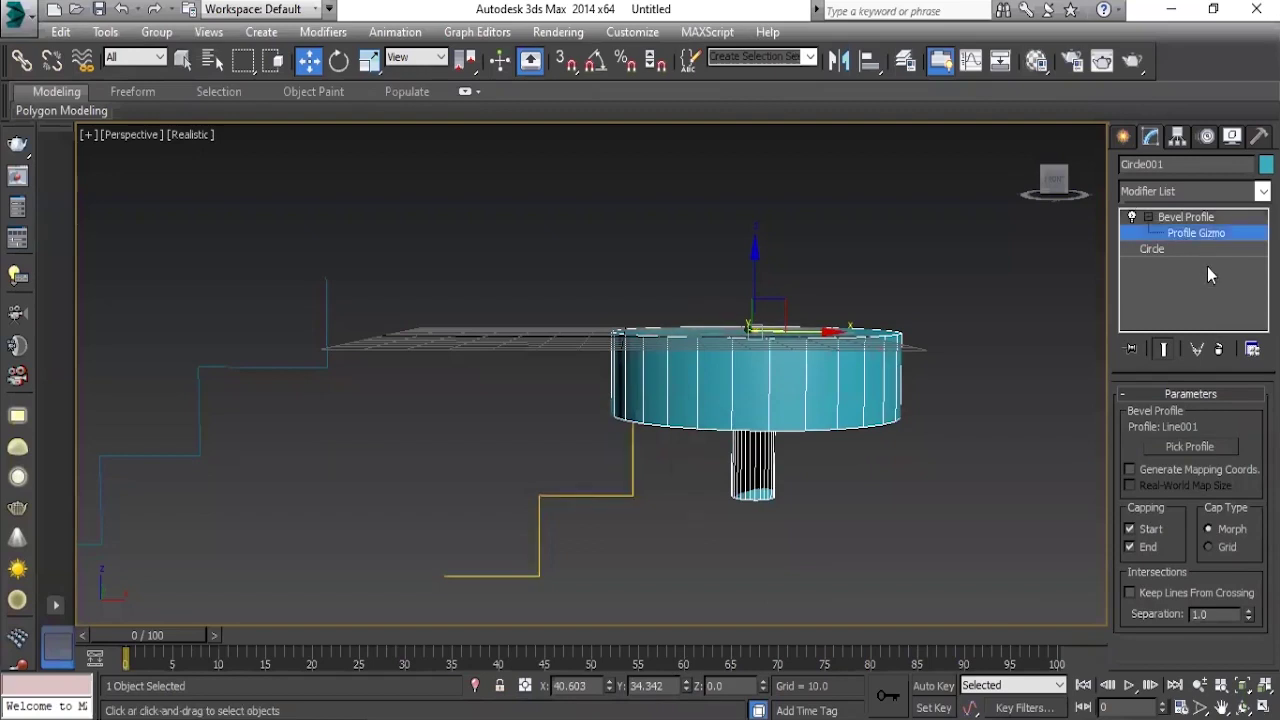
pyautogui.moveTo(561, 483); pyautogui.dragTo(594, 450, button='middle')
pyautogui.moveTo(534, 438); pyautogui.dragTo(678, 619)
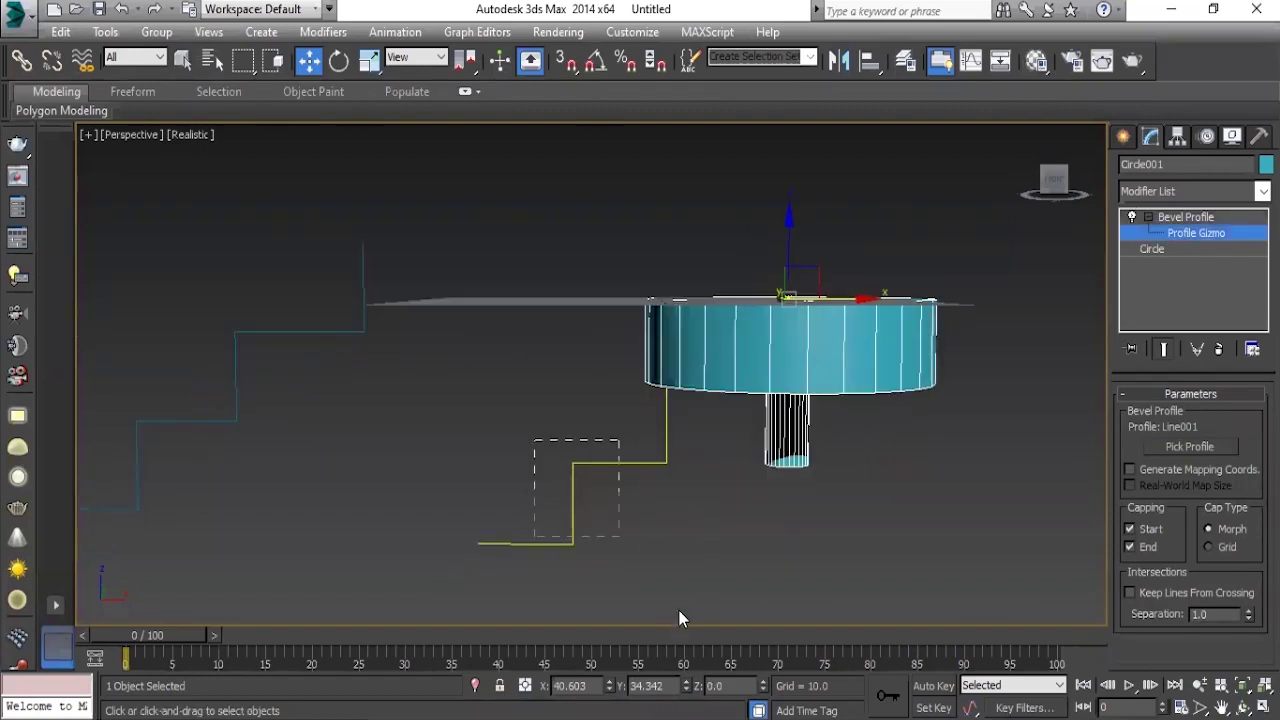
pyautogui.keyDown('alt'); pyautogui.moveTo(572, 463); pyautogui.dragTo(585, 464, button='middle'); pyautogui.keyUp('alt')
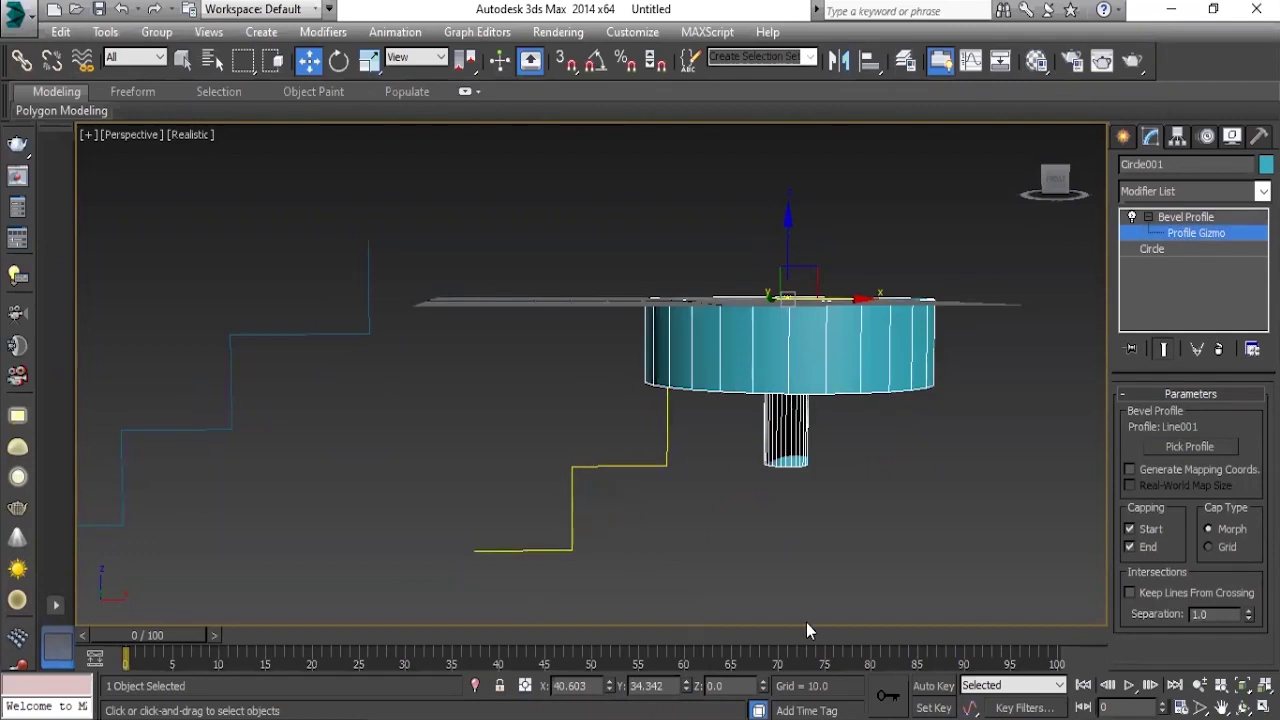
pyautogui.moveTo(568, 515); pyautogui.dragTo(611, 515, button='middle')
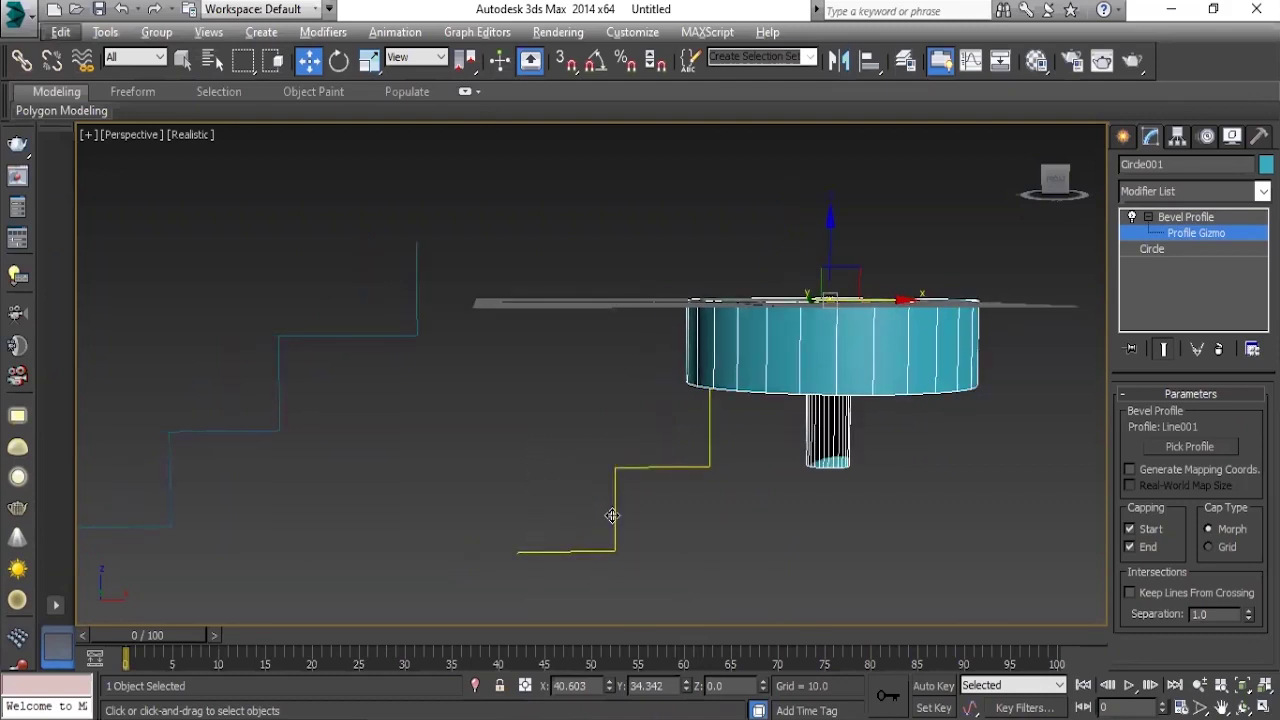
pyautogui.keyDown('alt'); pyautogui.moveTo(612, 515); pyautogui.dragTo(537, 362, button='middle'); pyautogui.keyUp('alt')
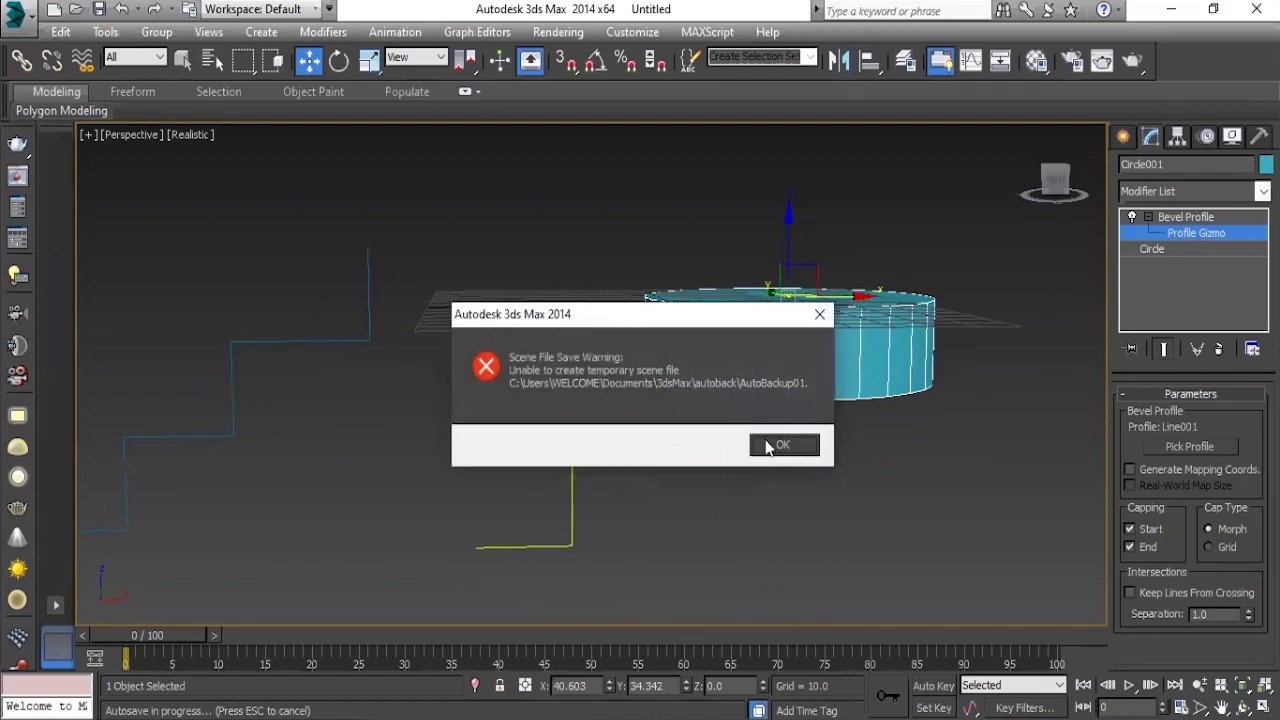
pyautogui.click(783, 445)
# Rotate the profile gizmo to flip it into three stacked, flared tiers.
pyautogui.press('e')
pyautogui.moveTo(849, 308)
pyautogui.mouseDown()
pyautogui.moveTo(849, 93)
pyautogui.moveTo(846, 107)
pyautogui.mouseUp()
pyautogui.moveTo(789, 271); pyautogui.dragTo(789, 250)
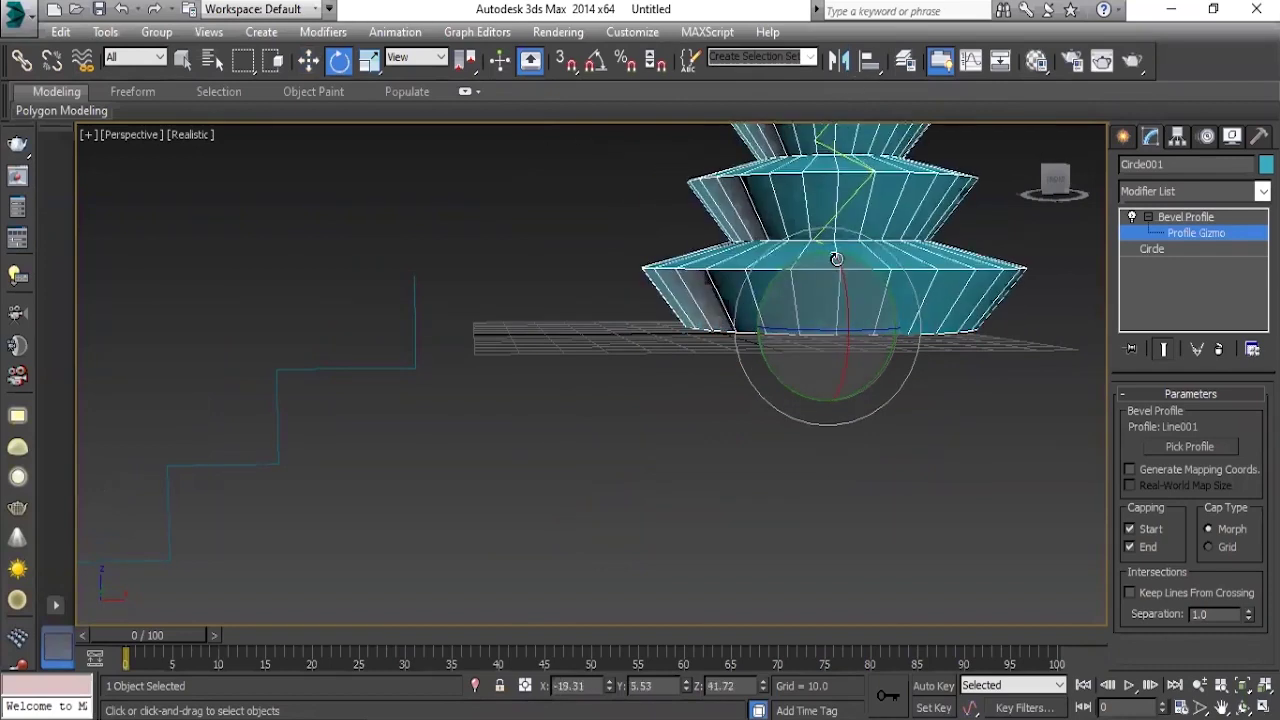
pyautogui.moveTo(789, 250)
pyautogui.keyDown('alt'); pyautogui.mouseDown(button='middle')
pyautogui.moveTo(632, 401)
pyautogui.moveTo(722, 366)
pyautogui.mouseUp(button='middle'); pyautogui.keyUp('alt')
pyautogui.moveTo(722, 366)
pyautogui.mouseDown()
pyautogui.moveTo(715, 344)
pyautogui.moveTo(676, 358)
pyautogui.moveTo(820, 473)
pyautogui.moveTo(777, 477)
pyautogui.mouseUp()
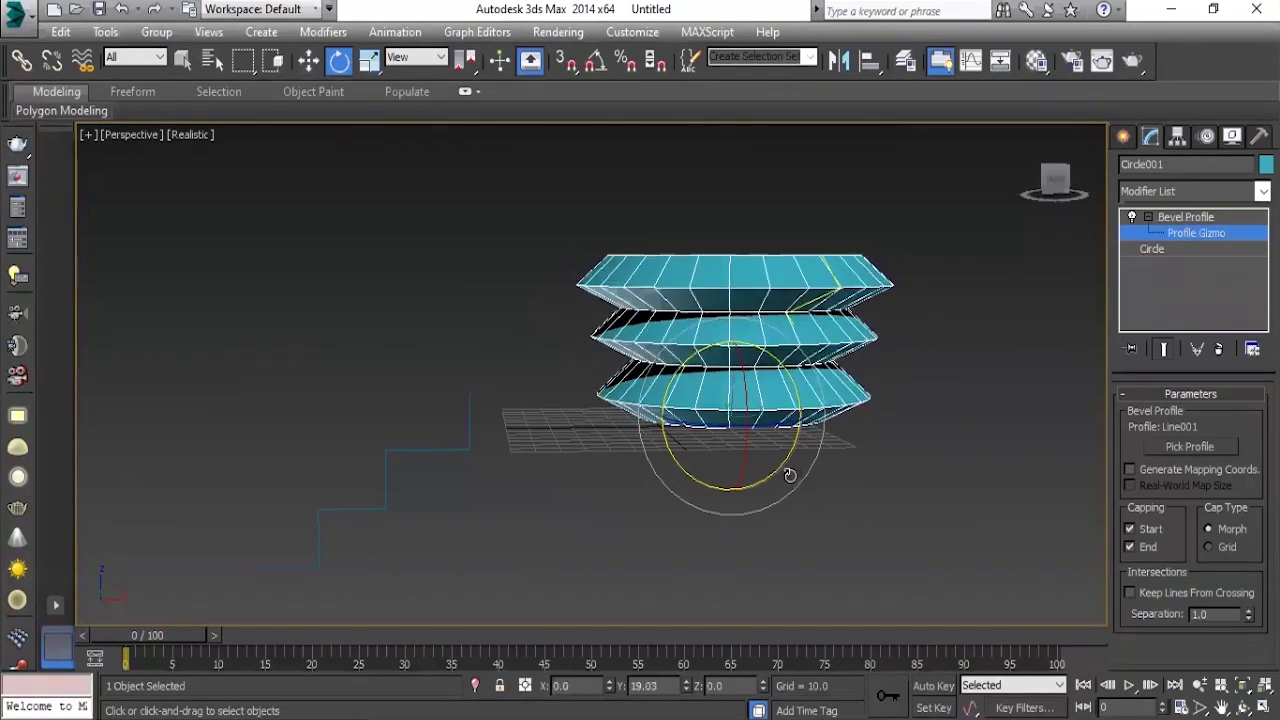
# Exit gizmo editing and box-select the stepped profile line Line001.
pyautogui.press('w')
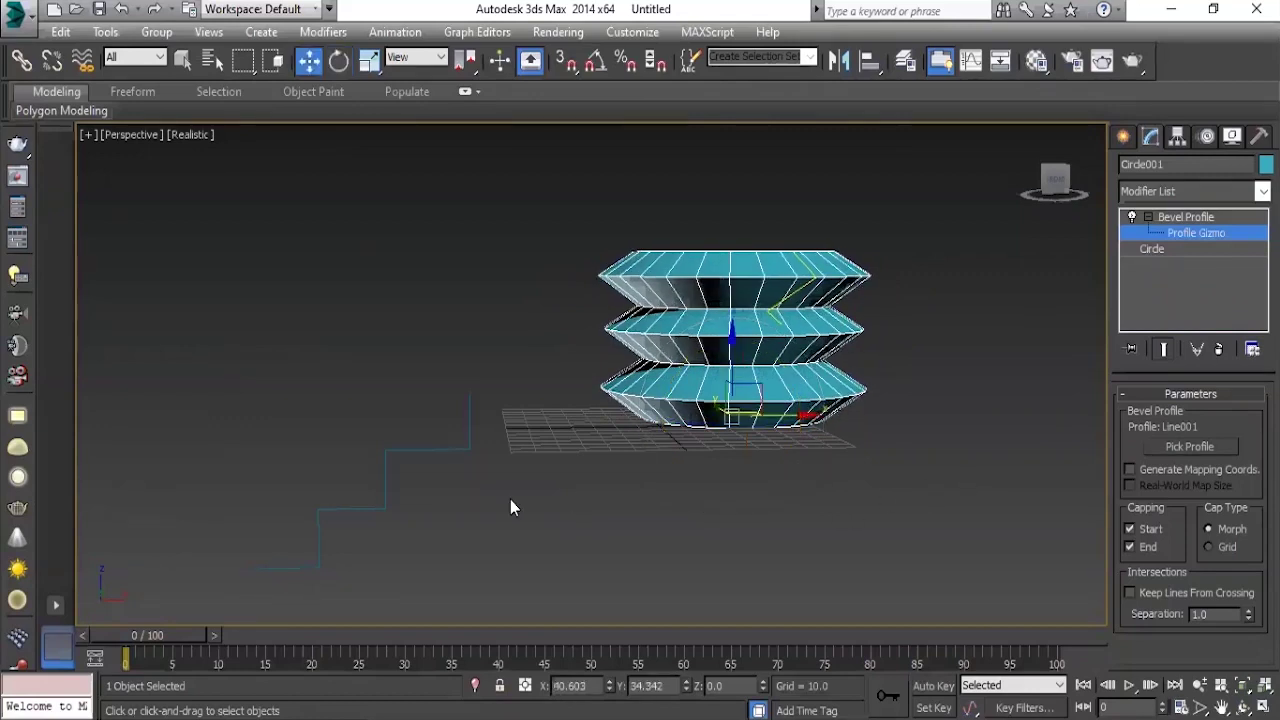
pyautogui.scroll(3, 543, 451)
pyautogui.scroll(3, 543, 451)
pyautogui.moveTo(748, 393); pyautogui.dragTo(793, 395, button='middle')
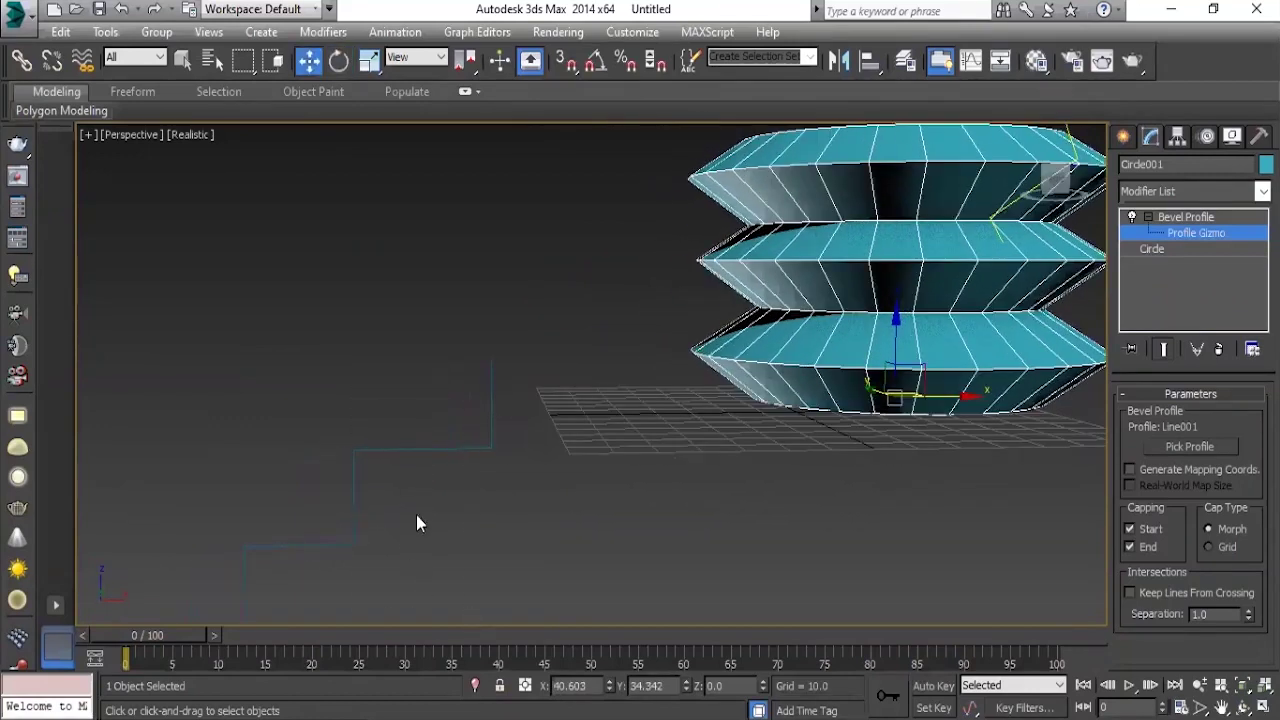
pyautogui.scroll(2, 418, 522)
pyautogui.click(1186, 217)
pyautogui.moveTo(366, 372); pyautogui.dragTo(580, 594)
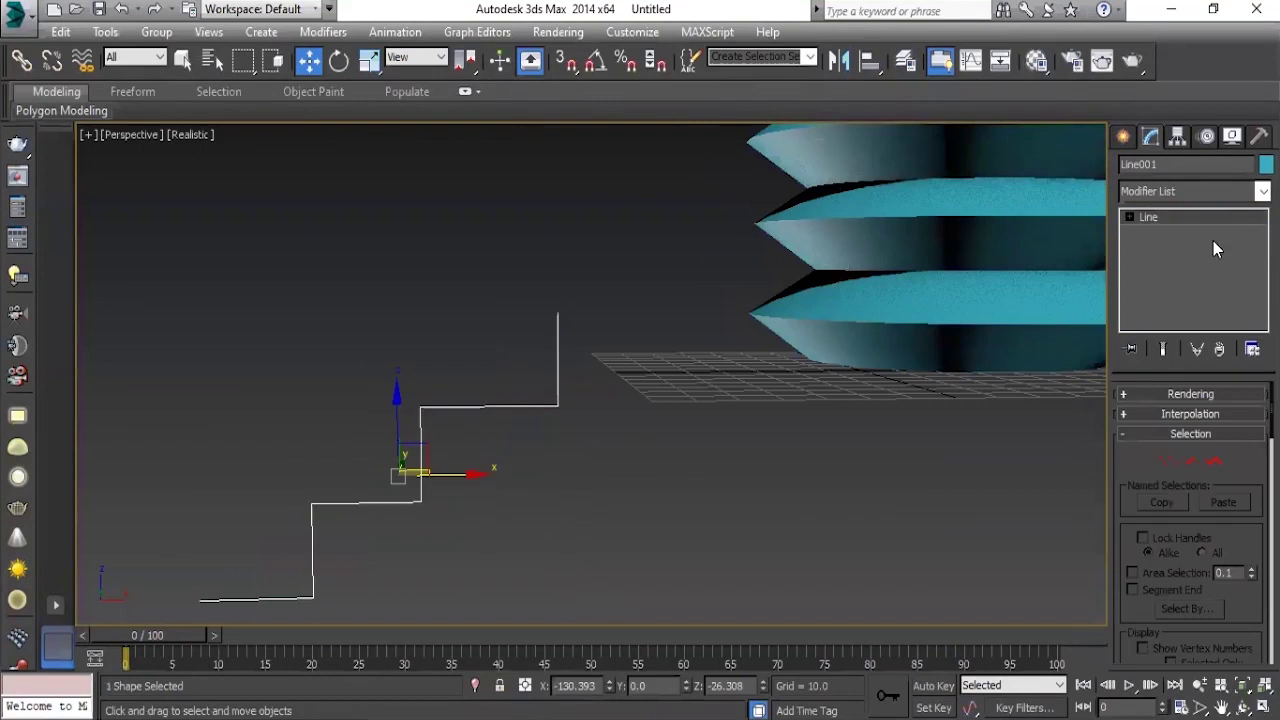
# At Line001's Vertex level, drag two corner vertices to turn the steps into a zigzag.
pyautogui.click(1163, 232)
pyautogui.scroll(-5, 700, 400)
pyautogui.scroll(3, 568, 420)
pyautogui.click(621, 430)
pyautogui.moveTo(664, 464); pyautogui.dragTo(575, 444, button='middle')
pyautogui.moveTo(528, 358); pyautogui.dragTo(573, 394)
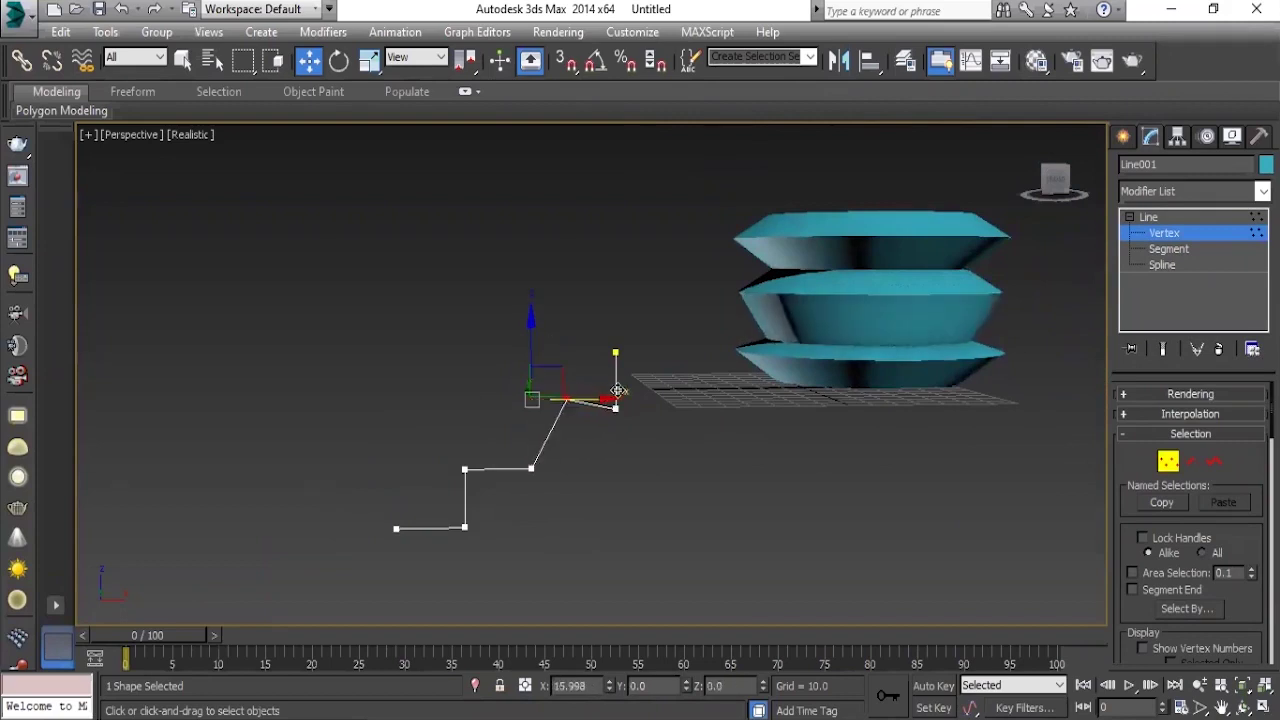
pyautogui.moveTo(462, 426); pyautogui.dragTo(477, 457)
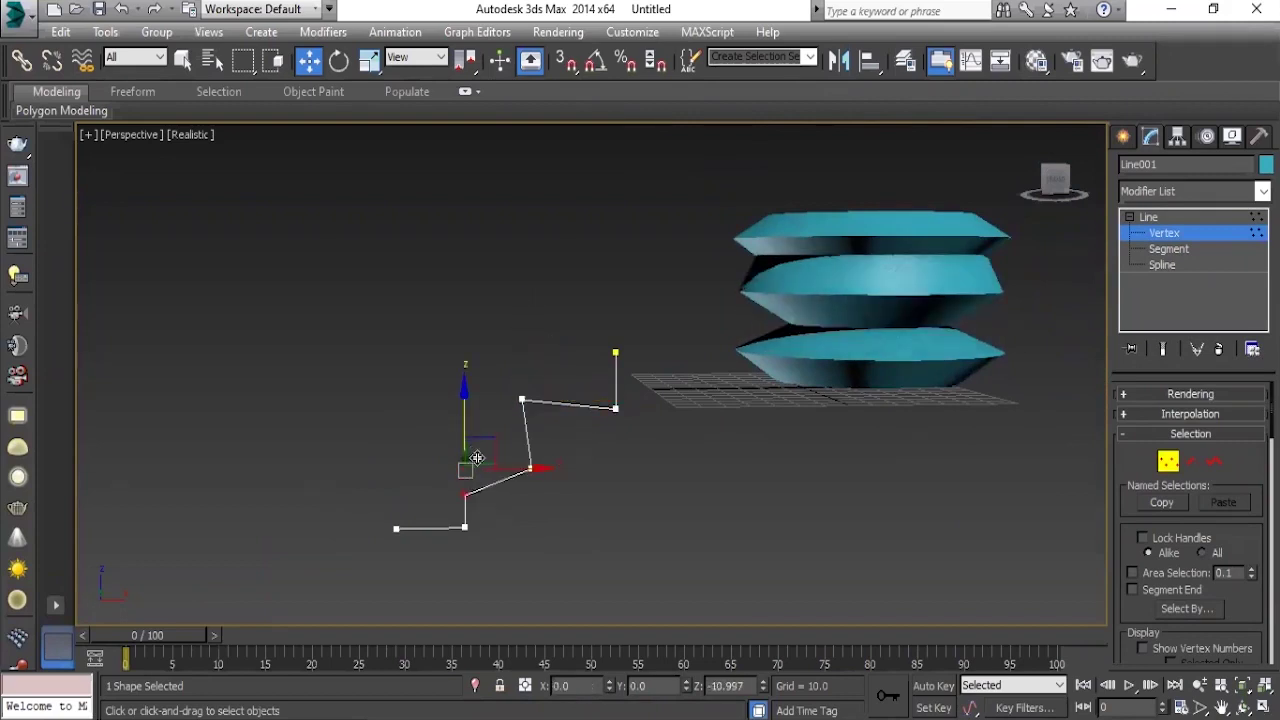
pyautogui.moveTo(514, 497)
pyautogui.mouseDown()
pyautogui.moveTo(477, 470)
pyautogui.moveTo(462, 413)
pyautogui.moveTo(505, 466)
pyautogui.moveTo(544, 481)
pyautogui.moveTo(514, 430)
pyautogui.mouseUp()
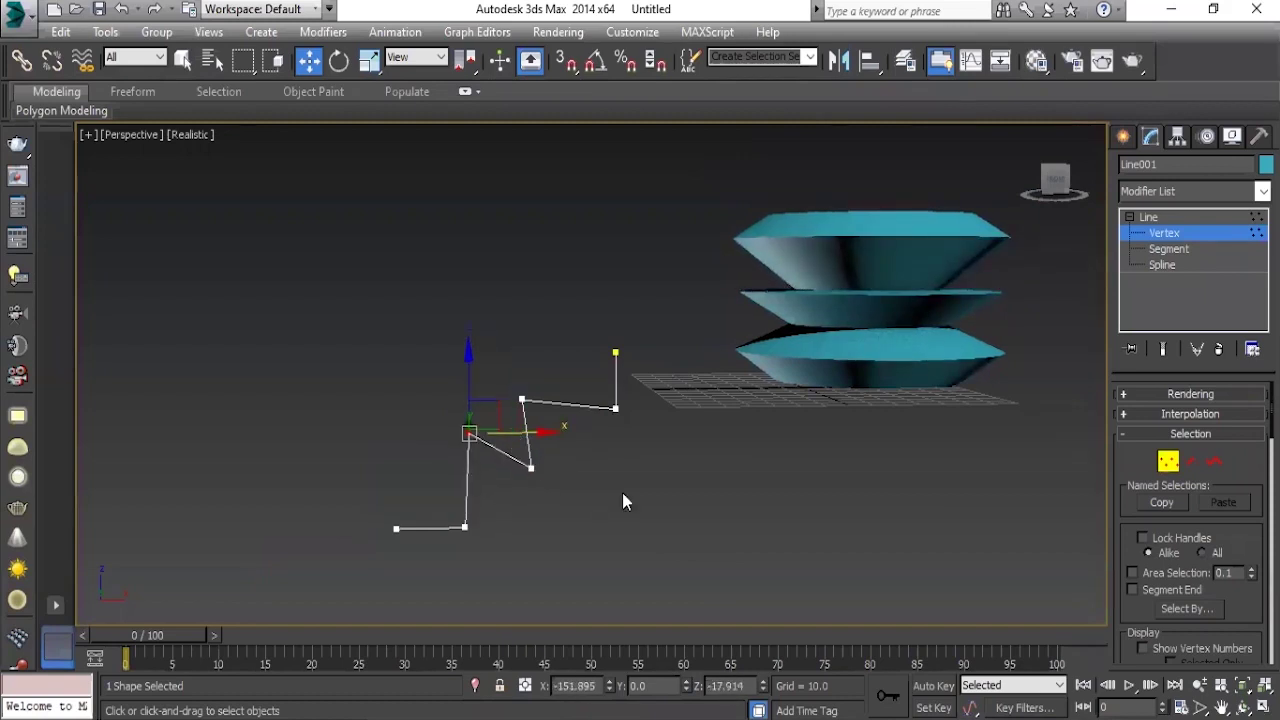
# Exit vertex editing and reselect Circle001 to show its Bevel Profile settings.
pyautogui.click(1148, 216)
pyautogui.click(1086, 403)
pyautogui.scroll(-3, 734, 394)
pyautogui.scroll(2, 391, 465)
pyautogui.scroll(-2, 449, 442)
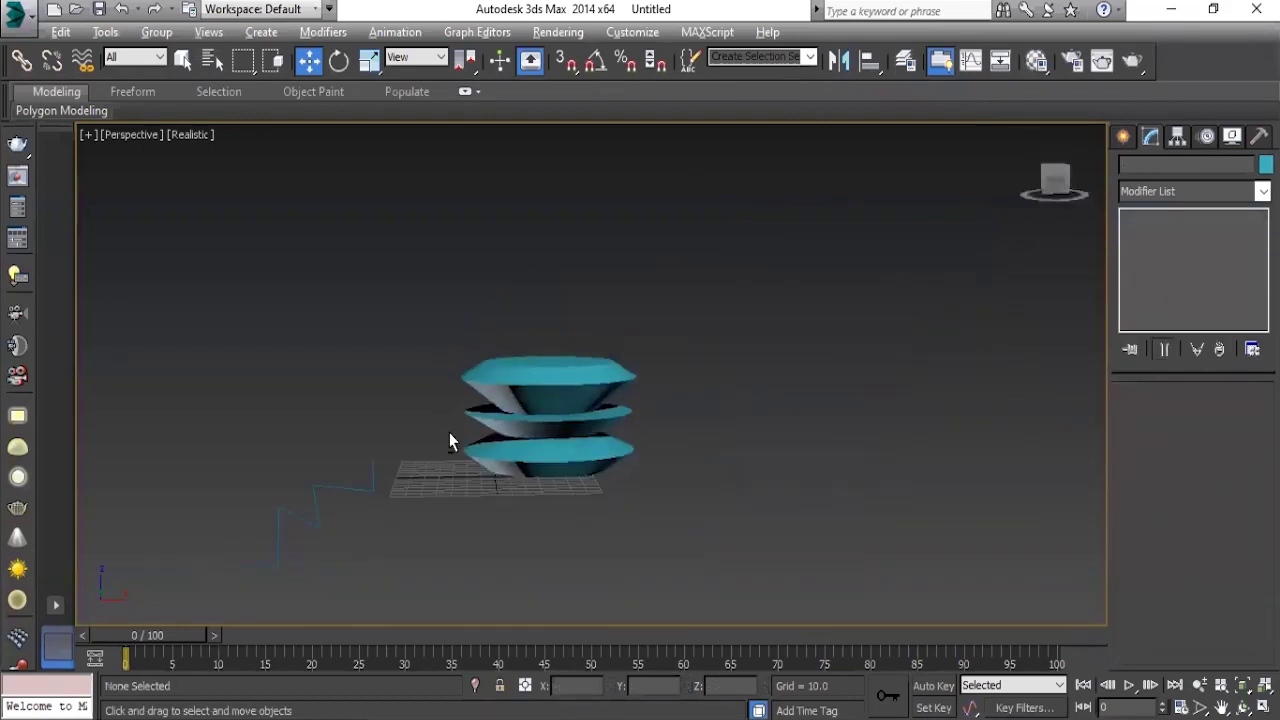
pyautogui.scroll(1, 449, 442)
pyautogui.scroll(3, 492, 424)
pyautogui.click(754, 314)
pyautogui.scroll(-3, 766, 445)
pyautogui.click(1020, 318)
pyautogui.hotkey('ctrl', 'z')
pyautogui.click(1131, 217)
pyautogui.scroll(3, 701, 462)
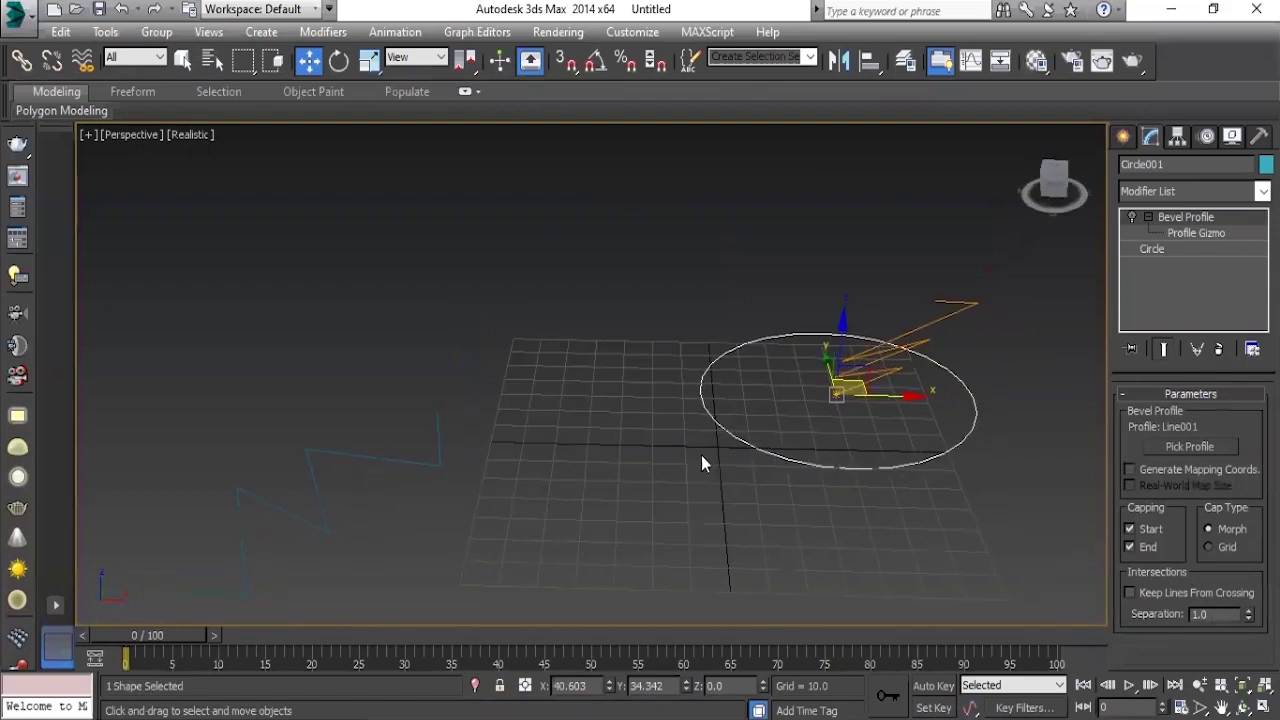
pyautogui.moveTo(725, 456); pyautogui.dragTo(772, 405, button='middle')
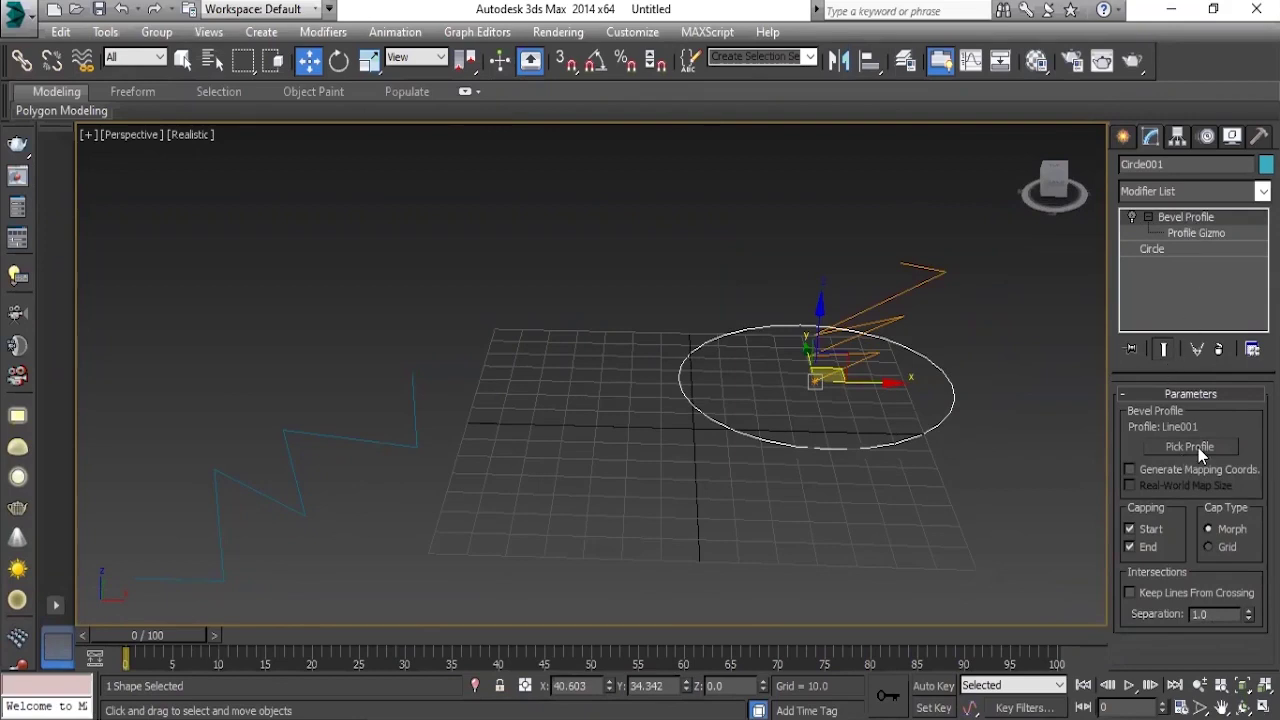
pyautogui.click(305, 515)
pyautogui.moveTo(339, 560); pyautogui.dragTo(482, 481, button='middle')
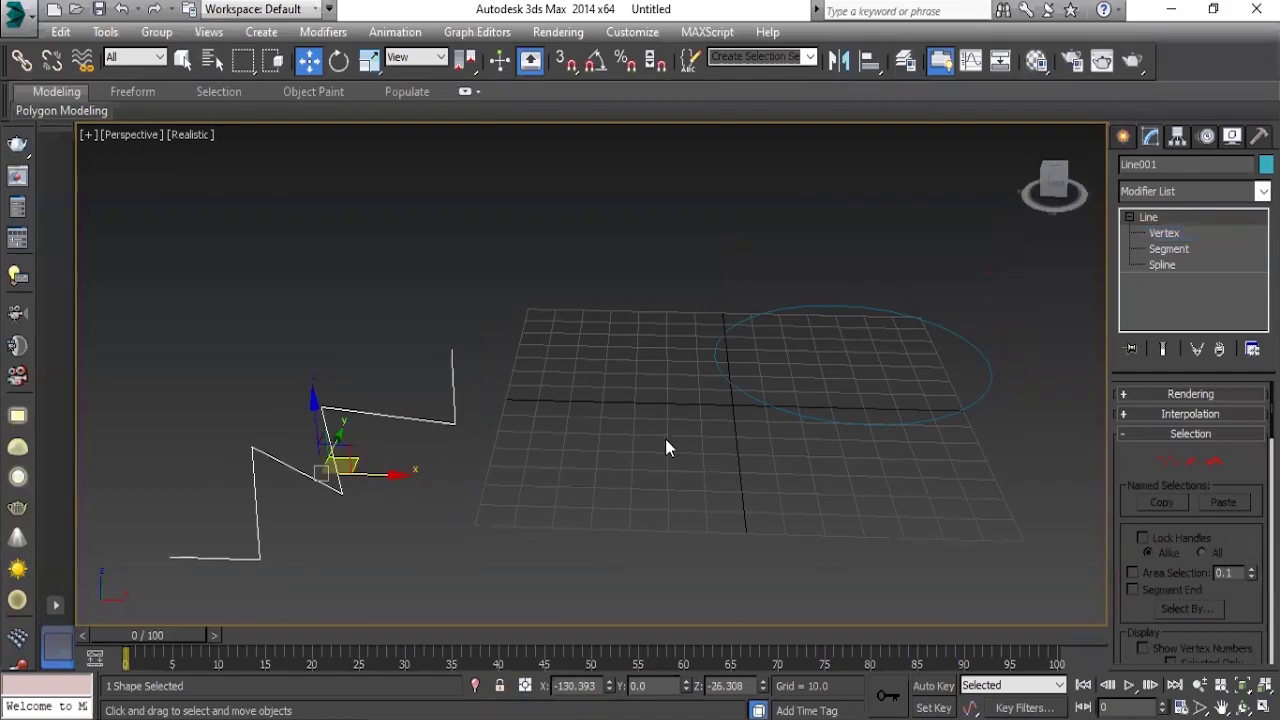
pyautogui.click(851, 420)
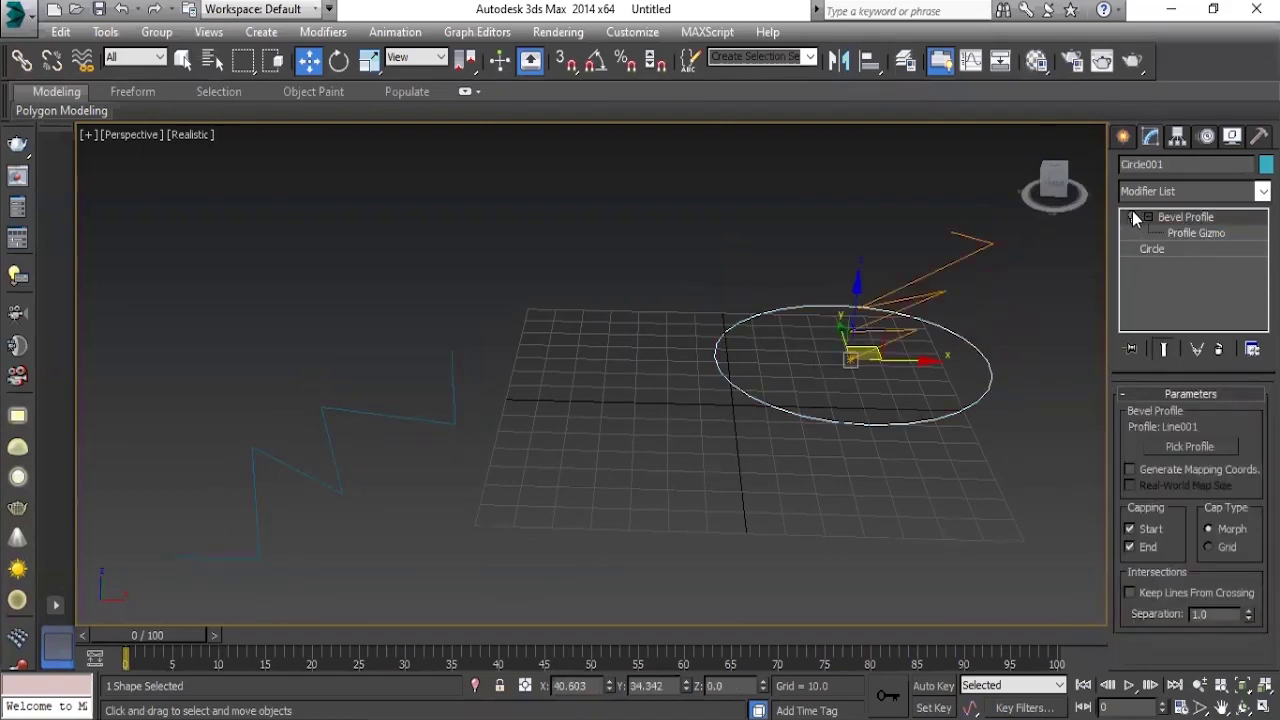
pyautogui.click(1132, 217)
pyautogui.moveTo(972, 361); pyautogui.dragTo(845, 440, button='middle')
pyautogui.keyDown('alt'); pyautogui.moveTo(711, 406); pyautogui.dragTo(679, 256, button='middle'); pyautogui.keyUp('alt')
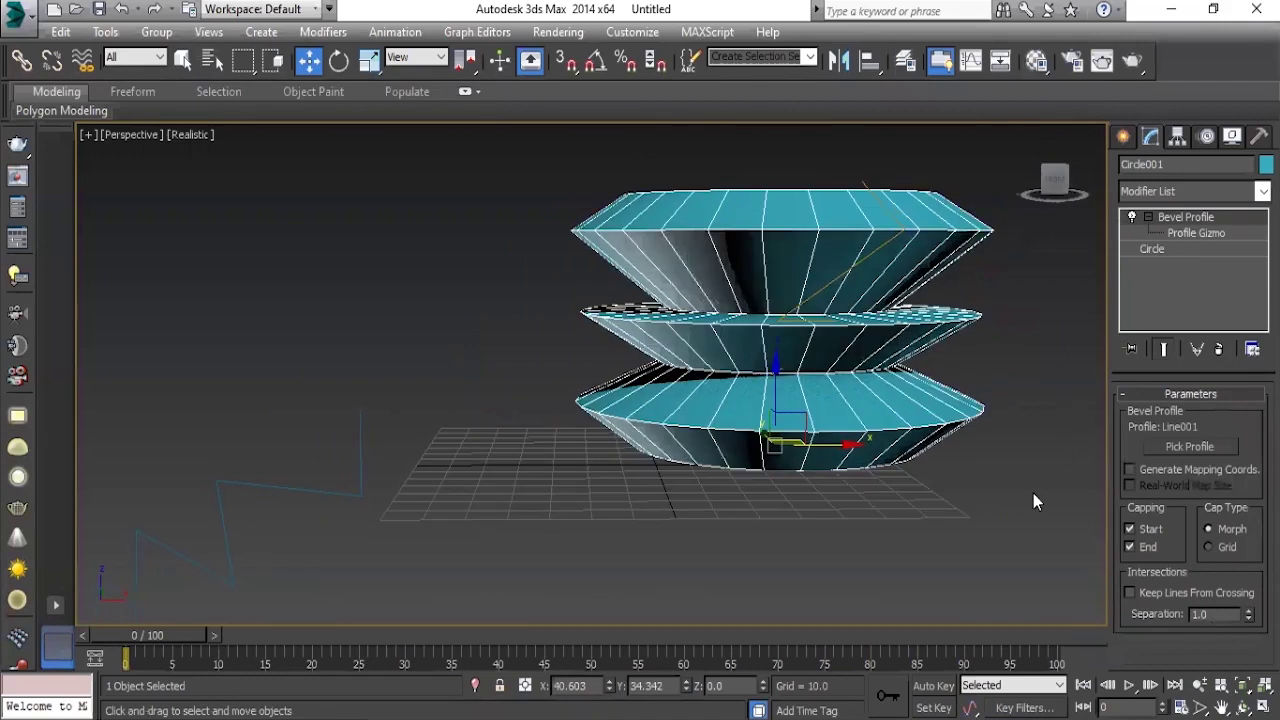
pyautogui.keyDown('alt'); pyautogui.moveTo(525, 543); pyautogui.dragTo(467, 360, button='middle'); pyautogui.keyUp('alt')
pyautogui.moveTo(467, 374); pyautogui.dragTo(624, 543)
# Outline the zigzag profile spline in the Front view into a closed double-walled shape.
pyautogui.keyDown('alt'); pyautogui.moveTo(624, 540); pyautogui.dragTo(583, 480, button='middle'); pyautogui.keyUp('alt')
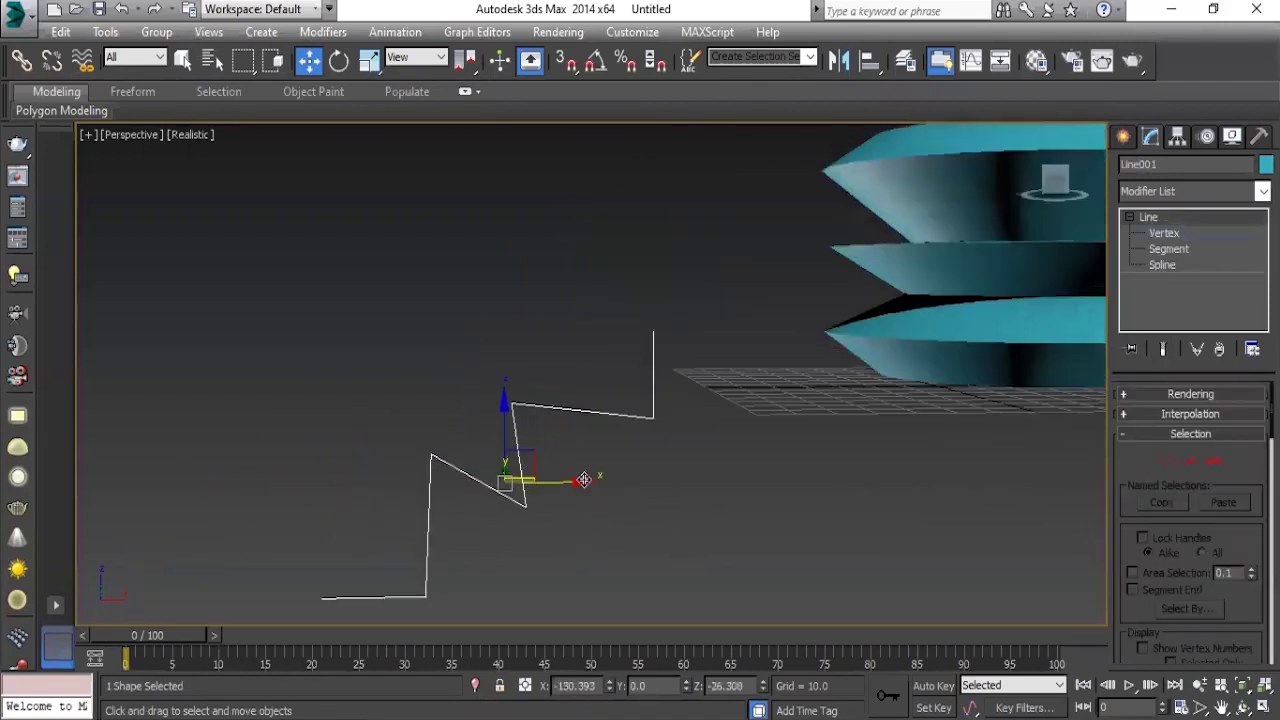
pyautogui.click(1162, 265)
pyautogui.scroll(-2, 1160, 507)
pyautogui.scroll(-3, 1179, 541)
pyautogui.scroll(-2, 1179, 541)
pyautogui.scroll(-3, 1179, 541)
pyautogui.scroll(-2, 1179, 570)
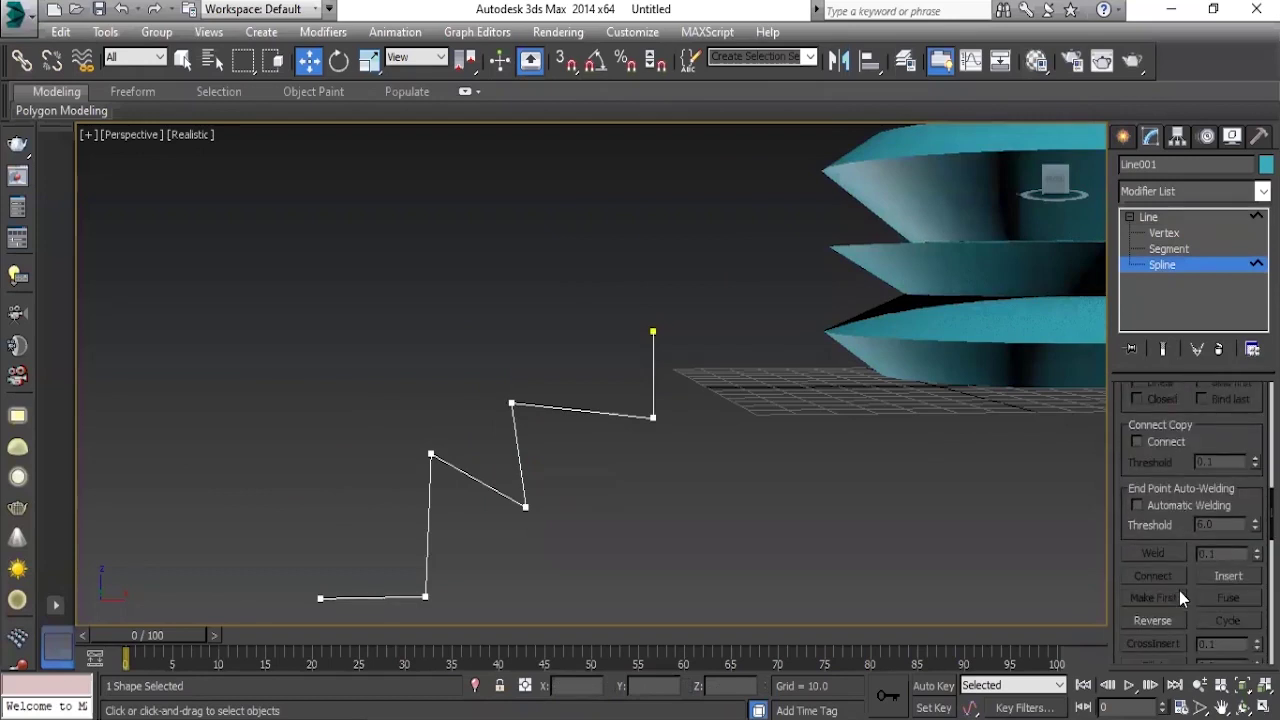
pyautogui.scroll(-3, 1179, 590)
pyautogui.hotkey('alt', 'w')
pyautogui.hotkey('alt', 'w')
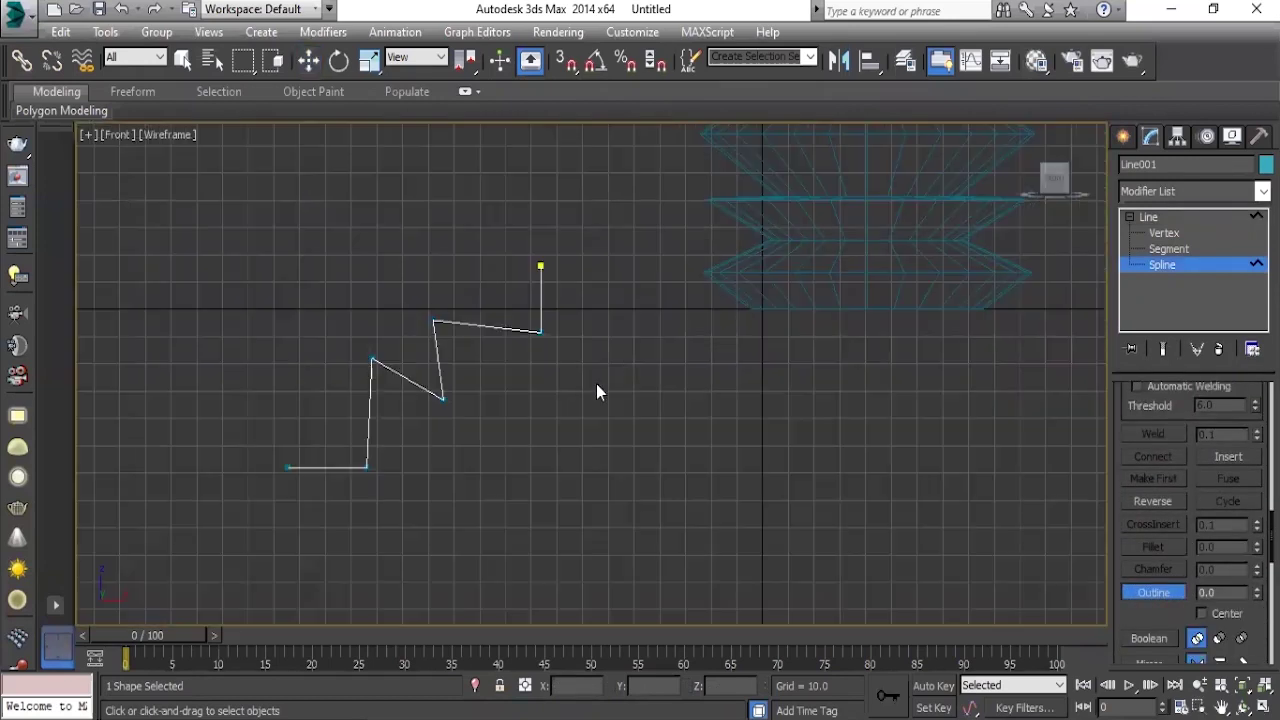
pyautogui.moveTo(553, 328); pyautogui.dragTo(555, 317)
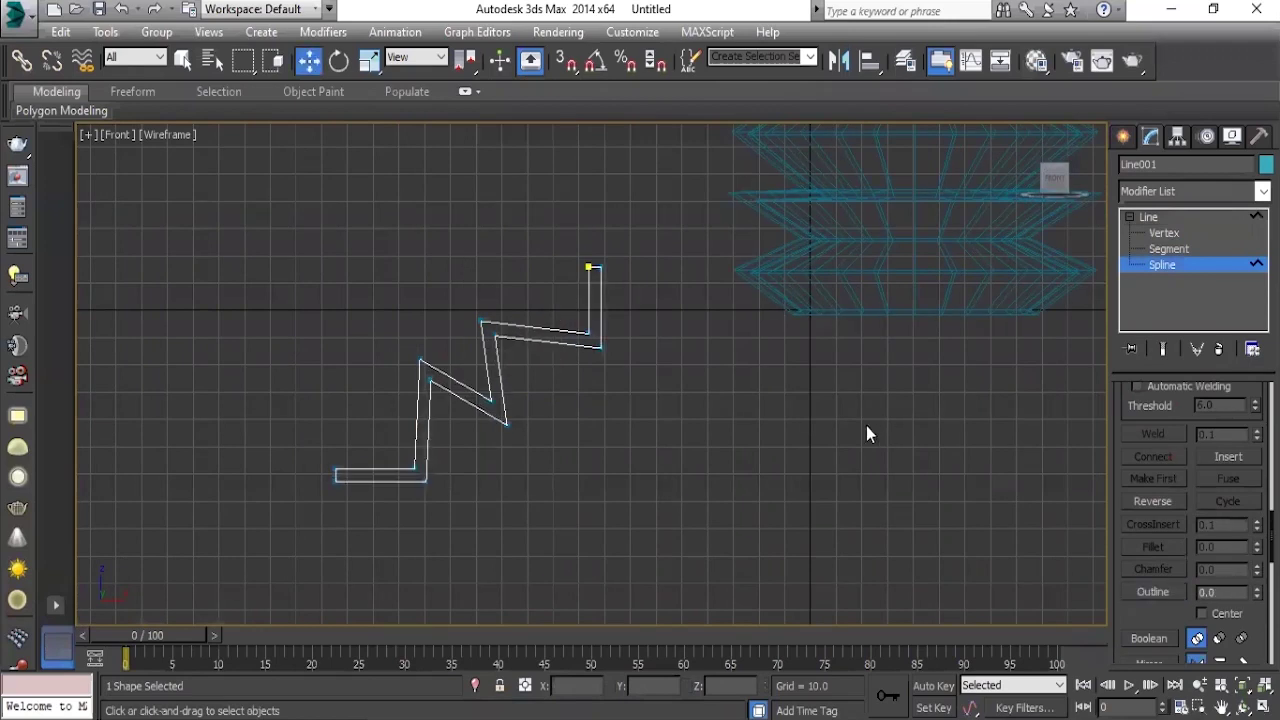
pyautogui.click(1150, 217)
pyautogui.click(971, 421)
# Maximize the Perspective view and switch it to plain Shaded display to inspect the rings.
pyautogui.hotkey('alt', 'w')
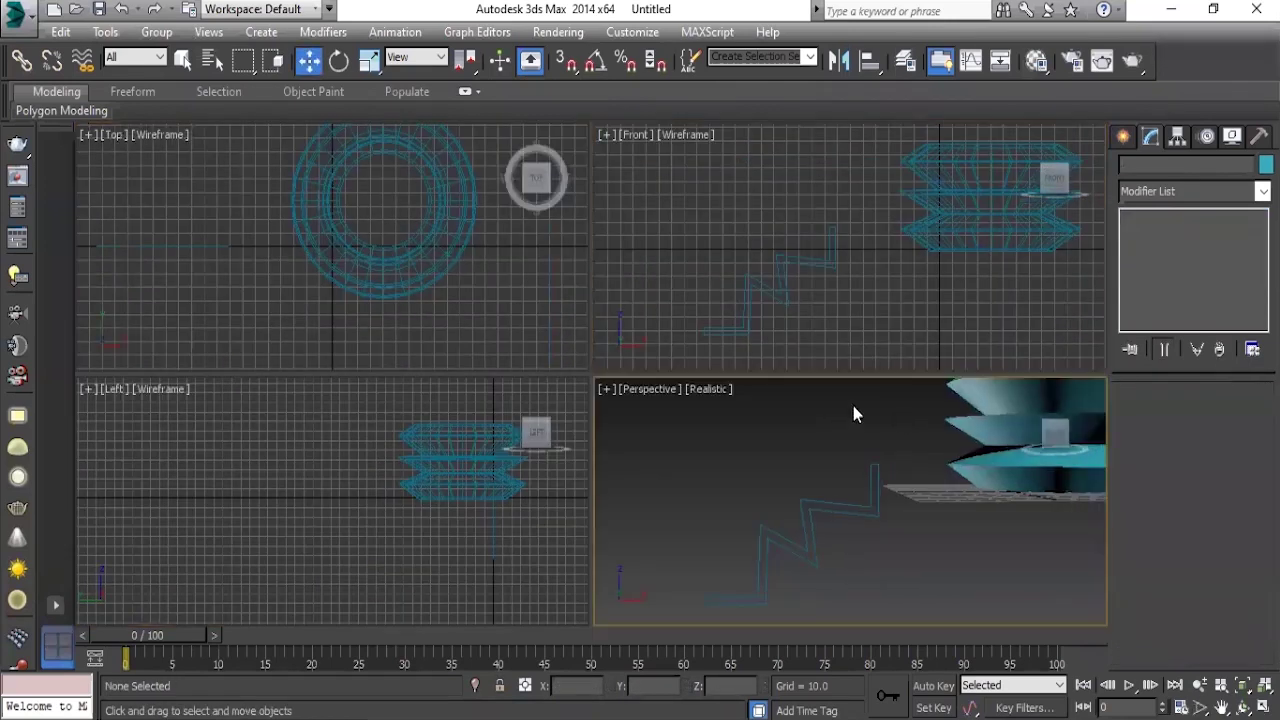
pyautogui.hotkey('alt', 'w')
pyautogui.moveTo(894, 314)
pyautogui.keyDown('alt'); pyautogui.mouseDown(button='middle')
pyautogui.moveTo(726, 403)
pyautogui.moveTo(745, 465)
pyautogui.moveTo(751, 455)
pyautogui.mouseUp(button='middle'); pyautogui.keyUp('alt')
pyautogui.click(190, 134)
pyautogui.click(218, 177)
pyautogui.scroll(-5, 751, 371)
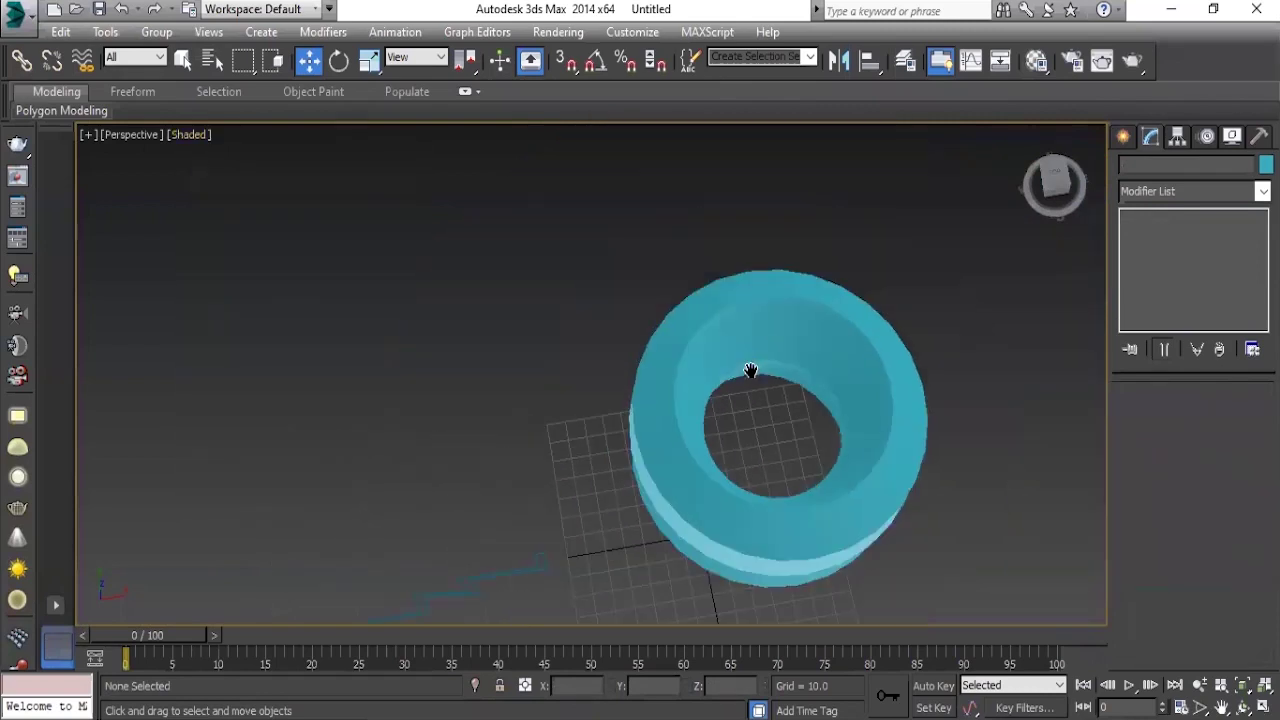
pyautogui.scroll(5, 751, 371)
pyautogui.moveTo(766, 386)
pyautogui.keyDown('alt'); pyautogui.mouseDown(button='middle')
pyautogui.moveTo(720, 337)
pyautogui.moveTo(711, 343)
pyautogui.moveTo(739, 424)
pyautogui.moveTo(951, 390)
pyautogui.moveTo(741, 351)
pyautogui.mouseUp(button='middle'); pyautogui.keyUp('alt')
pyautogui.moveTo(467, 433)
pyautogui.keyDown('alt'); pyautogui.mouseDown(button='middle')
pyautogui.moveTo(551, 429)
pyautogui.moveTo(528, 449)
pyautogui.mouseUp(button='middle'); pyautogui.keyUp('alt')
pyautogui.click(528, 449)
pyautogui.keyDown('alt'); pyautogui.moveTo(551, 491); pyautogui.dragTo(432, 394, button='middle'); pyautogui.keyUp('alt')
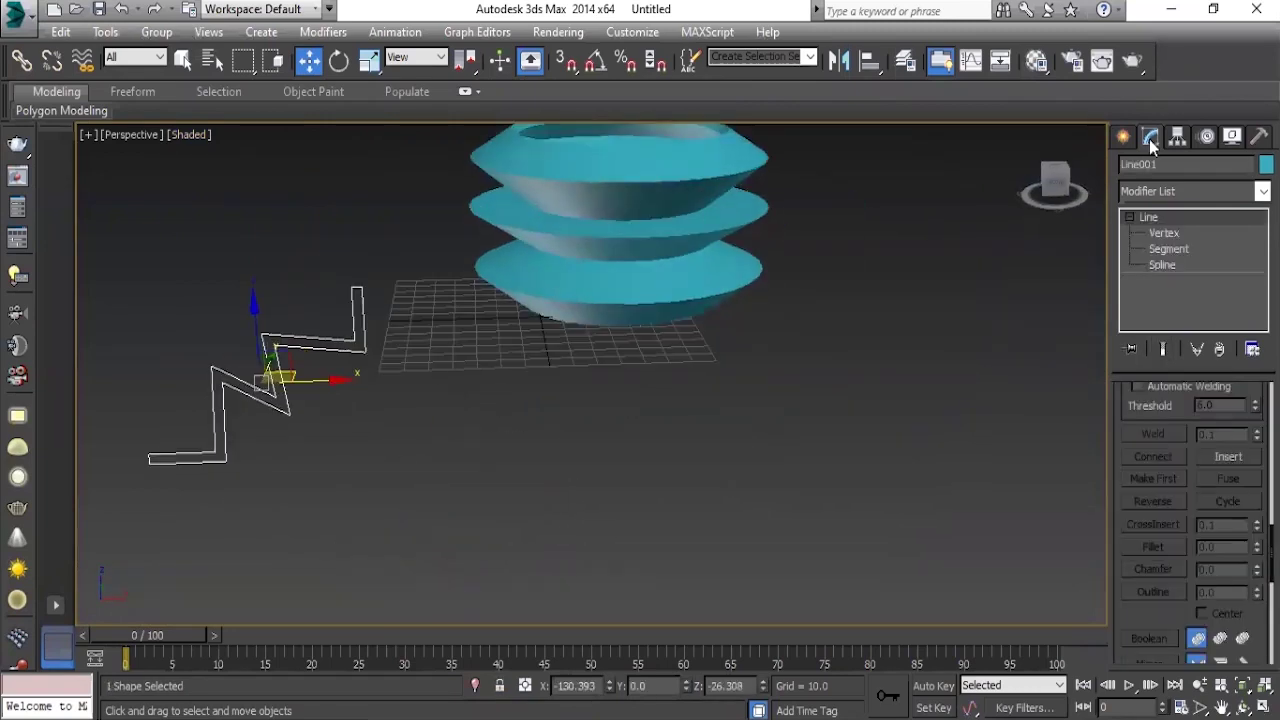
# Create Sphere001 (radius 34.888, 32 segments) beside the tiered rings.
pyautogui.click(1123, 136)
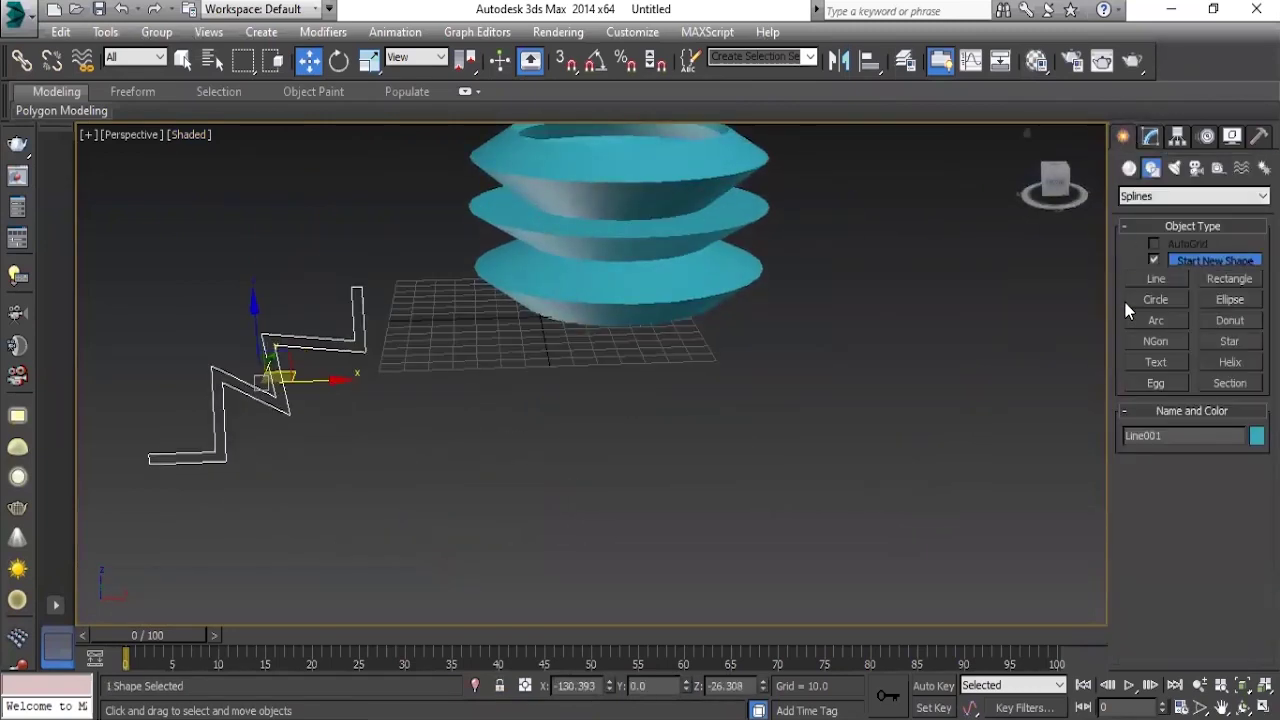
pyautogui.click(1129, 168)
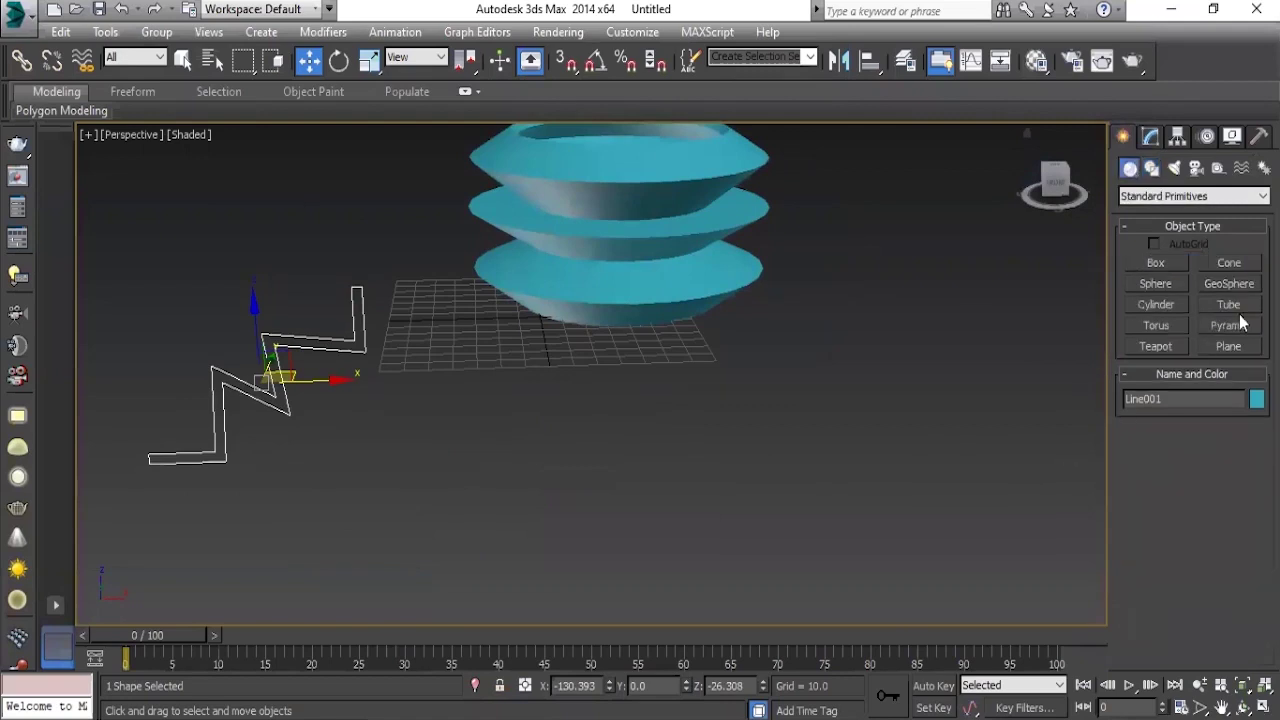
pyautogui.click(1160, 284)
pyautogui.moveTo(565, 495); pyautogui.dragTo(455, 497, button='middle')
pyautogui.moveTo(826, 457)
pyautogui.mouseDown()
pyautogui.moveTo(831, 517)
pyautogui.moveTo(828, 500)
pyautogui.mouseUp()
pyautogui.press('w')
pyautogui.moveTo(828, 500); pyautogui.dragTo(662, 453, button='middle')
pyautogui.click(1150, 136)
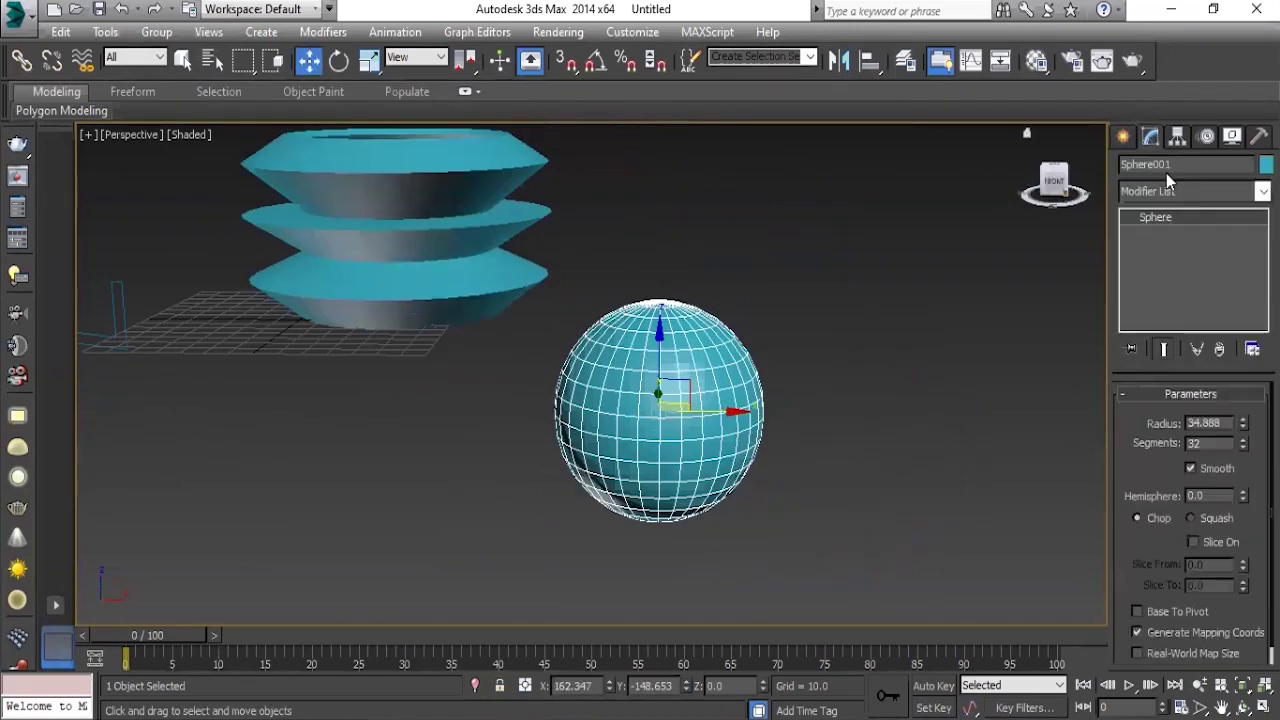
pyautogui.click(1177, 191)
# Apply a Taper modifier to the sphere and zoom to frame it.
pyautogui.write('t')
pyautogui.press('Return')
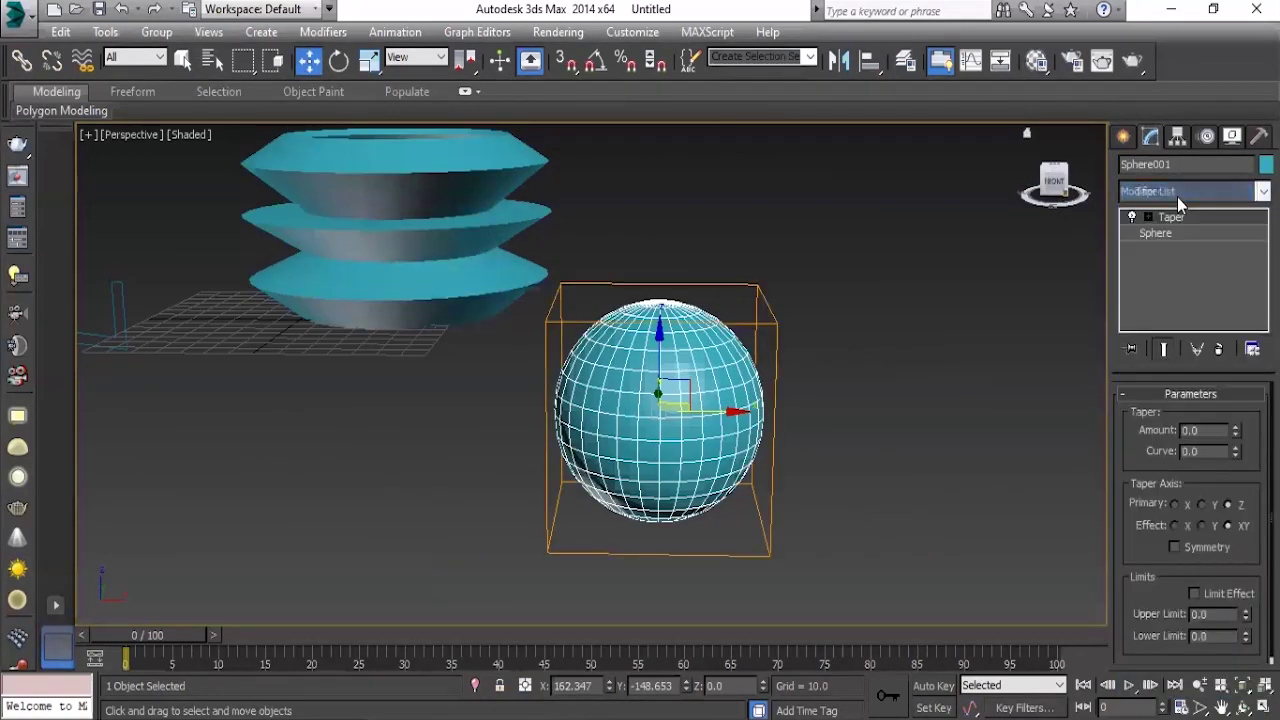
pyautogui.keyDown('alt'); pyautogui.moveTo(805, 408); pyautogui.dragTo(795, 368, button='middle'); pyautogui.keyUp('alt')
pyautogui.press('z')
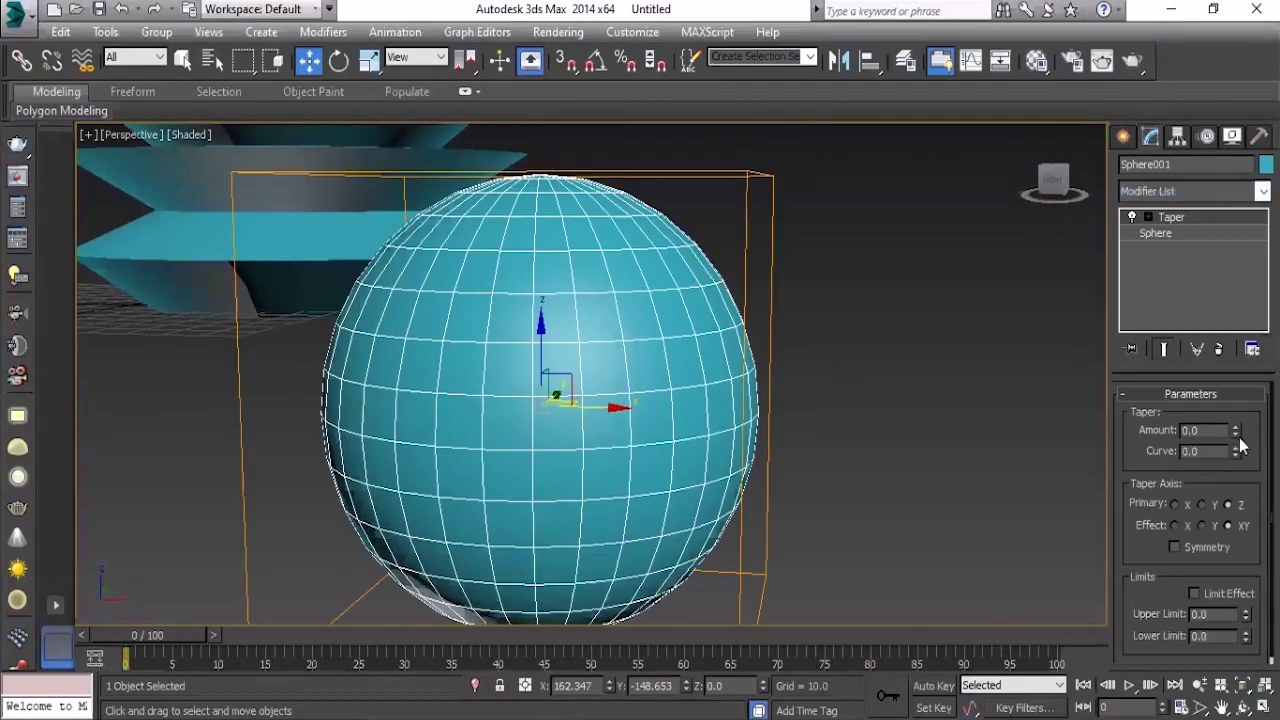
# Set the Taper amount to -1.86, pulling the sphere into a pointed cone.
pyautogui.moveTo(1238, 432); pyautogui.dragTo(1238, 480)
pyautogui.scroll(-5, 540, 396)
pyautogui.scroll(5, 540, 396)
pyautogui.scroll(2, 540, 396)
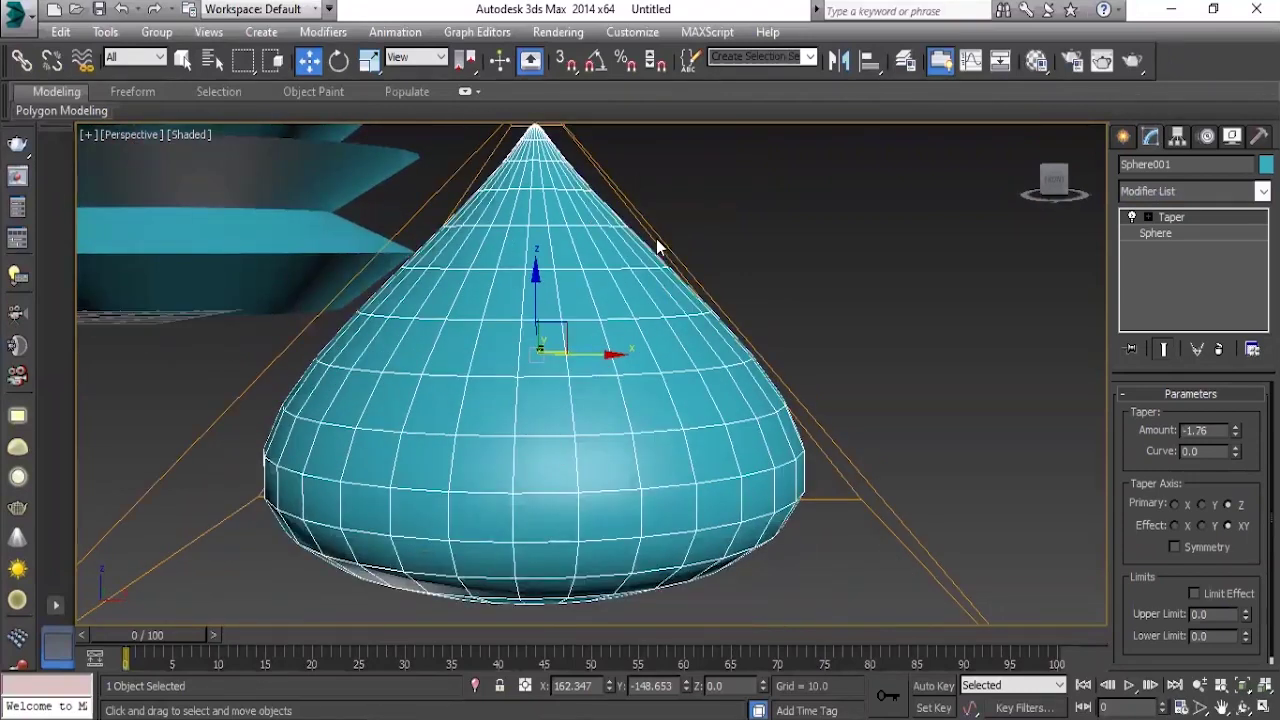
pyautogui.scroll(-5, 656, 238)
pyautogui.scroll(1, 680, 250)
pyautogui.scroll(2, 680, 250)
pyautogui.moveTo(690, 300); pyautogui.dragTo(626, 409, button='middle')
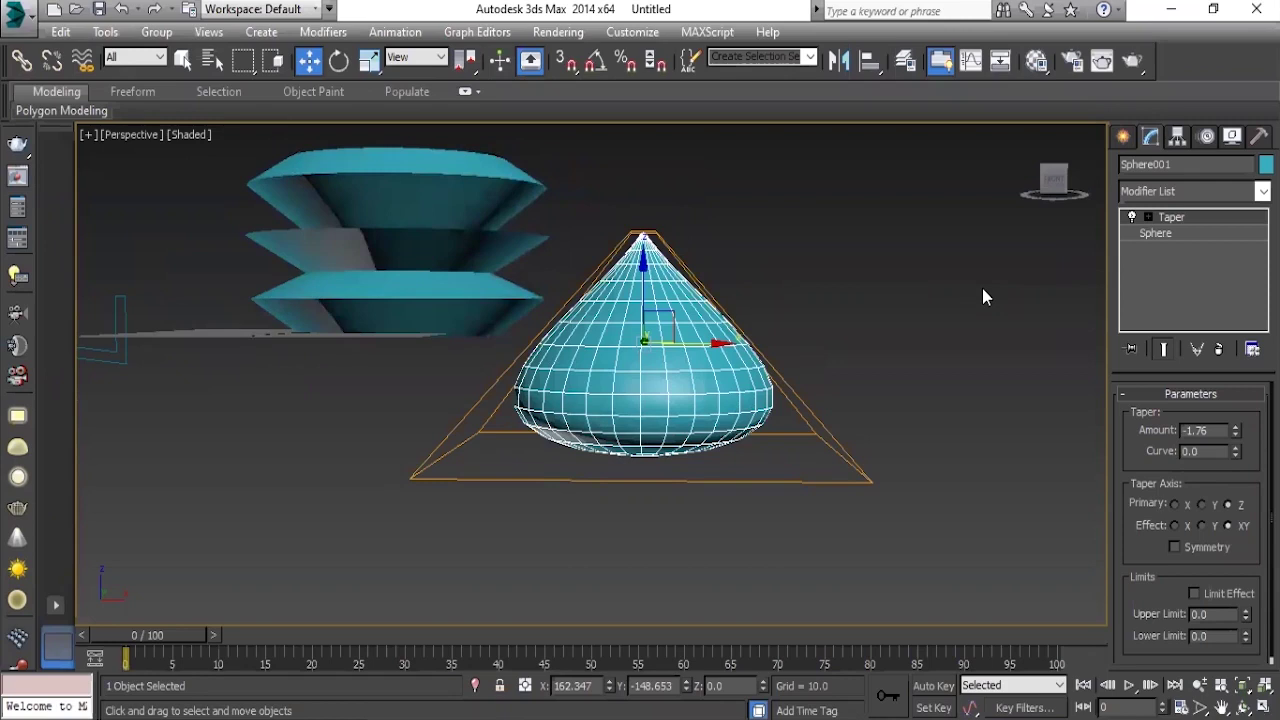
pyautogui.moveTo(1238, 431); pyautogui.dragTo(1114, 408)
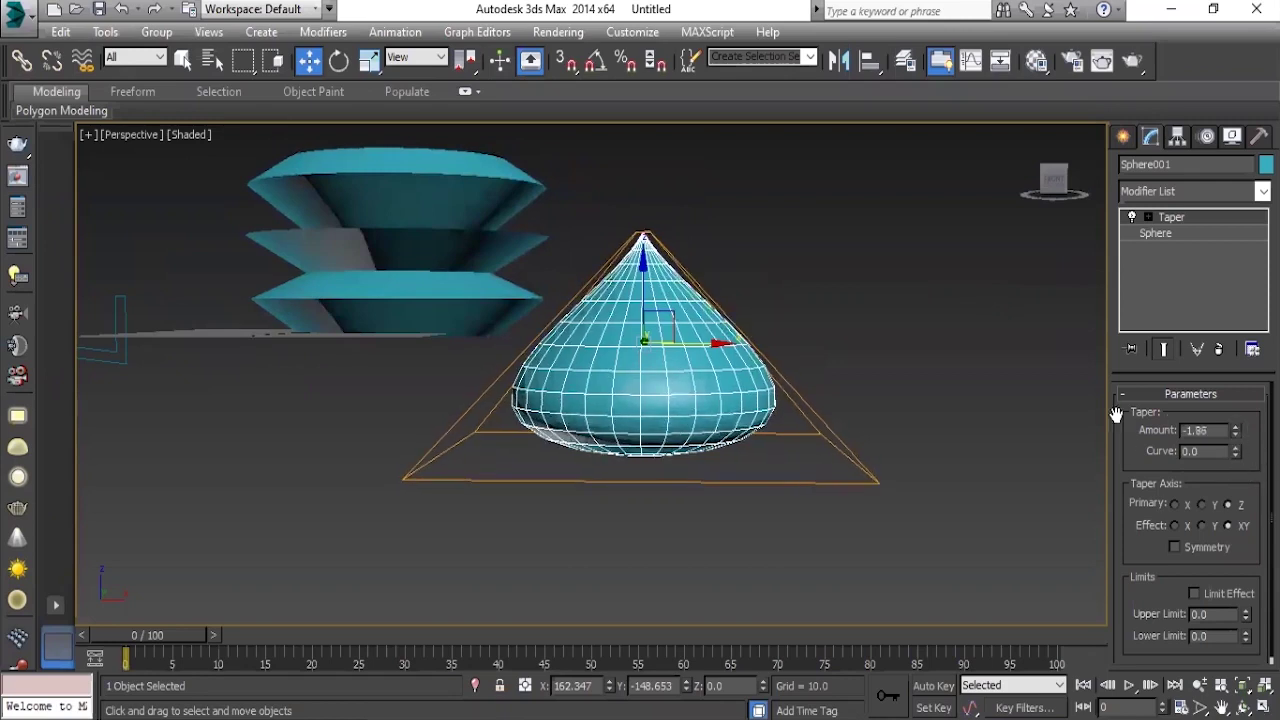
pyautogui.moveTo(758, 384); pyautogui.dragTo(770, 391, button='middle')
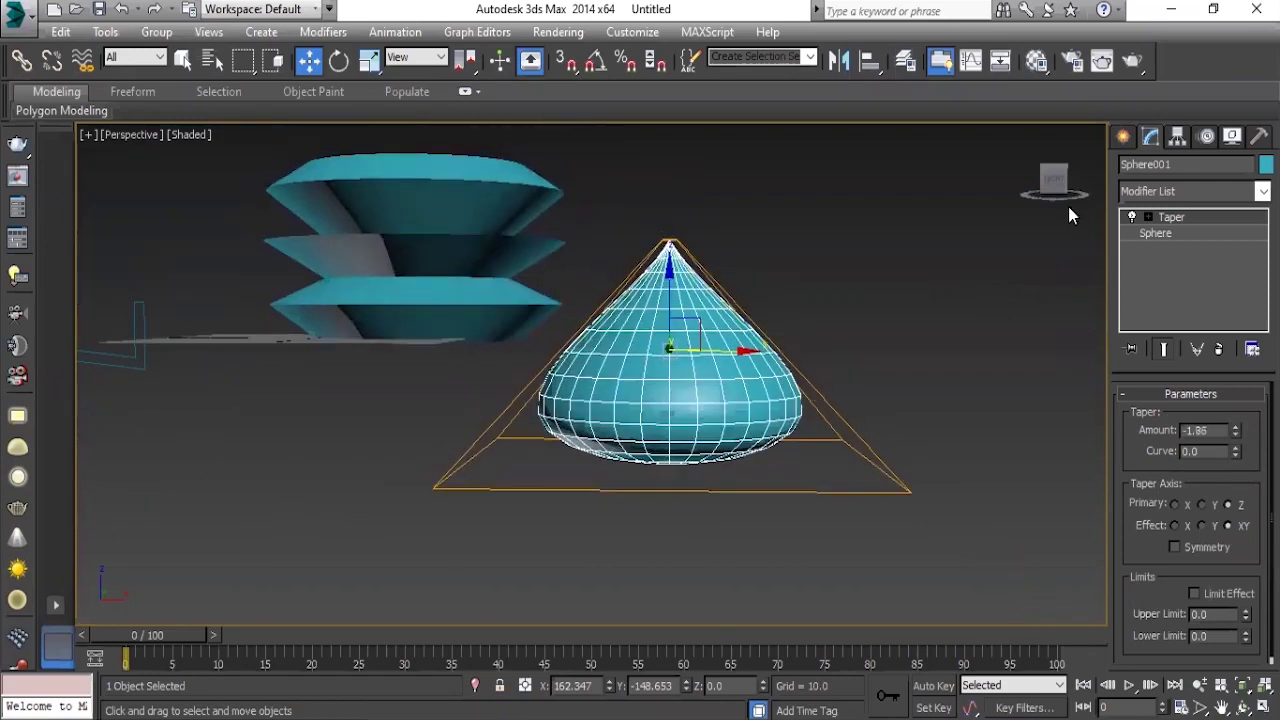
pyautogui.click(1148, 217)
# Select the Taper gizmo, move it down, and set the taper amount to -0.99.
pyautogui.click(1182, 235)
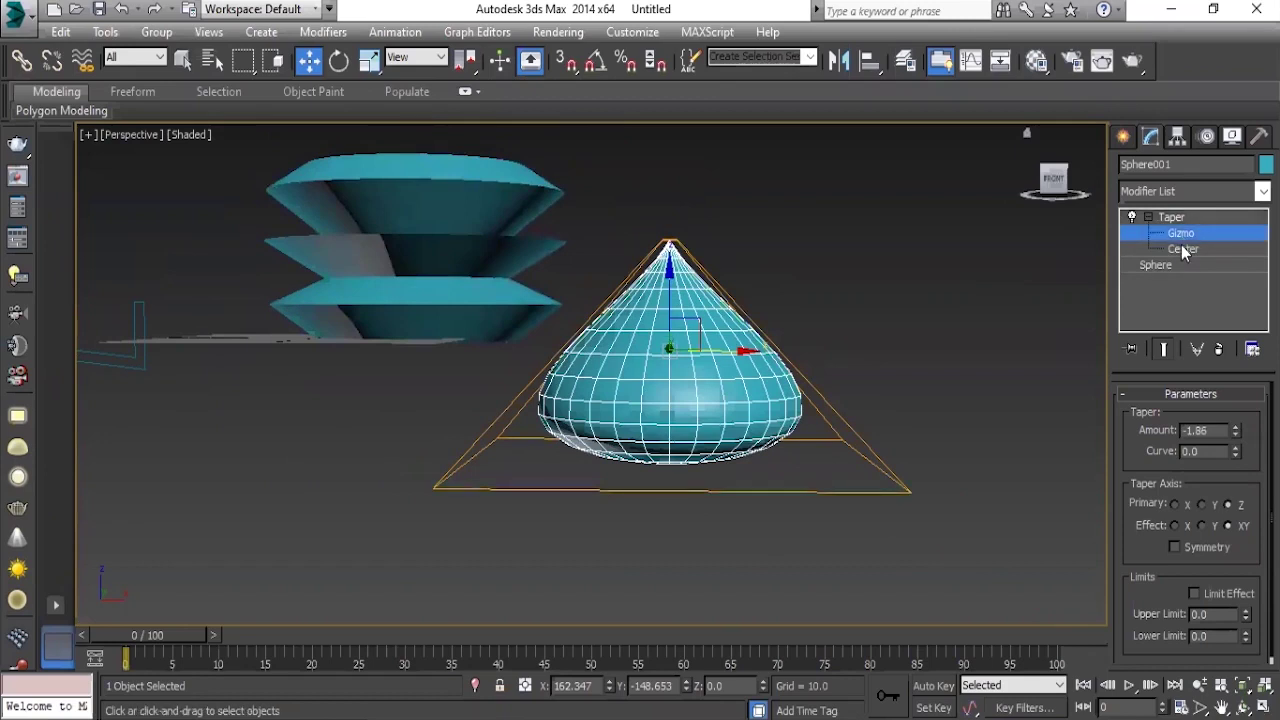
pyautogui.moveTo(668, 291); pyautogui.dragTo(657, 307, button='middle')
pyautogui.moveTo(657, 307)
pyautogui.mouseDown()
pyautogui.moveTo(709, 354)
pyautogui.moveTo(705, 400)
pyautogui.mouseUp()
pyautogui.moveTo(1238, 434); pyautogui.dragTo(1246, 322)
pyautogui.moveTo(1236, 430); pyautogui.dragTo(1236, 470)
# Adjust the taper curve to 0.16 for a rounded droplet with a pointed tip.
pyautogui.moveTo(770, 525); pyautogui.dragTo(724, 440, button='middle')
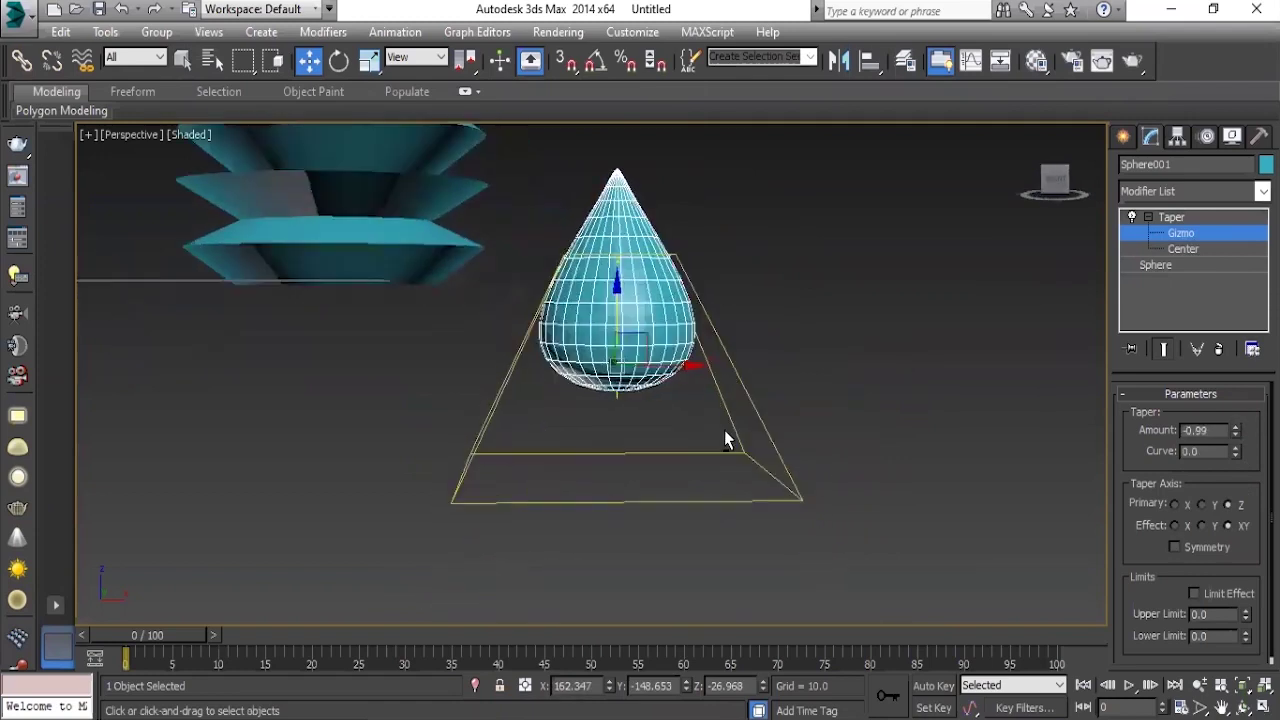
pyautogui.scroll(5, 724, 440)
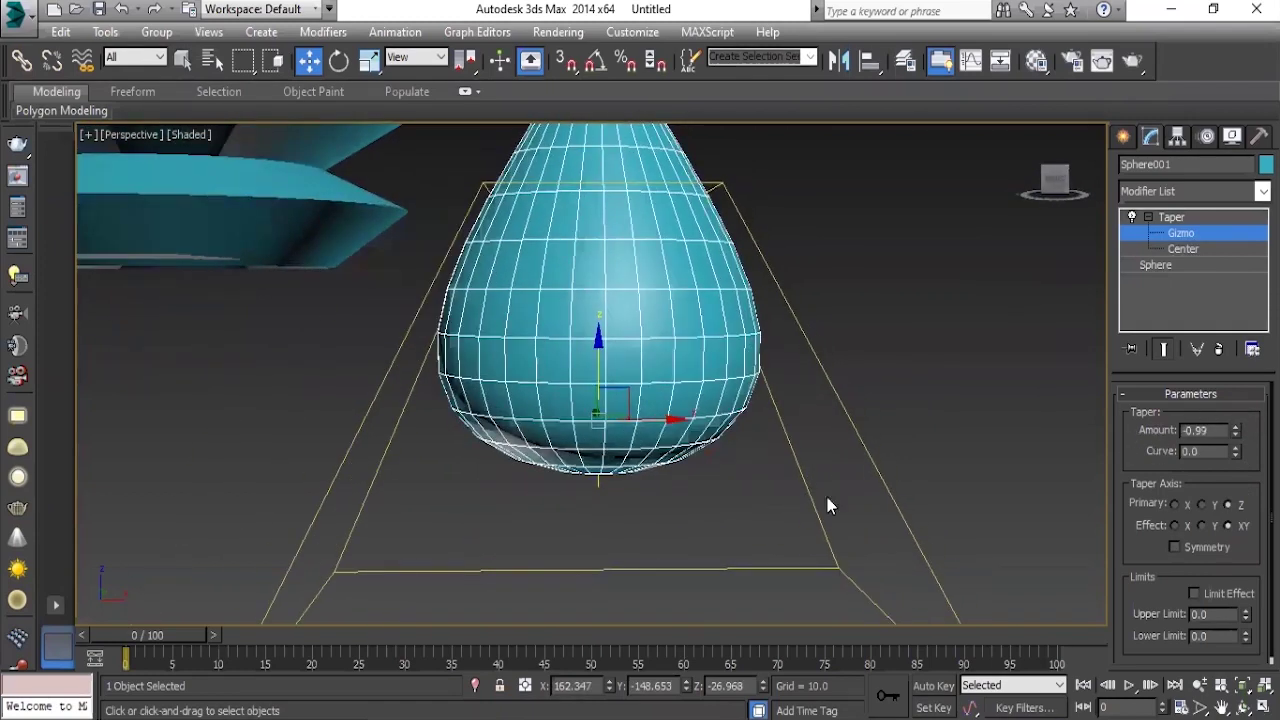
pyautogui.moveTo(827, 505); pyautogui.dragTo(875, 595, button='middle')
pyautogui.moveTo(1237, 457); pyautogui.dragTo(1251, 363)
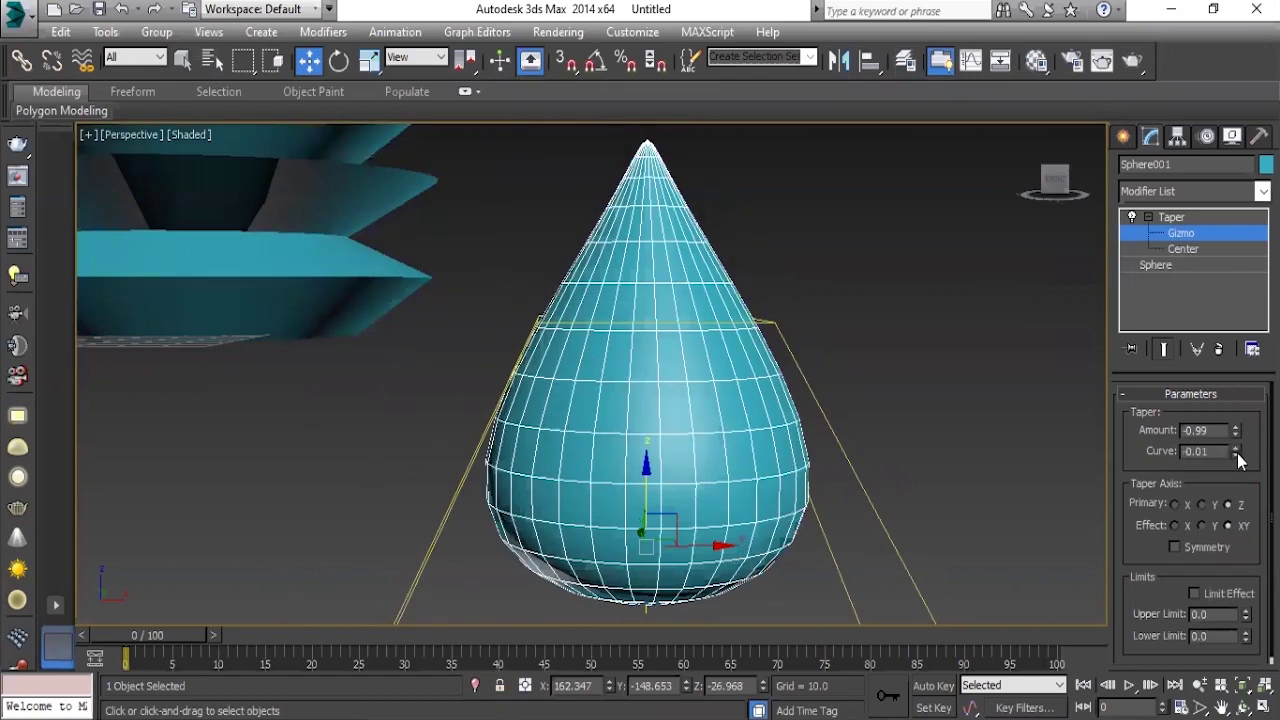
pyautogui.moveTo(771, 496); pyautogui.dragTo(763, 369, button='middle')
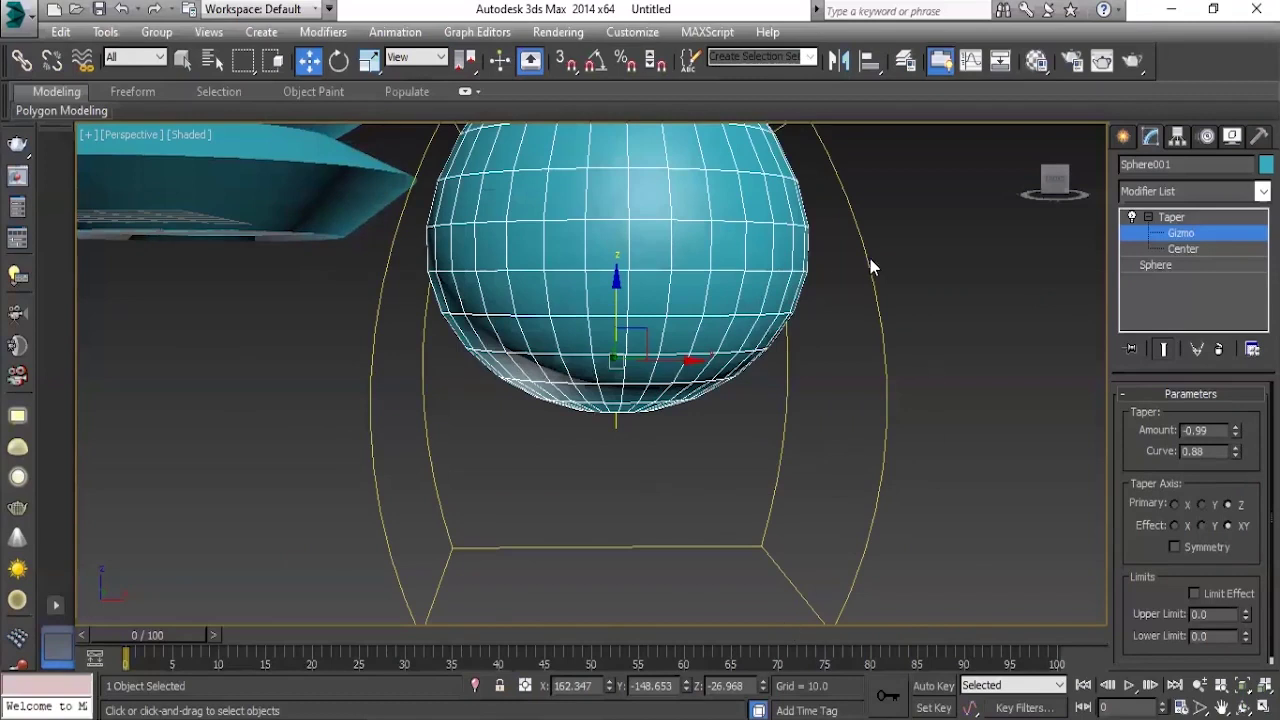
pyautogui.scroll(-3, 749, 439)
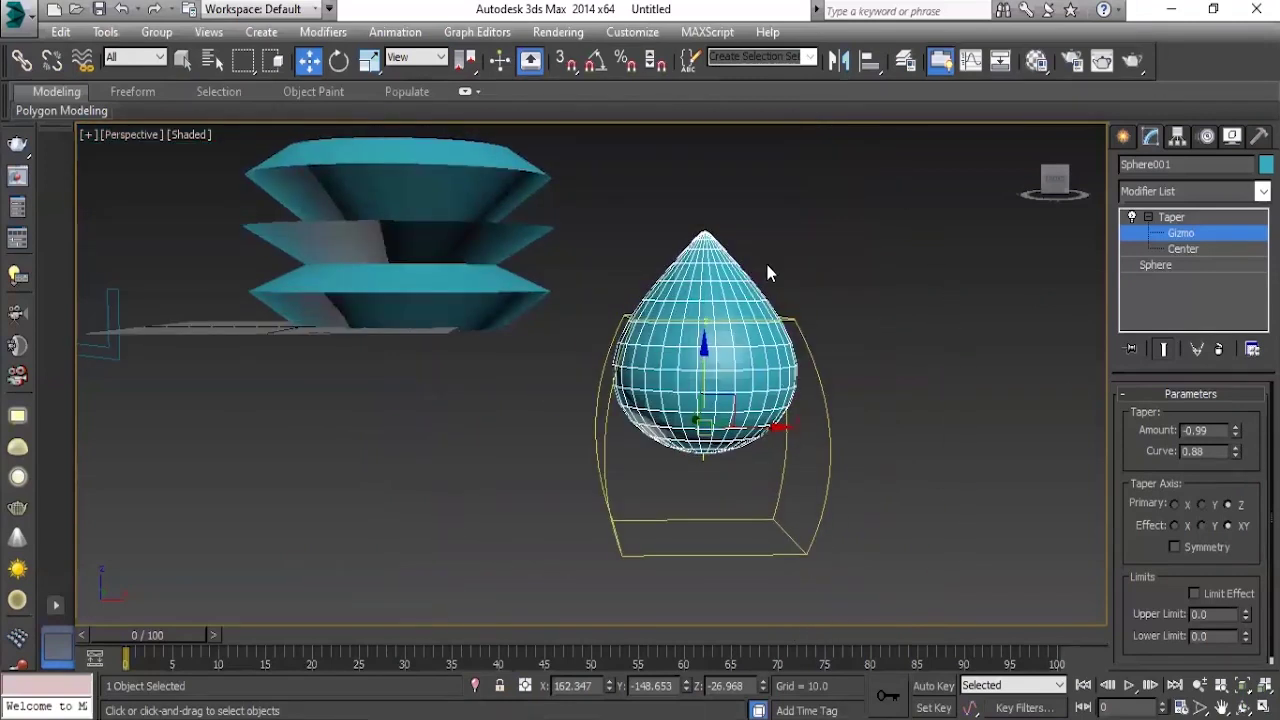
pyautogui.moveTo(1240, 460)
pyautogui.mouseDown()
pyautogui.moveTo(1244, 399)
pyautogui.moveTo(1247, 660)
pyautogui.moveTo(1238, 458)
pyautogui.moveTo(1205, 617)
pyautogui.mouseUp()
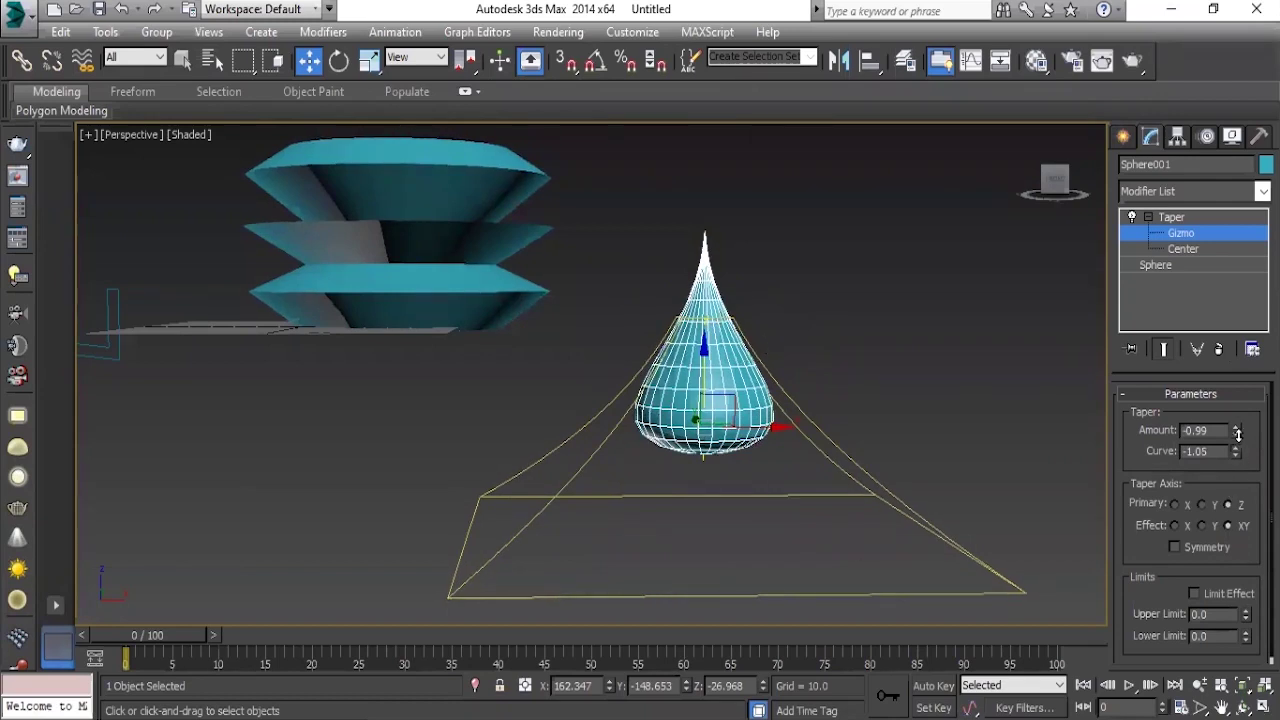
pyautogui.moveTo(1240, 457); pyautogui.dragTo(1229, 237)
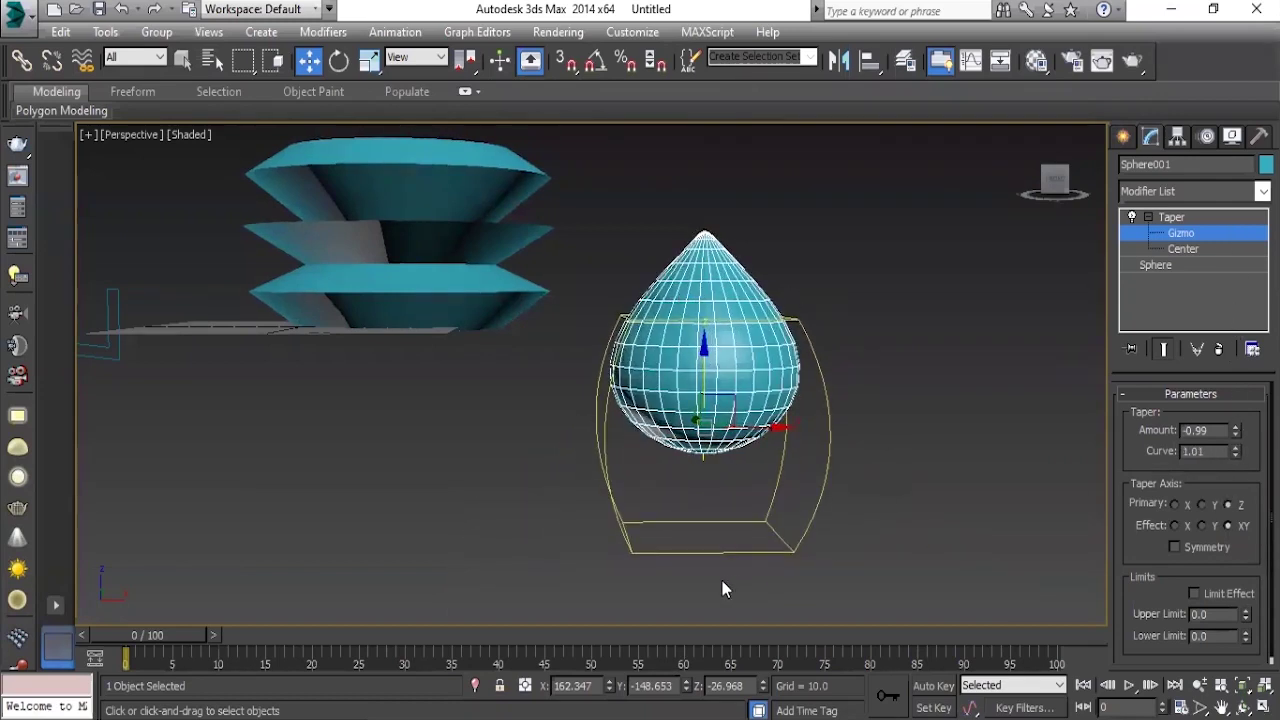
pyautogui.moveTo(1241, 455)
pyautogui.mouseDown()
pyautogui.moveTo(1235, 415)
pyautogui.moveTo(1236, 450)
pyautogui.mouseUp()
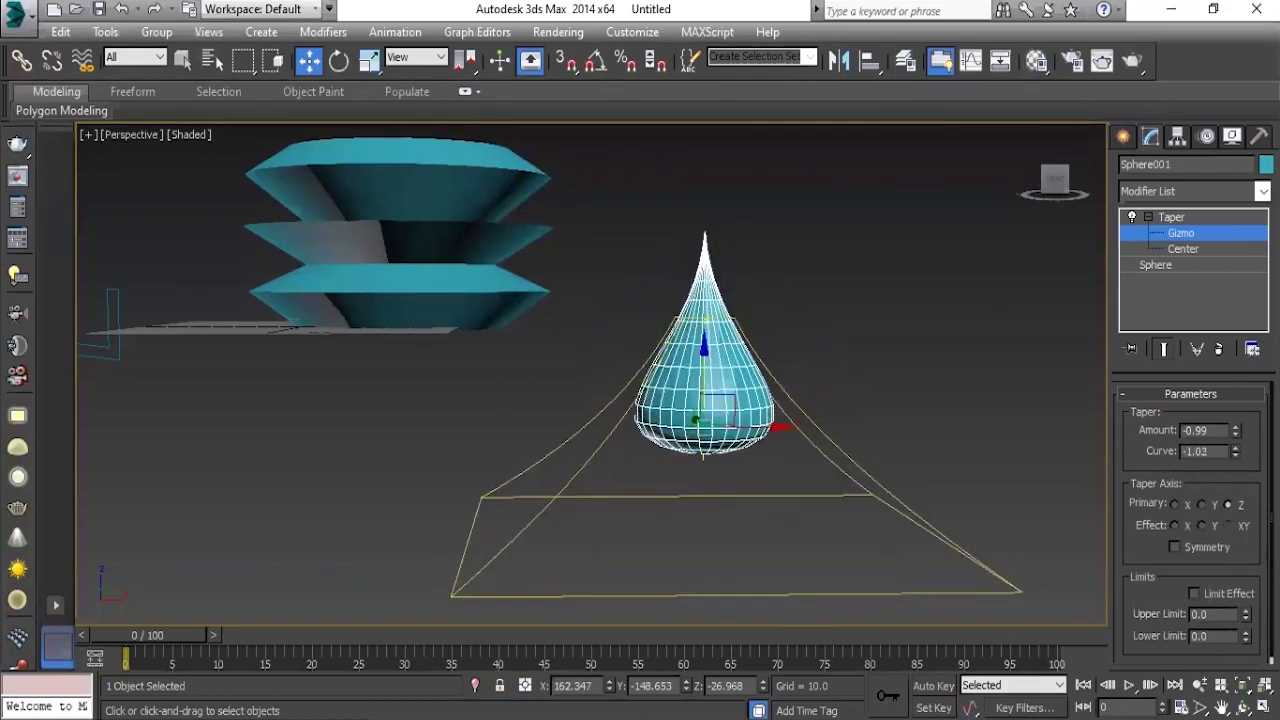
pyautogui.moveTo(1236, 450); pyautogui.dragTo(1236, 455)
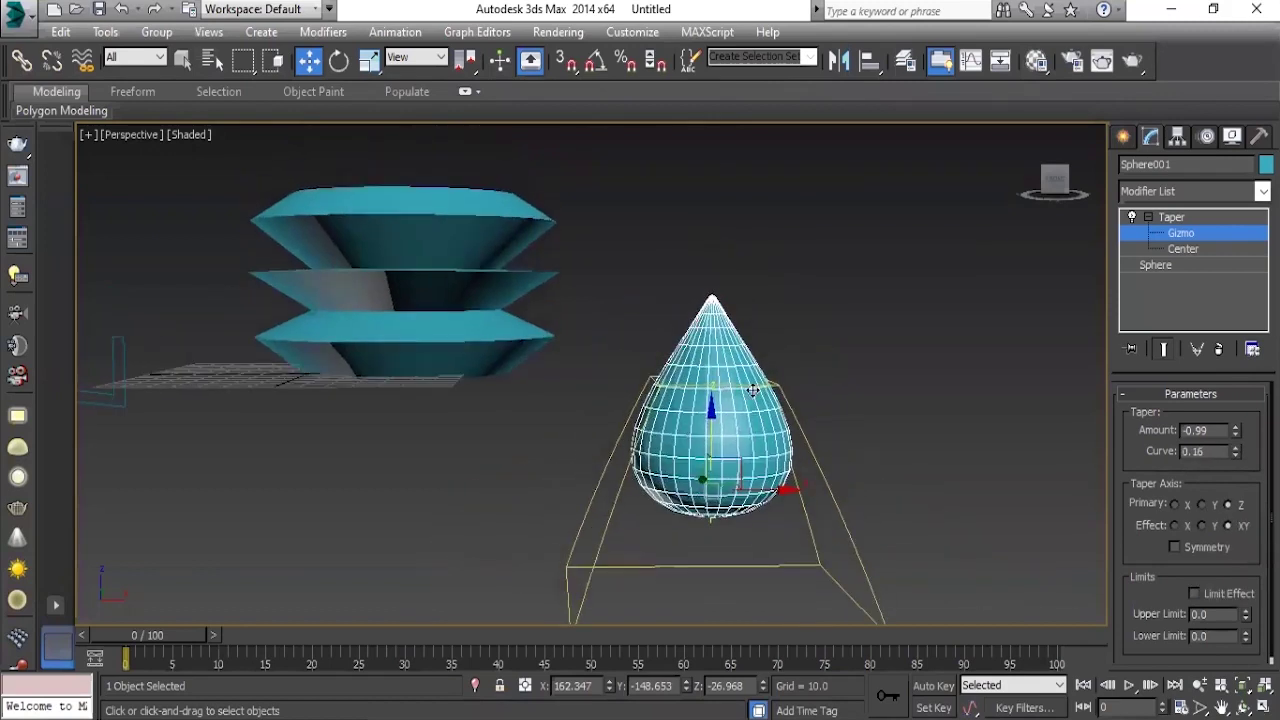
pyautogui.moveTo(752, 390); pyautogui.dragTo(722, 400, button='middle')
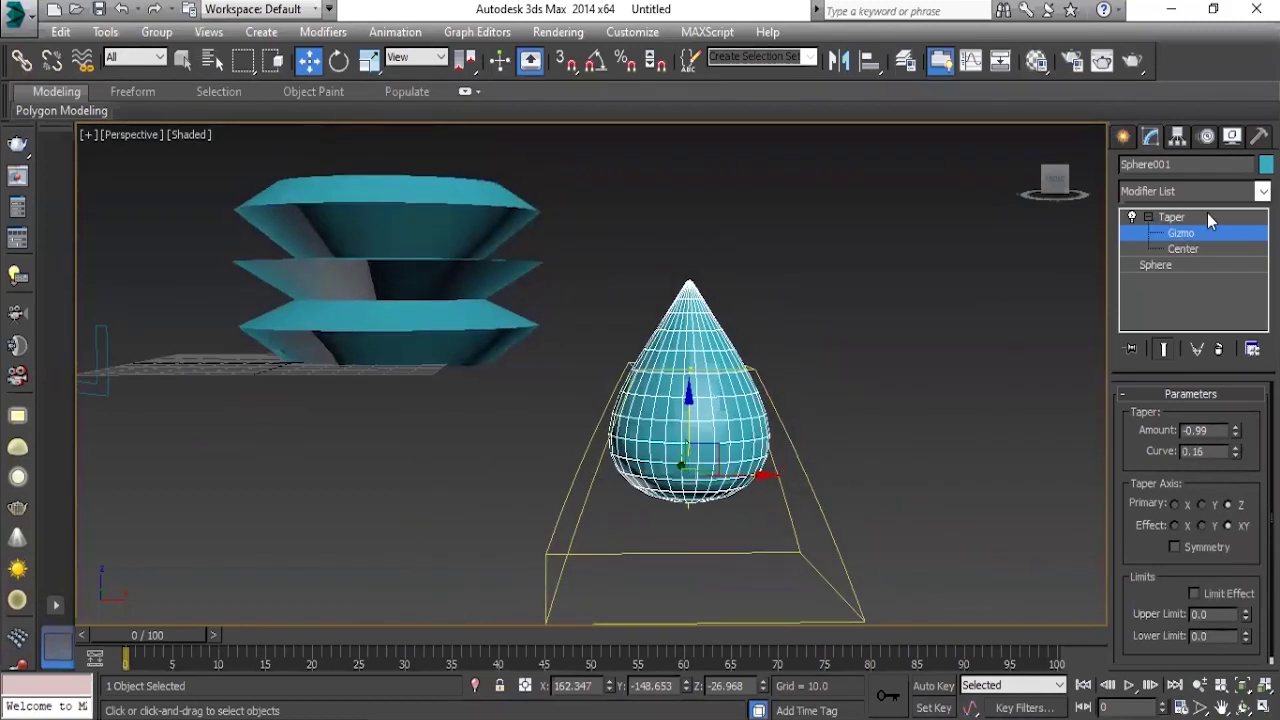
pyautogui.click(1165, 216)
# Delete the Taper modifier from the sphere's modifier stack.
pyautogui.rightClick(1162, 214)
pyautogui.click(1070, 223)
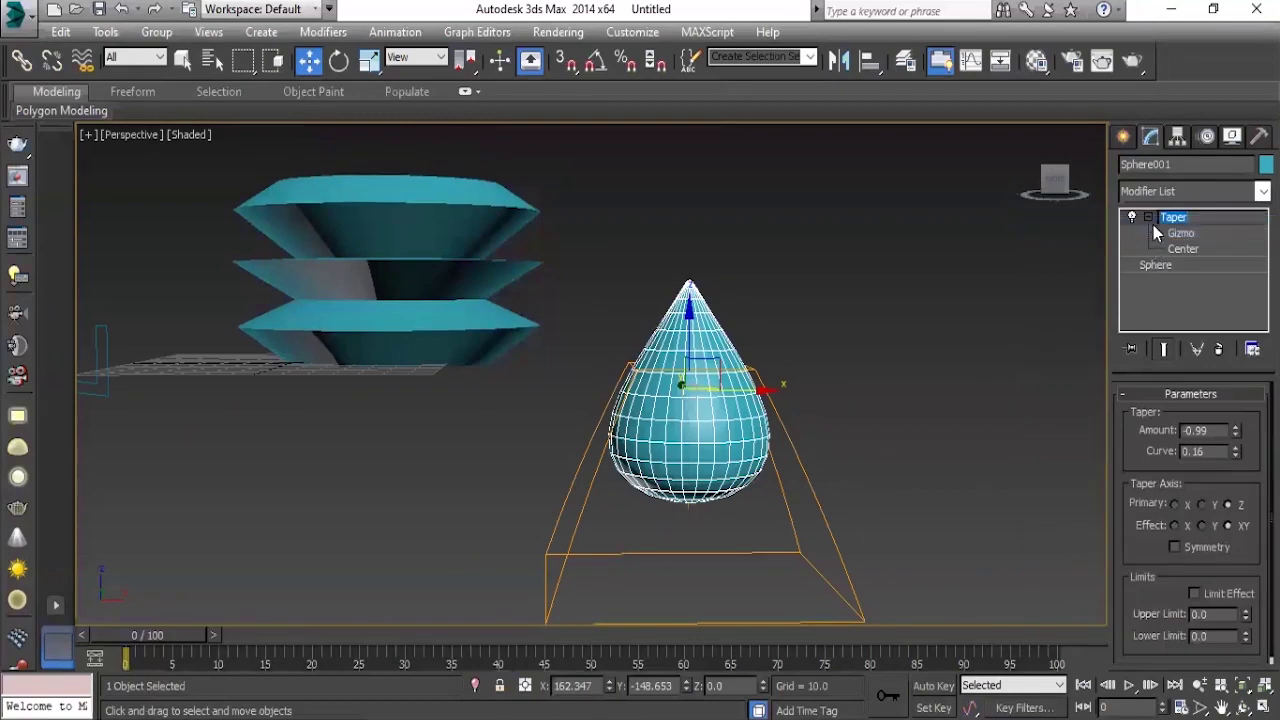
pyautogui.rightClick(1184, 219)
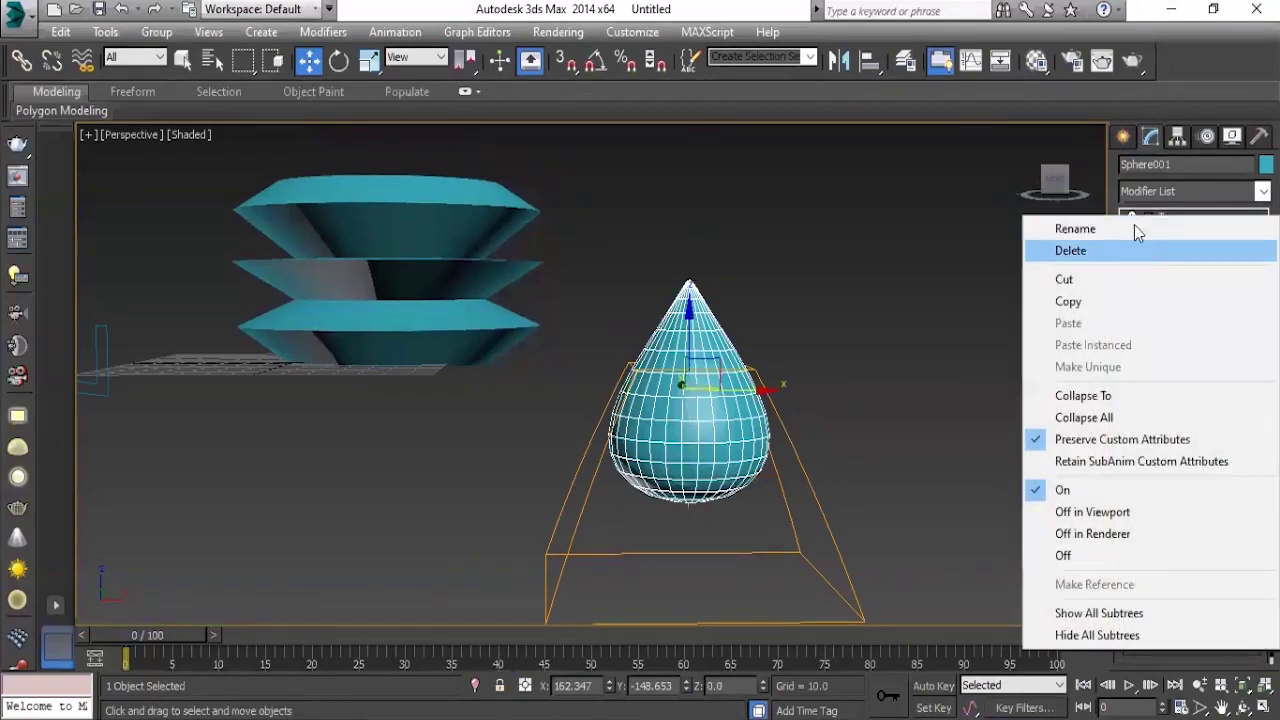
pyautogui.click(1134, 247)
# Apply a Noise modifier to the now-round sphere.
pyautogui.click(1173, 194)
pyautogui.scroll(-5, 1173, 196)
pyautogui.scroll(-10, 1173, 196)
pyautogui.click(1173, 204)
pyautogui.keyDown('alt'); pyautogui.moveTo(789, 374); pyautogui.dragTo(651, 363, button='middle'); pyautogui.keyUp('alt')
pyautogui.scroll(4, 797, 327)
pyautogui.keyDown('alt'); pyautogui.moveTo(797, 327); pyautogui.dragTo(713, 313, button='middle'); pyautogui.keyUp('alt')
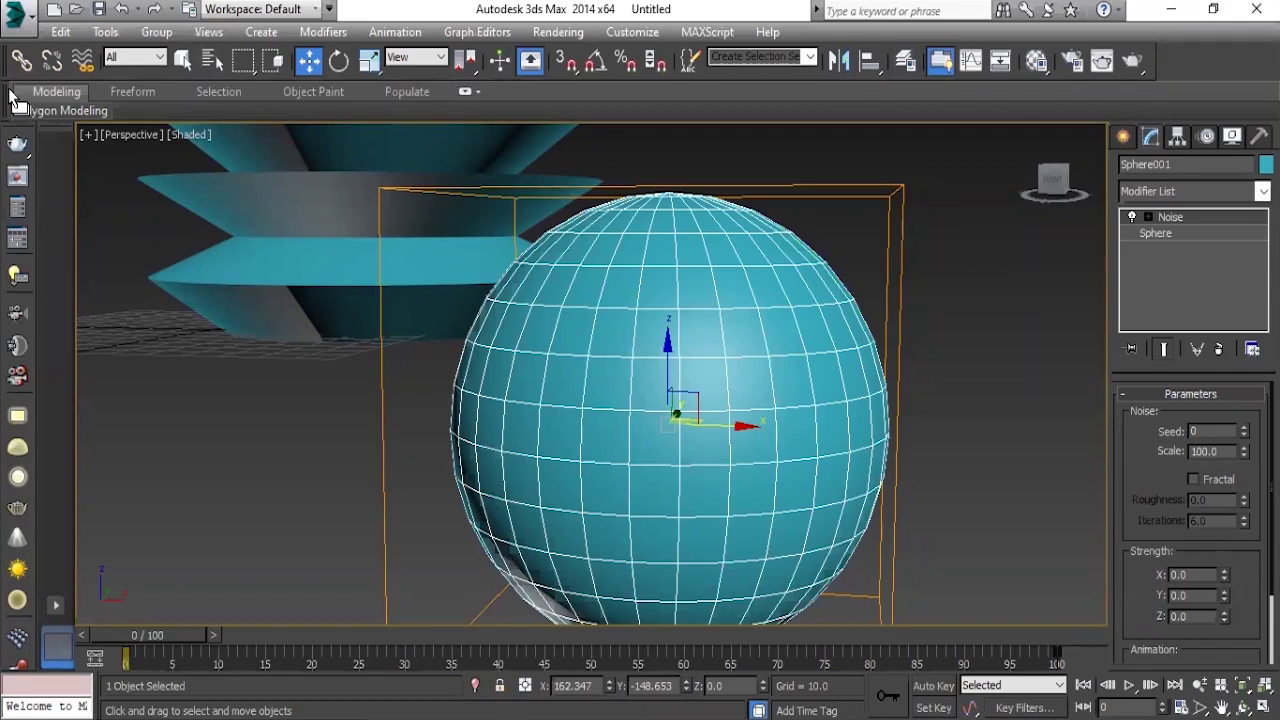
pyautogui.keyDown('alt'); pyautogui.moveTo(13, 97); pyautogui.dragTo(1083, 610, button='middle'); pyautogui.keyUp('alt')
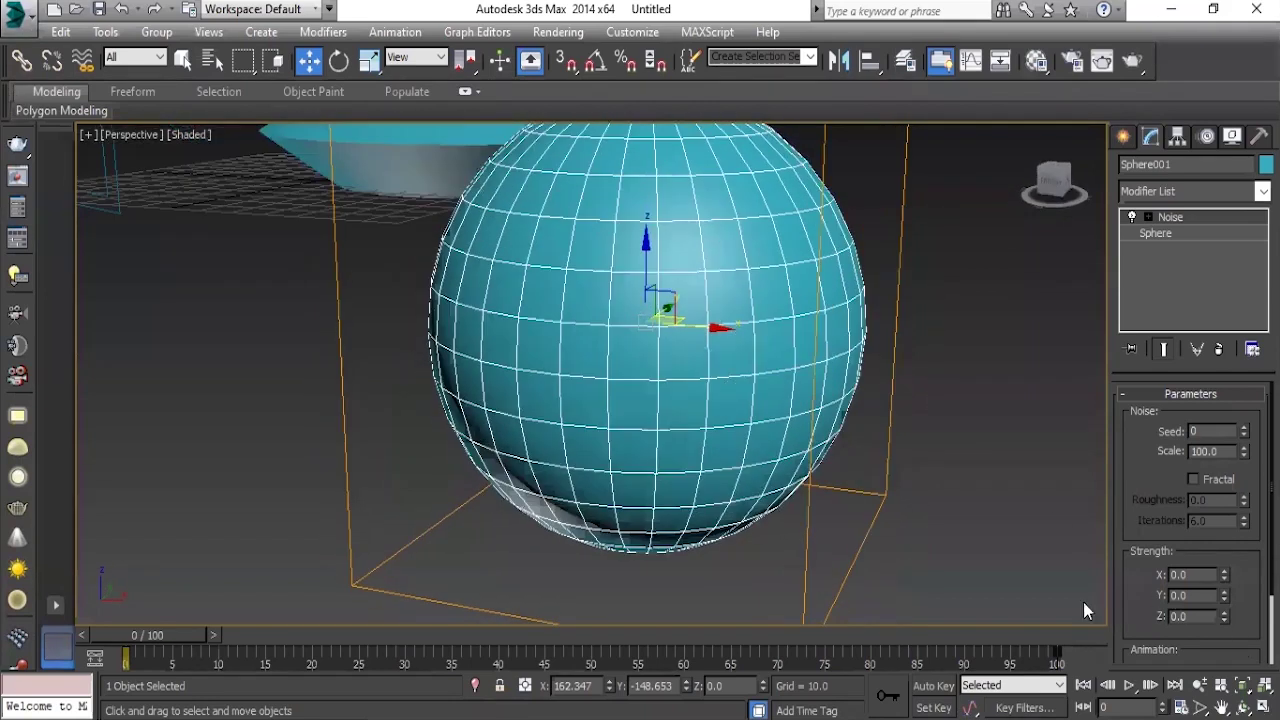
pyautogui.moveTo(1158, 507); pyautogui.dragTo(1157, 500)
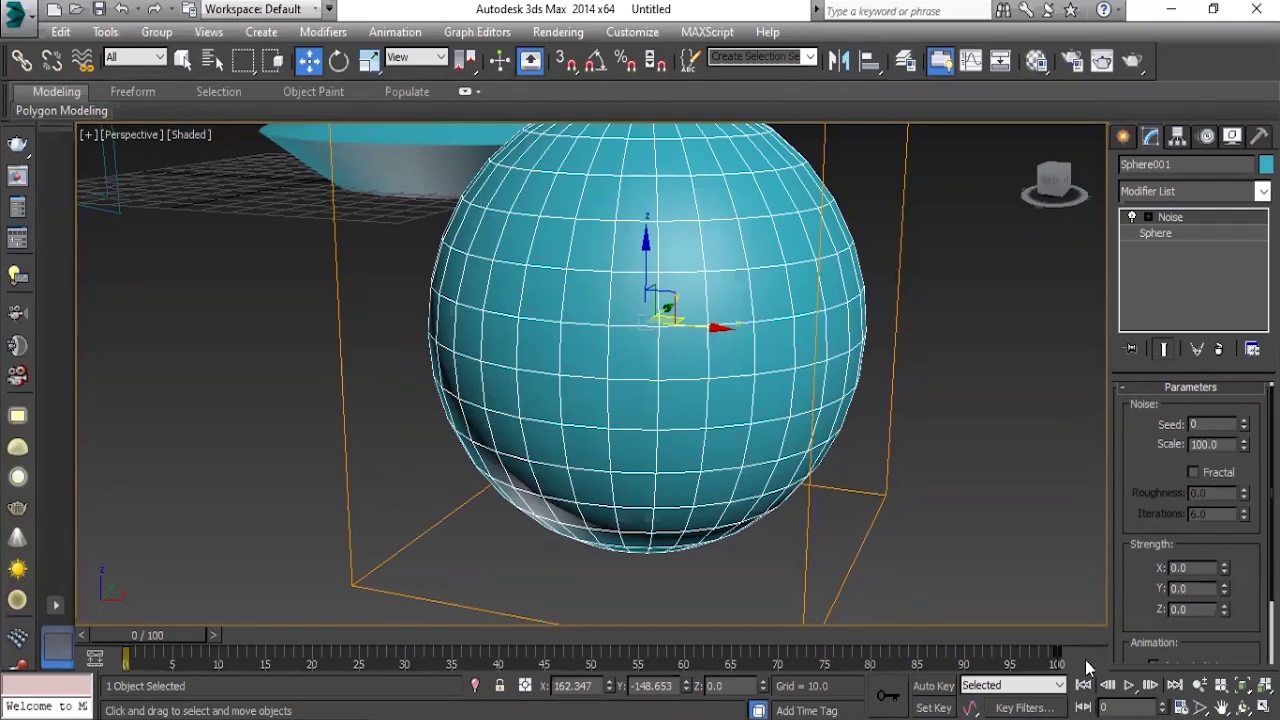
pyautogui.scroll(-1, 629, 457)
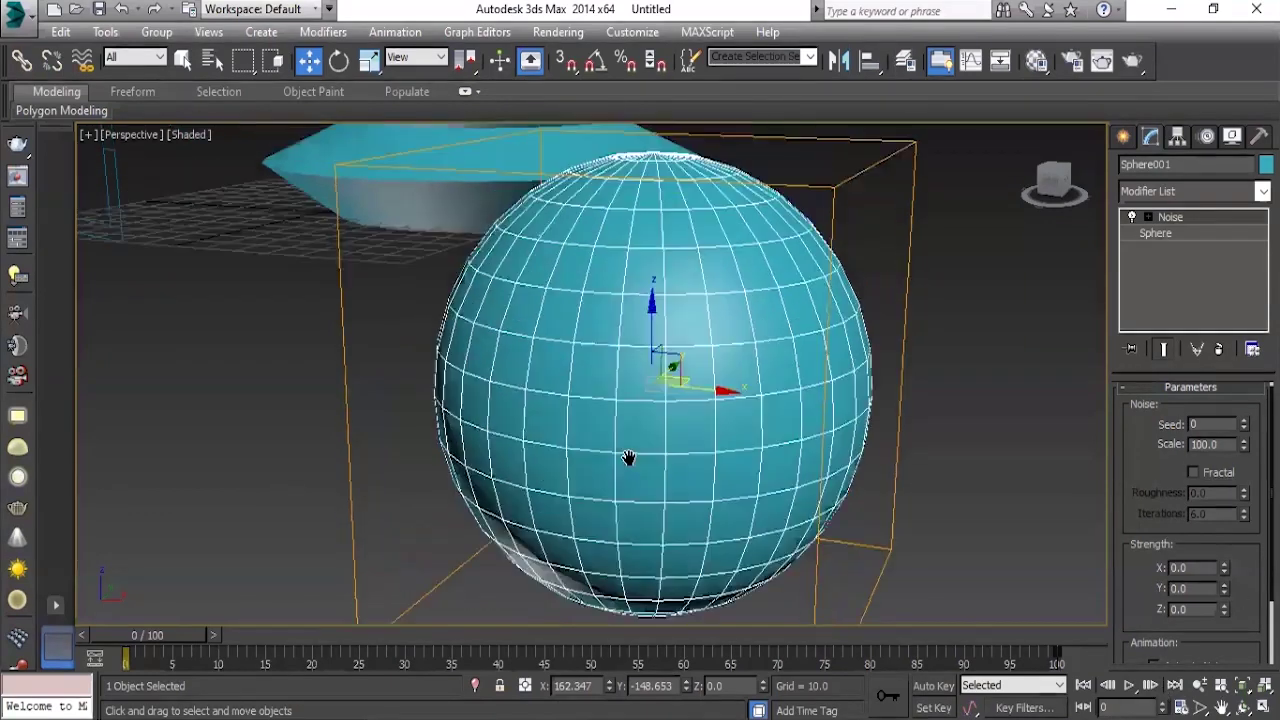
pyautogui.scroll(-4, 629, 457)
pyautogui.scroll(4, 620, 420)
pyautogui.scroll(2, 617, 398)
pyautogui.moveTo(617, 398); pyautogui.dragTo(632, 420, button='middle')
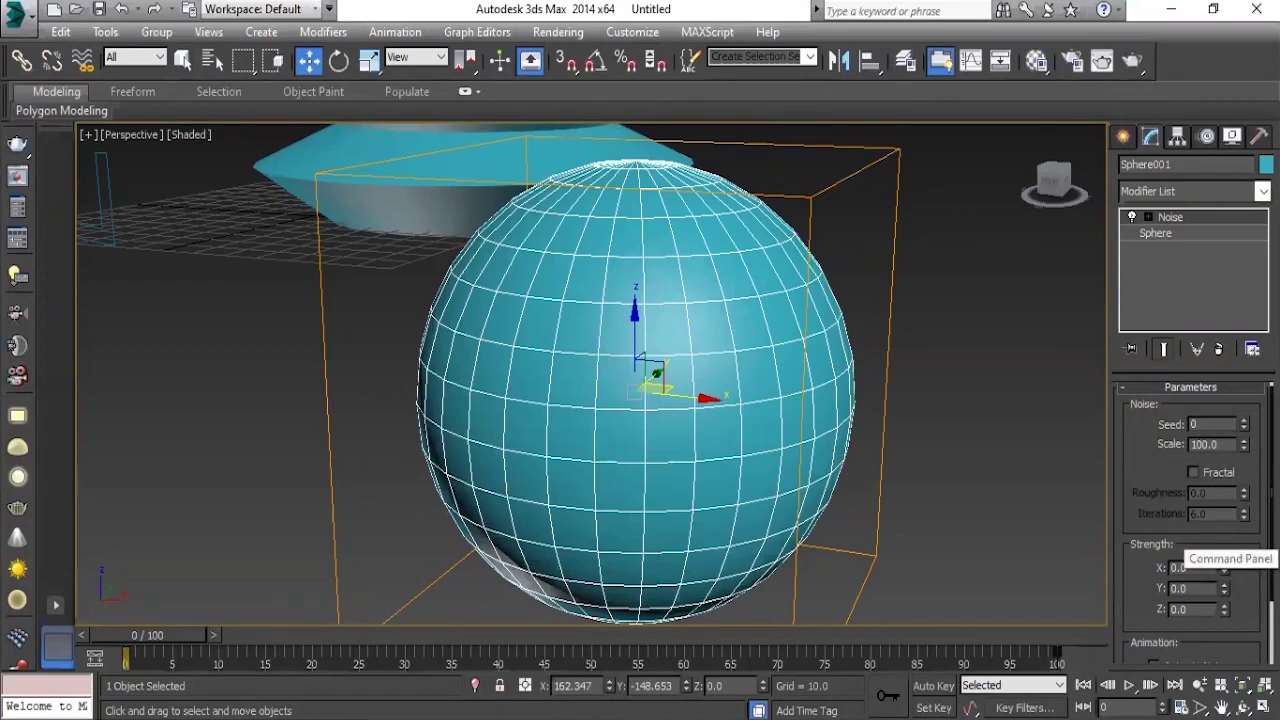
pyautogui.scroll(-1, 1195, 520)
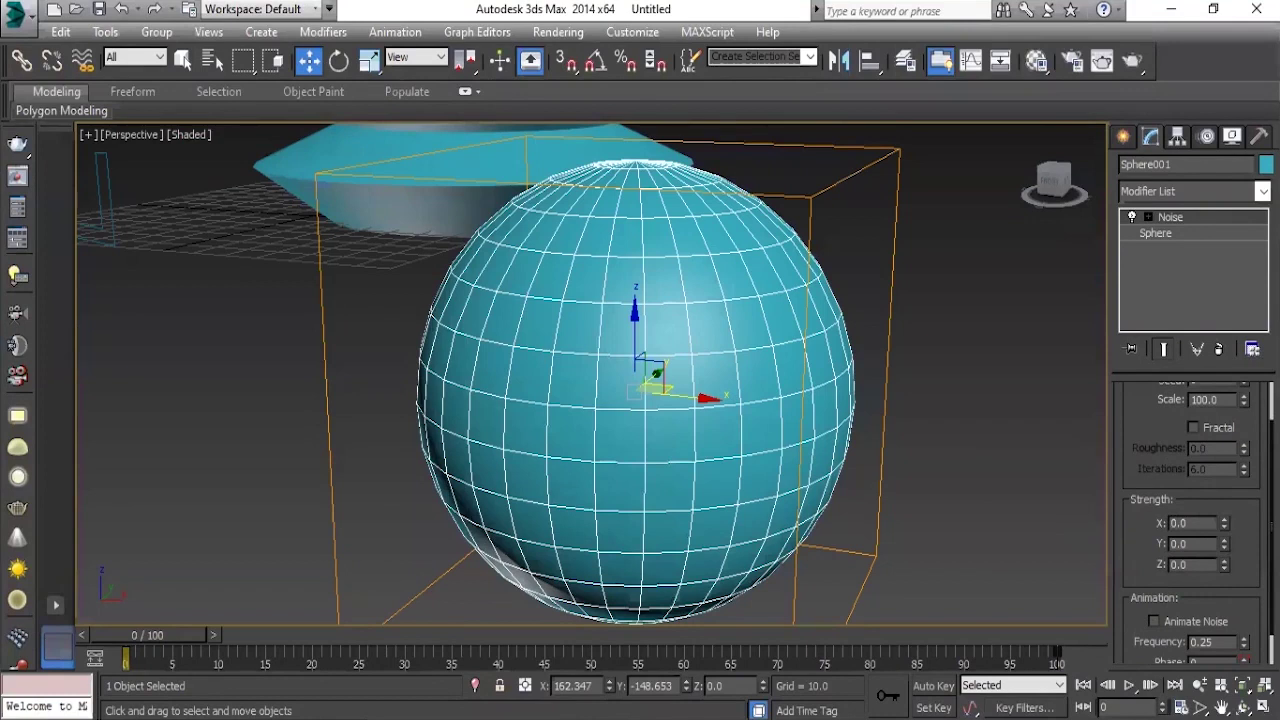
# Set Noise strengths X/Y/Z to 5.728, 5.506 and 14.665 and enable Fractal.
pyautogui.moveTo(1222, 566)
pyautogui.mouseDown()
pyautogui.moveTo(1224, 530)
pyautogui.moveTo(1224, 560)
pyautogui.mouseUp()
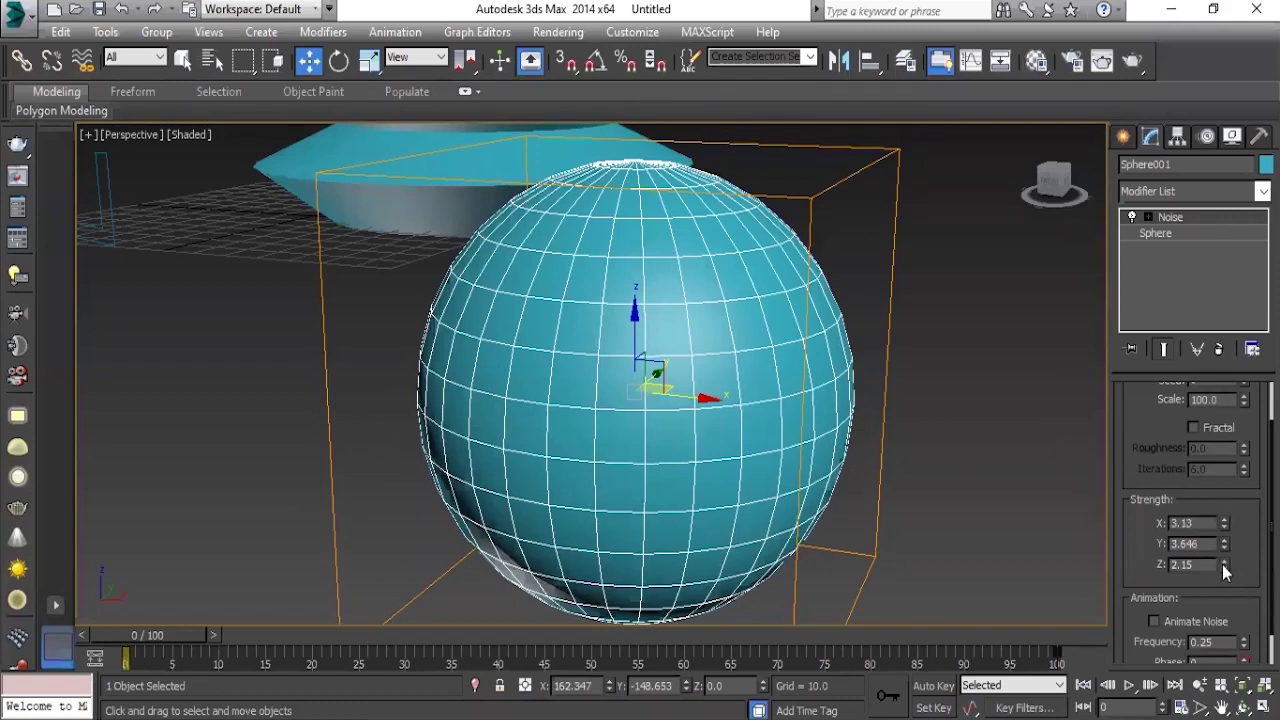
pyautogui.keyDown('alt'); pyautogui.moveTo(686, 491); pyautogui.dragTo(630, 482, button='middle'); pyautogui.keyUp('alt')
pyautogui.moveTo(1224, 566)
pyautogui.mouseDown()
pyautogui.moveTo(1207, 578)
pyautogui.moveTo(1218, 433)
pyautogui.mouseUp()
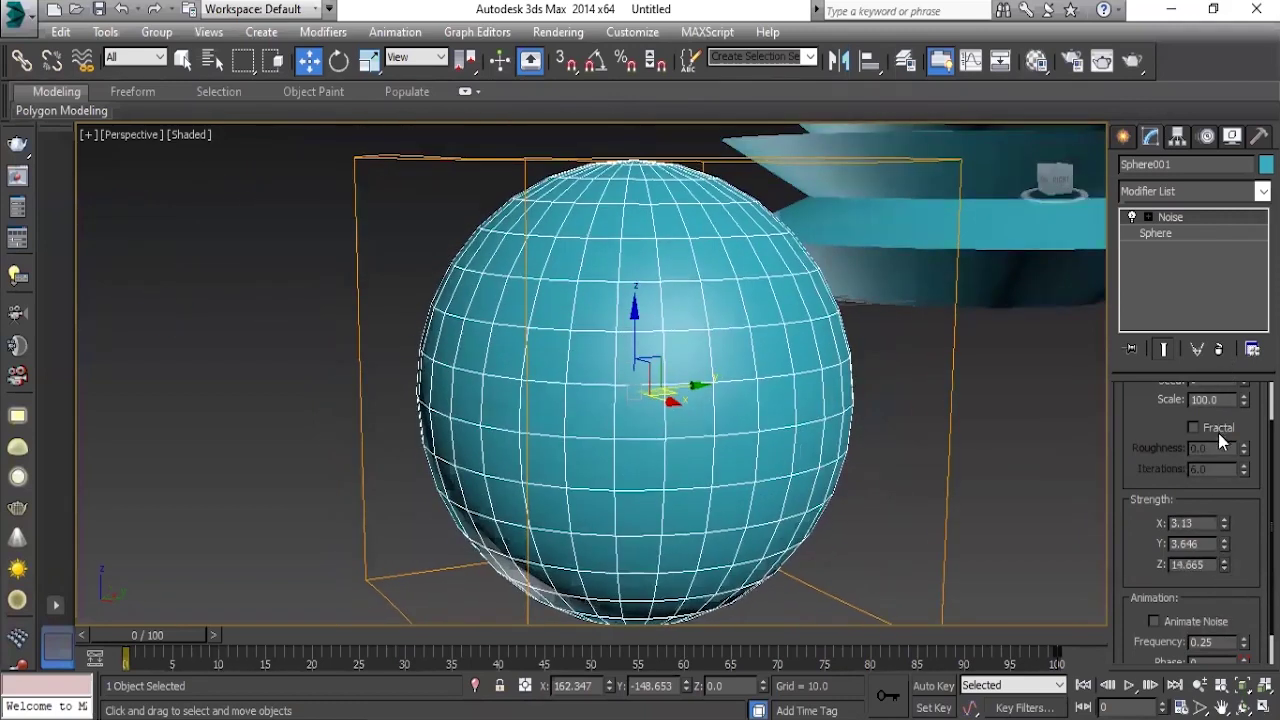
pyautogui.moveTo(1224, 544); pyautogui.dragTo(1233, 500)
pyautogui.click(1216, 428)
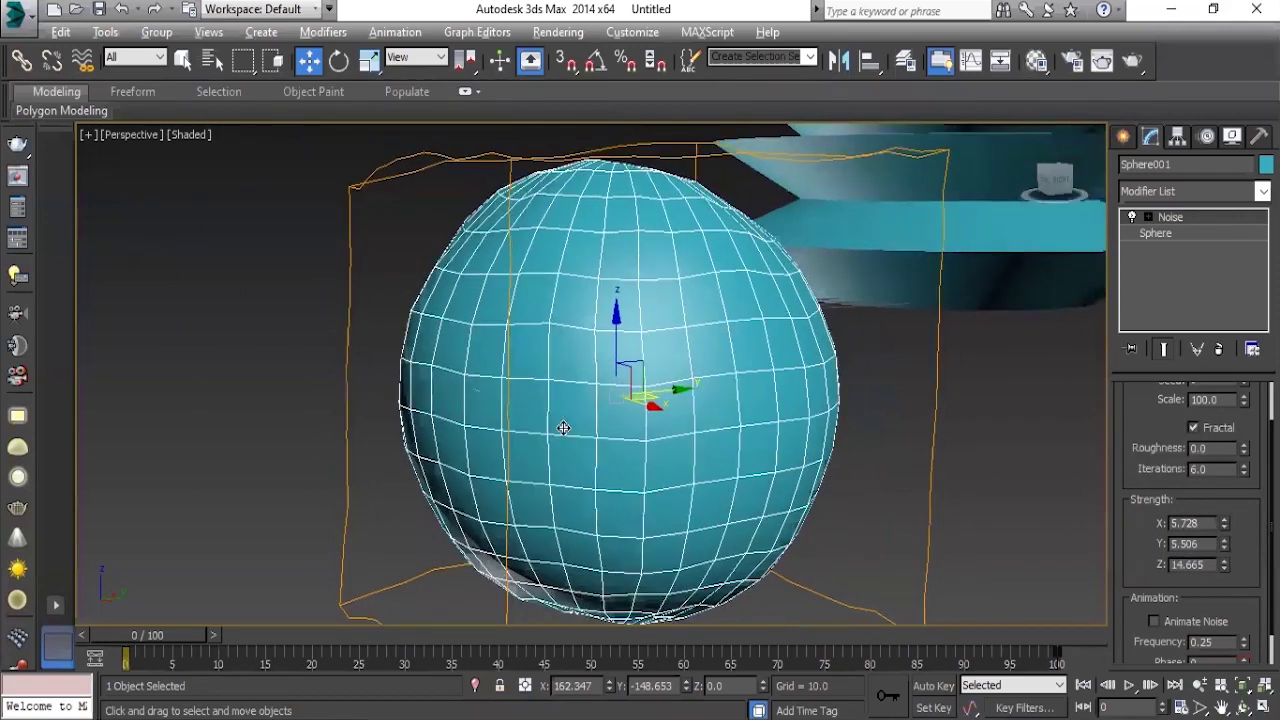
pyautogui.keyDown('alt'); pyautogui.moveTo(563, 429); pyautogui.dragTo(654, 434, button='middle'); pyautogui.keyUp('alt')
pyautogui.scroll(5, 651, 446)
pyautogui.scroll(-5, 651, 446)
pyautogui.scroll(3, 651, 446)
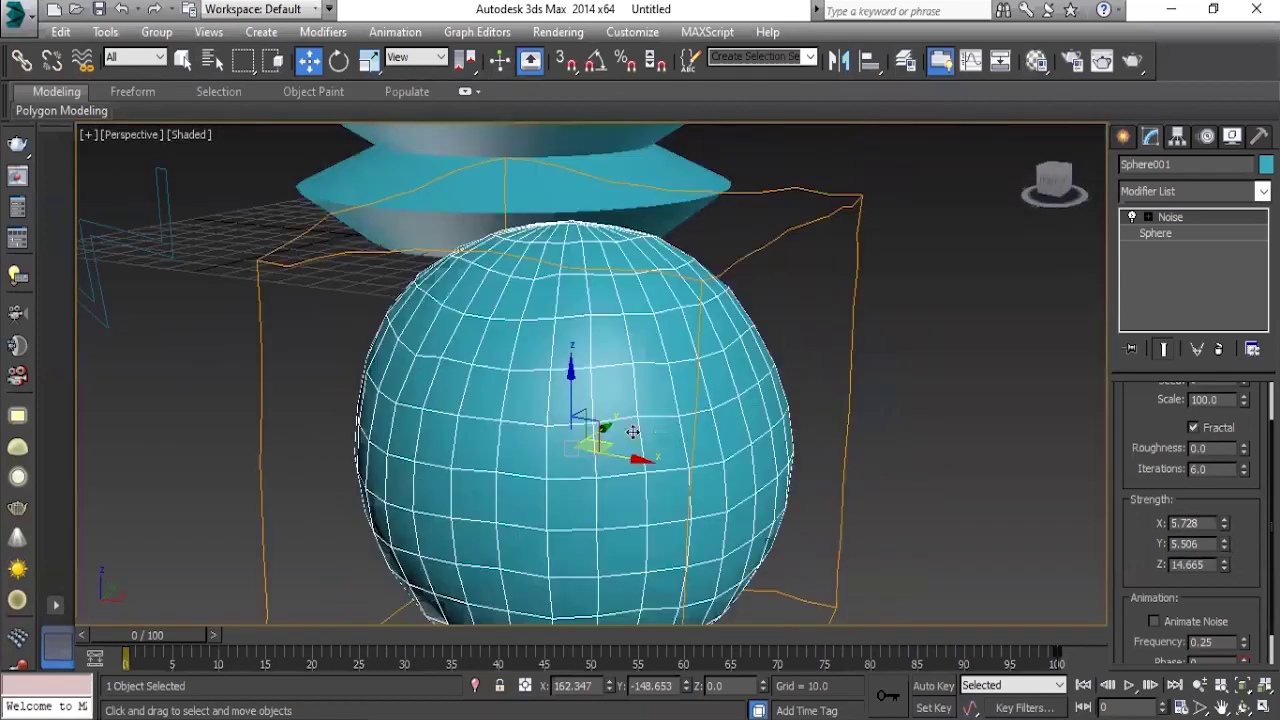
pyautogui.scroll(1, 651, 446)
# Set the fractal roughness to 0.545 and the noise scale to 44.087.
pyautogui.moveTo(1242, 450); pyautogui.dragTo(1259, 265)
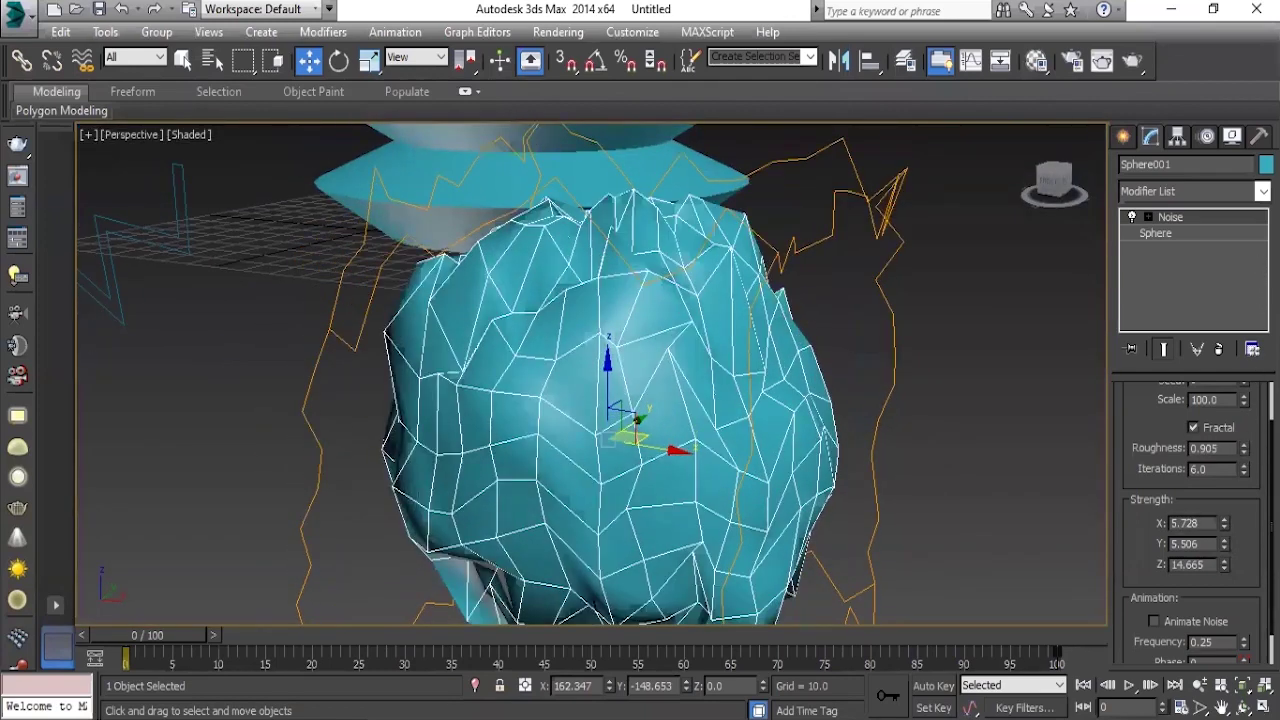
pyautogui.moveTo(1245, 452)
pyautogui.mouseDown()
pyautogui.moveTo(1245, 620)
pyautogui.moveTo(1245, 600)
pyautogui.mouseUp()
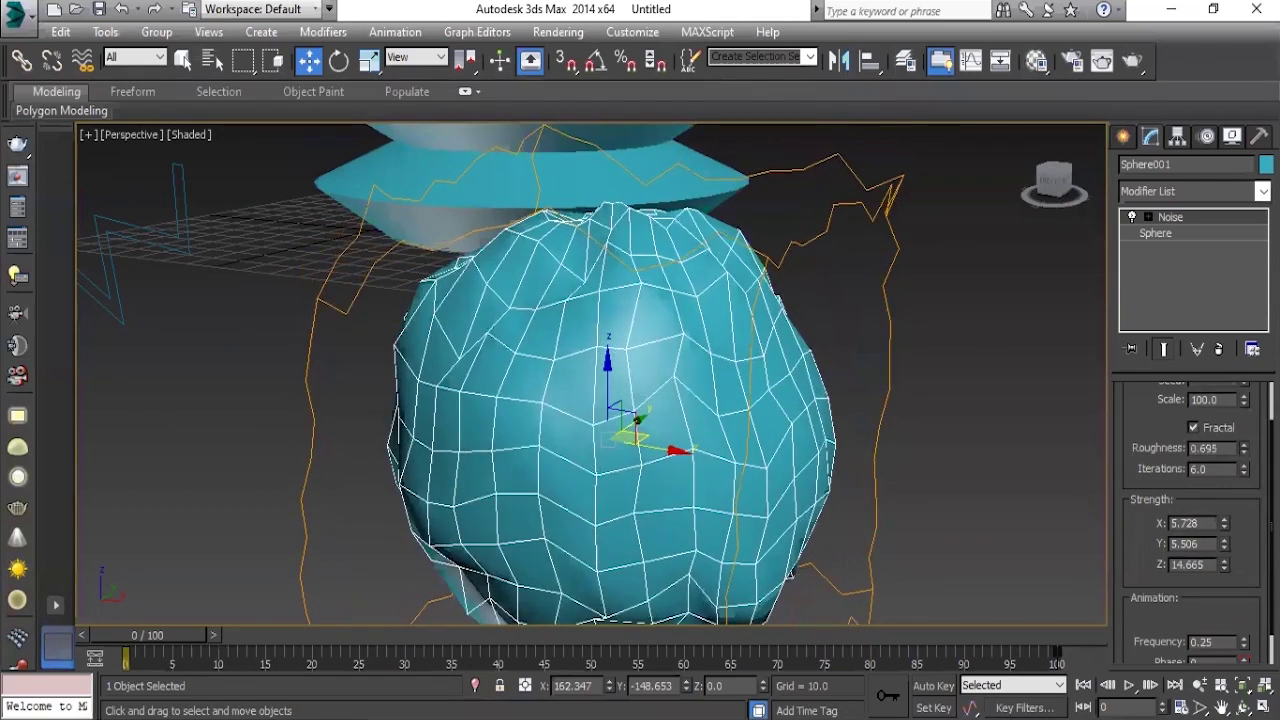
pyautogui.scroll(2, 1156, 413)
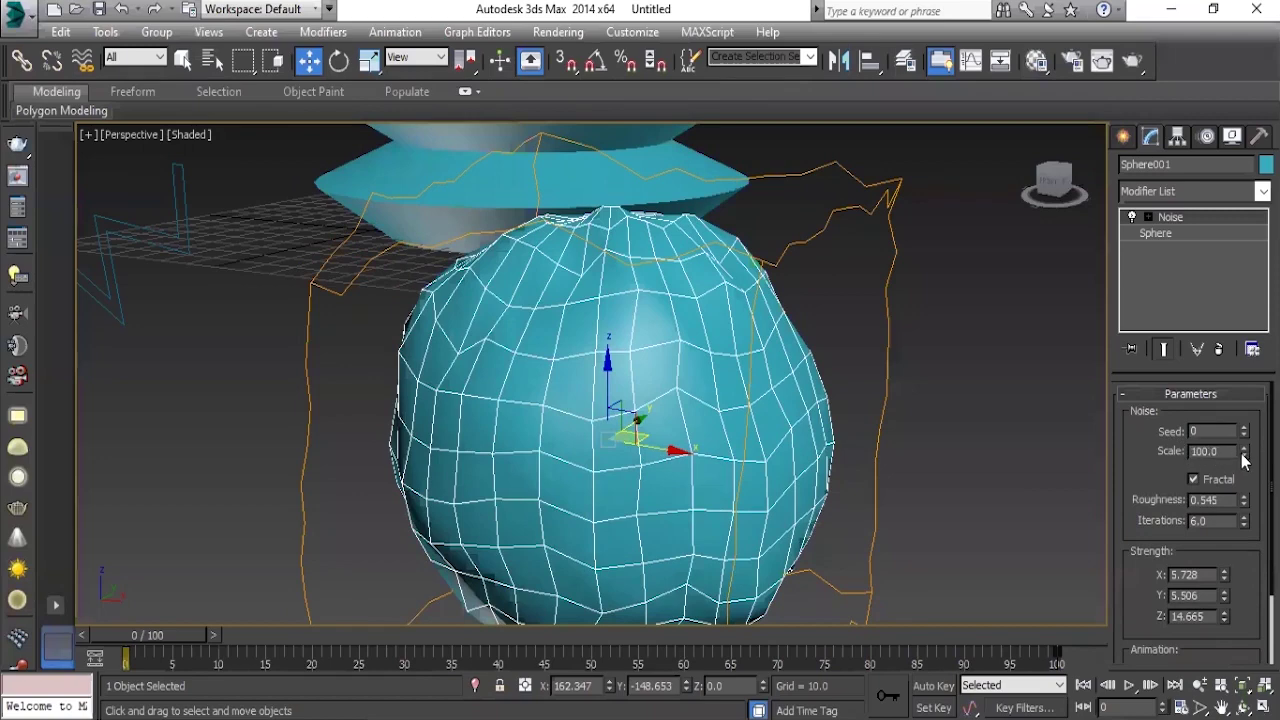
pyautogui.moveTo(1245, 452); pyautogui.dragTo(1245, 400)
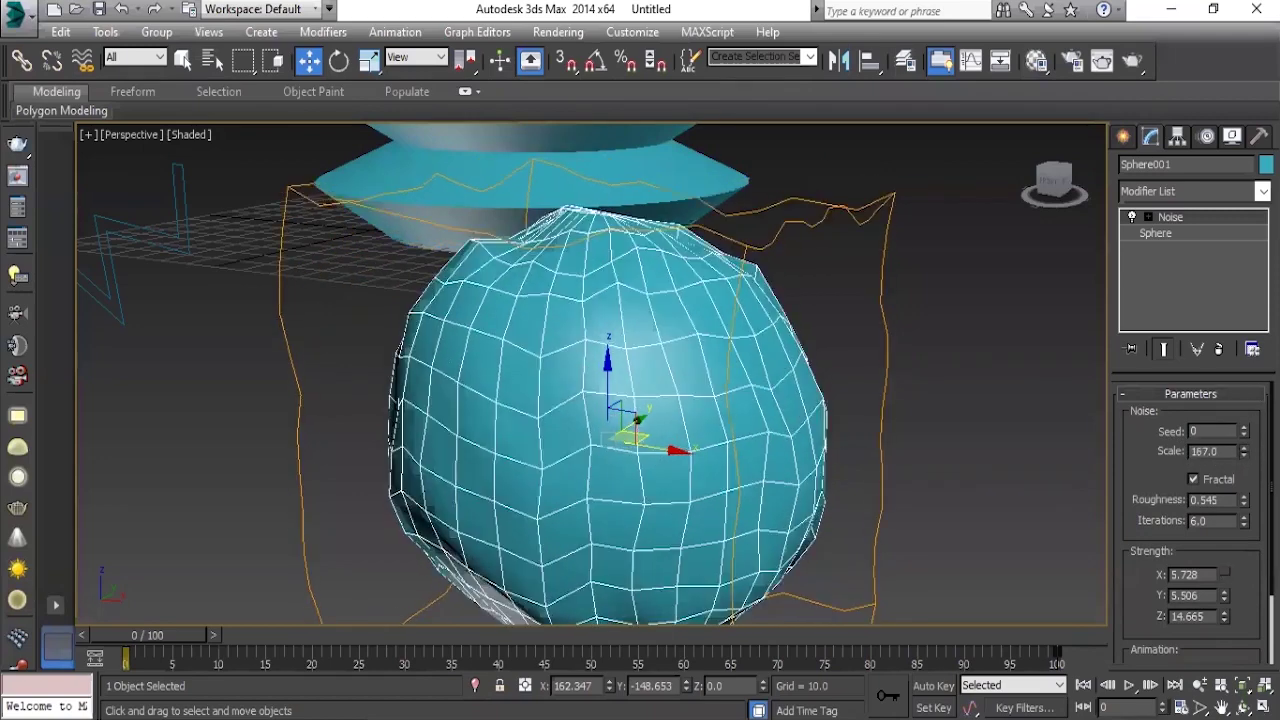
pyautogui.moveTo(1245, 452)
pyautogui.mouseDown()
pyautogui.moveTo(1245, 420)
pyautogui.moveTo(1251, 544)
pyautogui.mouseUp()
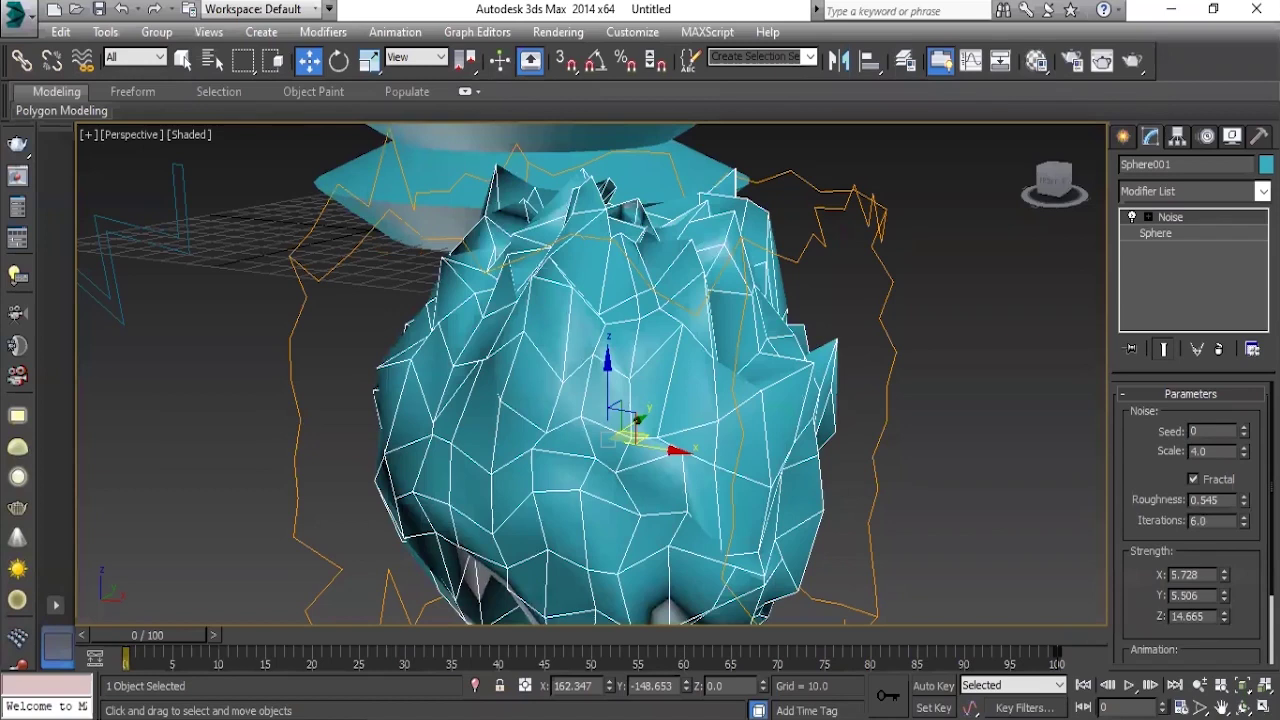
pyautogui.moveTo(1244, 452); pyautogui.dragTo(1239, 468)
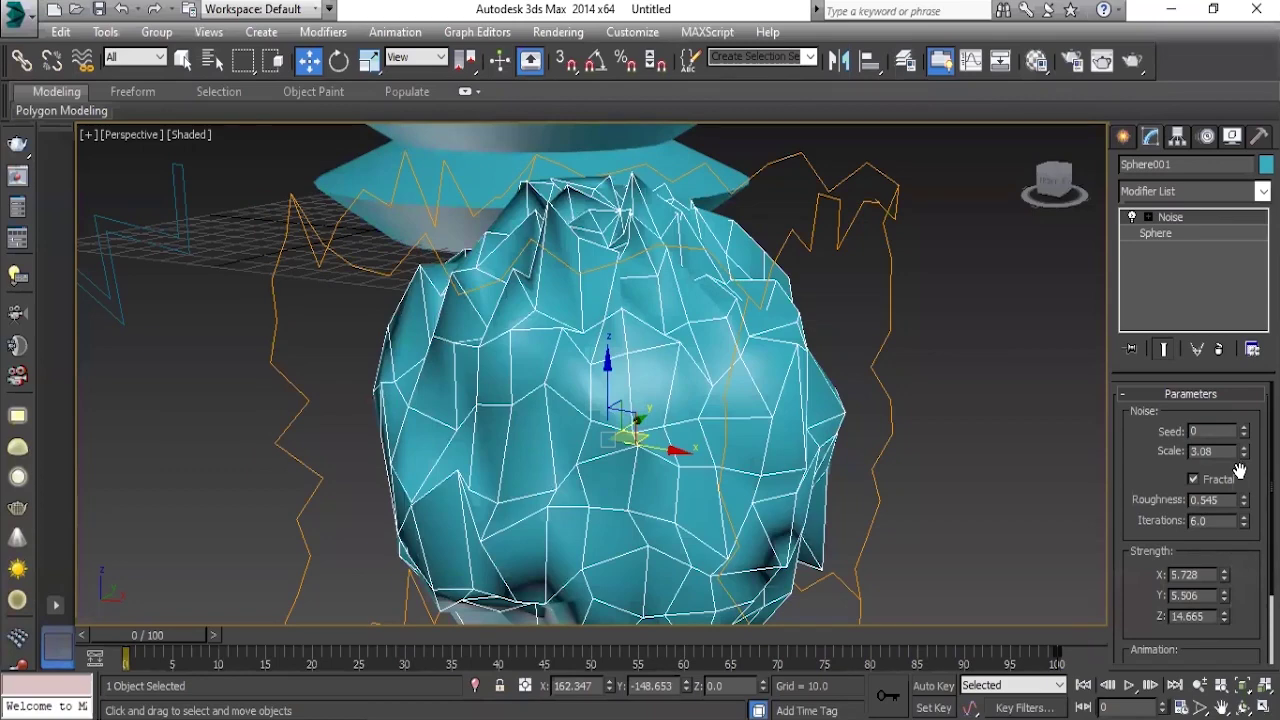
pyautogui.moveTo(1244, 452)
pyautogui.mouseDown()
pyautogui.moveTo(1251, 380)
pyautogui.moveTo(1244, 452)
pyautogui.moveTo(1192, 298)
pyautogui.mouseUp()
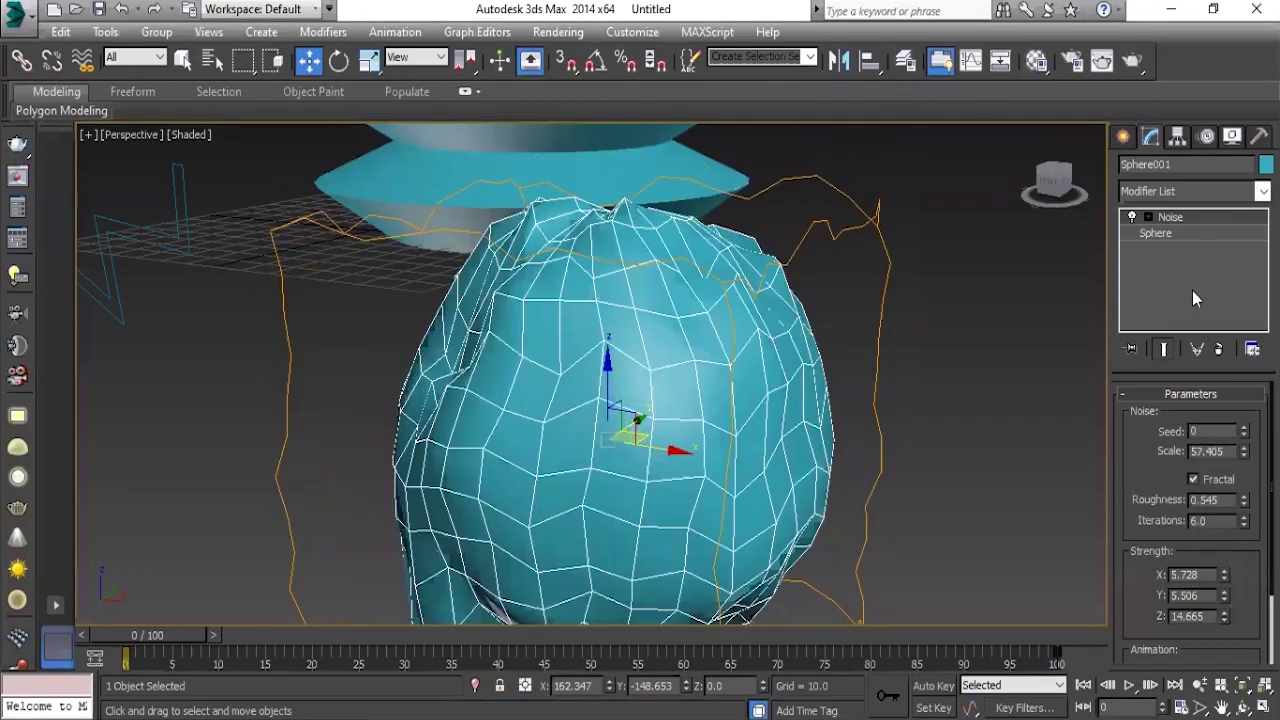
pyautogui.moveTo(1244, 451); pyautogui.dragTo(1244, 380)
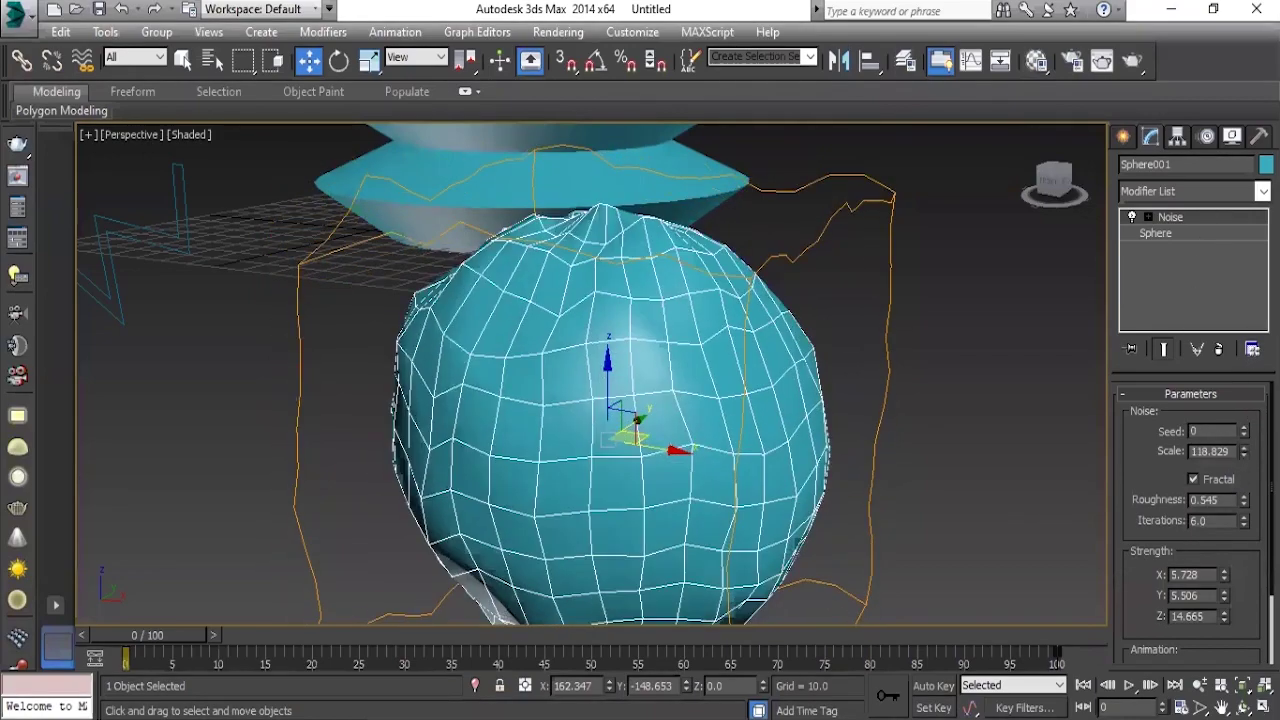
pyautogui.moveTo(1244, 451); pyautogui.dragTo(1244, 370)
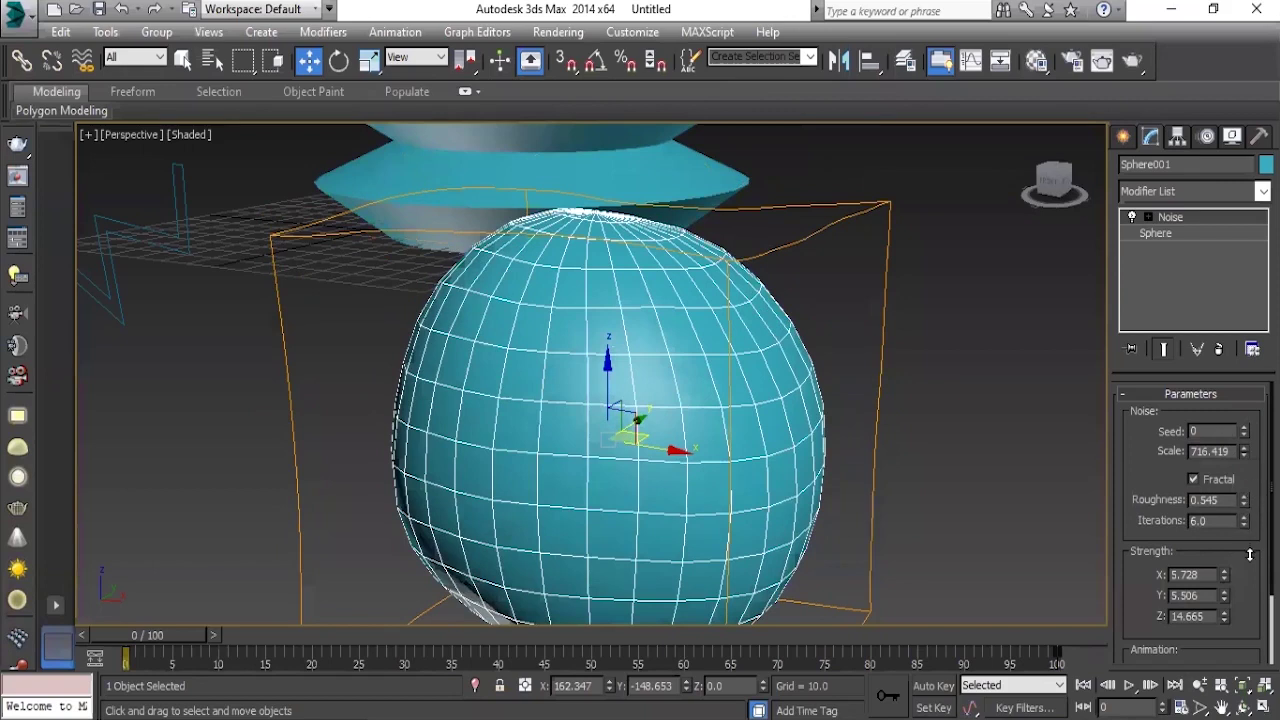
pyautogui.moveTo(1244, 451); pyautogui.dragTo(1244, 540)
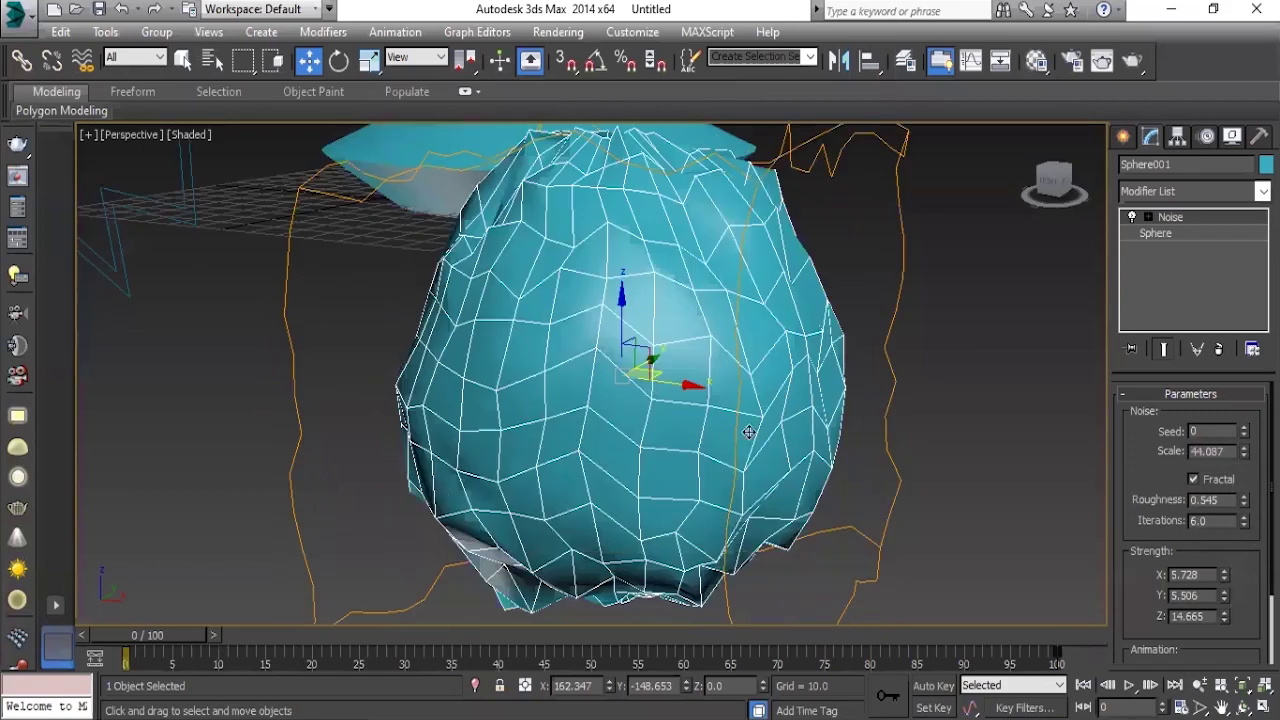
pyautogui.scroll(-5, 991, 482)
pyautogui.click(800, 448)
pyautogui.scroll(2, 845, 496)
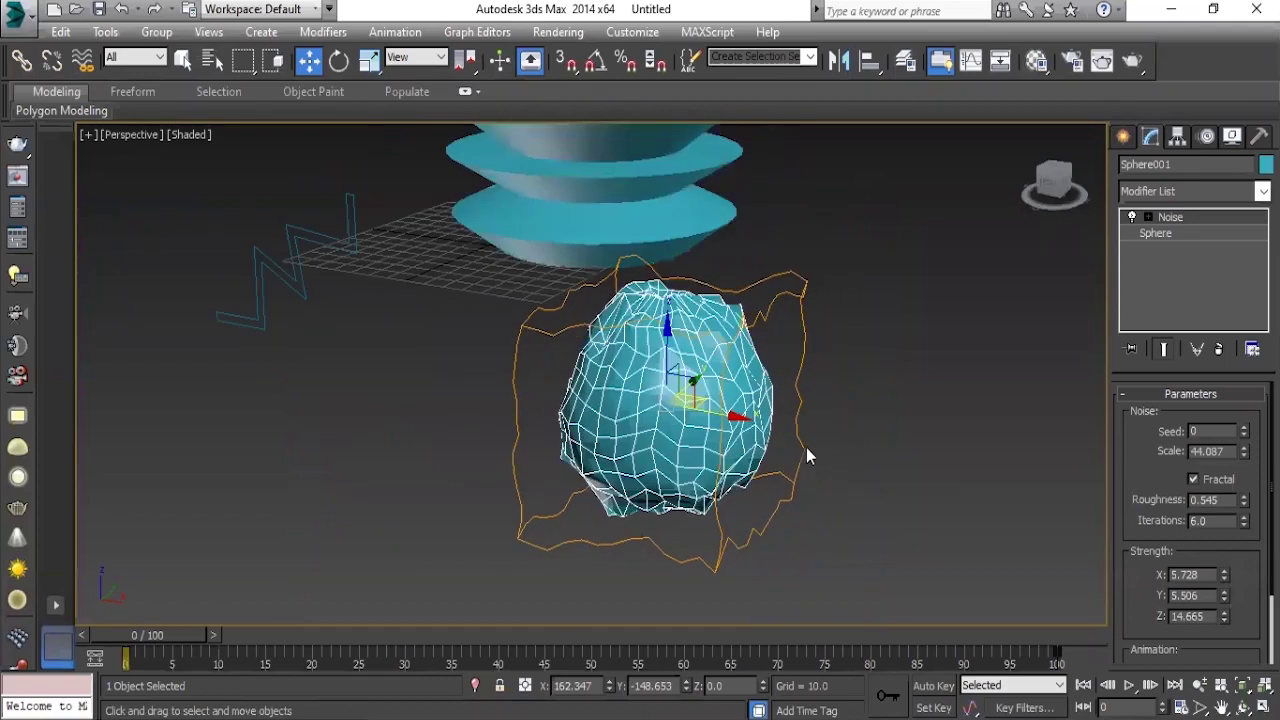
pyautogui.scroll(4, 806, 447)
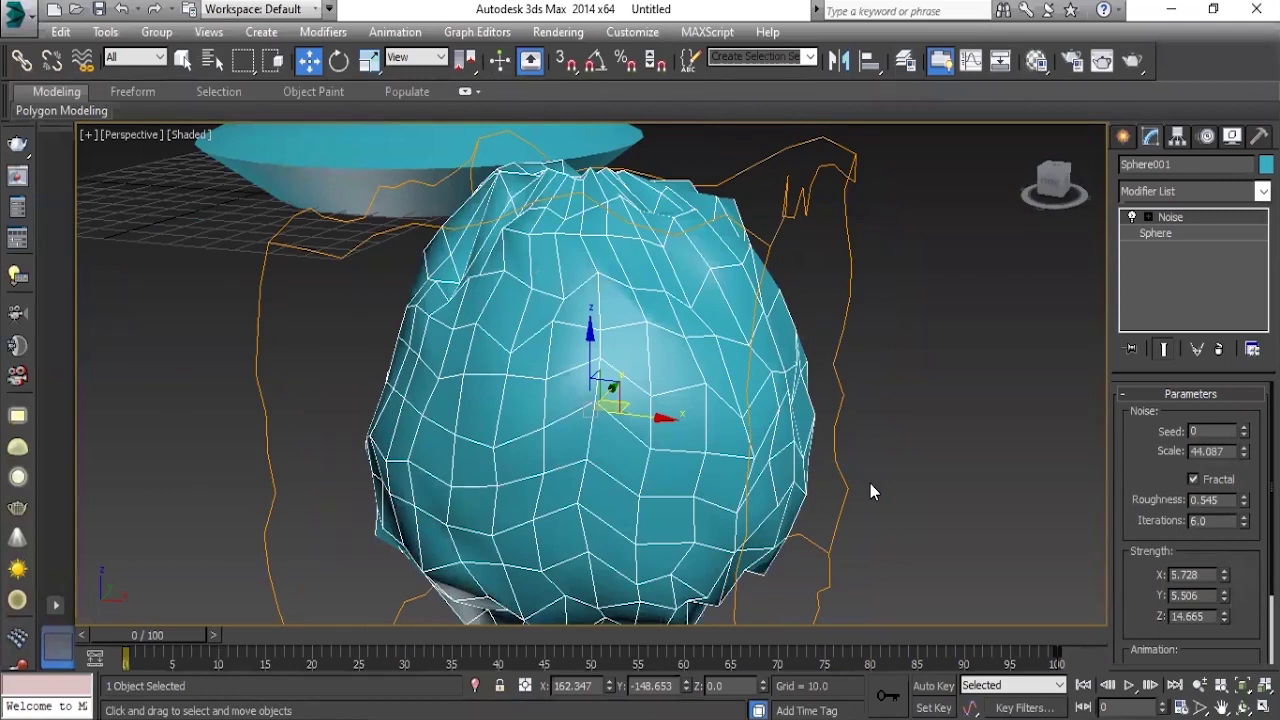
pyautogui.scroll(-4, 692, 428)
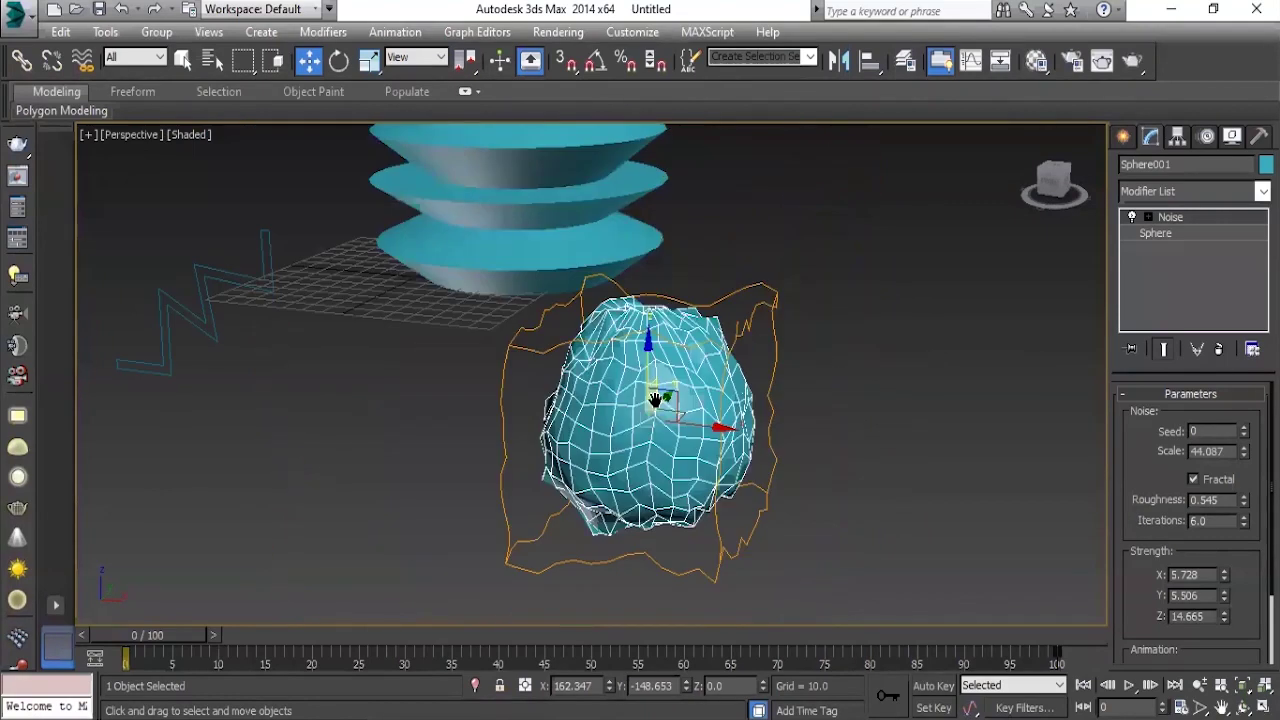
pyautogui.scroll(-4, 692, 428)
pyautogui.scroll(3, 700, 430)
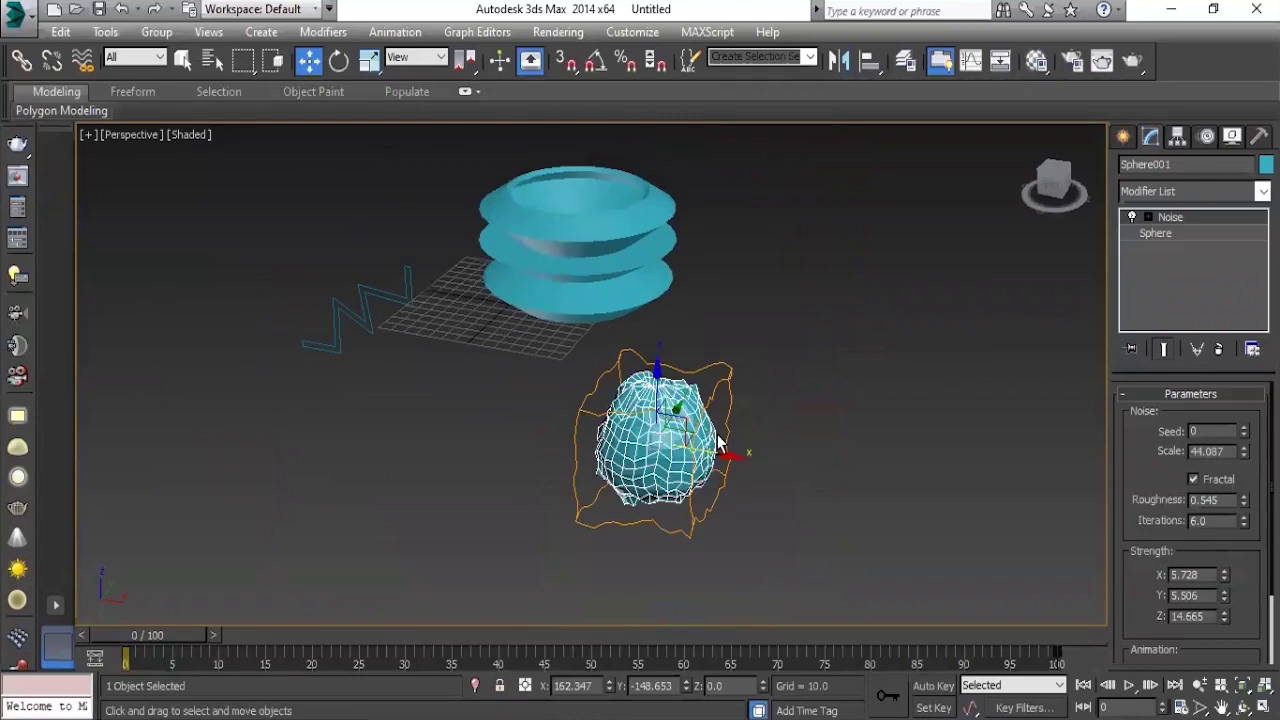
pyautogui.keyDown('alt'); pyautogui.moveTo(700, 430); pyautogui.dragTo(716, 435, button='middle'); pyautogui.keyUp('alt')
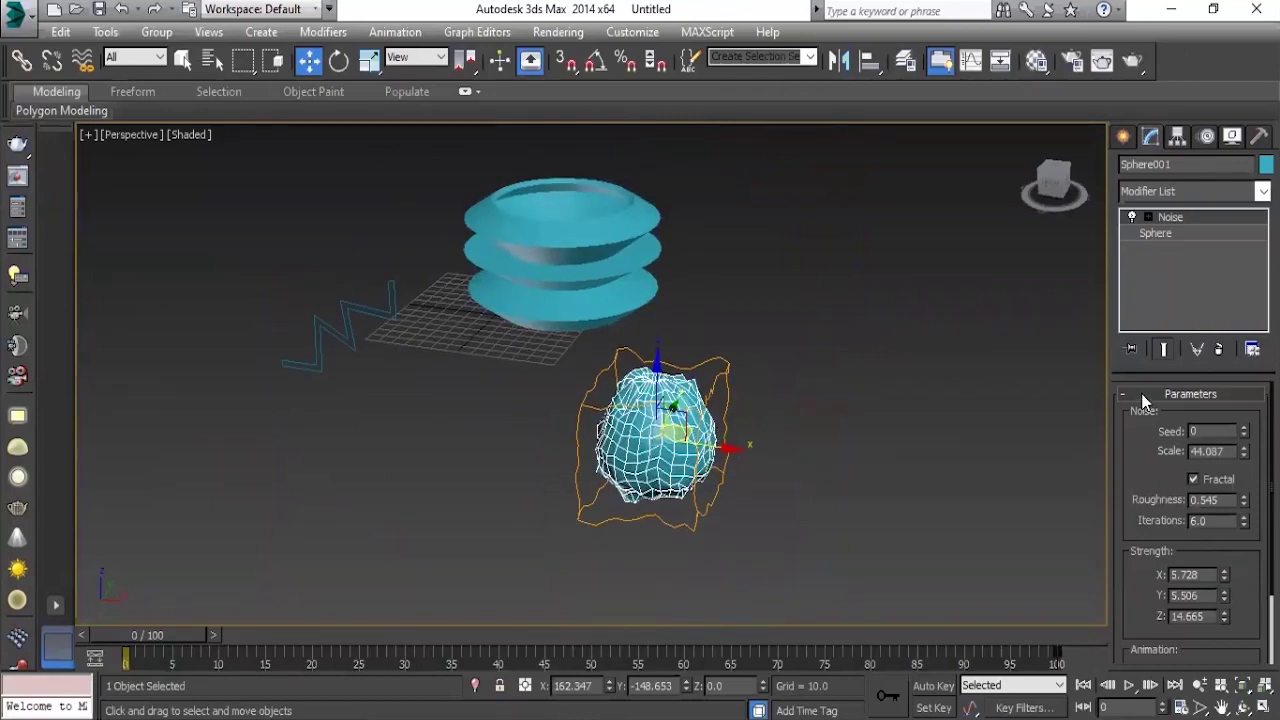
pyautogui.scroll(5, 744, 447)
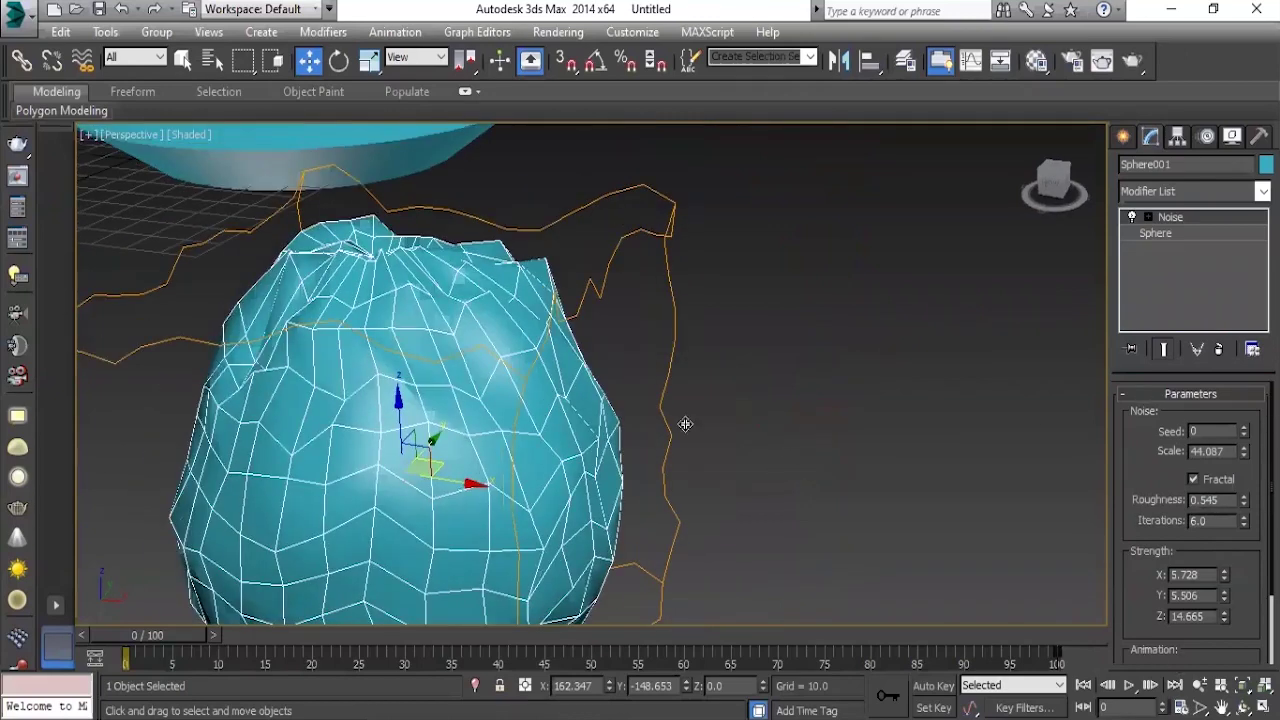
pyautogui.scroll(-5, 686, 423)
# Delete the Noise modifier, returning the sphere to a smooth shape.
pyautogui.scroll(6, 686, 423)
pyautogui.rightClick(1152, 217)
pyautogui.click(1138, 259)
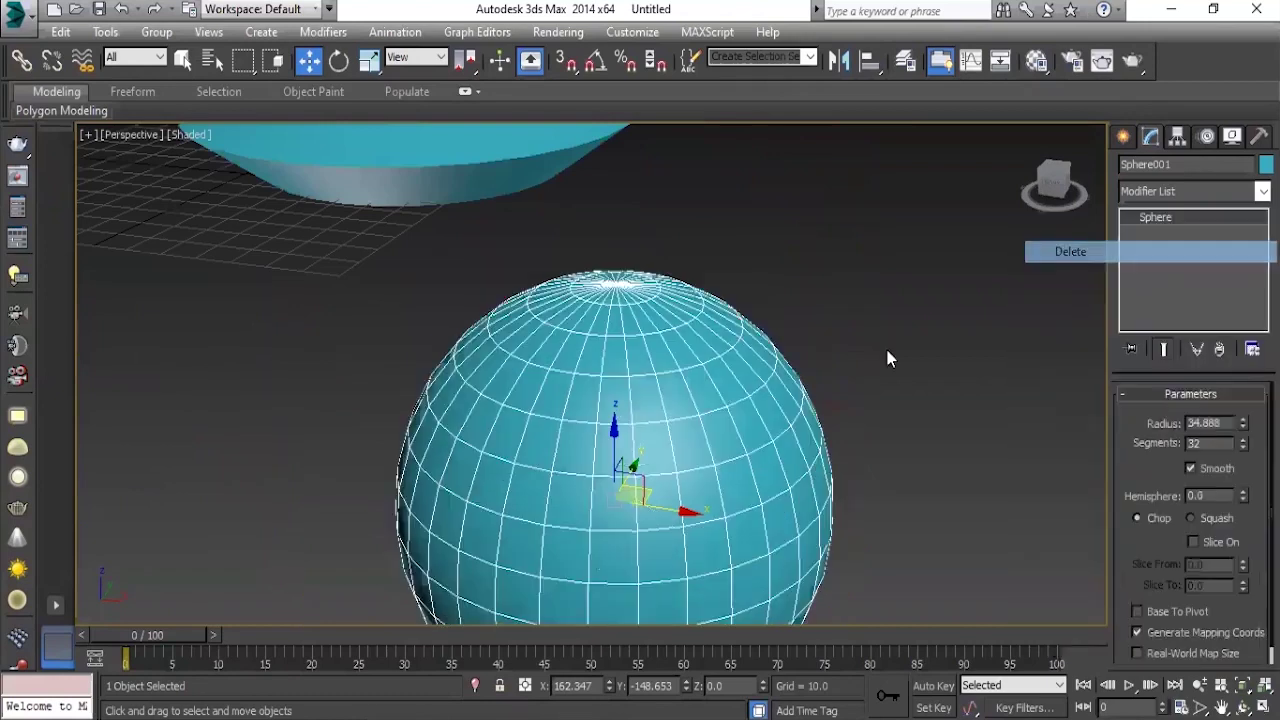
pyautogui.keyDown('alt'); pyautogui.moveTo(887, 350); pyautogui.dragTo(800, 371, button='middle'); pyautogui.keyUp('alt')
# Apply a Lattice modifier to the sphere from the Modifier List.
pyautogui.click(1147, 192)
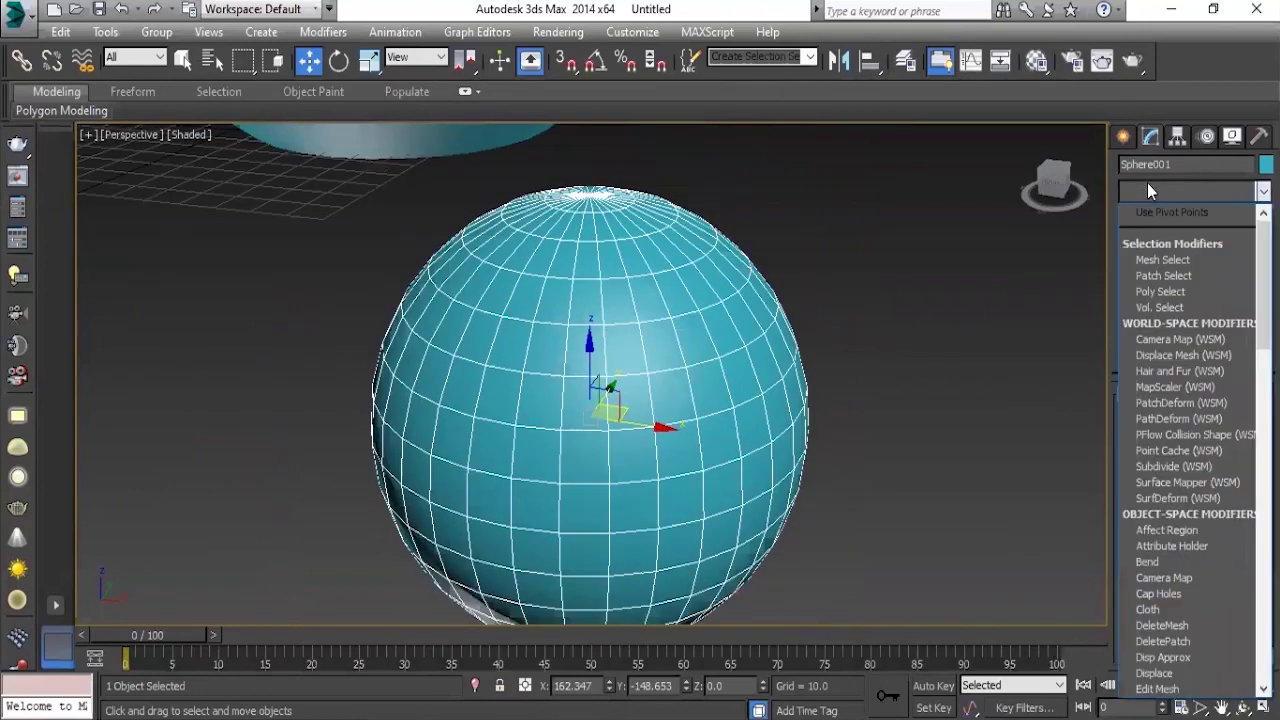
pyautogui.scroll(-1, 1147, 183)
pyautogui.press('l')
pyautogui.press('Down')
pyautogui.press('Down')
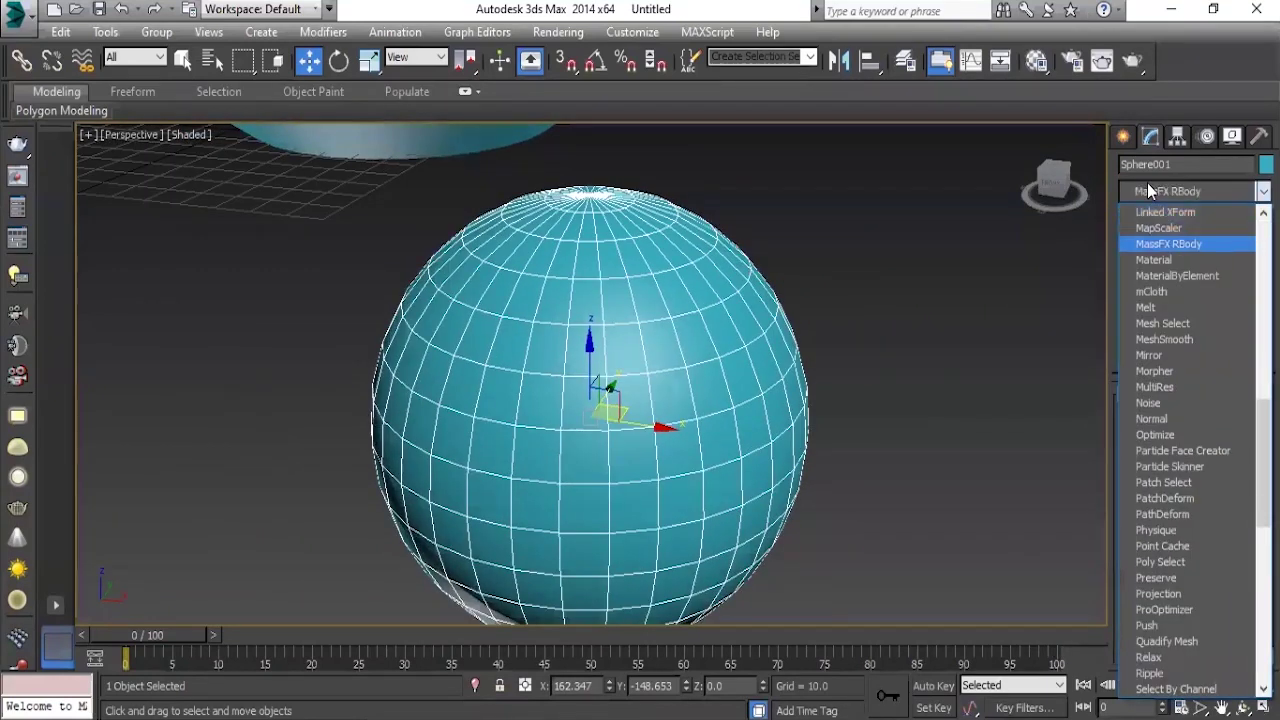
pyautogui.press('l')
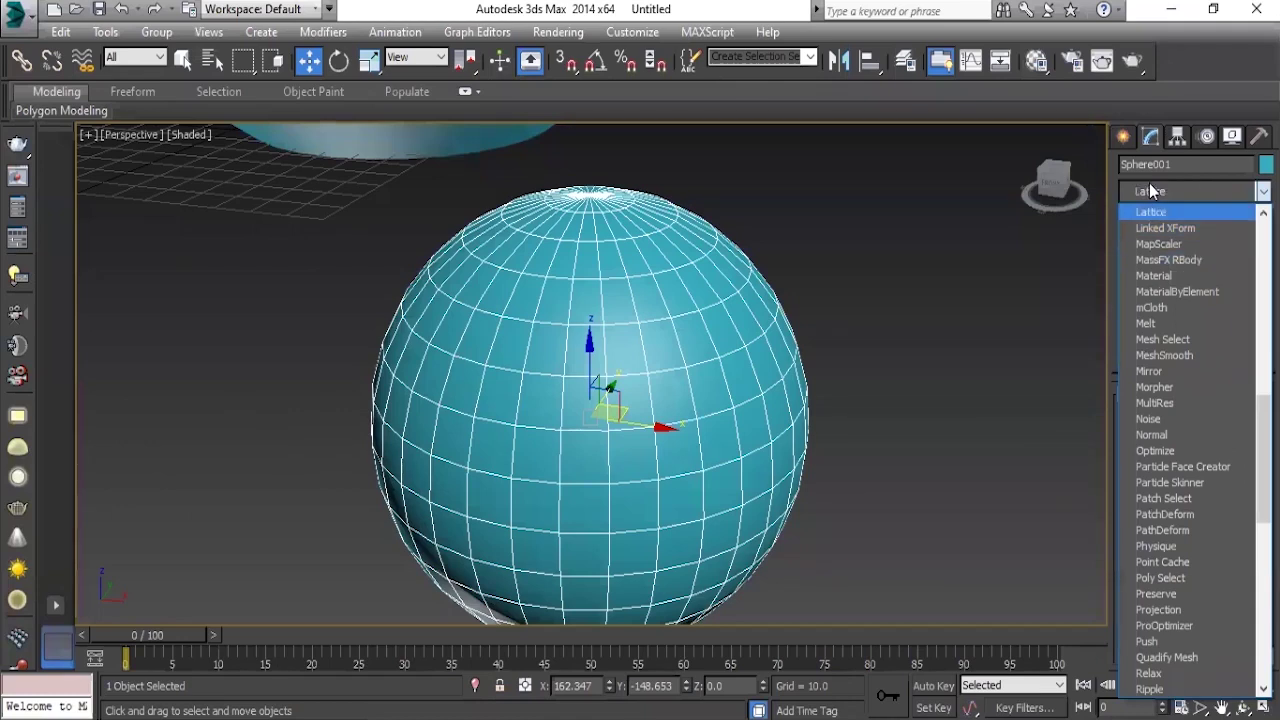
pyautogui.press('Return')
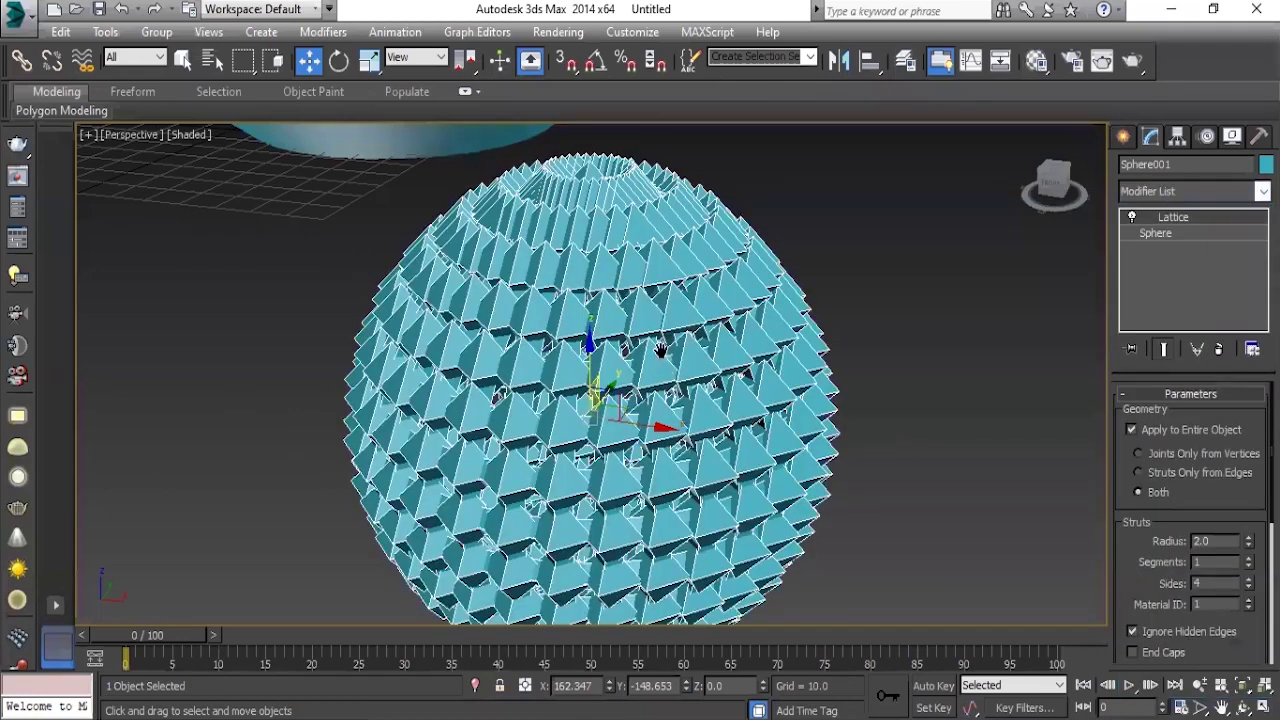
pyautogui.keyDown('alt'); pyautogui.moveTo(660, 351); pyautogui.dragTo(672, 350, button='middle'); pyautogui.keyUp('alt')
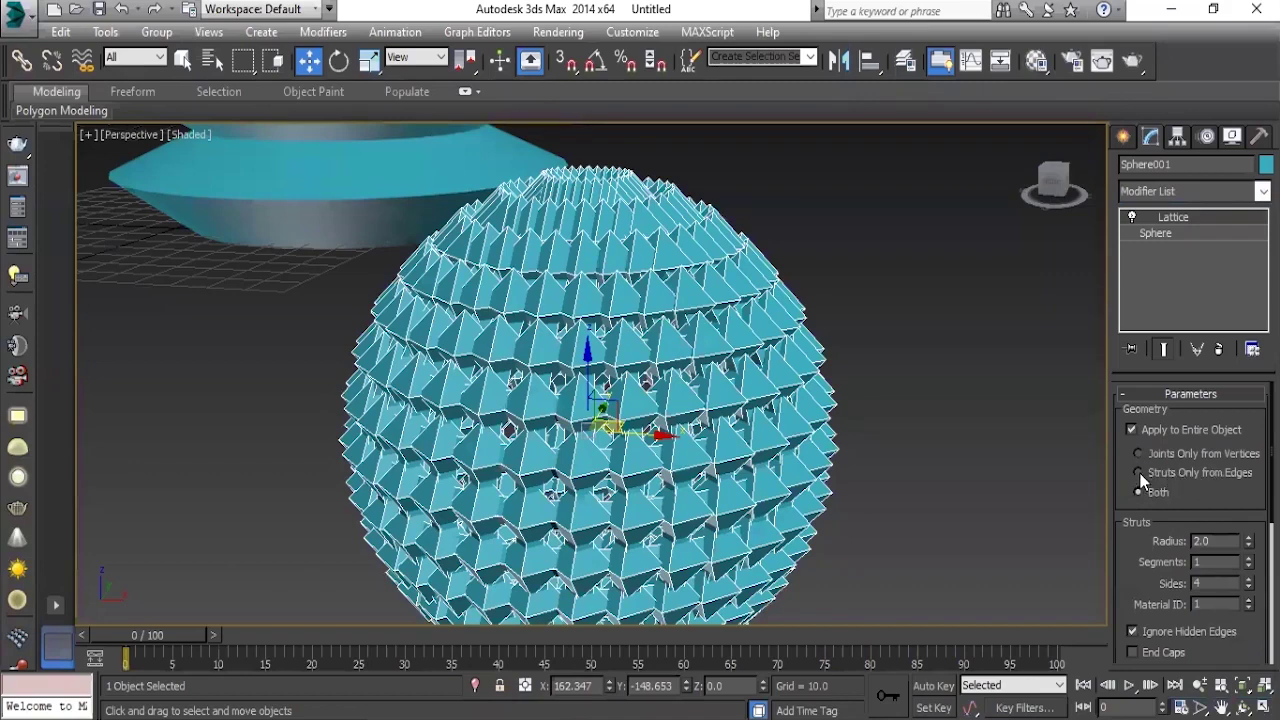
# Switch the lattice to Struts Only from Edges with a strut radius of 0.5.
pyautogui.click(1139, 472)
pyautogui.moveTo(660, 472)
pyautogui.keyDown('alt'); pyautogui.mouseDown(button='middle')
pyautogui.moveTo(680, 436)
pyautogui.moveTo(689, 446)
pyautogui.moveTo(629, 399)
pyautogui.moveTo(647, 371)
pyautogui.moveTo(666, 374)
pyautogui.mouseUp(button='middle'); pyautogui.keyUp('alt')
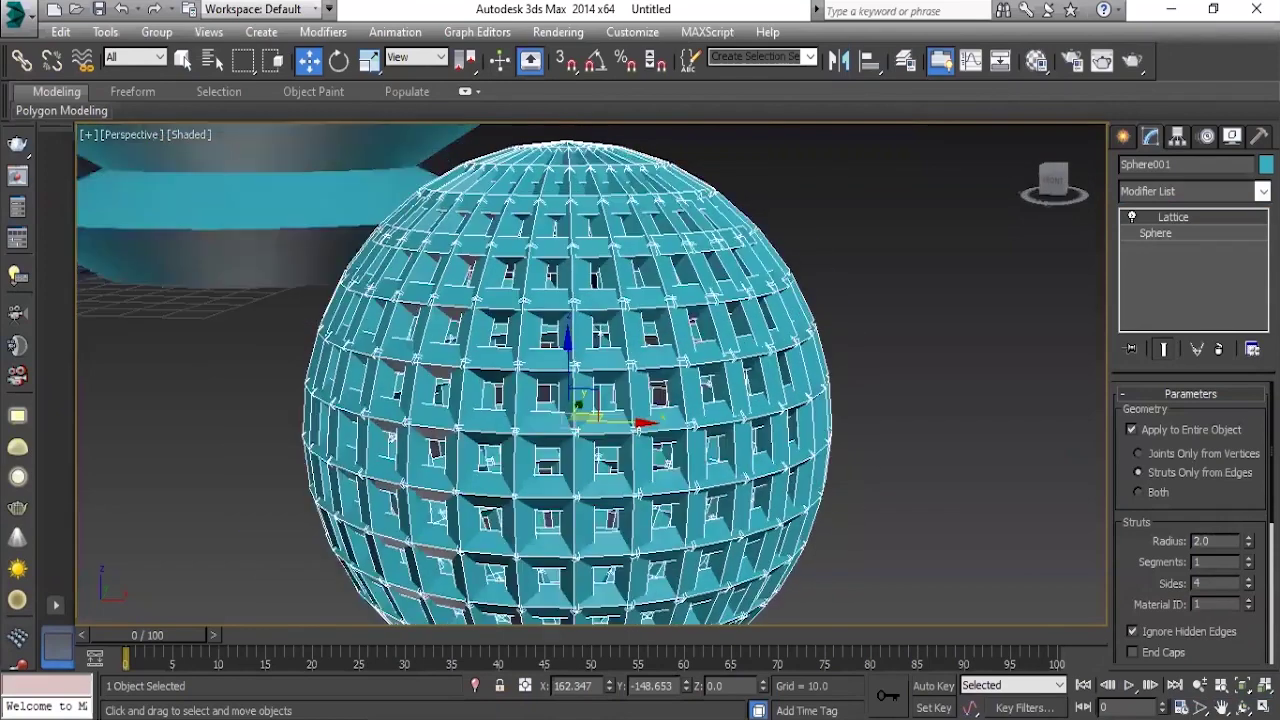
pyautogui.scroll(1, 699, 360)
pyautogui.scroll(1, 704, 362)
pyautogui.scroll(1, 706, 363)
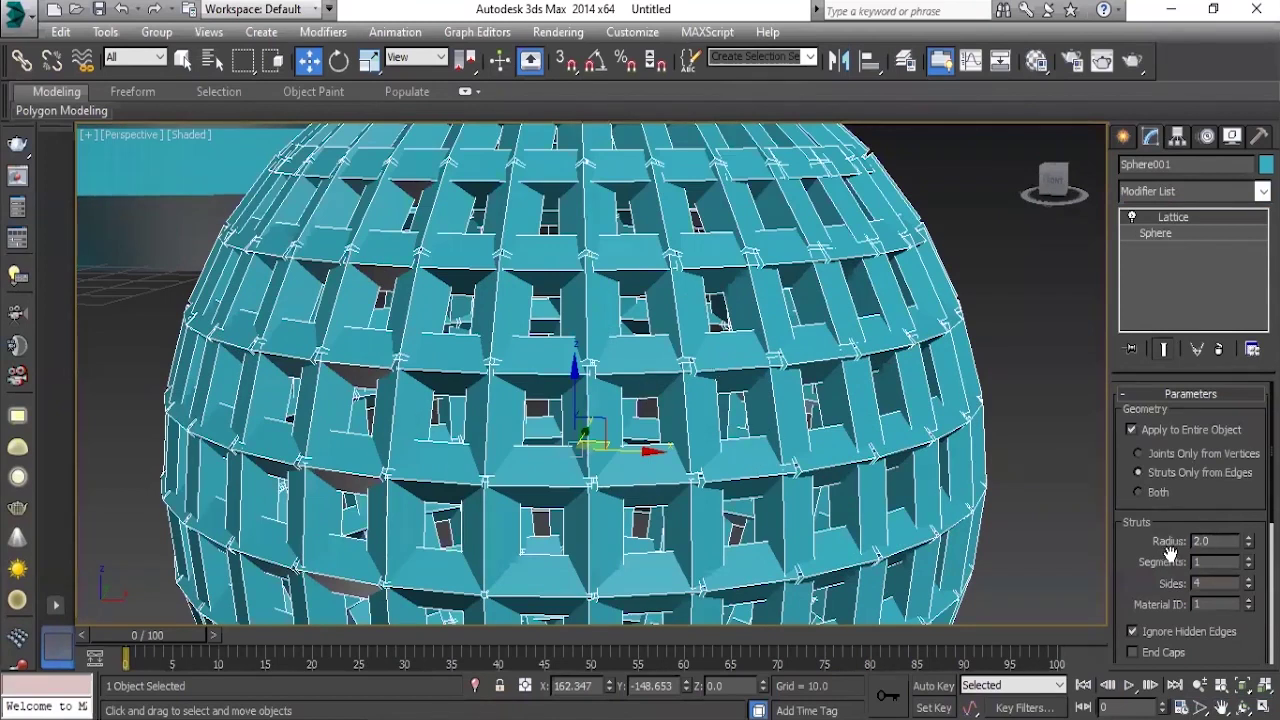
pyautogui.doubleClick(1200, 541)
pyautogui.write('0.5')
pyautogui.press('Return')
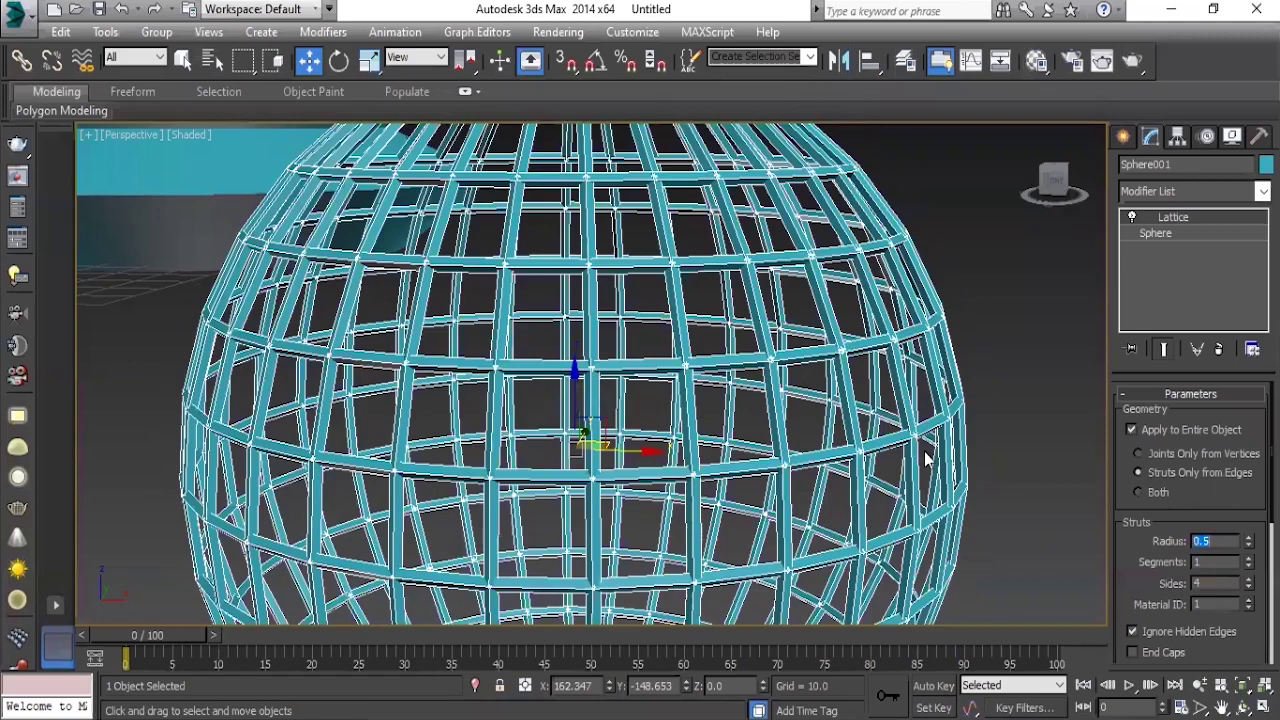
pyautogui.click(967, 378)
pyautogui.scroll(-3, 780, 443)
pyautogui.scroll(-5, 657, 456)
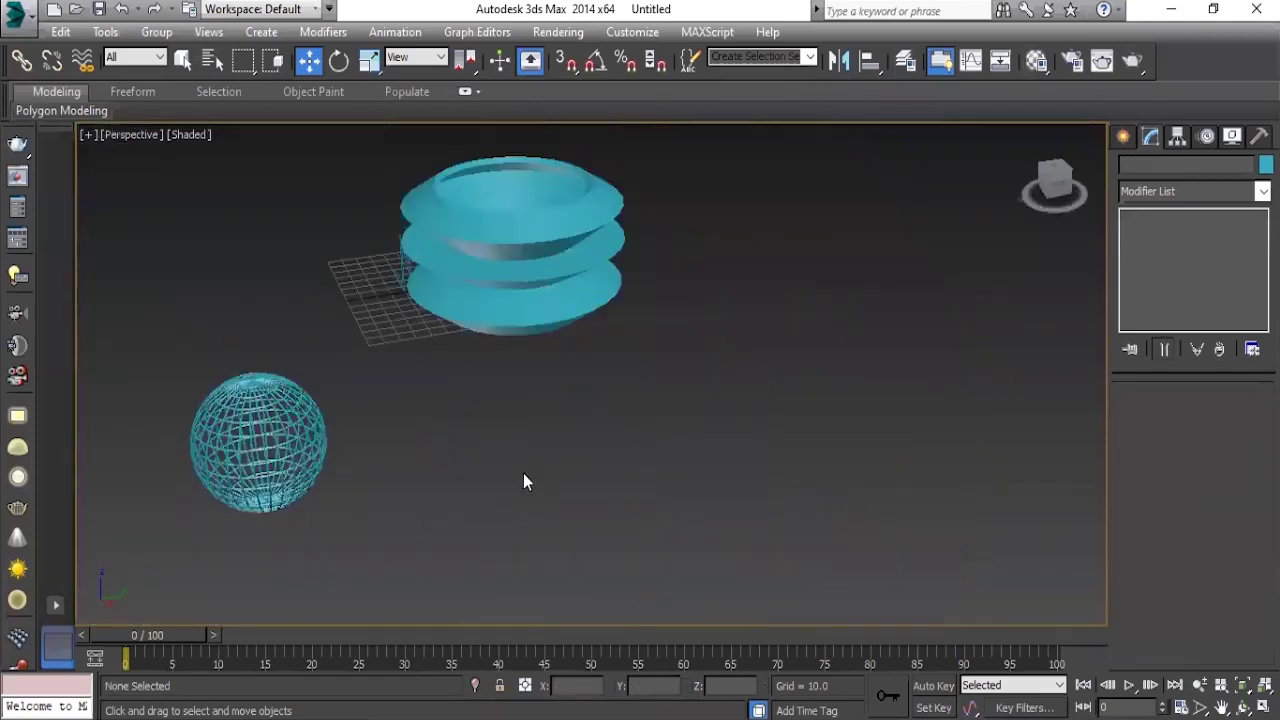
pyautogui.scroll(-2, 523, 473)
pyautogui.moveTo(367, 264); pyautogui.dragTo(648, 550)
pyautogui.click(648, 550)
# Reselect the lattice sphere and zoom in on it in the Perspective view.
pyautogui.click(514, 372)
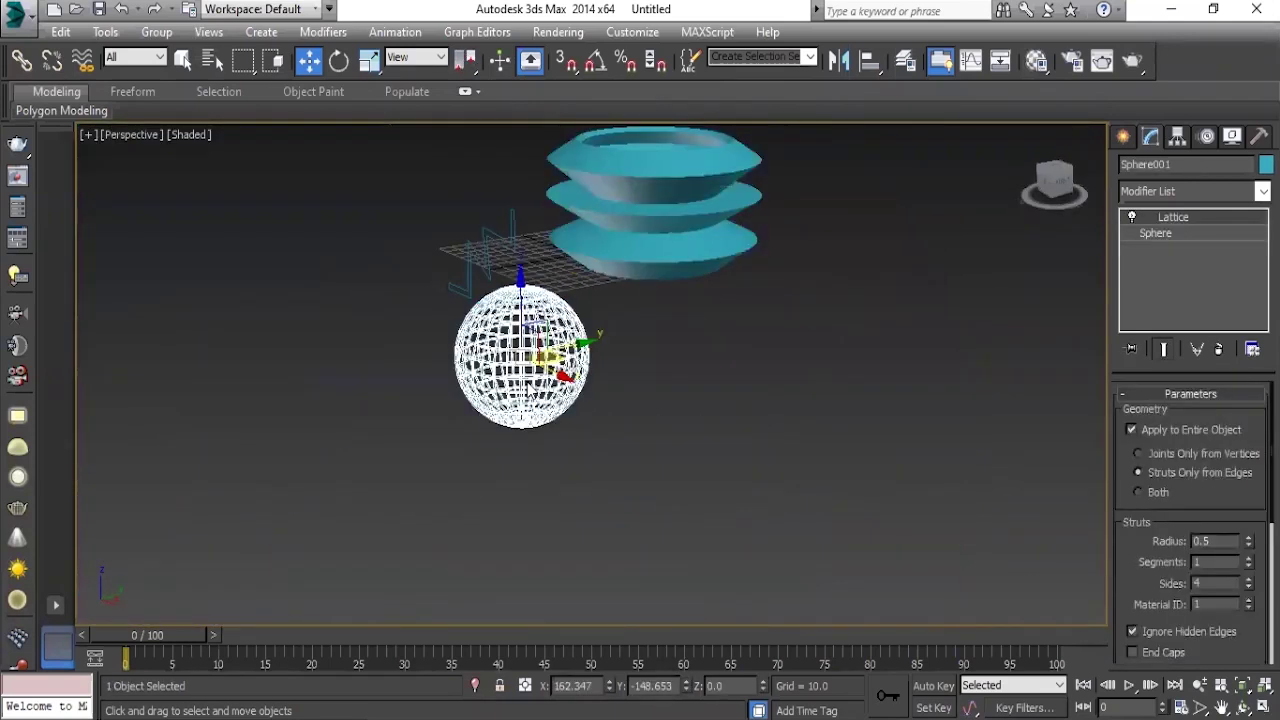
pyautogui.press('f')
pyautogui.press('p')
pyautogui.moveTo(844, 397)
pyautogui.keyDown('alt'); pyautogui.mouseDown(button='middle')
pyautogui.moveTo(784, 446)
pyautogui.moveTo(725, 428)
pyautogui.mouseUp(button='middle'); pyautogui.keyUp('alt')
pyautogui.press('z')
pyautogui.scroll(2, 702, 390)
pyautogui.scroll(2, 727, 414)
pyautogui.scroll(2, 727, 414)
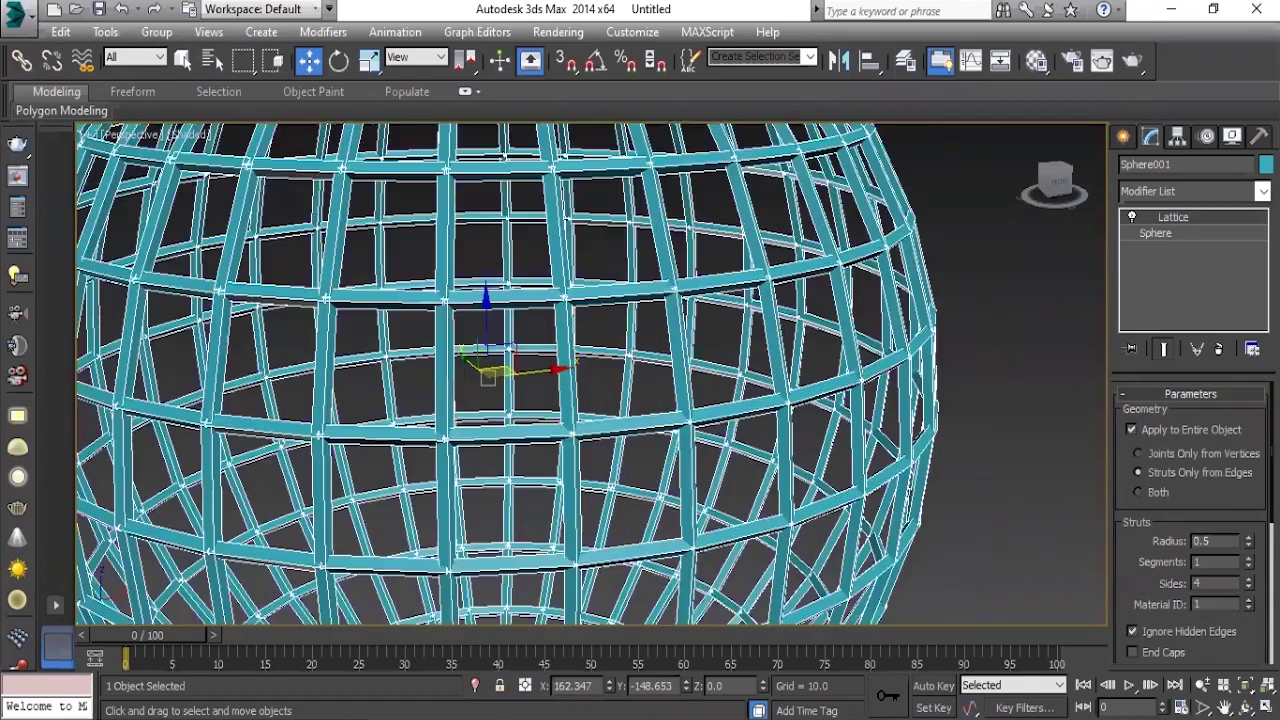
pyautogui.scroll(3, 763, 421)
pyautogui.scroll(3, 763, 421)
pyautogui.scroll(-1, 755, 418)
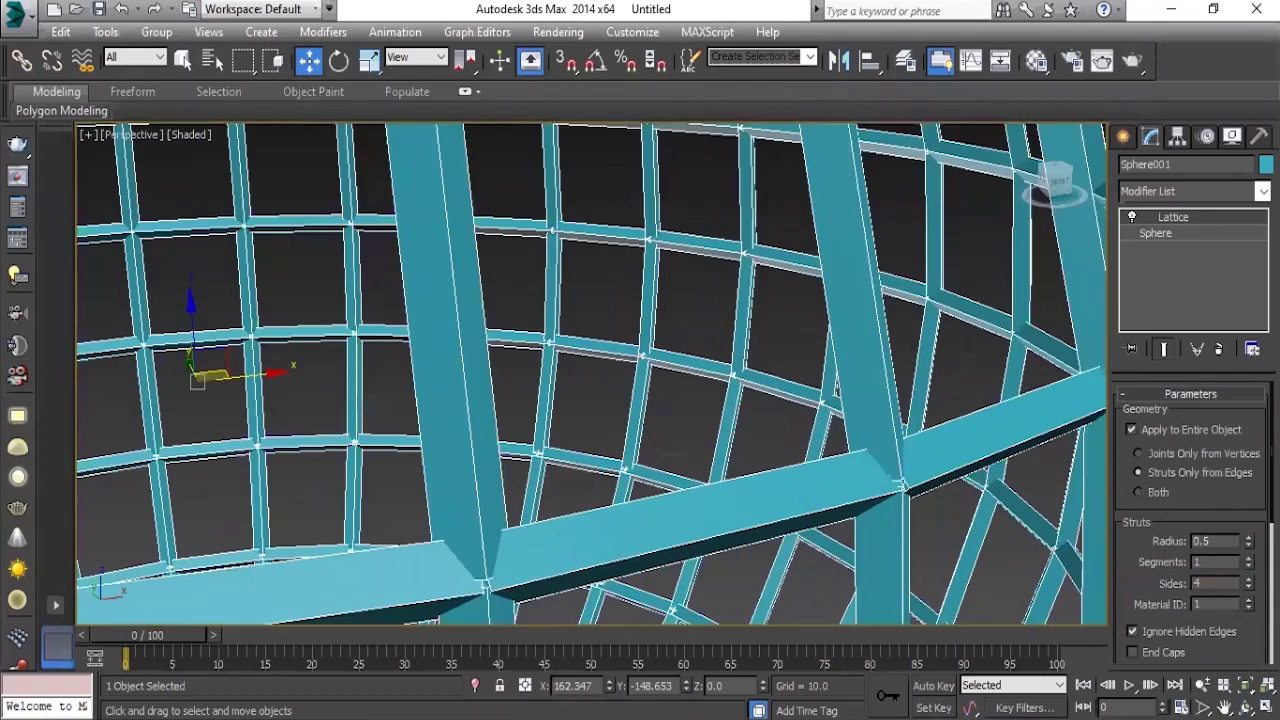
pyautogui.scroll(-1, 748, 416)
pyautogui.scroll(1, 748, 416)
pyautogui.scroll(1, 748, 416)
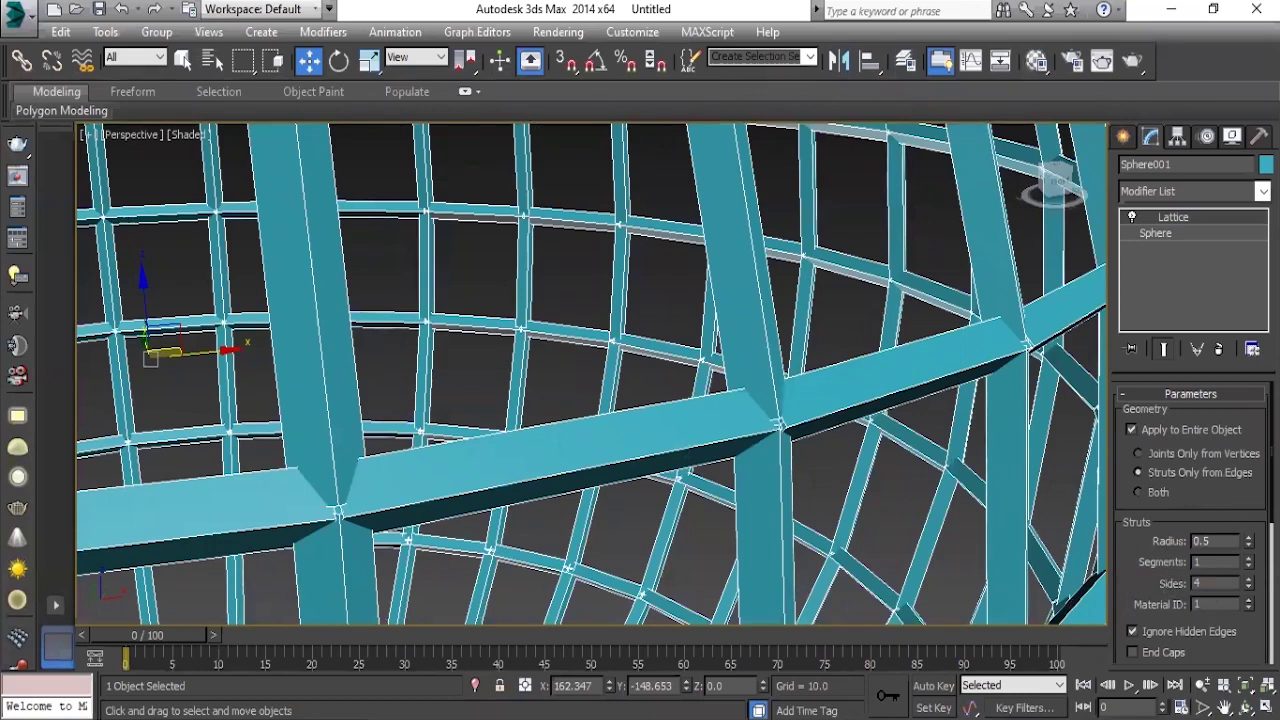
# Try several strut side counts (15, 7, 19) before settling on 3 sides.
pyautogui.moveTo(1248, 583); pyautogui.dragTo(1256, 570)
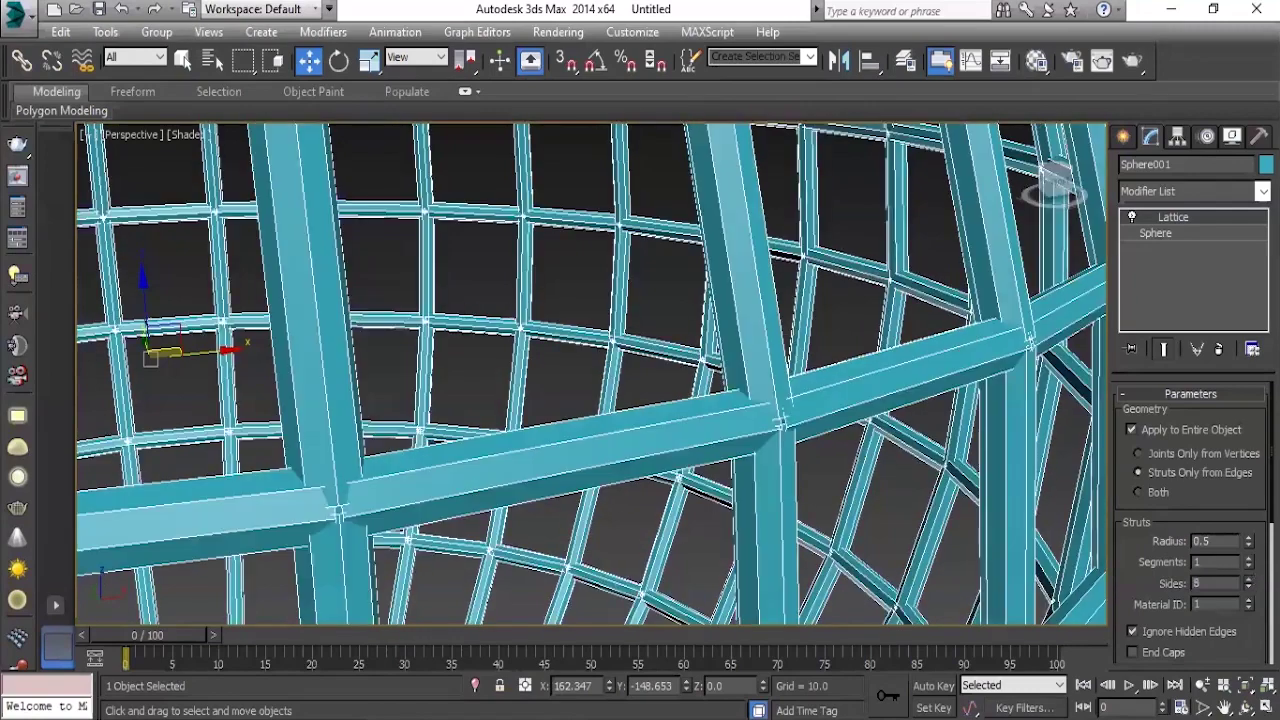
pyautogui.moveTo(1258, 578); pyautogui.dragTo(1250, 528)
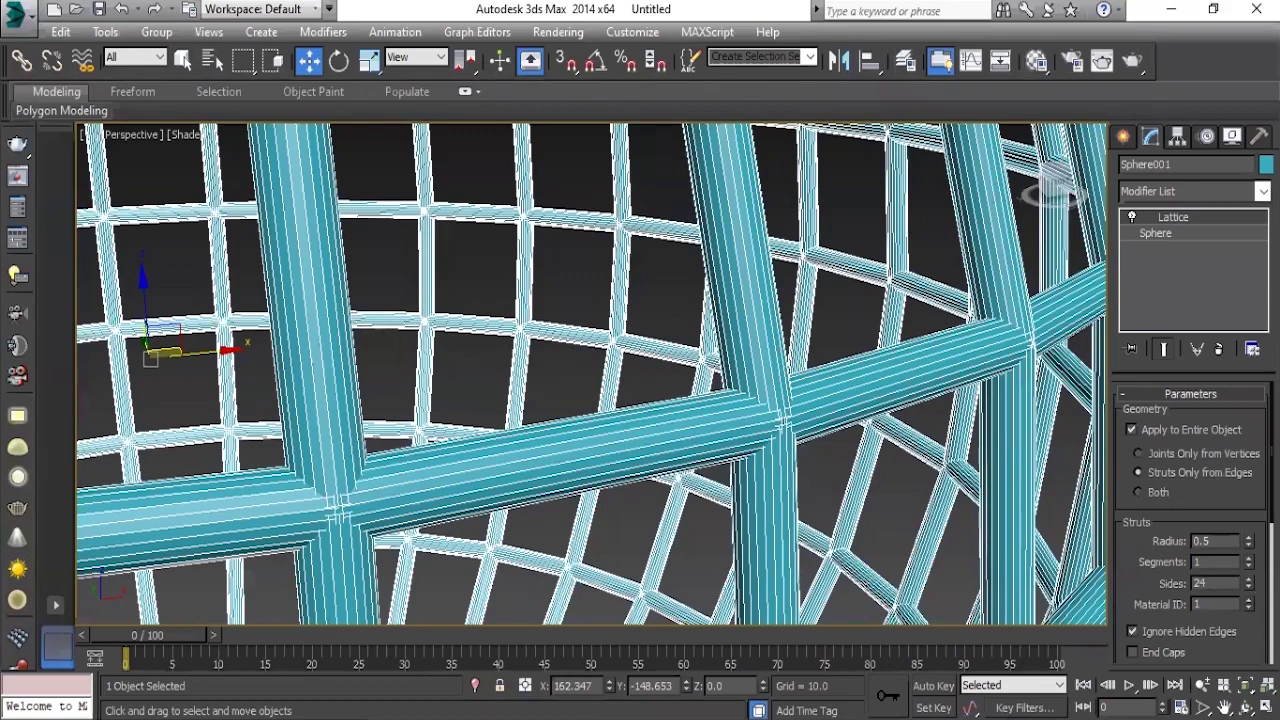
pyautogui.moveTo(1248, 584); pyautogui.dragTo(1244, 638)
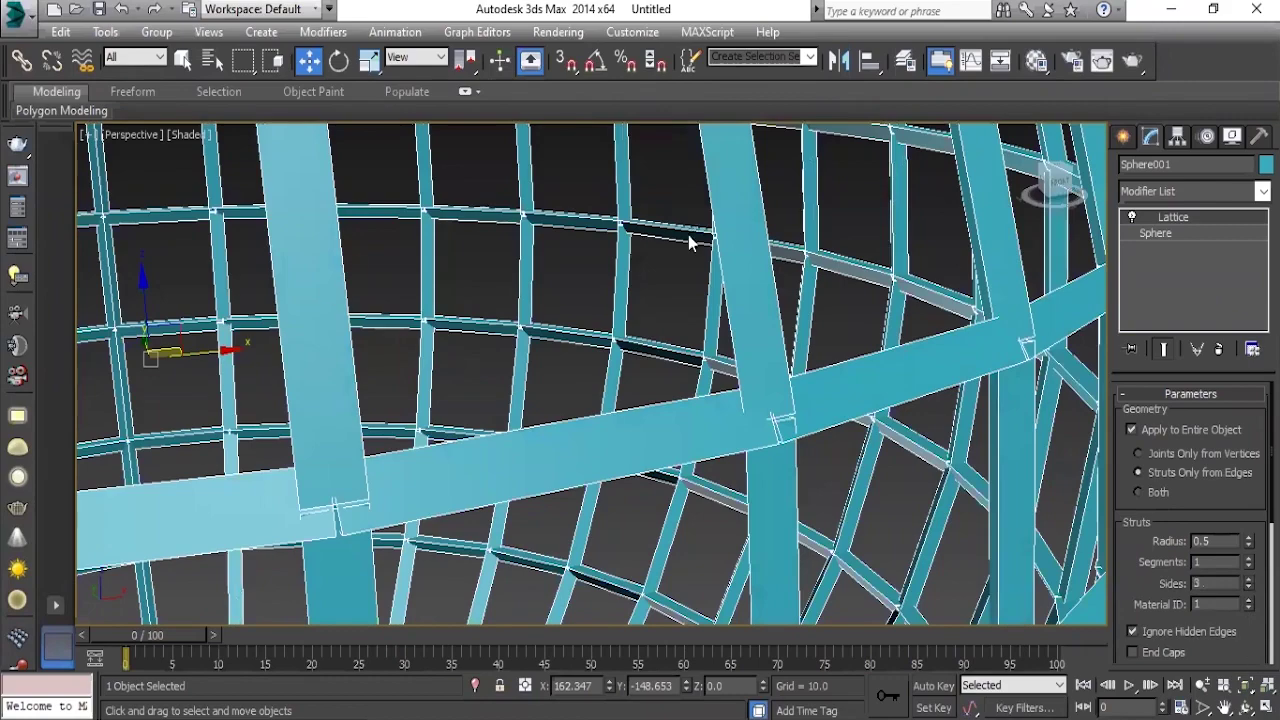
# Enter 0.2 as Sphere001's lattice strut radius.
pyautogui.scroll(-3, 657, 437)
pyautogui.scroll(-5, 657, 408)
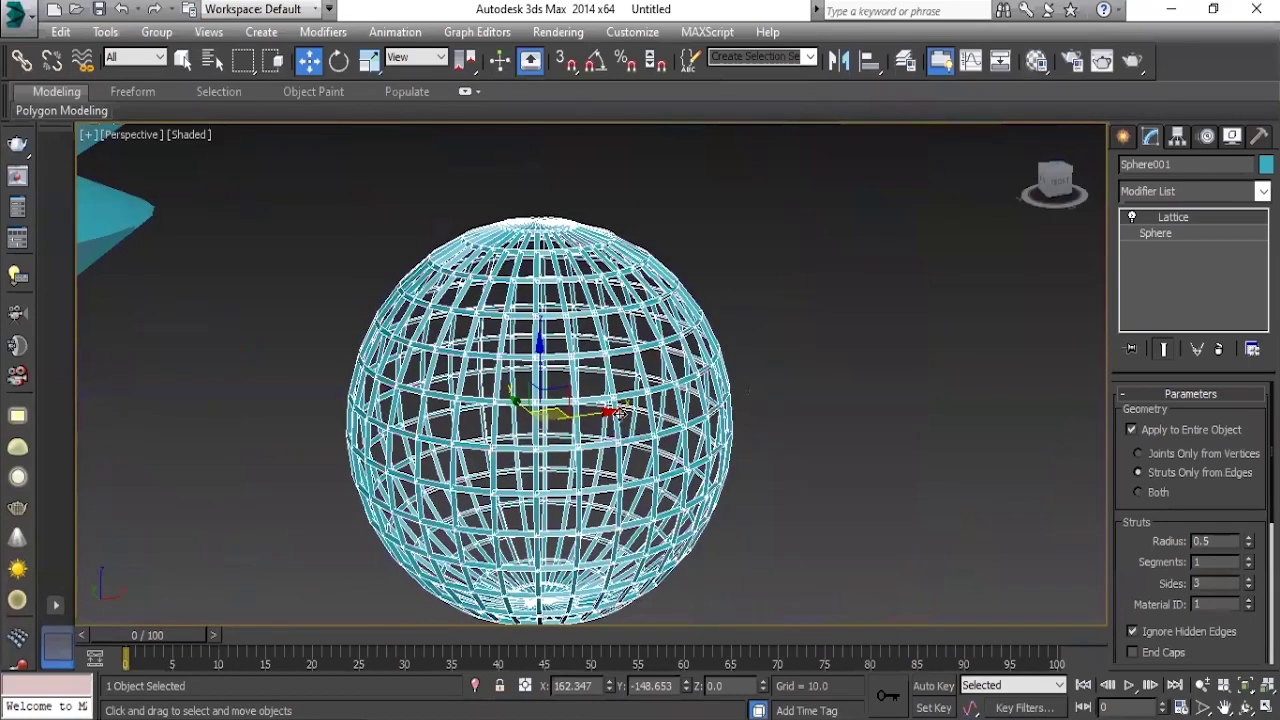
pyautogui.scroll(3, 619, 412)
pyautogui.scroll(2, 655, 418)
pyautogui.scroll(2, 640, 452)
pyautogui.scroll(2, 645, 460)
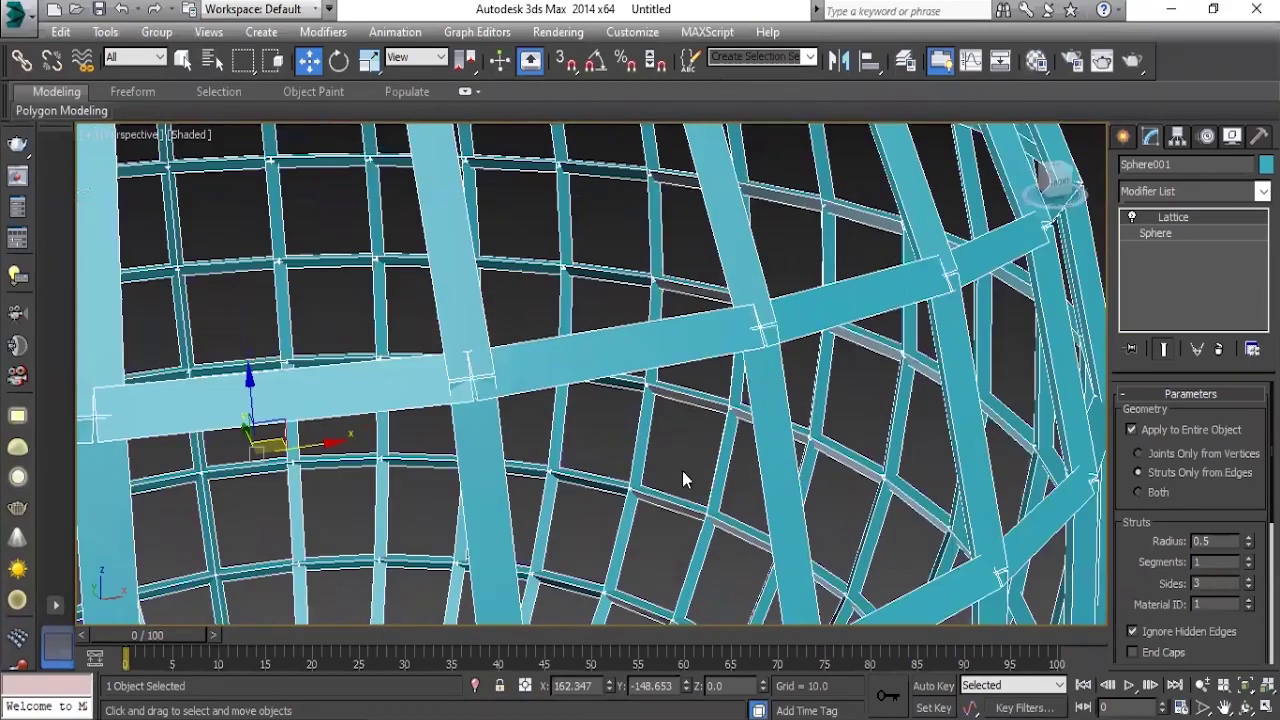
pyautogui.scroll(1, 682, 470)
pyautogui.scroll(-1, 684, 468)
pyautogui.scroll(-1, 686, 467)
pyautogui.scroll(-1, 687, 467)
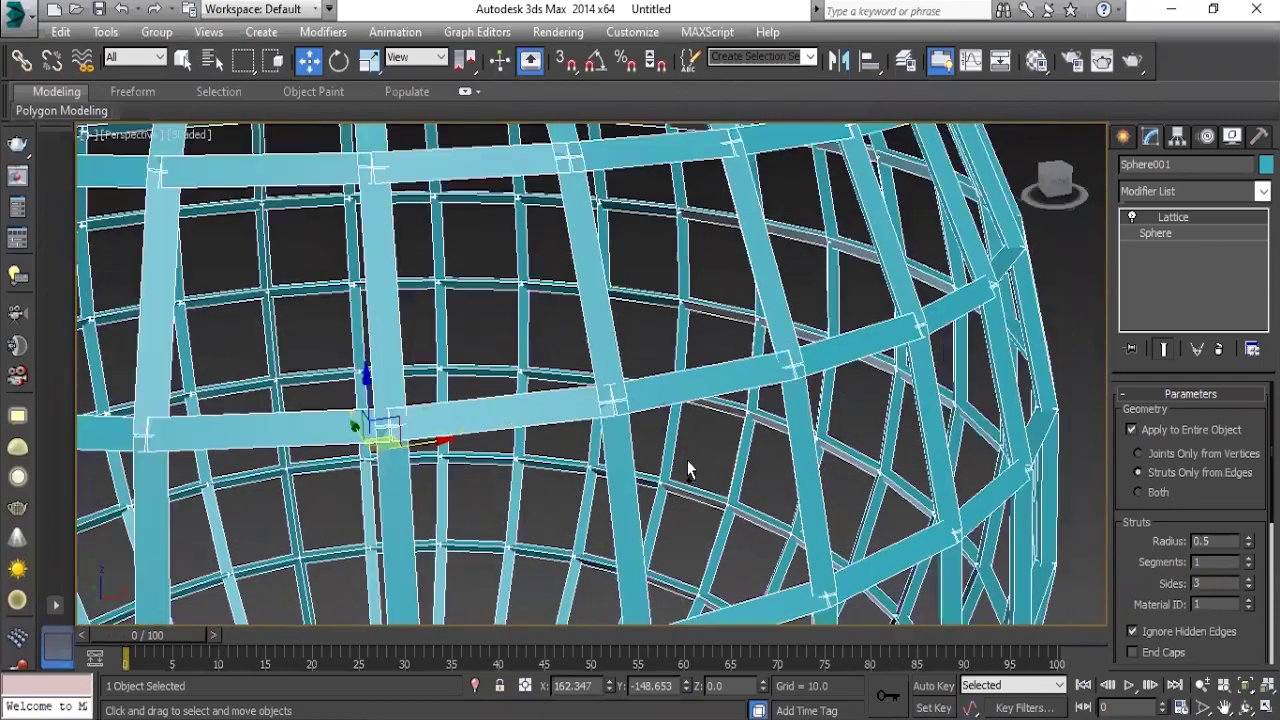
pyautogui.scroll(-2, 687, 467)
pyautogui.scroll(-1, 694, 455)
pyautogui.scroll(1, 1012, 505)
pyautogui.scroll(2, 1050, 515)
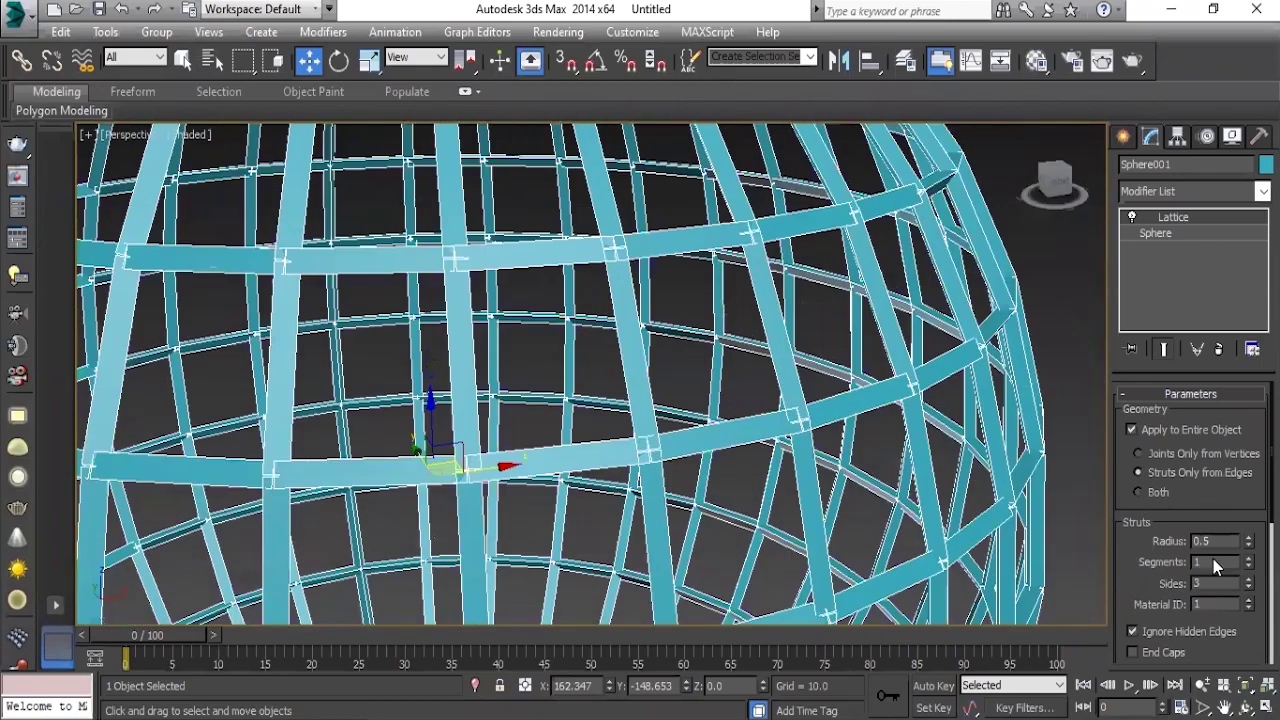
pyautogui.write('0.2')
pyautogui.press('Return')
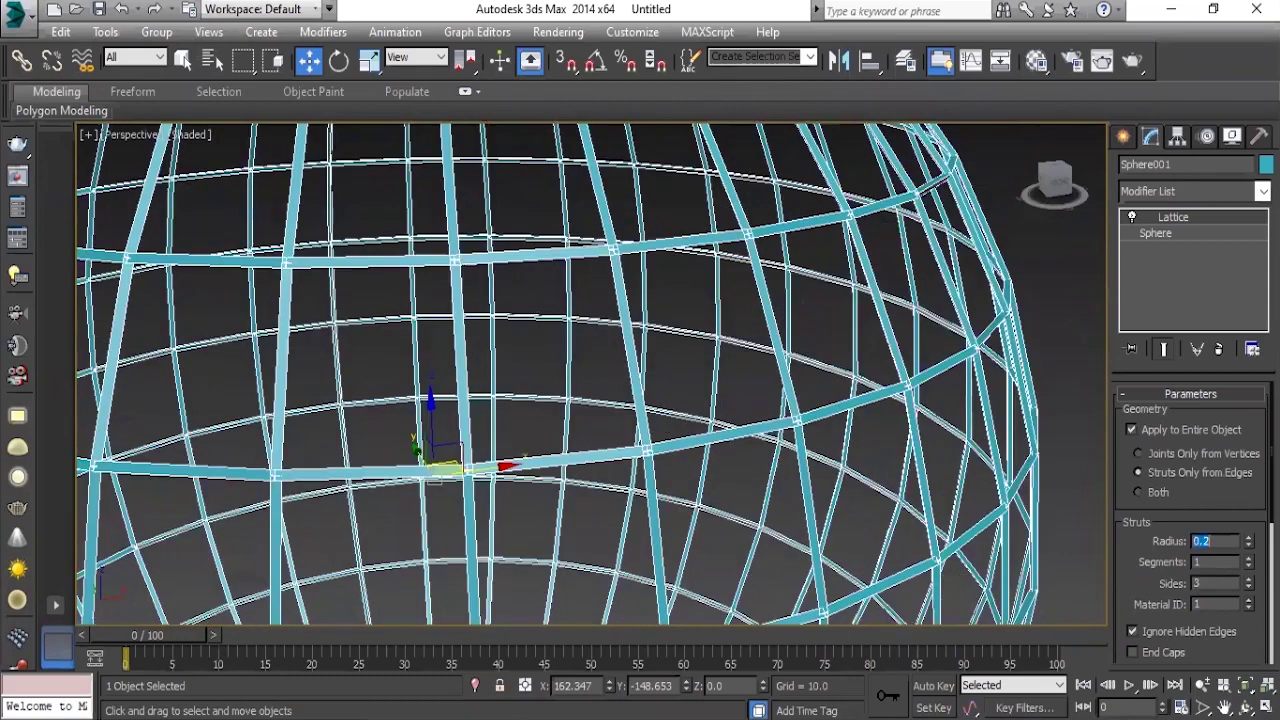
# Zoom and pan out to recentre the thin wire-cage sphere beside the cyan tiers.
pyautogui.scroll(-3, 645, 372)
pyautogui.scroll(-1, 636, 352)
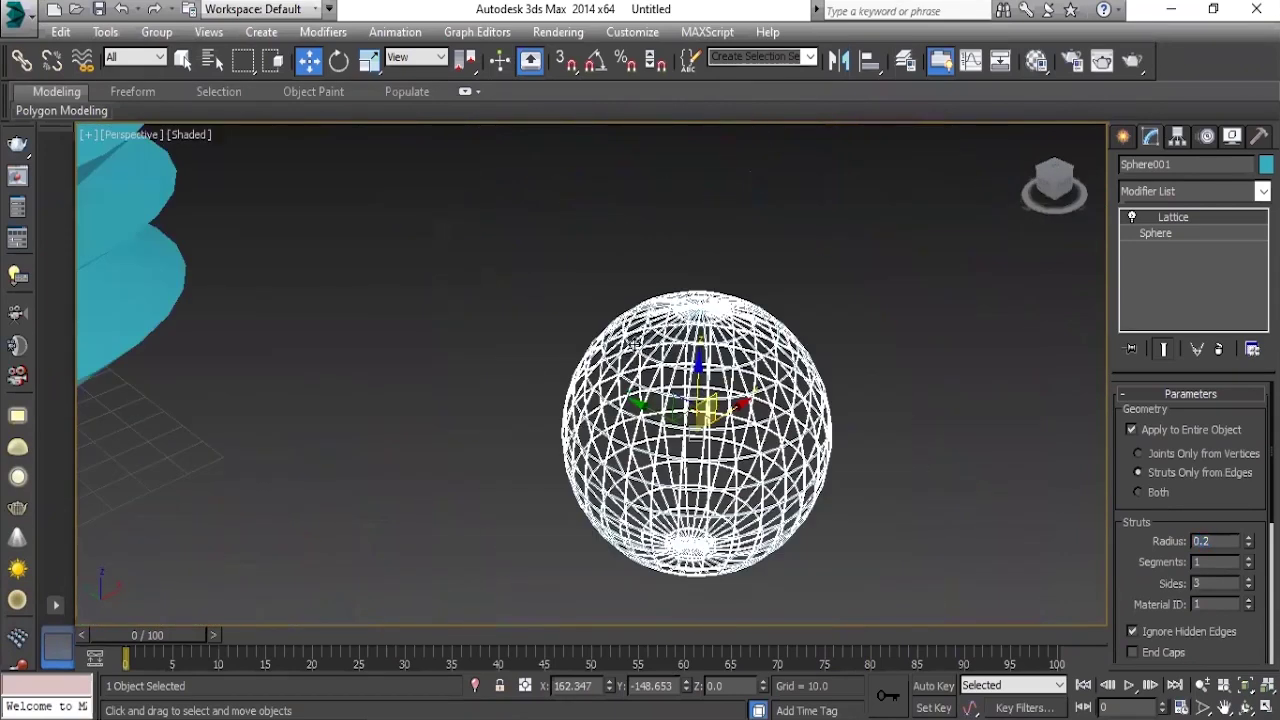
pyautogui.scroll(1, 626, 352)
pyautogui.scroll(1, 626, 352)
pyautogui.scroll(1, 668, 360)
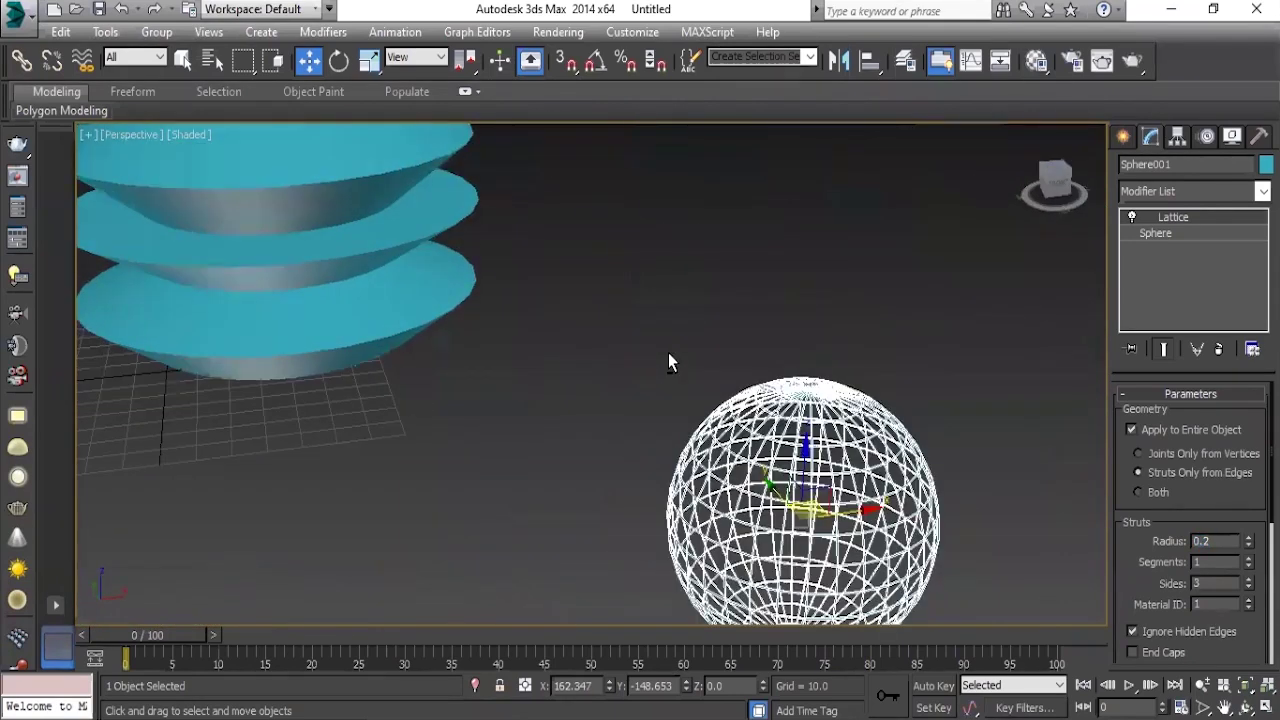
pyautogui.scroll(-1, 449, 257)
pyautogui.moveTo(449, 257); pyautogui.dragTo(615, 305, button='middle')
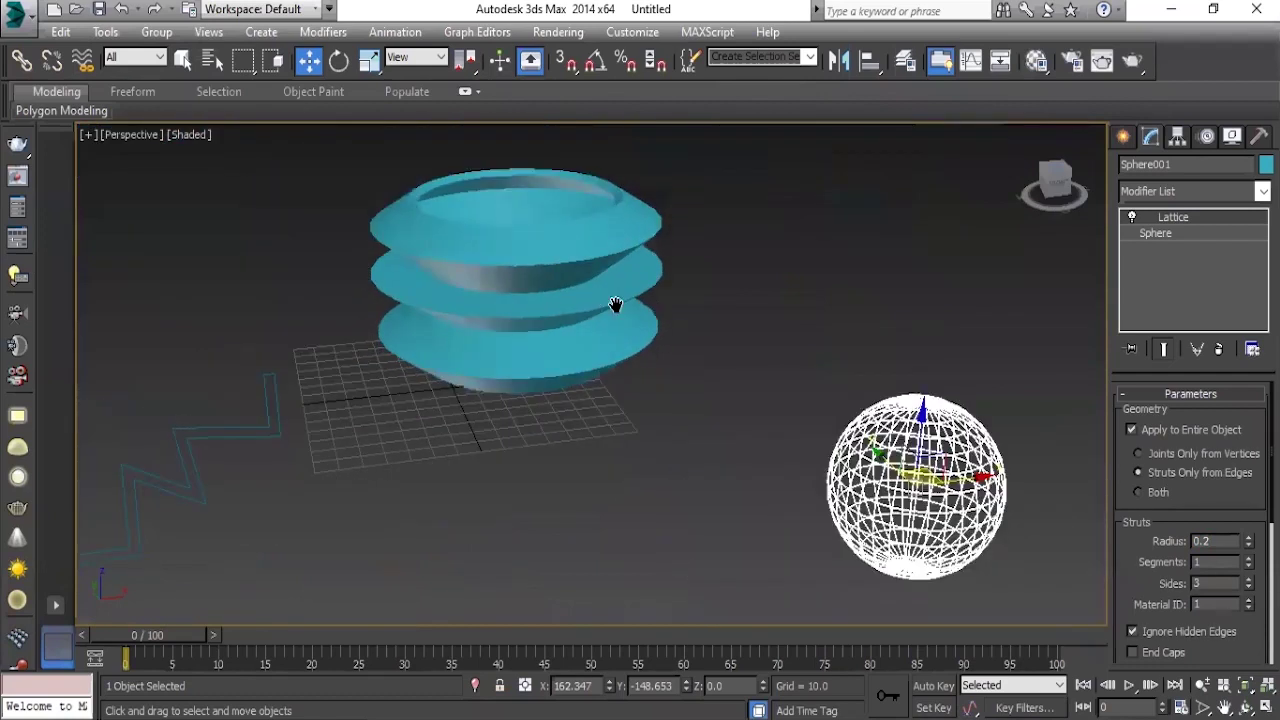
pyautogui.scroll(-2, 615, 305)
pyautogui.moveTo(568, 400); pyautogui.dragTo(688, 445, button='middle')
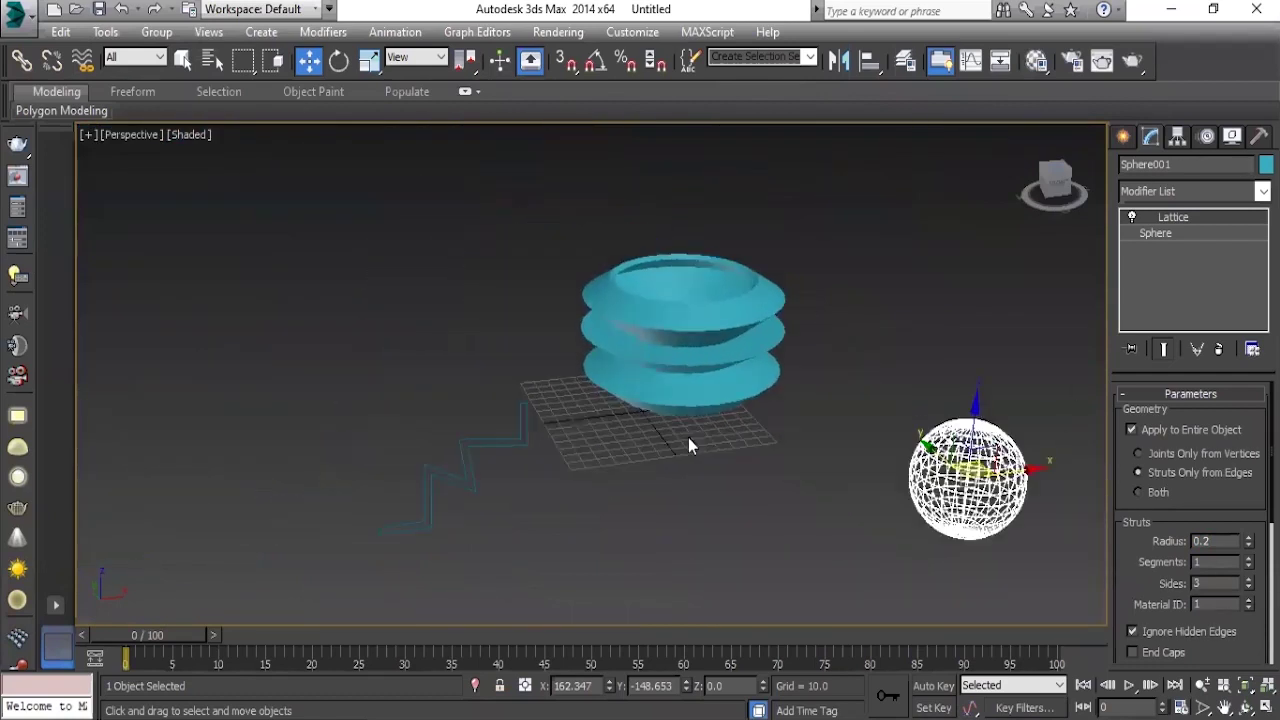
pyautogui.scroll(2, 688, 445)
# Select the stacked cyan Circle001 to show its Bevel Profile settings using Line001.
pyautogui.click(757, 278)
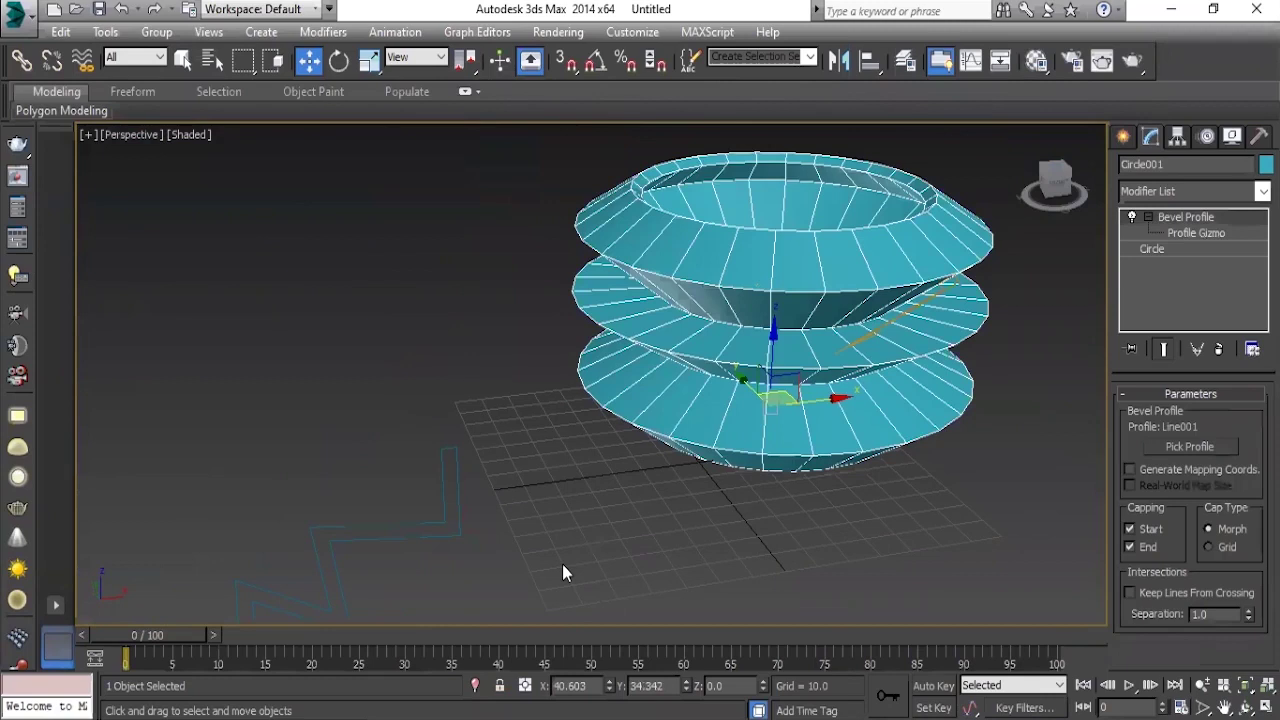
pyautogui.scroll(-3, 620, 431)
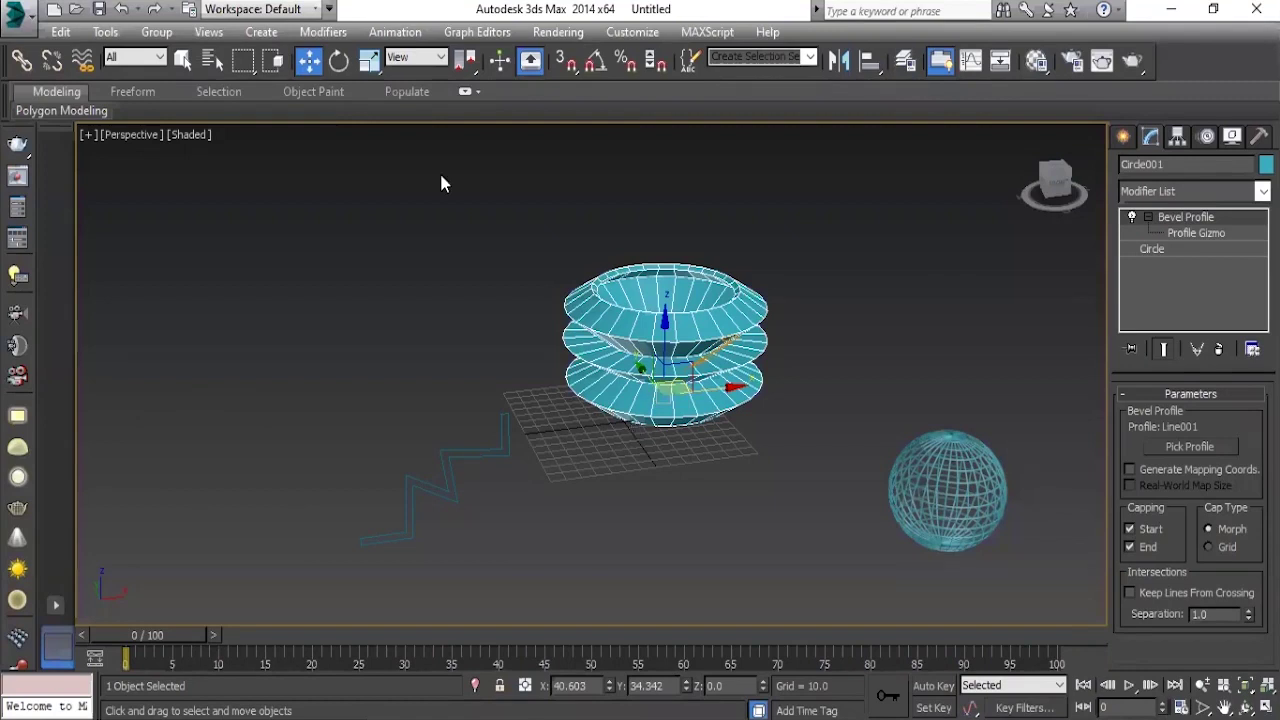
# Reset 3ds Max to an empty scene without saving, then open Windows search.
pyautogui.click(729, 518)
pyautogui.click(17, 10)
pyautogui.click(60, 105)
pyautogui.click(641, 397)
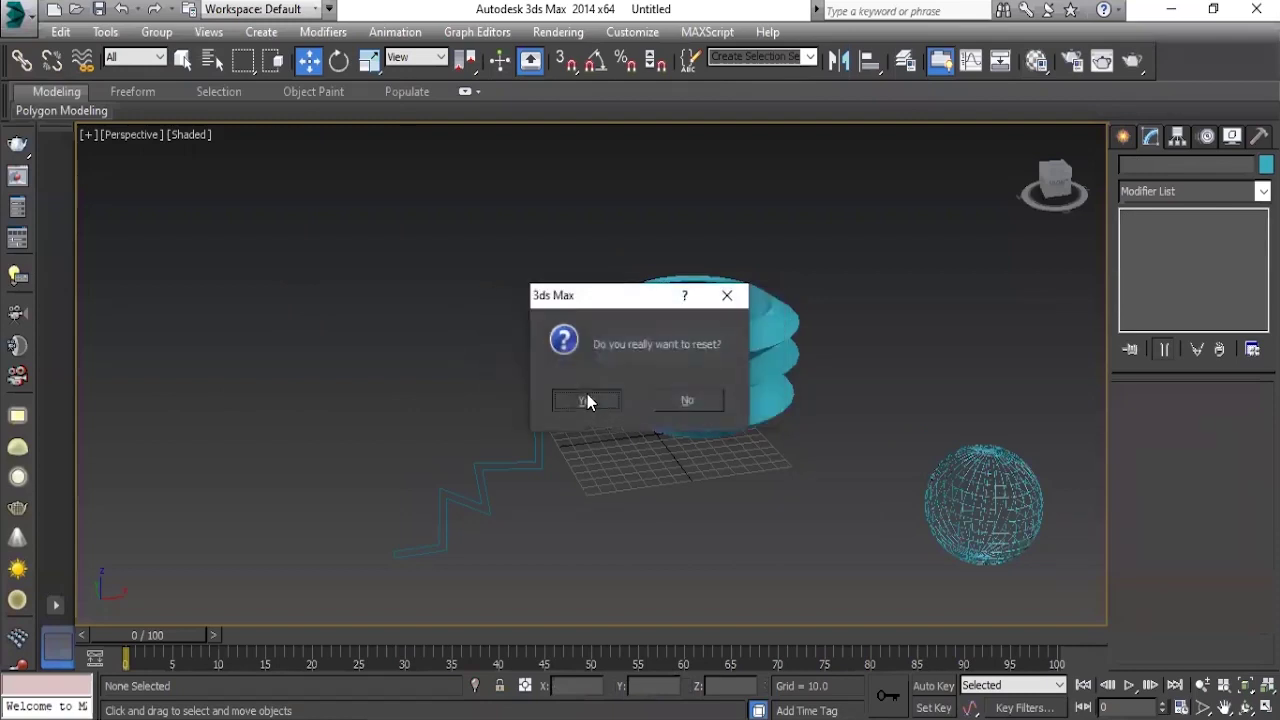
pyautogui.click(587, 395)
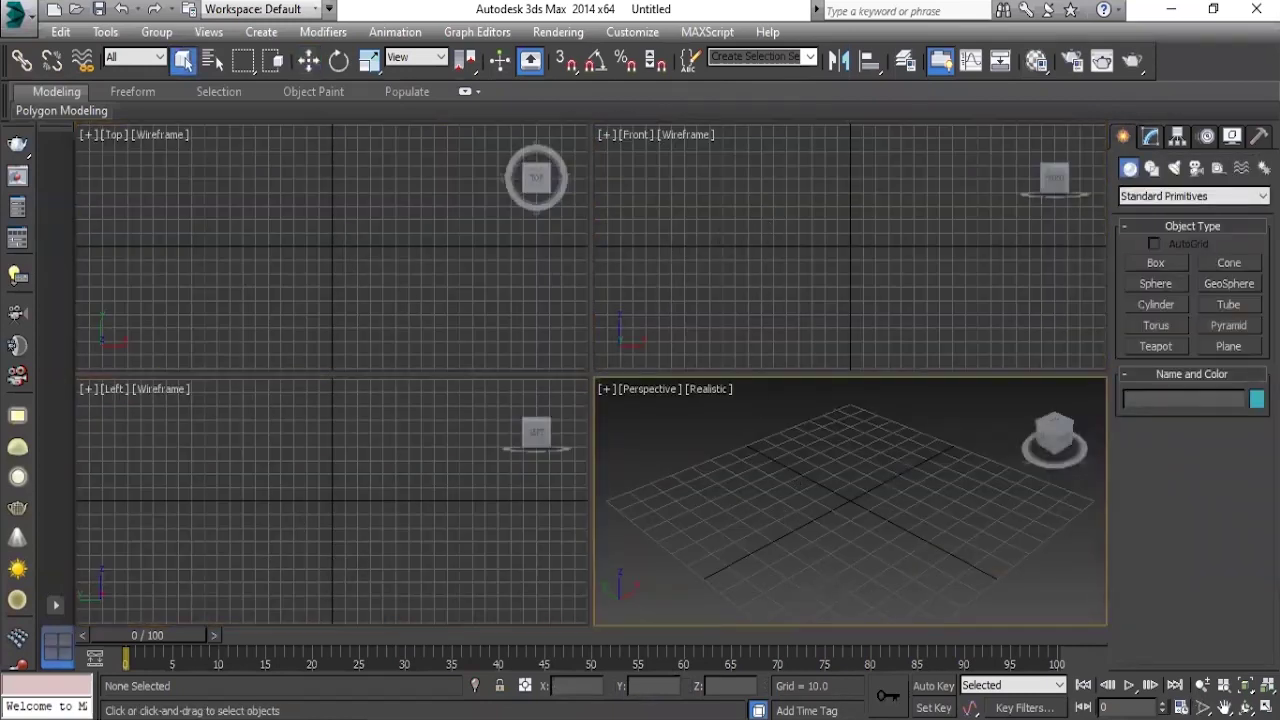
pyautogui.press('super+s')
# Launch Notepad and type the note 'Loft = 2D Shapes = 3D'.
pyautogui.write('notepad')
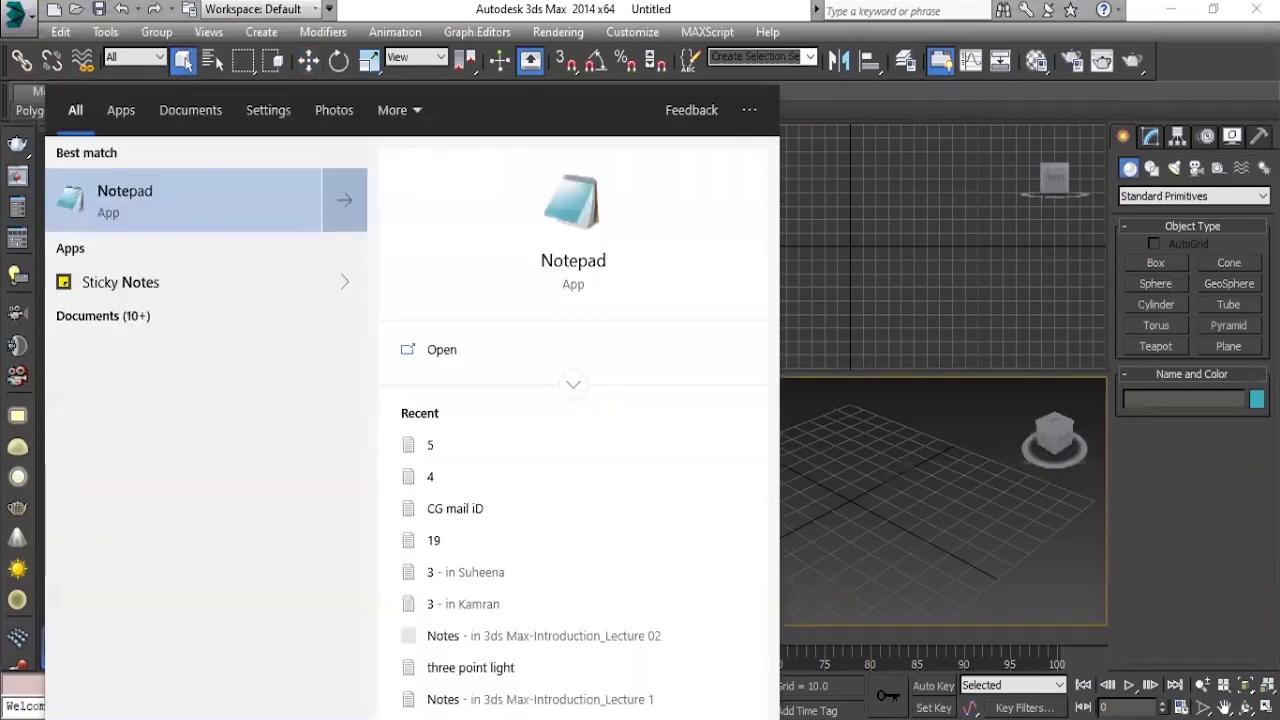
pyautogui.press('Return')
pyautogui.write('Loft')
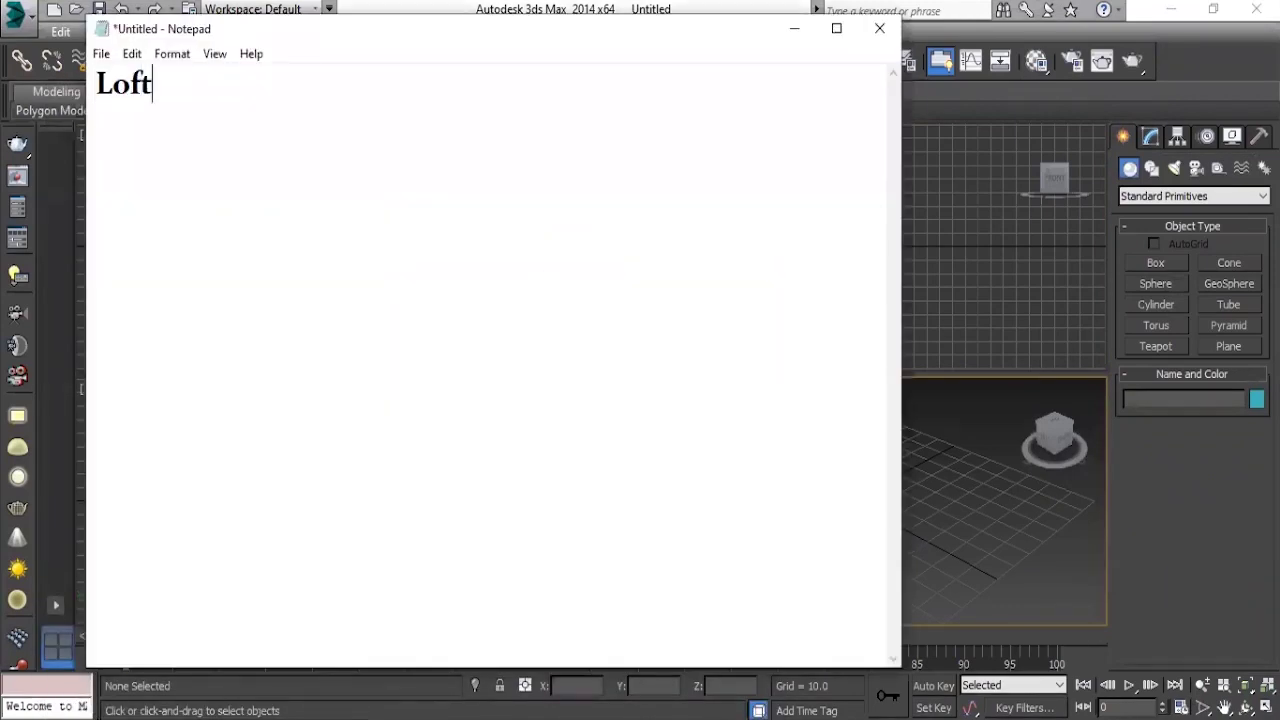
pyautogui.write(' = ')
pyautogui.write('2D ')
pyautogui.write('Shao')
pyautogui.press('BackSpace')
pyautogui.write('pes')
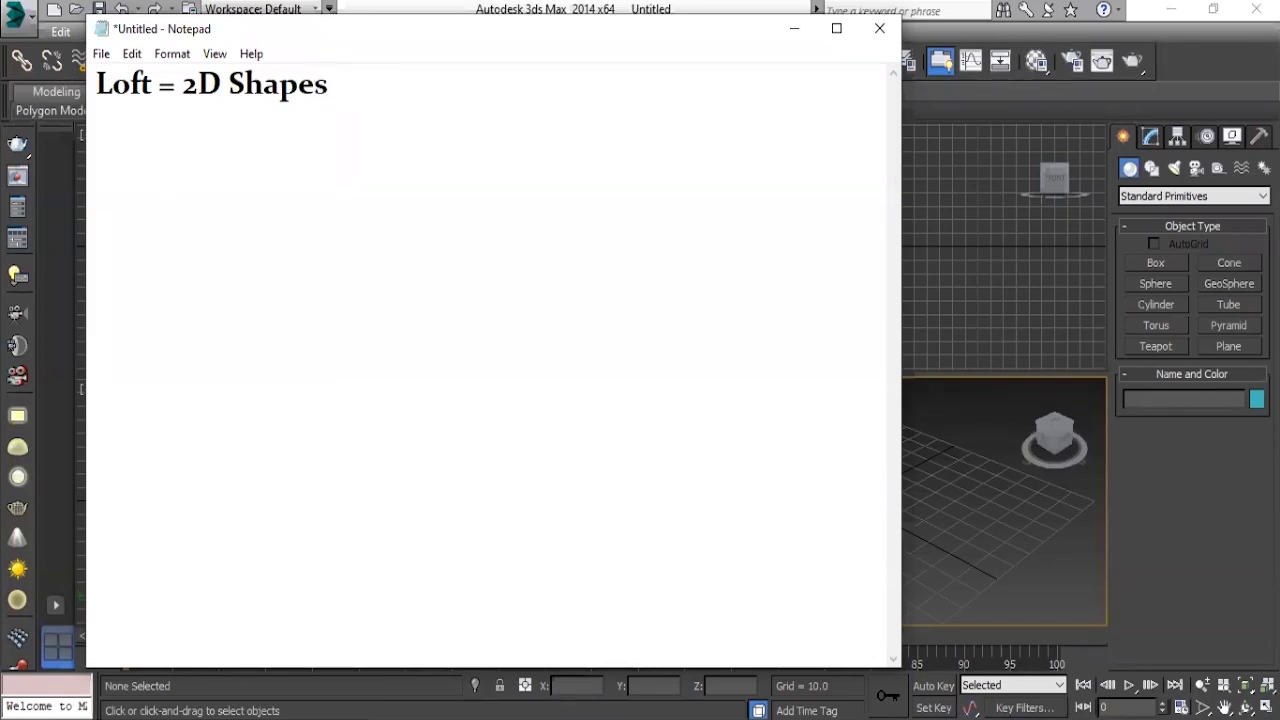
pyautogui.write('= 3D')
# Select the word 'Loft' at the start of the note.
pyautogui.moveTo(152, 82); pyautogui.dragTo(56, 90)
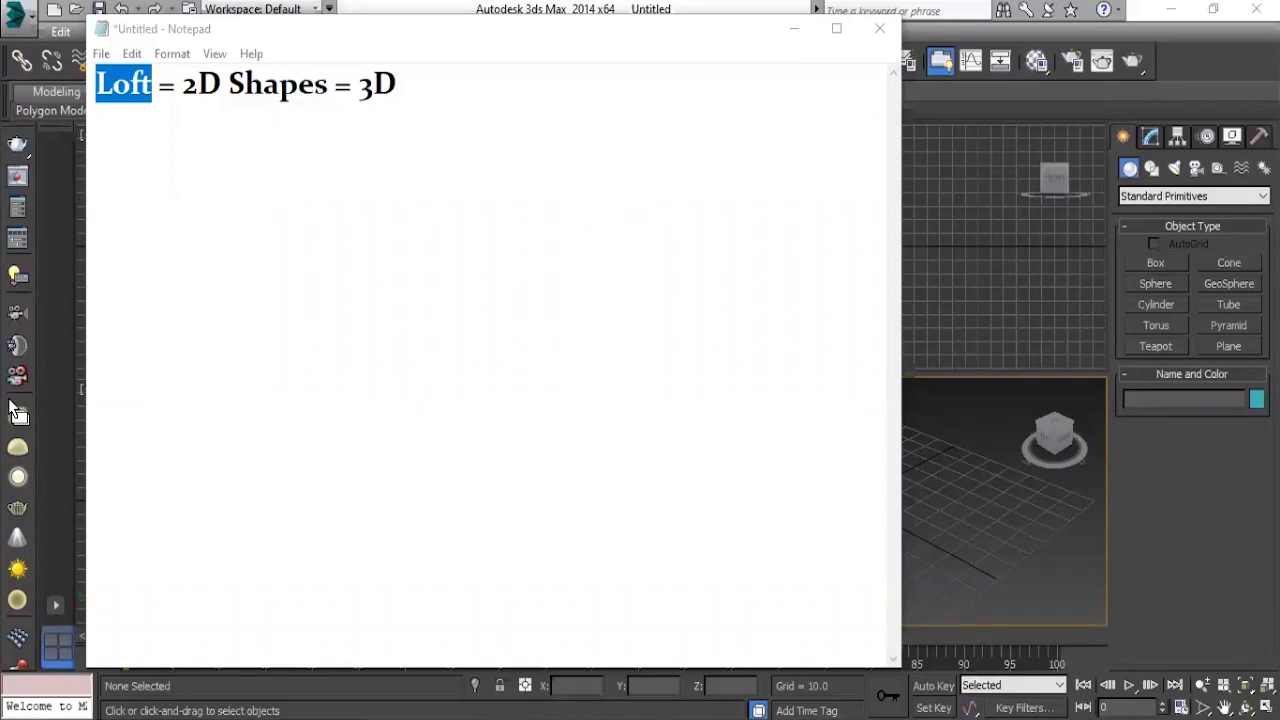
# Draw a rectangle spline, Rectangle001, on the grid in a maximised Perspective view.
pyautogui.click(12, 405)
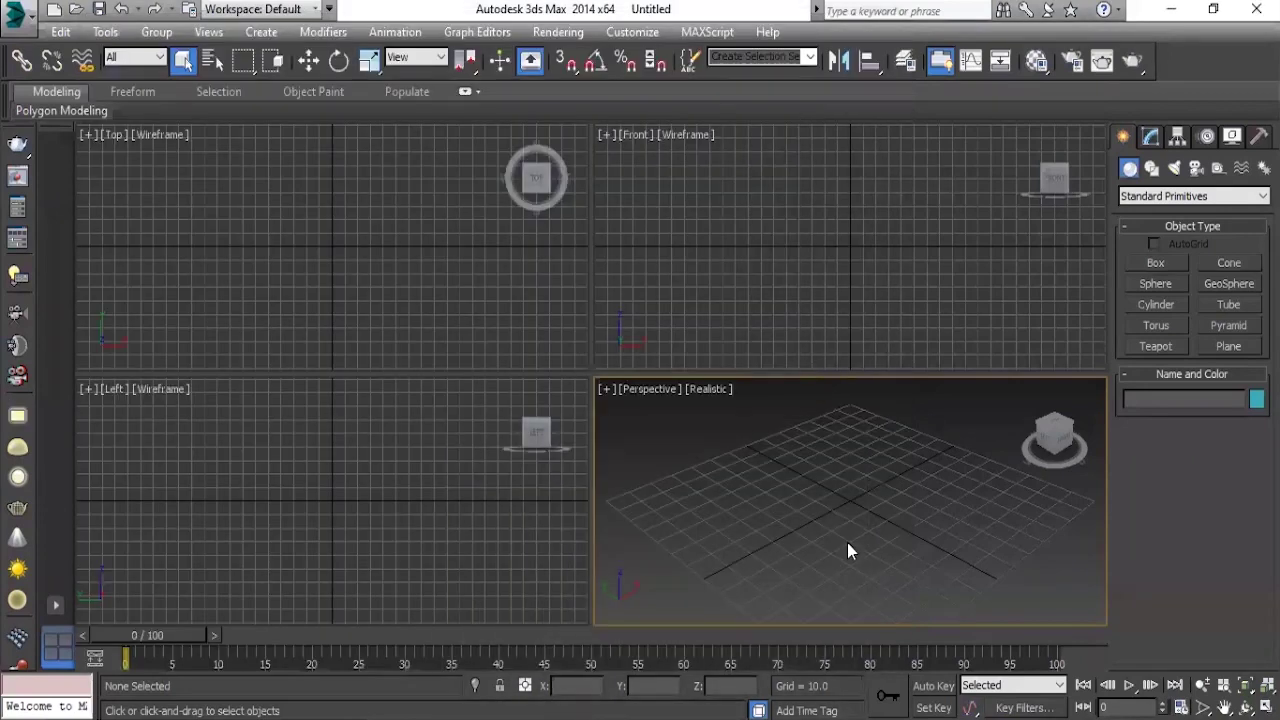
pyautogui.click(1150, 169)
pyautogui.click(1207, 276)
pyautogui.hotkey('alt', 'w')
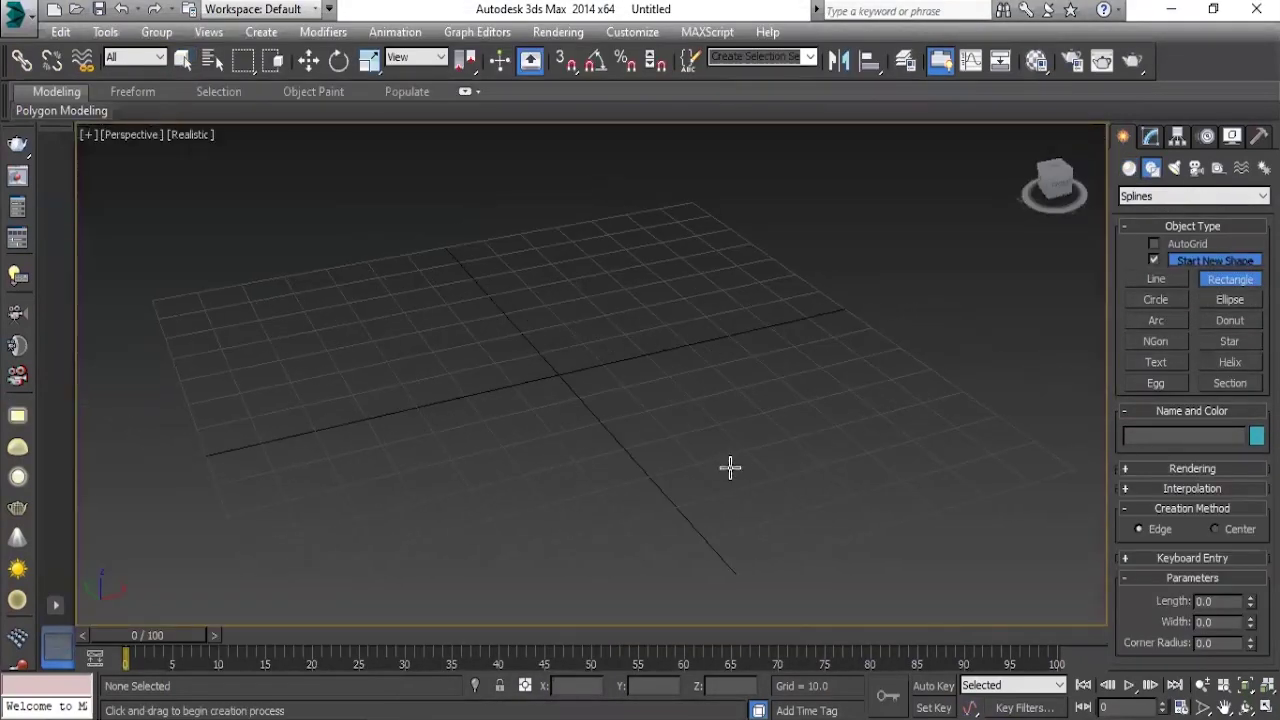
pyautogui.moveTo(695, 313); pyautogui.dragTo(973, 470)
pyautogui.press('w')
pyautogui.keyDown('alt'); pyautogui.moveTo(888, 427); pyautogui.dragTo(820, 440, button='middle'); pyautogui.keyUp('alt')
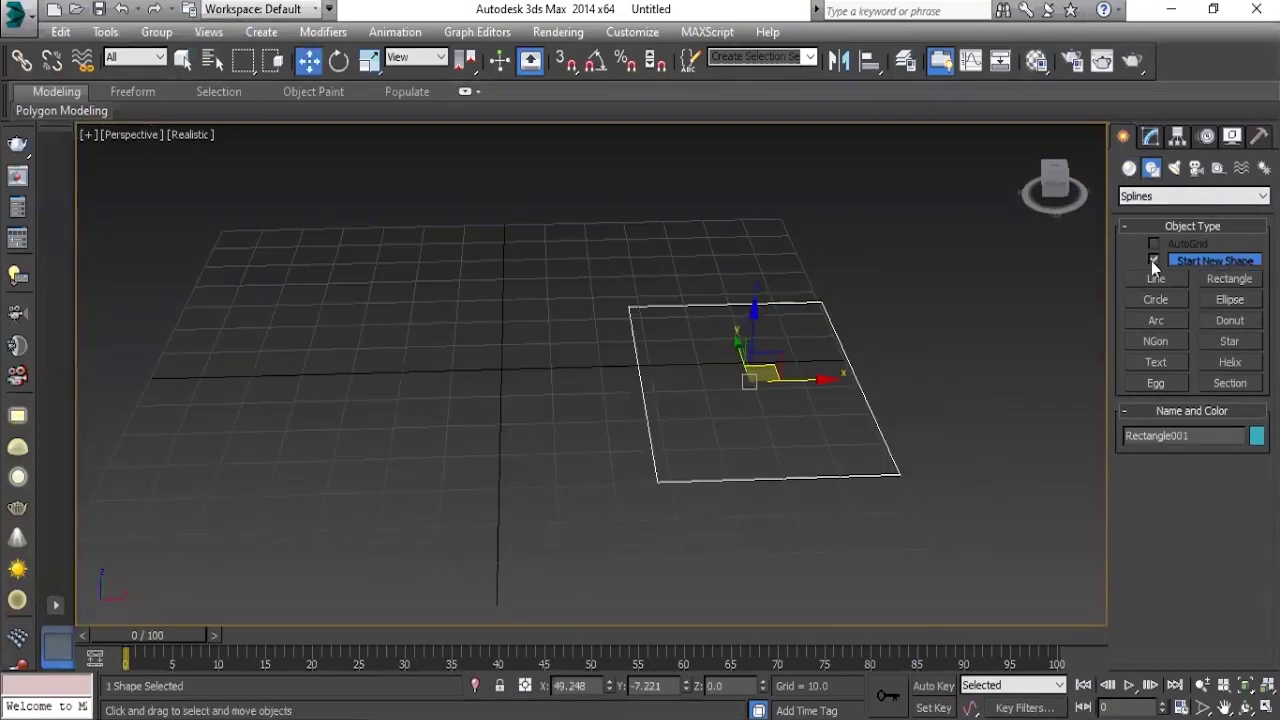
# Apply a Bevel Profile modifier to the rectangle.
pyautogui.click(1150, 135)
pyautogui.click(1164, 189)
pyautogui.press('b')
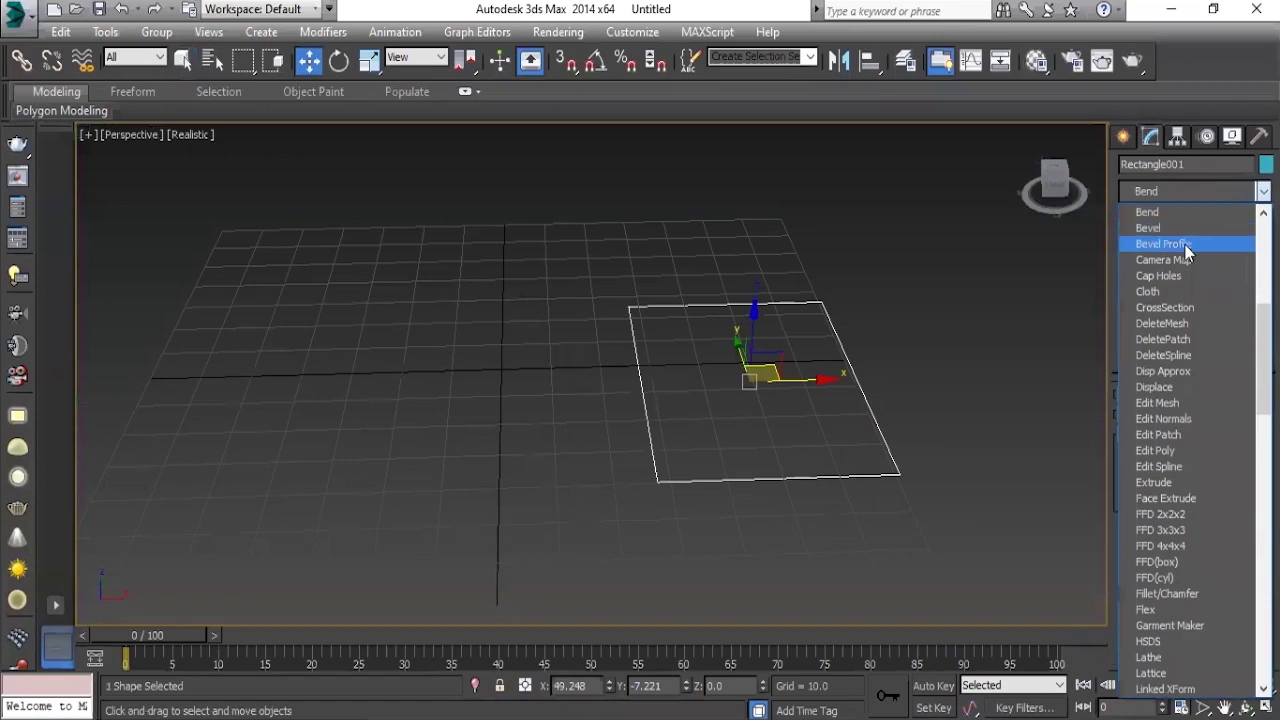
pyautogui.click(1186, 251)
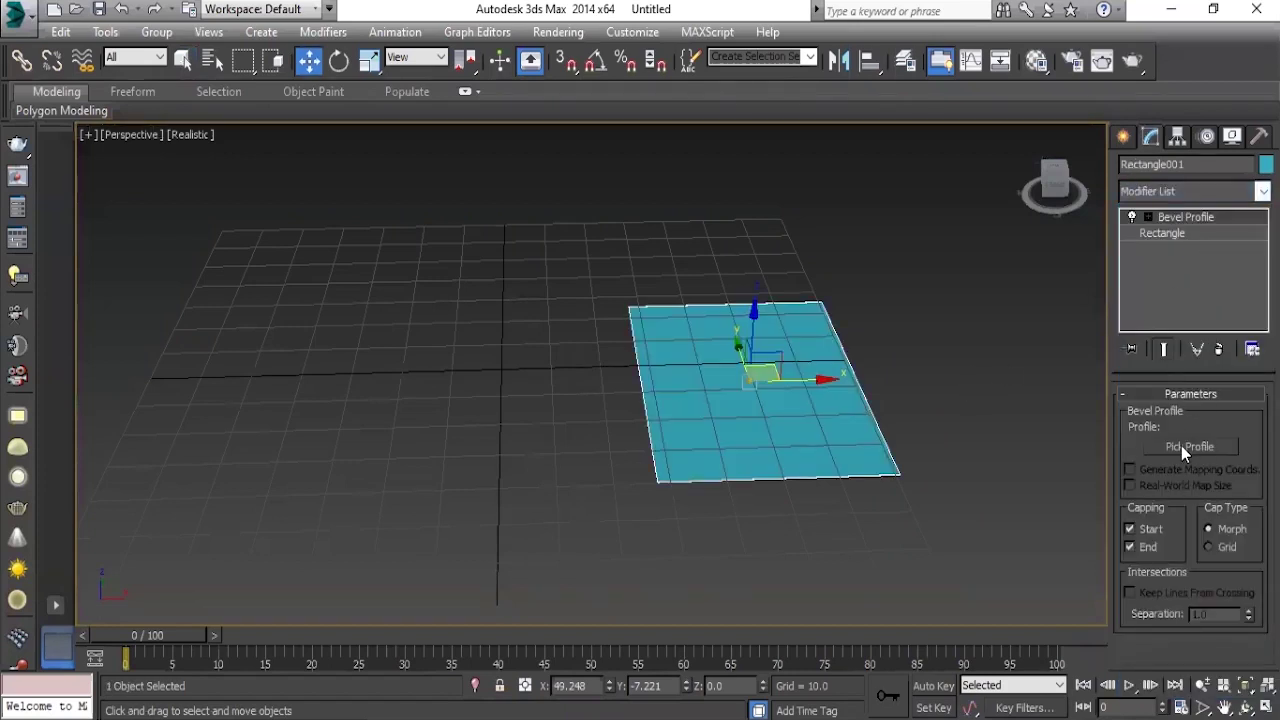
# Start a line spline and switch the maximised viewport to the Front view.
pyautogui.click(1124, 136)
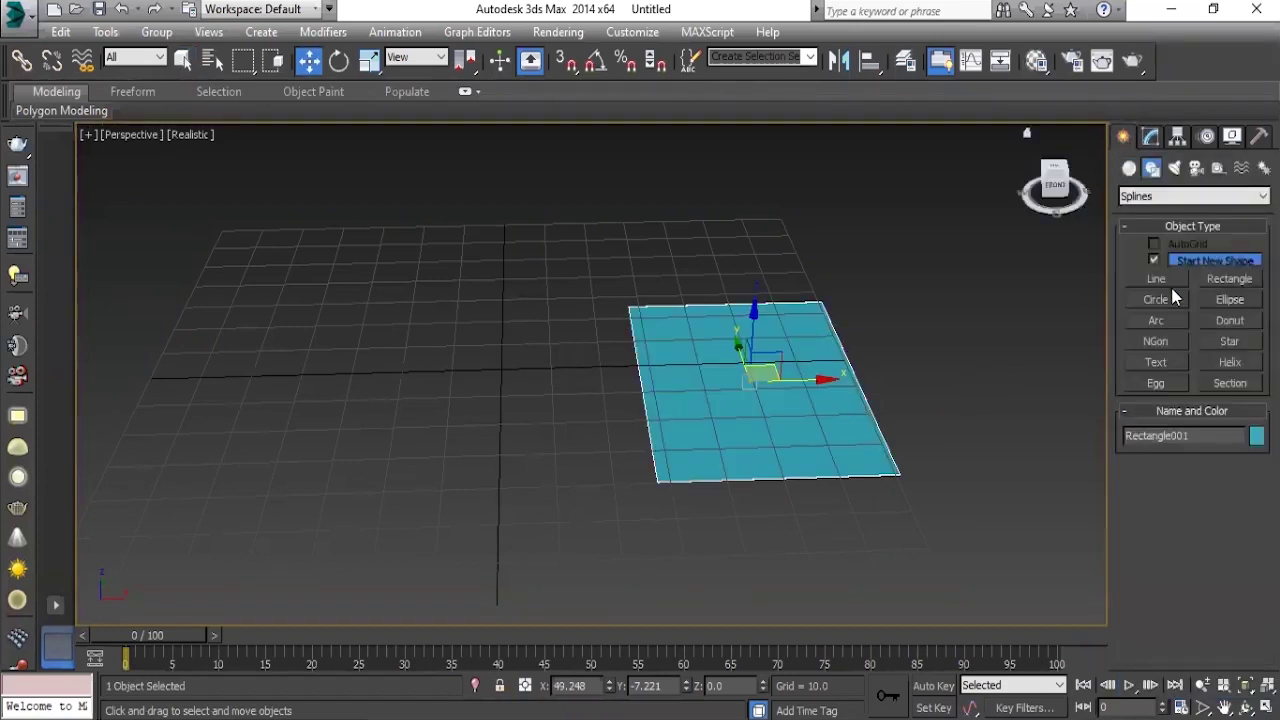
pyautogui.click(1156, 280)
pyautogui.keyDown('alt'); pyautogui.moveTo(577, 426); pyautogui.dragTo(568, 390, button='middle'); pyautogui.keyUp('alt')
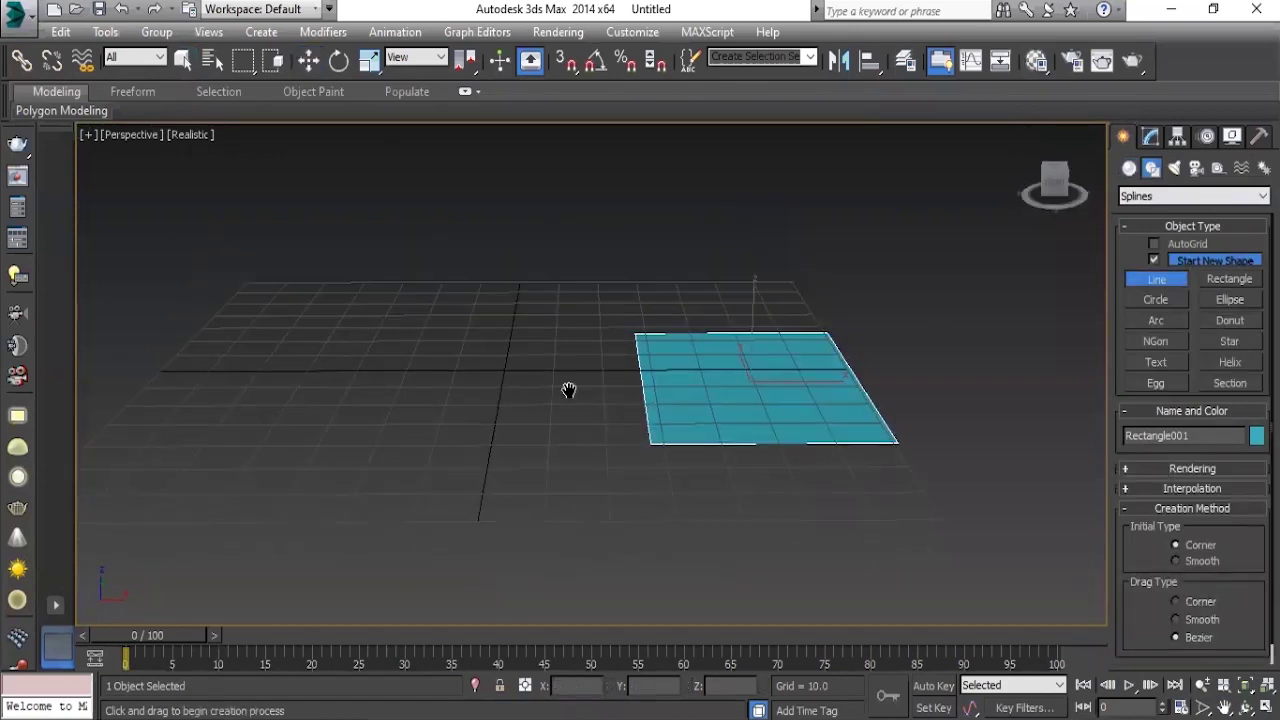
pyautogui.hotkey('alt', 'w')
pyautogui.hotkey('alt', 'w')
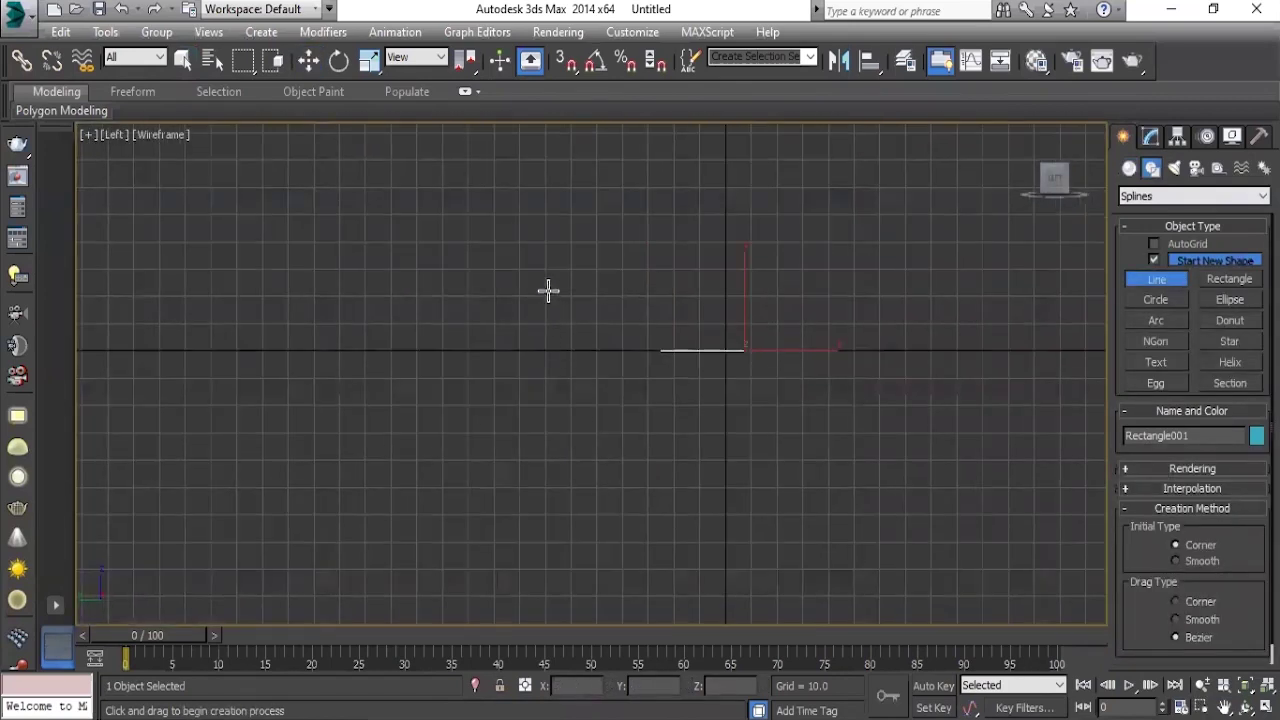
pyautogui.click(548, 291)
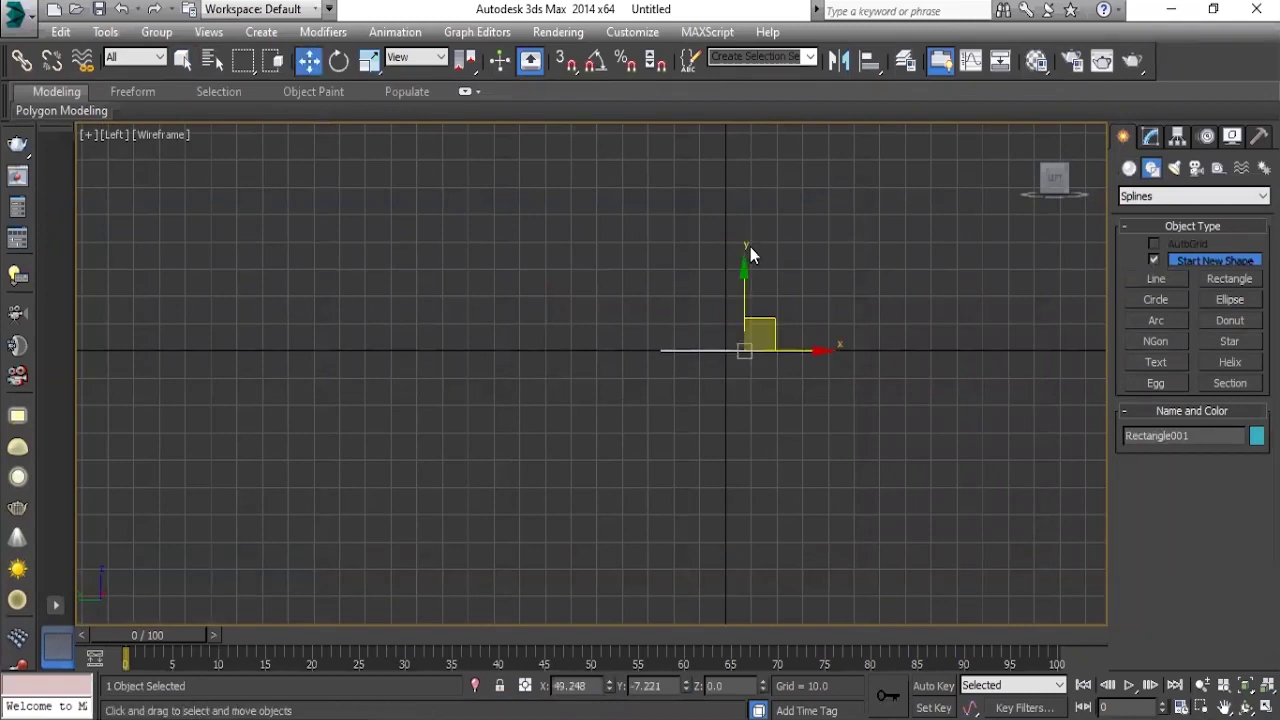
pyautogui.moveTo(806, 243); pyautogui.dragTo(804, 318, button='middle')
pyautogui.hotkey('alt', 'w')
pyautogui.hotkey('alt', 'w')
pyautogui.moveTo(785, 232)
pyautogui.mouseDown(button='middle')
pyautogui.moveTo(687, 295)
pyautogui.moveTo(617, 274)
pyautogui.mouseUp(button='middle')
# Draw the stair-step line Line001 downward, ending with a horizontal run left.
pyautogui.click(1155, 279)
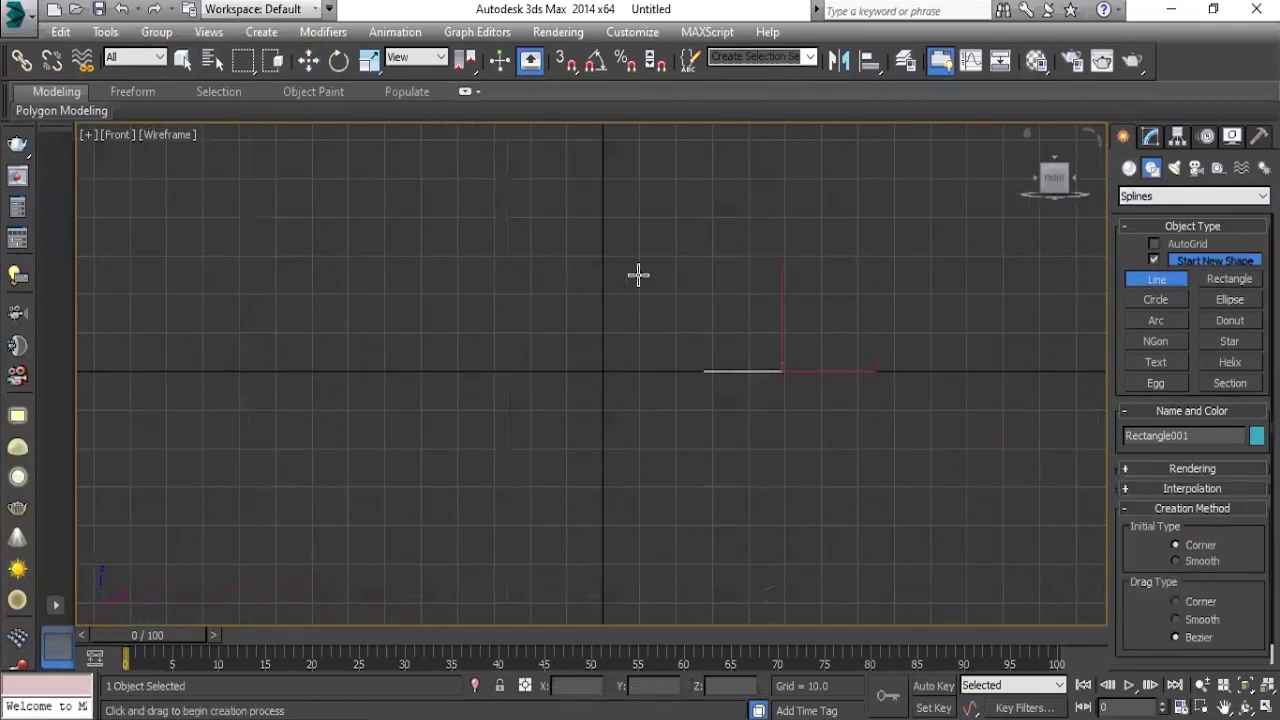
pyautogui.click(628, 271)
pyautogui.click(628, 336)
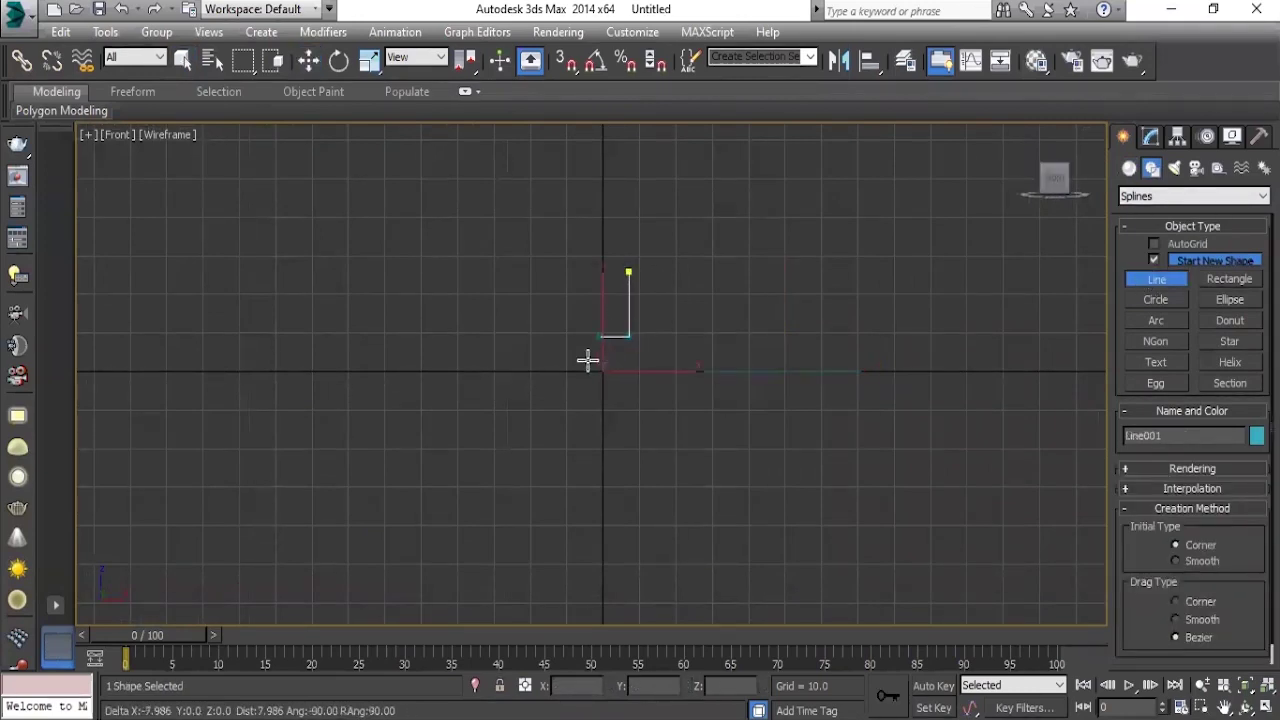
pyautogui.keyDown('shift'); pyautogui.click(581, 360); pyautogui.keyUp('shift')
pyautogui.keyDown('shift'); pyautogui.click(577, 412); pyautogui.keyUp('shift')
pyautogui.keyDown('shift'); pyautogui.click(522, 418); pyautogui.keyUp('shift')
pyautogui.keyDown('shift'); pyautogui.click(503, 475); pyautogui.keyUp('shift')
pyautogui.keyDown('shift'); pyautogui.click(425, 476); pyautogui.keyUp('shift')
pyautogui.rightClick(611, 514)
# Draw a six-point star, Star001, left of the stair-step line in the Front view.
pyautogui.keyDown('alt'); pyautogui.moveTo(611, 514); pyautogui.dragTo(643, 514, button='middle'); pyautogui.keyUp('alt')
pyautogui.press('f')
pyautogui.press('w')
pyautogui.scroll(3, 682, 457)
pyautogui.click(840, 443)
pyautogui.moveTo(1018, 418); pyautogui.dragTo(1051, 418, button='middle')
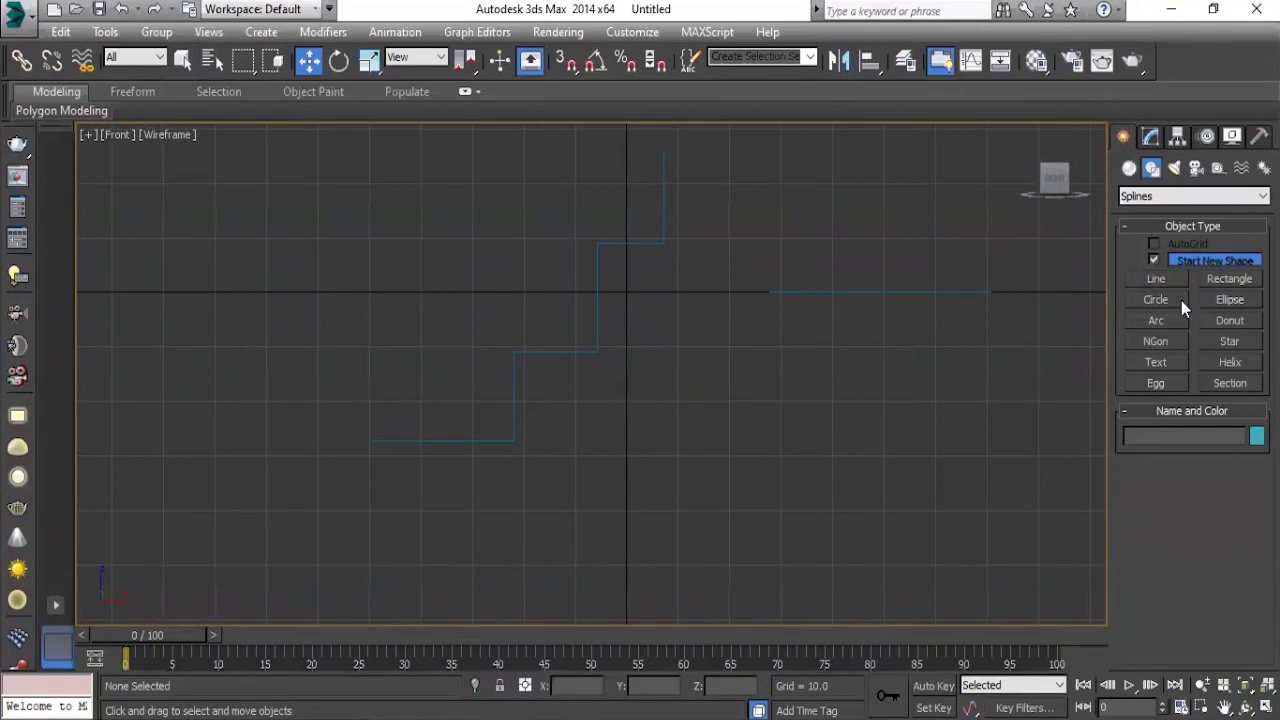
pyautogui.click(1230, 342)
pyautogui.moveTo(613, 390); pyautogui.dragTo(658, 440, button='middle')
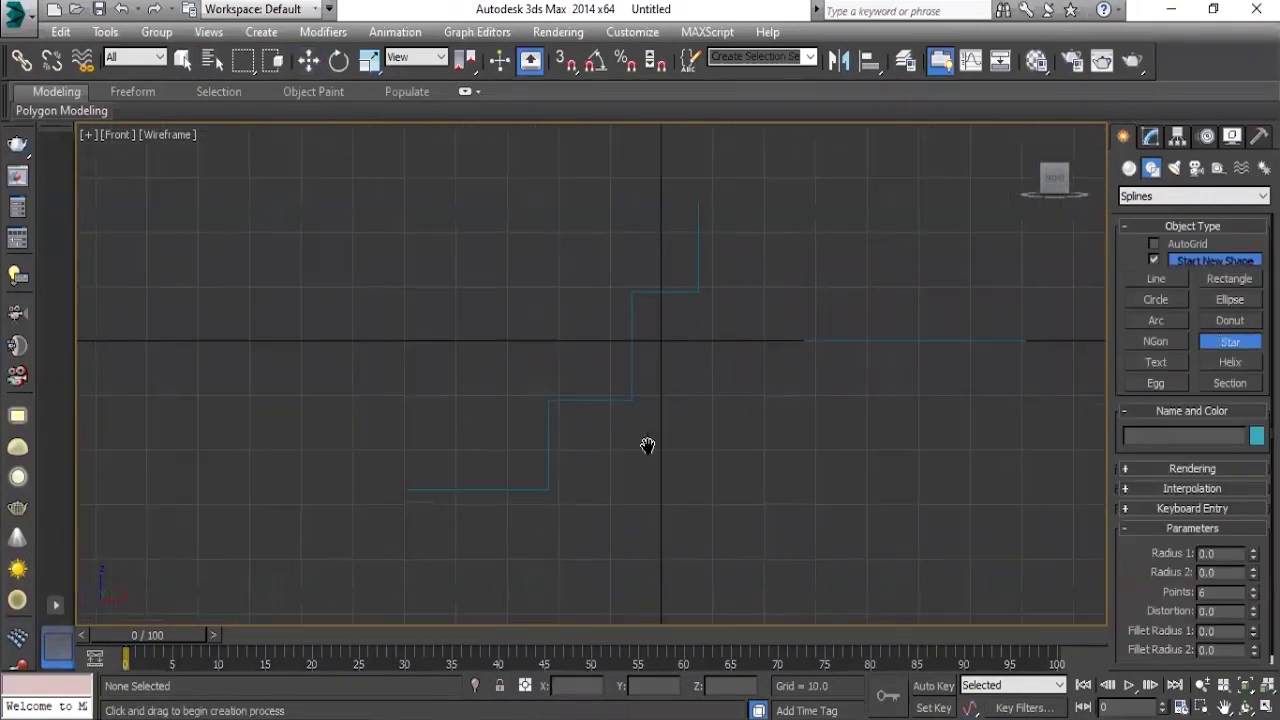
pyautogui.moveTo(429, 325); pyautogui.dragTo(468, 414)
pyautogui.click(468, 414)
pyautogui.rightClick(449, 360)
# Return to the maximised Perspective view and select the bevelled rectangle.
pyautogui.click(805, 487)
pyautogui.hotkey('alt', 'w')
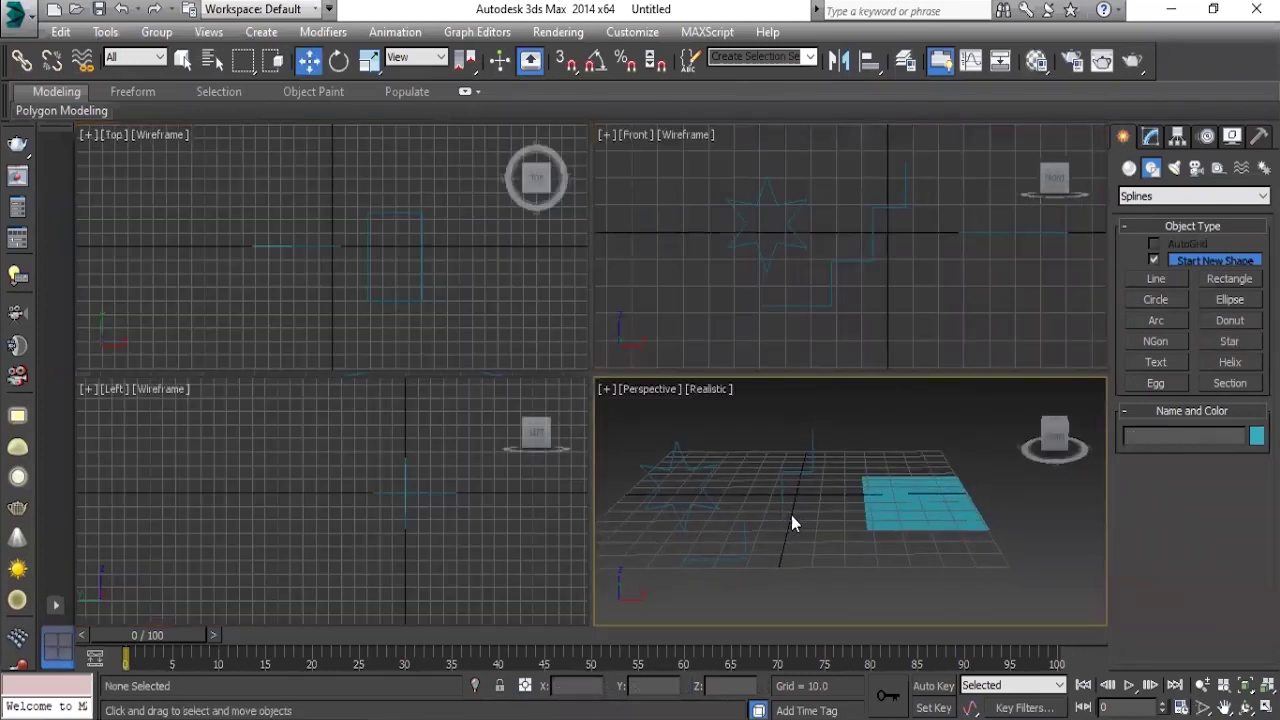
pyautogui.hotkey('alt', 'w')
pyautogui.keyDown('alt'); pyautogui.moveTo(763, 508); pyautogui.dragTo(771, 394, button='middle'); pyautogui.keyUp('alt')
pyautogui.click(771, 394)
# Set Rectangle001's Bevel Profile to use the stair-step Line001 as its profile.
pyautogui.click(1153, 137)
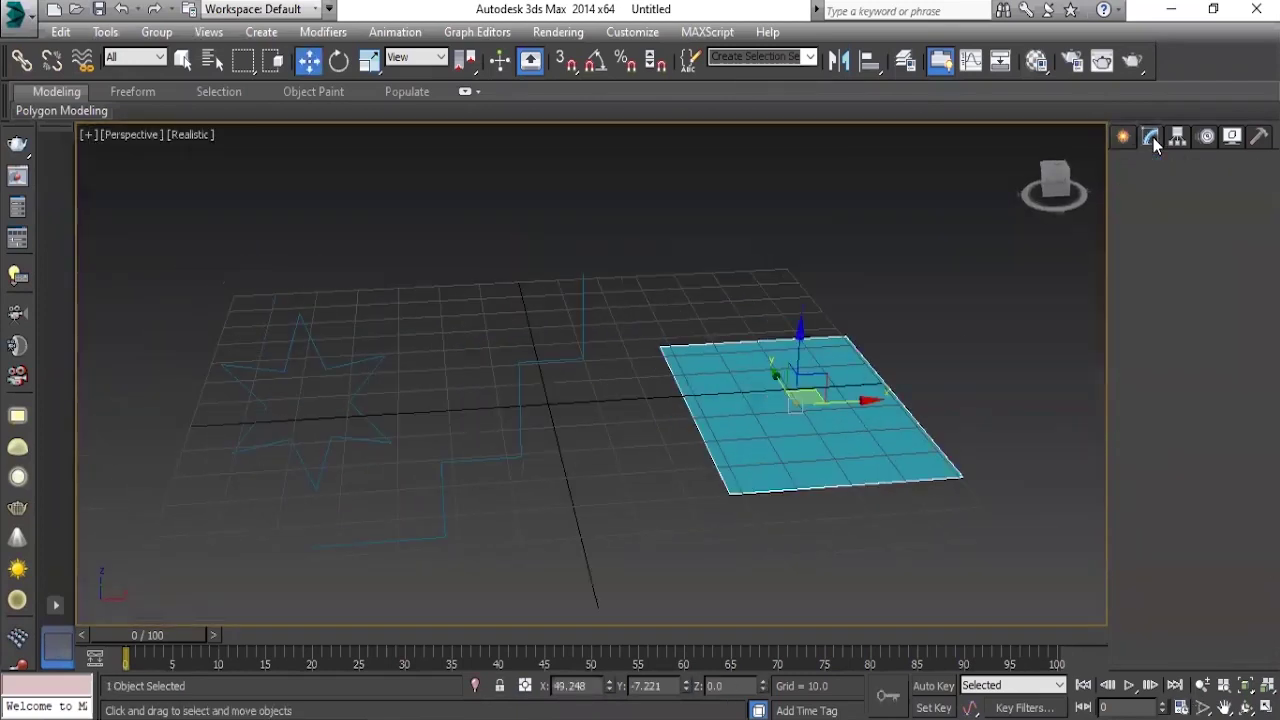
pyautogui.click(1177, 451)
pyautogui.moveTo(763, 461)
pyautogui.keyDown('alt'); pyautogui.mouseDown(button='middle')
pyautogui.moveTo(682, 468)
pyautogui.moveTo(515, 398)
pyautogui.mouseUp(button='middle'); pyautogui.keyUp('alt')
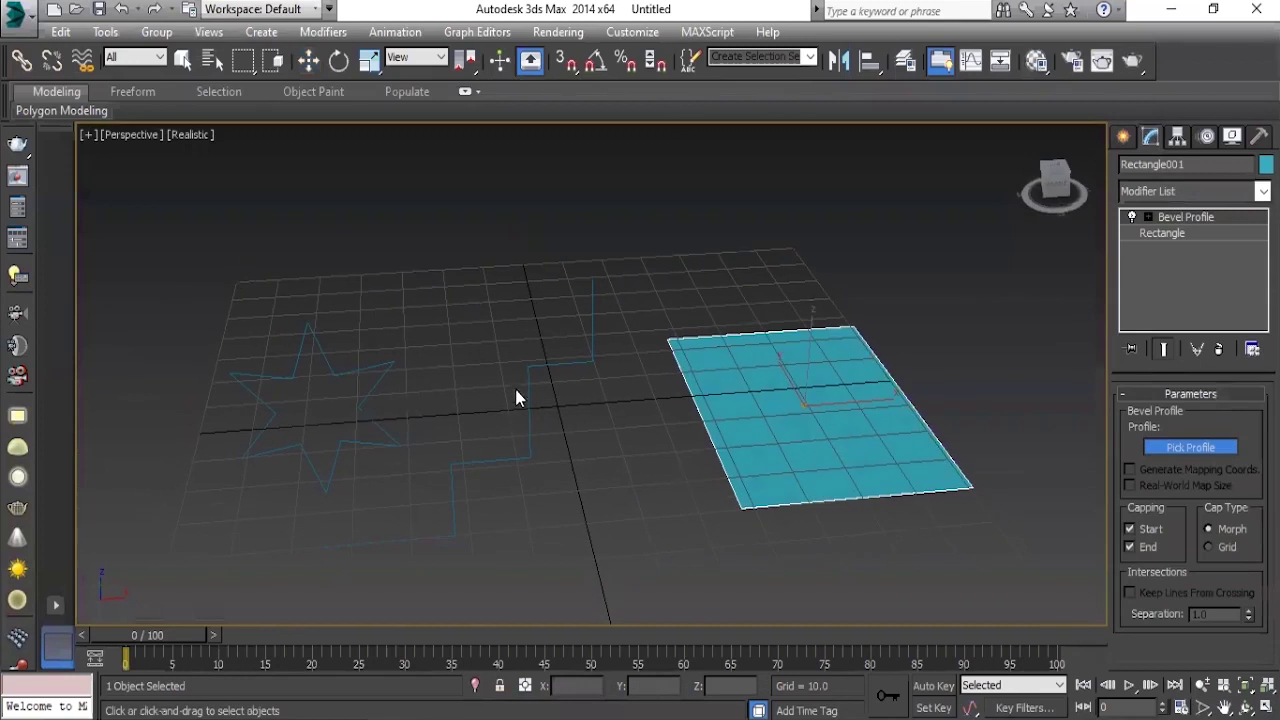
pyautogui.click(526, 374)
pyautogui.moveTo(665, 468)
pyautogui.keyDown('alt'); pyautogui.mouseDown(button='middle')
pyautogui.moveTo(668, 437)
pyautogui.moveTo(725, 487)
pyautogui.mouseUp(button='middle'); pyautogui.keyUp('alt')
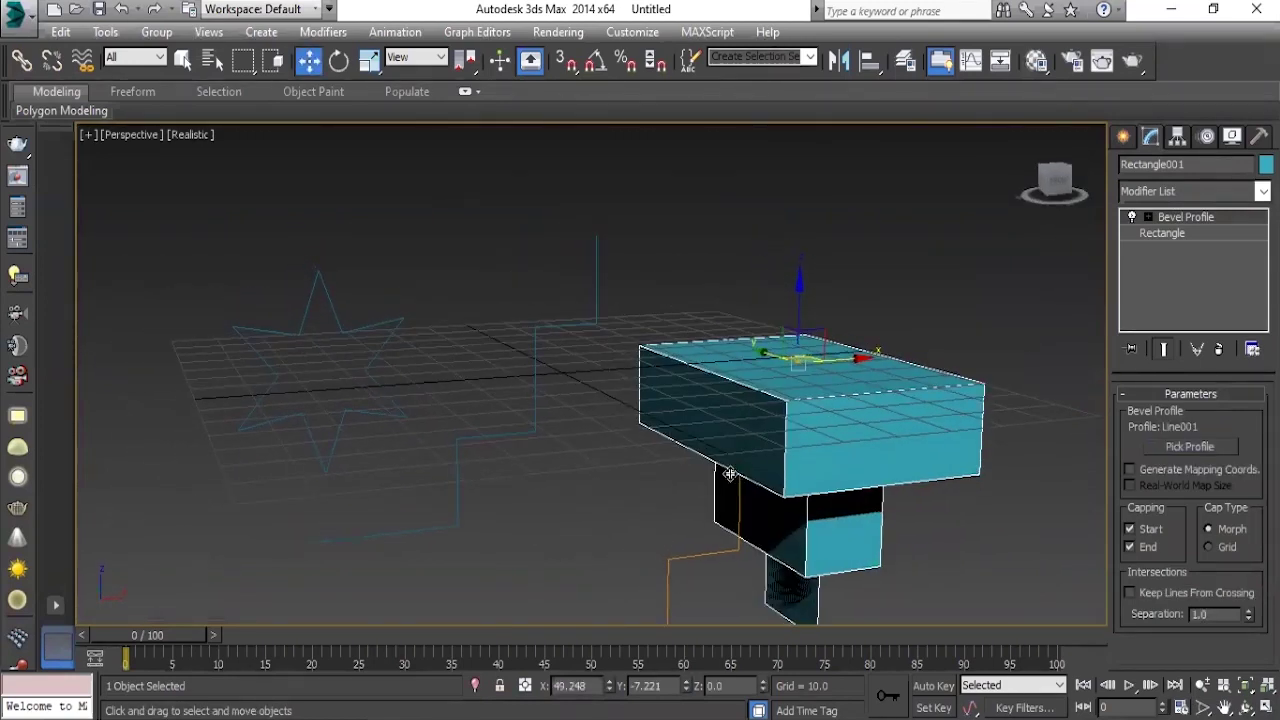
# Try Star001 as the bevel profile and inspect the result.
pyautogui.click(1175, 446)
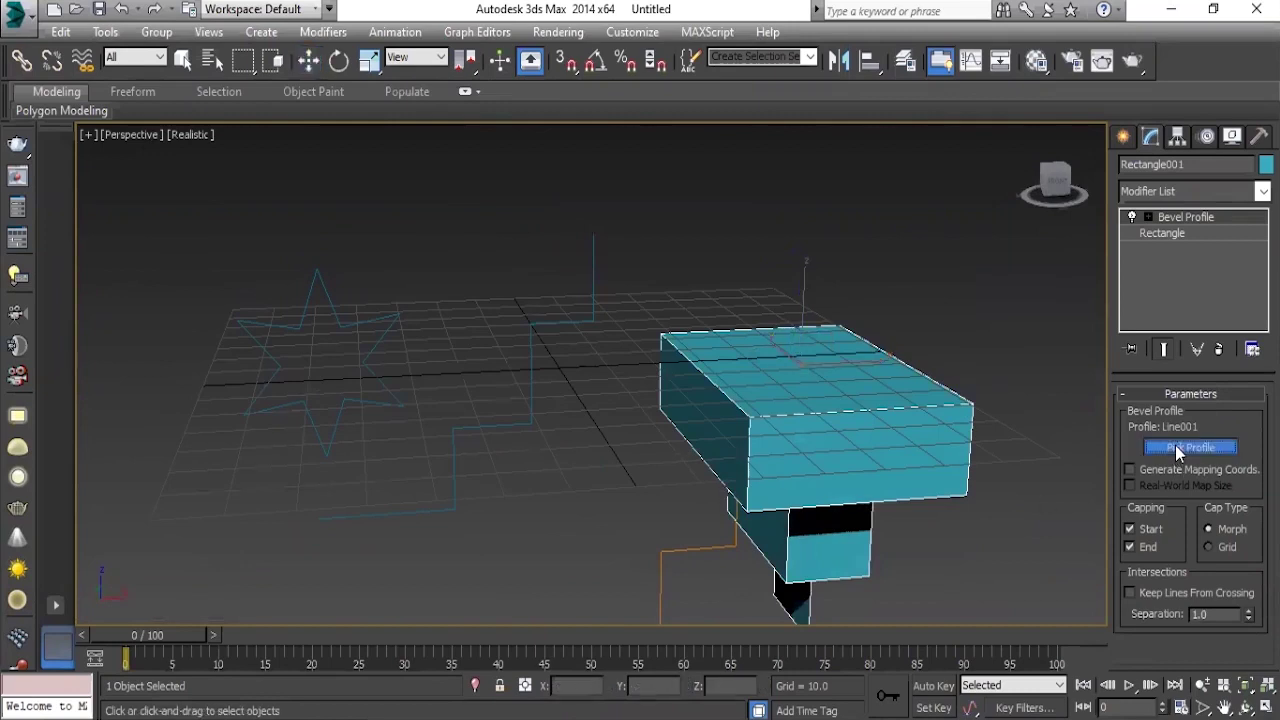
pyautogui.click(331, 316)
pyautogui.moveTo(400, 360)
pyautogui.keyDown('alt'); pyautogui.mouseDown(button='middle')
pyautogui.moveTo(600, 519)
pyautogui.moveTo(595, 533)
pyautogui.mouseUp(button='middle'); pyautogui.keyUp('alt')
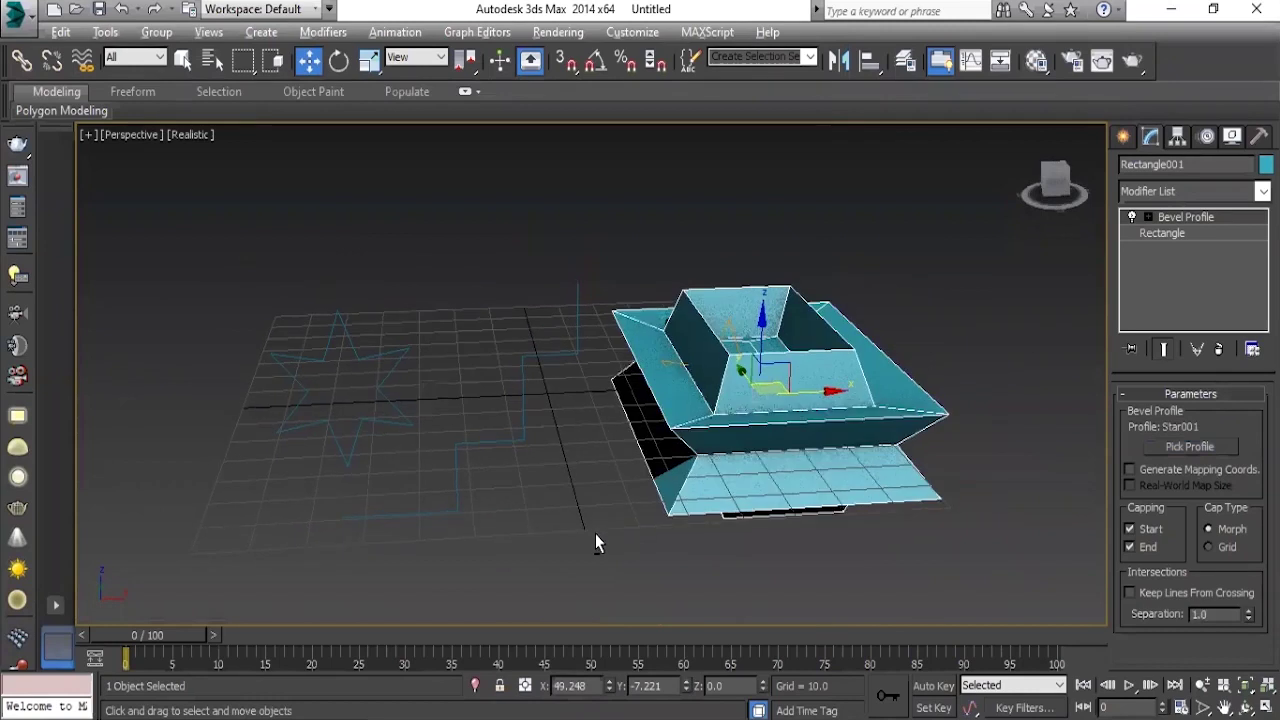
pyautogui.scroll(3, 595, 525)
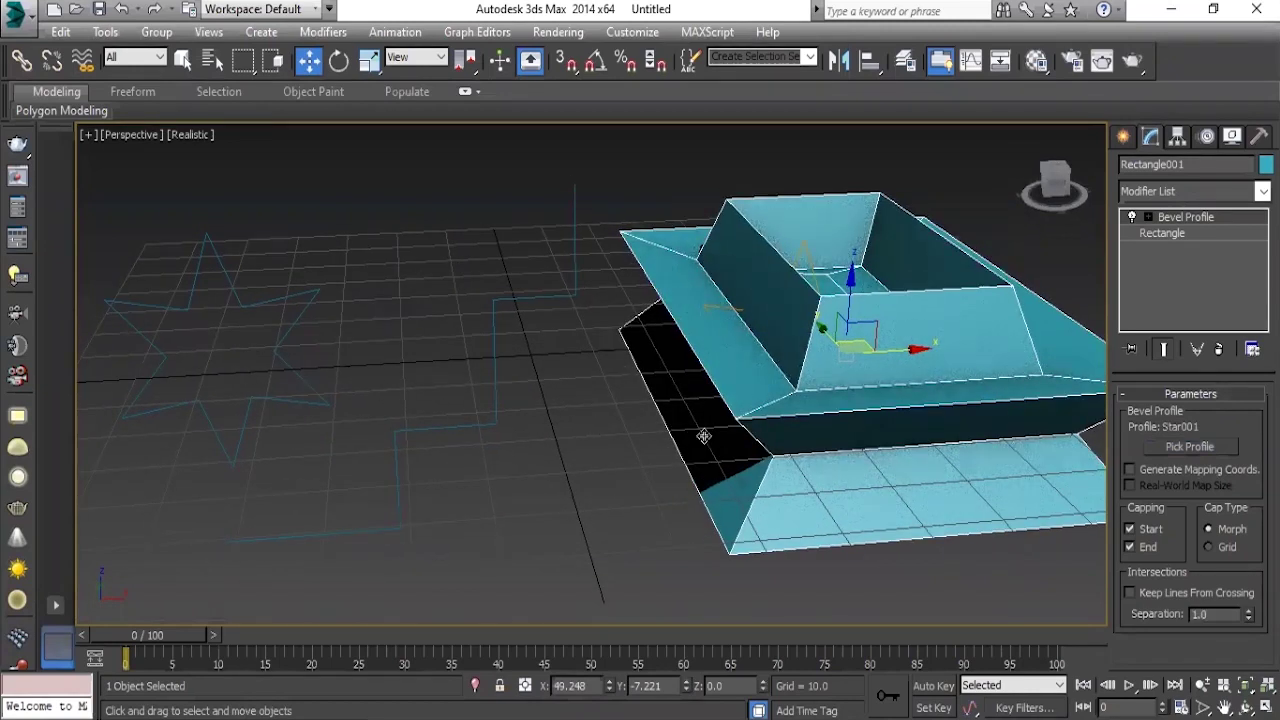
pyautogui.scroll(-3, 704, 436)
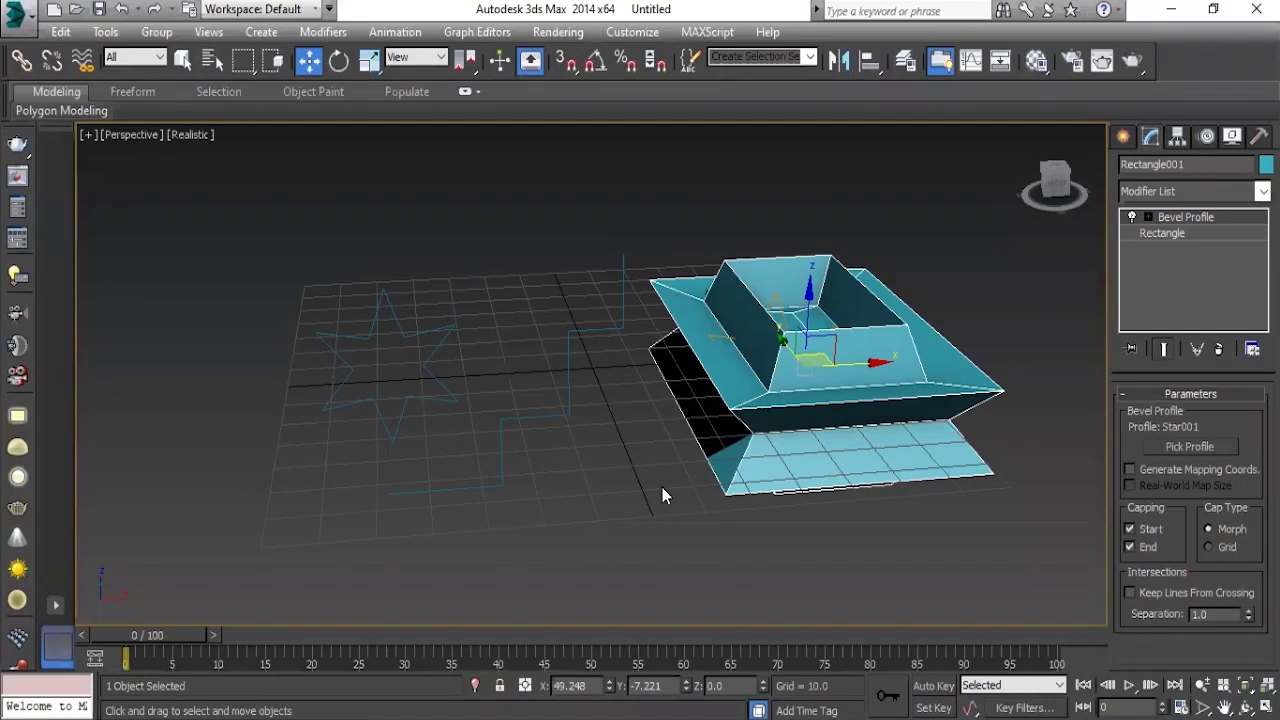
pyautogui.click(1168, 447)
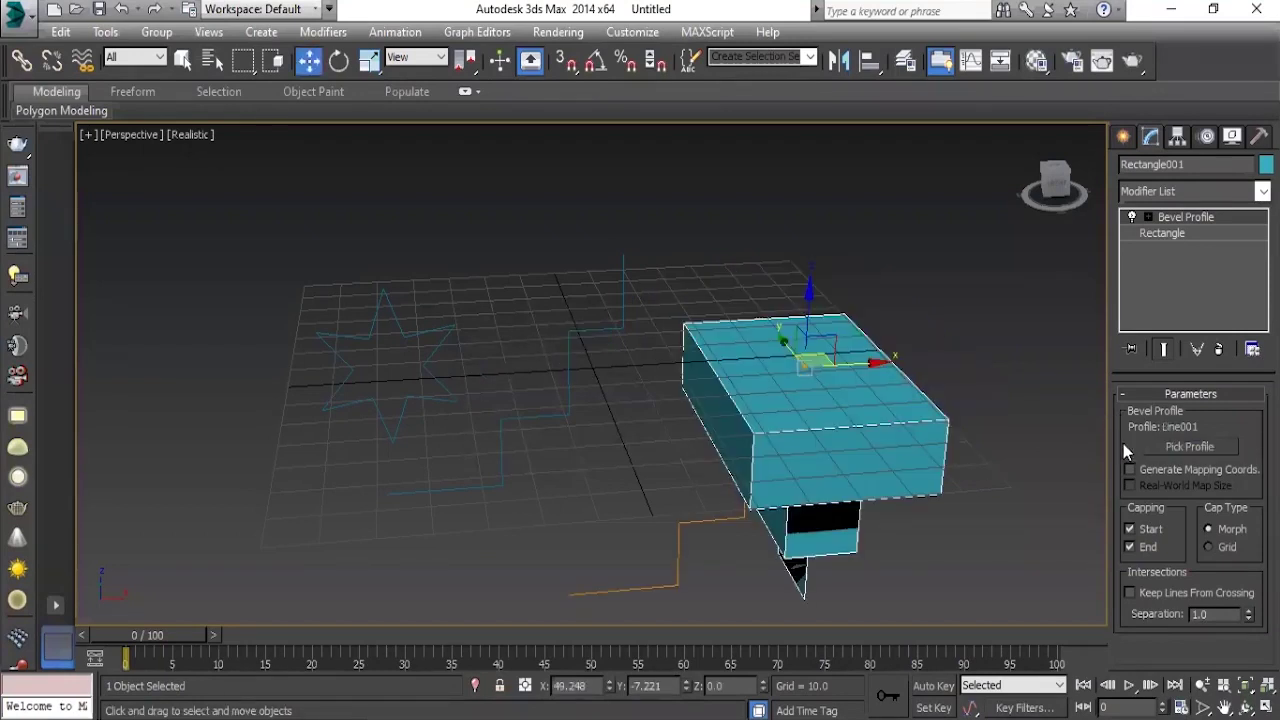
# Pick Star001 as the rectangle's bevel profile, then switch back to the Loft note.
pyautogui.click(1170, 448)
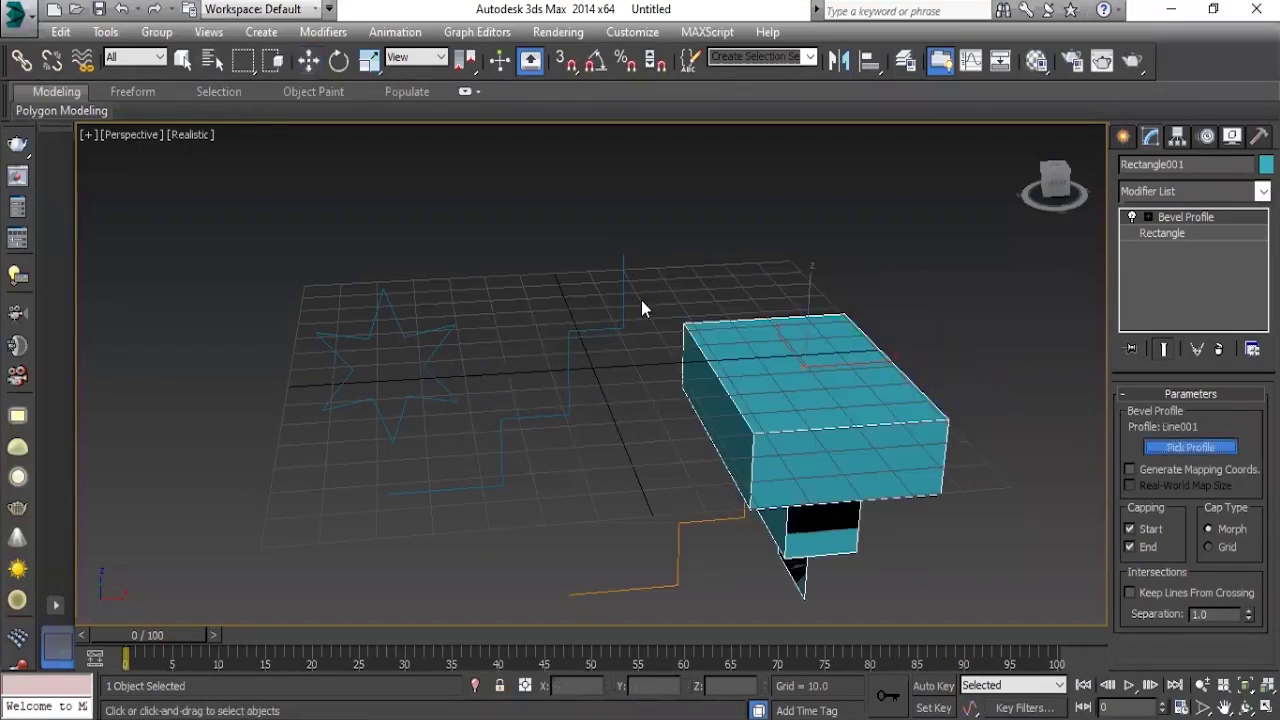
pyautogui.click(404, 335)
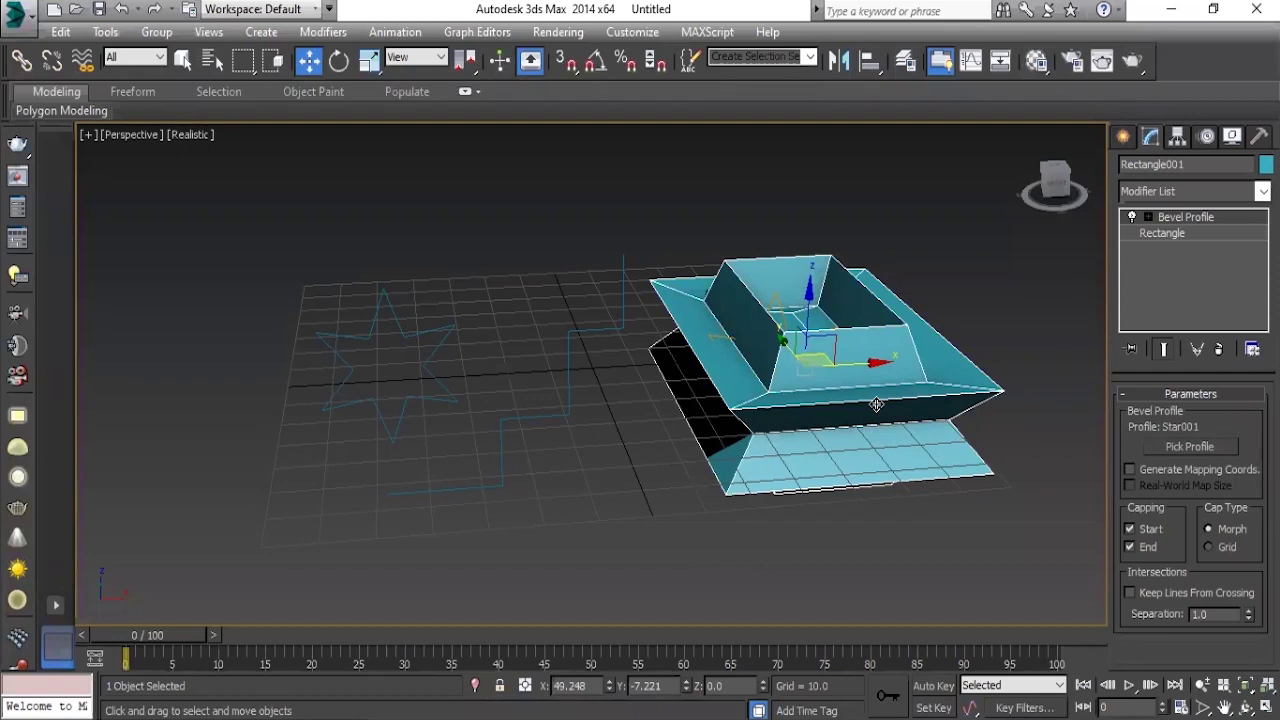
pyautogui.hotkey('alt', 'Tab')
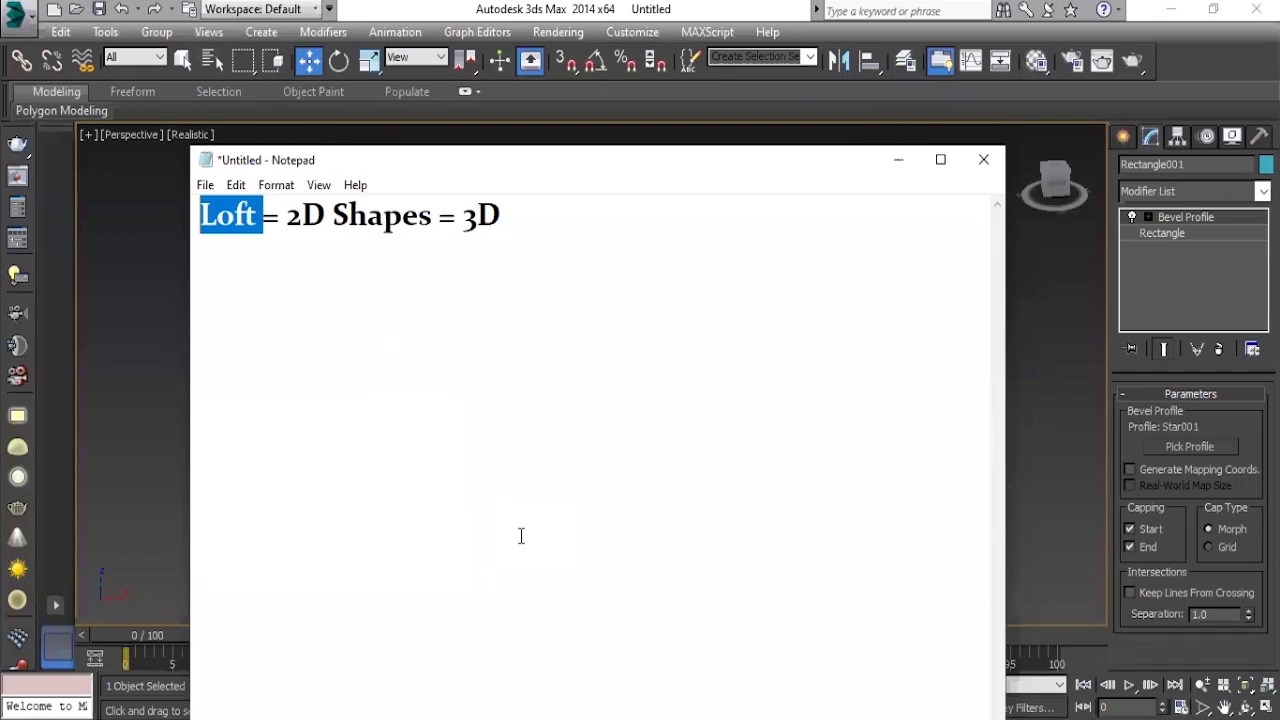
# Minimise the Notepad note and deselect the bevelled object in 3ds Max.
pyautogui.click(898, 159)
pyautogui.click(530, 290)
pyautogui.moveTo(526, 291)
pyautogui.keyDown('alt'); pyautogui.mouseDown(button='middle')
pyautogui.moveTo(188, 248)
pyautogui.moveTo(372, 303)
pyautogui.mouseUp(button='middle'); pyautogui.keyUp('alt')
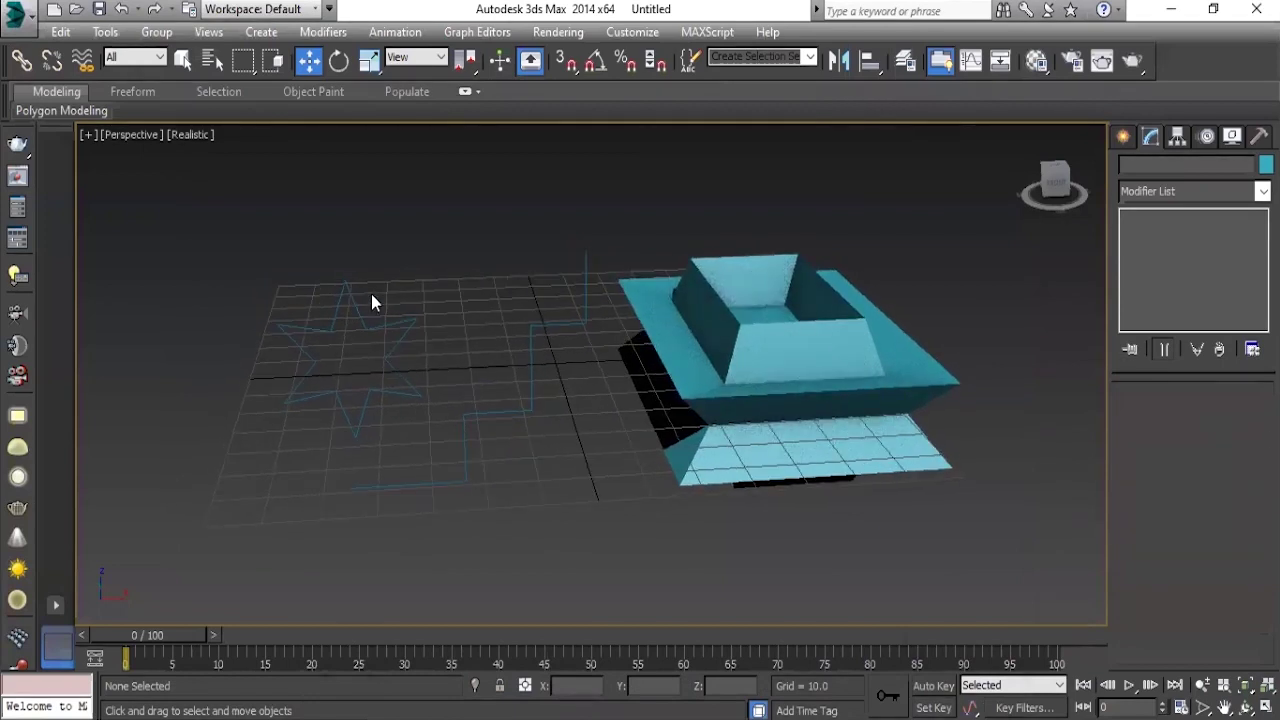
# Reset 3ds Max to an empty scene, discarding unsaved changes.
pyautogui.click(17, 12)
pyautogui.click(40, 106)
pyautogui.click(611, 403)
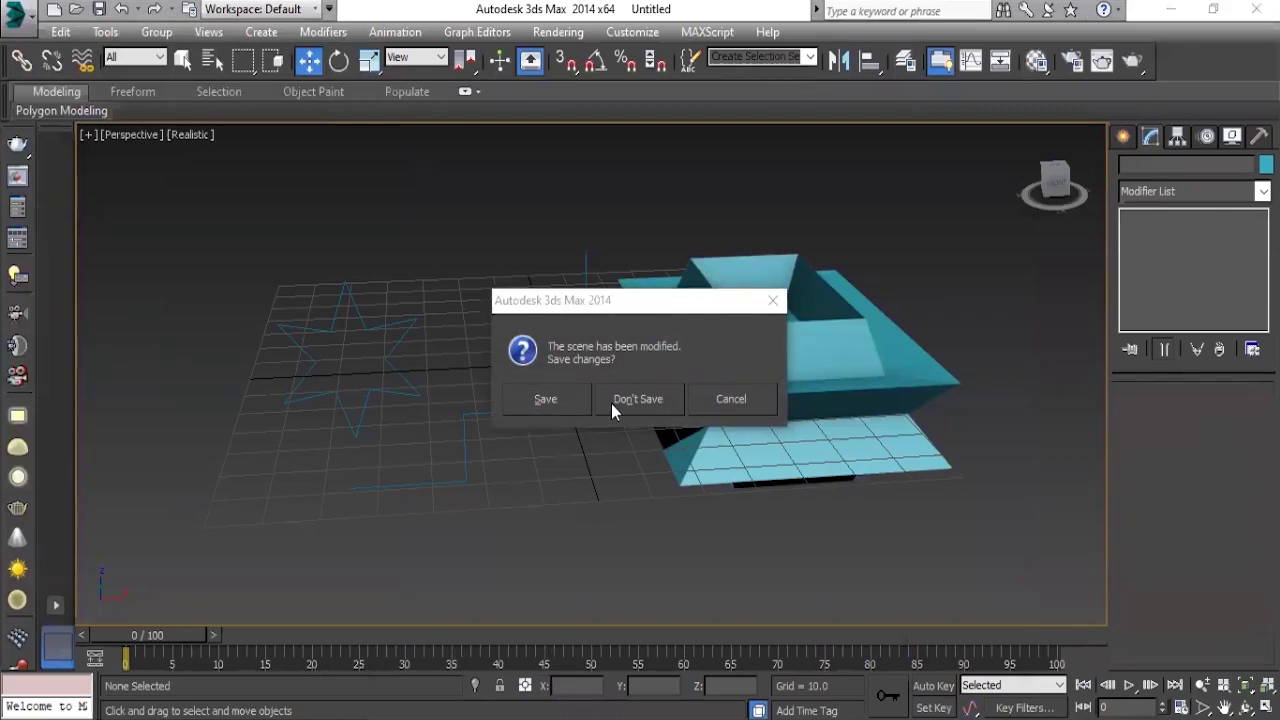
pyautogui.click(603, 400)
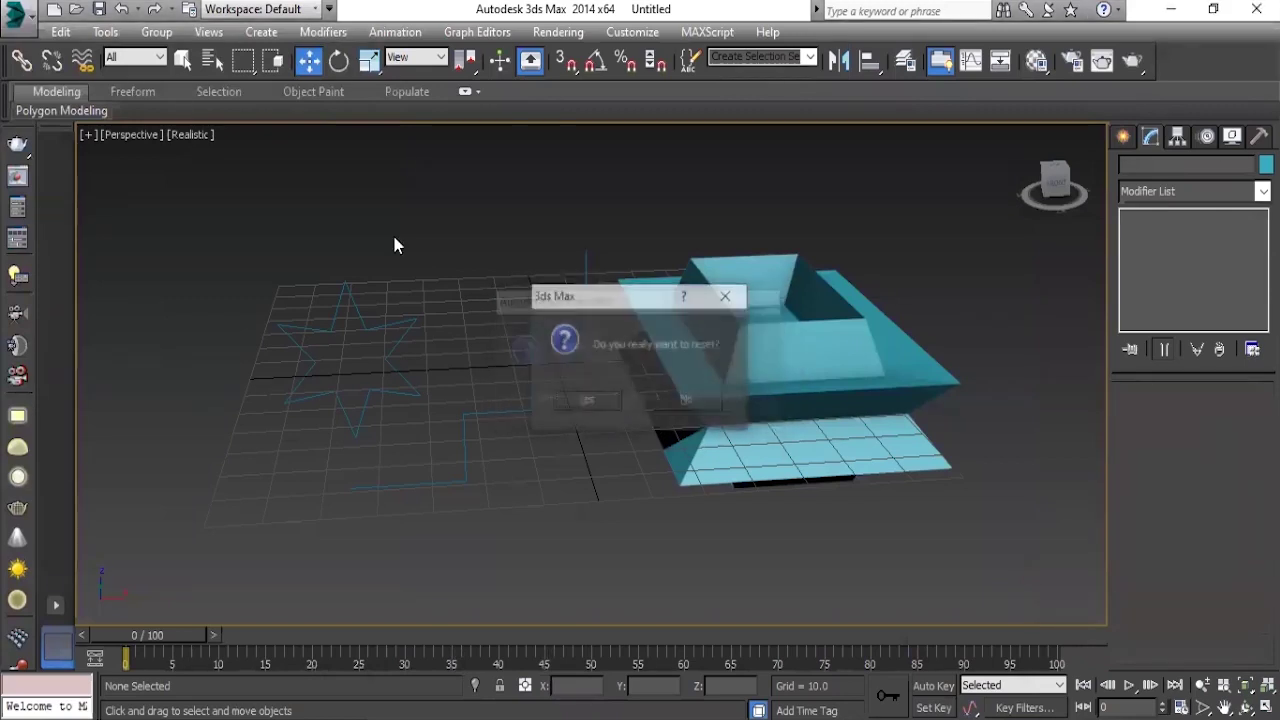
pyautogui.click(590, 405)
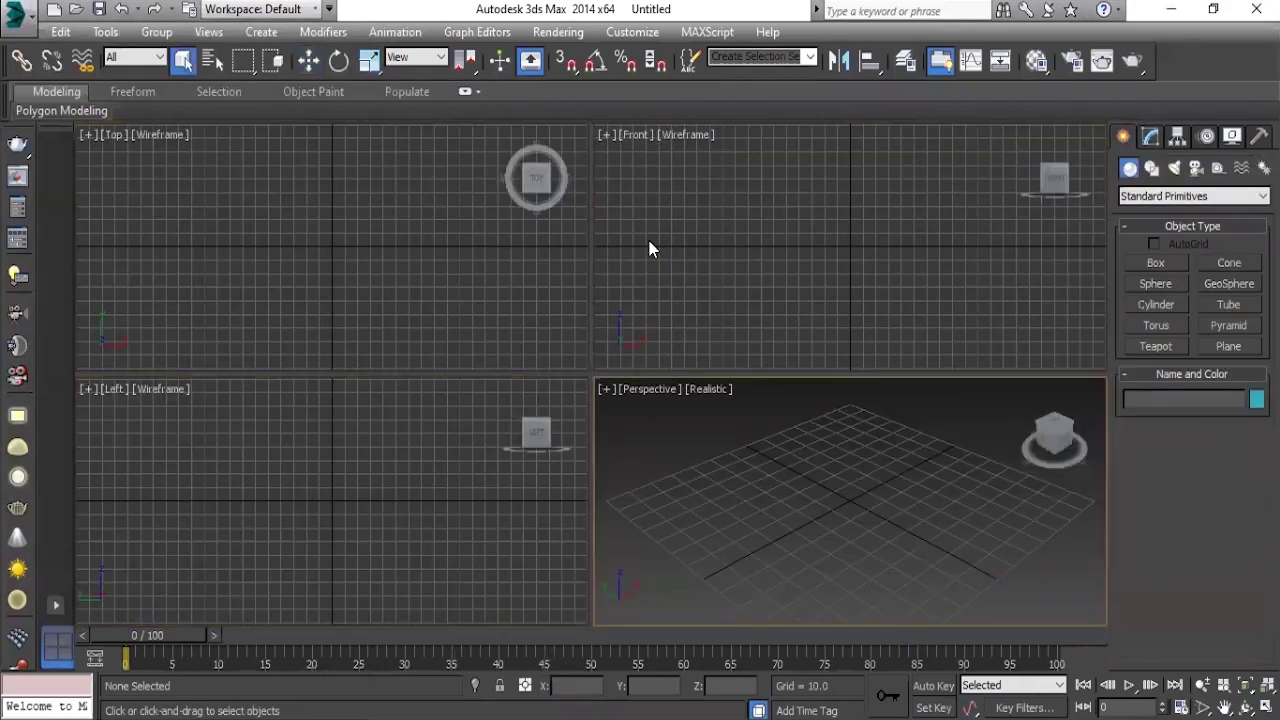
# Maximize and orbit the empty Perspective view, then restore the four-viewport layout.
pyautogui.click(842, 529)
pyautogui.hotkey('alt', 'w')
pyautogui.keyDown('alt'); pyautogui.moveTo(641, 397); pyautogui.dragTo(659, 431, button='middle'); pyautogui.keyUp('alt')
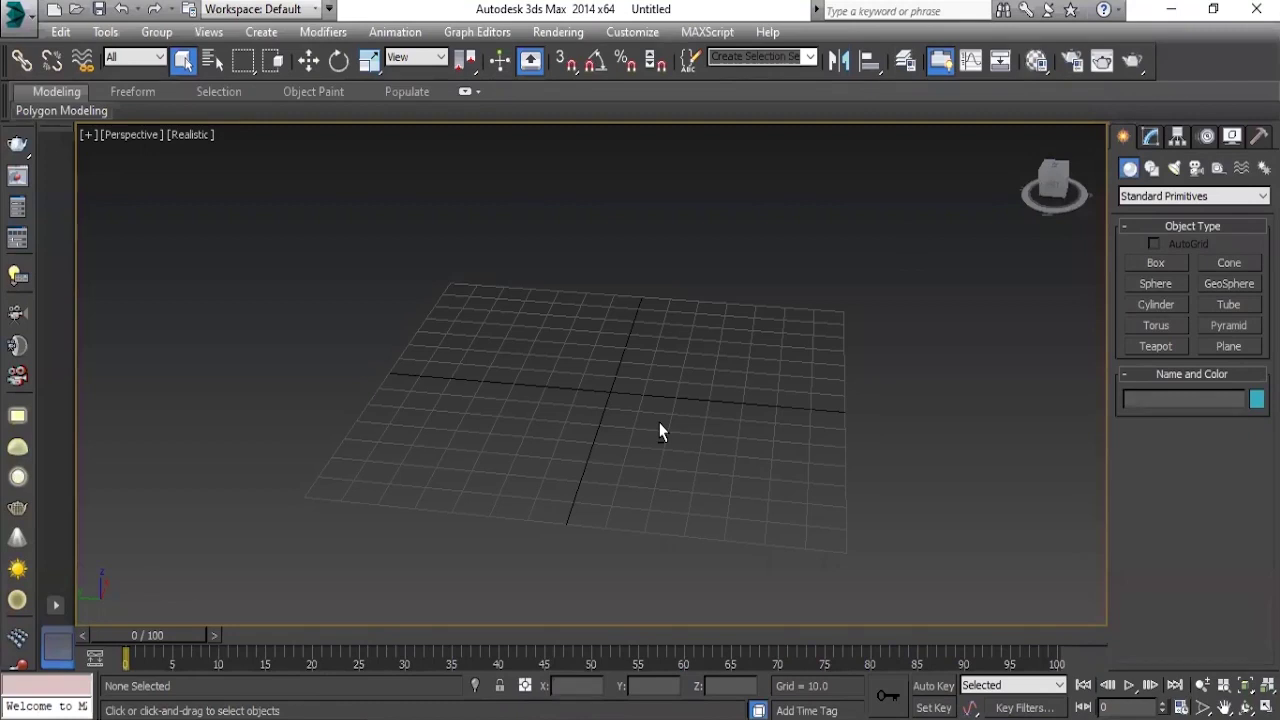
pyautogui.moveTo(674, 389)
pyautogui.keyDown('alt'); pyautogui.mouseDown(button='middle')
pyautogui.moveTo(654, 443)
pyautogui.moveTo(534, 363)
pyautogui.moveTo(569, 339)
pyautogui.moveTo(568, 322)
pyautogui.moveTo(643, 322)
pyautogui.moveTo(586, 366)
pyautogui.mouseUp(button='middle'); pyautogui.keyUp('alt')
pyautogui.hotkey('alt', 'w')
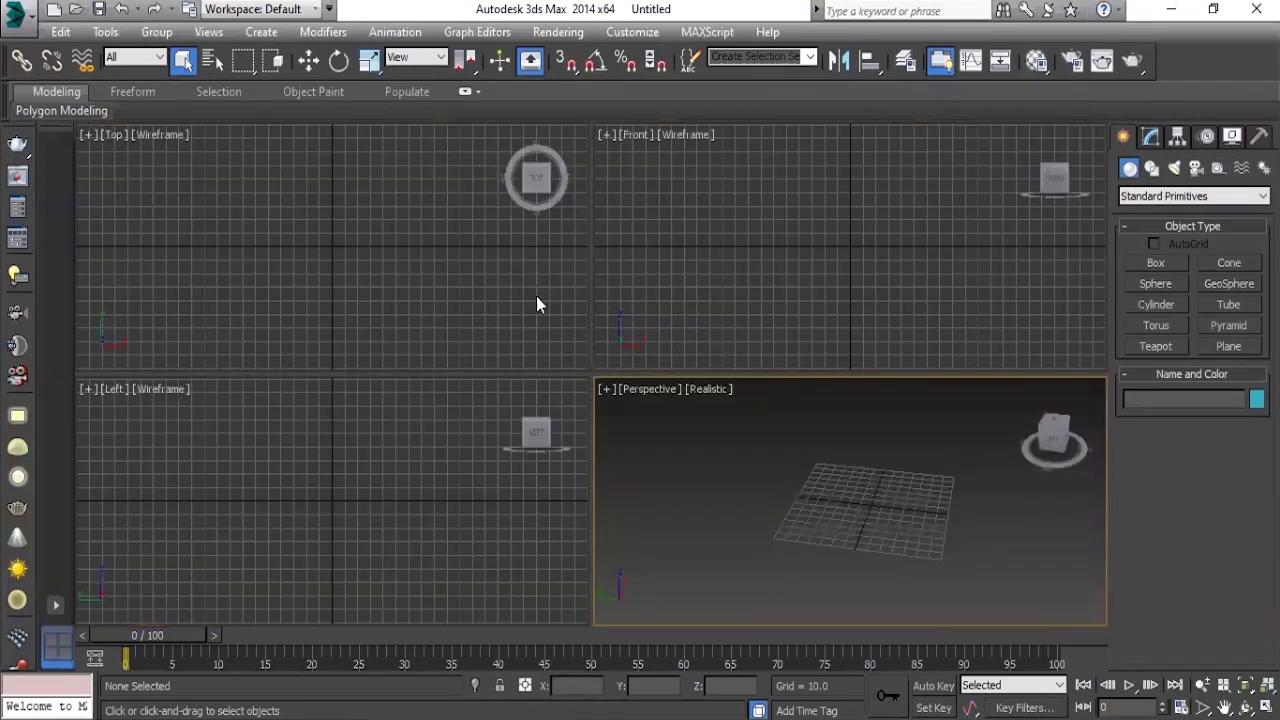
# Make the Top viewport active and maximize it with Alt+W.
pyautogui.click(277, 251)
pyautogui.hotkey('alt', 'w')
pyautogui.moveTo(403, 280); pyautogui.dragTo(454, 317, button='middle')
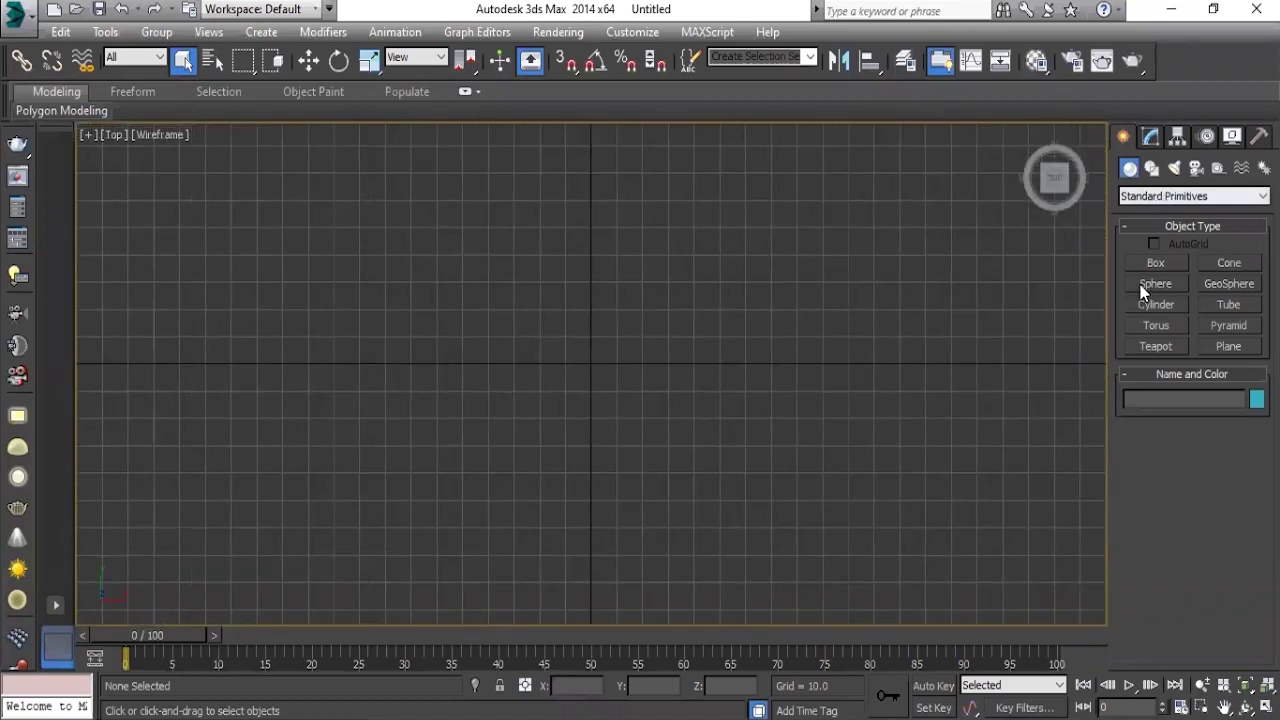
# Draw a straight vertical Line spline from near the bottom edge to the top of the Top view.
pyautogui.click(1152, 168)
pyautogui.click(1158, 280)
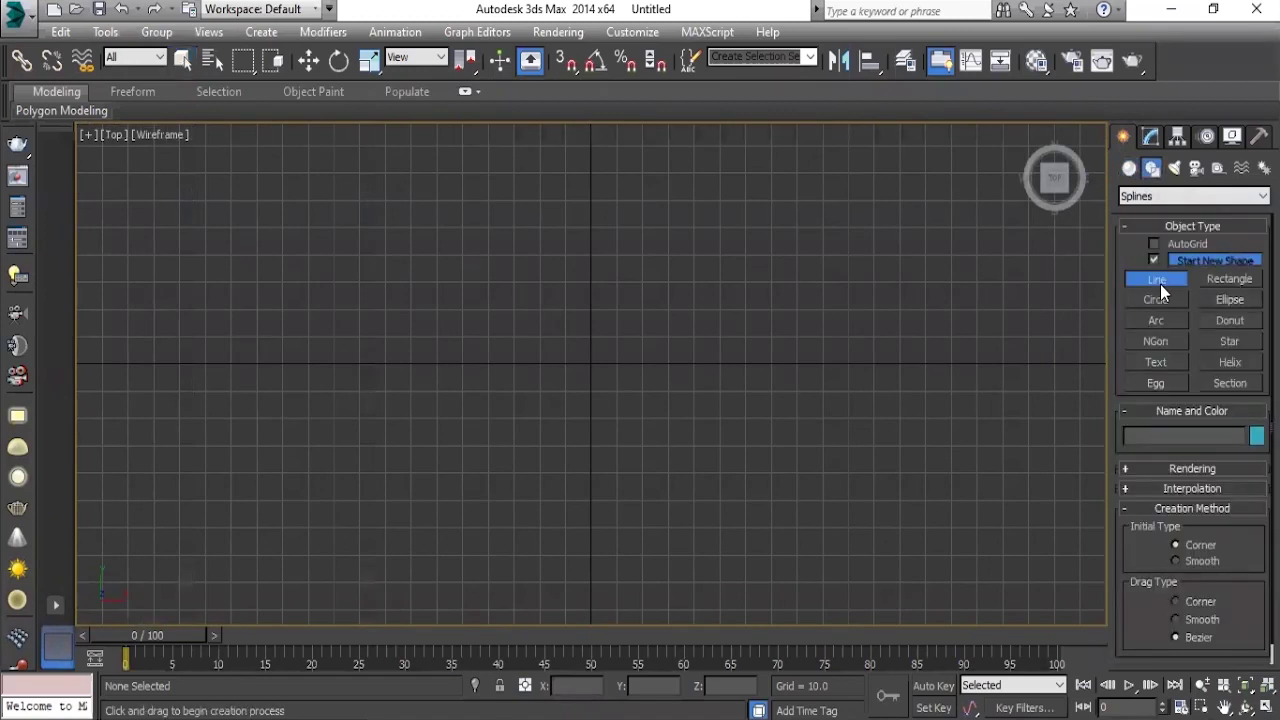
pyautogui.scroll(-2, 577, 447)
pyautogui.scroll(-1, 593, 440)
pyautogui.scroll(-2, 604, 436)
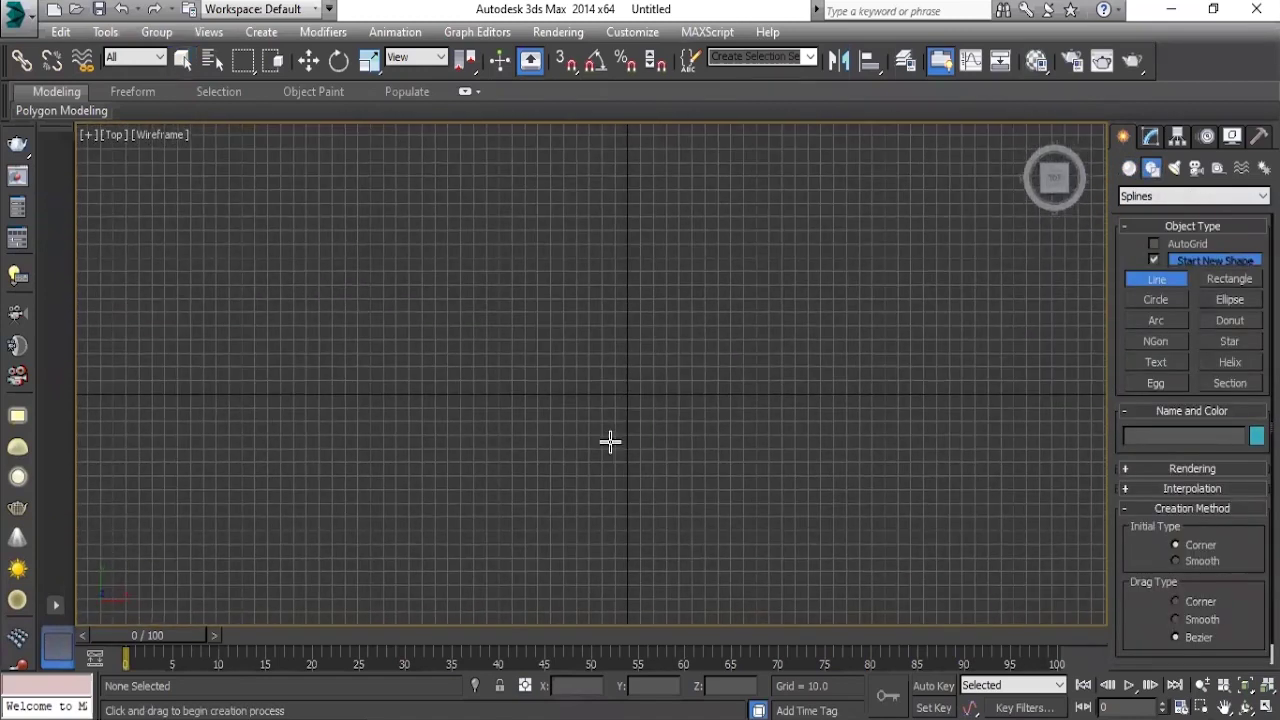
pyautogui.scroll(2, 497, 352)
pyautogui.scroll(1, 495, 358)
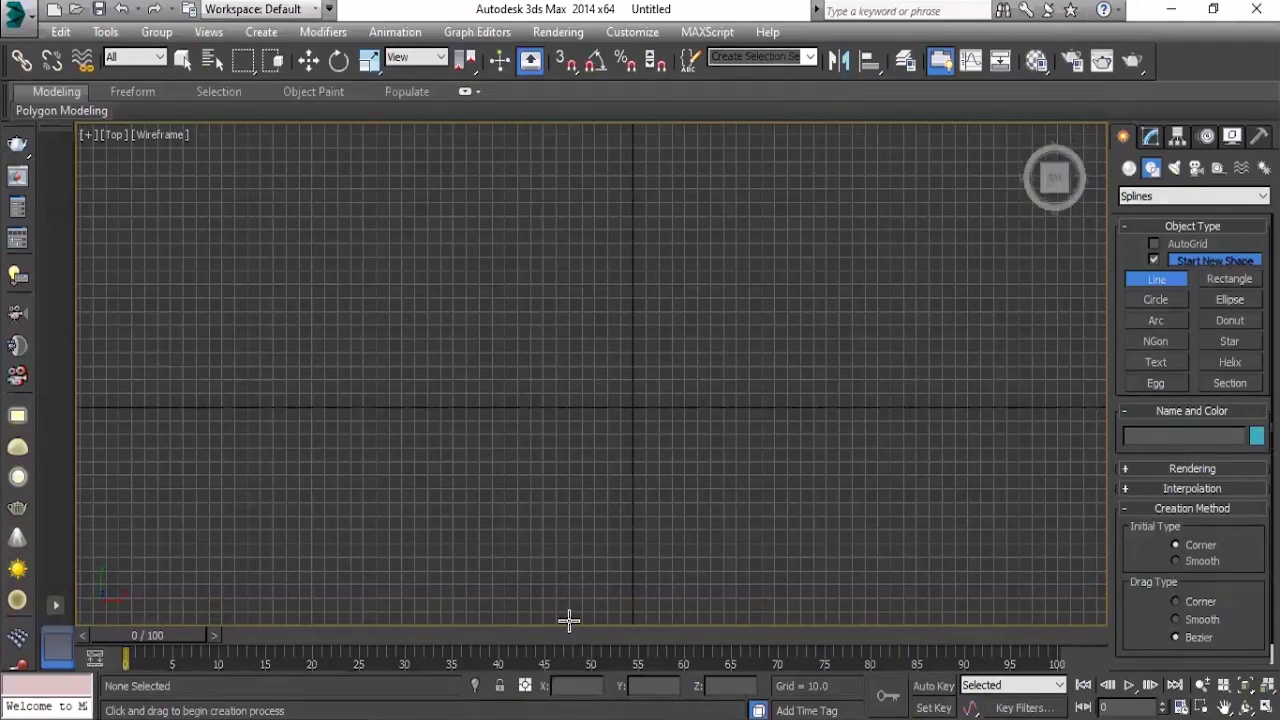
pyautogui.click(620, 618)
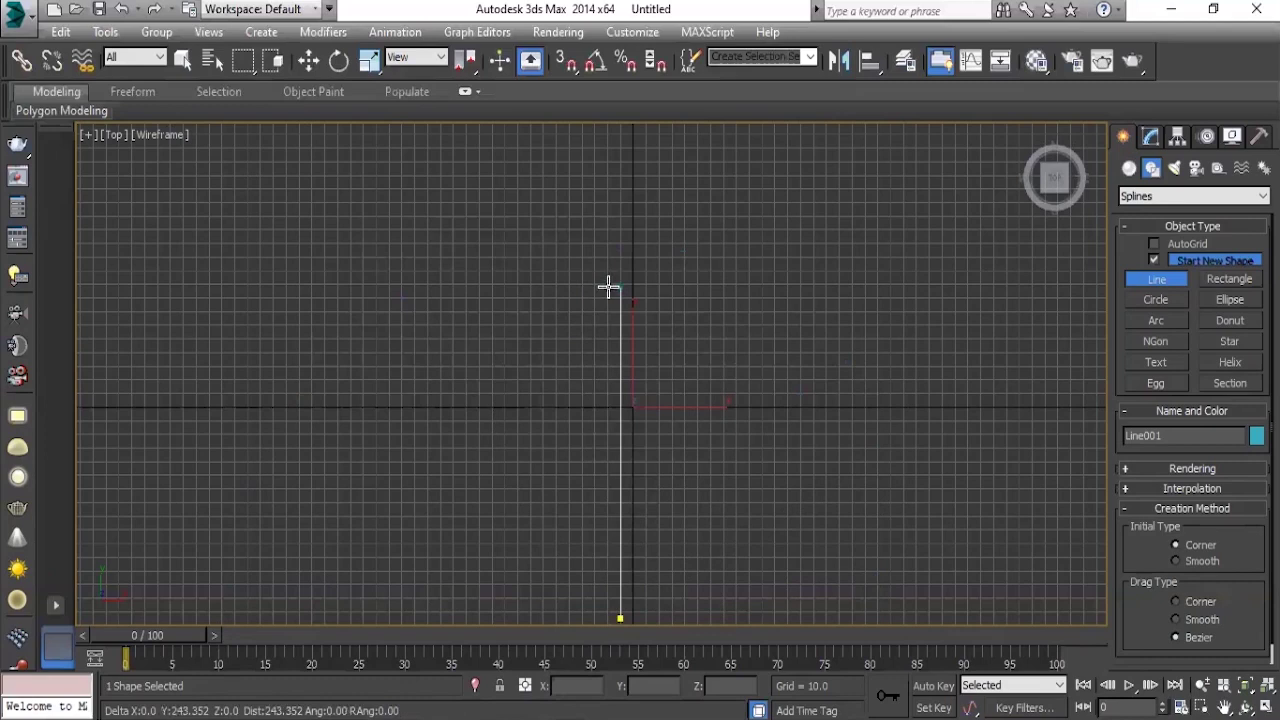
pyautogui.click(660, 154)
pyautogui.rightClick(790, 278)
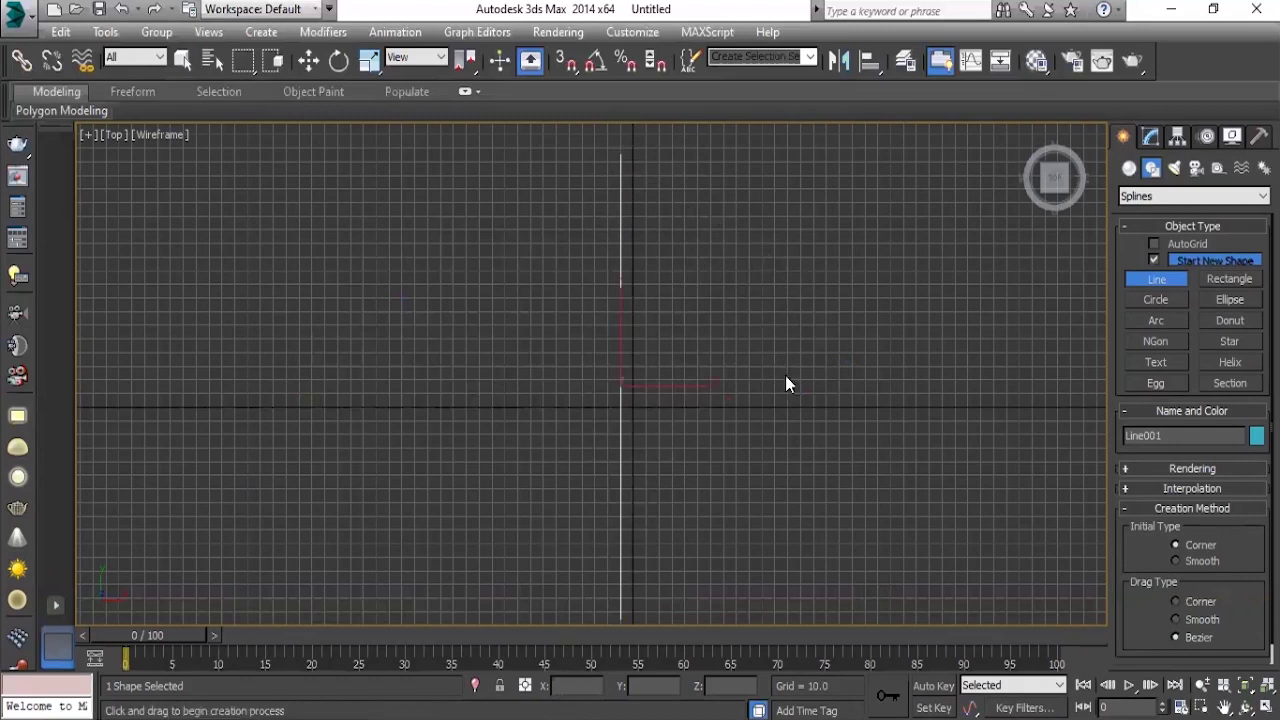
# Recentre the Top view on Line001 and deselect it.
pyautogui.hotkey('ctrl', 'z')
pyautogui.hotkey('ctrl', 'y')
pyautogui.moveTo(660, 499); pyautogui.dragTo(660, 473, button='middle')
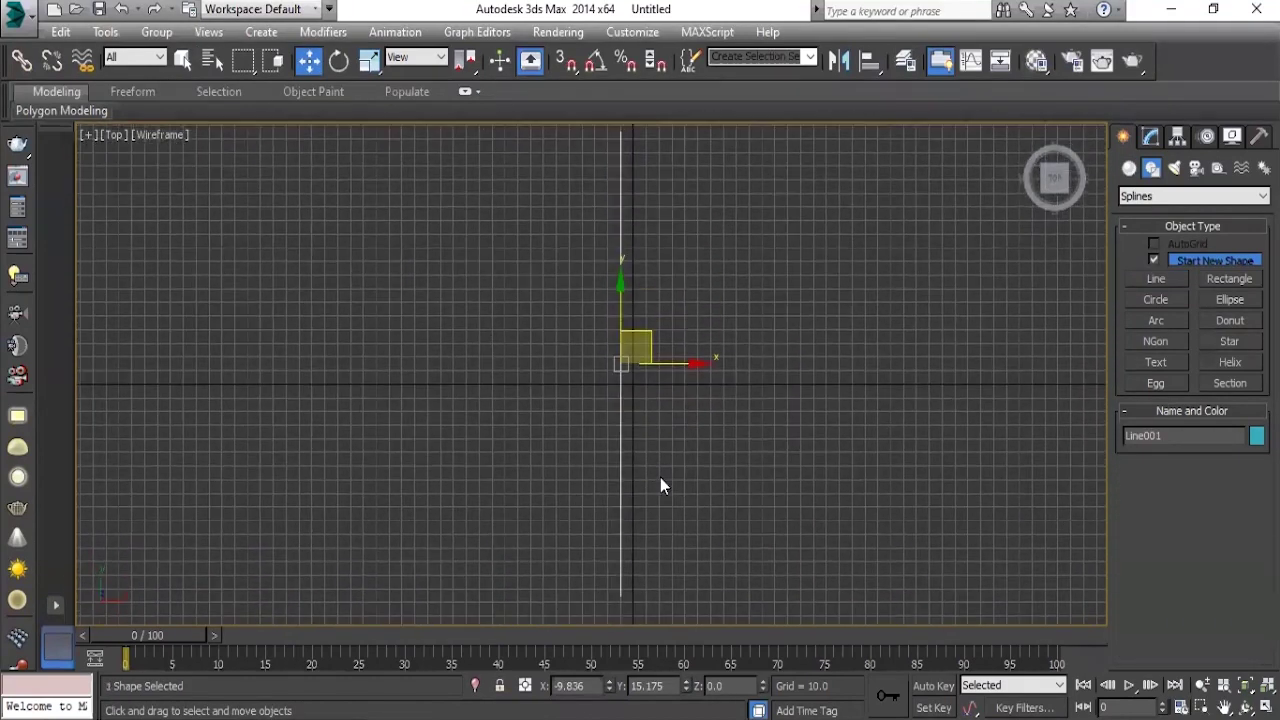
pyautogui.scroll(2, 660, 482)
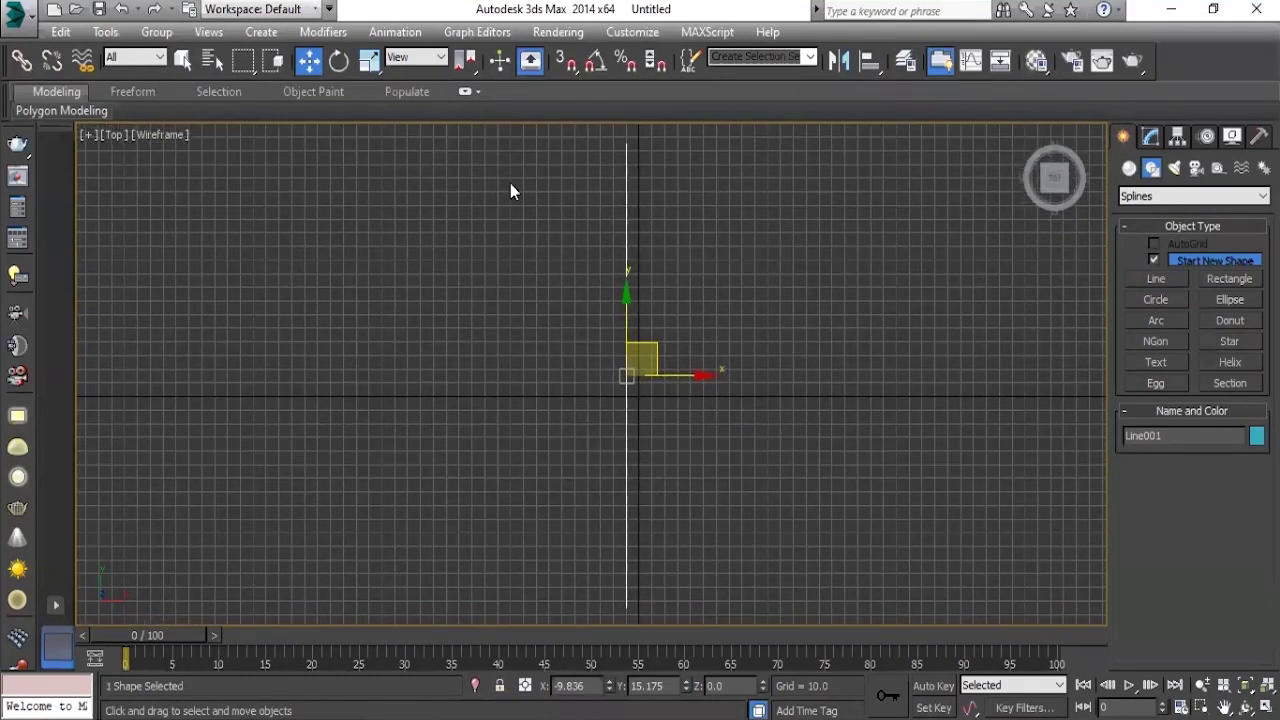
pyautogui.moveTo(629, 286); pyautogui.dragTo(689, 331, button='middle')
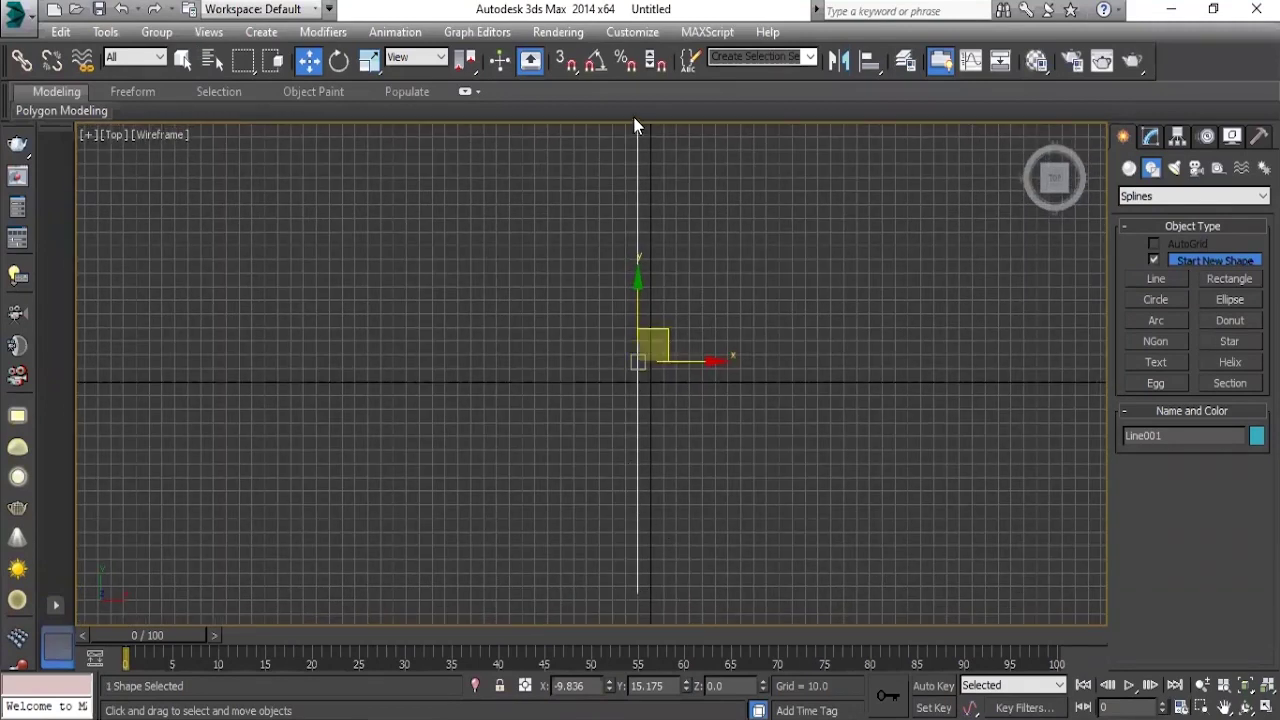
pyautogui.moveTo(718, 425)
pyautogui.mouseDown(button='middle')
pyautogui.moveTo(699, 431)
pyautogui.moveTo(723, 445)
pyautogui.mouseUp(button='middle')
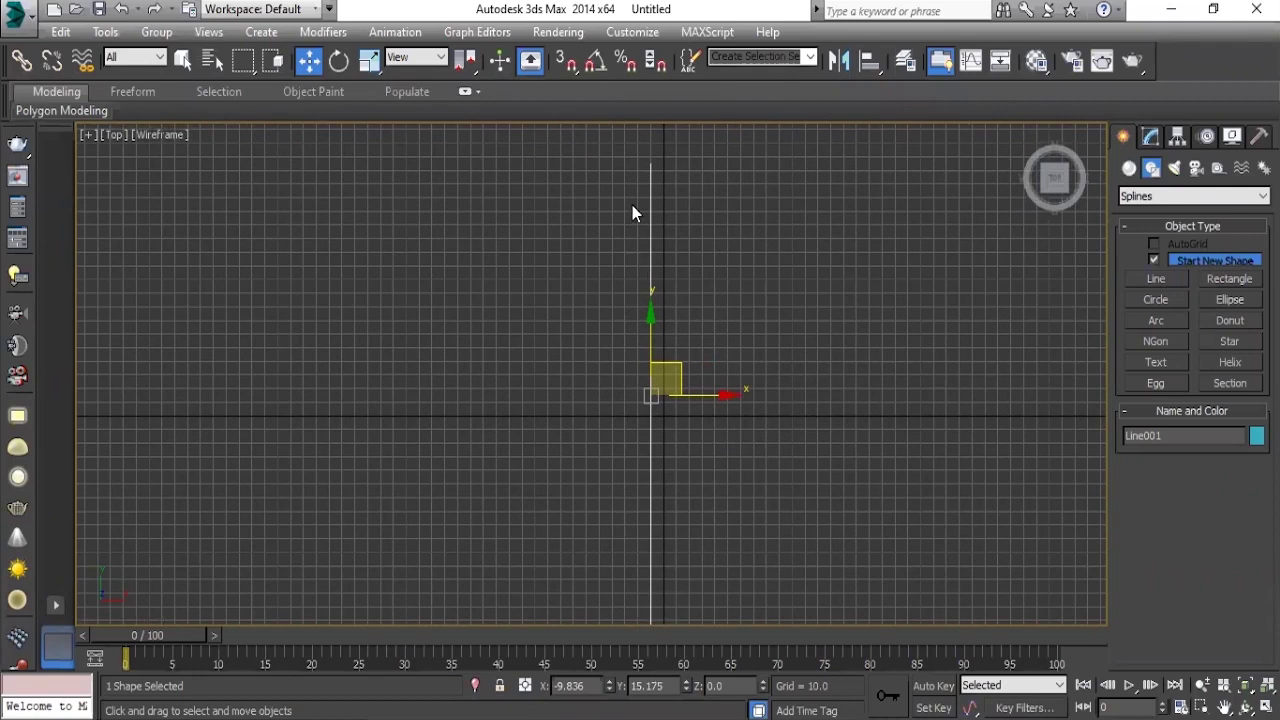
pyautogui.scroll(-2, 632, 210)
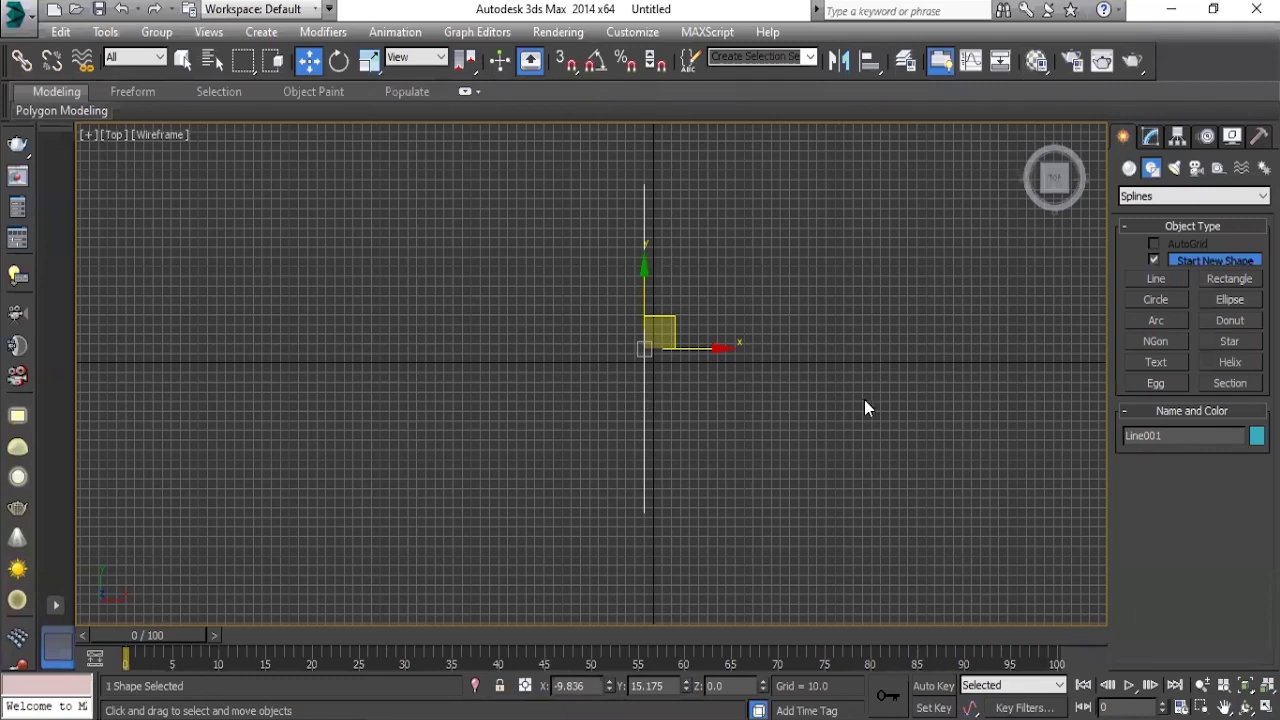
pyautogui.click(657, 529)
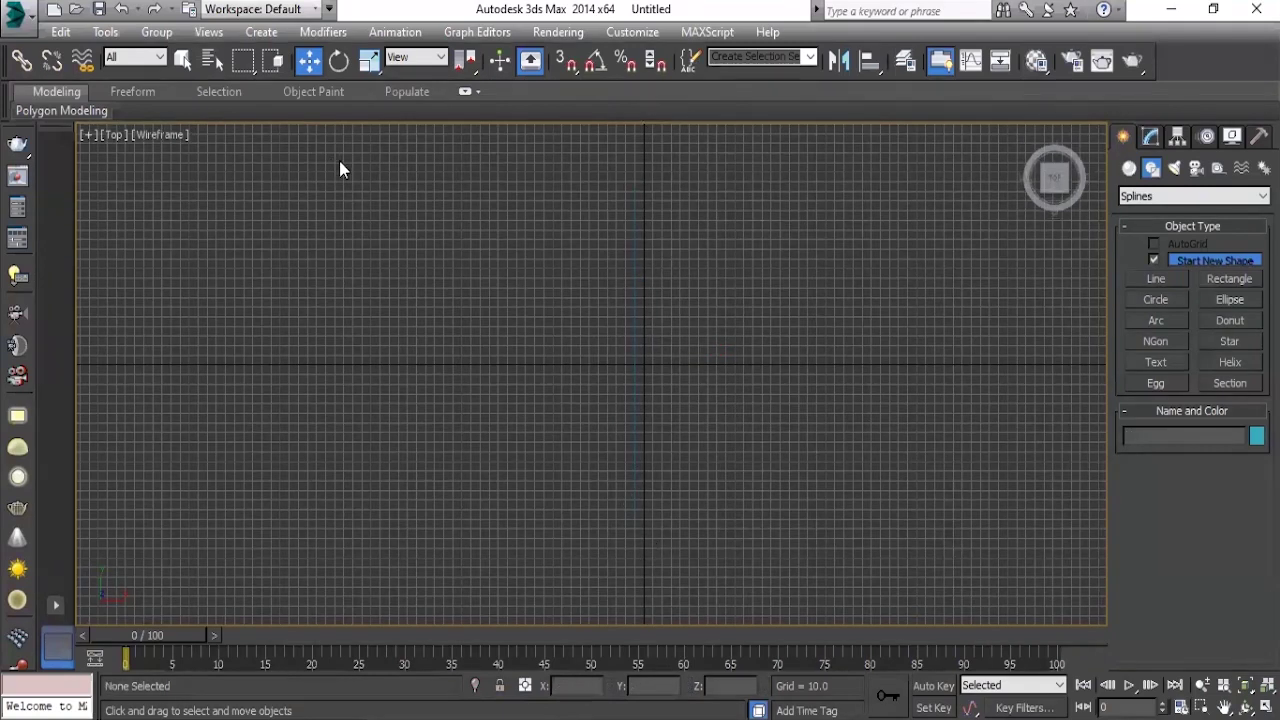
# Turn off the grid with G and change the maximized viewport to Front with F.
pyautogui.press('g')
pyautogui.moveTo(482, 262); pyautogui.dragTo(565, 268, button='middle')
pyautogui.scroll(-1, 620, 429)
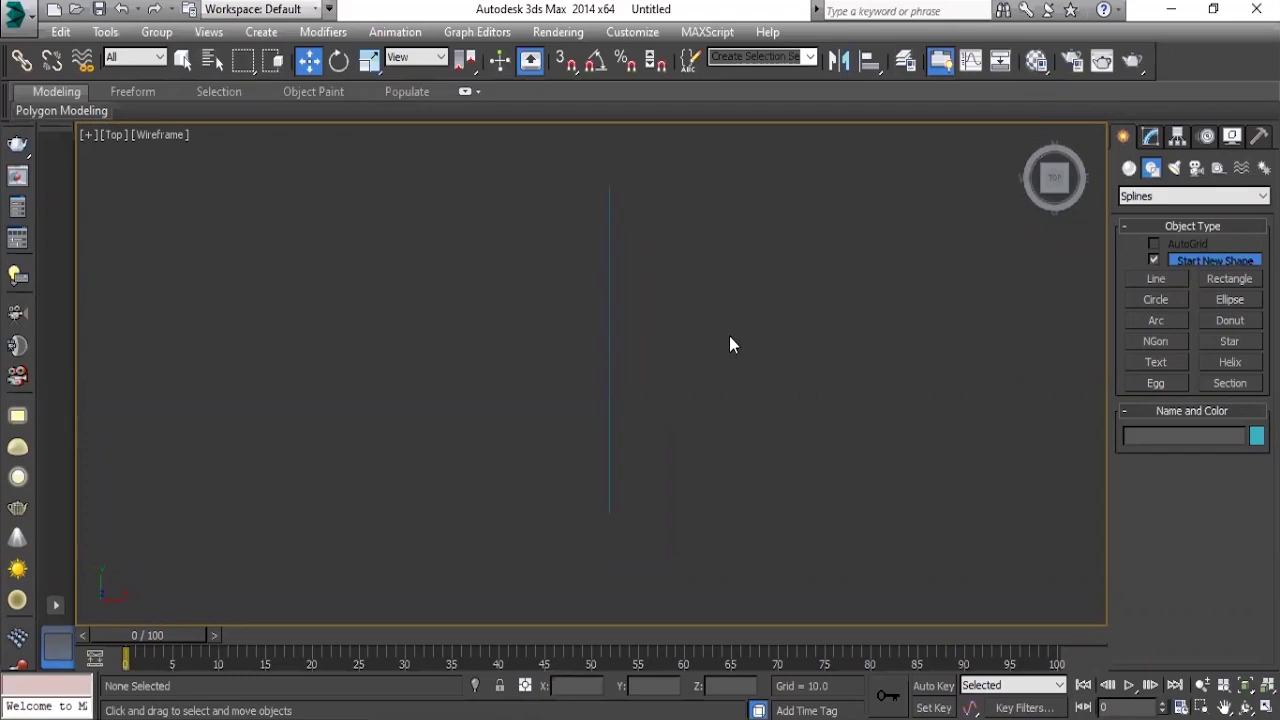
pyautogui.press('f')
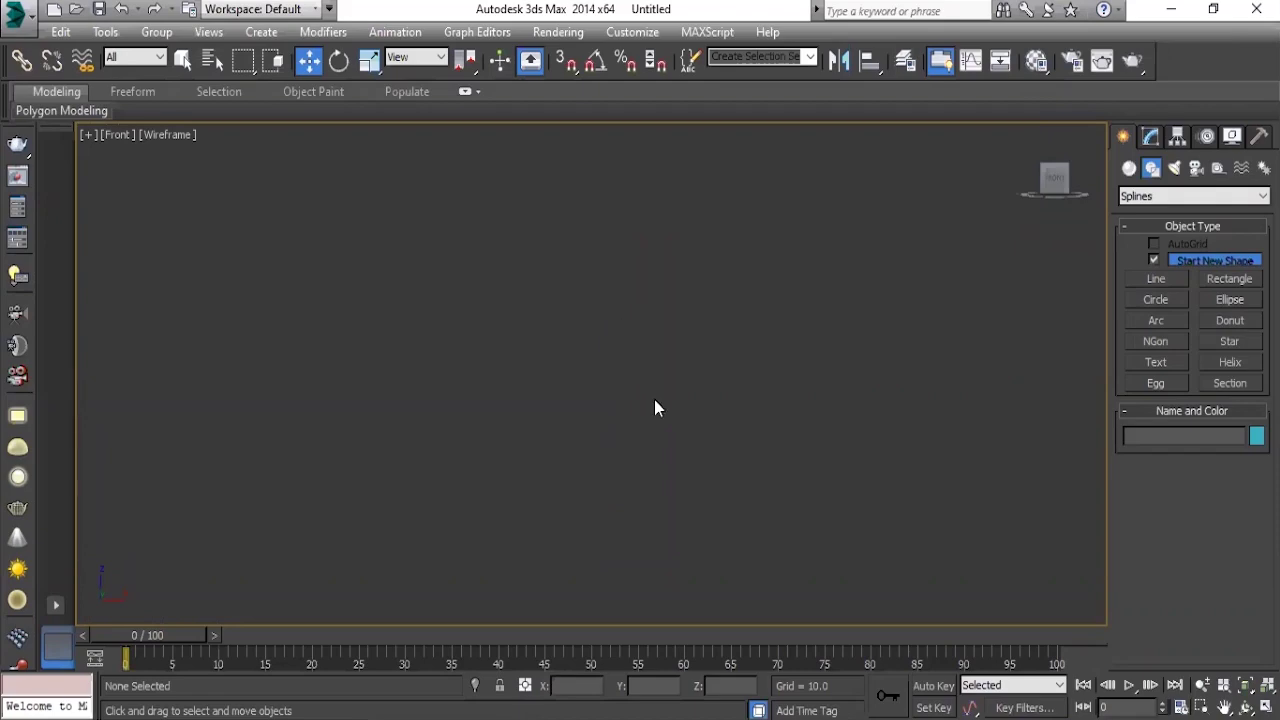
# Draw Circle001 in the upper left of the Front view, above the horizon line, and deselect it.
pyautogui.scroll(-5, 654, 399)
pyautogui.moveTo(654, 399)
pyautogui.mouseDown(button='middle')
pyautogui.moveTo(557, 309)
pyautogui.moveTo(620, 386)
pyautogui.moveTo(654, 296)
pyautogui.mouseUp(button='middle')
pyautogui.moveTo(602, 380)
pyautogui.mouseDown(button='middle')
pyautogui.moveTo(640, 391)
pyautogui.moveTo(631, 398)
pyautogui.mouseUp(button='middle')
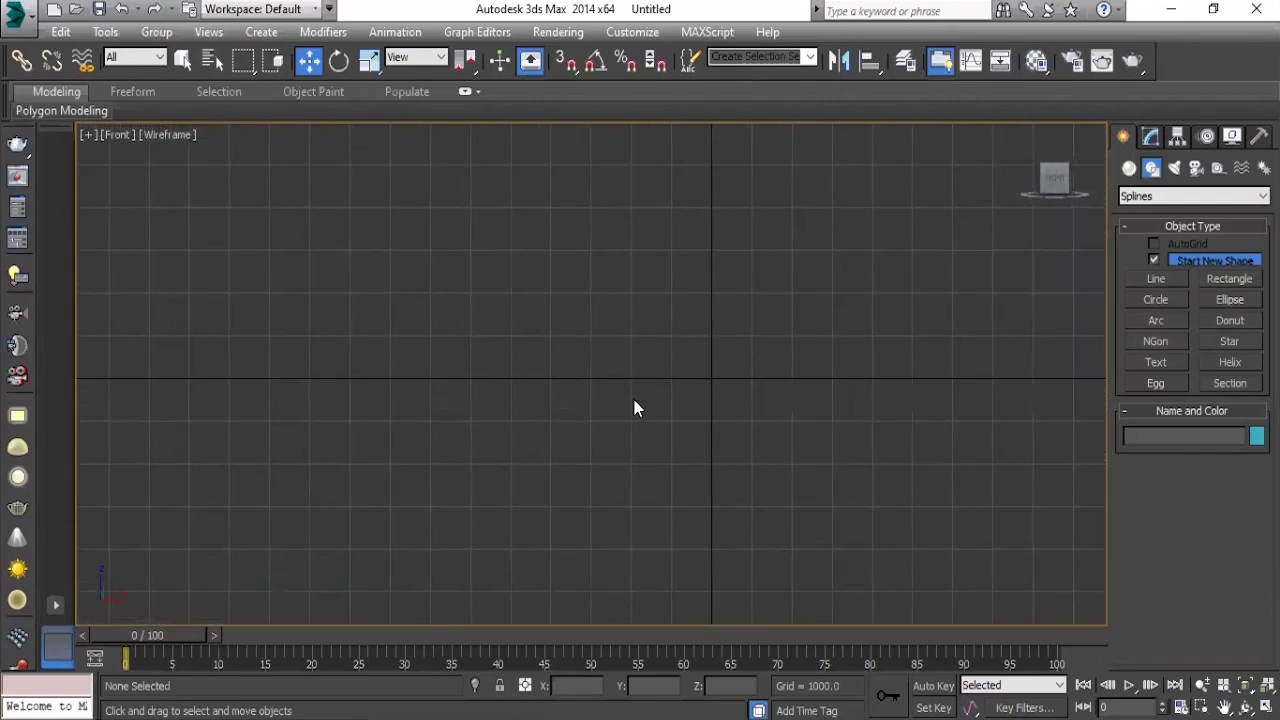
pyautogui.click(1158, 298)
pyautogui.moveTo(300, 329); pyautogui.dragTo(429, 337, button='middle')
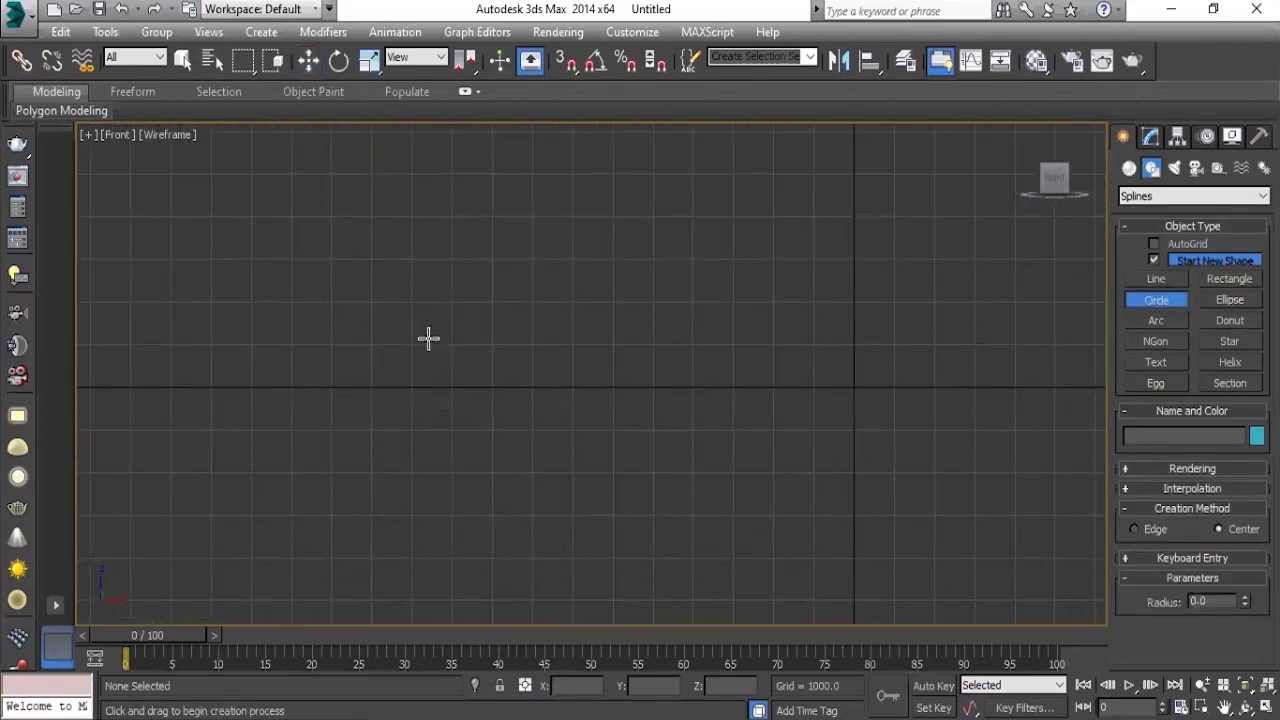
pyautogui.moveTo(353, 306); pyautogui.dragTo(370, 381)
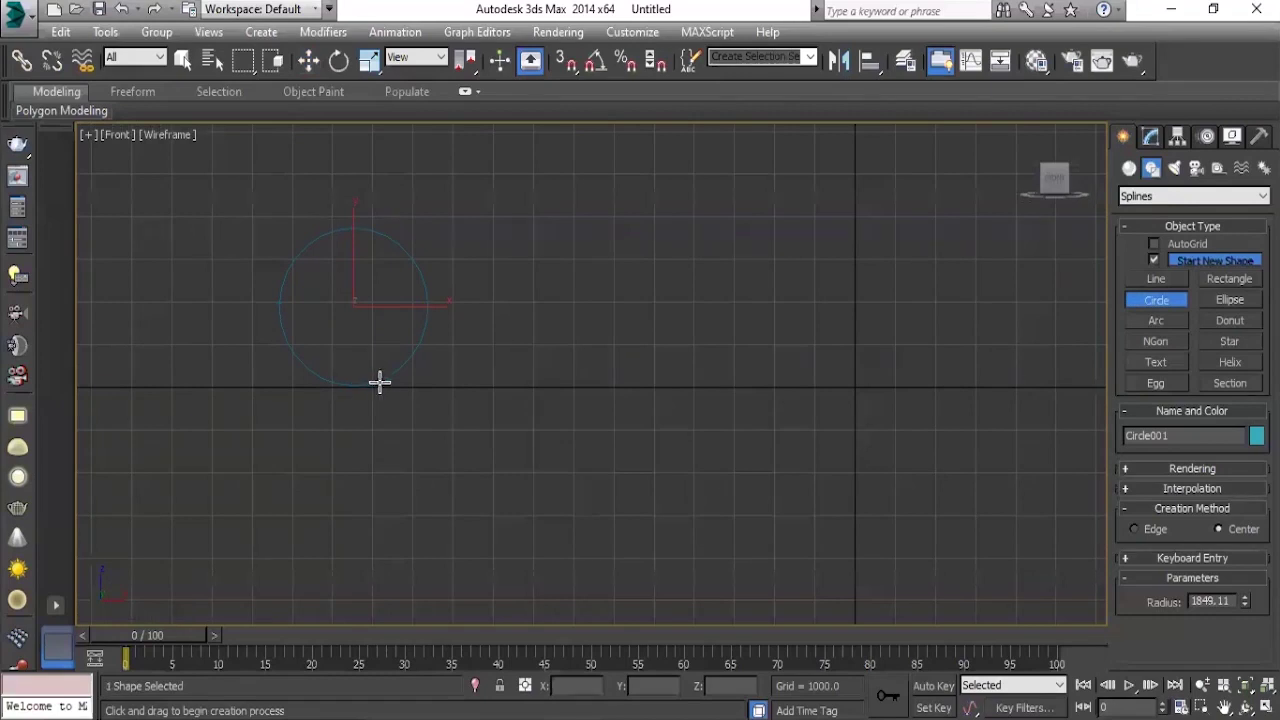
pyautogui.press('w')
pyautogui.click(592, 291)
pyautogui.moveTo(407, 388); pyautogui.dragTo(410, 402, button='middle')
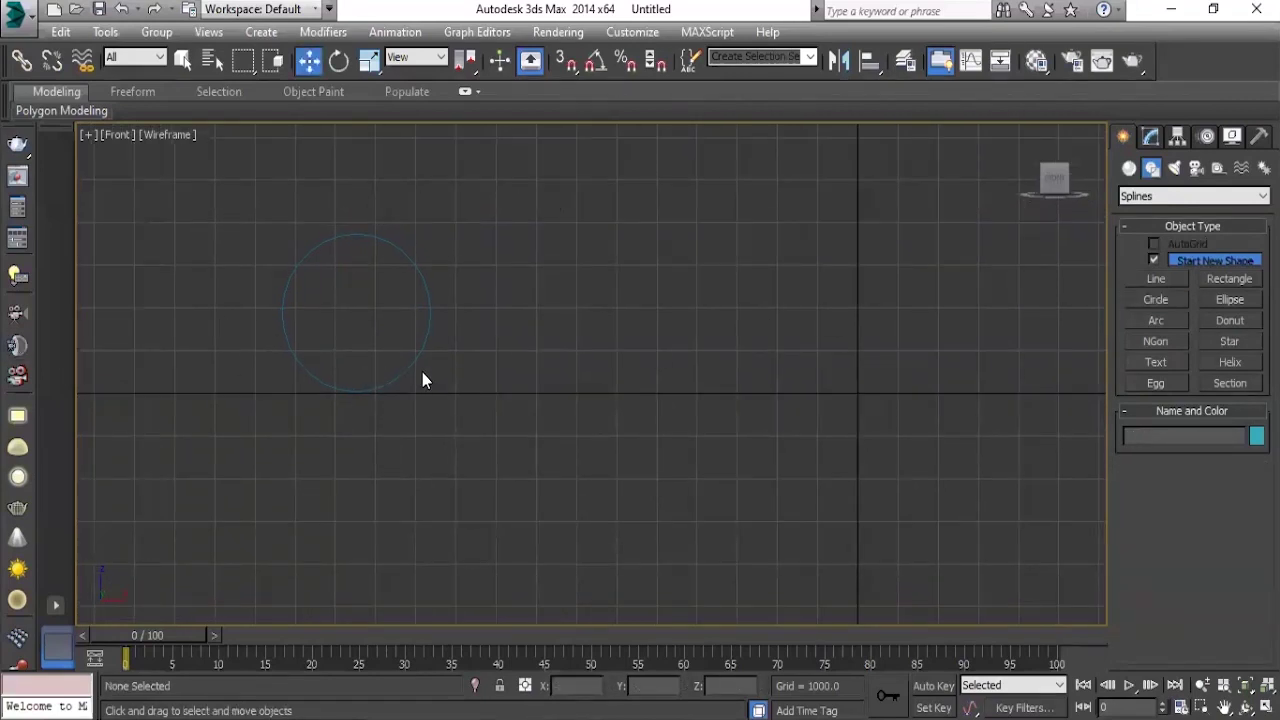
pyautogui.moveTo(560, 335); pyautogui.dragTo(554, 339, button='middle')
pyautogui.moveTo(508, 397); pyautogui.dragTo(472, 443, button='middle')
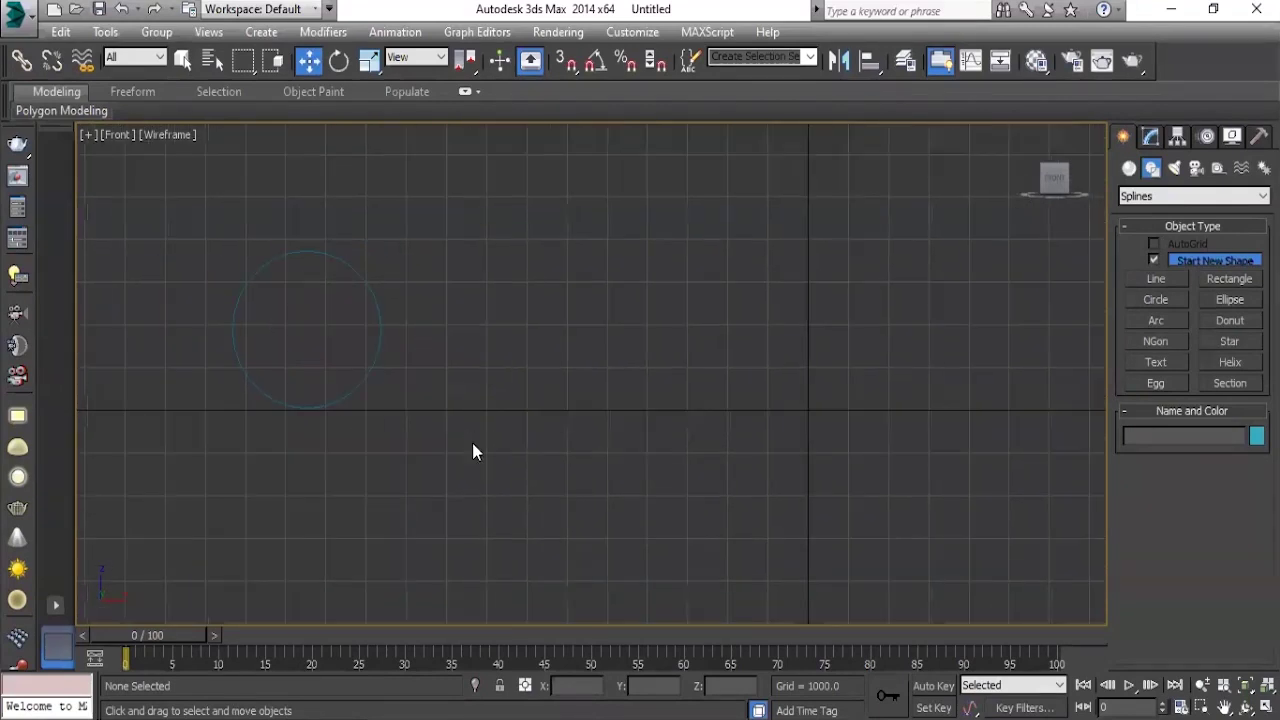
# Draw a second circle right of the first, then delete it.
pyautogui.click(1166, 298)
pyautogui.moveTo(415, 437); pyautogui.dragTo(391, 451, button='middle')
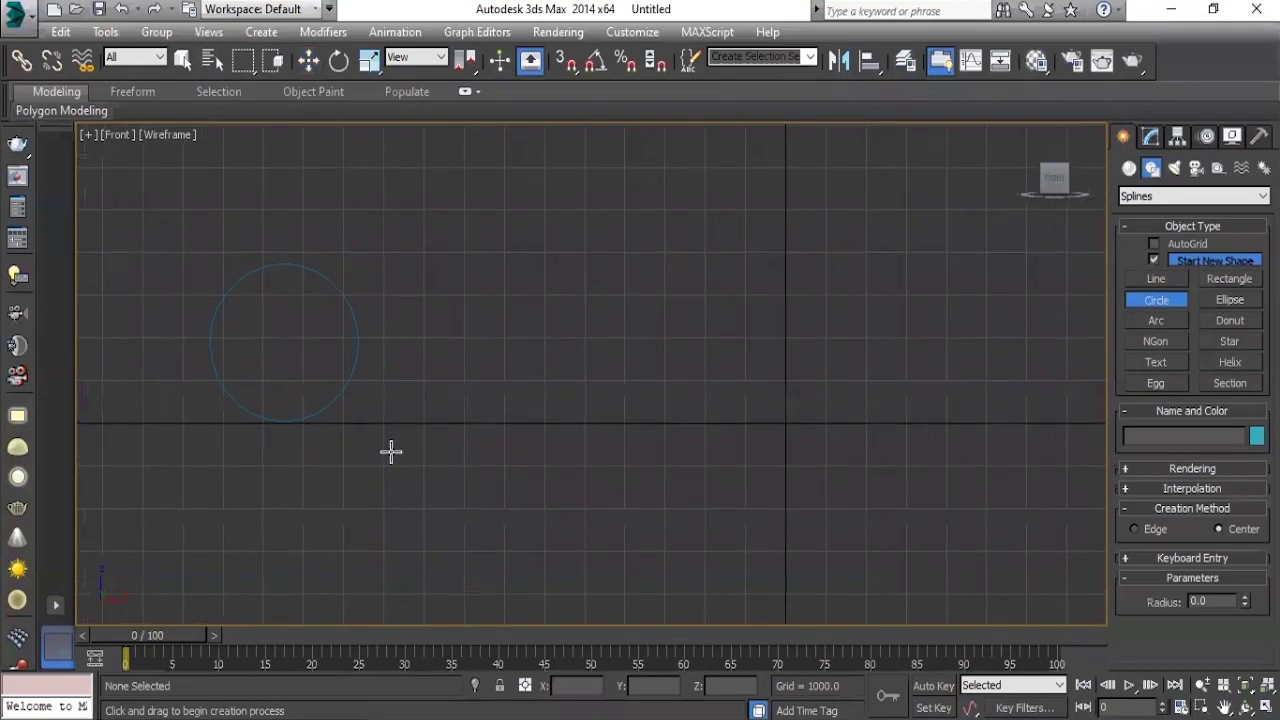
pyautogui.scroll(1, 390, 400)
pyautogui.scroll(1, 415, 380)
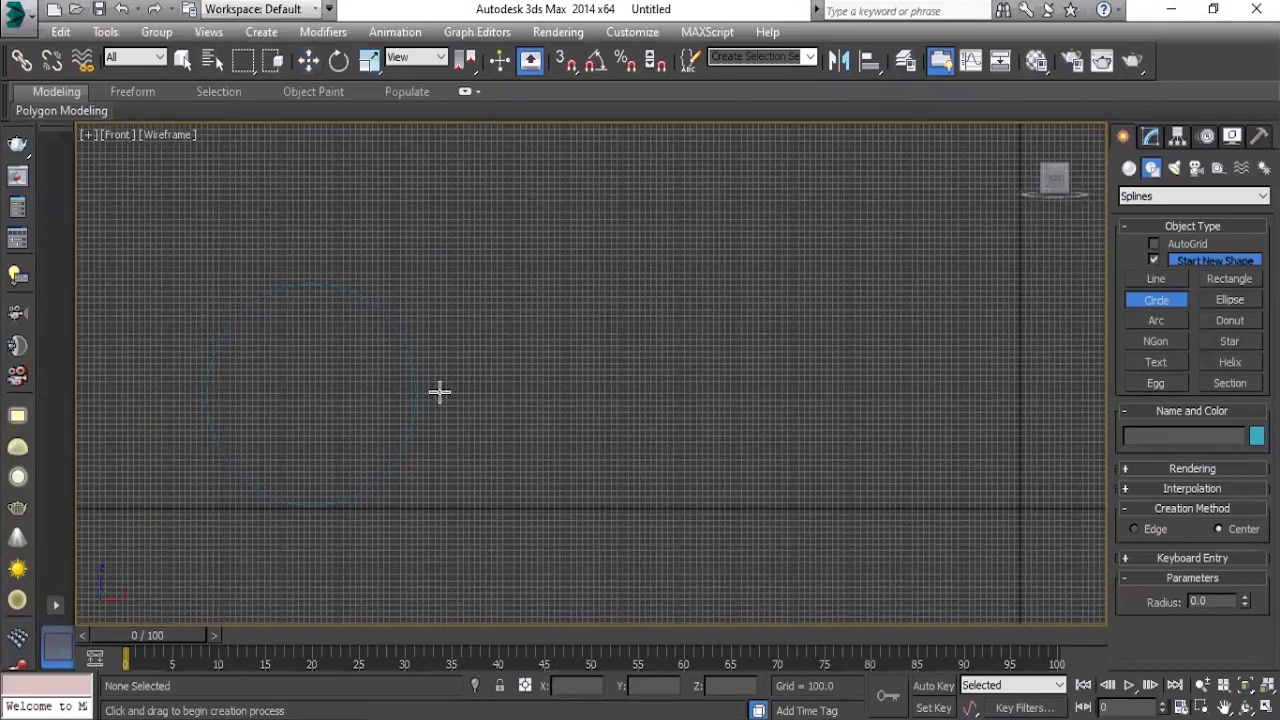
pyautogui.moveTo(463, 396); pyautogui.dragTo(429, 389, button='middle')
pyautogui.moveTo(650, 410)
pyautogui.mouseDown()
pyautogui.moveTo(668, 469)
pyautogui.moveTo(658, 478)
pyautogui.mouseUp()
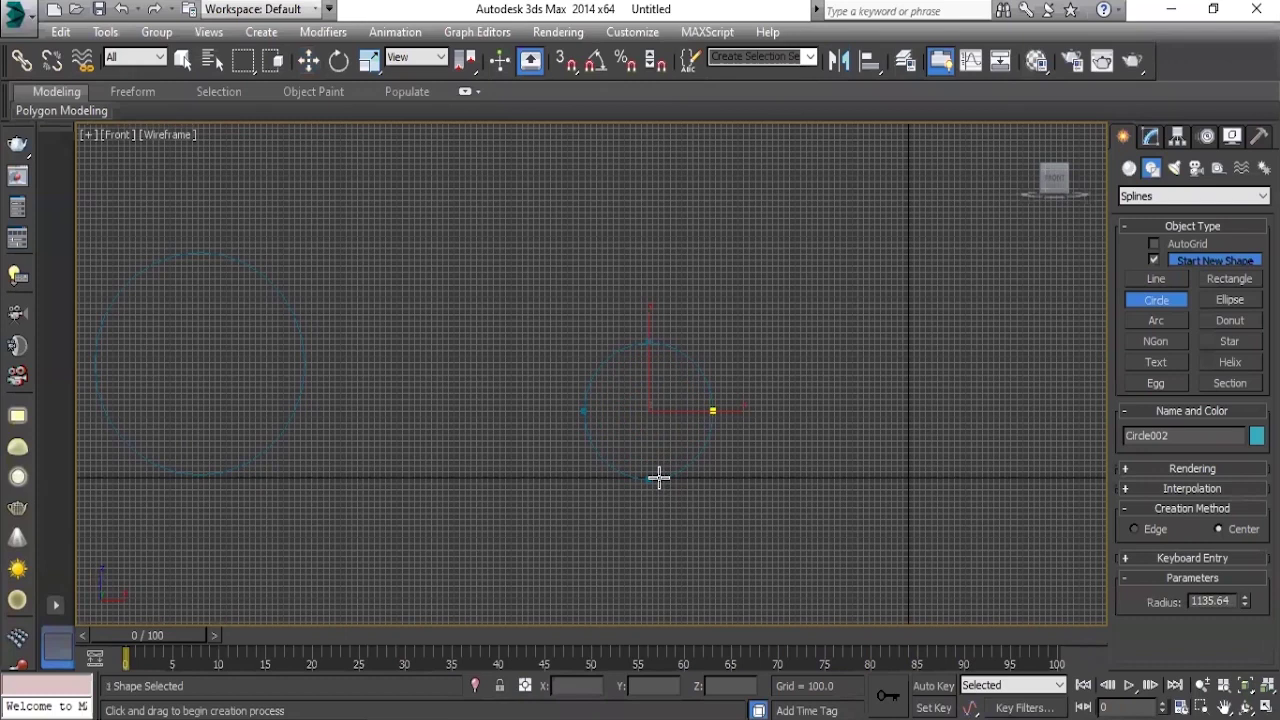
pyautogui.press('g')
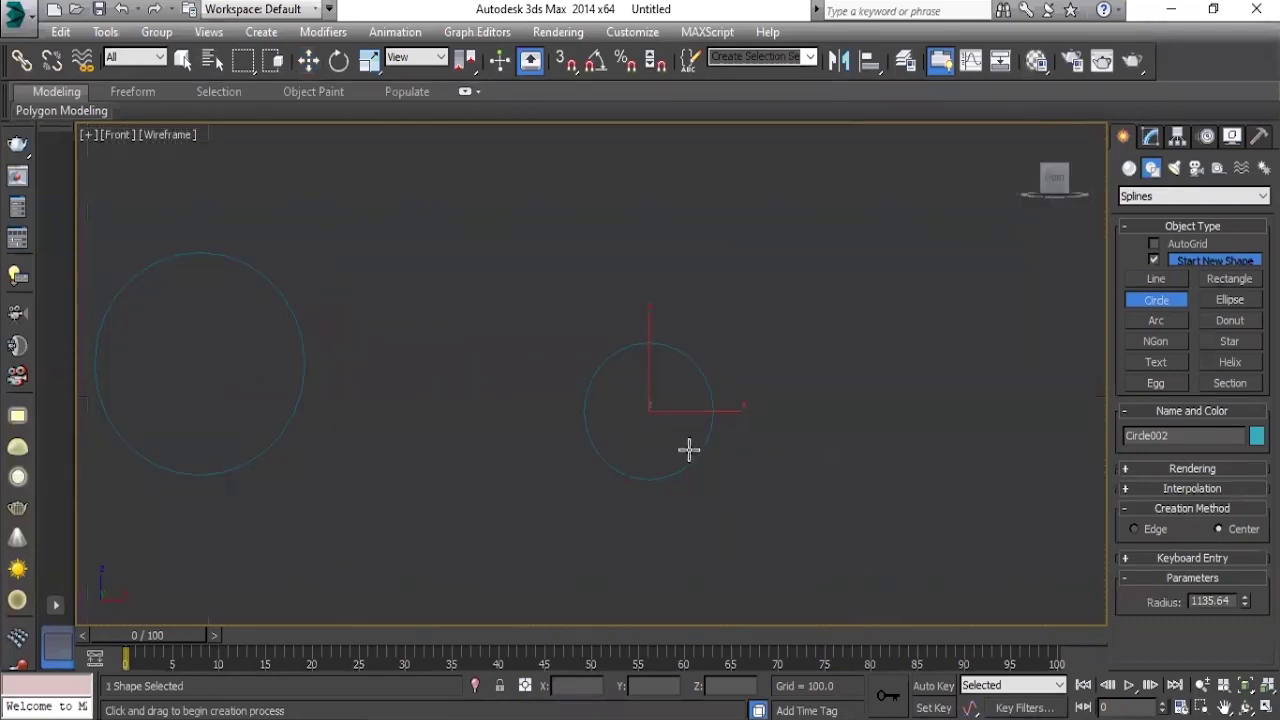
pyautogui.press('w')
pyautogui.moveTo(719, 430); pyautogui.dragTo(746, 425, button='middle')
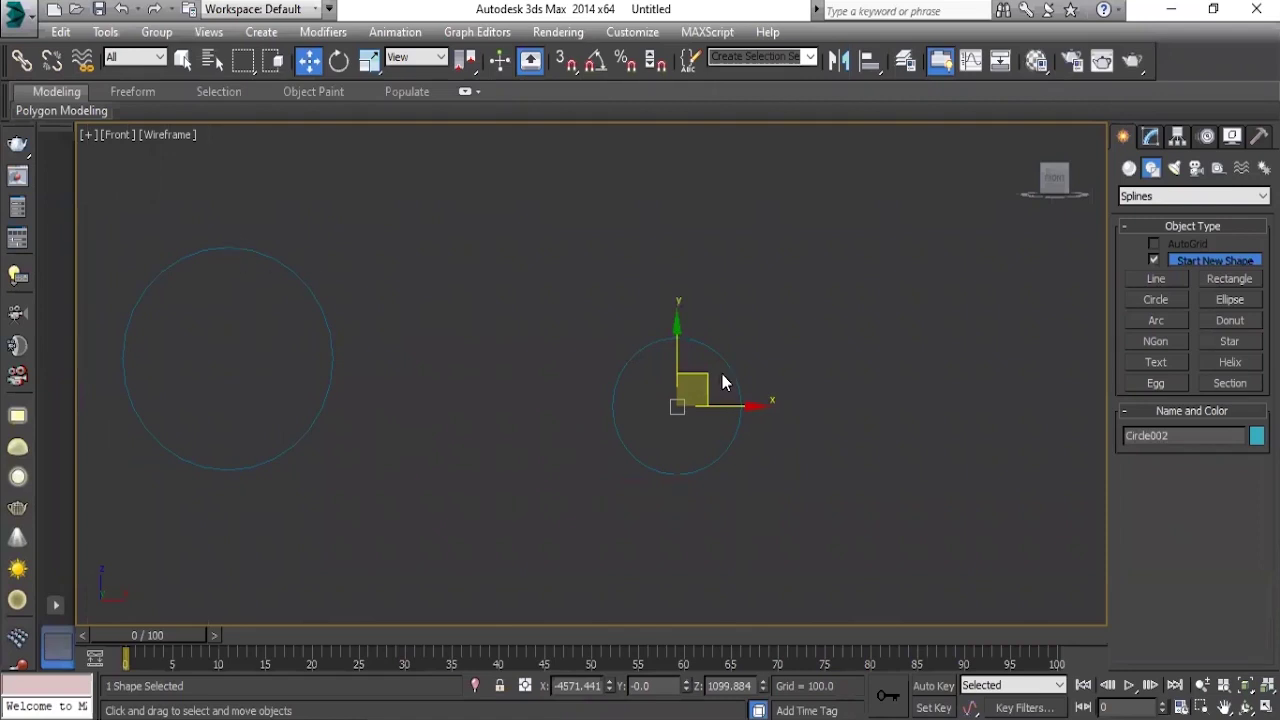
pyautogui.moveTo(658, 430); pyautogui.dragTo(671, 434, button='middle')
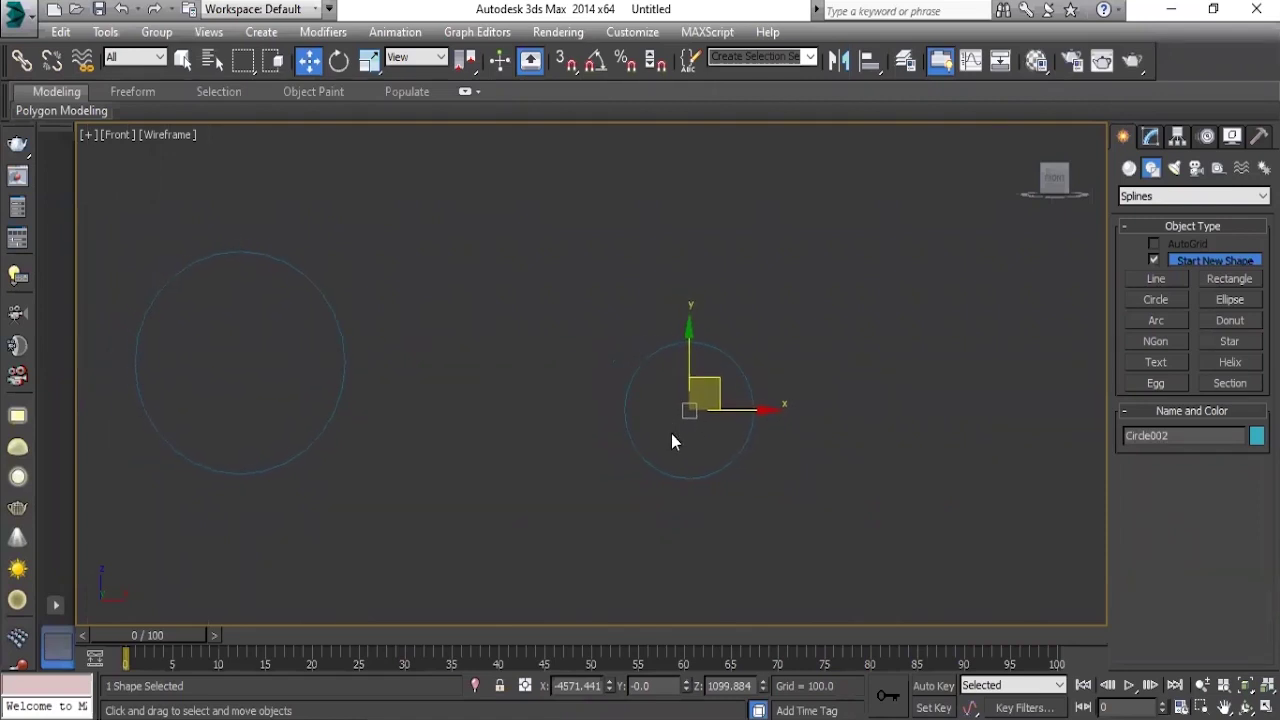
pyautogui.press('Delete')
# Redraw a smaller Circle002 right of Circle001, nudge it slightly down, and deselect it.
pyautogui.click(1155, 300)
pyautogui.moveTo(417, 480); pyautogui.dragTo(703, 480, button='middle')
pyautogui.moveTo(578, 376)
pyautogui.mouseDown()
pyautogui.moveTo(625, 436)
pyautogui.moveTo(612, 440)
pyautogui.moveTo(860, 431)
pyautogui.mouseUp()
pyautogui.scroll(-3, 620, 425)
pyautogui.press('w')
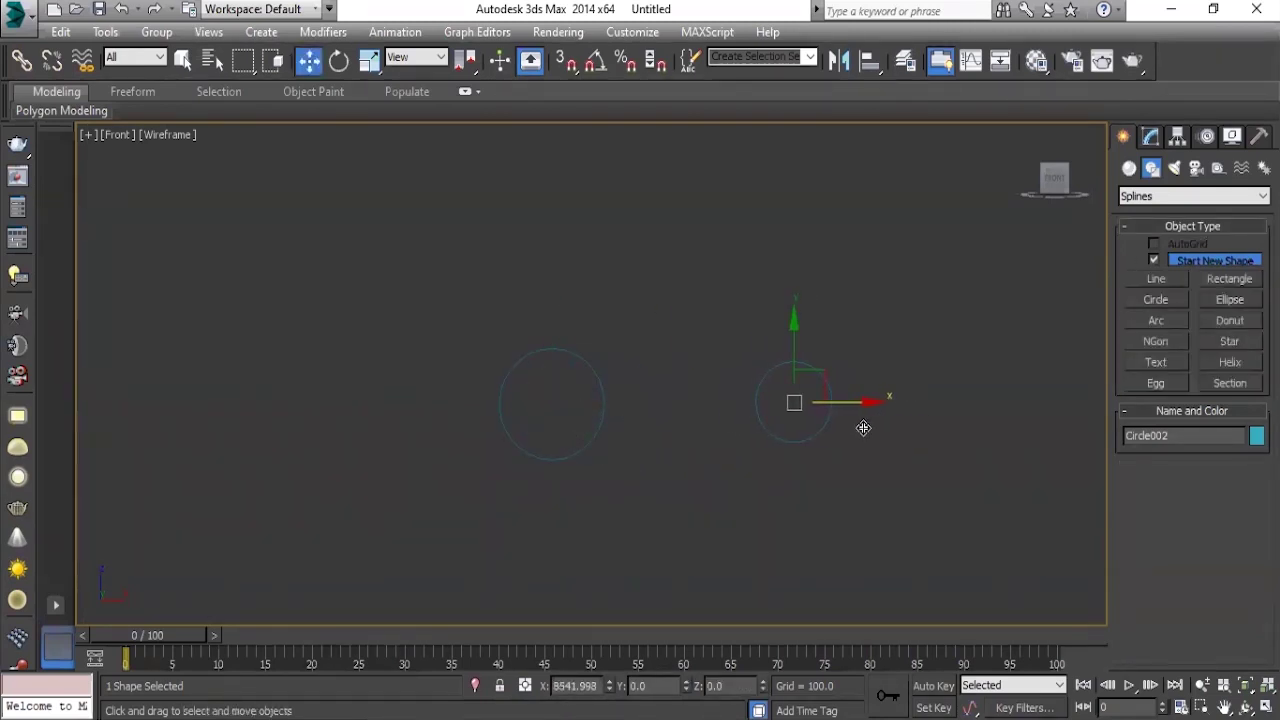
pyautogui.scroll(1, 700, 449)
pyautogui.scroll(2, 700, 440)
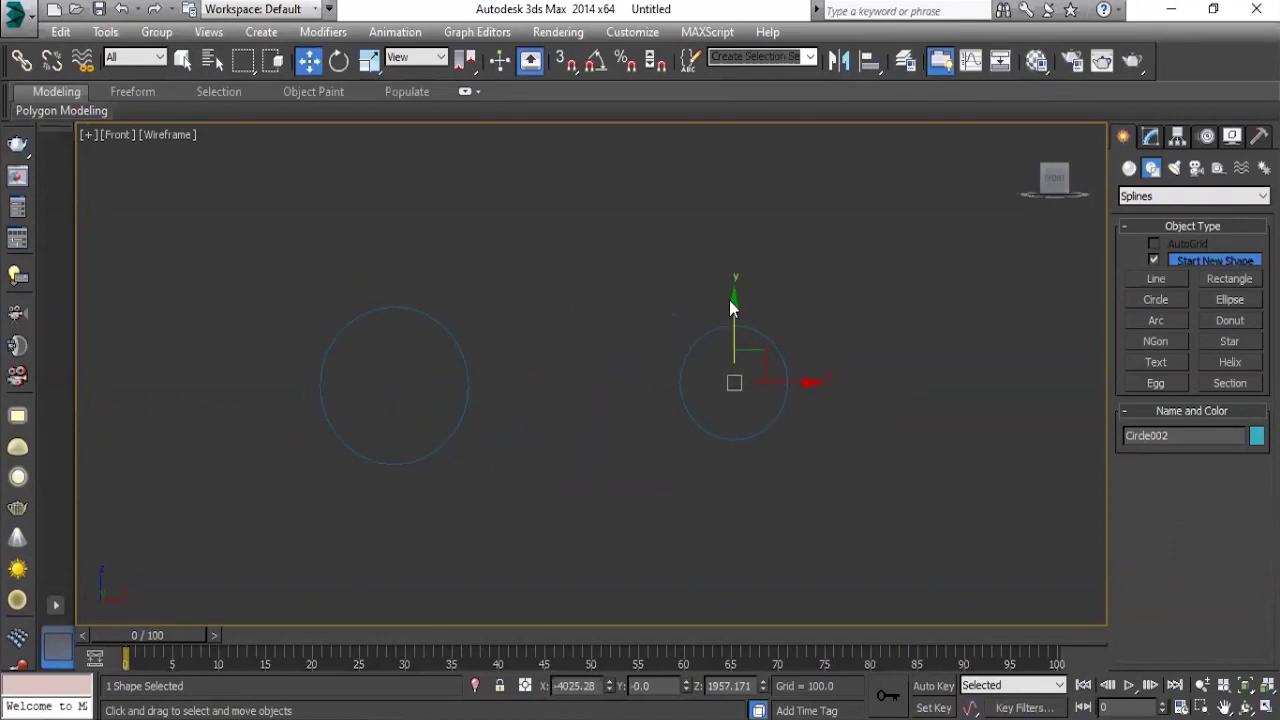
pyautogui.moveTo(734, 308); pyautogui.dragTo(734, 312)
pyautogui.click(628, 432)
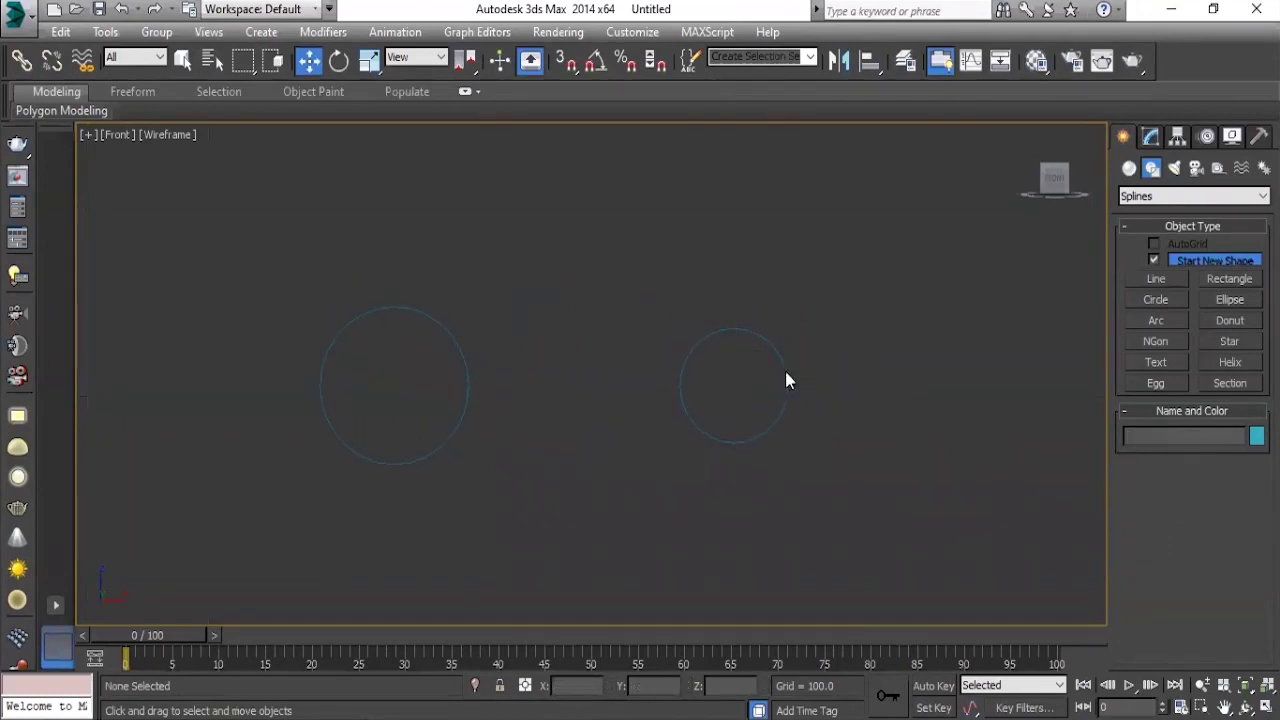
# Draw a six-point star, Star001, between the two circles and nudge it into place.
pyautogui.click(1239, 342)
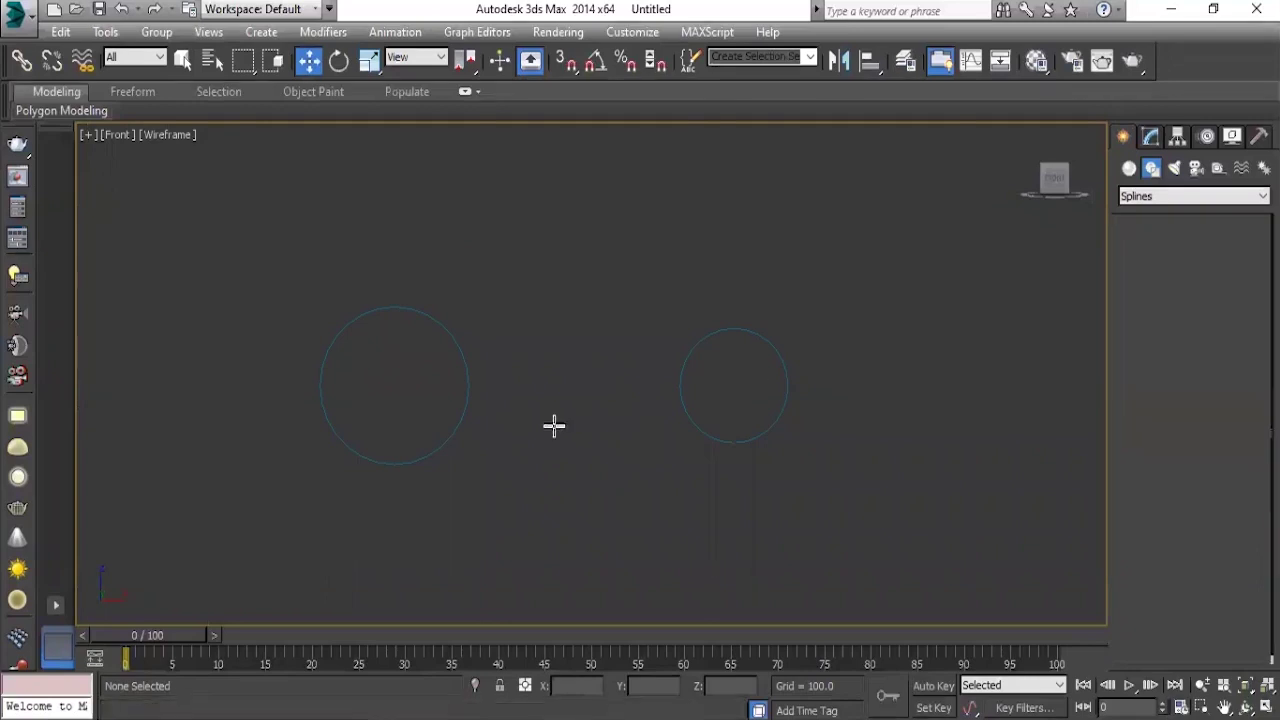
pyautogui.moveTo(554, 406); pyautogui.dragTo(625, 476)
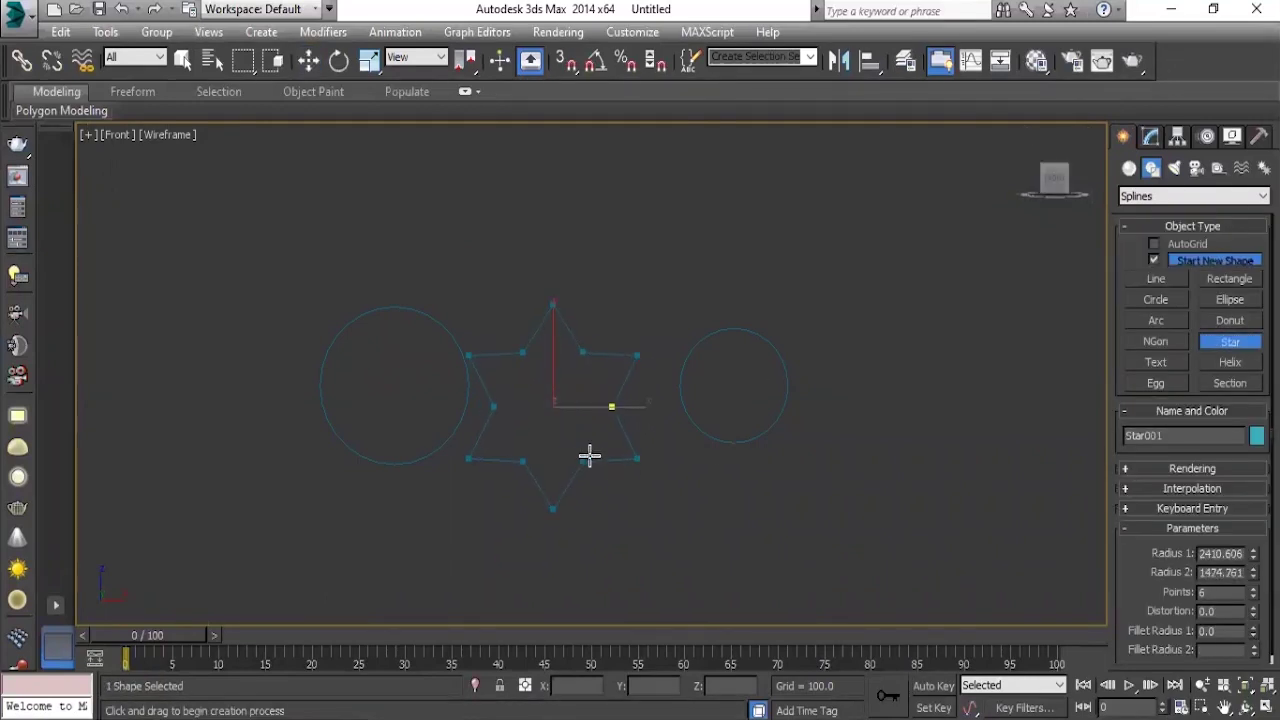
pyautogui.click(586, 443)
pyautogui.press('w')
pyautogui.moveTo(563, 377); pyautogui.dragTo(586, 367)
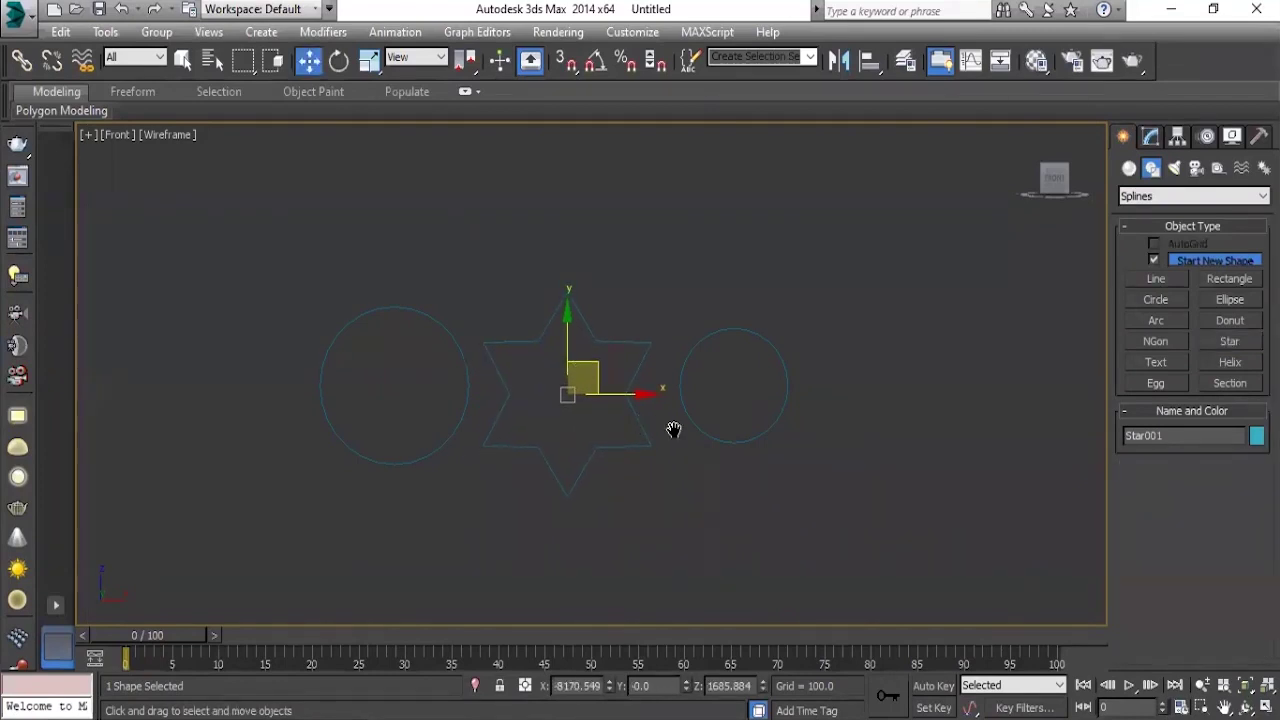
pyautogui.scroll(2, 674, 431)
pyautogui.moveTo(681, 275); pyautogui.dragTo(607, 357)
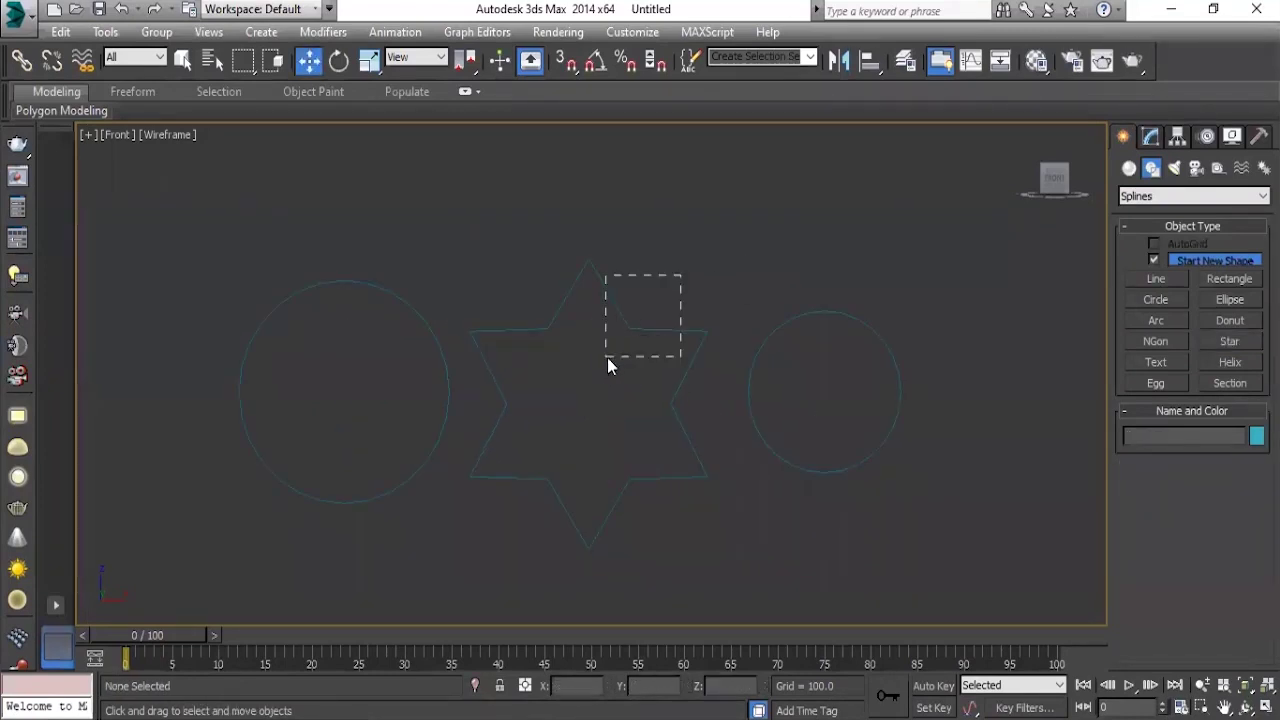
pyautogui.click(1150, 136)
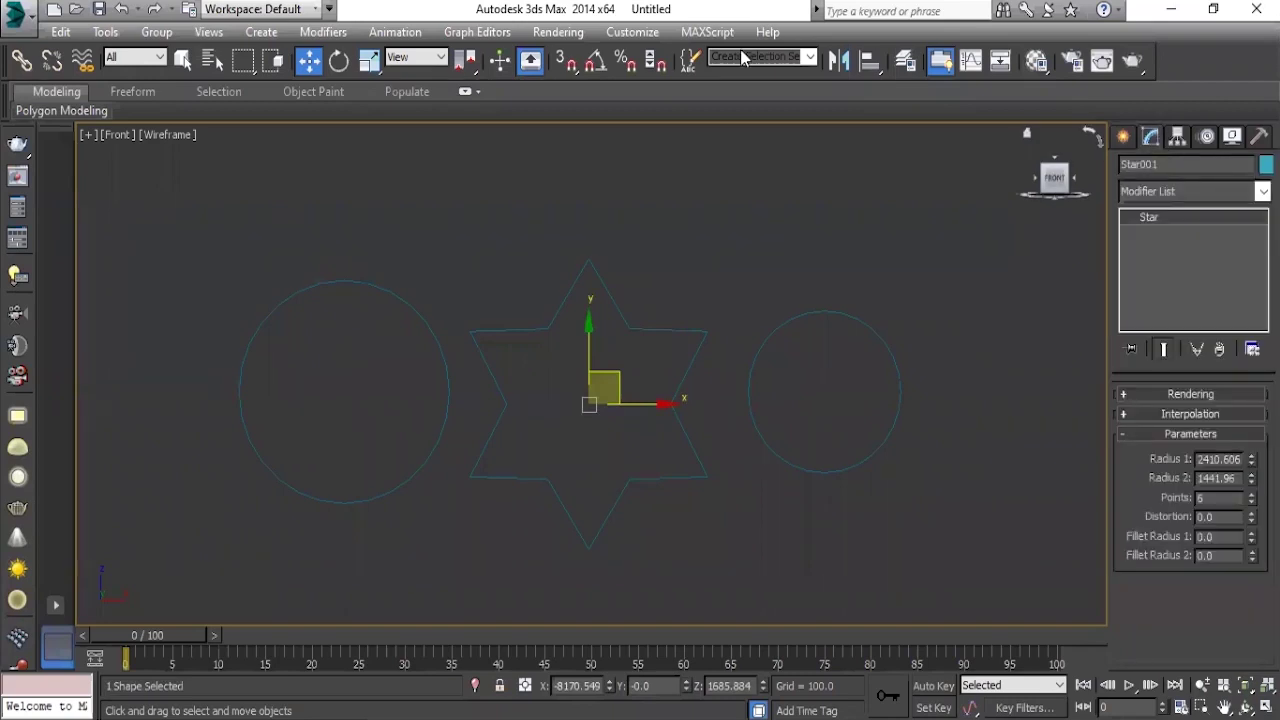
# Set Star001's Points to 8 in Star Parameters.
pyautogui.scroll(2, 559, 465)
pyautogui.scroll(1, 559, 465)
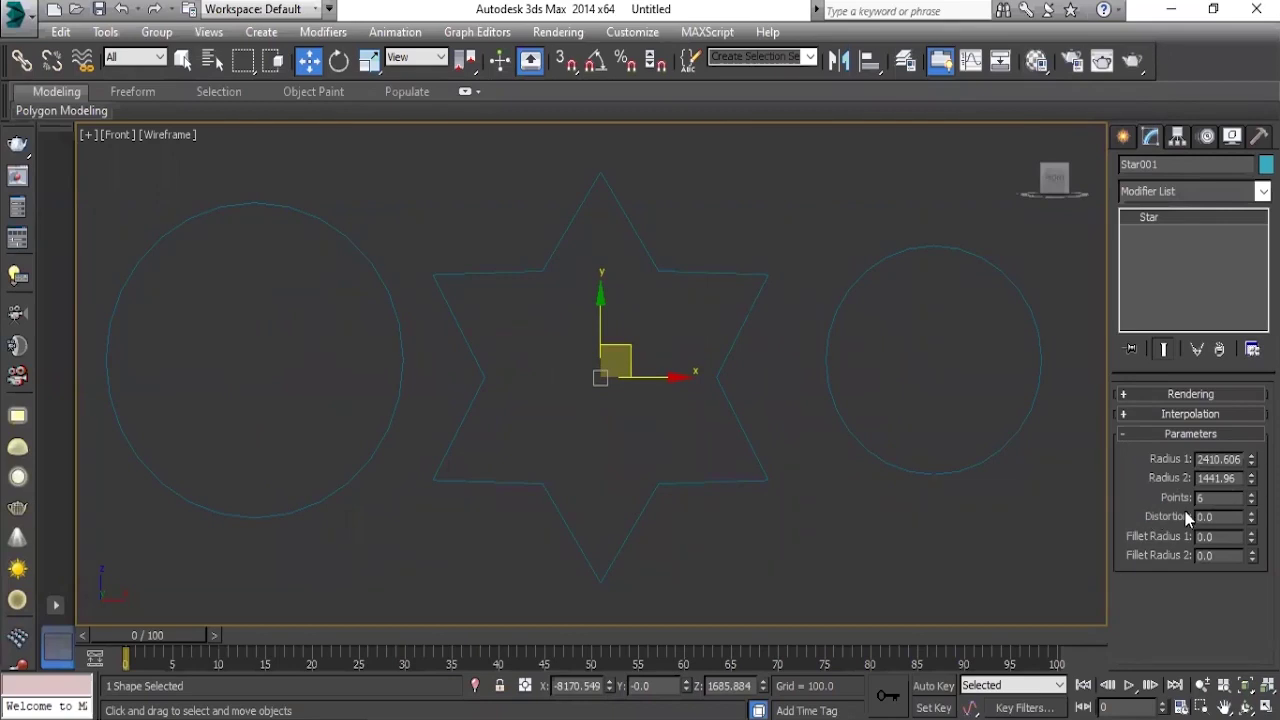
pyautogui.doubleClick(1210, 497)
pyautogui.write('8')
pyautogui.press('Return')
pyautogui.press('Return')
pyautogui.write('8')
pyautogui.press('Return')
pyautogui.moveTo(214, 505); pyautogui.dragTo(234, 503, button='middle')
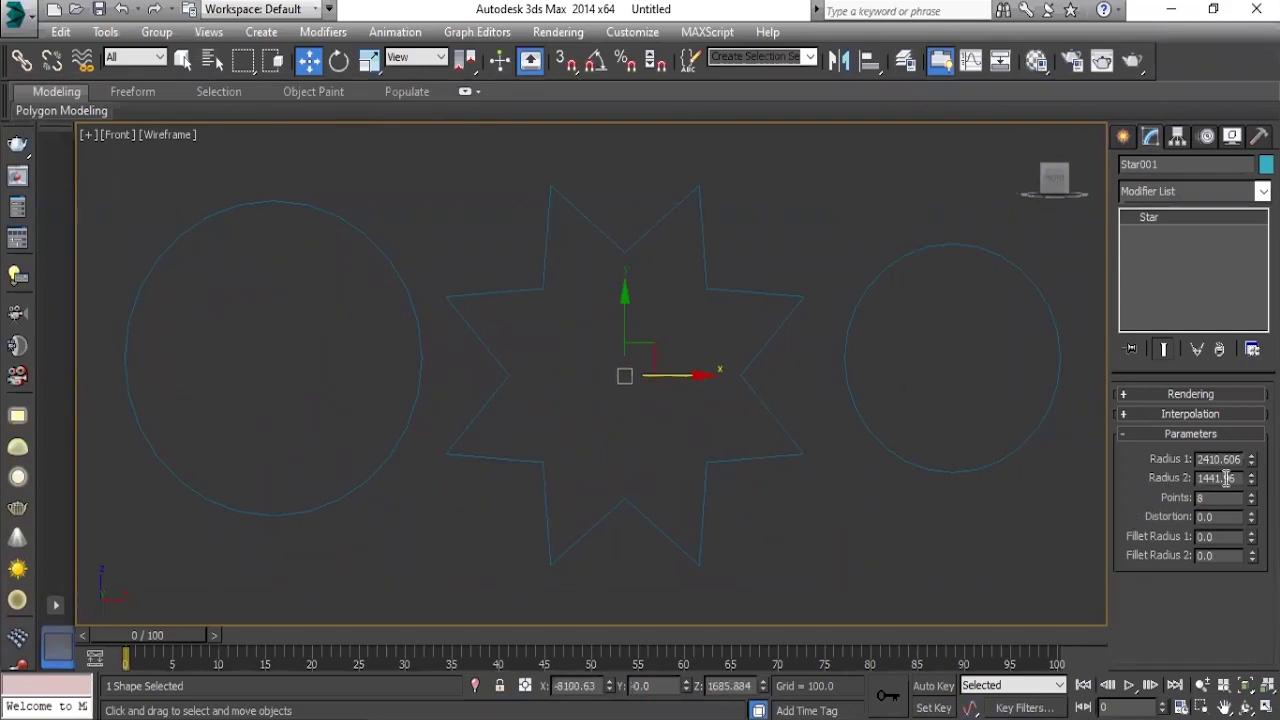
pyautogui.scroll(3, 728, 286)
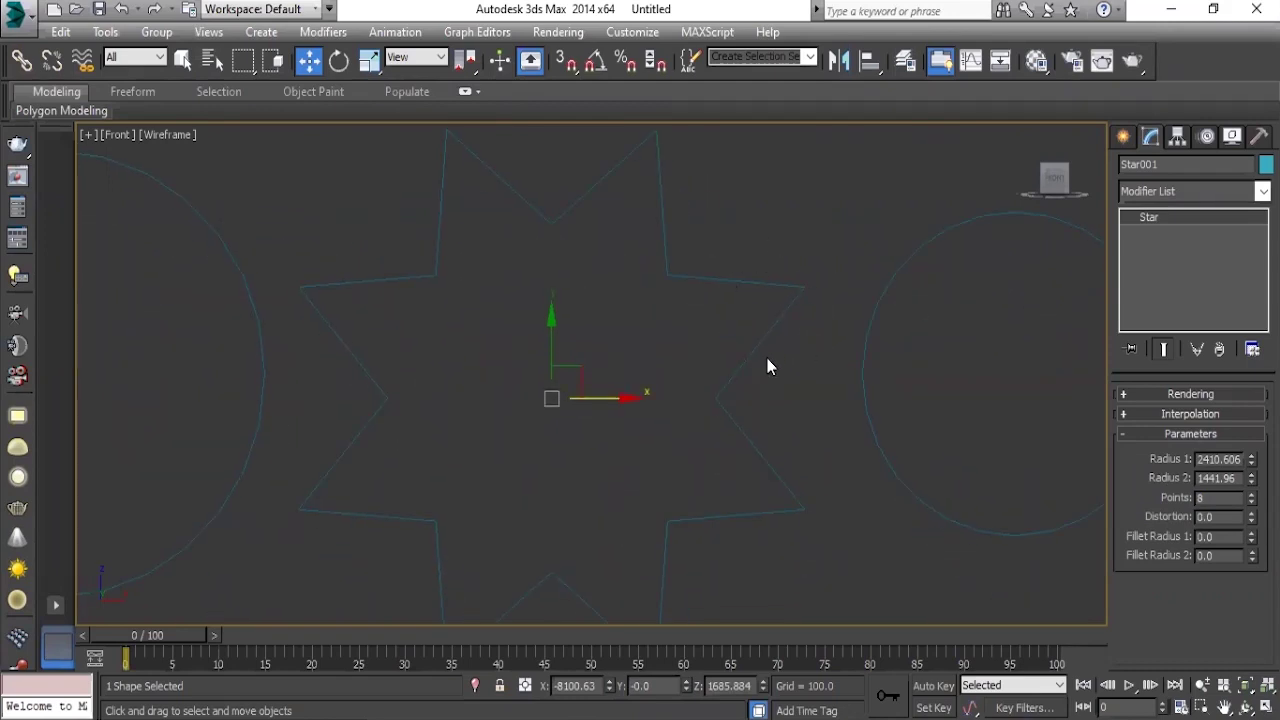
# Dismiss the save warning and raise Fillet Radius 1 to about 110.861 to round the star's tips.
pyautogui.click(820, 316)
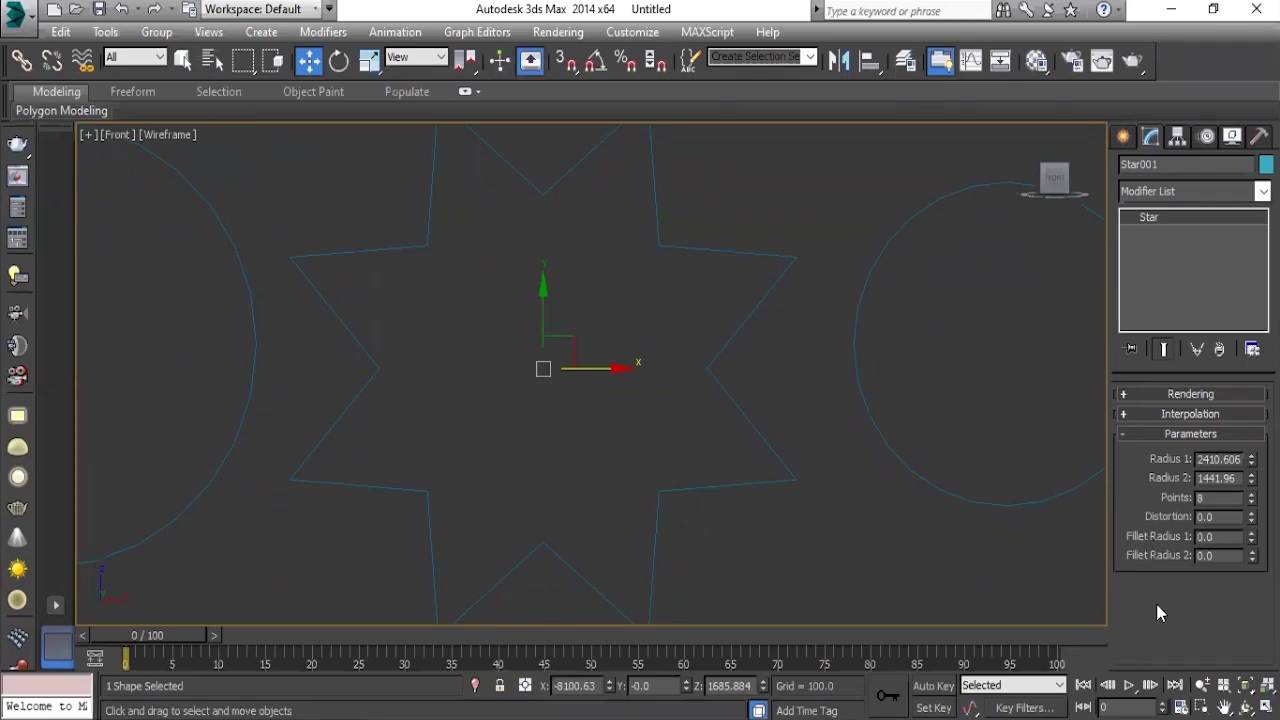
pyautogui.moveTo(1251, 536); pyautogui.dragTo(1244, 461)
pyautogui.moveTo(1251, 536); pyautogui.dragTo(1251, 504)
pyautogui.moveTo(700, 206); pyautogui.dragTo(650, 341)
pyautogui.moveTo(1251, 536); pyautogui.dragTo(1236, 708)
pyautogui.scroll(5, 650, 500)
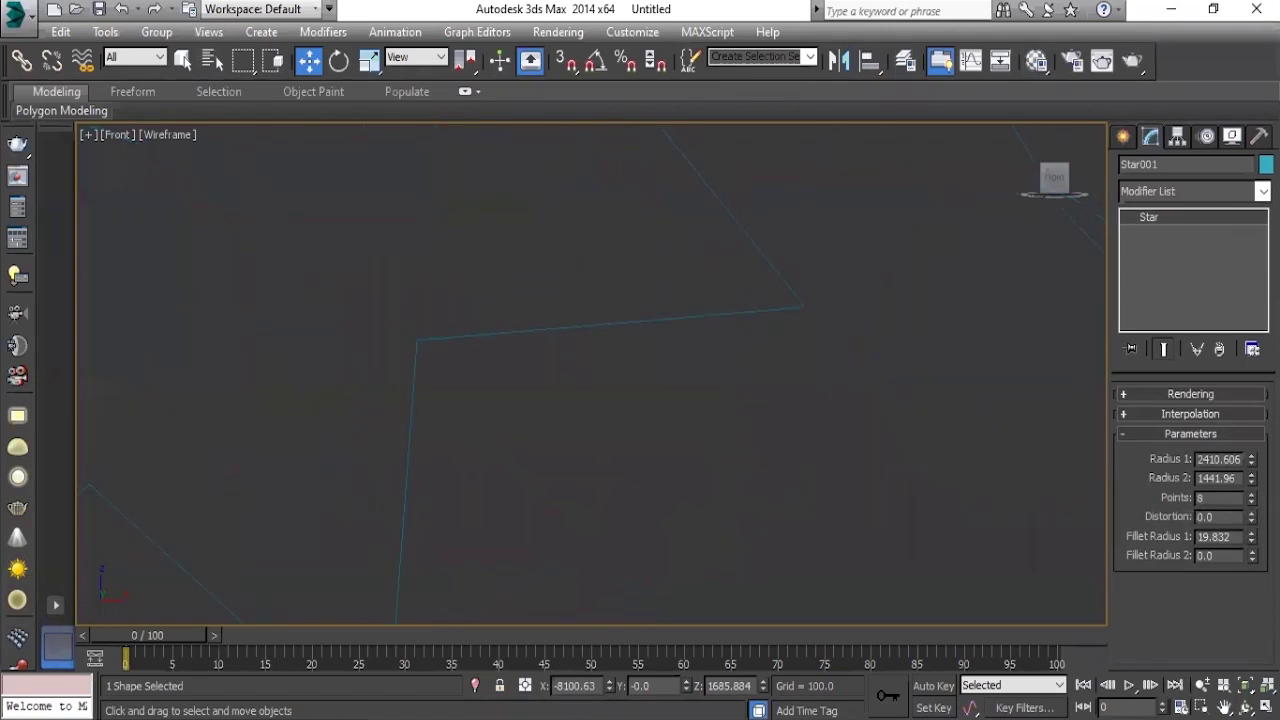
pyautogui.moveTo(1251, 536); pyautogui.dragTo(836, 262)
# Raise Fillet Radius 2 to about 20.838 to round the inner corners, then deselect and recentre the shapes.
pyautogui.moveTo(855, 347); pyautogui.dragTo(668, 363, button='middle')
pyautogui.click(1252, 551)
pyautogui.moveTo(1251, 551)
pyautogui.mouseDown()
pyautogui.moveTo(1254, 452)
pyautogui.moveTo(1190, 610)
pyautogui.mouseUp()
pyautogui.click(489, 377)
pyautogui.scroll(-4, 489, 377)
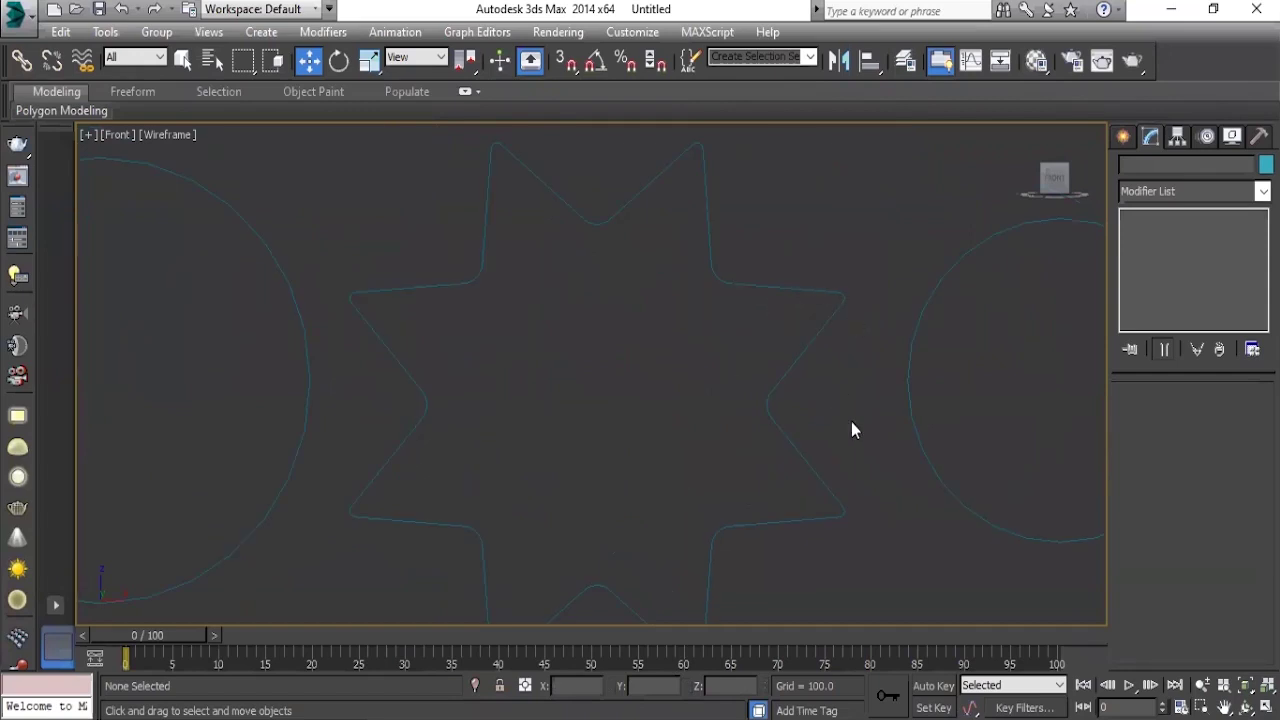
pyautogui.scroll(-3, 690, 413)
pyautogui.moveTo(700, 411); pyautogui.dragTo(603, 417, button='middle')
pyautogui.moveTo(603, 417); pyautogui.dragTo(858, 562)
pyautogui.moveTo(740, 530); pyautogui.dragTo(707, 528, button='middle')
pyautogui.click(666, 517)
# Draw two progressively smaller circles right of the existing one, ending with Circle004 at radius 303.992.
pyautogui.click(1122, 137)
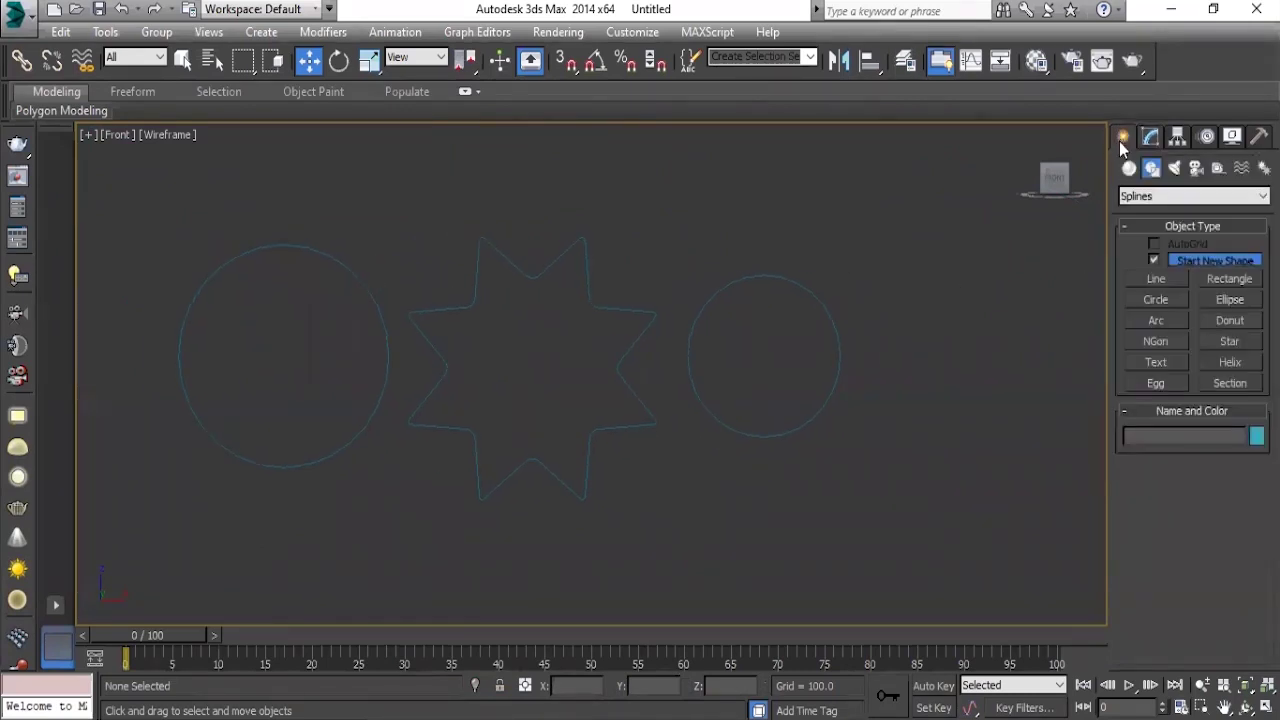
pyautogui.click(1162, 298)
pyautogui.moveTo(788, 458); pyautogui.dragTo(626, 494, button='middle')
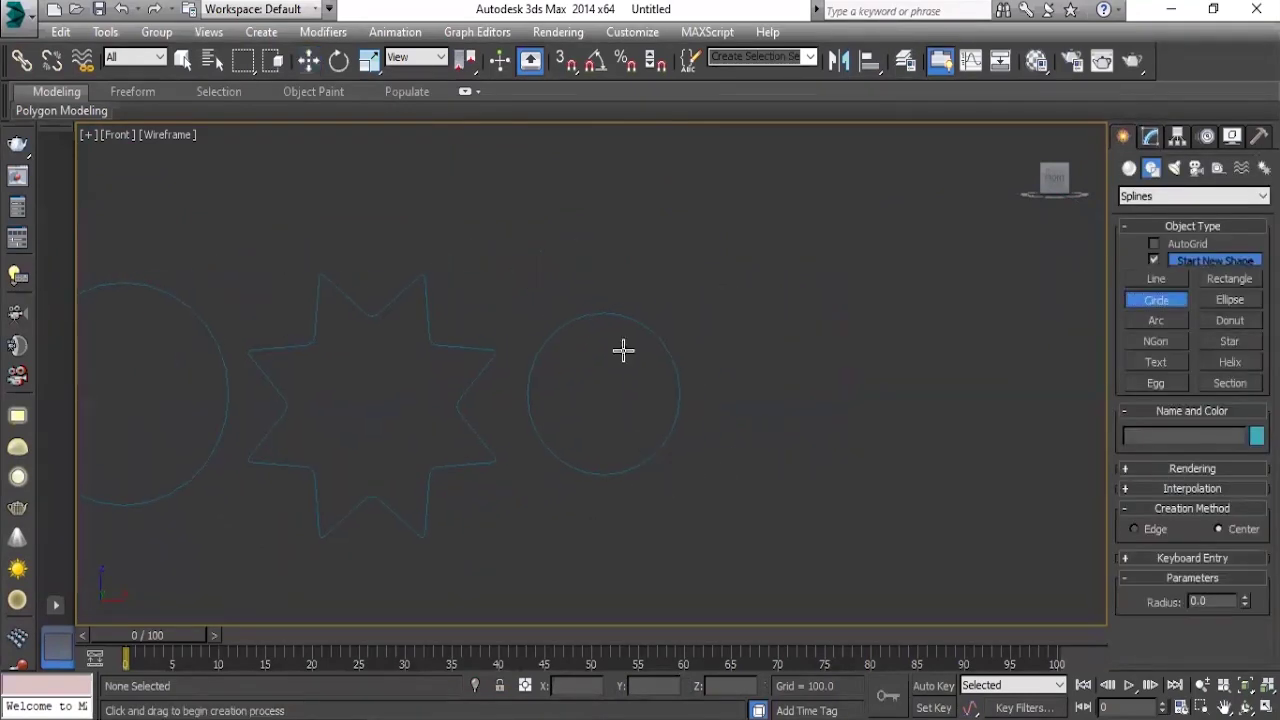
pyautogui.moveTo(669, 458); pyautogui.dragTo(661, 460, button='middle')
pyautogui.moveTo(734, 405); pyautogui.dragTo(758, 448)
pyautogui.moveTo(758, 448); pyautogui.dragTo(749, 407, button='middle')
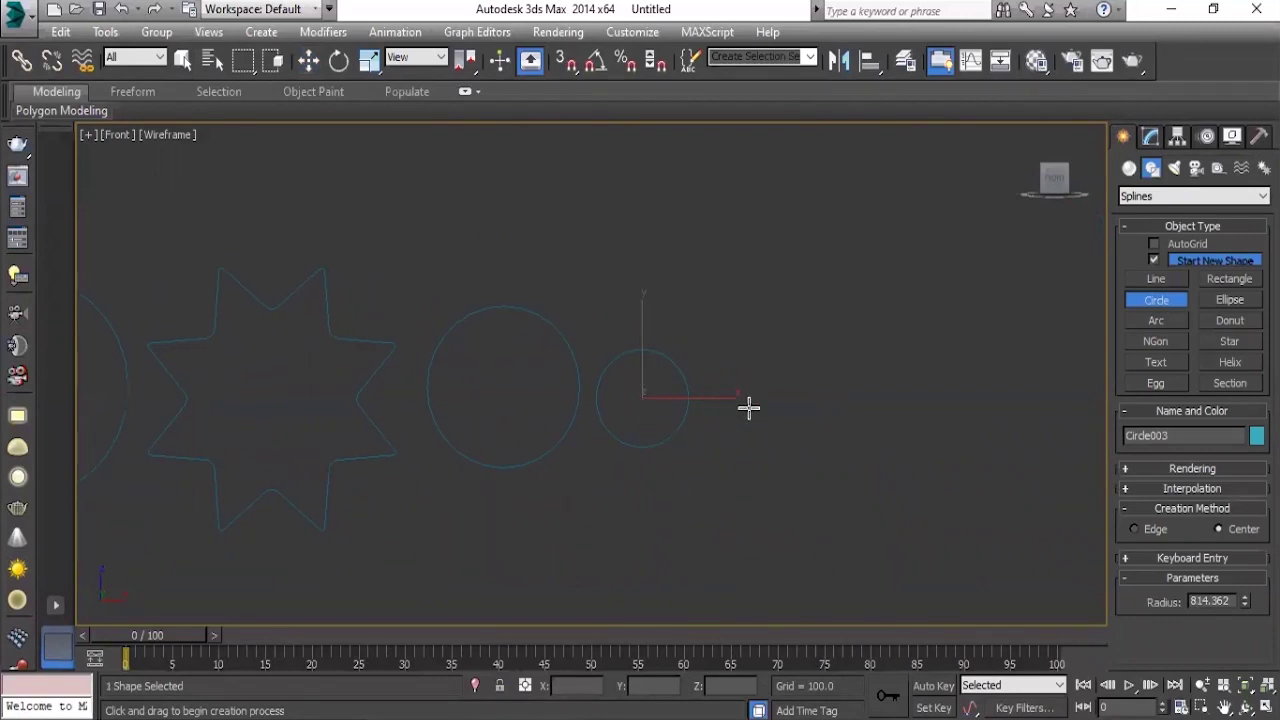
pyautogui.moveTo(737, 404); pyautogui.dragTo(740, 424)
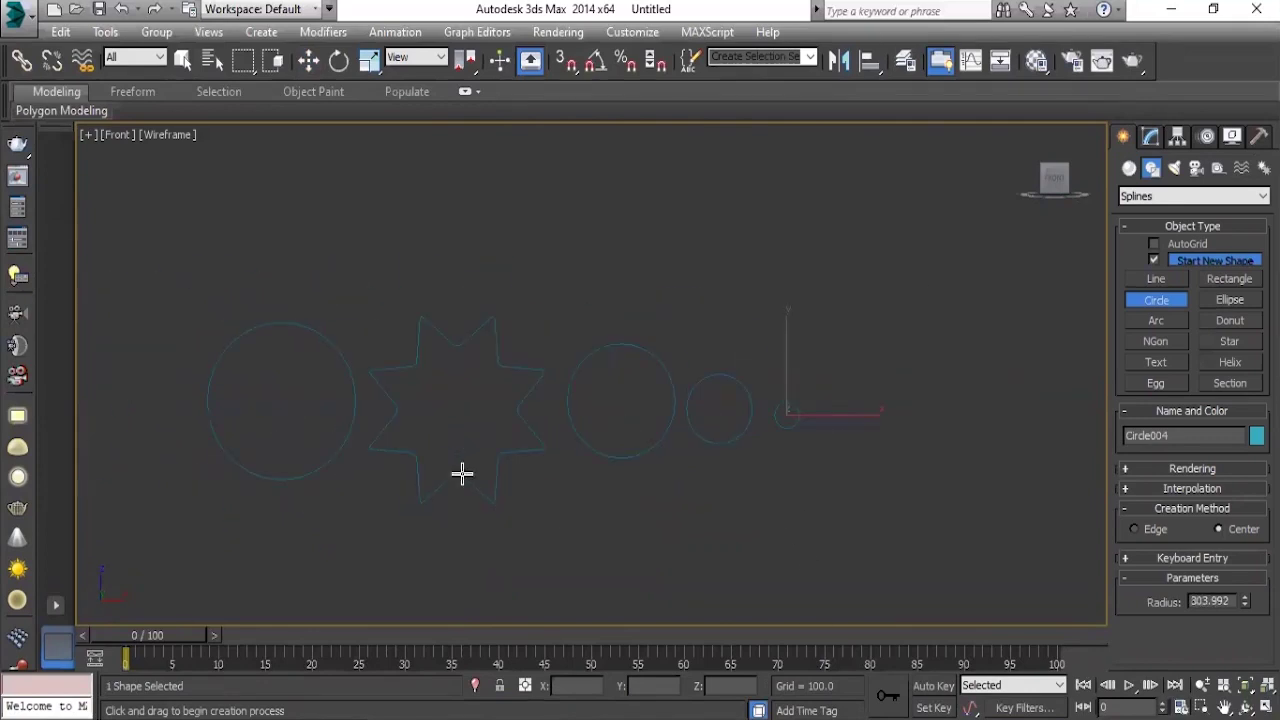
pyautogui.scroll(-2, 623, 463)
pyautogui.scroll(2, 760, 483)
pyautogui.scroll(2, 674, 457)
pyautogui.scroll(1, 686, 466)
pyautogui.scroll(1, 668, 483)
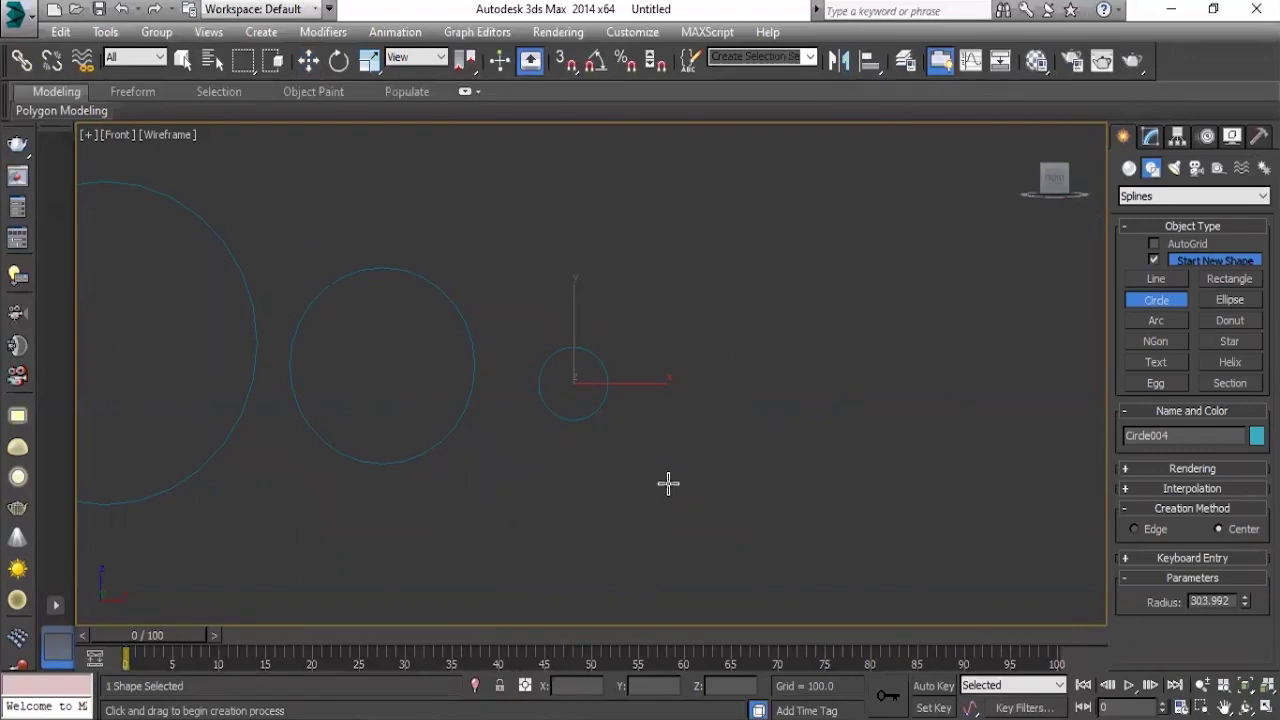
pyautogui.click(1229, 279)
# Draw a small rectangle right of the smallest circle and raise it level with the circles.
pyautogui.moveTo(702, 408); pyautogui.dragTo(671, 413, button='middle')
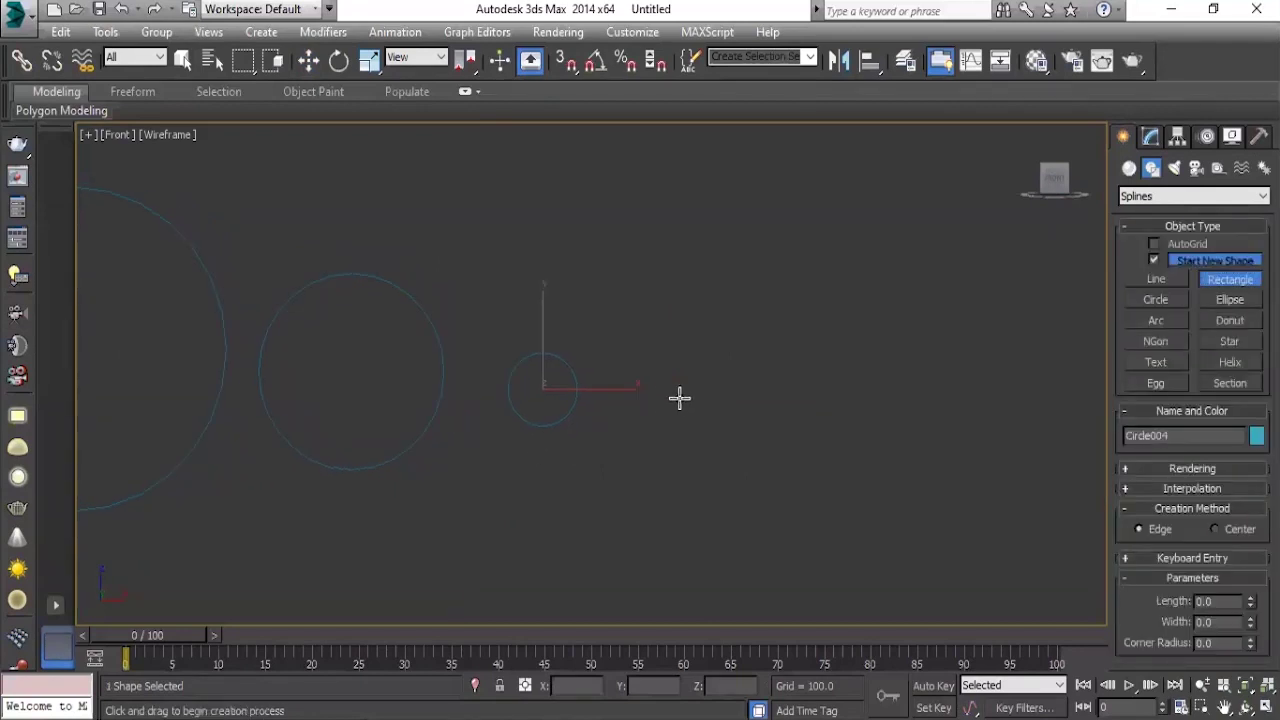
pyautogui.moveTo(669, 395)
pyautogui.mouseDown()
pyautogui.moveTo(757, 437)
pyautogui.moveTo(758, 423)
pyautogui.mouseUp()
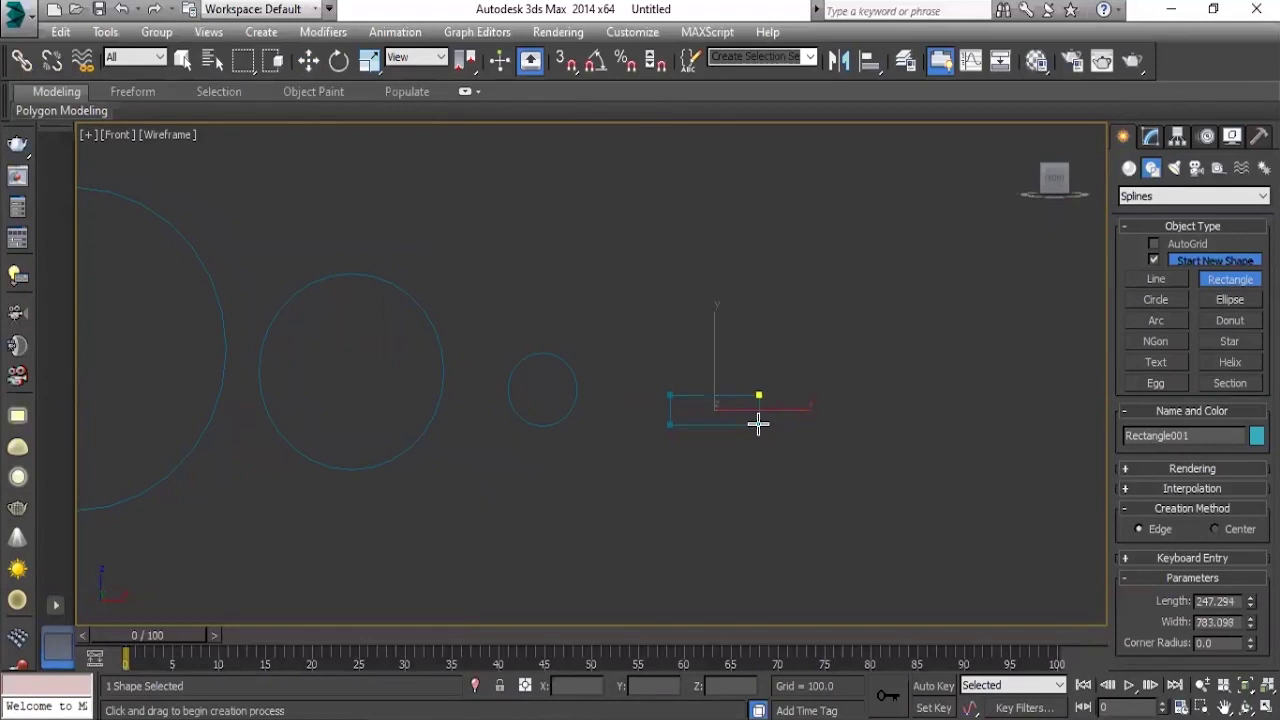
pyautogui.press('w')
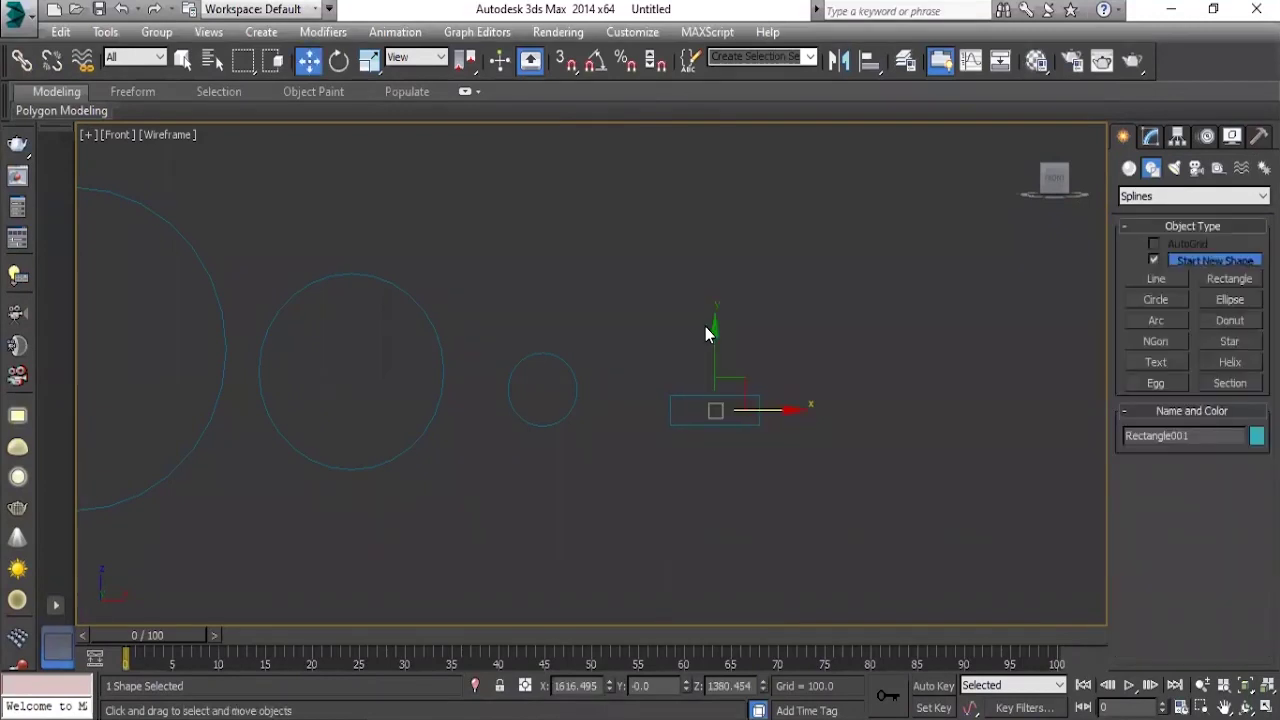
pyautogui.moveTo(712, 337); pyautogui.dragTo(712, 319)
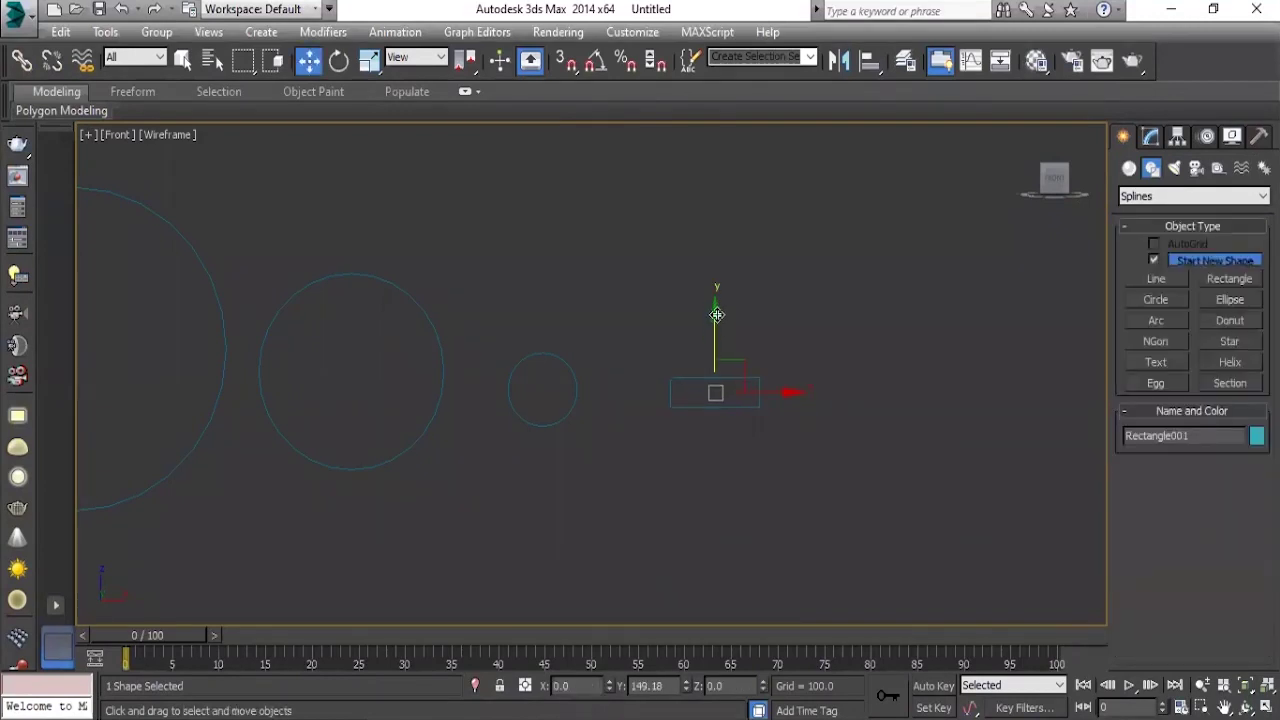
pyautogui.click(703, 413)
pyautogui.scroll(3, 706, 390)
pyautogui.click(727, 407)
# Give Rectangle001 a corner radius of about 56.803, then deselect it.
pyautogui.click(1151, 137)
pyautogui.scroll(2, 626, 448)
pyautogui.moveTo(626, 448); pyautogui.dragTo(638, 432, button='middle')
pyautogui.scroll(1, 638, 432)
pyautogui.scroll(2, 637, 470)
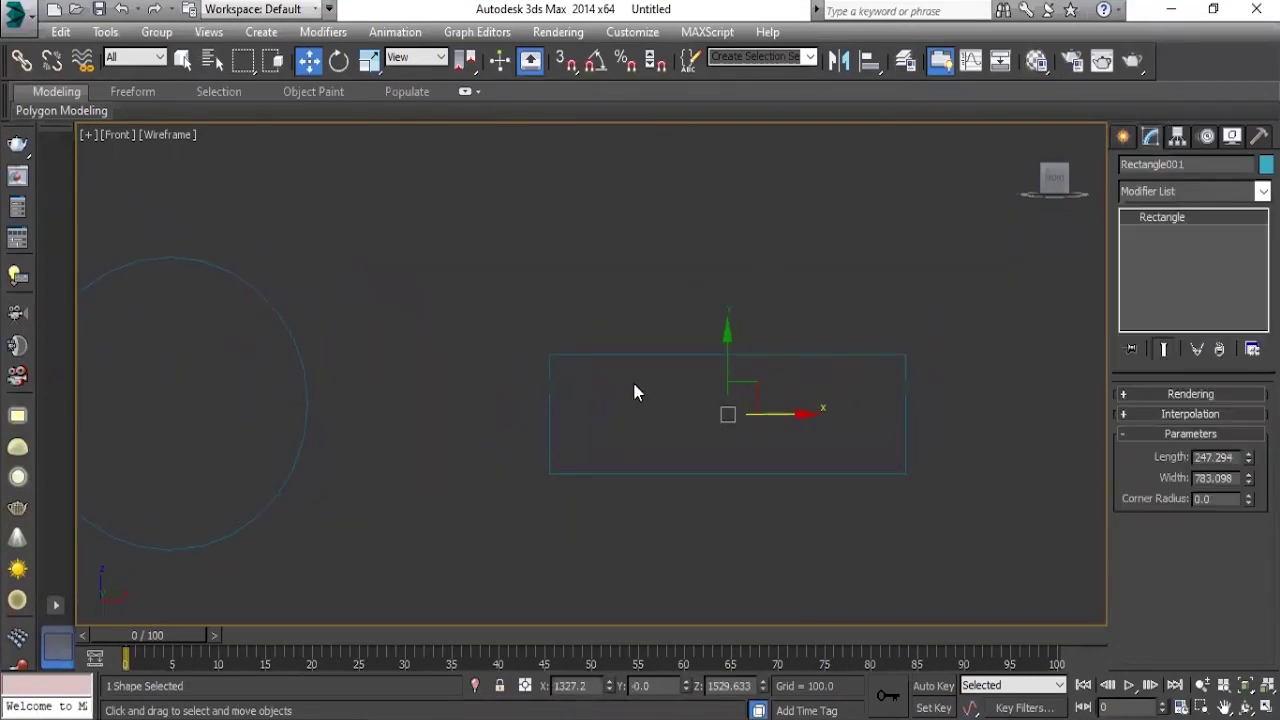
pyautogui.moveTo(770, 454); pyautogui.dragTo(743, 466, button='middle')
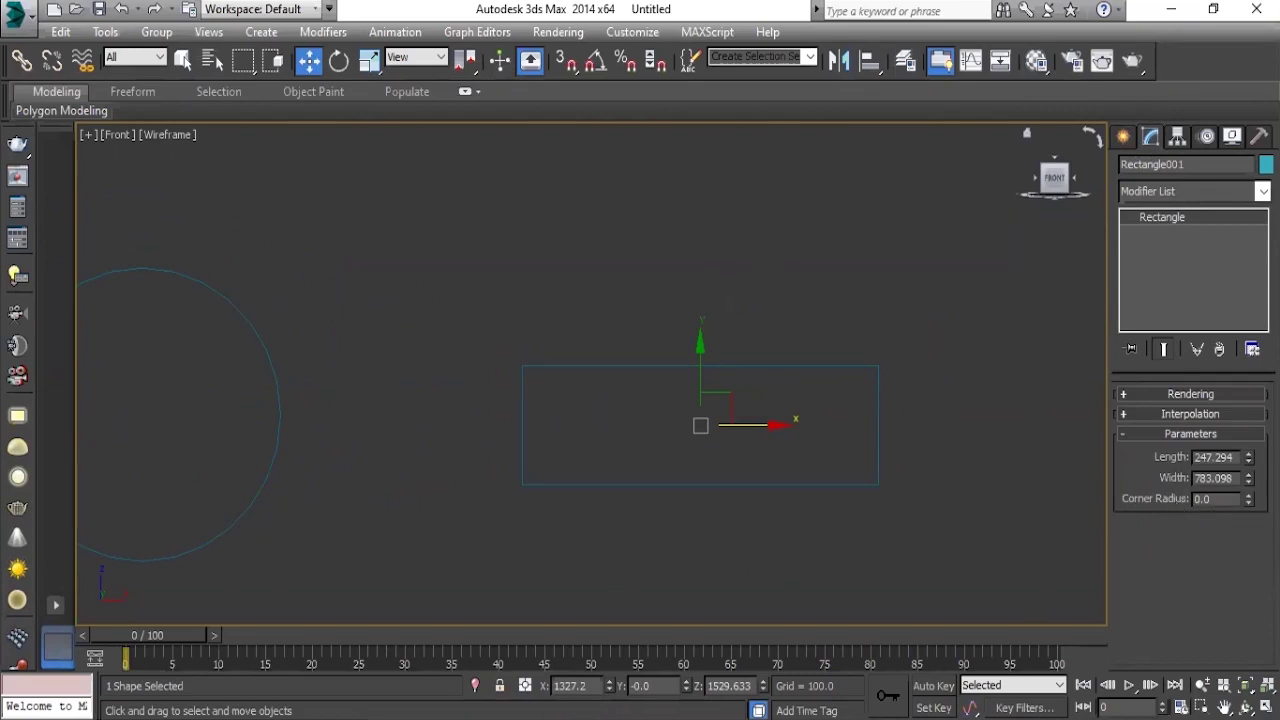
pyautogui.moveTo(1248, 498); pyautogui.dragTo(1242, 400)
pyautogui.moveTo(1248, 498)
pyautogui.mouseDown()
pyautogui.moveTo(1235, 344)
pyautogui.moveTo(1256, 432)
pyautogui.moveTo(1256, 398)
pyautogui.mouseUp()
pyautogui.moveTo(1248, 500); pyautogui.dragTo(1248, 494)
pyautogui.moveTo(754, 426); pyautogui.dragTo(748, 426)
pyautogui.click(789, 329)
pyautogui.scroll(-5, 534, 385)
pyautogui.scroll(-5, 534, 385)
pyautogui.keyDown('alt'); pyautogui.moveTo(323, 475); pyautogui.dragTo(355, 473, button='middle'); pyautogui.keyUp('alt')
# Return to the straight Front view and zoom out on the profiles.
pyautogui.press('f')
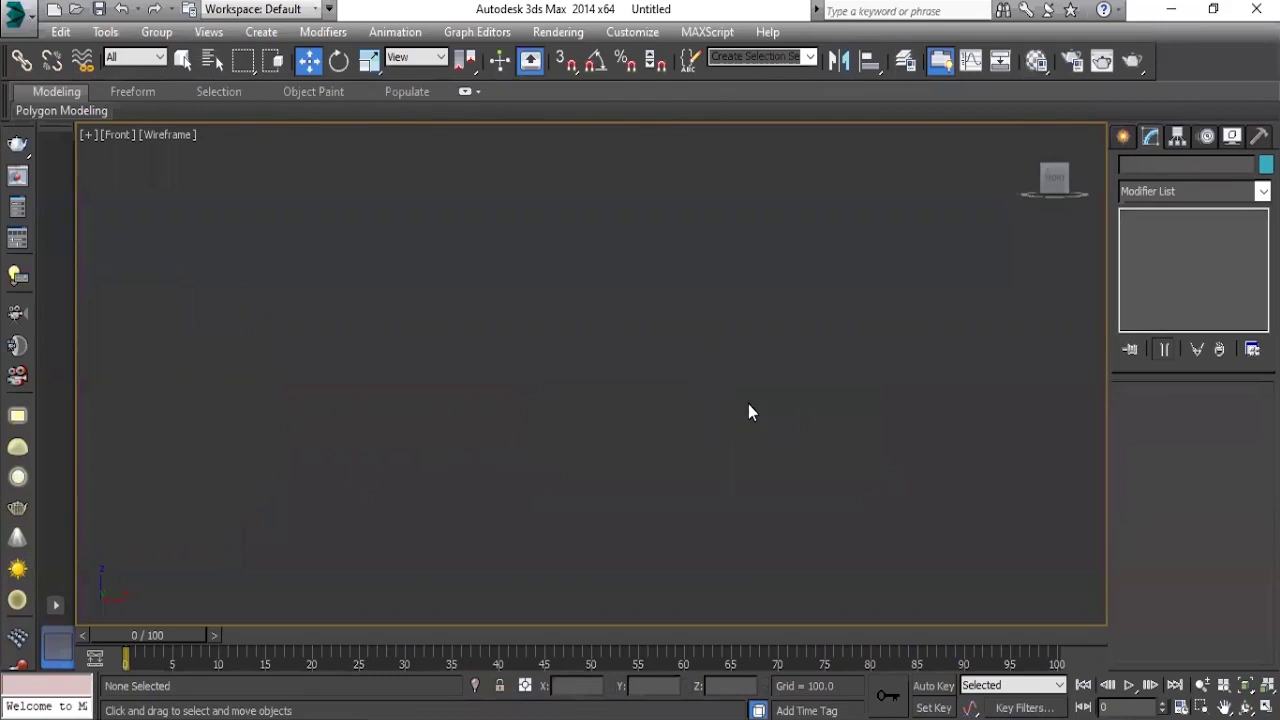
pyautogui.scroll(-3, 534, 385)
pyautogui.scroll(-3, 611, 423)
pyautogui.scroll(-2, 603, 386)
# Maximize the Perspective view and orbit to see the row of shapes obliquely.
pyautogui.hotkey('alt', 'w')
pyautogui.click(780, 437)
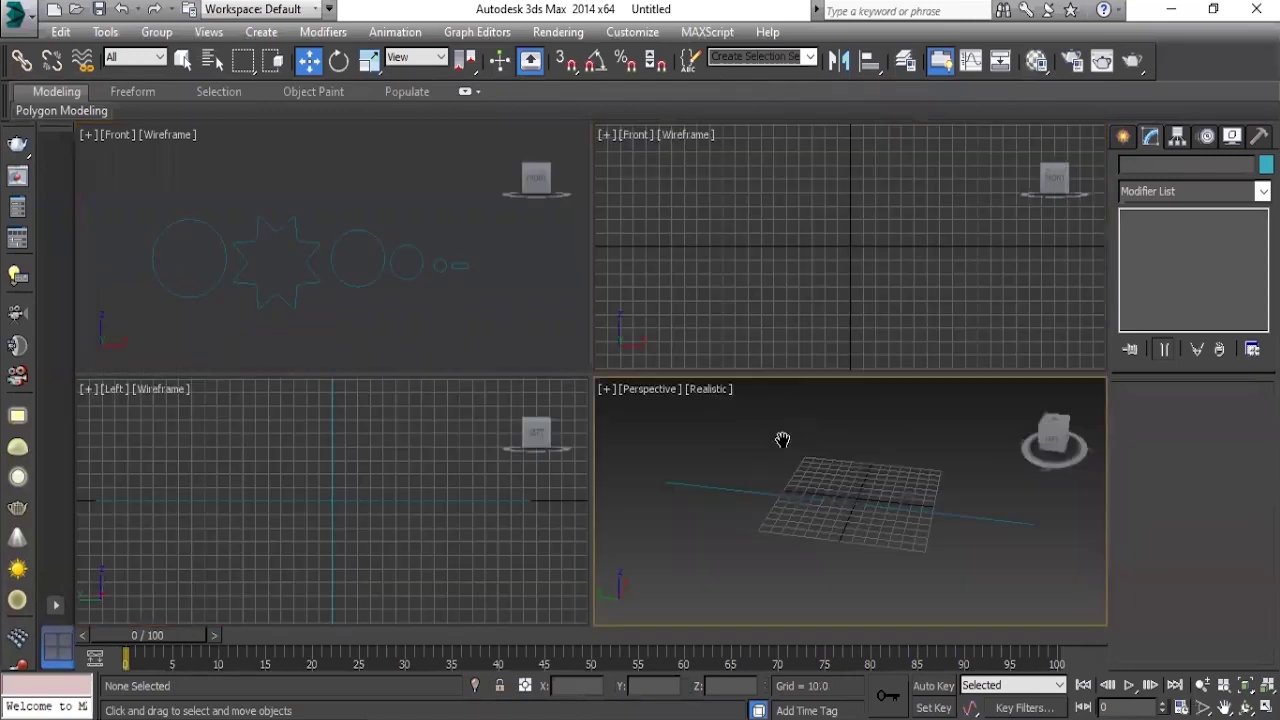
pyautogui.hotkey('alt', 'w')
pyautogui.scroll(-3, 700, 440)
pyautogui.scroll(-3, 650, 391)
pyautogui.scroll(-3, 580, 370)
pyautogui.scroll(-2, 600, 372)
pyautogui.scroll(-3, 632, 390)
pyautogui.scroll(3, 620, 403)
pyautogui.scroll(1, 640, 414)
pyautogui.scroll(-2, 650, 400)
pyautogui.moveTo(617, 378)
pyautogui.keyDown('alt'); pyautogui.mouseDown(button='middle')
pyautogui.moveTo(571, 389)
pyautogui.moveTo(860, 386)
pyautogui.moveTo(626, 457)
pyautogui.moveTo(610, 441)
pyautogui.moveTo(606, 503)
pyautogui.moveTo(526, 446)
pyautogui.moveTo(603, 457)
pyautogui.moveTo(561, 459)
pyautogui.moveTo(583, 434)
pyautogui.moveTo(566, 501)
pyautogui.moveTo(590, 502)
pyautogui.mouseUp(button='middle'); pyautogui.keyUp('alt')
pyautogui.moveTo(569, 366); pyautogui.dragTo(757, 588)
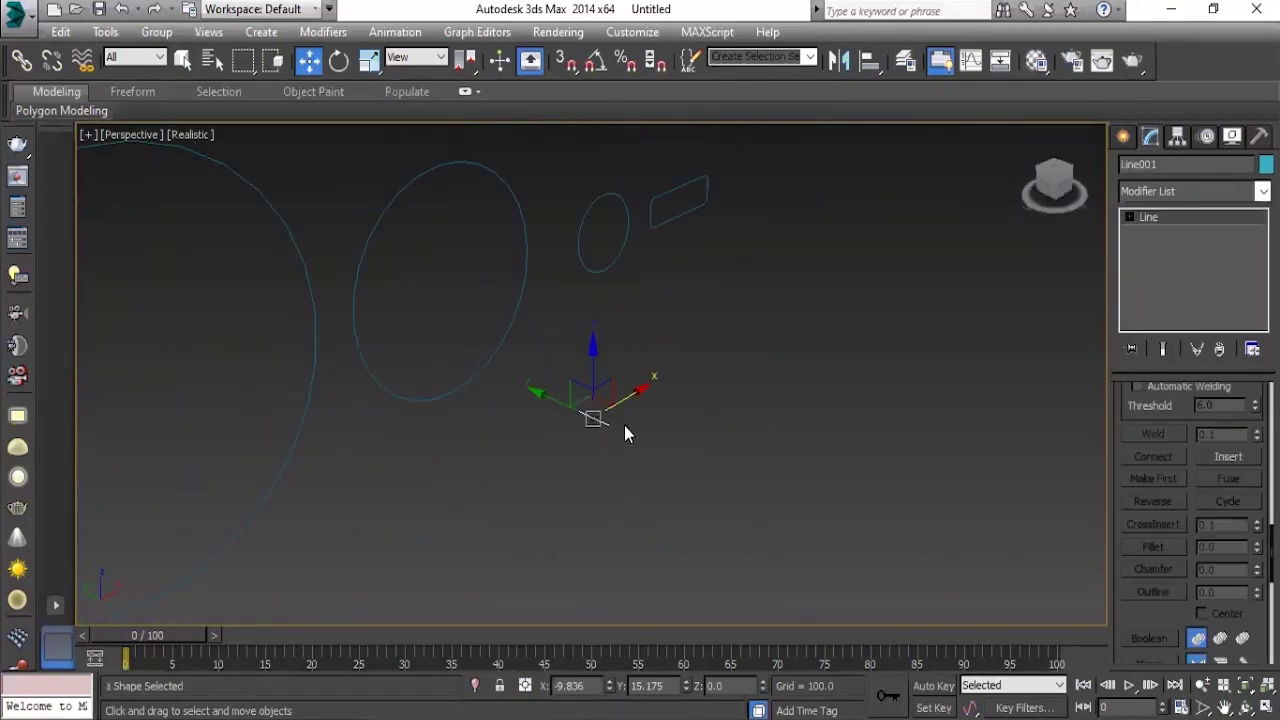
pyautogui.click(705, 511)
pyautogui.moveTo(660, 417); pyautogui.dragTo(694, 414, button='middle')
# Maximize the Front view, switch it to Top, then zoom out and centre the origin.
pyautogui.hotkey('alt', 'w')
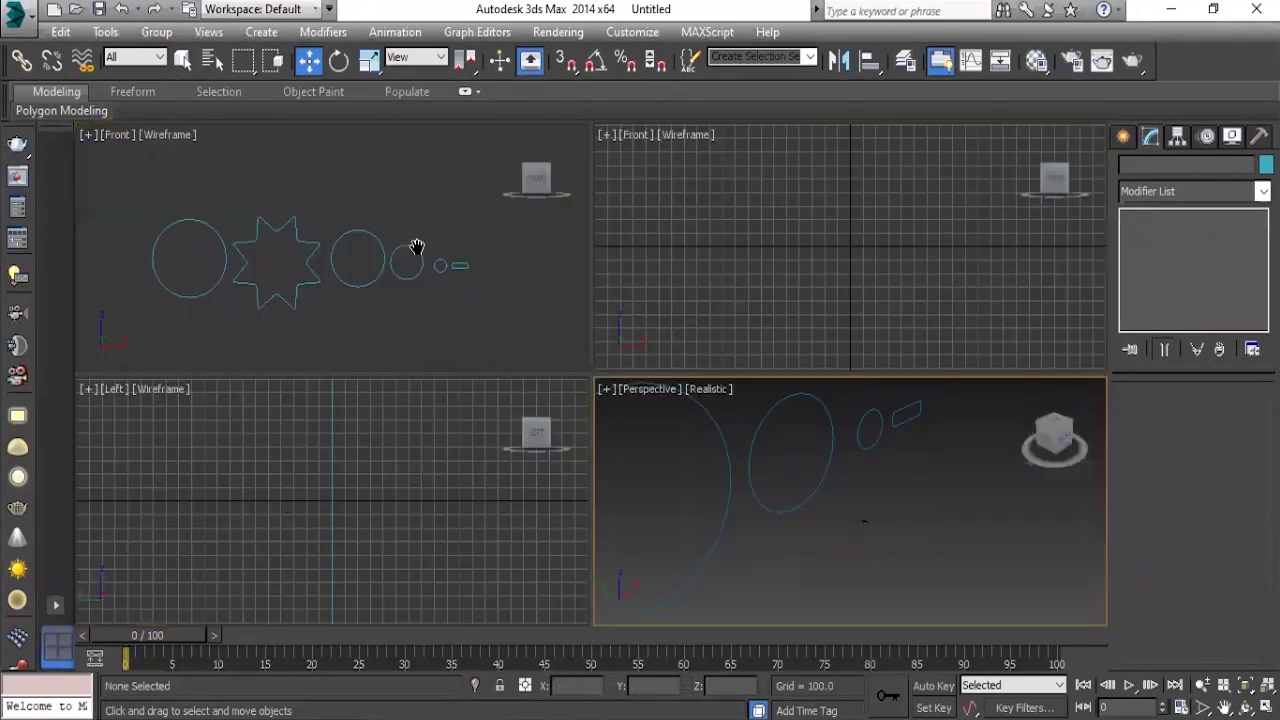
pyautogui.middleClick(537, 265)
pyautogui.hotkey('alt', 'w')
pyautogui.scroll(-4, 555, 310)
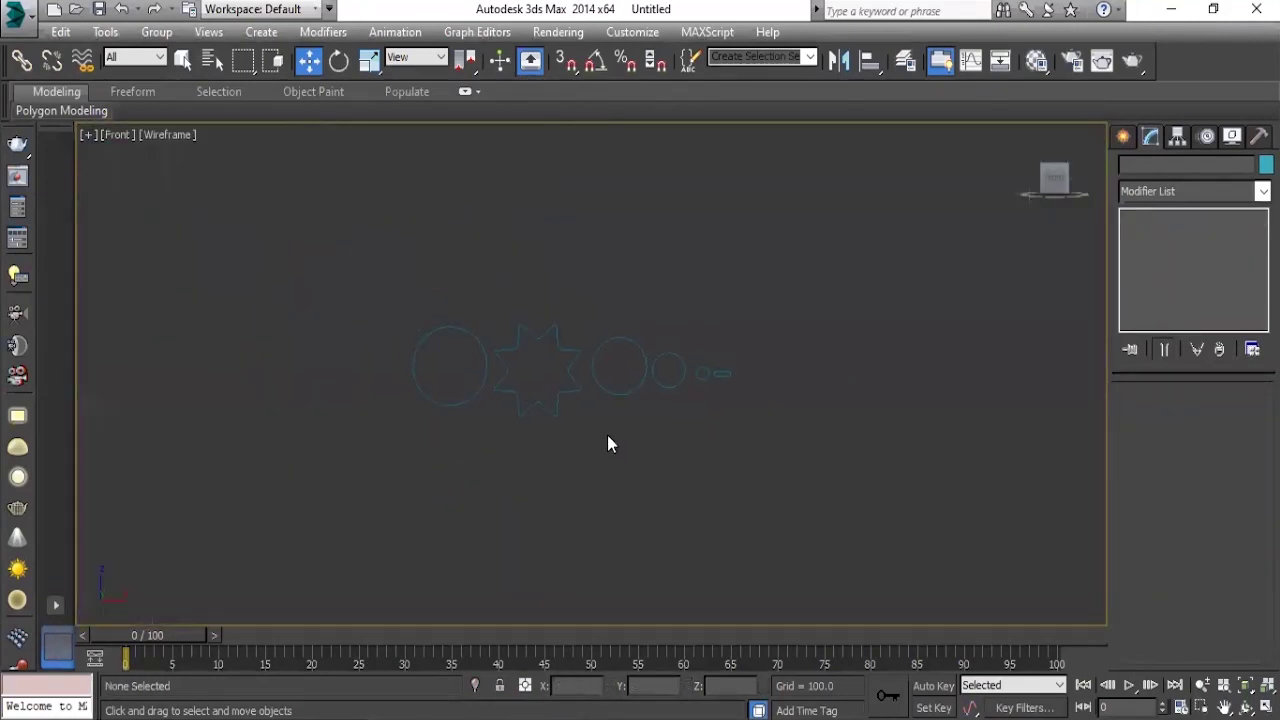
pyautogui.scroll(-2, 564, 443)
pyautogui.moveTo(686, 377)
pyautogui.mouseDown(button='middle')
pyautogui.moveTo(617, 350)
pyautogui.moveTo(573, 359)
pyautogui.mouseUp(button='middle')
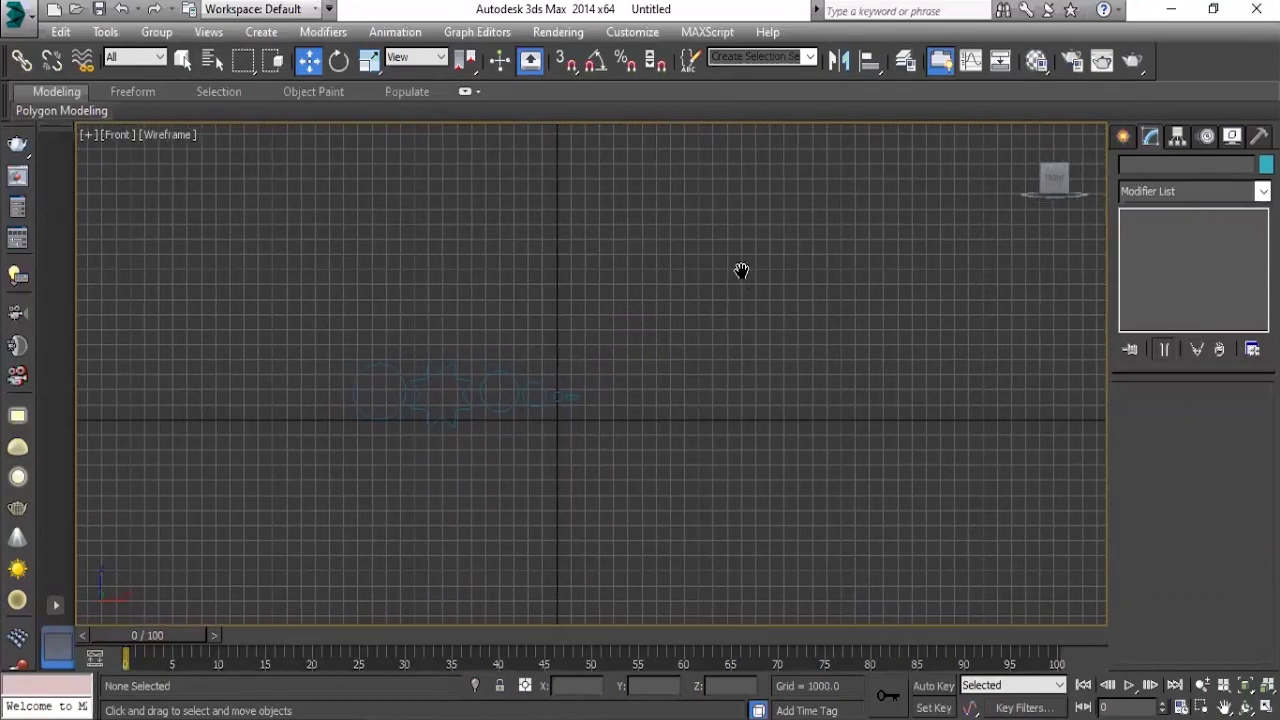
pyautogui.press('t')
pyautogui.moveTo(686, 244)
pyautogui.mouseDown(button='middle')
pyautogui.moveTo(512, 274)
pyautogui.moveTo(697, 349)
pyautogui.mouseUp(button='middle')
pyautogui.scroll(-2, 697, 349)
pyautogui.moveTo(780, 366); pyautogui.dragTo(632, 364, button='middle')
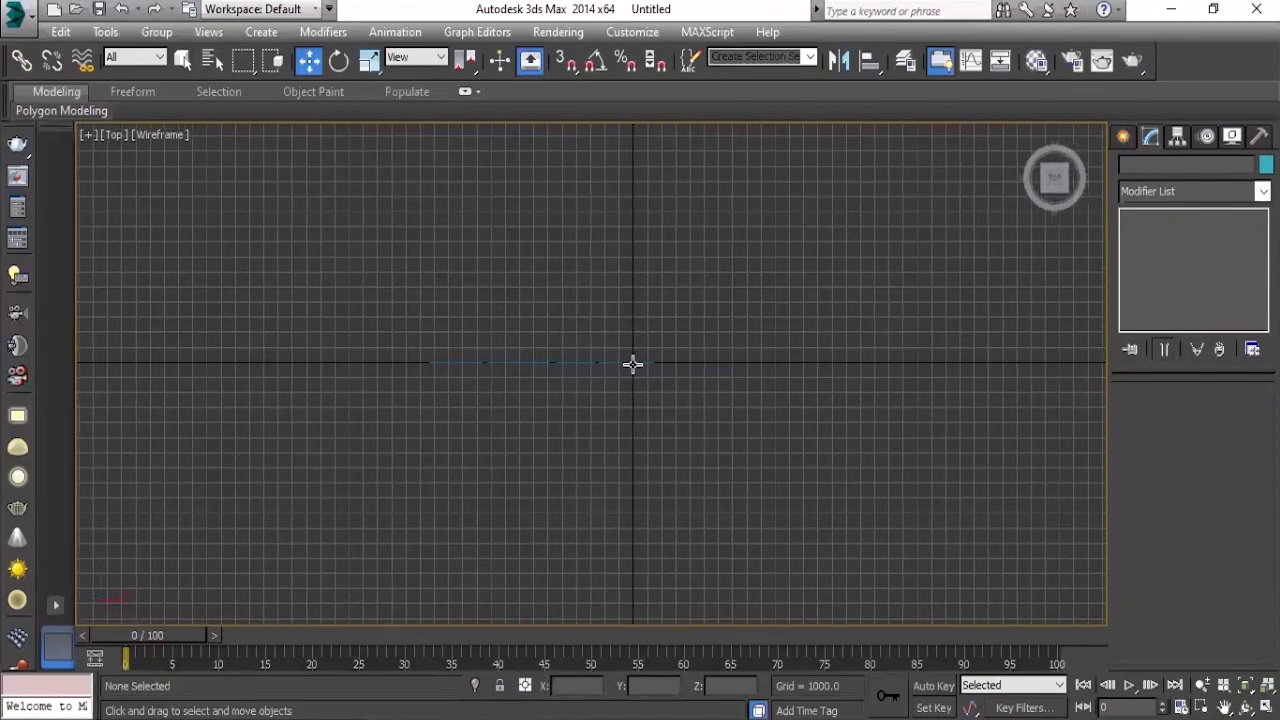
# Draw a straight two-point Line path in the Top view beside the profiles.
pyautogui.click(1123, 137)
pyautogui.click(1151, 168)
pyautogui.click(1160, 278)
pyautogui.moveTo(668, 430); pyautogui.dragTo(645, 430, button='middle')
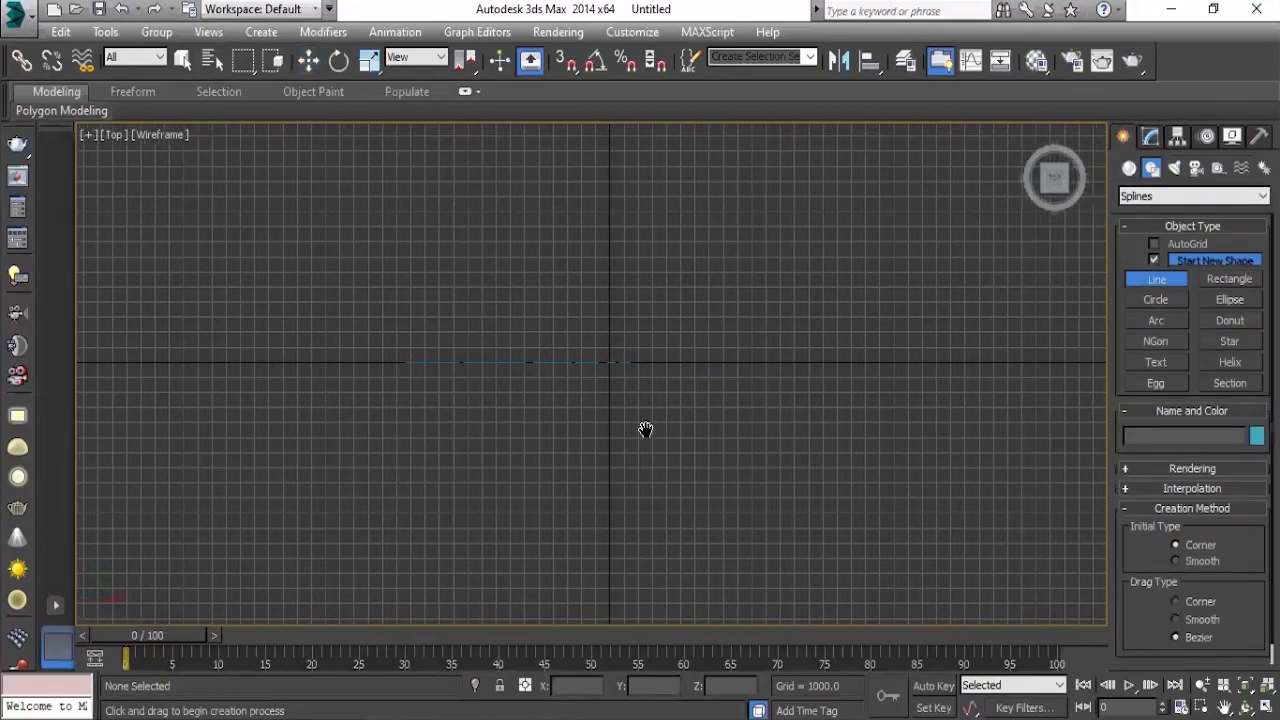
pyautogui.click(709, 526)
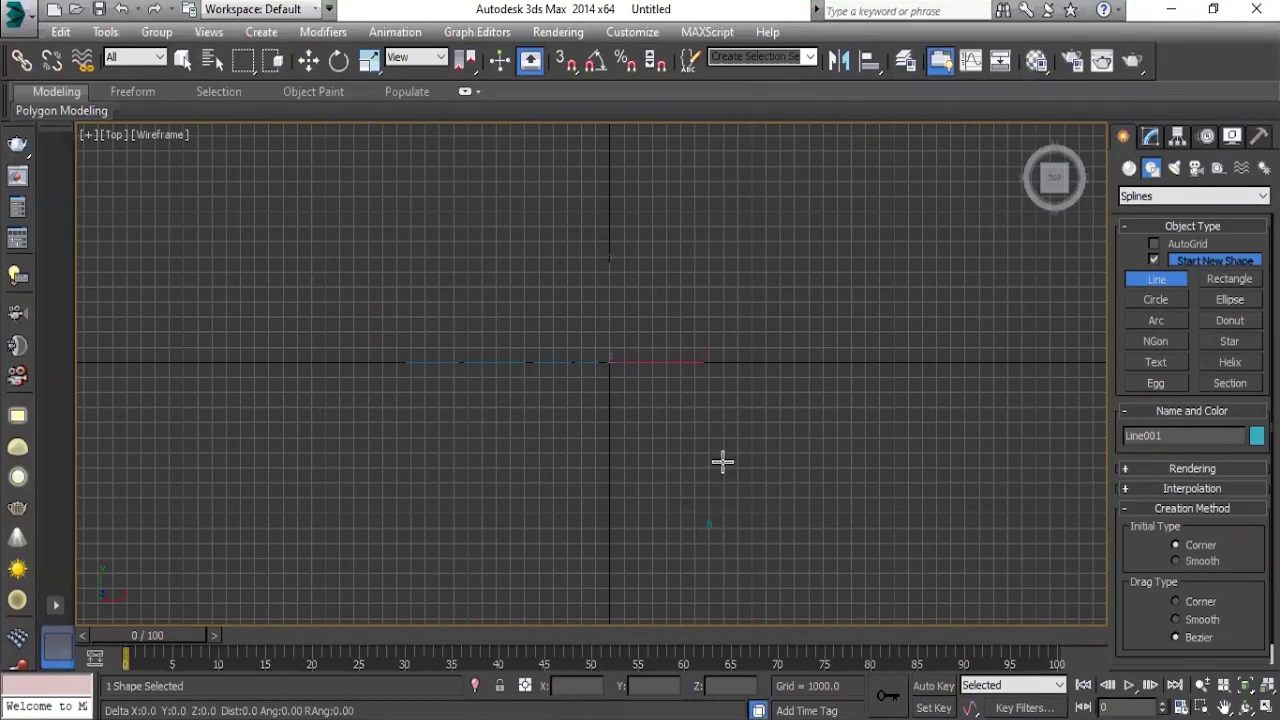
pyautogui.scroll(-1, 838, 243)
pyautogui.scroll(-1, 838, 243)
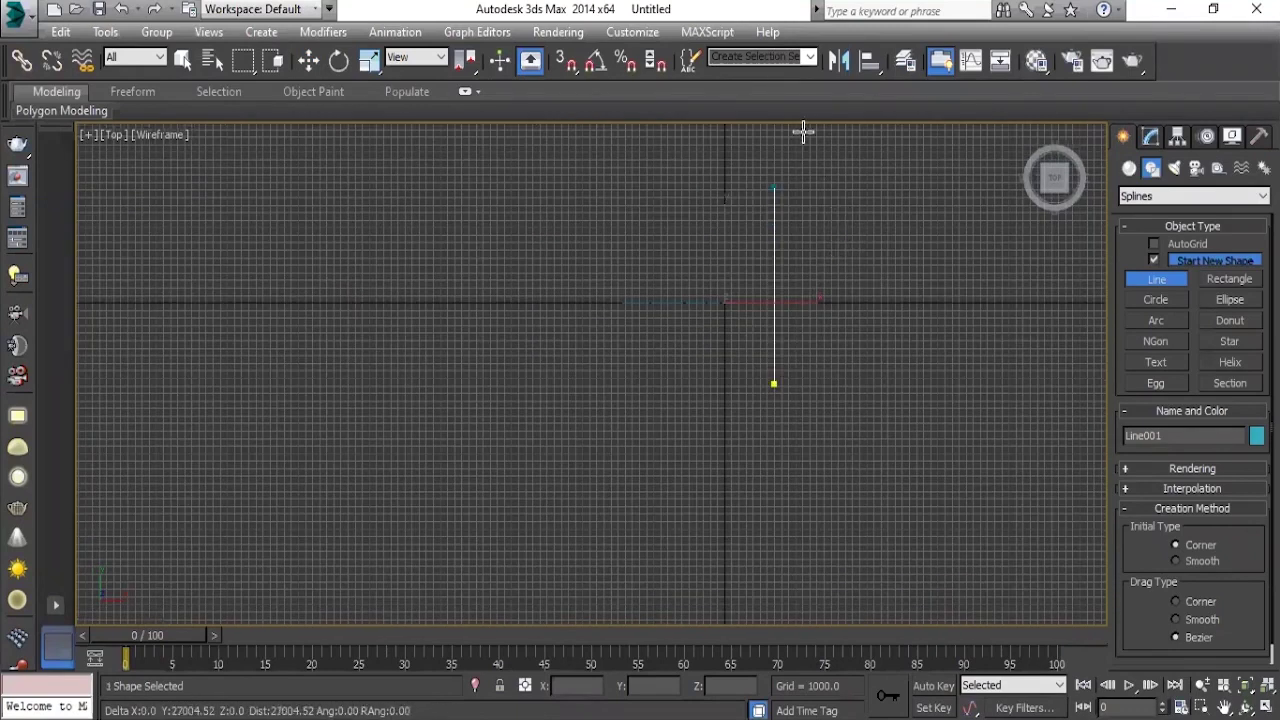
pyautogui.keyDown('shift'); pyautogui.click(803, 120); pyautogui.keyUp('shift')
pyautogui.rightClick(874, 241)
pyautogui.moveTo(874, 241); pyautogui.dragTo(823, 374, button='middle')
# At Vertex level, drag the line's top vertex upward to lengthen the path.
pyautogui.click(1152, 142)
pyautogui.click(1129, 216)
pyautogui.click(1160, 233)
pyautogui.click(744, 262)
pyautogui.moveTo(740, 191); pyautogui.dragTo(742, 91)
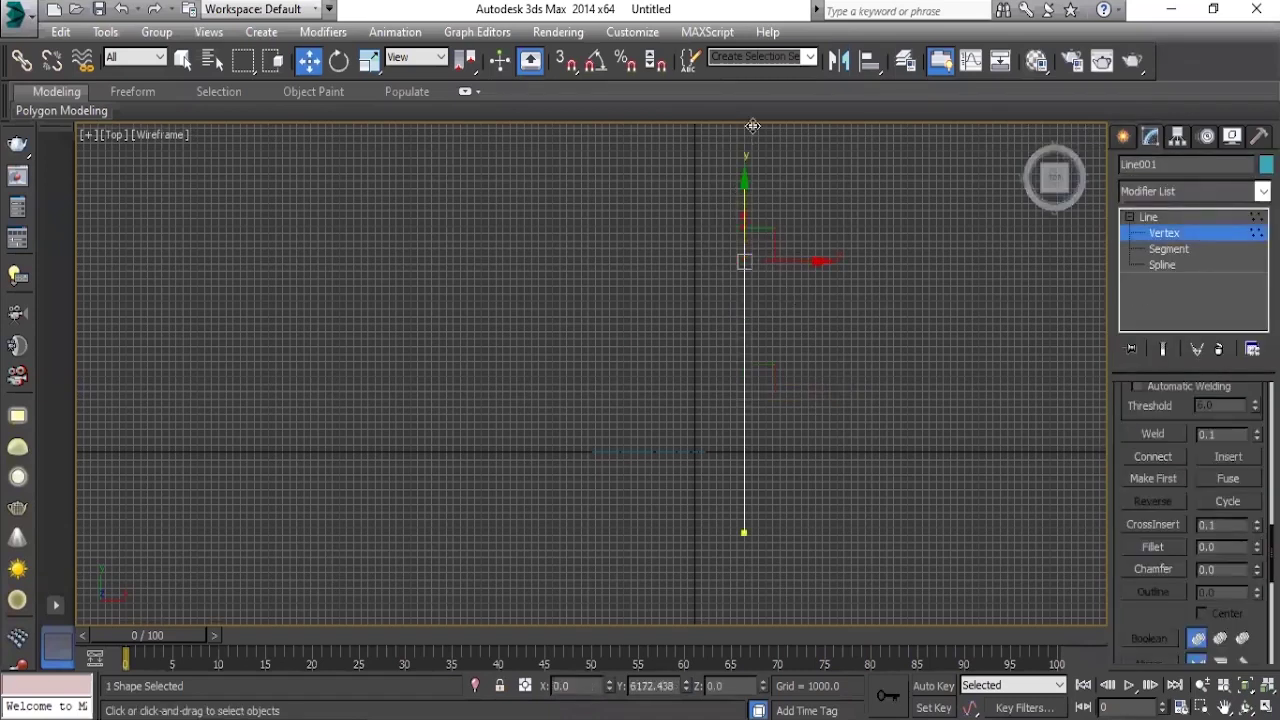
pyautogui.moveTo(750, 317); pyautogui.dragTo(752, 352, button='middle')
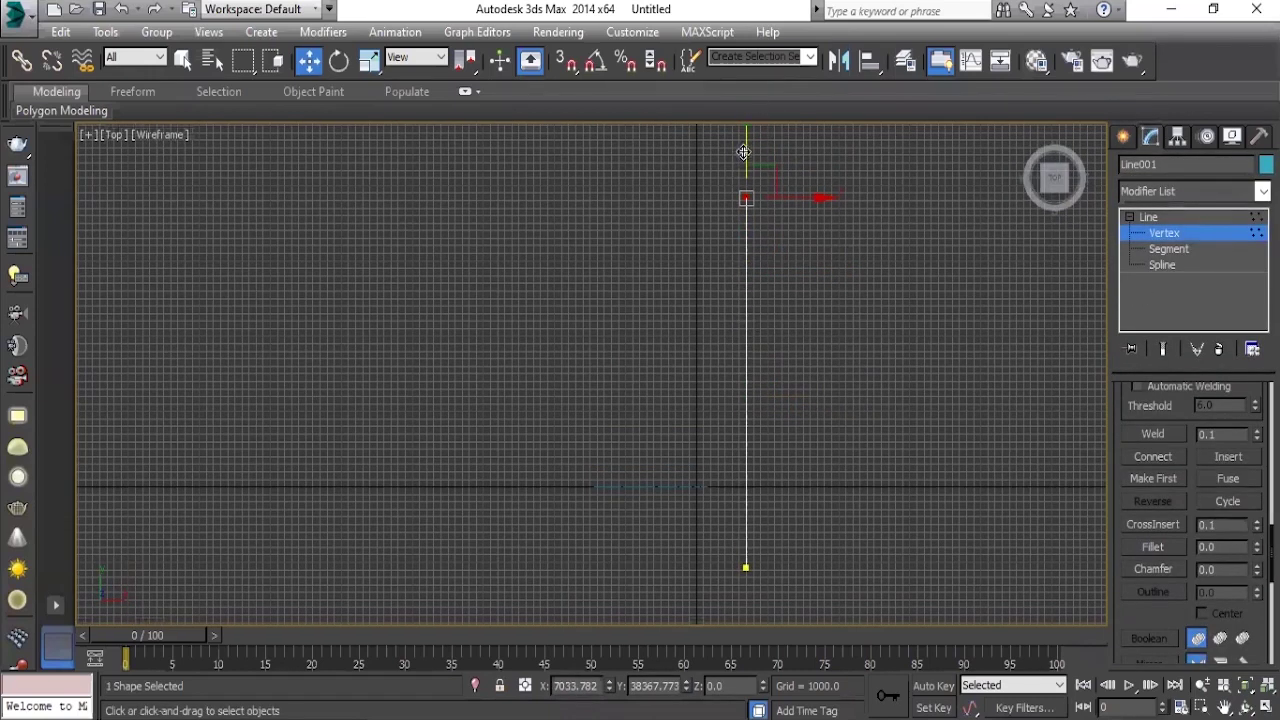
pyautogui.click(1166, 215)
pyautogui.click(995, 400)
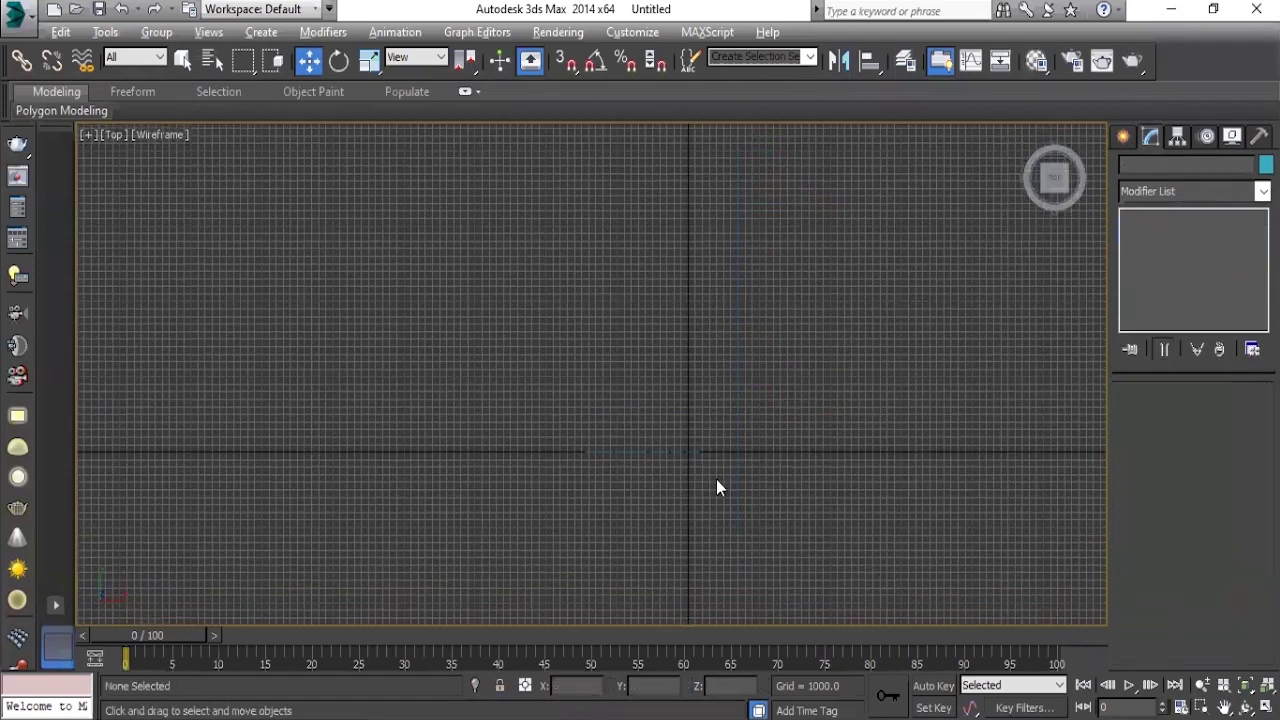
# Maximize the Perspective view and orbit around the shapes and line.
pyautogui.hotkey('alt', 'w')
pyautogui.click(750, 531)
pyautogui.hotkey('alt', 'w')
pyautogui.moveTo(728, 461)
pyautogui.keyDown('alt'); pyautogui.mouseDown(button='middle')
pyautogui.moveTo(477, 469)
pyautogui.moveTo(540, 443)
pyautogui.moveTo(611, 434)
pyautogui.moveTo(641, 452)
pyautogui.moveTo(560, 449)
pyautogui.moveTo(649, 440)
pyautogui.moveTo(577, 457)
pyautogui.moveTo(580, 415)
pyautogui.moveTo(600, 428)
pyautogui.moveTo(580, 423)
pyautogui.moveTo(602, 414)
pyautogui.moveTo(566, 271)
pyautogui.moveTo(471, 283)
pyautogui.moveTo(523, 249)
pyautogui.moveTo(520, 333)
pyautogui.moveTo(554, 280)
pyautogui.moveTo(646, 340)
pyautogui.moveTo(491, 340)
pyautogui.moveTo(543, 294)
pyautogui.moveTo(558, 322)
pyautogui.mouseUp(button='middle'); pyautogui.keyUp('alt')
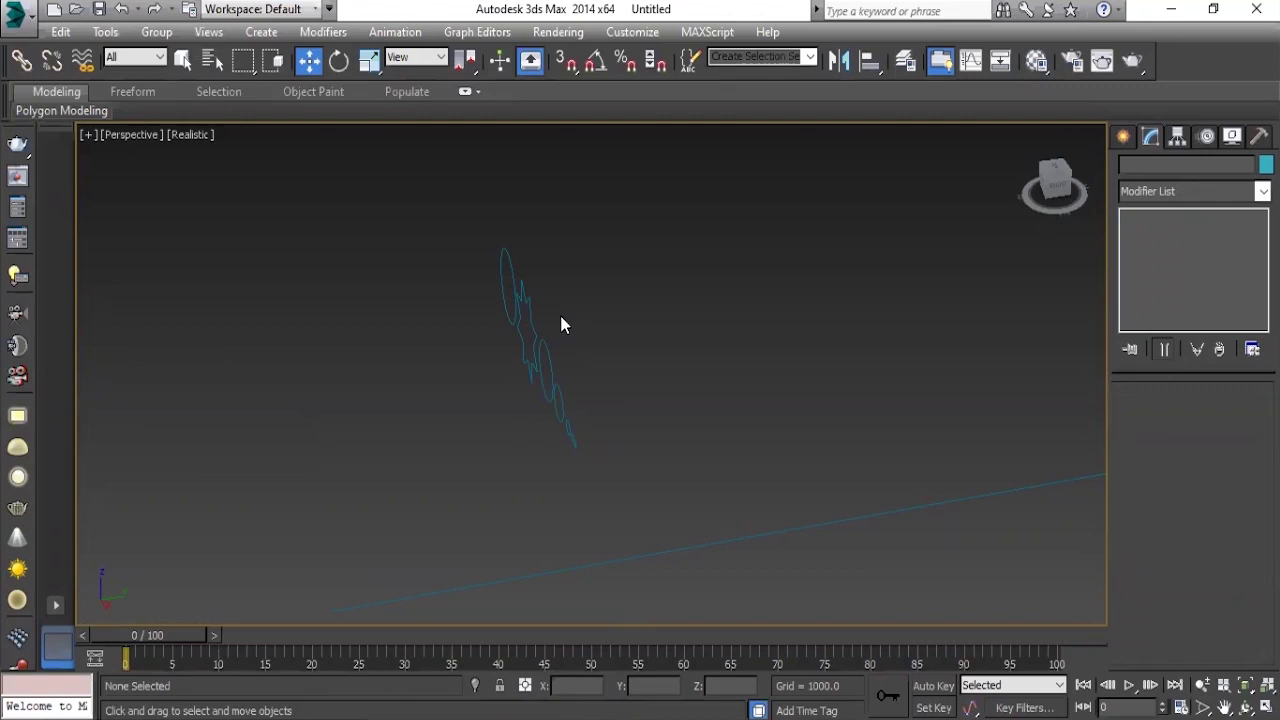
# Orbit and zoom the Perspective view to frame the long line among the profiles.
pyautogui.scroll(-3, 725, 482)
pyautogui.moveTo(654, 420)
pyautogui.mouseDown(button='middle')
pyautogui.moveTo(551, 403)
pyautogui.moveTo(620, 389)
pyautogui.moveTo(606, 389)
pyautogui.moveTo(649, 443)
pyautogui.mouseUp(button='middle')
pyautogui.scroll(2, 591, 446)
pyautogui.scroll(2, 566, 410)
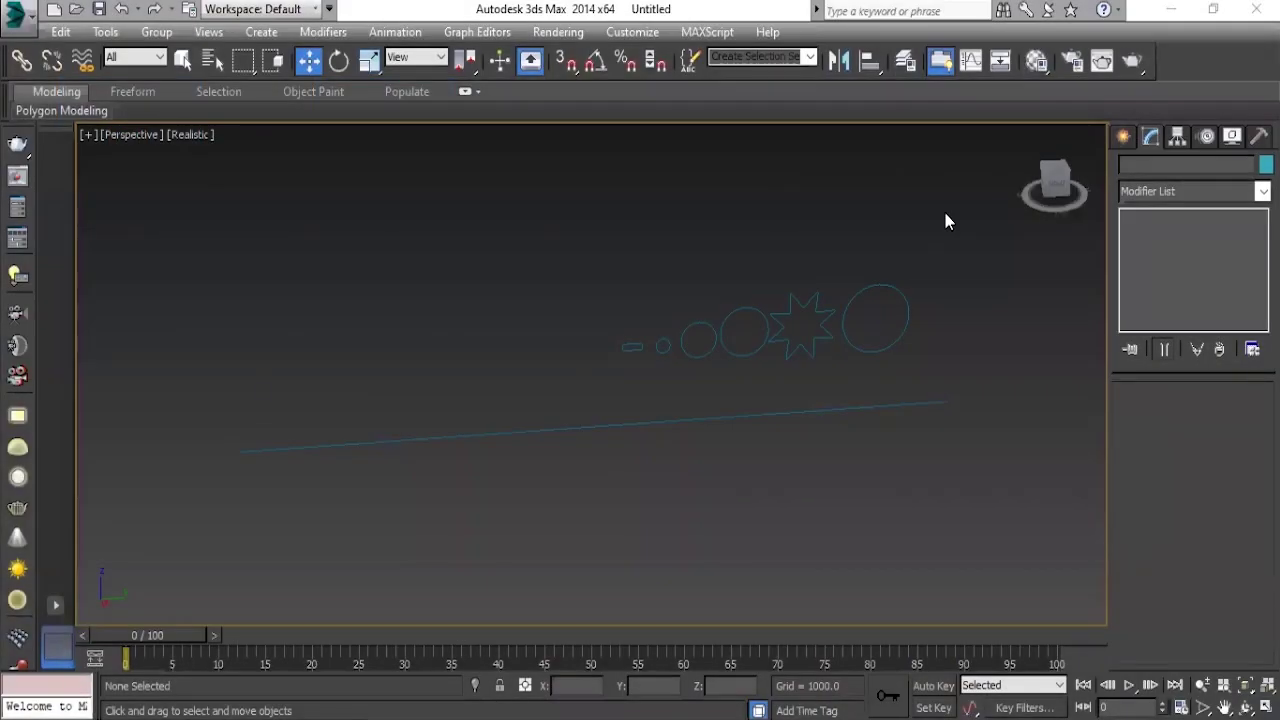
pyautogui.moveTo(725, 331)
pyautogui.keyDown('alt'); pyautogui.mouseDown(button='middle')
pyautogui.moveTo(638, 344)
pyautogui.moveTo(727, 304)
pyautogui.moveTo(654, 414)
pyautogui.moveTo(551, 426)
pyautogui.mouseUp(button='middle'); pyautogui.keyUp('alt')
pyautogui.moveTo(489, 440); pyautogui.dragTo(598, 532)
pyautogui.moveTo(690, 519)
pyautogui.keyDown('alt'); pyautogui.mouseDown(button='middle')
pyautogui.moveTo(634, 420)
pyautogui.moveTo(546, 478)
pyautogui.moveTo(677, 466)
pyautogui.moveTo(657, 366)
pyautogui.moveTo(680, 440)
pyautogui.moveTo(686, 400)
pyautogui.mouseUp(button='middle'); pyautogui.keyUp('alt')
pyautogui.click(536, 558)
pyautogui.scroll(2, 540, 553)
pyautogui.keyDown('alt'); pyautogui.moveTo(546, 549); pyautogui.dragTo(726, 380, button='middle'); pyautogui.keyUp('alt')
# Nudge Line001 slightly with the Move gizmo, click the large circle, then reselect the line.
pyautogui.click(645, 440)
pyautogui.moveTo(757, 403); pyautogui.dragTo(771, 380)
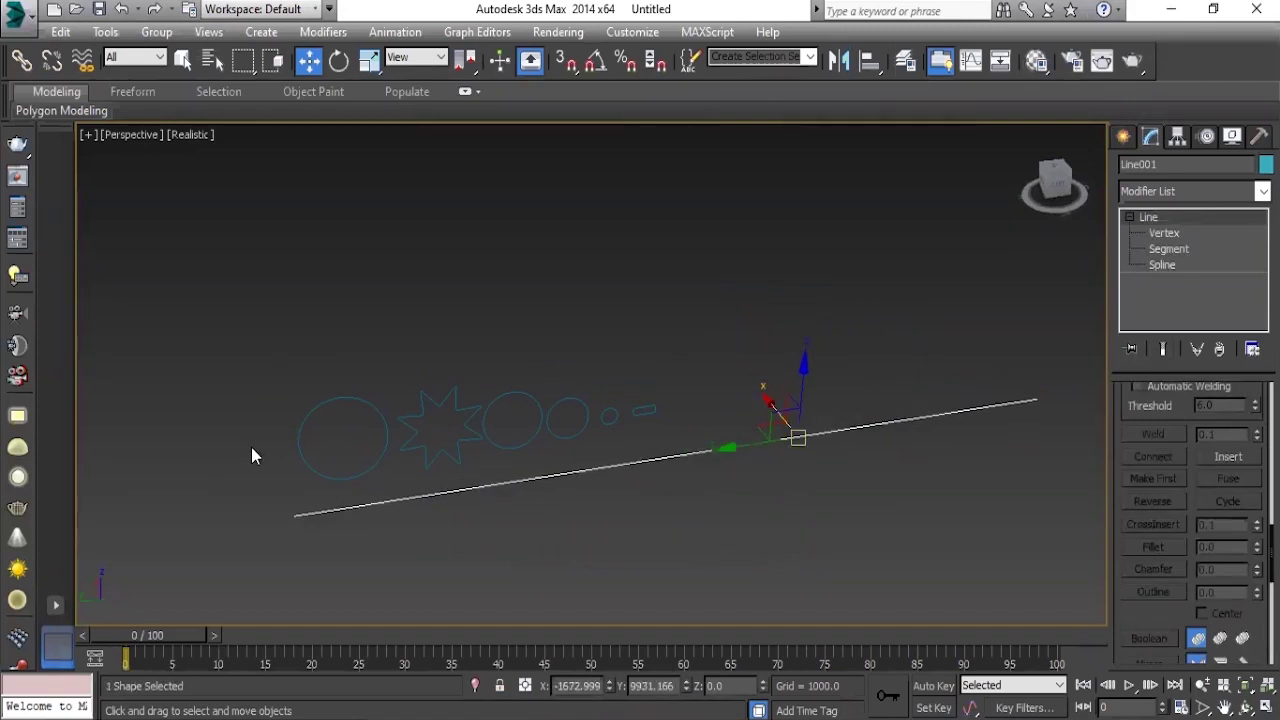
pyautogui.click(299, 446)
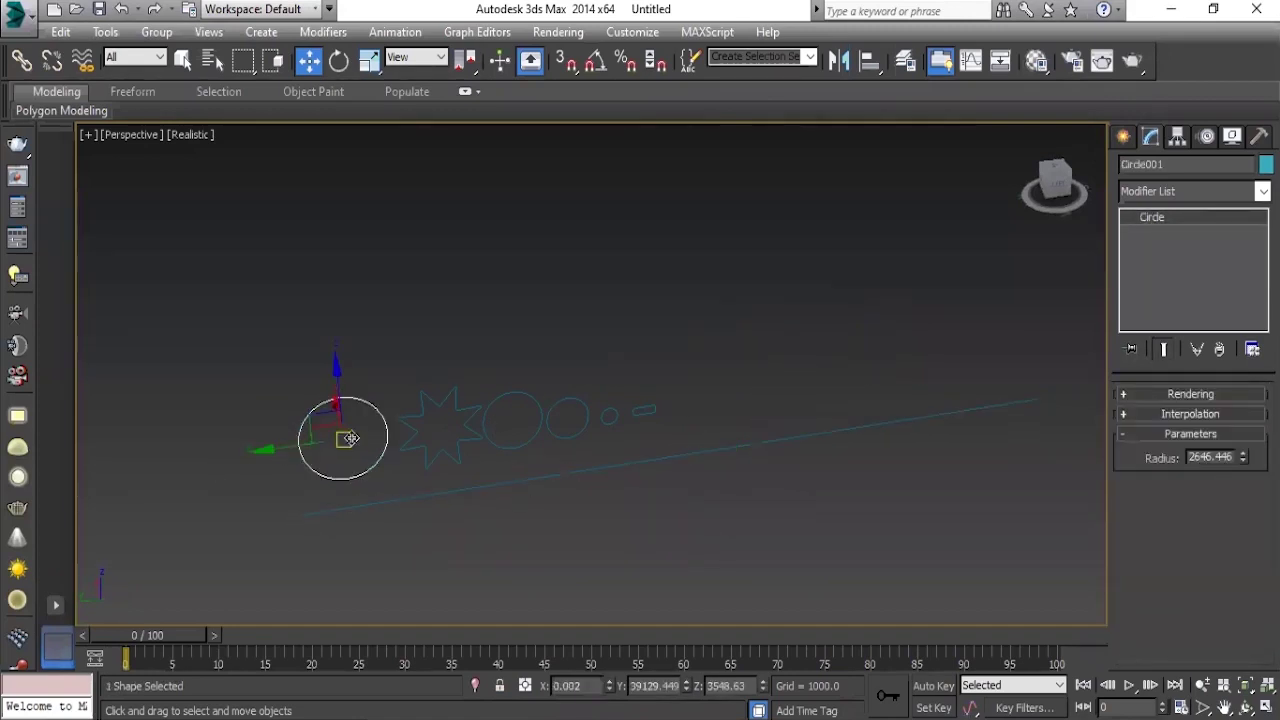
pyautogui.moveTo(850, 348); pyautogui.dragTo(876, 533)
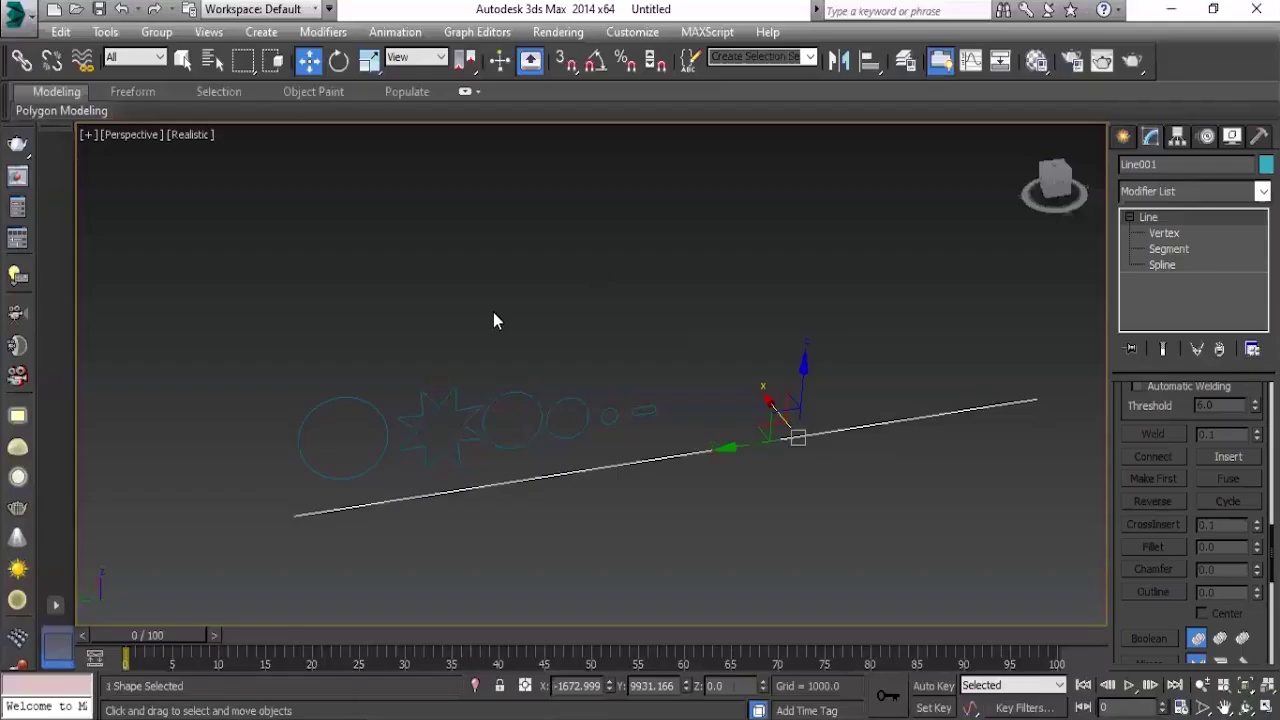
# Switch to the Notepad notes and select the meeting text above the Loft line.
pyautogui.moveTo(493, 320)
pyautogui.keyDown('alt'); pyautogui.mouseDown(button='middle')
pyautogui.moveTo(543, 309)
pyautogui.moveTo(571, 320)
pyautogui.moveTo(503, 371)
pyautogui.moveTo(499, 338)
pyautogui.moveTo(454, 308)
pyautogui.moveTo(484, 340)
pyautogui.mouseUp(button='middle'); pyautogui.keyUp('alt')
pyautogui.hotkey('alt', 'Tab')
pyautogui.scroll(-3, 532, 380)
pyautogui.moveTo(737, 514)
pyautogui.mouseDown()
pyautogui.moveTo(249, 223)
pyautogui.moveTo(231, 188)
pyautogui.mouseUp()
# Delete the meeting text and type 'Create =' before 'Loft' in the note.
pyautogui.press('Delete')
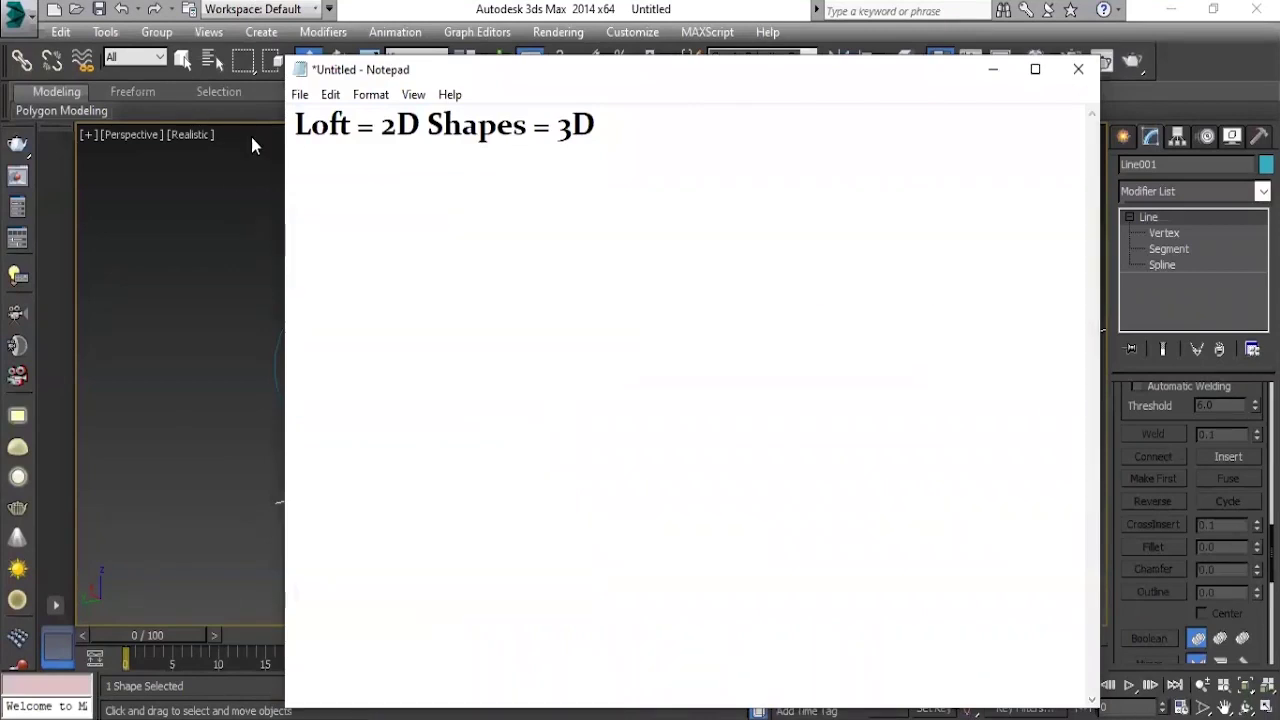
pyautogui.write('C')
pyautogui.press('BackSpace')
pyautogui.write('Create')
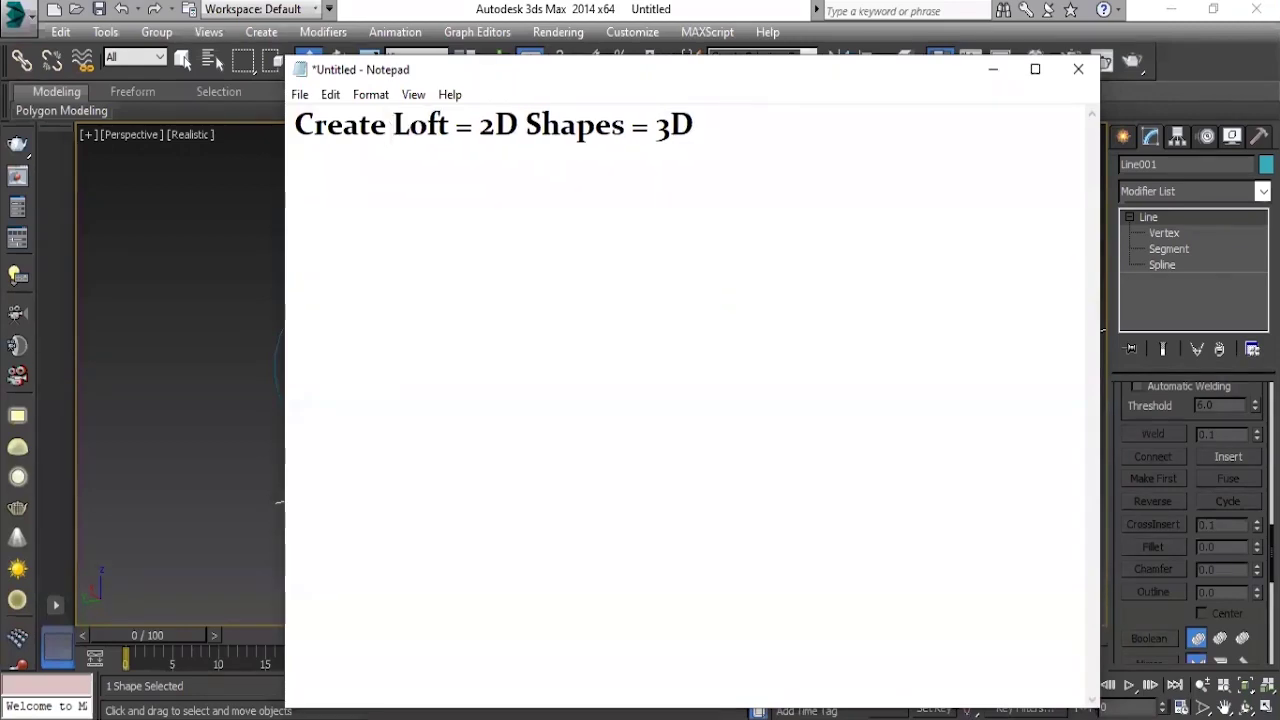
pyautogui.write('=')
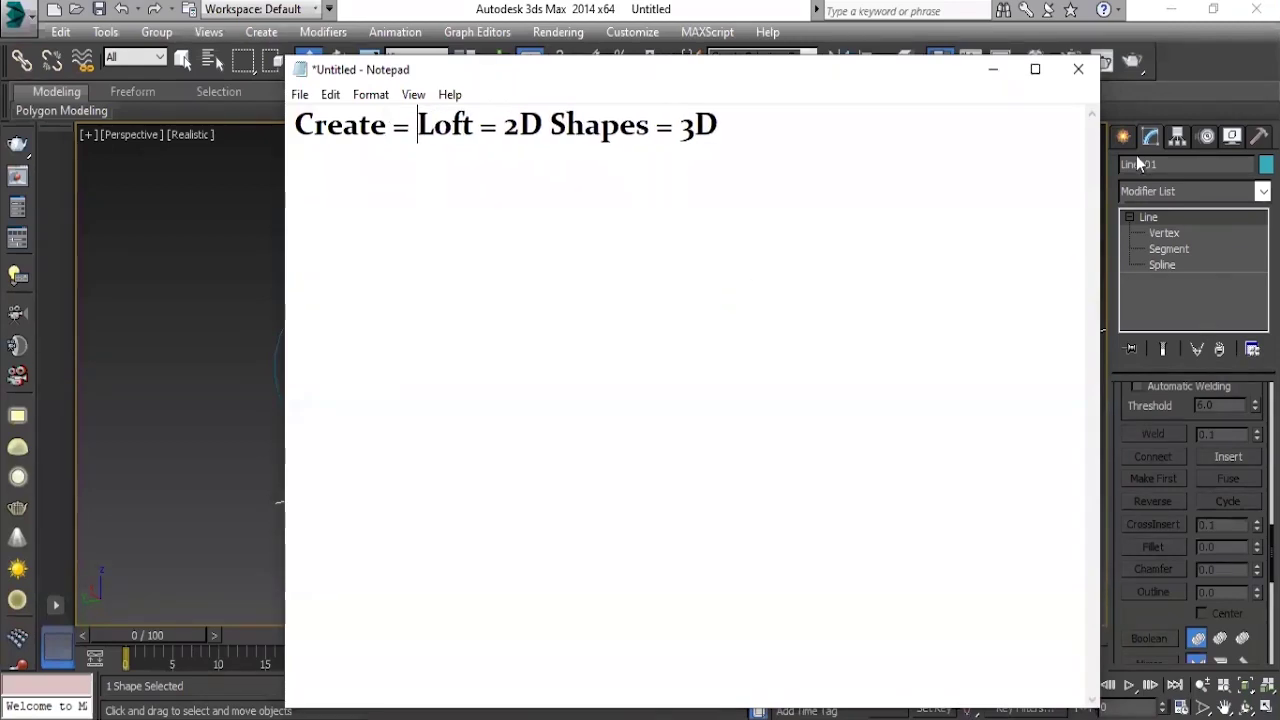
# Show 3ds Max's Create > Geometry panel, then add 'Geometry =' to the note.
pyautogui.click(1124, 138)
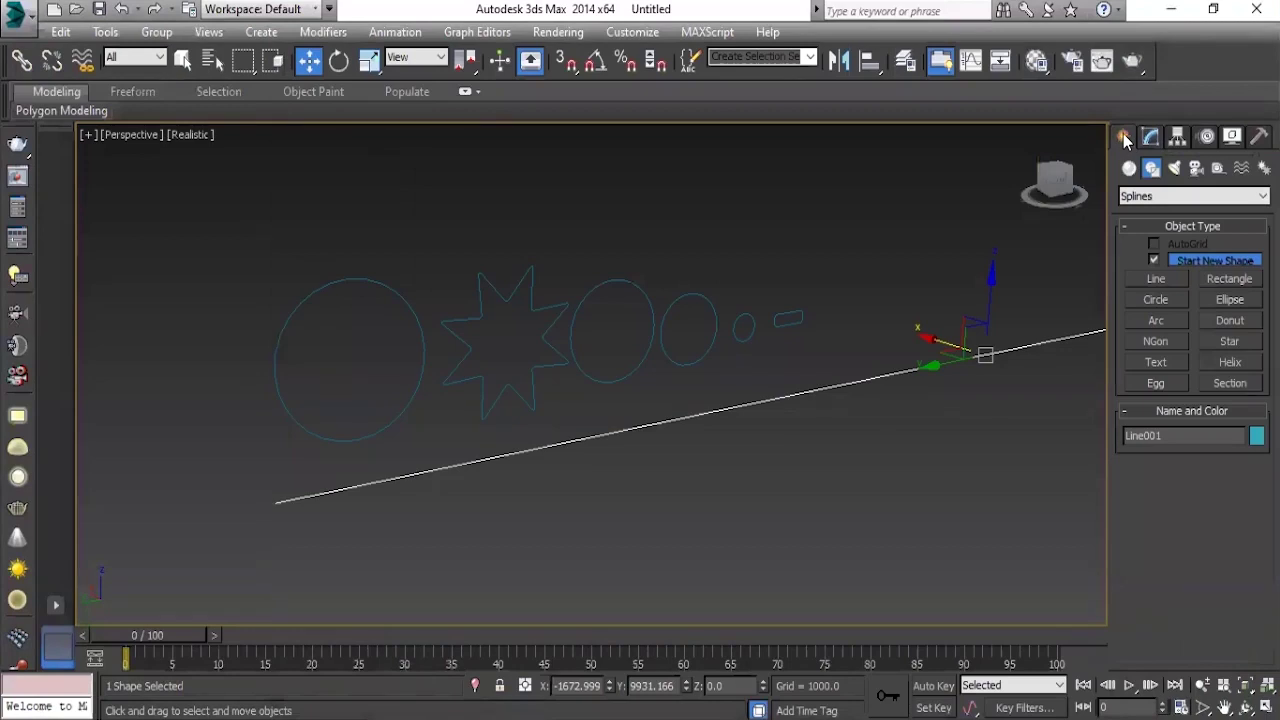
pyautogui.click(1130, 169)
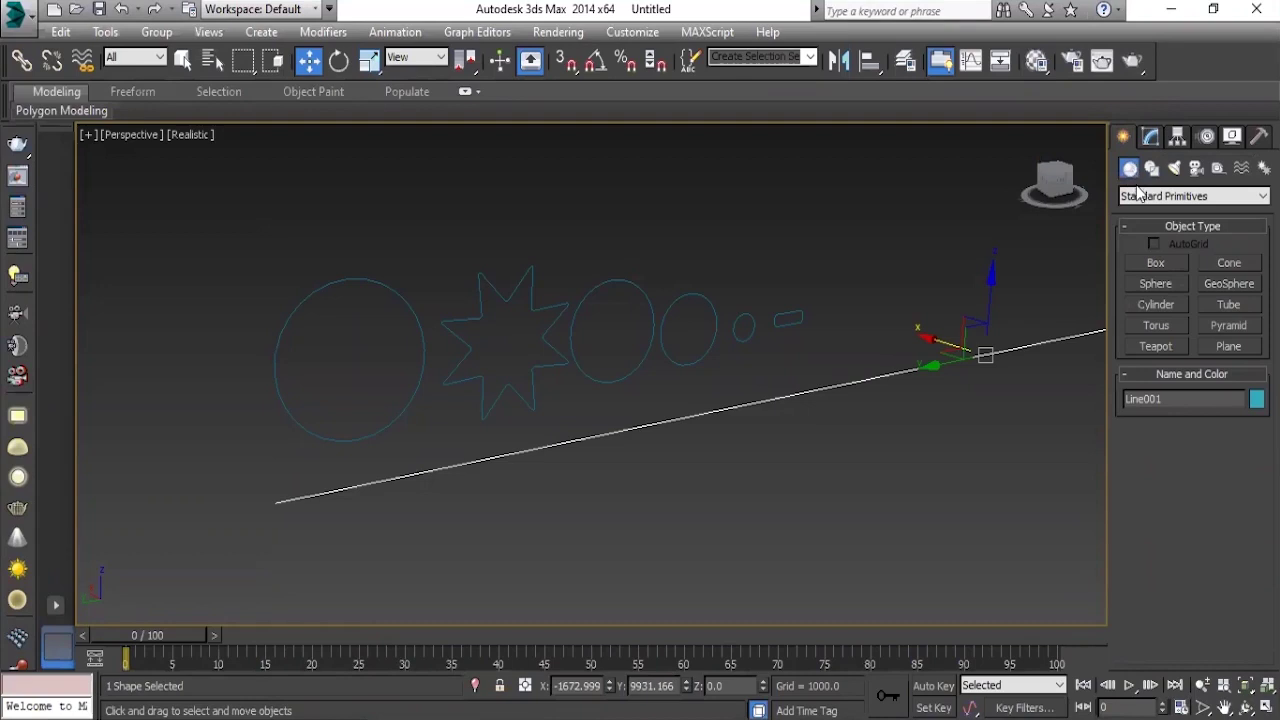
pyautogui.hotkey('alt', 'Tab')
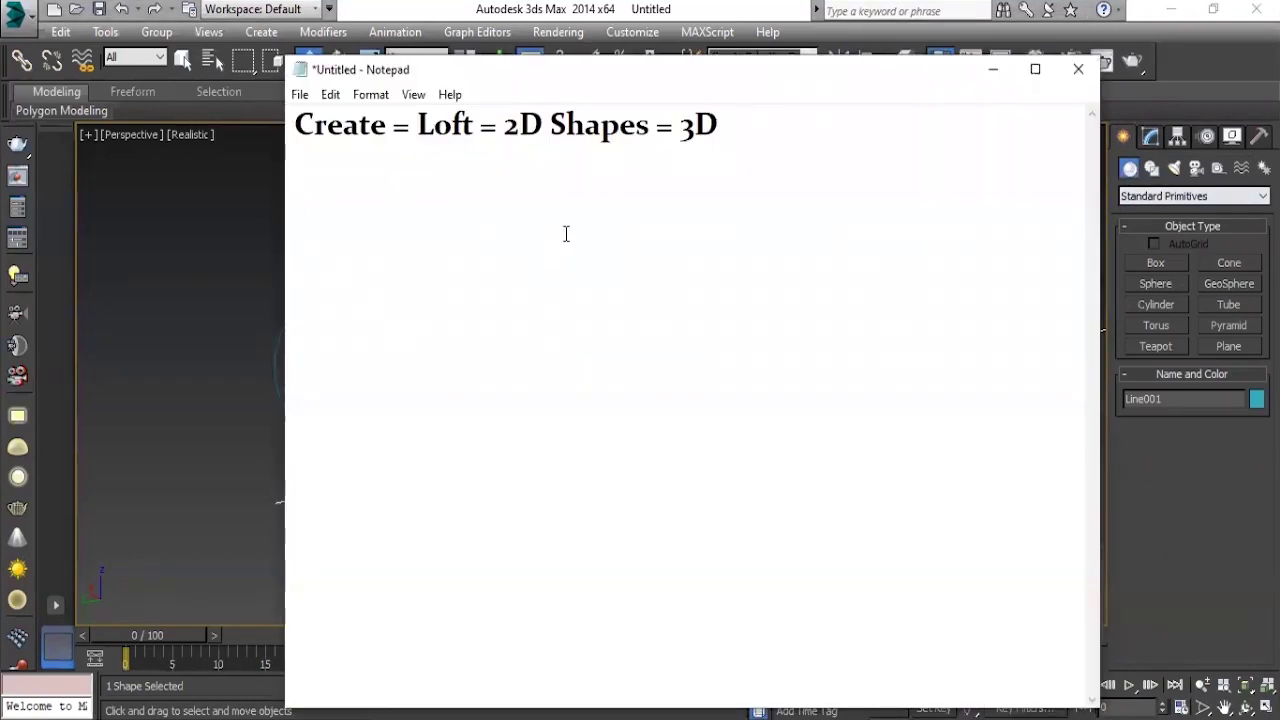
pyautogui.write('Gem')
pyautogui.press('BackSpace')
pyautogui.write('ometi')
pyautogui.press('BackSpace')
pyautogui.write('ry =')
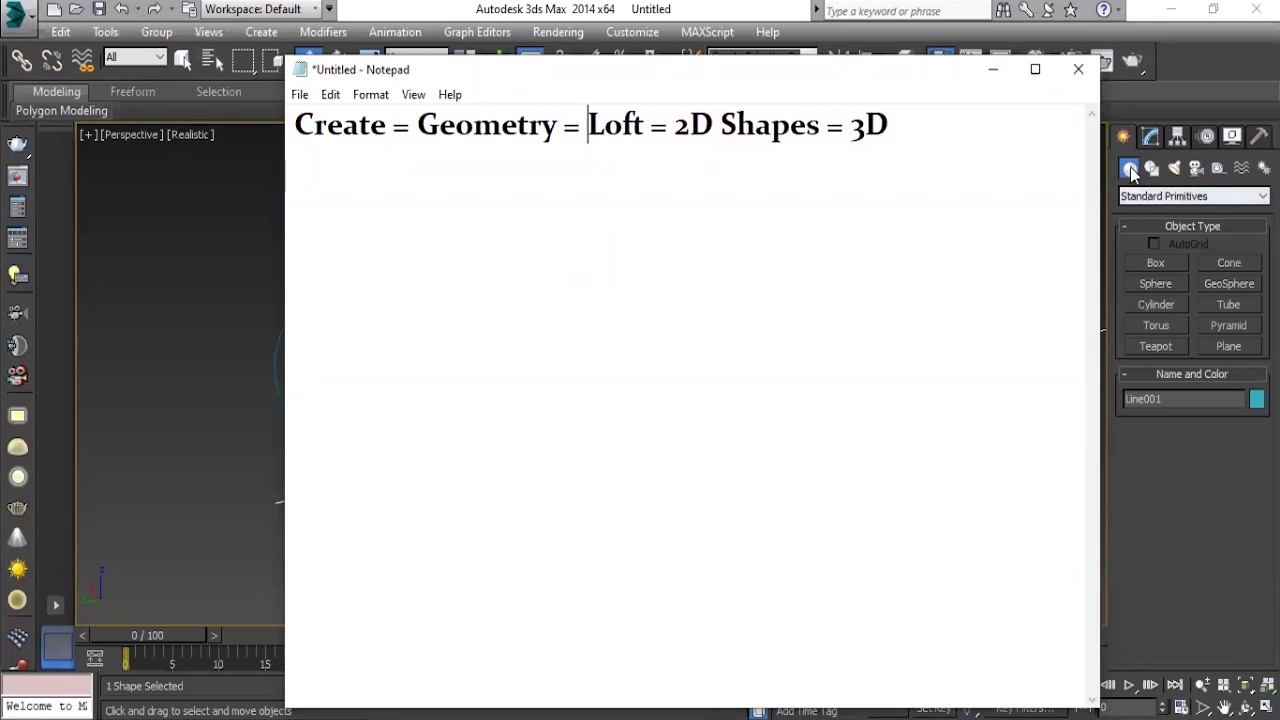
# Choose Compound Objects in 3ds Max's Geometry list and add 'Compound Objects =' before Loft in the note.
pyautogui.click(1175, 199)
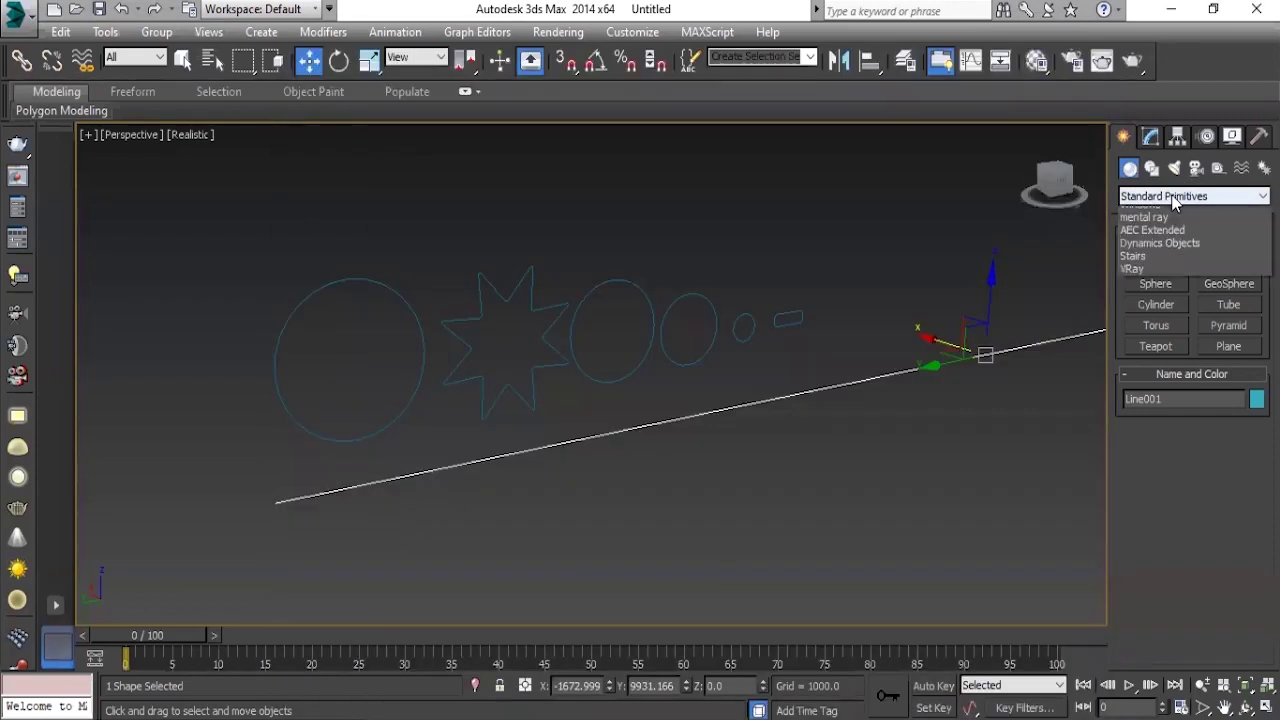
pyautogui.click(1160, 242)
pyautogui.hotkey('alt', 'Tab')
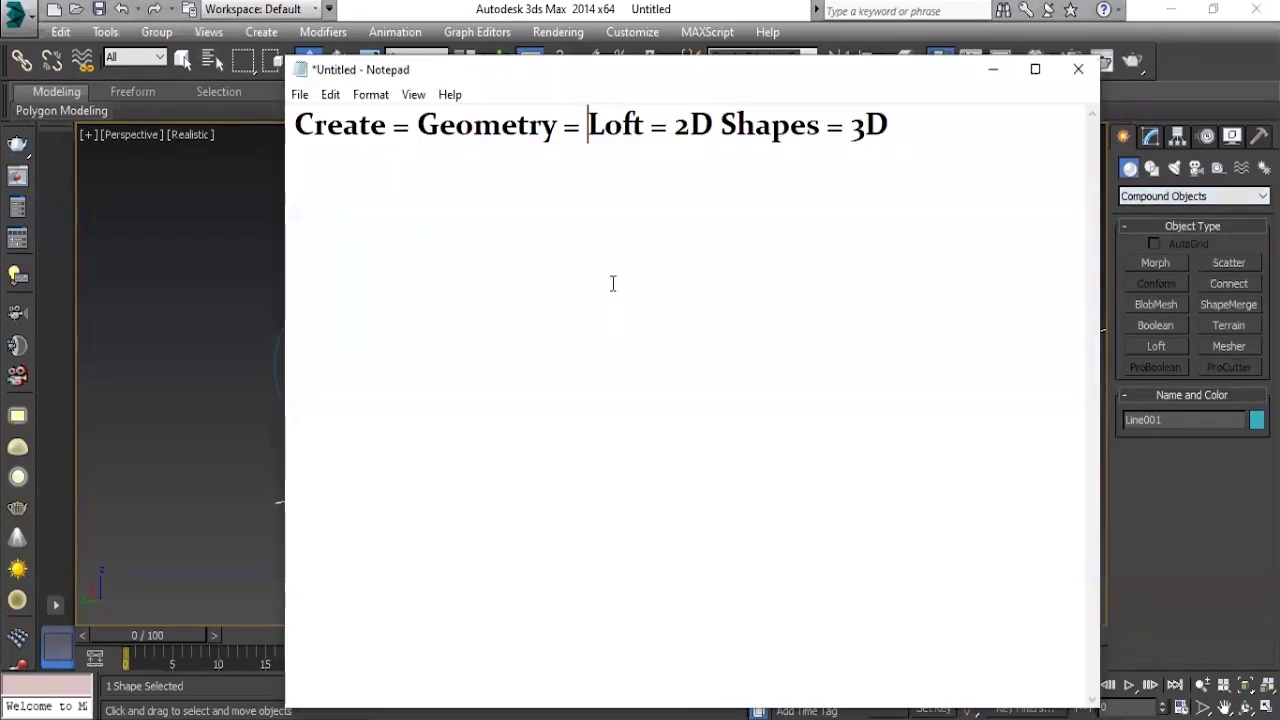
pyautogui.write('Compound Objects ')
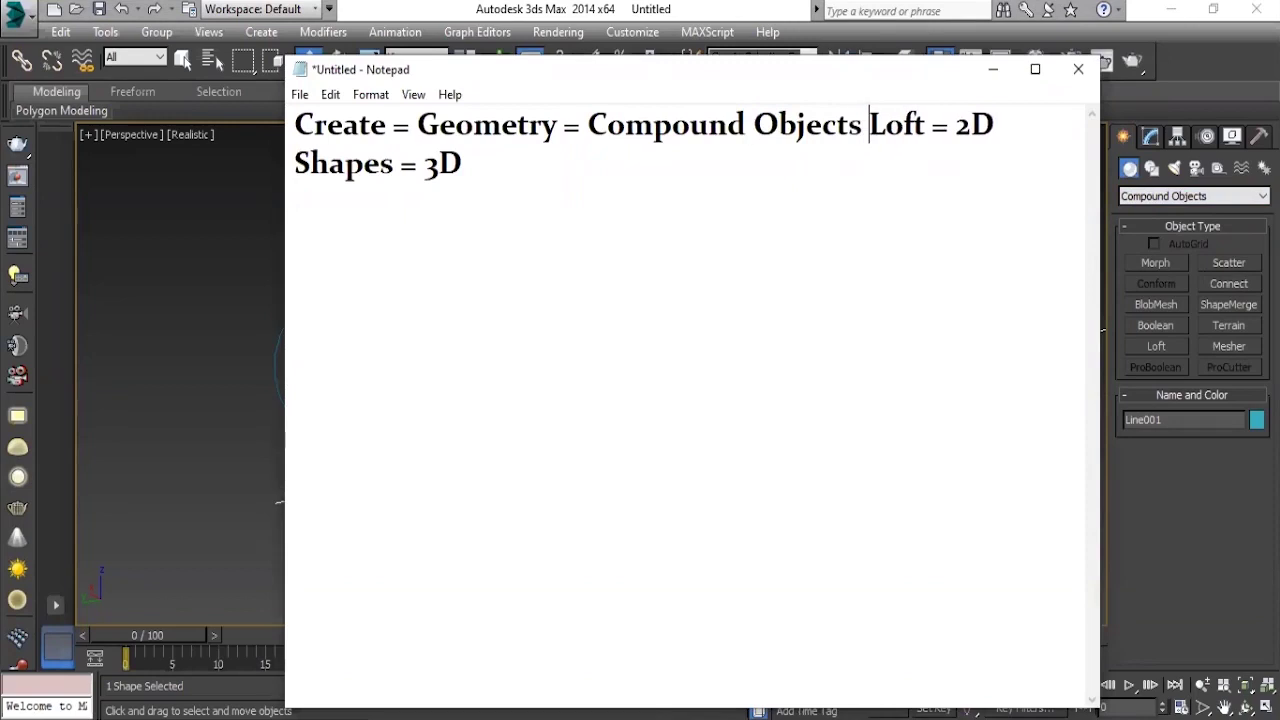
pyautogui.write('=')
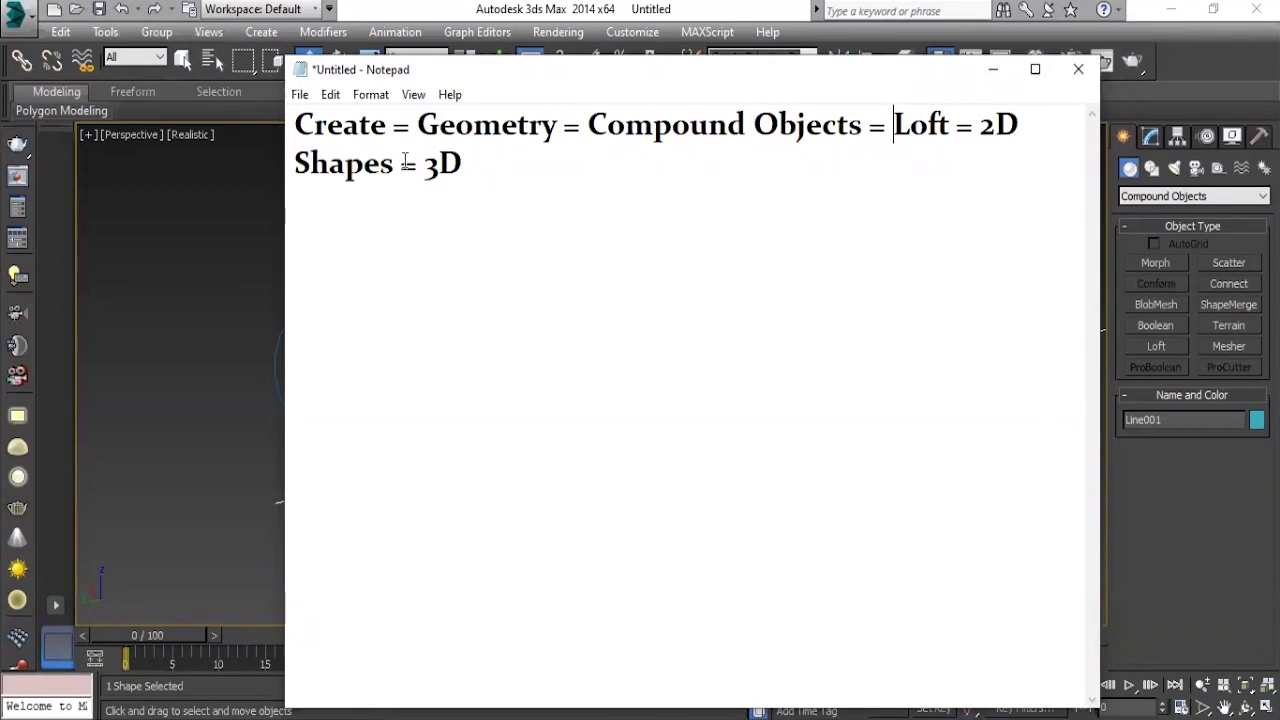
pyautogui.moveTo(589, 77); pyautogui.dragTo(505, 74)
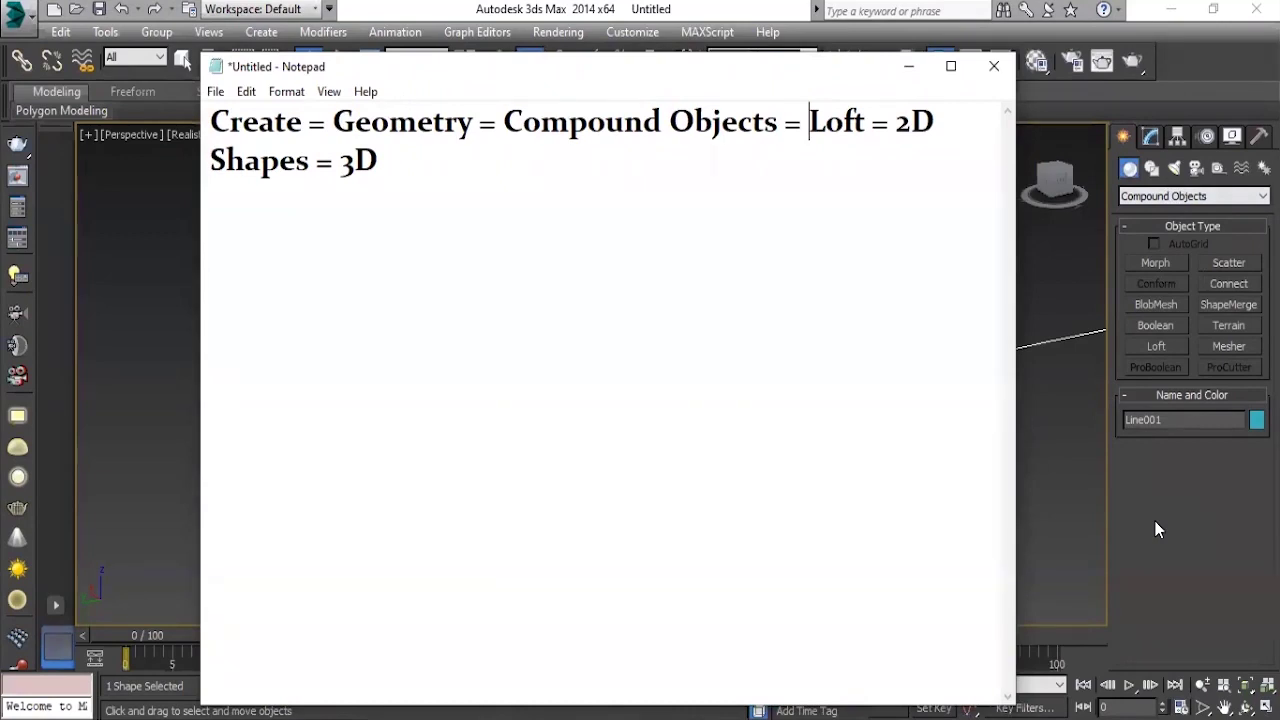
pyautogui.click(1125, 137)
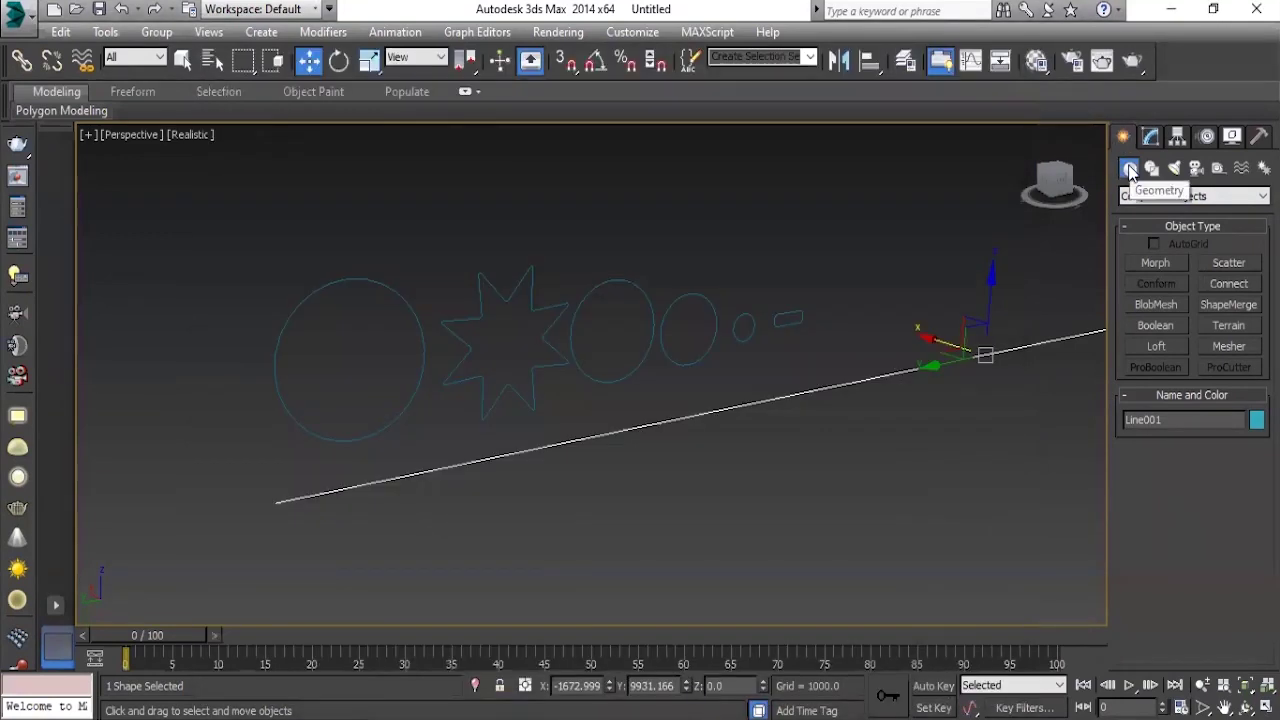
pyautogui.click(1140, 196)
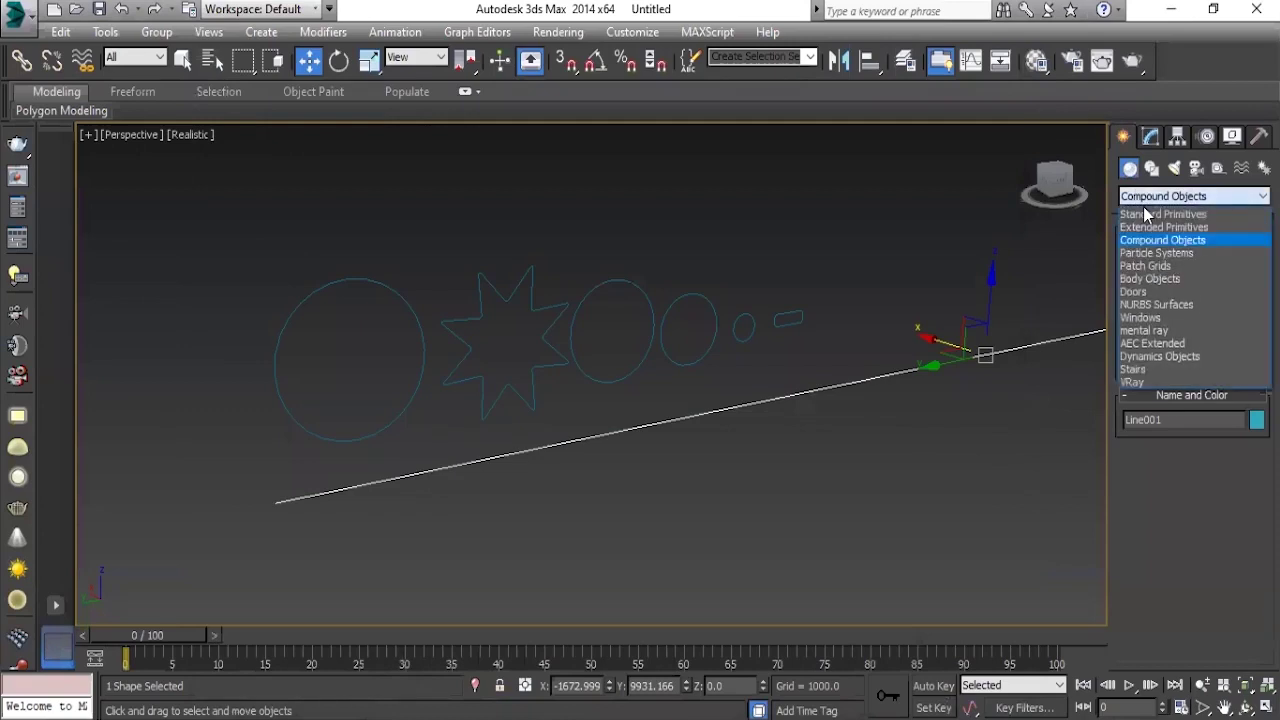
pyautogui.click(1160, 240)
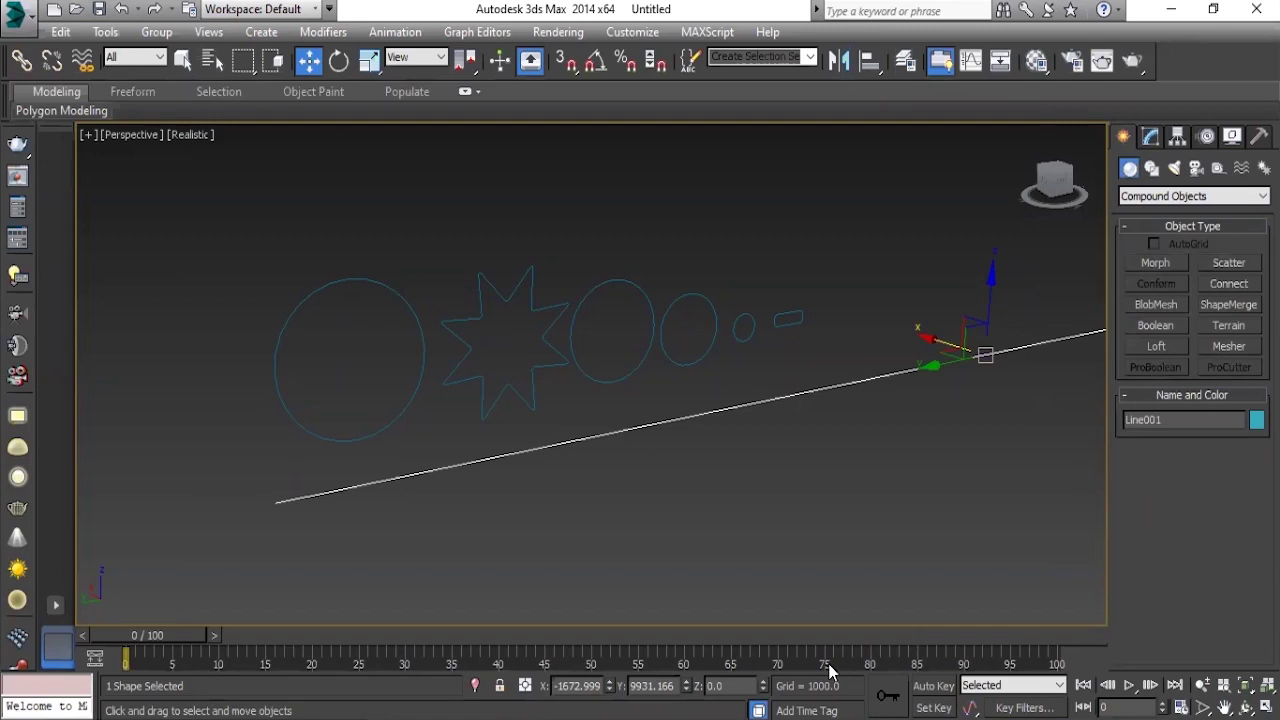
pyautogui.hotkey('alt', 'Tab')
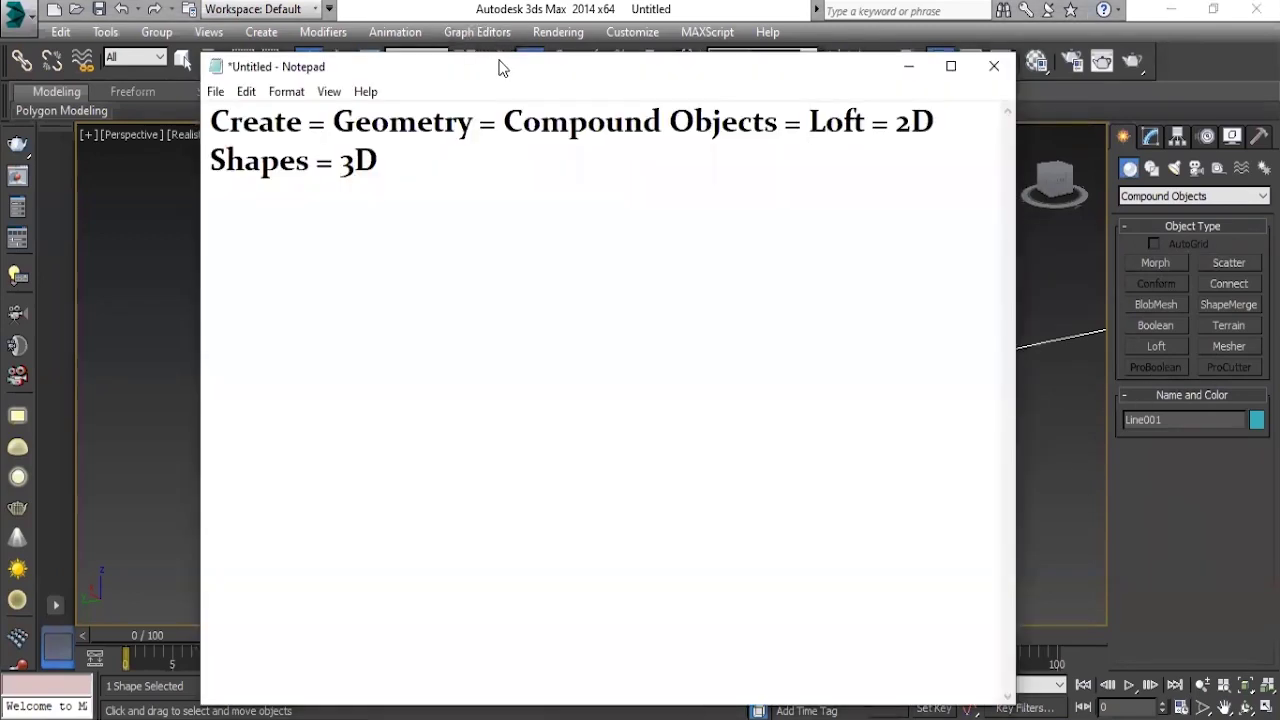
pyautogui.moveTo(505, 66); pyautogui.dragTo(377, 70)
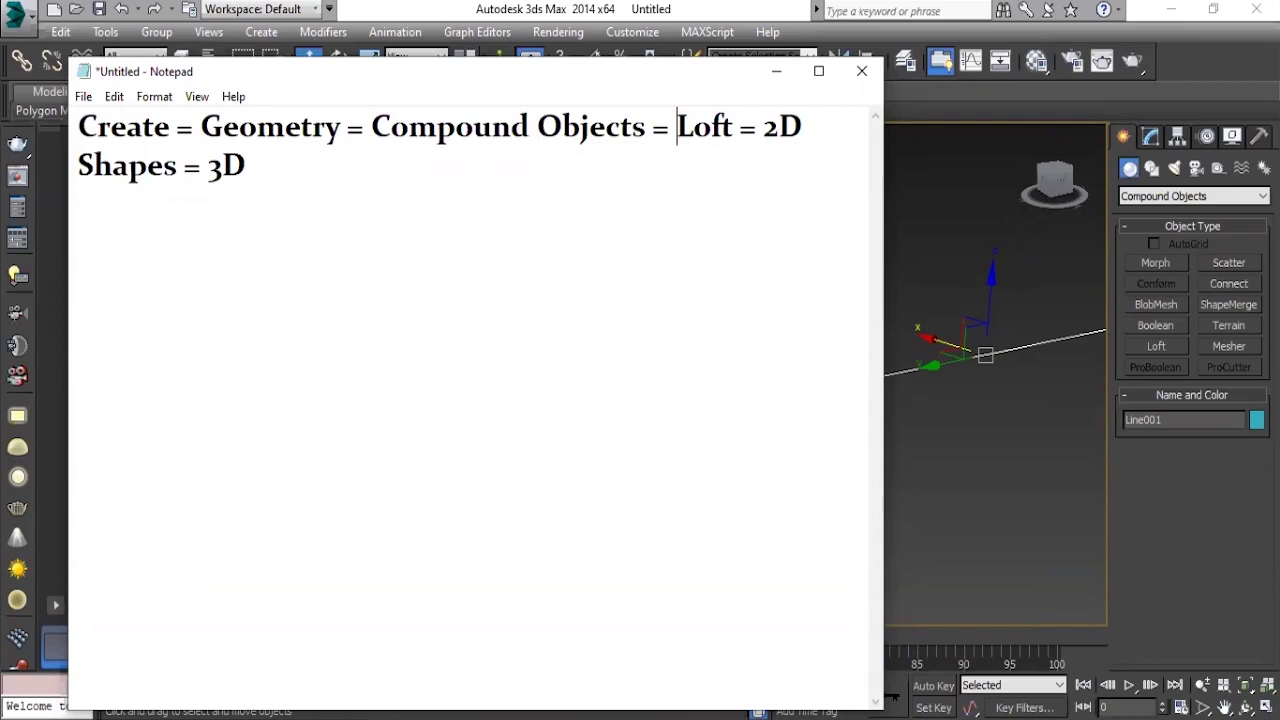
pyautogui.click(776, 71)
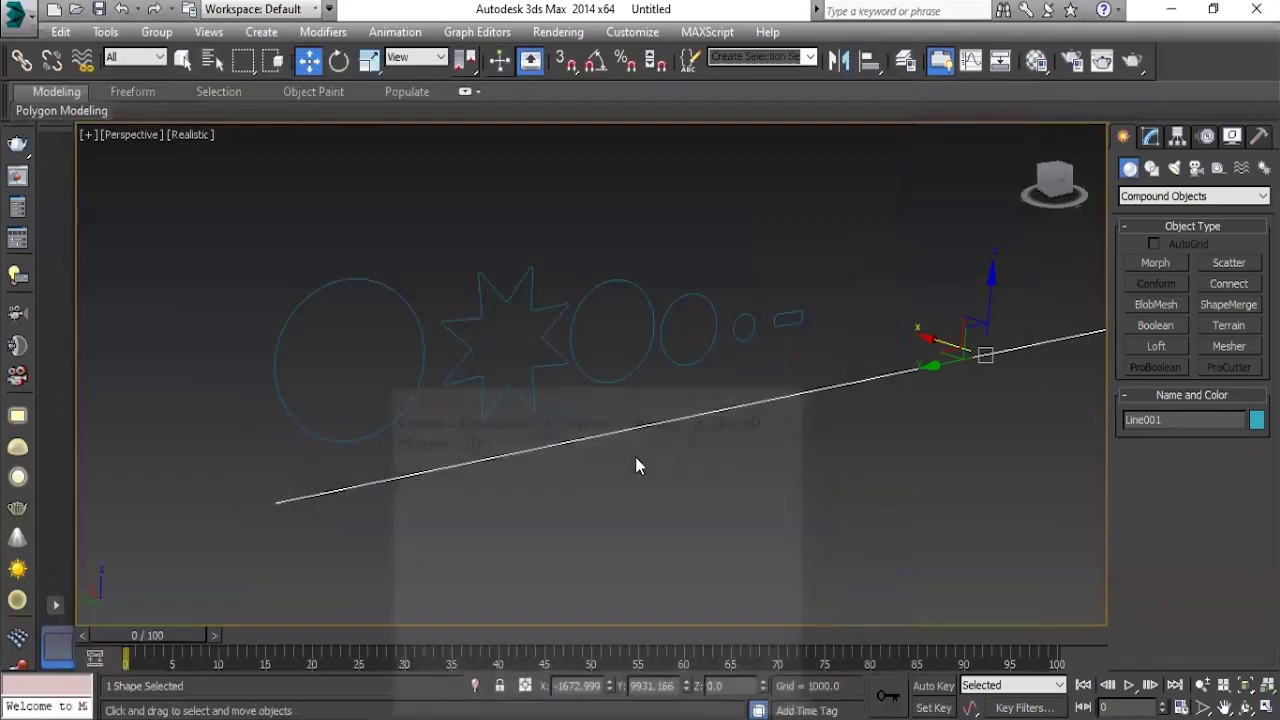
pyautogui.click(354, 437)
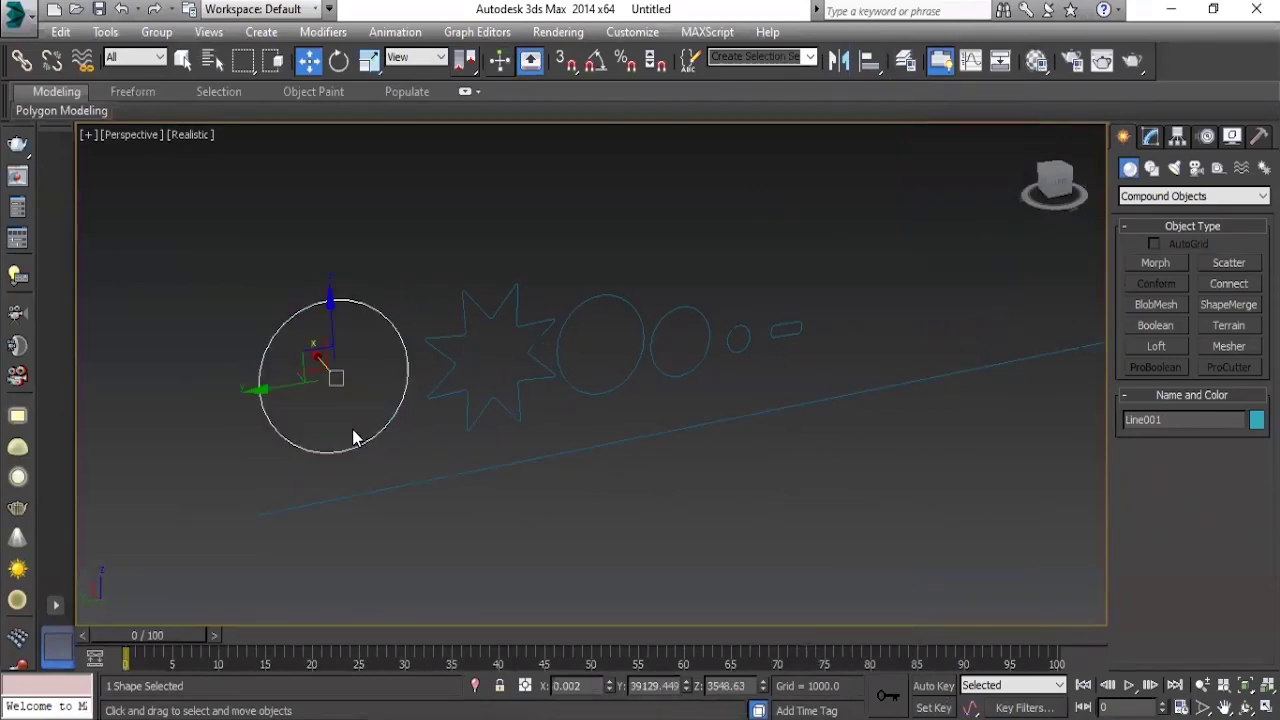
pyautogui.click(413, 482)
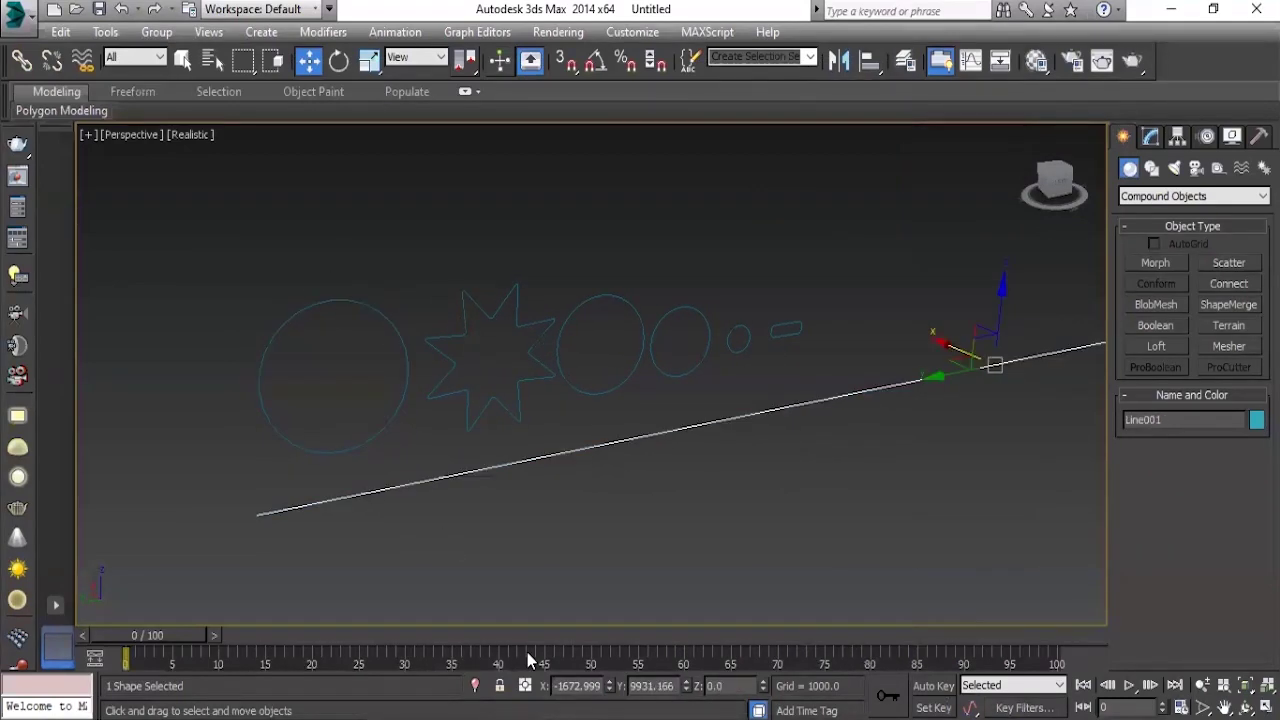
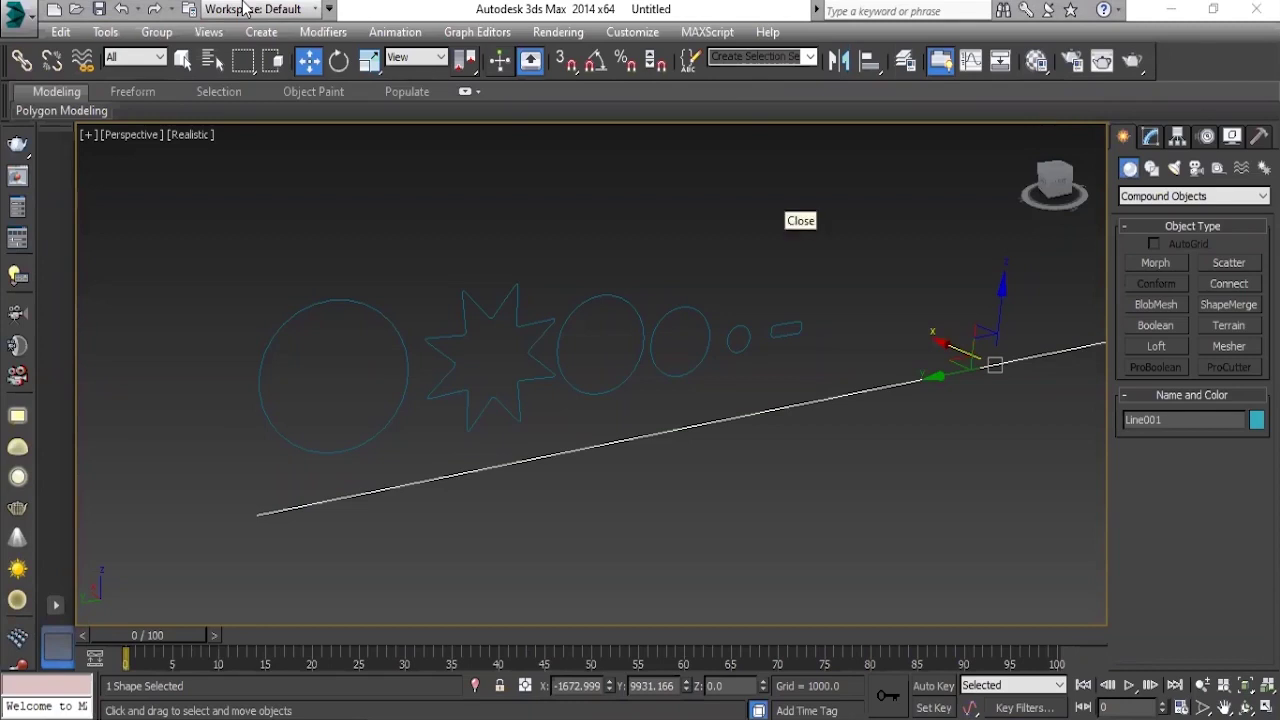
# Undo the last change and select only the long path line, Line001.
pyautogui.click(870, 514)
pyautogui.hotkey('ctrl', 'z')
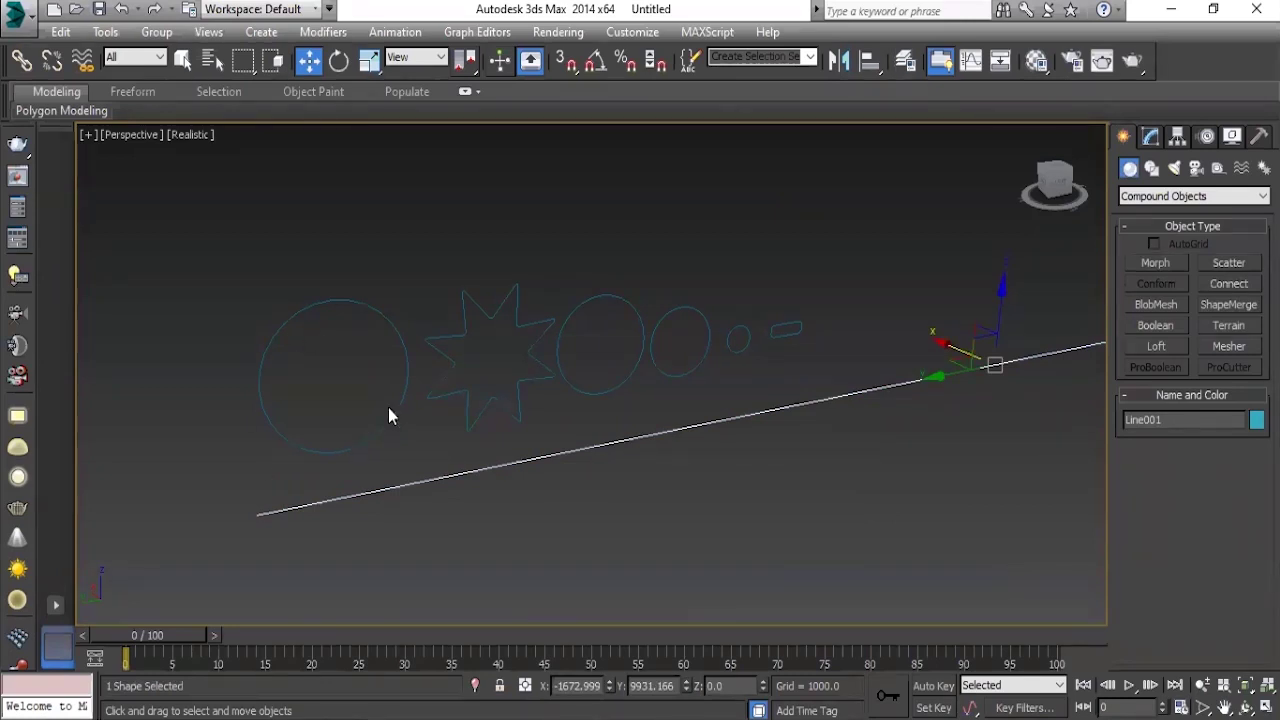
pyautogui.moveTo(338, 278); pyautogui.dragTo(806, 372)
pyautogui.click(881, 304)
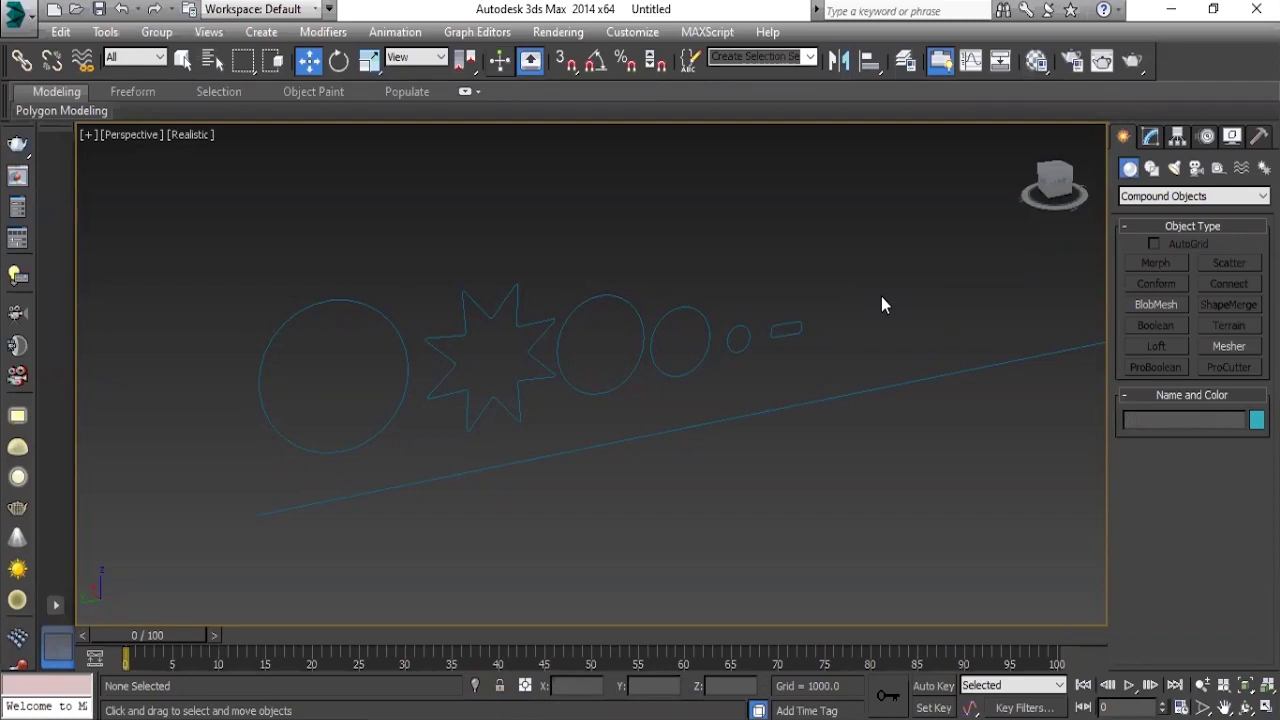
pyautogui.click(849, 394)
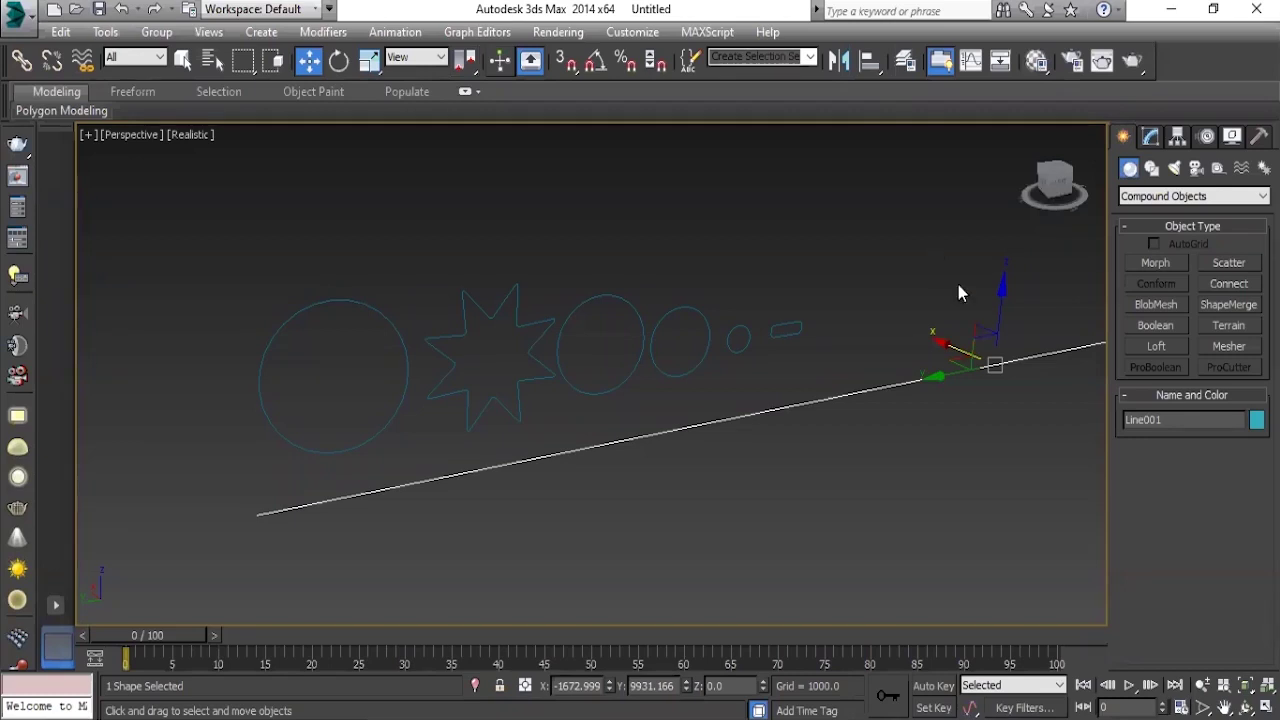
pyautogui.click(958, 284)
pyautogui.scroll(-5, 710, 415)
pyautogui.scroll(2, 671, 433)
pyautogui.scroll(3, 751, 423)
pyautogui.moveTo(820, 303); pyautogui.dragTo(924, 545)
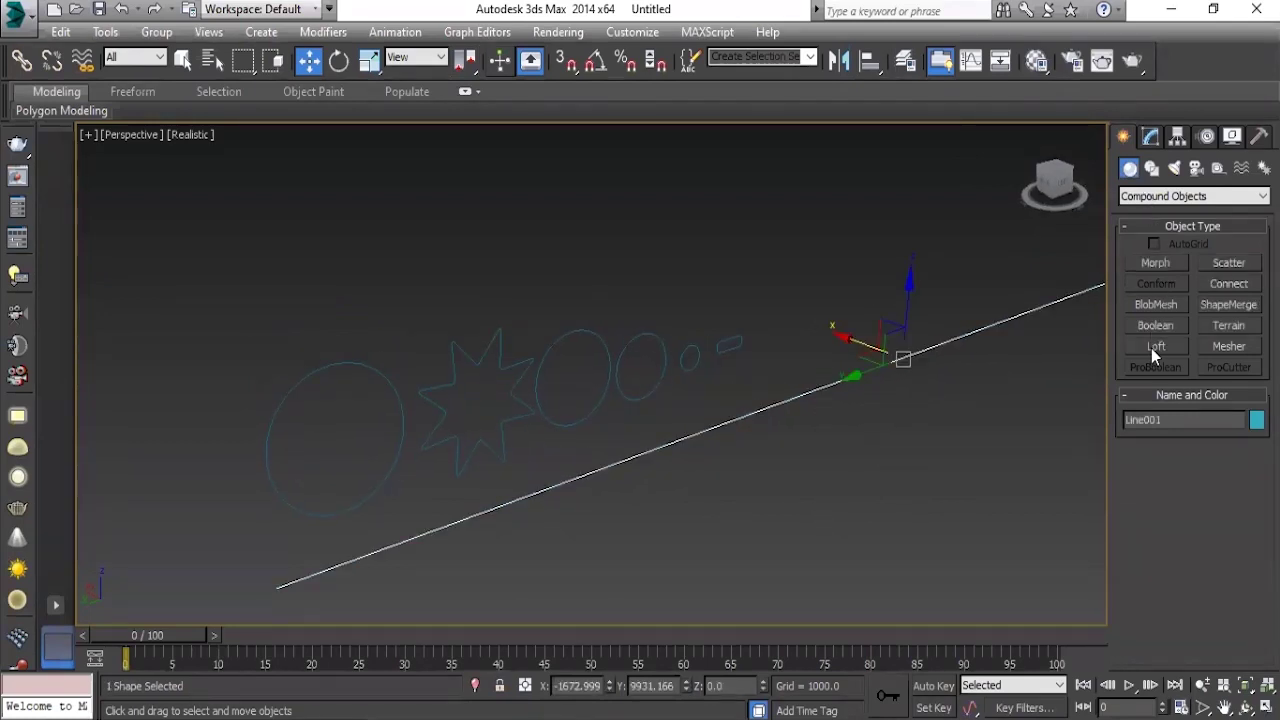
# Loft the large circle along Line001, inspect the round tube, then undo the loft.
pyautogui.click(1155, 346)
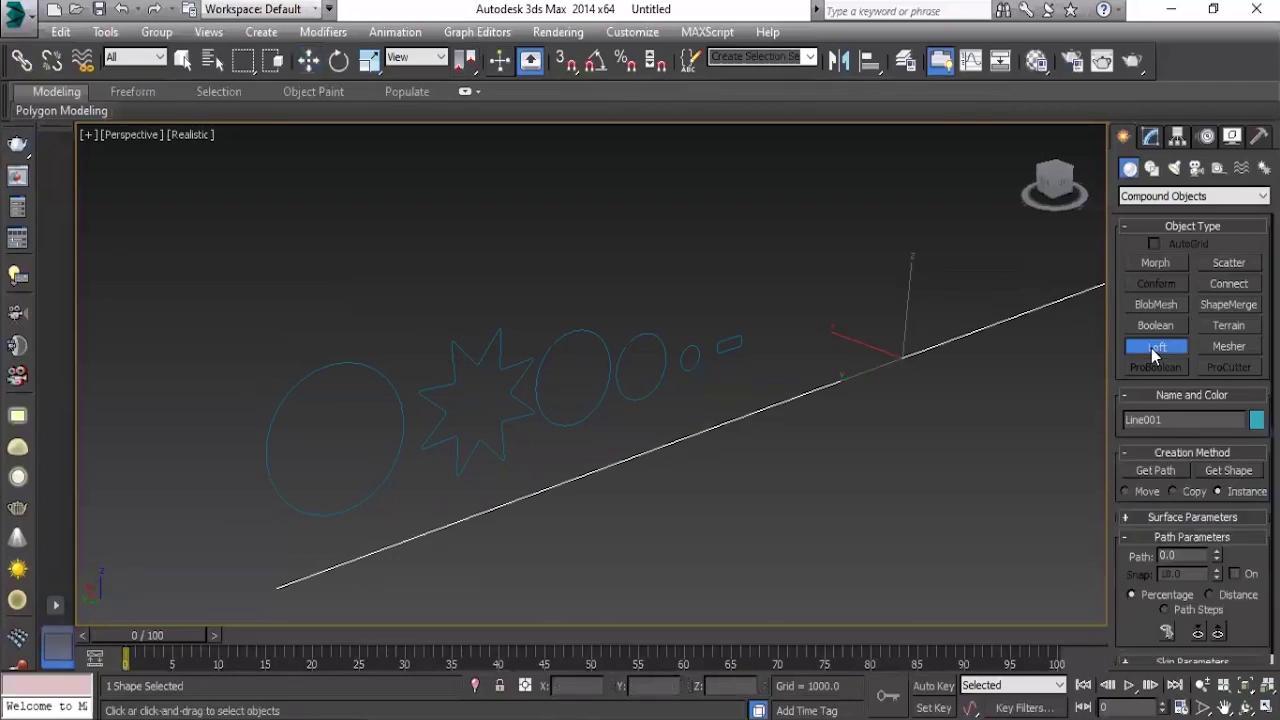
pyautogui.click(830, 311)
pyautogui.click(1240, 471)
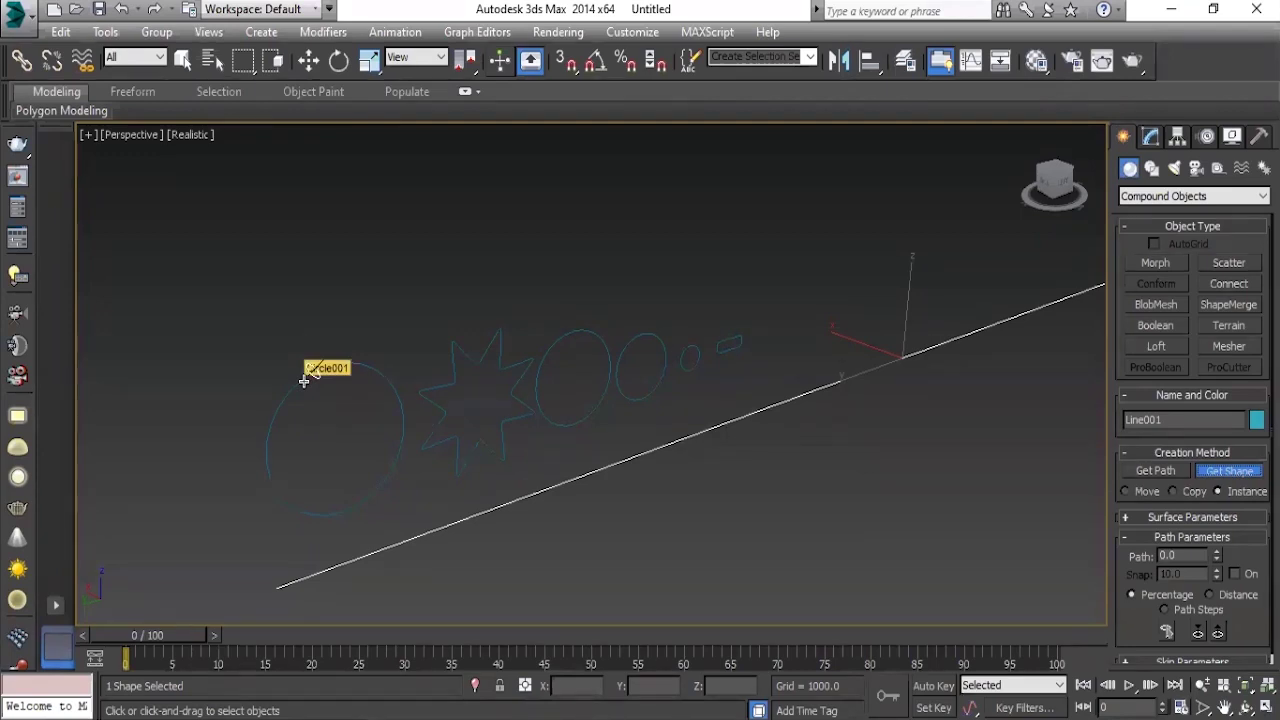
pyautogui.click(304, 380)
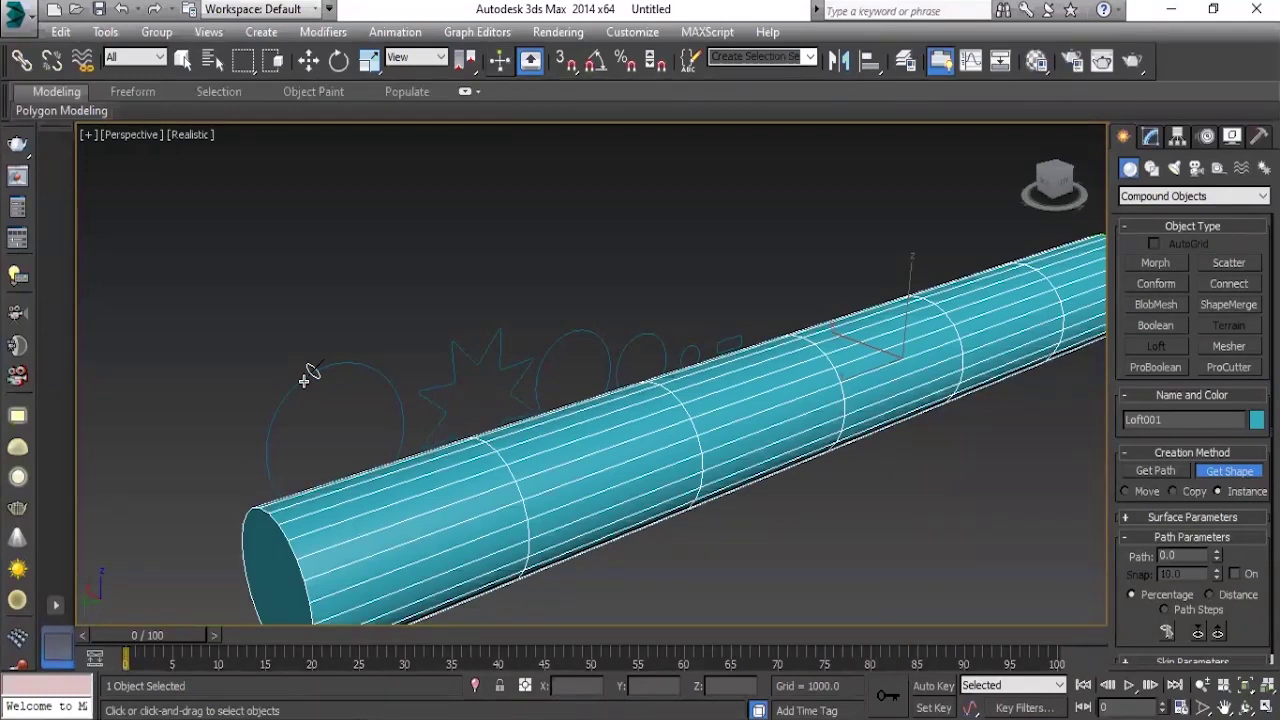
pyautogui.scroll(-5, 648, 407)
pyautogui.scroll(2, 707, 433)
pyautogui.scroll(2, 669, 457)
pyautogui.scroll(2, 628, 459)
pyautogui.scroll(2, 748, 443)
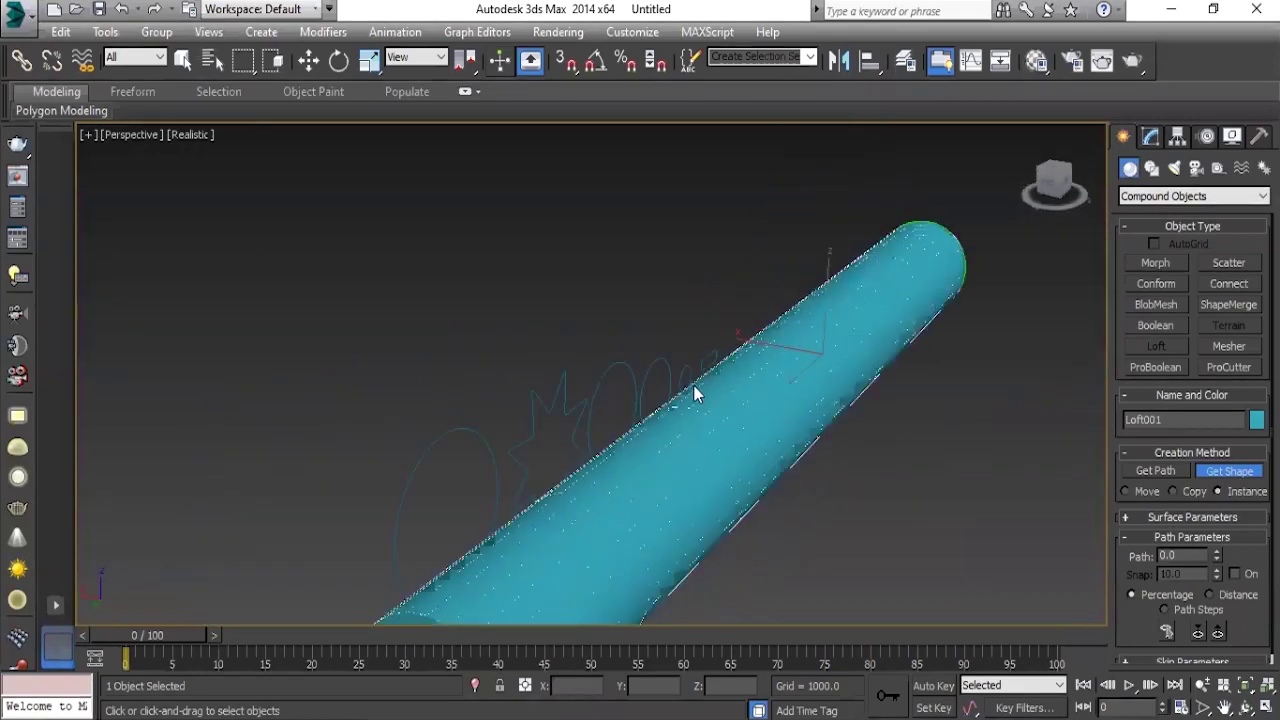
pyautogui.scroll(-5, 694, 405)
pyautogui.scroll(2, 686, 420)
pyautogui.scroll(1, 686, 420)
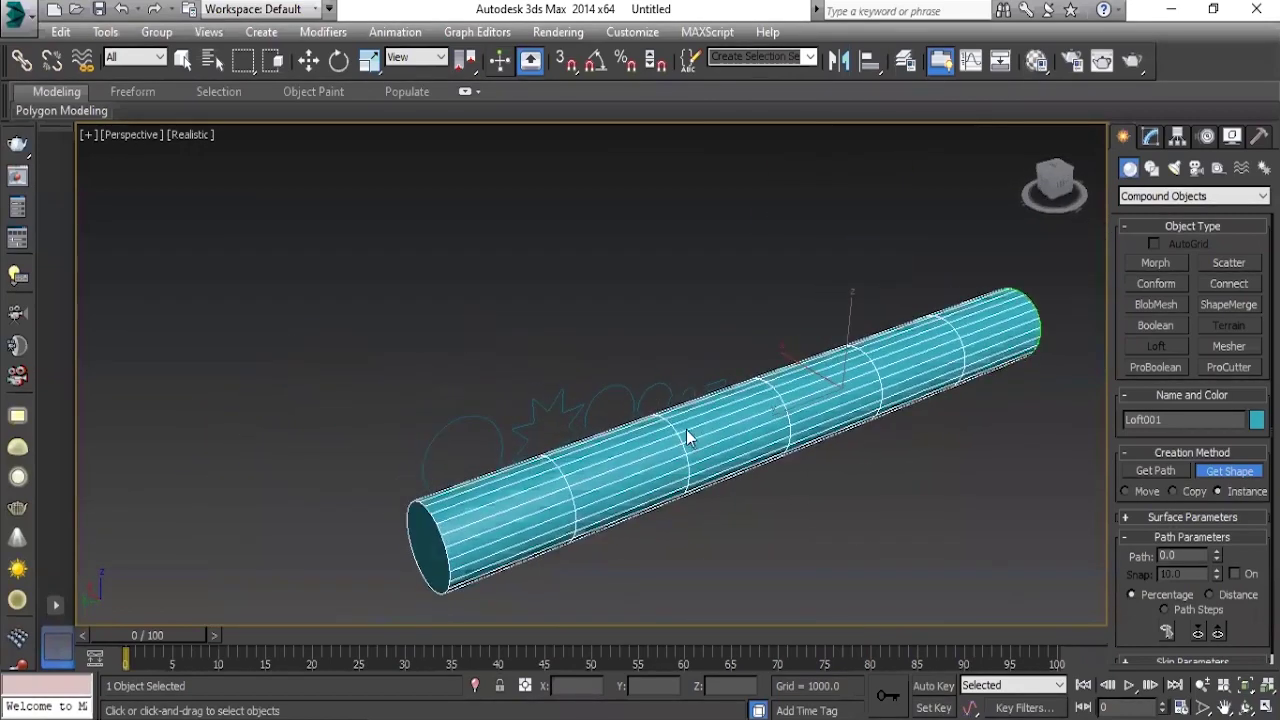
pyautogui.scroll(2, 686, 420)
pyautogui.moveTo(742, 431)
pyautogui.keyDown('alt'); pyautogui.mouseDown(button='middle')
pyautogui.moveTo(749, 401)
pyautogui.moveTo(673, 374)
pyautogui.moveTo(677, 398)
pyautogui.mouseUp(button='middle'); pyautogui.keyUp('alt')
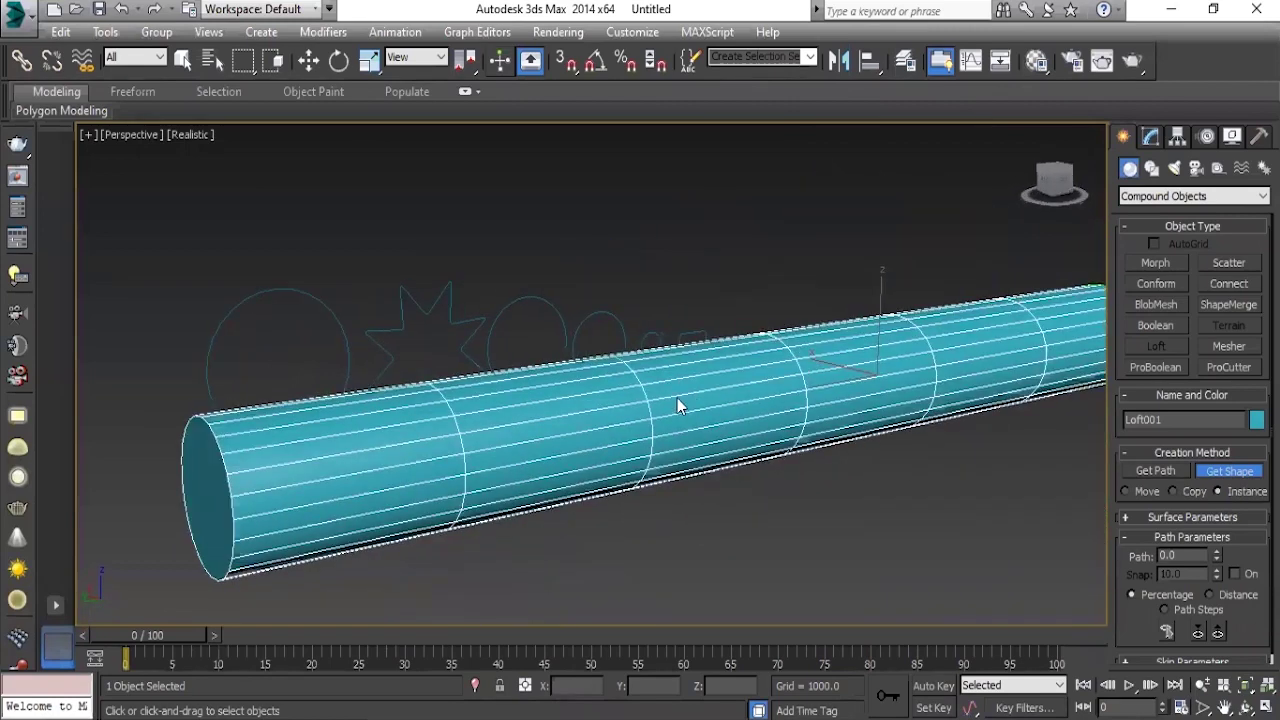
pyautogui.scroll(-4, 656, 407)
pyautogui.scroll(1, 686, 413)
pyautogui.hotkey('ctrl', 'z')
pyautogui.moveTo(572, 459)
pyautogui.mouseDown(button='middle')
pyautogui.moveTo(615, 421)
pyautogui.moveTo(681, 432)
pyautogui.mouseUp(button='middle')
pyautogui.click(1156, 346)
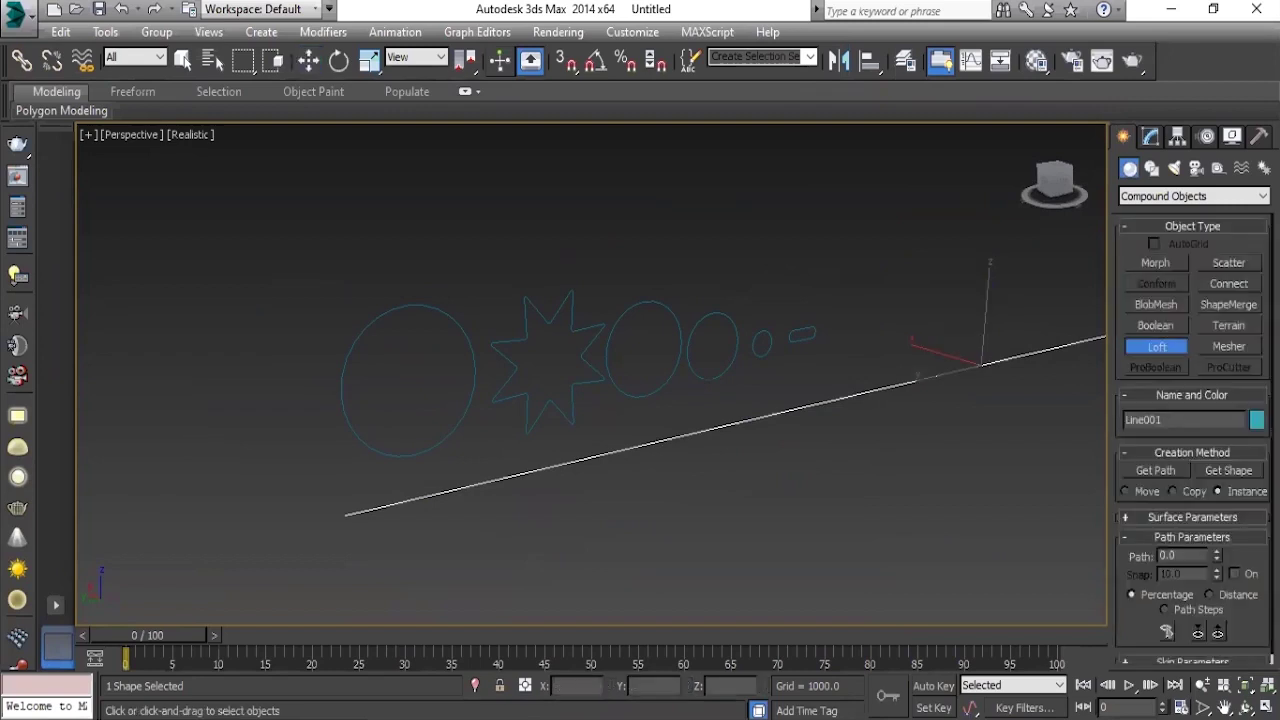
pyautogui.click(1229, 470)
pyautogui.moveTo(440, 480)
pyautogui.keyDown('alt'); pyautogui.mouseDown(button='middle')
pyautogui.moveTo(634, 451)
pyautogui.moveTo(430, 356)
pyautogui.mouseUp(button='middle'); pyautogui.keyUp('alt')
pyautogui.click(479, 352)
pyautogui.moveTo(589, 434)
pyautogui.keyDown('alt'); pyautogui.mouseDown(button='middle')
pyautogui.moveTo(617, 409)
pyautogui.moveTo(680, 423)
pyautogui.moveTo(673, 400)
pyautogui.moveTo(571, 423)
pyautogui.moveTo(709, 437)
pyautogui.moveTo(655, 416)
pyautogui.moveTo(651, 434)
pyautogui.moveTo(623, 400)
pyautogui.moveTo(560, 406)
pyautogui.moveTo(568, 437)
pyautogui.moveTo(557, 435)
pyautogui.moveTo(776, 407)
pyautogui.moveTo(730, 425)
pyautogui.mouseUp(button='middle'); pyautogui.keyUp('alt')
pyautogui.scroll(3, 730, 425)
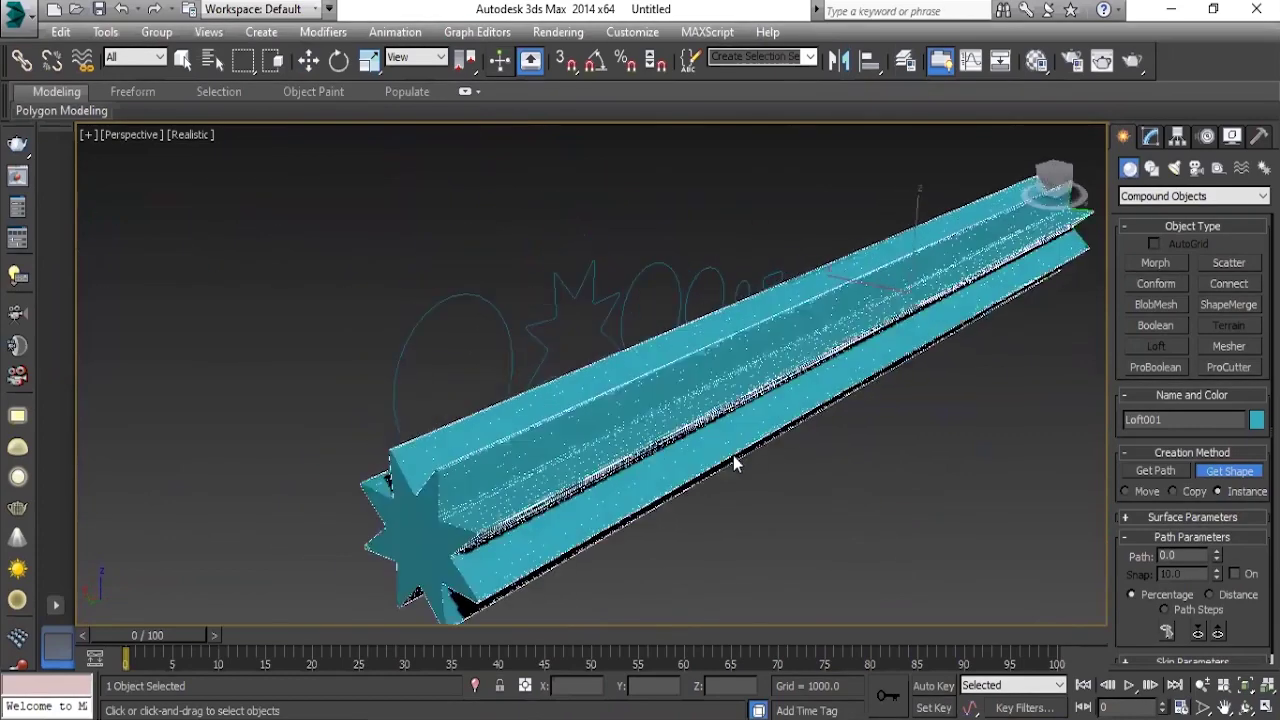
pyautogui.scroll(2, 716, 455)
pyautogui.scroll(3, 716, 455)
pyautogui.scroll(2, 699, 441)
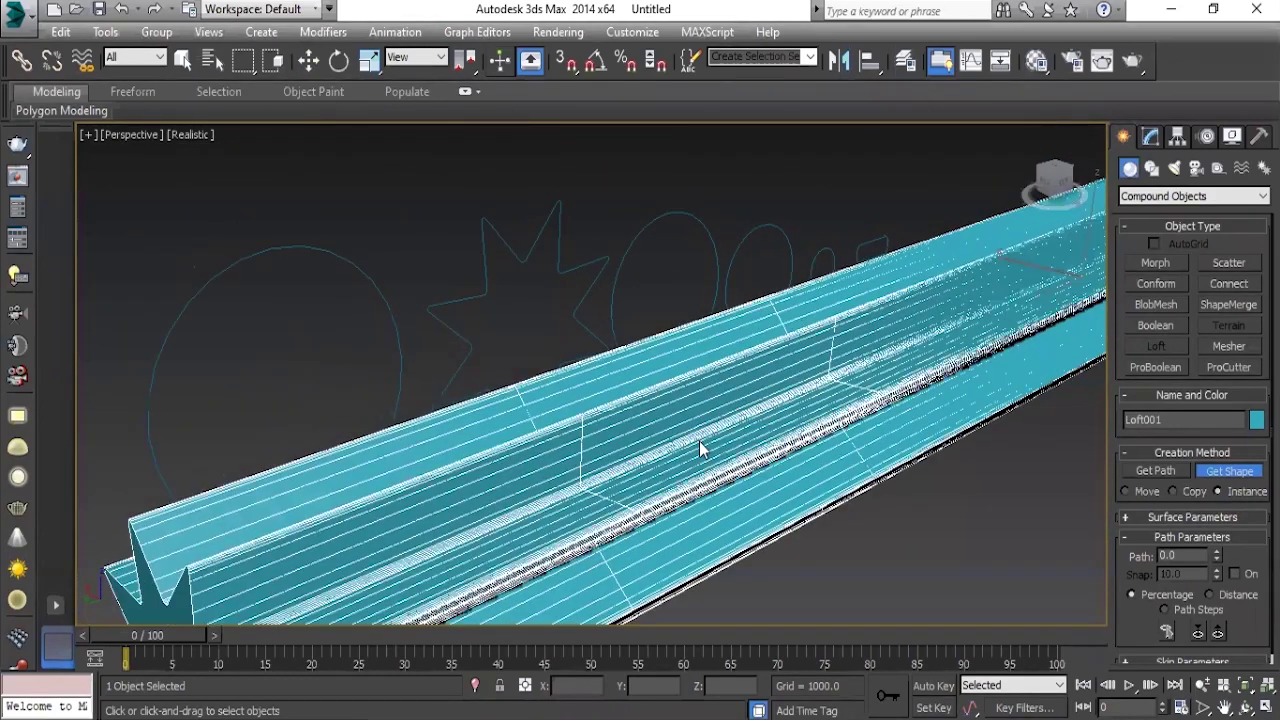
pyautogui.scroll(-3, 699, 441)
pyautogui.scroll(-3, 691, 420)
pyautogui.hotkey('ctrl', 'z')
pyautogui.keyDown('alt'); pyautogui.moveTo(645, 430); pyautogui.dragTo(1205, 387, button='middle'); pyautogui.keyUp('alt')
pyautogui.click(1226, 471)
pyautogui.moveTo(663, 457)
pyautogui.keyDown('alt'); pyautogui.mouseDown(button='middle')
pyautogui.moveTo(677, 366)
pyautogui.moveTo(646, 423)
pyautogui.moveTo(478, 419)
pyautogui.moveTo(666, 346)
pyautogui.moveTo(742, 358)
pyautogui.moveTo(783, 323)
pyautogui.moveTo(737, 390)
pyautogui.mouseUp(button='middle'); pyautogui.keyUp('alt')
pyautogui.click(641, 428)
pyautogui.scroll(3, 798, 346)
pyautogui.scroll(3, 800, 360)
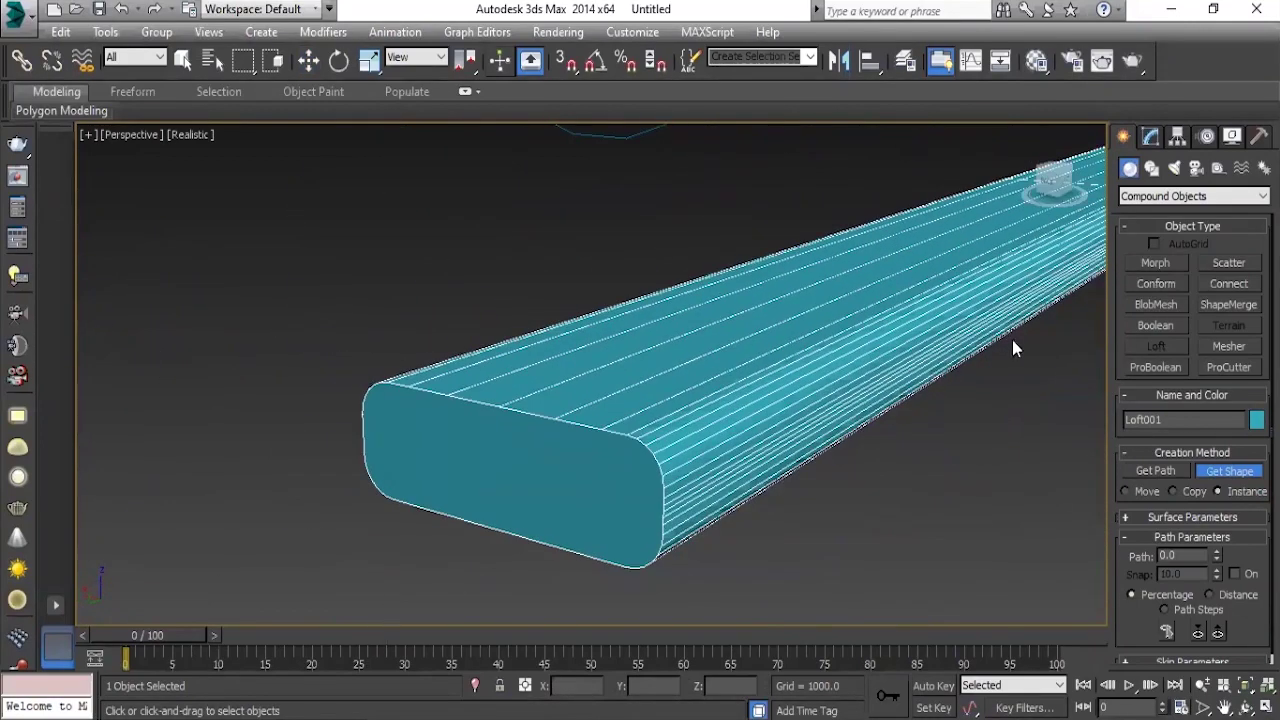
pyautogui.scroll(-5, 503, 486)
pyautogui.moveTo(503, 486)
pyautogui.keyDown('alt'); pyautogui.mouseDown(button='middle')
pyautogui.moveTo(534, 486)
pyautogui.moveTo(451, 431)
pyautogui.moveTo(466, 466)
pyautogui.mouseUp(button='middle'); pyautogui.keyUp('alt')
pyautogui.scroll(3, 514, 280)
pyautogui.scroll(-3, 379, 404)
pyautogui.moveTo(380, 398)
pyautogui.keyDown('alt'); pyautogui.mouseDown(button='middle')
pyautogui.moveTo(783, 449)
pyautogui.moveTo(691, 430)
pyautogui.moveTo(528, 435)
pyautogui.moveTo(688, 457)
pyautogui.moveTo(523, 409)
pyautogui.moveTo(817, 395)
pyautogui.moveTo(667, 413)
pyautogui.moveTo(665, 450)
pyautogui.moveTo(680, 452)
pyautogui.moveTo(648, 462)
pyautogui.mouseUp(button='middle'); pyautogui.keyUp('alt')
pyautogui.hotkey('ctrl', 'z')
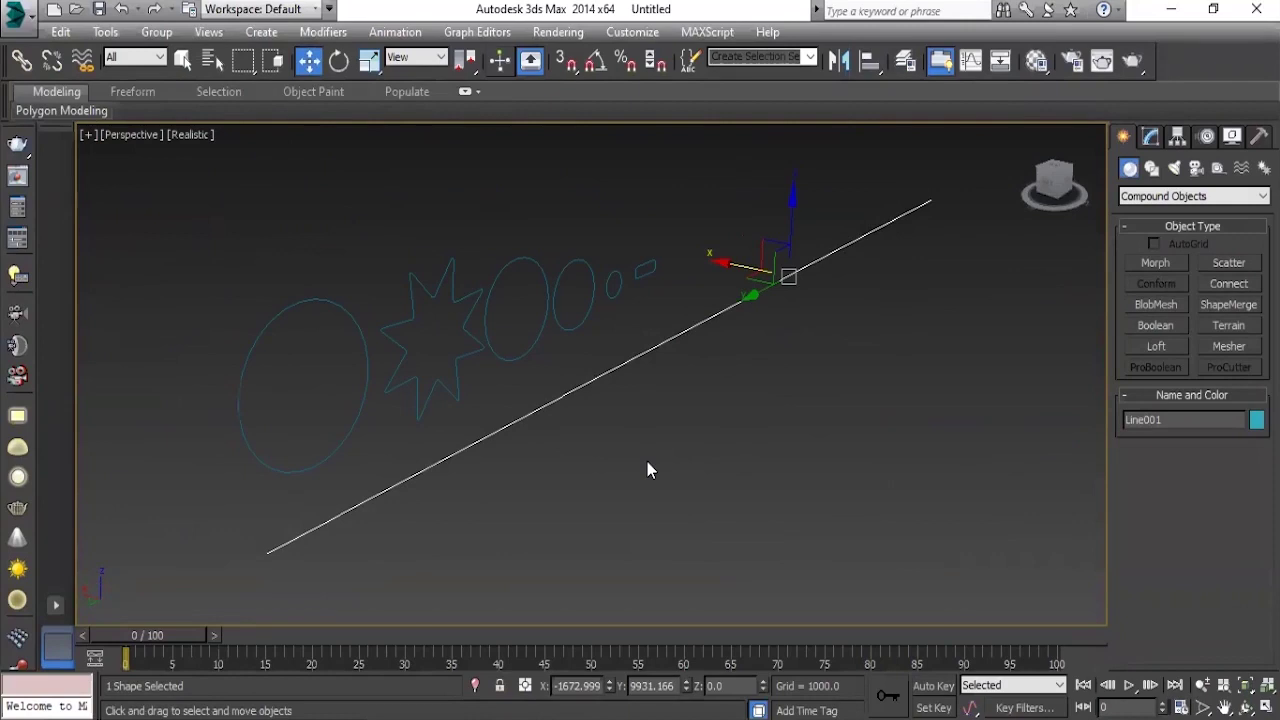
pyautogui.moveTo(603, 563)
pyautogui.keyDown('alt'); pyautogui.mouseDown(button='middle')
pyautogui.moveTo(600, 423)
pyautogui.moveTo(549, 479)
pyautogui.moveTo(556, 470)
pyautogui.mouseUp(button='middle'); pyautogui.keyUp('alt')
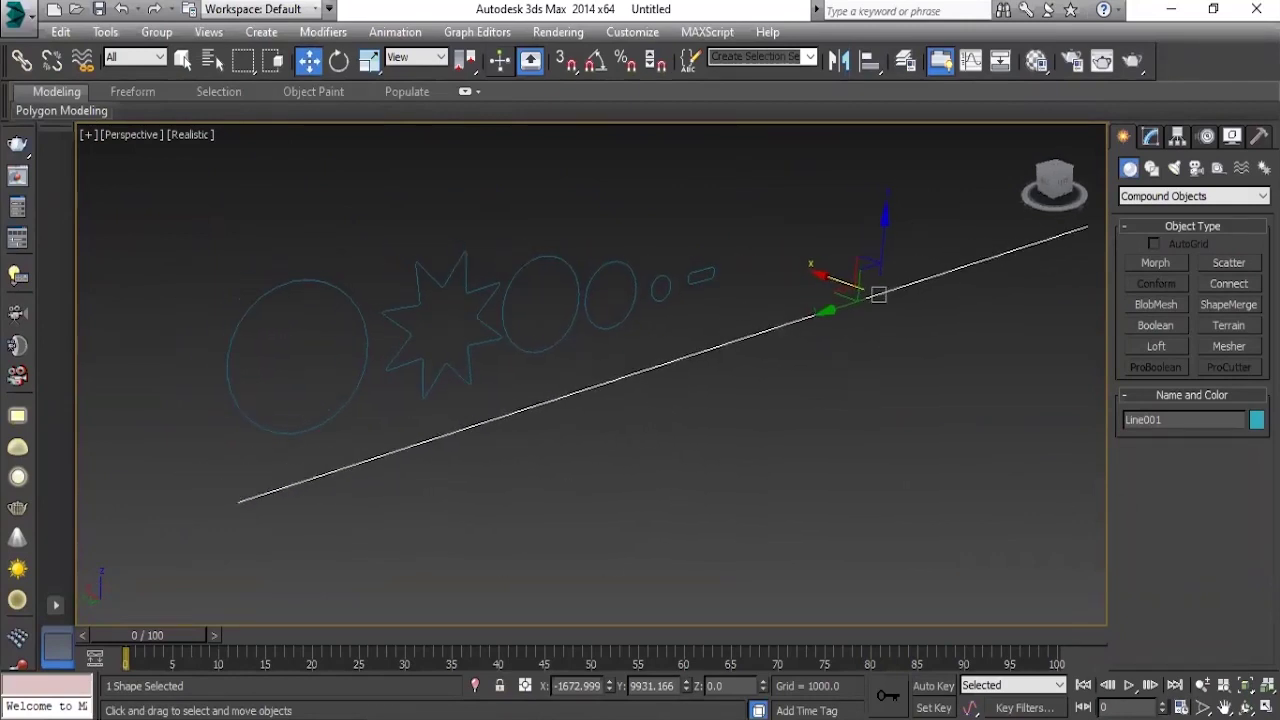
pyautogui.click(1160, 347)
pyautogui.click(1229, 470)
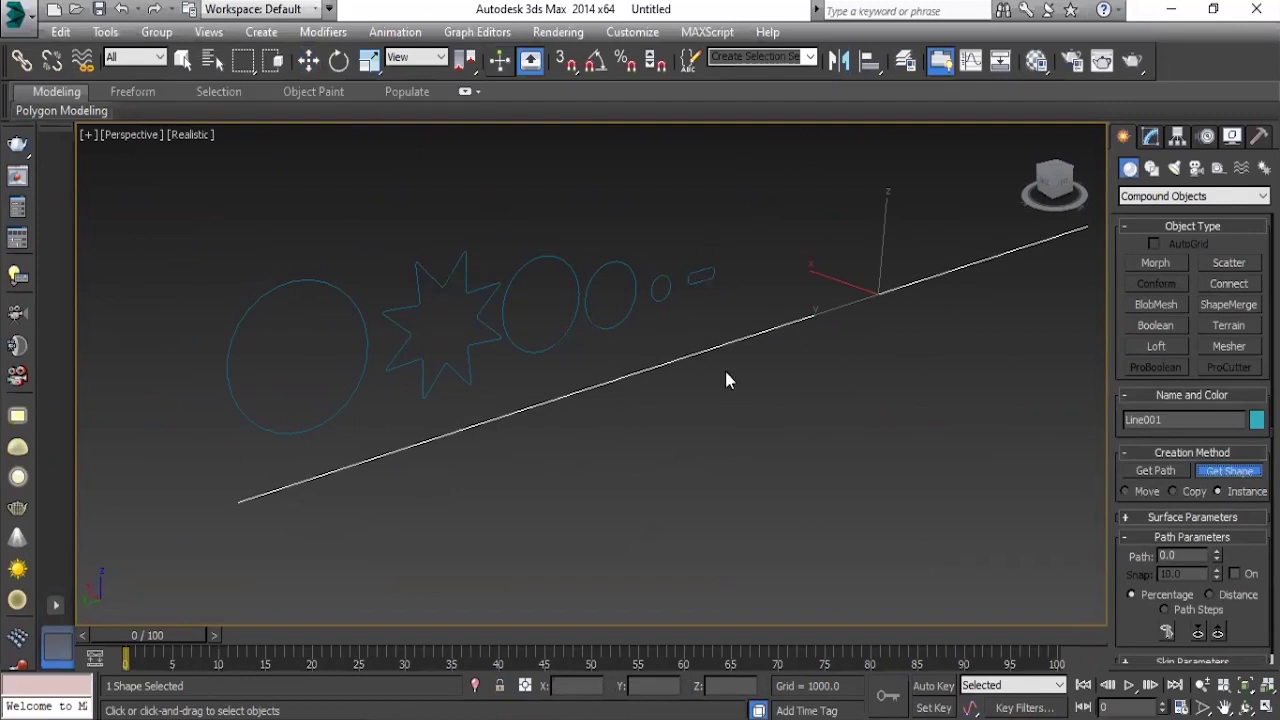
pyautogui.scroll(-3, 668, 480)
pyautogui.scroll(-2, 651, 474)
pyautogui.scroll(-2, 650, 470)
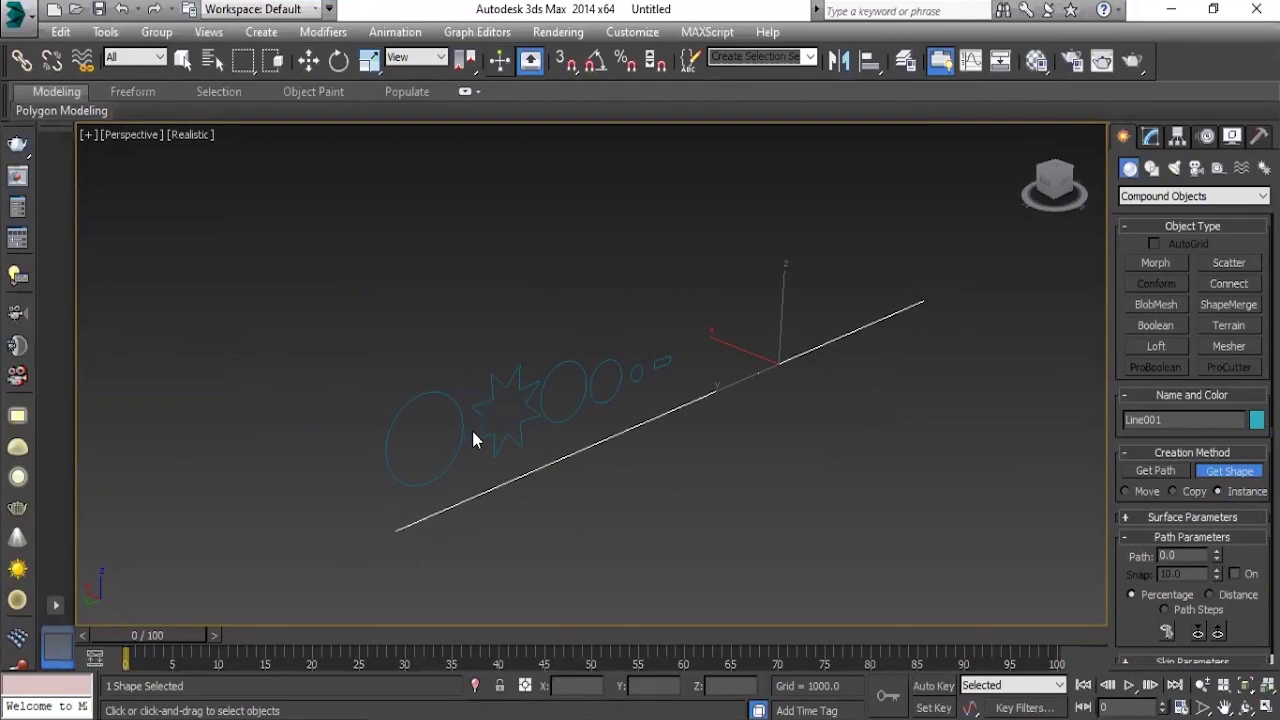
pyautogui.moveTo(672, 528); pyautogui.dragTo(697, 515, button='middle')
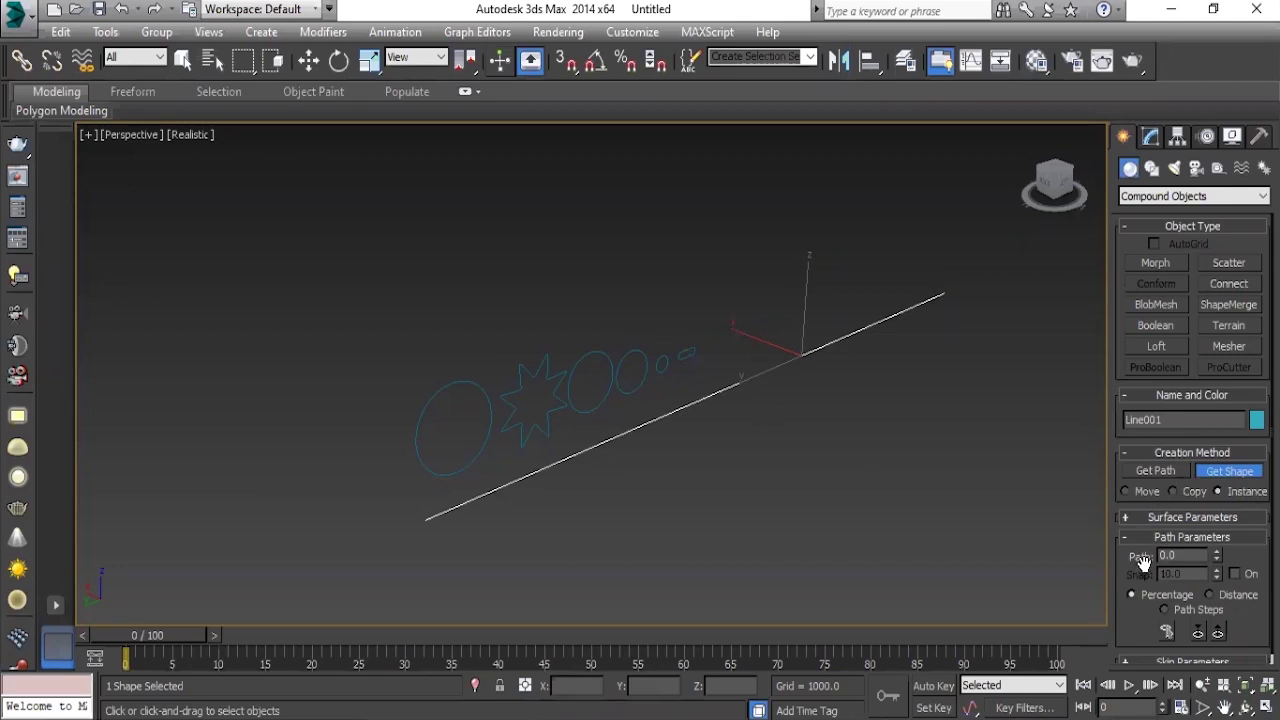
pyautogui.click(1184, 556)
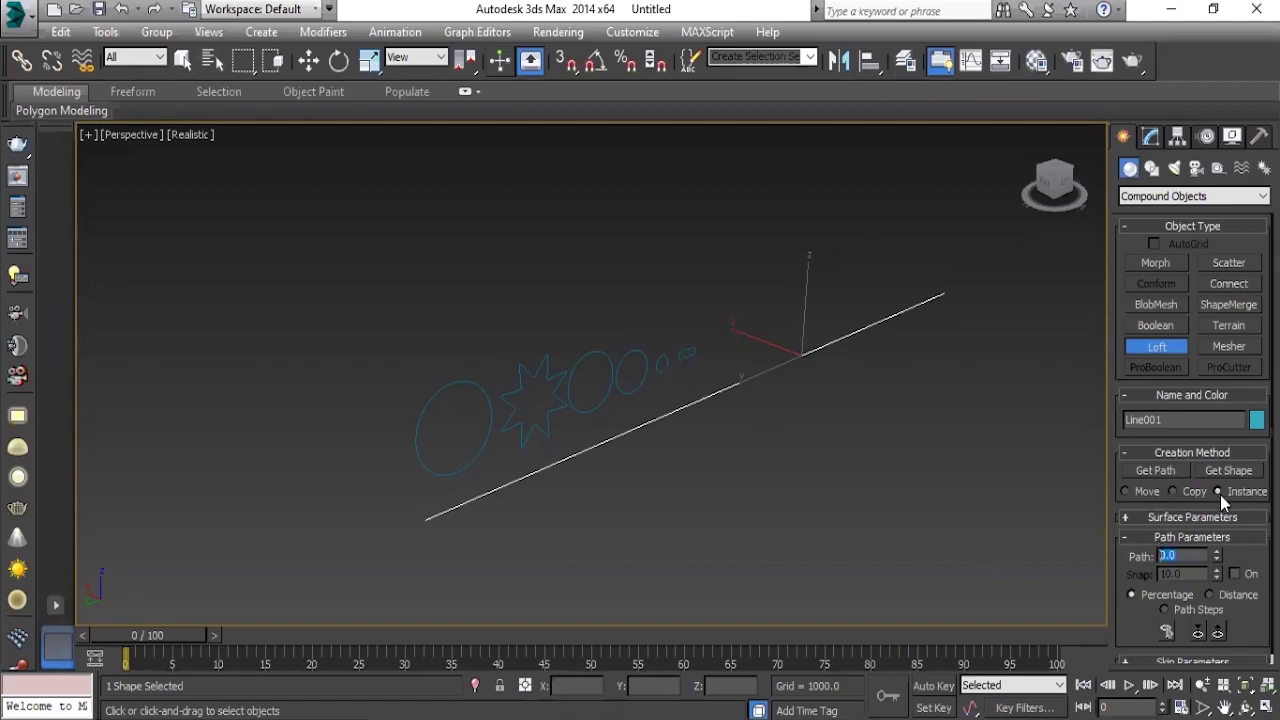
pyautogui.click(1226, 470)
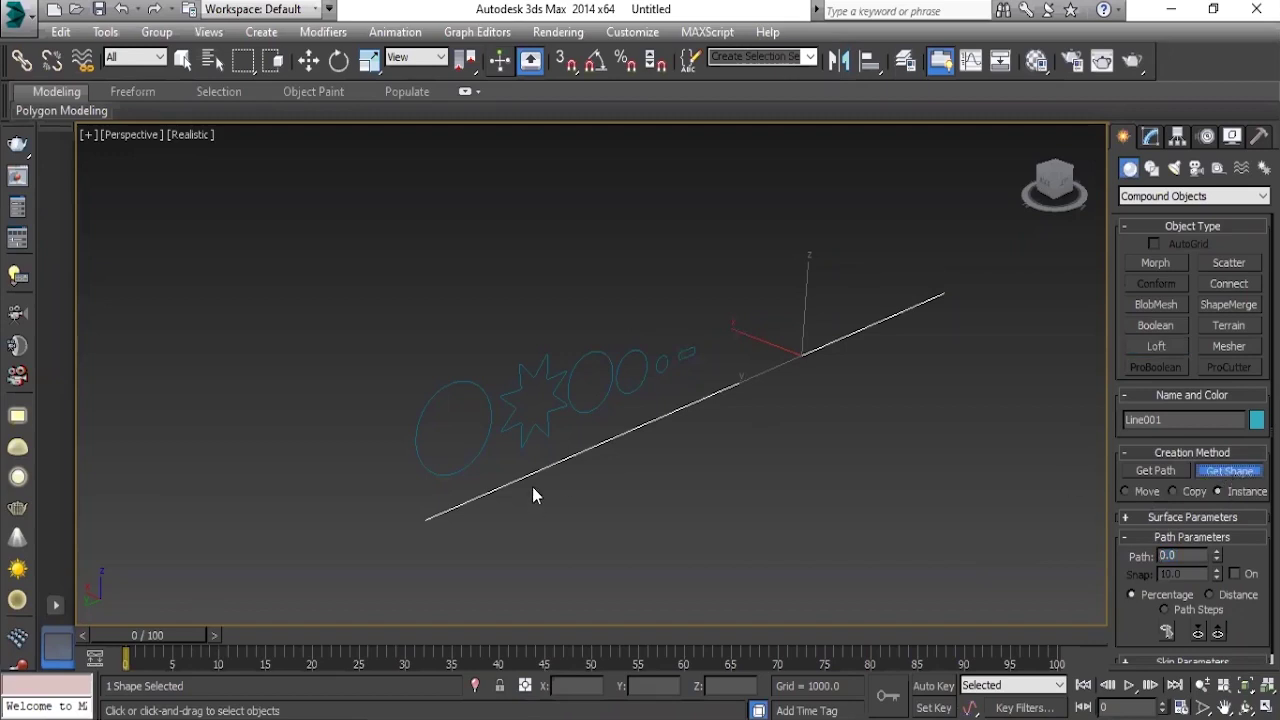
pyautogui.click(443, 388)
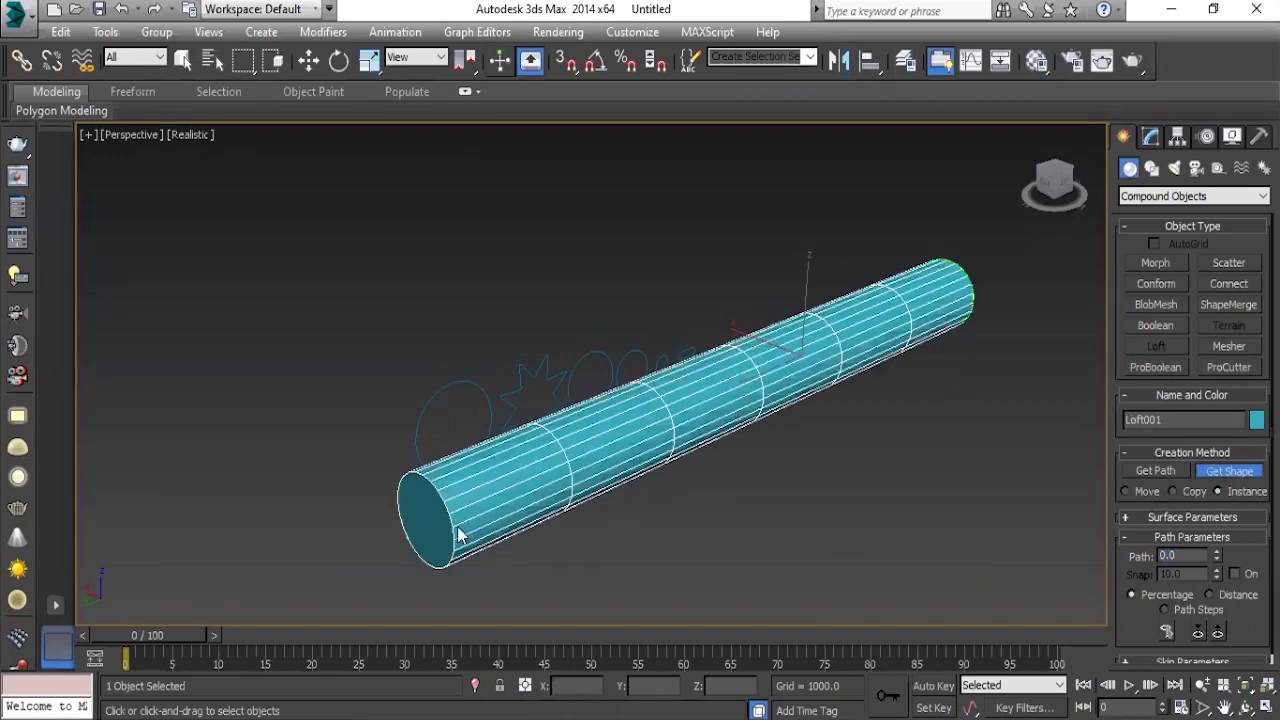
pyautogui.moveTo(908, 462)
pyautogui.mouseDown(button='middle')
pyautogui.moveTo(791, 408)
pyautogui.moveTo(658, 436)
pyautogui.mouseUp(button='middle')
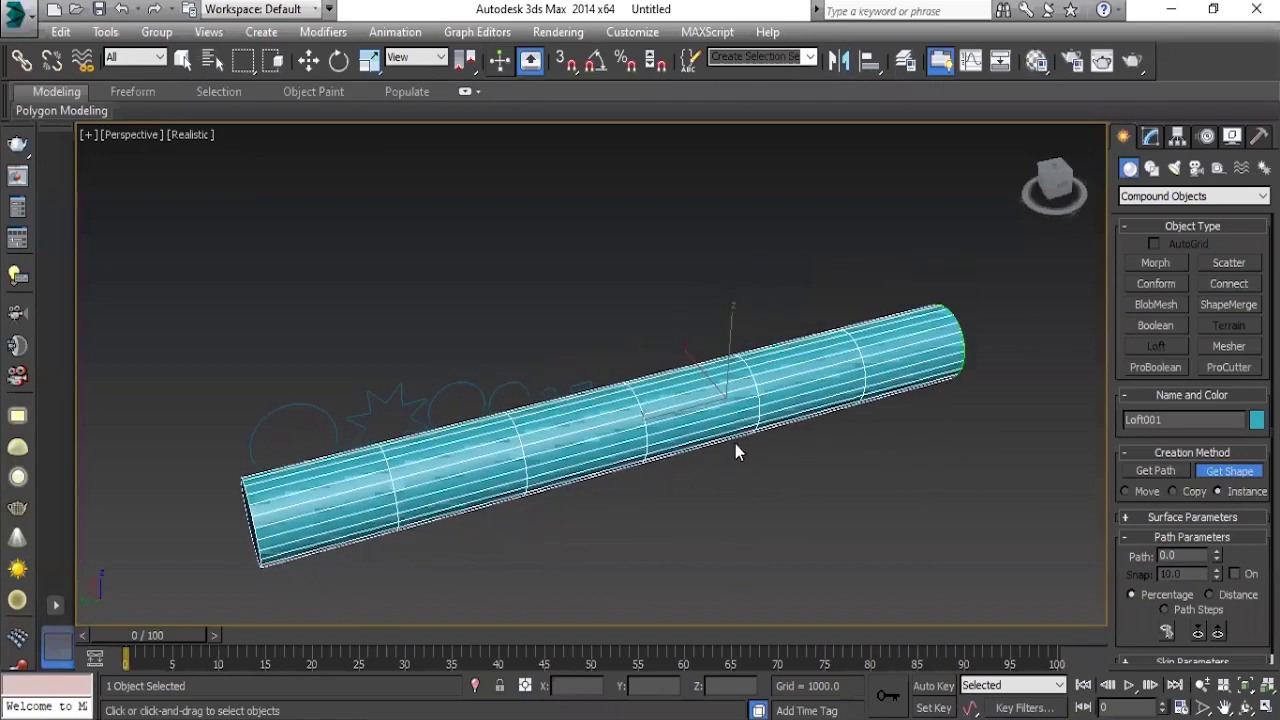
pyautogui.moveTo(536, 568)
pyautogui.keyDown('alt'); pyautogui.mouseDown(button='middle')
pyautogui.moveTo(652, 512)
pyautogui.moveTo(656, 467)
pyautogui.moveTo(594, 479)
pyautogui.moveTo(521, 445)
pyautogui.moveTo(536, 448)
pyautogui.mouseUp(button='middle'); pyautogui.keyUp('alt')
pyautogui.scroll(-3, 600, 465)
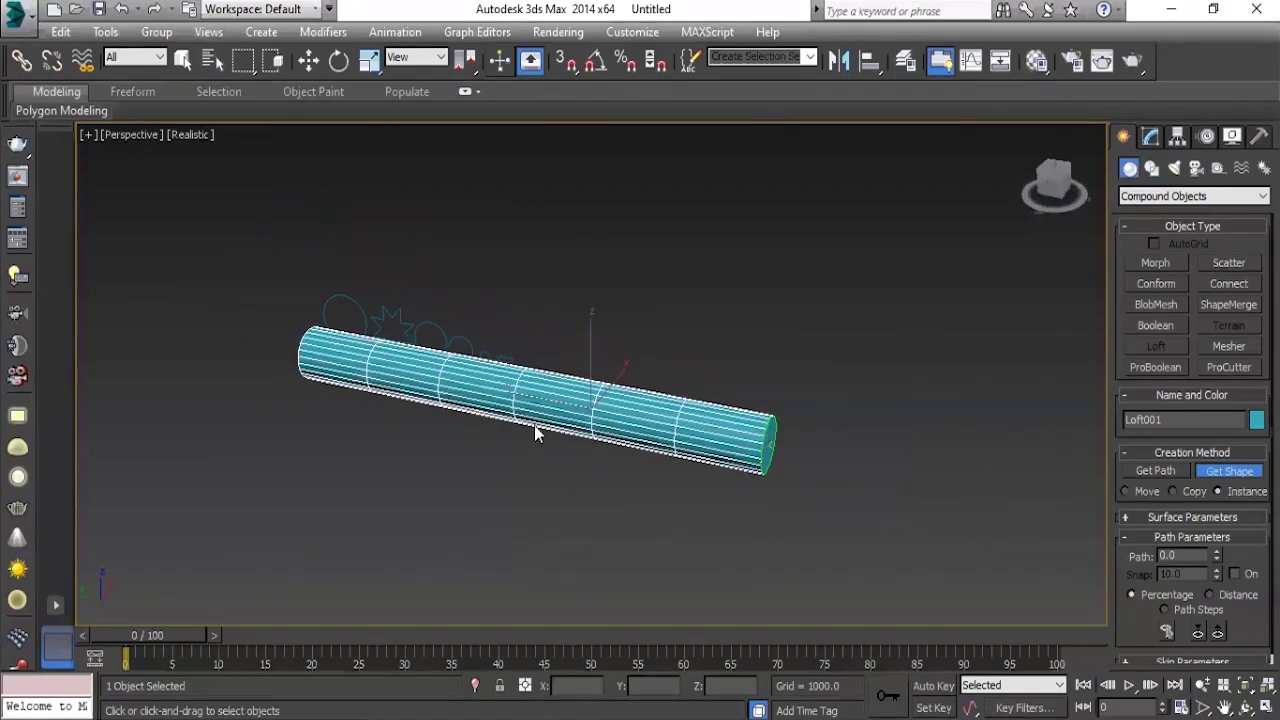
pyautogui.moveTo(314, 405)
pyautogui.keyDown('alt'); pyautogui.mouseDown(button='middle')
pyautogui.moveTo(423, 473)
pyautogui.moveTo(514, 460)
pyautogui.moveTo(612, 484)
pyautogui.mouseUp(button='middle'); pyautogui.keyUp('alt')
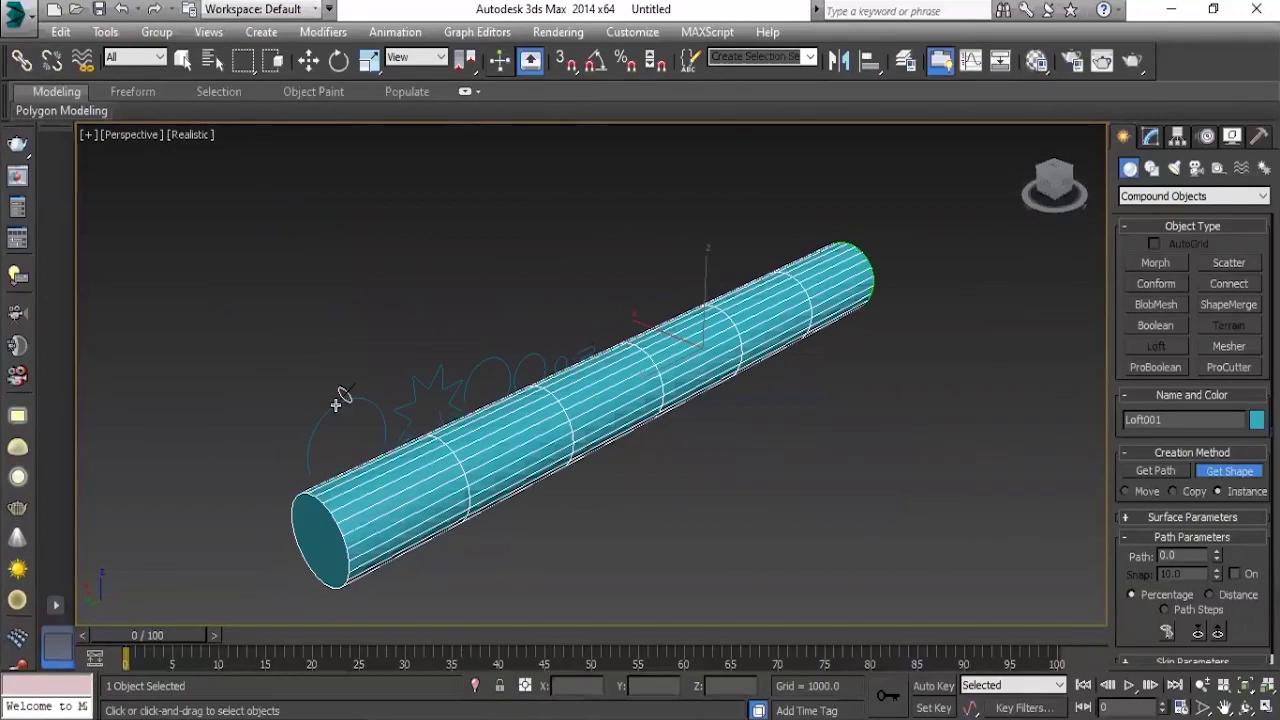
pyautogui.moveTo(337, 397)
pyautogui.keyDown('alt'); pyautogui.mouseDown(button='middle')
pyautogui.moveTo(386, 420)
pyautogui.moveTo(375, 455)
pyautogui.mouseUp(button='middle'); pyautogui.keyUp('alt')
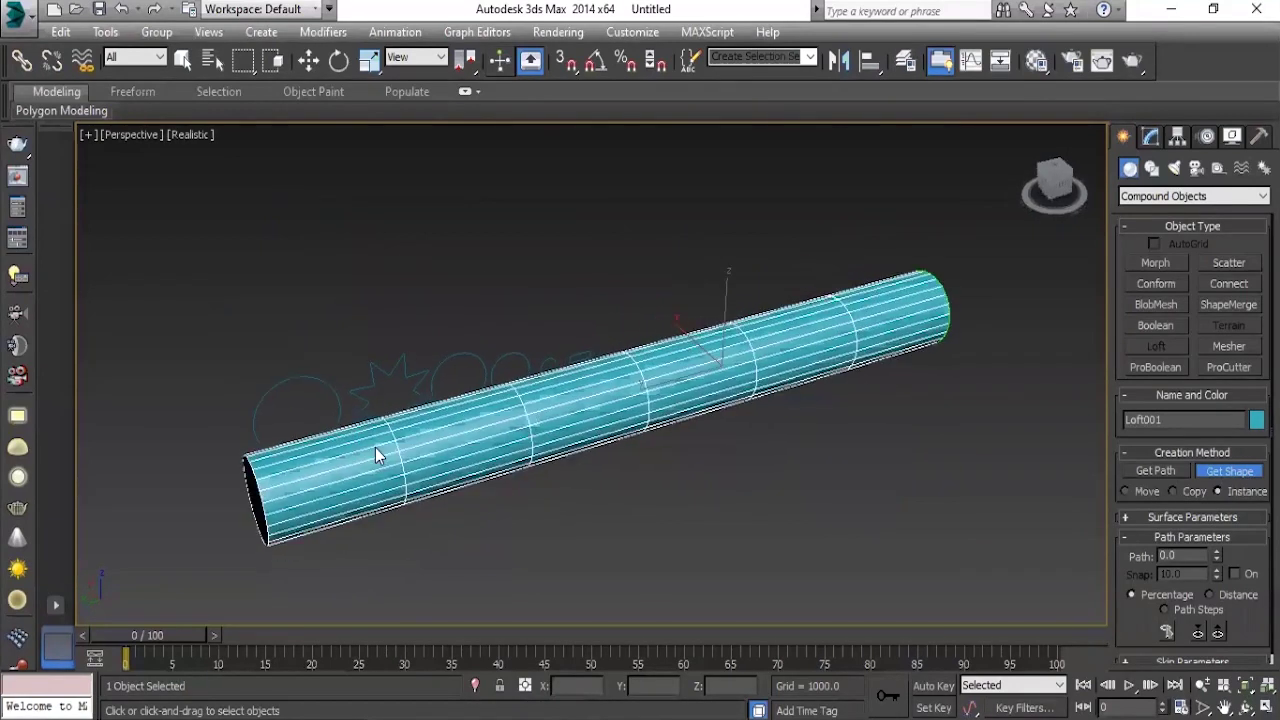
pyautogui.hotkey('ctrl', 'z')
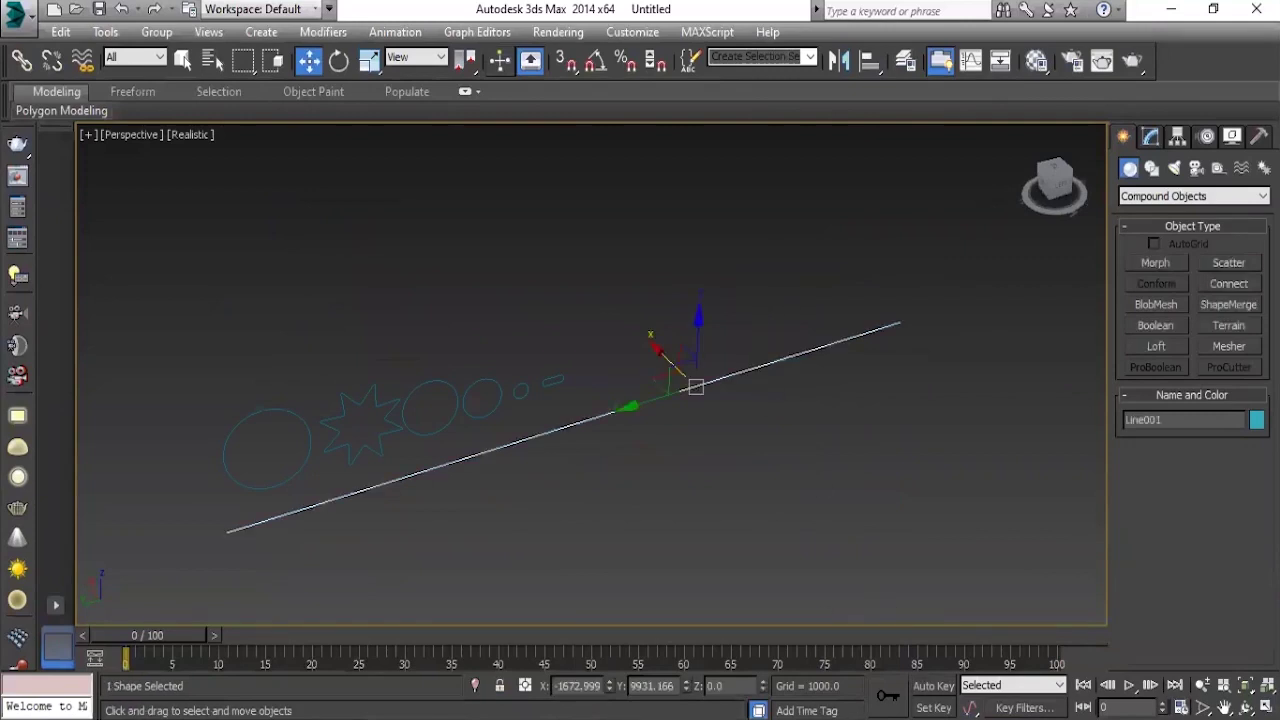
# Loft the circle along the path line to recreate the tube Loft001, and inspect it end to end.
pyautogui.click(1160, 346)
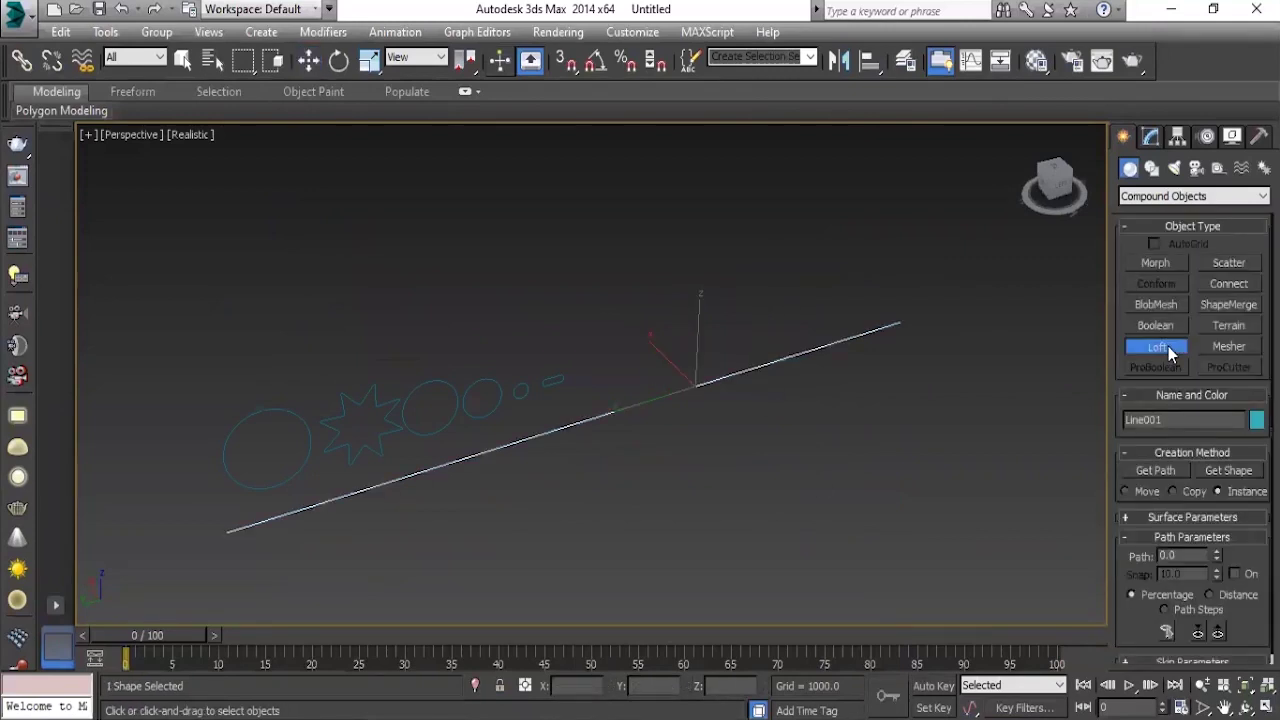
pyautogui.click(1216, 468)
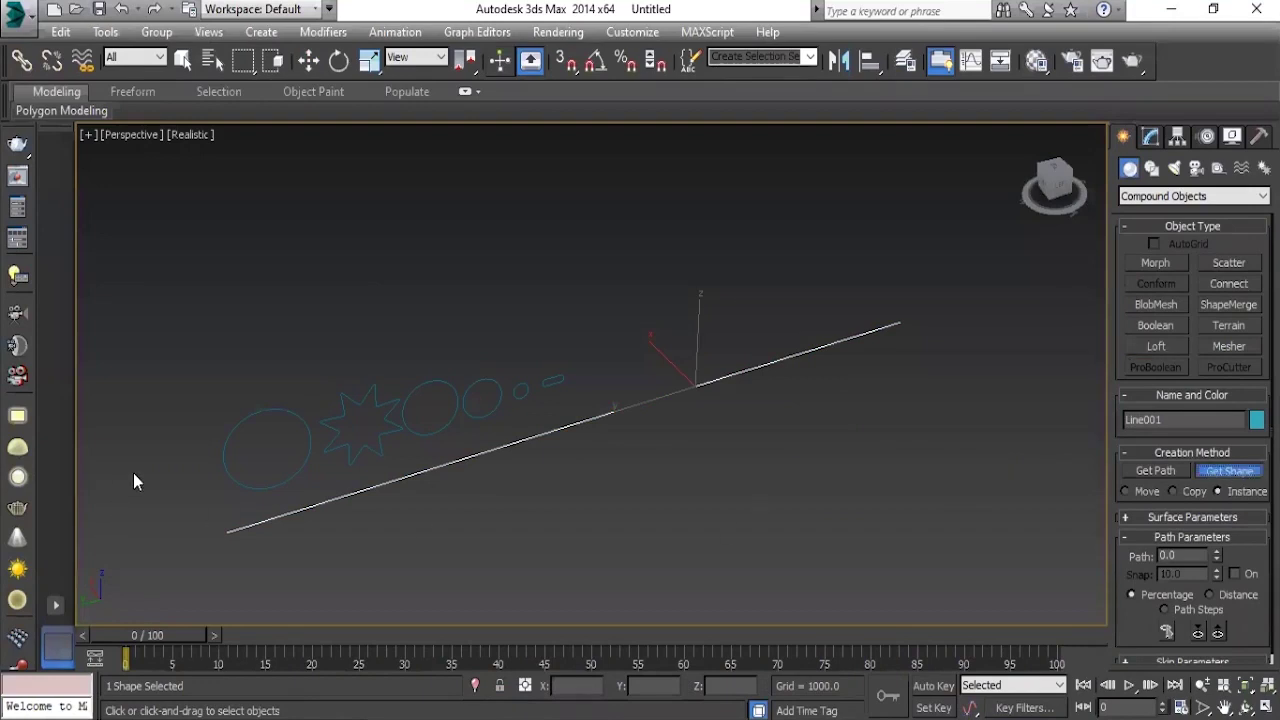
pyautogui.click(232, 426)
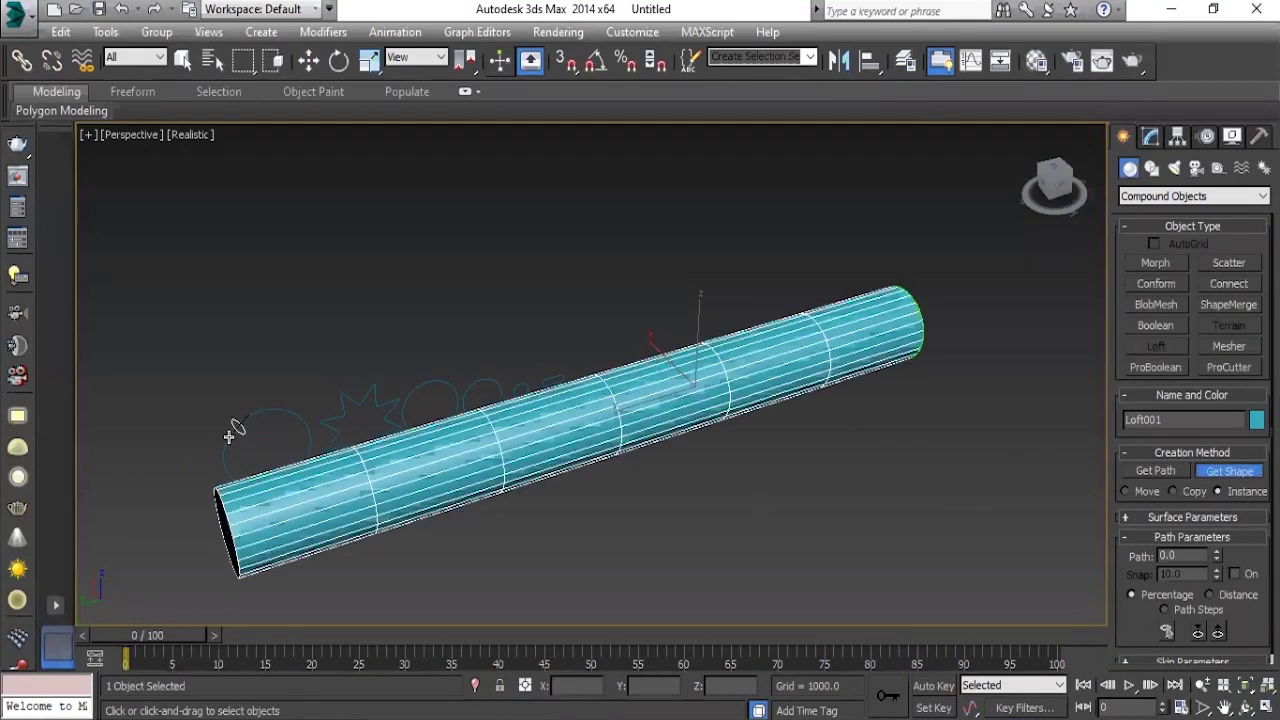
pyautogui.moveTo(526, 526)
pyautogui.keyDown('alt'); pyautogui.mouseDown(button='middle')
pyautogui.moveTo(646, 543)
pyautogui.moveTo(371, 543)
pyautogui.moveTo(529, 471)
pyautogui.moveTo(382, 505)
pyautogui.moveTo(551, 490)
pyautogui.moveTo(426, 474)
pyautogui.moveTo(480, 466)
pyautogui.moveTo(424, 503)
pyautogui.moveTo(474, 526)
pyautogui.moveTo(437, 537)
pyautogui.moveTo(451, 549)
pyautogui.moveTo(326, 483)
pyautogui.mouseUp(button='middle'); pyautogui.keyUp('alt')
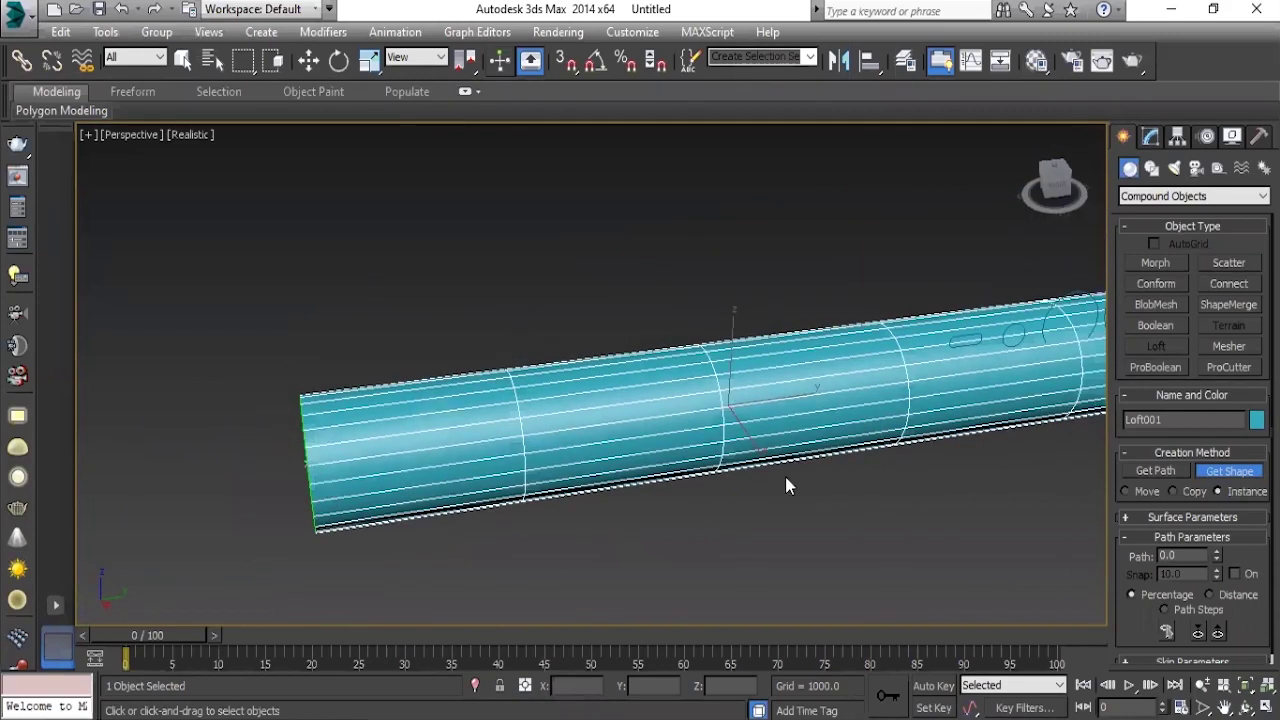
pyautogui.keyDown('alt'); pyautogui.moveTo(785, 476); pyautogui.dragTo(594, 532, button='middle'); pyautogui.keyUp('alt')
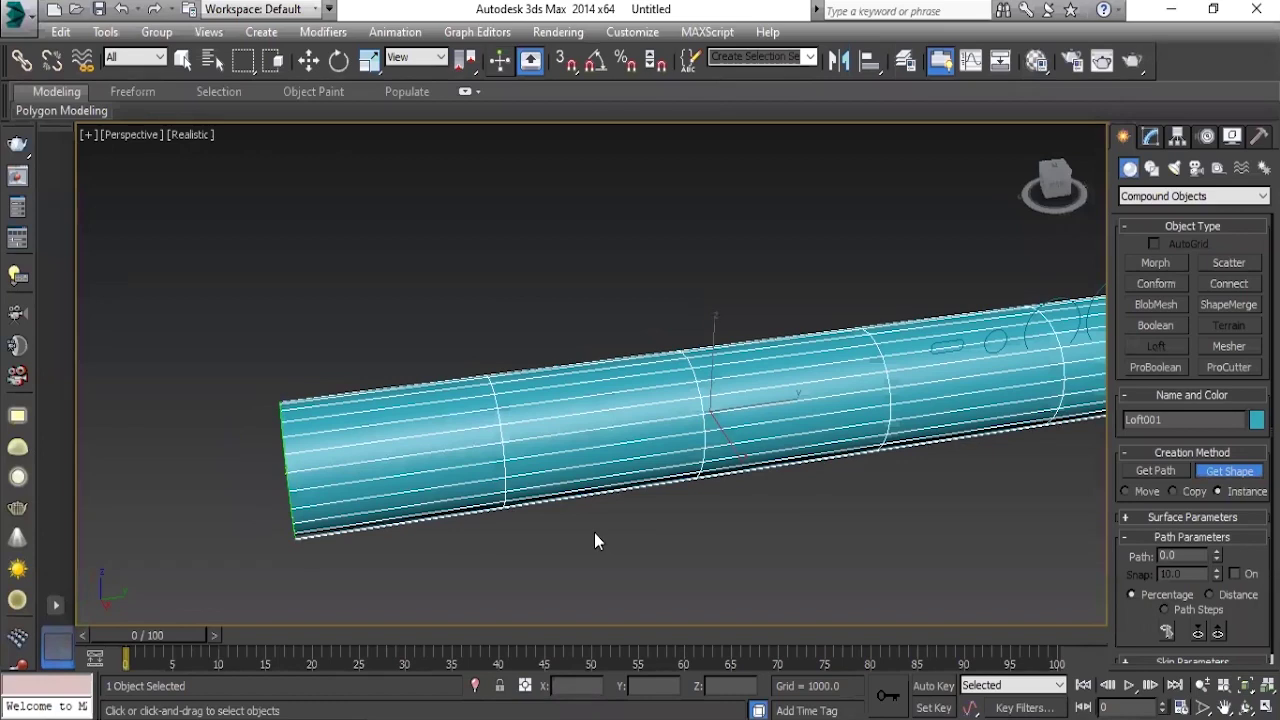
pyautogui.moveTo(783, 516); pyautogui.dragTo(531, 534, button='middle')
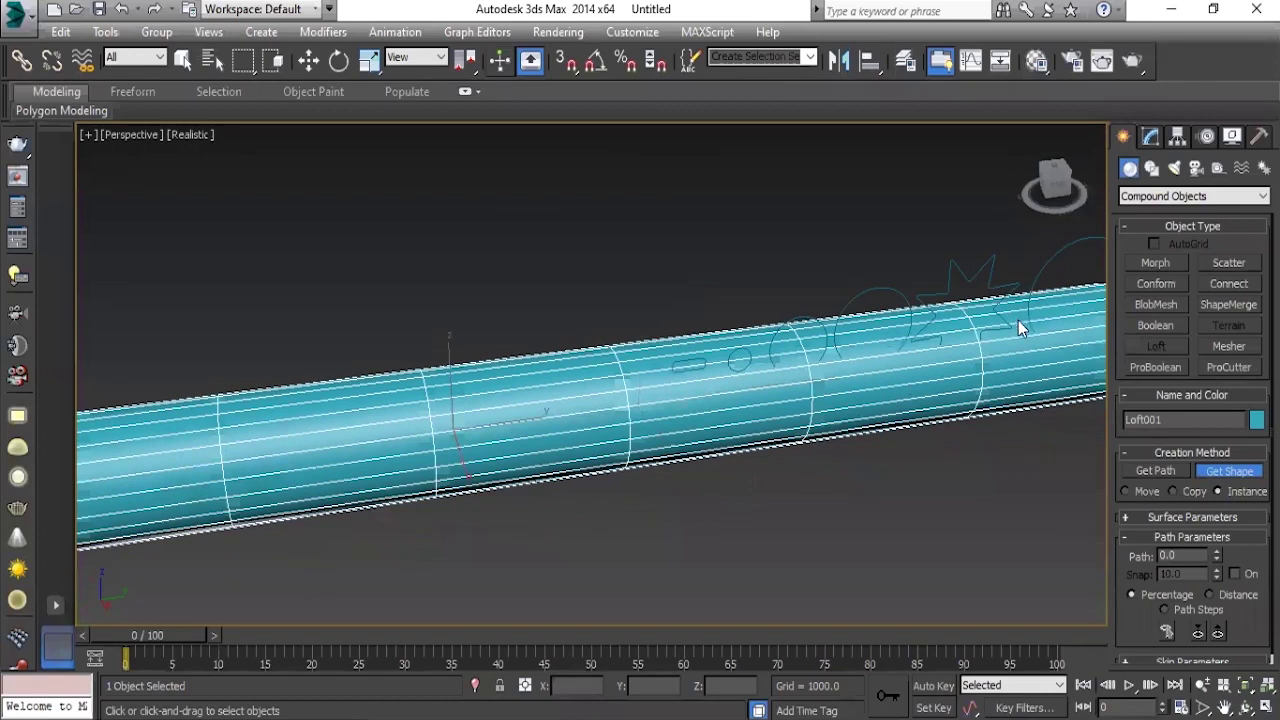
pyautogui.scroll(-2, 660, 479)
pyautogui.scroll(-2, 660, 479)
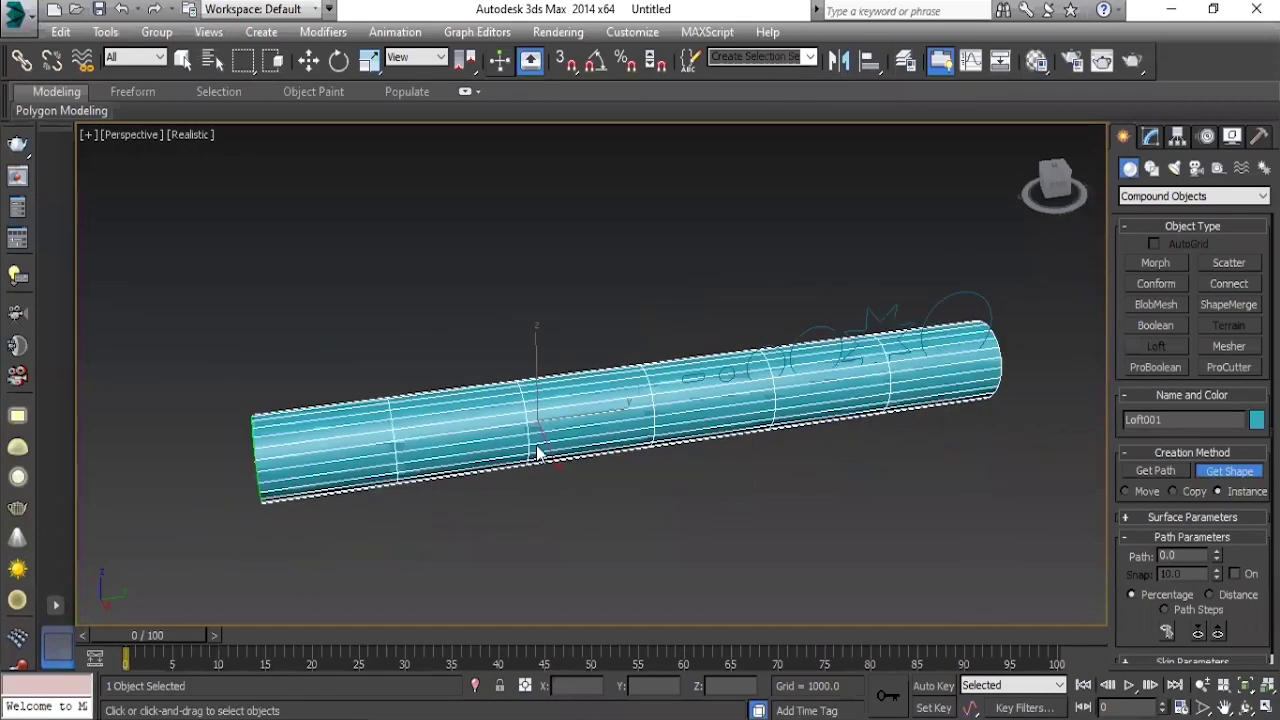
pyautogui.scroll(2, 553, 445)
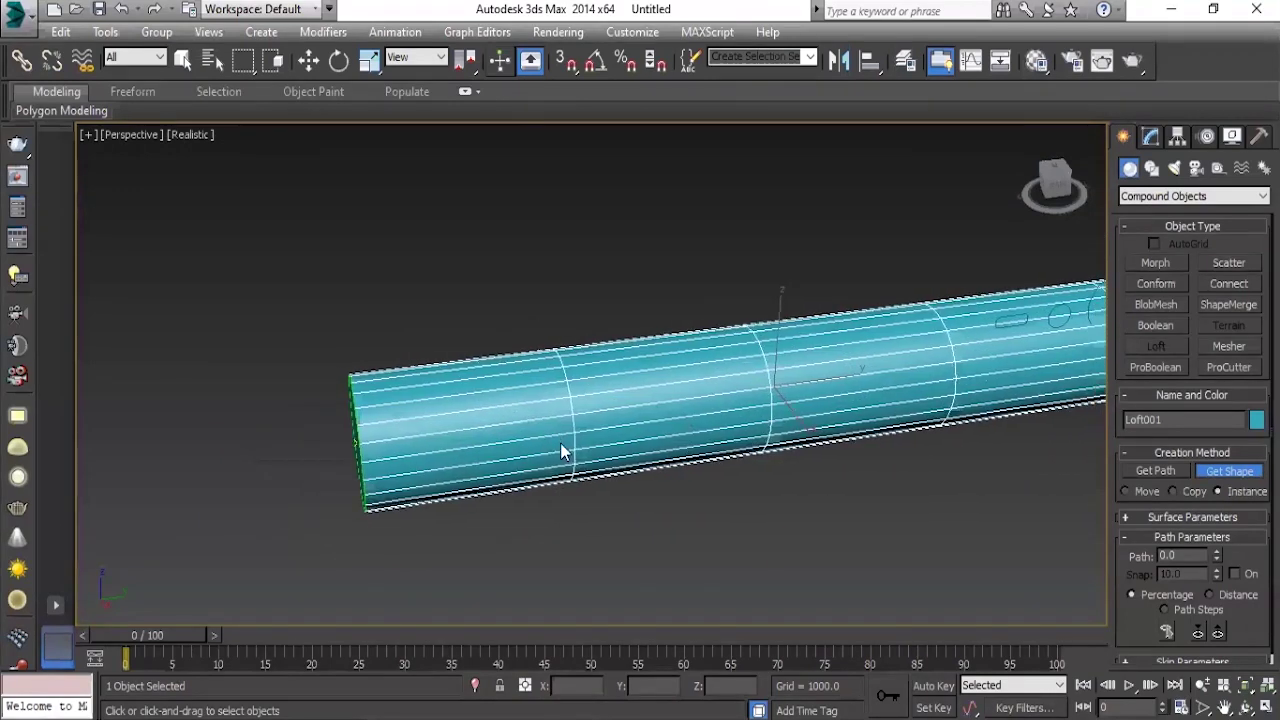
pyautogui.scroll(2, 560, 443)
pyautogui.moveTo(292, 450); pyautogui.dragTo(277, 453, button='middle')
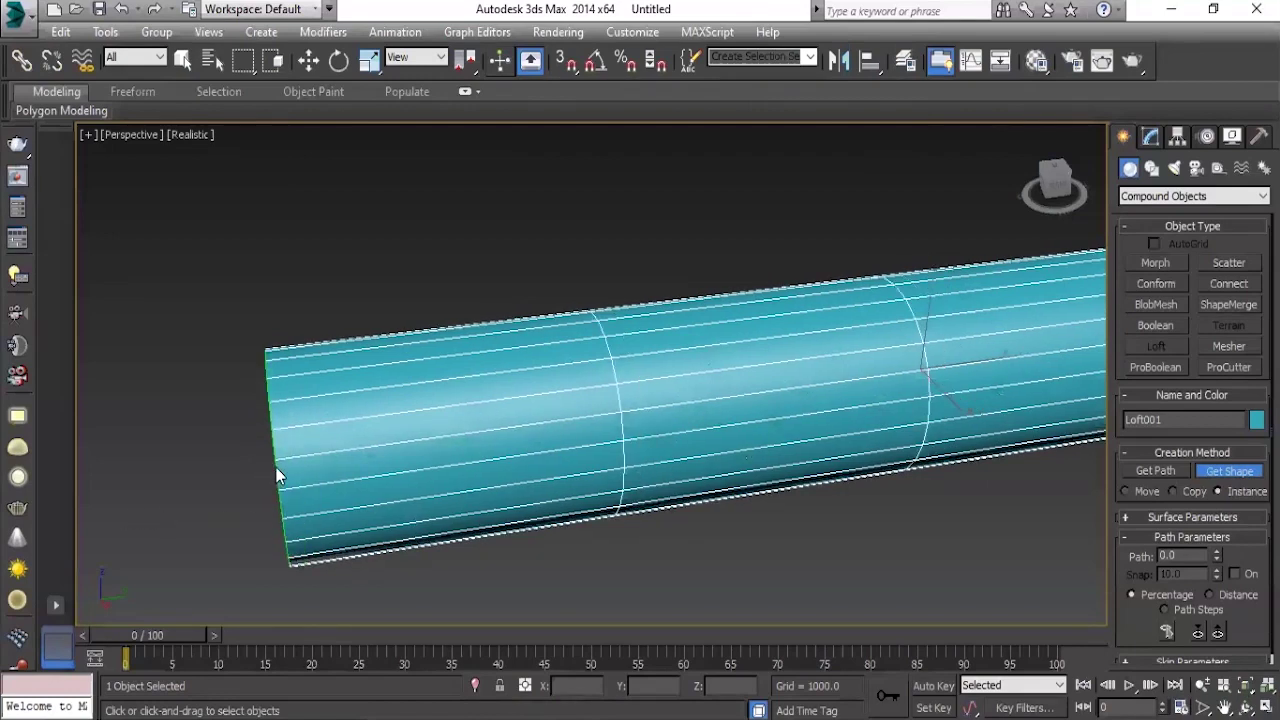
pyautogui.scroll(-2, 705, 390)
pyautogui.moveTo(886, 417); pyautogui.dragTo(785, 372, button='middle')
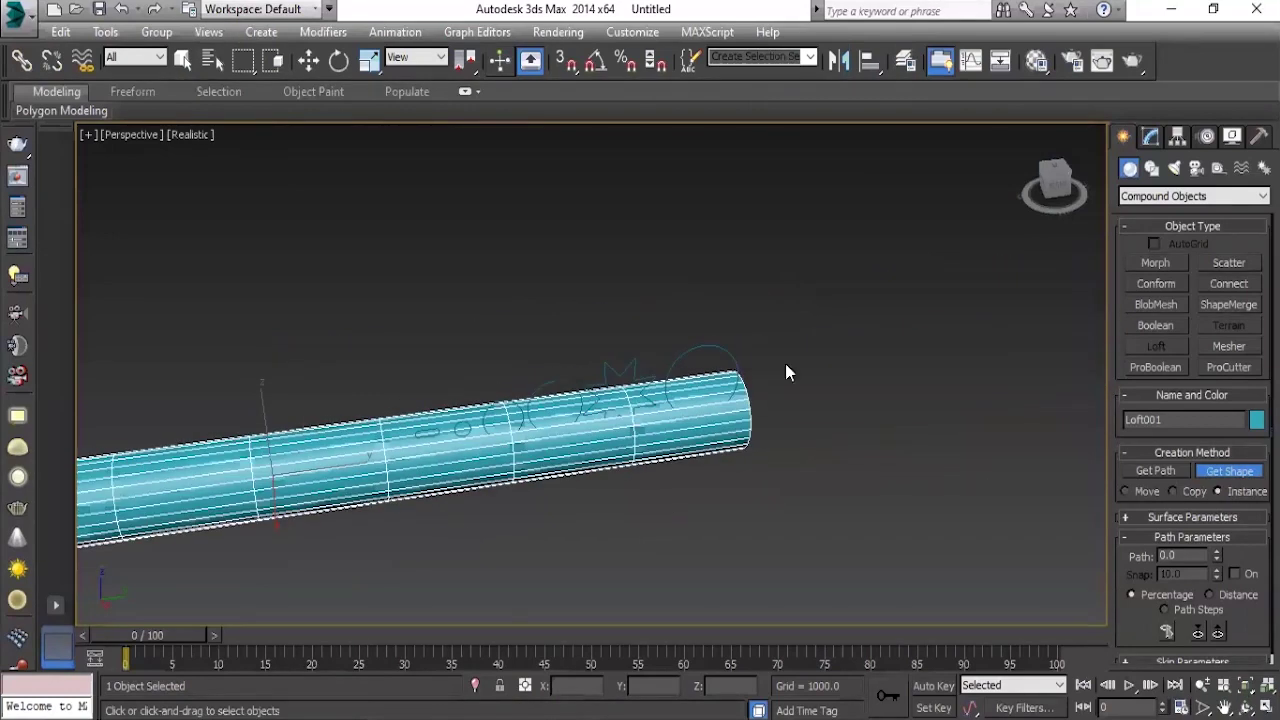
pyautogui.scroll(2, 451, 466)
pyautogui.scroll(2, 486, 414)
pyautogui.scroll(1, 617, 286)
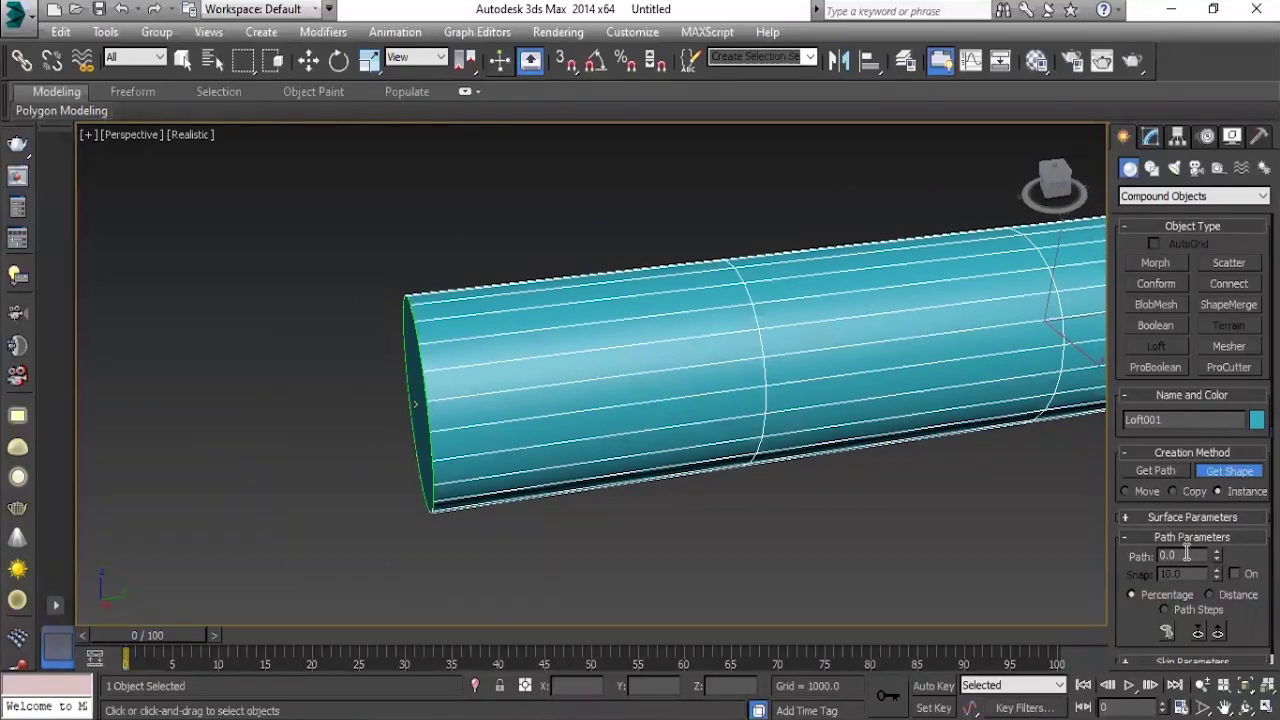
# Set the loft path position to 10 and begin picking a cross-section shape.
pyautogui.click(1186, 555)
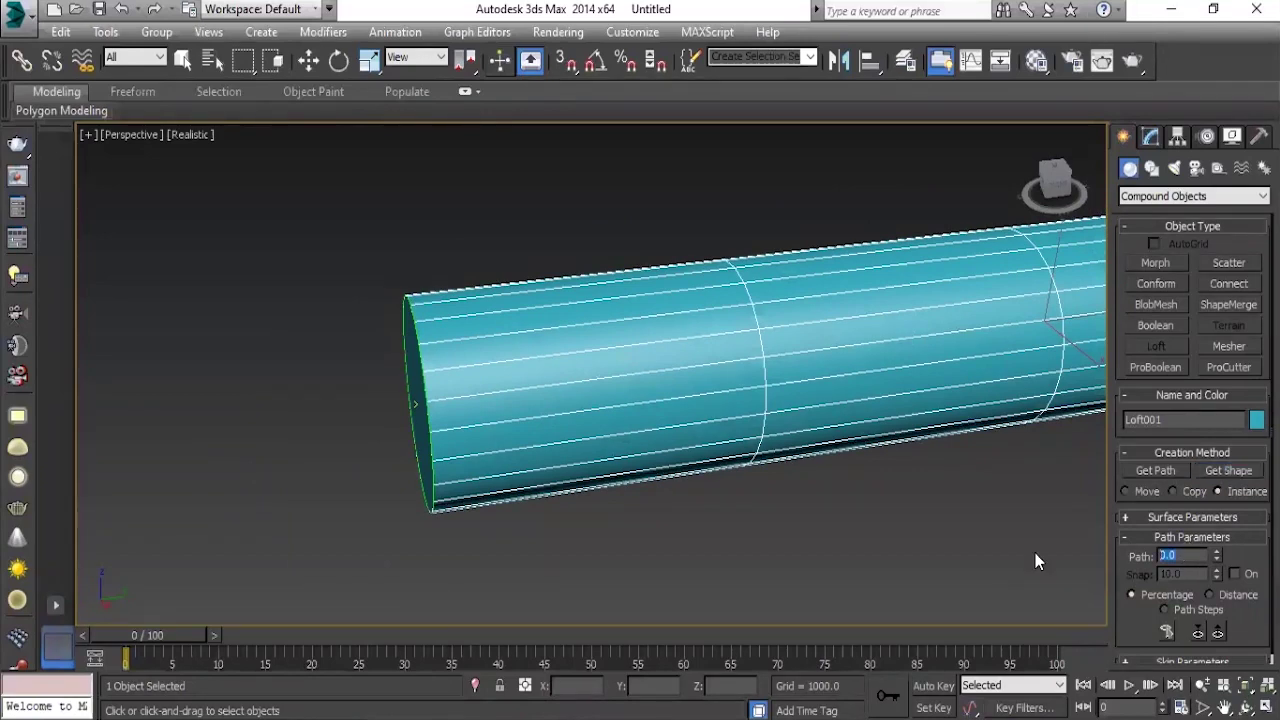
pyautogui.write('10')
pyautogui.press('Return')
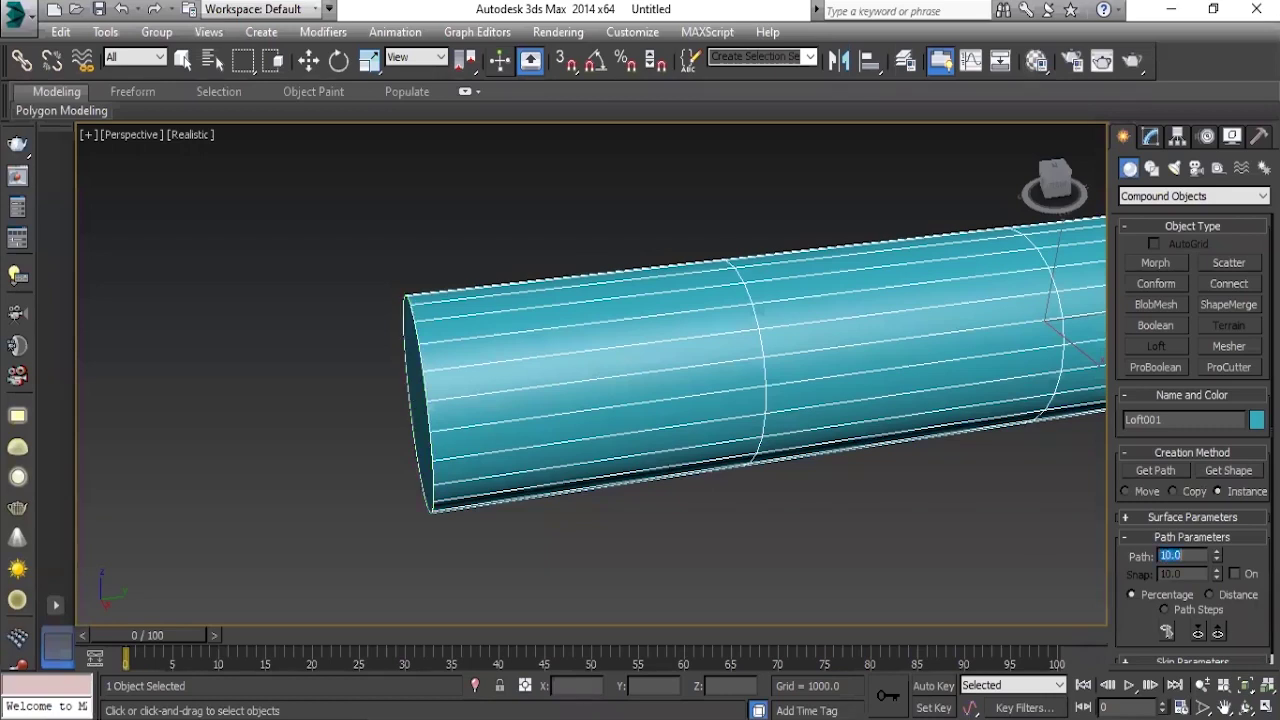
pyautogui.click(1224, 471)
pyautogui.scroll(-4, 870, 475)
pyautogui.moveTo(872, 472); pyautogui.dragTo(851, 408, button='middle')
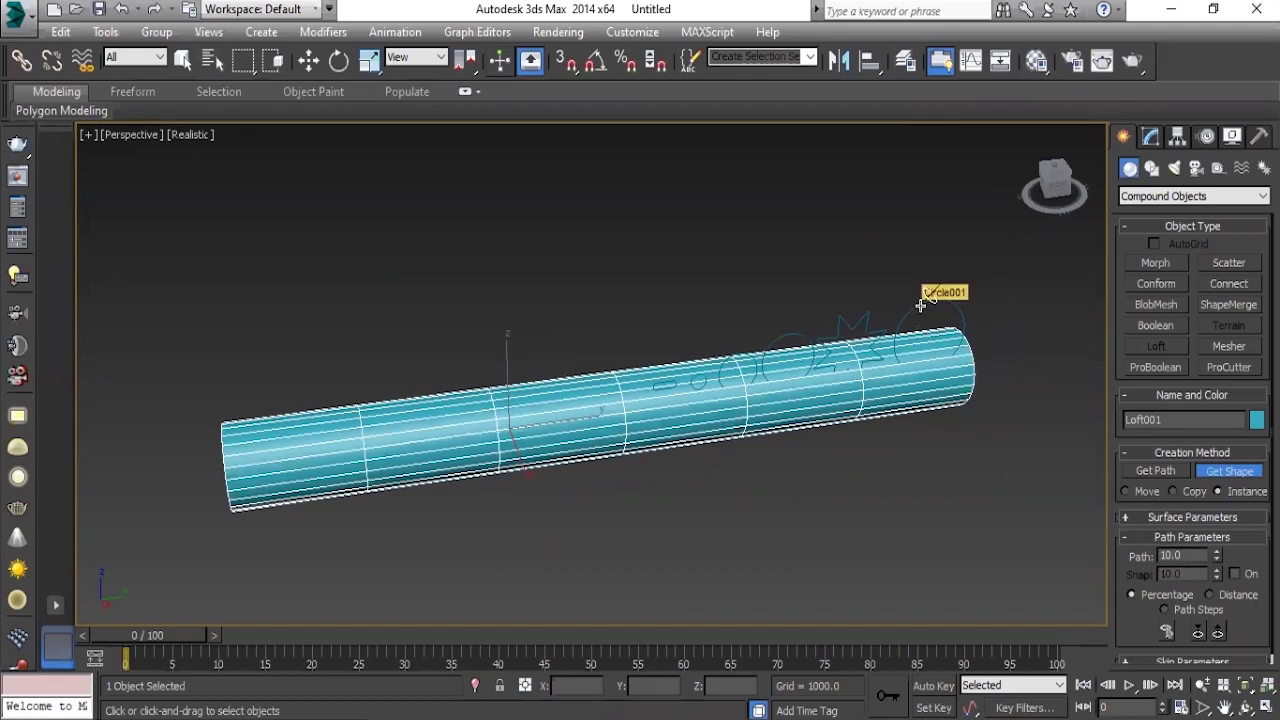
pyautogui.moveTo(540, 487); pyautogui.dragTo(718, 467, button='middle')
pyautogui.scroll(2, 718, 467)
pyautogui.scroll(2, 620, 451)
pyautogui.scroll(2, 549, 449)
pyautogui.scroll(2, 483, 423)
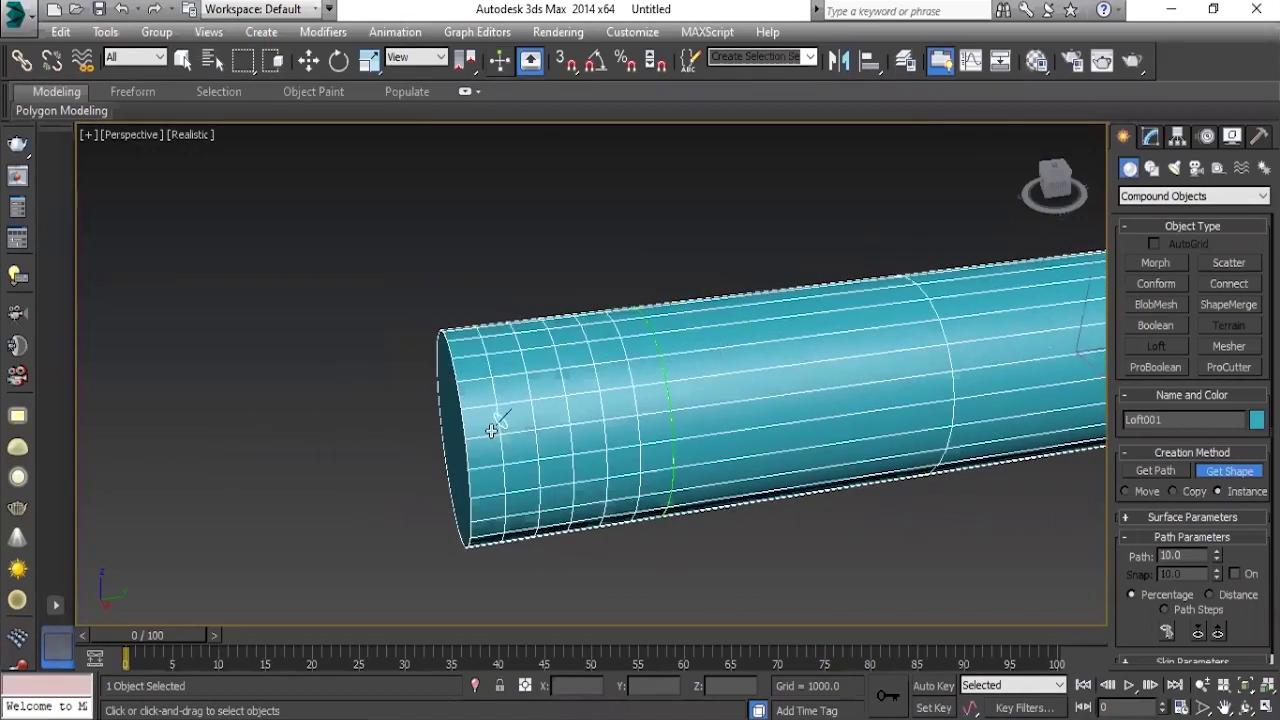
pyautogui.scroll(-1, 470, 438)
pyautogui.scroll(-1, 555, 512)
pyautogui.scroll(-1, 555, 528)
pyautogui.scroll(1, 537, 512)
pyautogui.scroll(2, 540, 476)
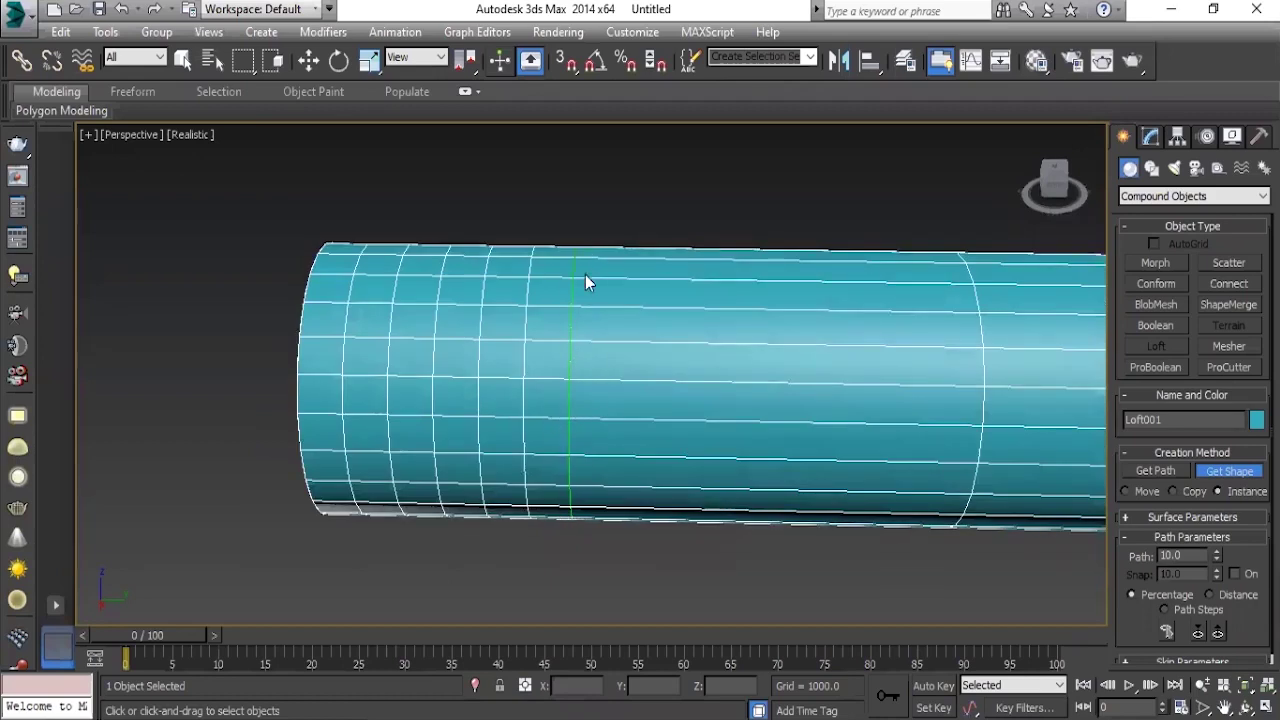
# Pick the circle as the cross-section at 10% near the tube's end.
pyautogui.moveTo(562, 389)
pyautogui.keyDown('alt'); pyautogui.mouseDown(button='middle')
pyautogui.moveTo(583, 529)
pyautogui.moveTo(558, 488)
pyautogui.moveTo(562, 387)
pyautogui.mouseUp(button='middle'); pyautogui.keyUp('alt')
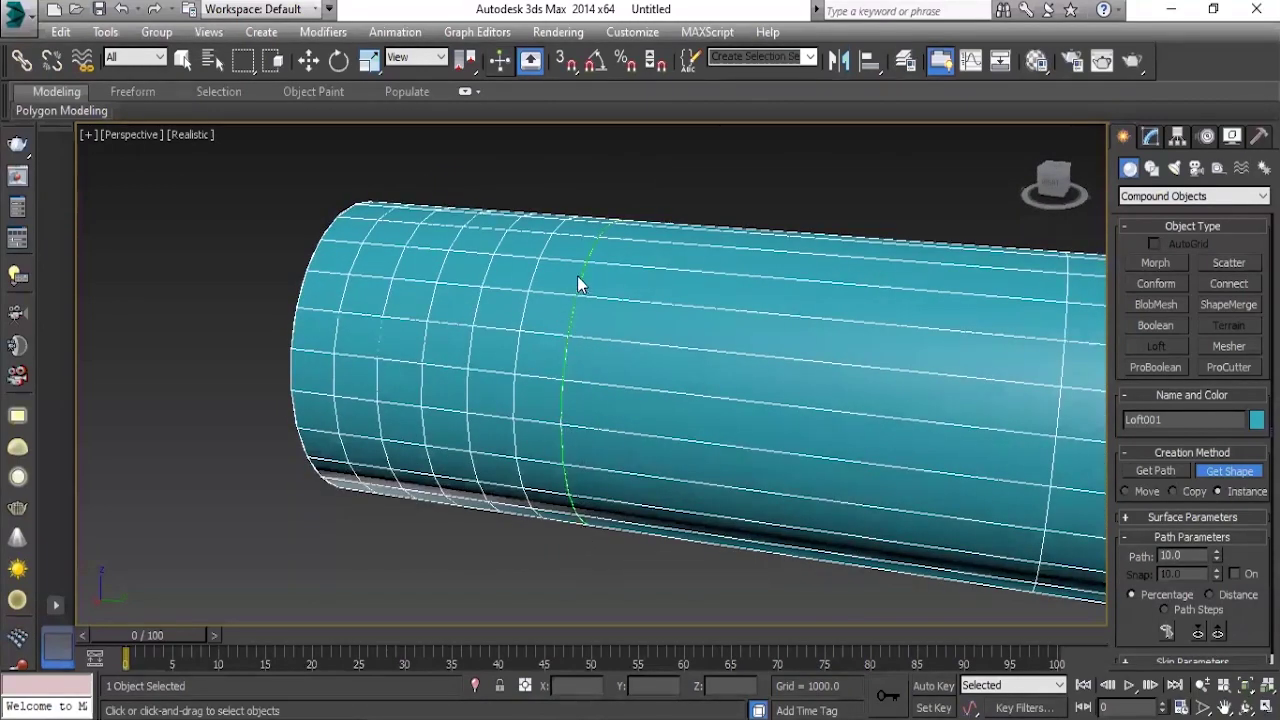
pyautogui.moveTo(641, 300)
pyautogui.keyDown('alt'); pyautogui.mouseDown(button='middle')
pyautogui.moveTo(583, 406)
pyautogui.moveTo(426, 408)
pyautogui.mouseUp(button='middle'); pyautogui.keyUp('alt')
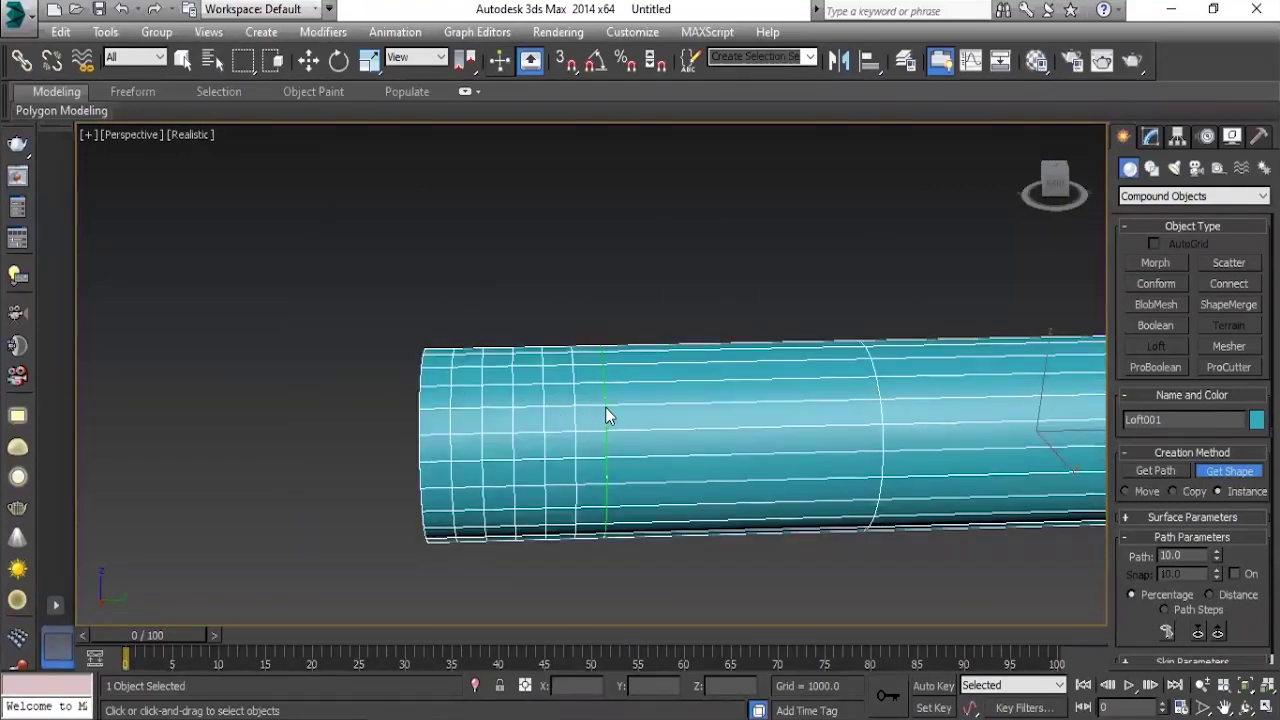
pyautogui.moveTo(607, 380); pyautogui.dragTo(588, 440, button='middle')
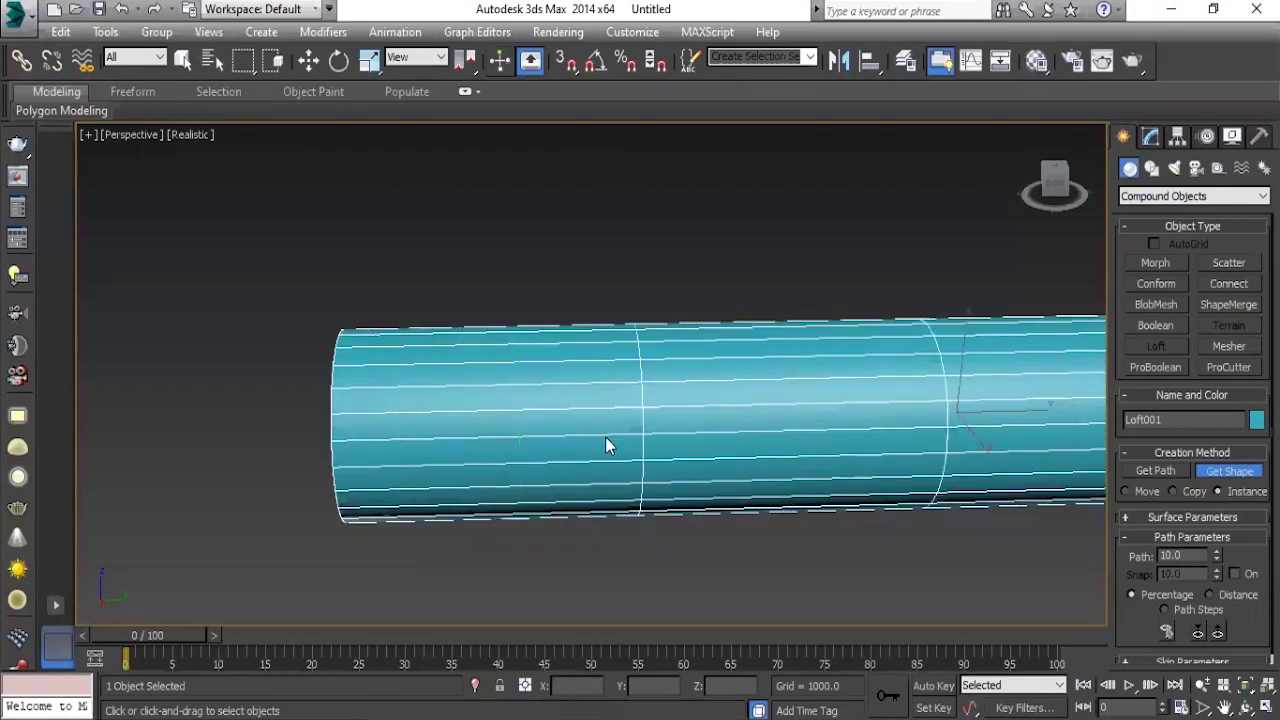
pyautogui.click(605, 437)
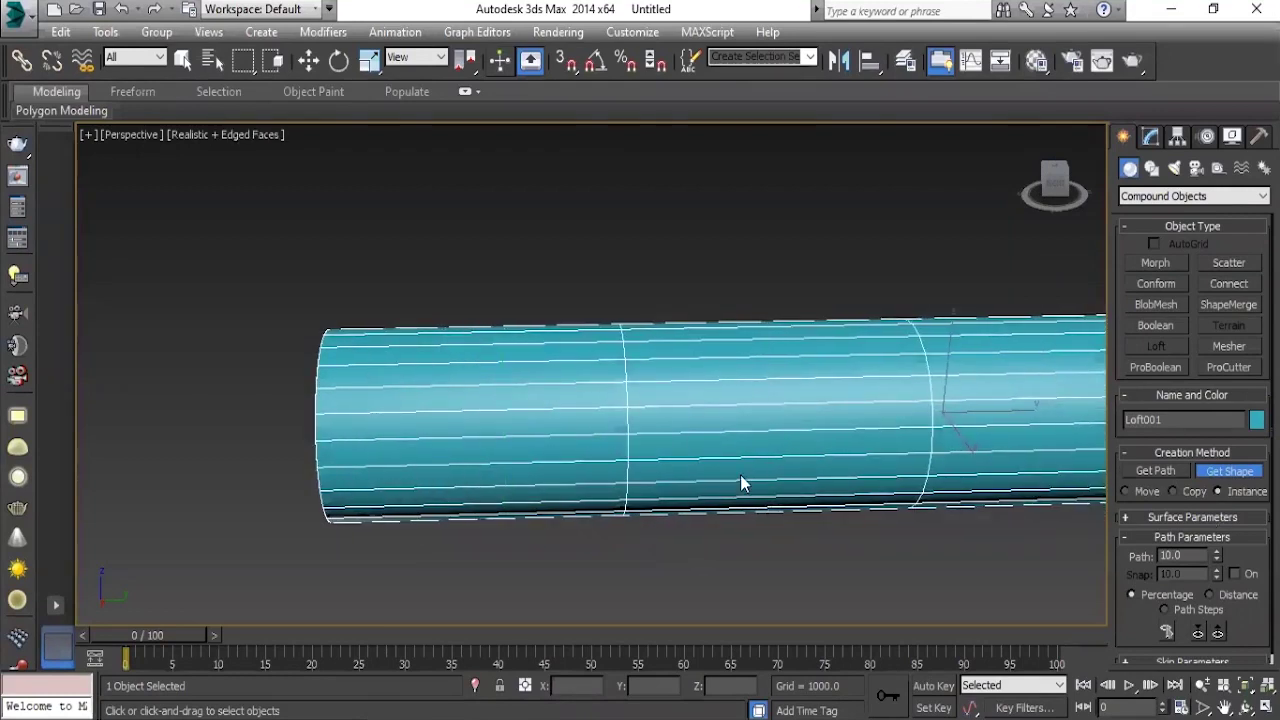
pyautogui.moveTo(673, 473); pyautogui.dragTo(606, 480, button='middle')
pyautogui.click(1207, 550)
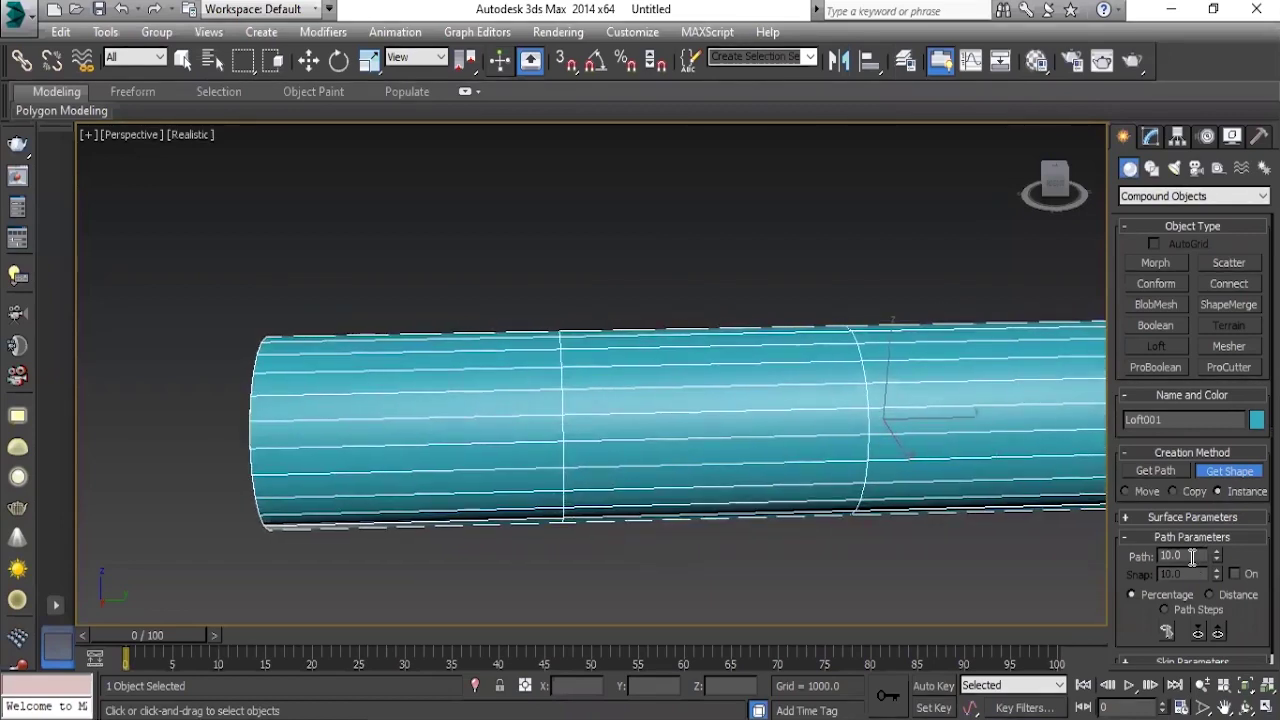
# Add the circle as a loft cross-section at path position 3, near the tube's start.
pyautogui.press('Return')
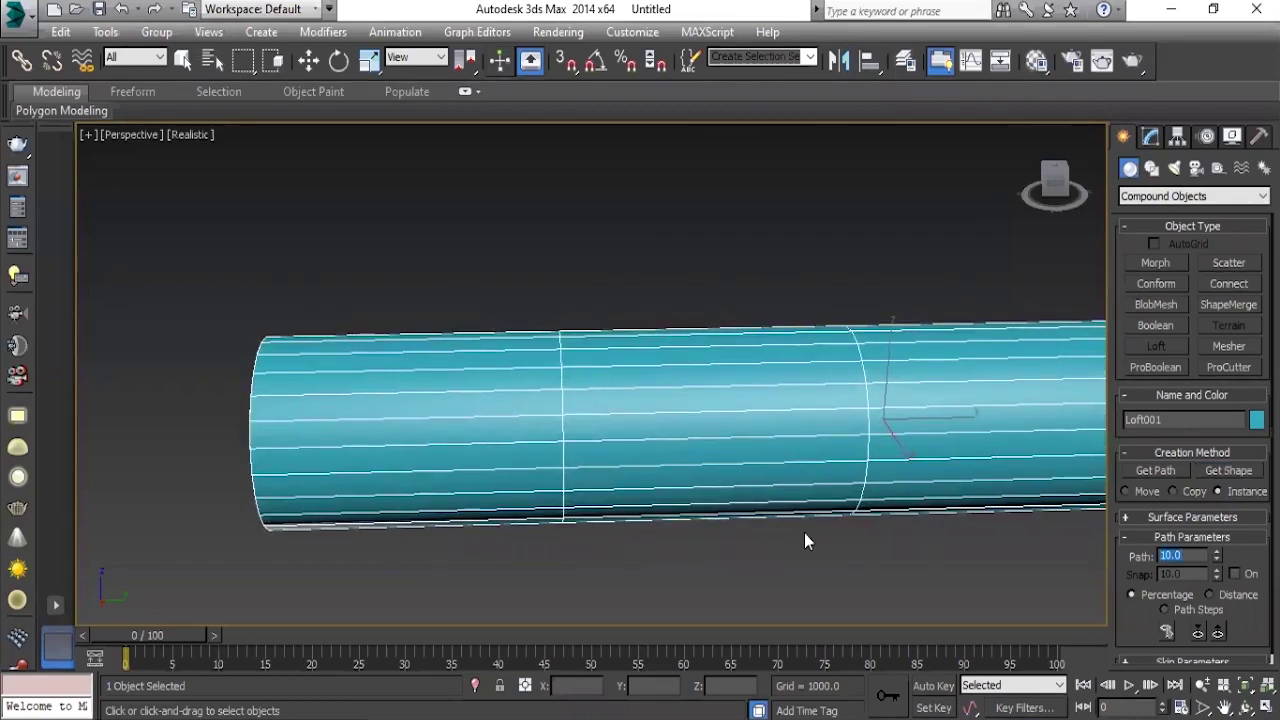
pyautogui.write('3')
pyautogui.press('Return')
pyautogui.click(1226, 470)
pyautogui.scroll(-3, 860, 357)
pyautogui.scroll(1, 932, 370)
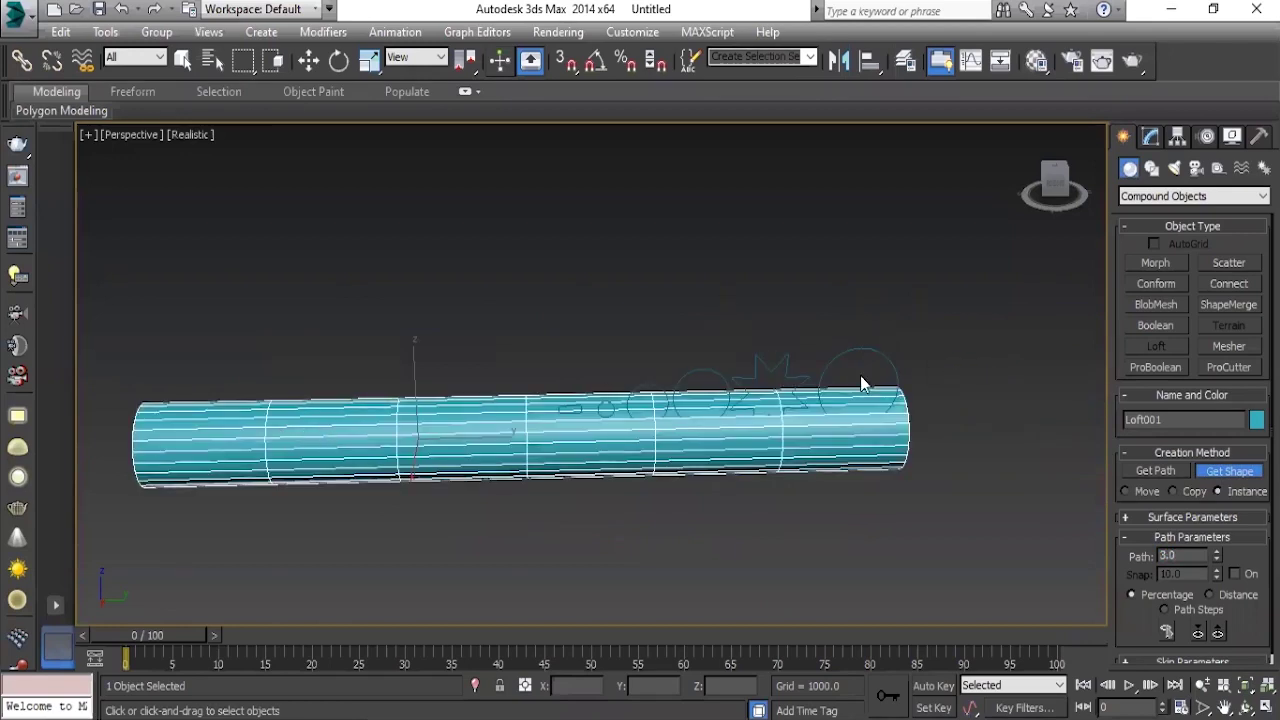
pyautogui.click(866, 345)
pyautogui.moveTo(200, 500); pyautogui.dragTo(500, 496, button='middle')
pyautogui.scroll(3, 510, 497)
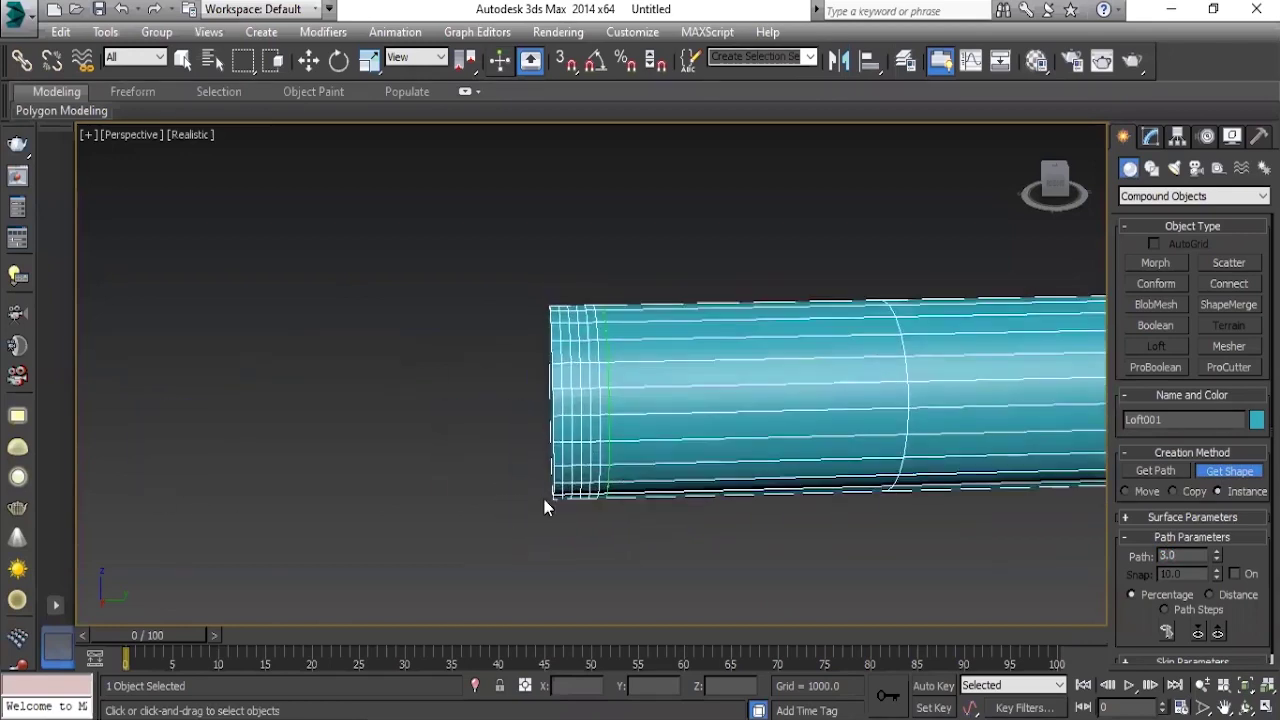
pyautogui.scroll(2, 592, 440)
pyautogui.moveTo(617, 406); pyautogui.dragTo(596, 517, button='middle')
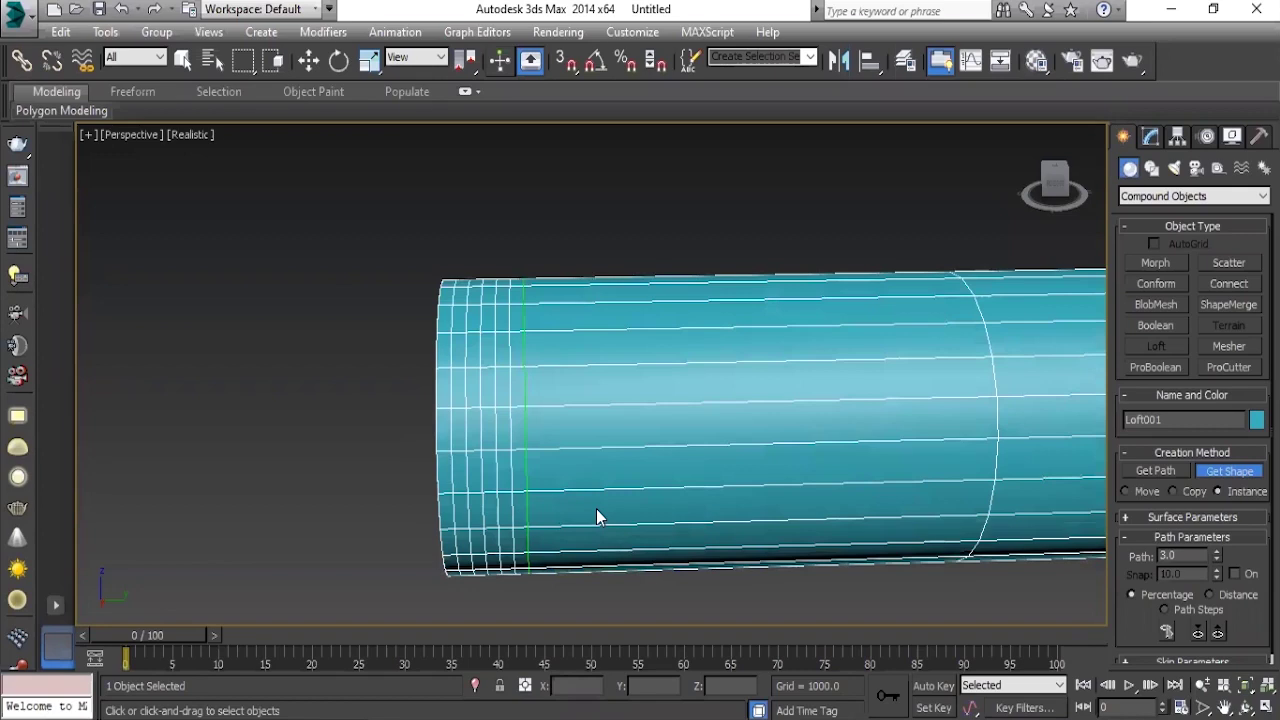
pyautogui.scroll(2, 714, 551)
pyautogui.scroll(-5, 714, 403)
pyautogui.doubleClick(1199, 558)
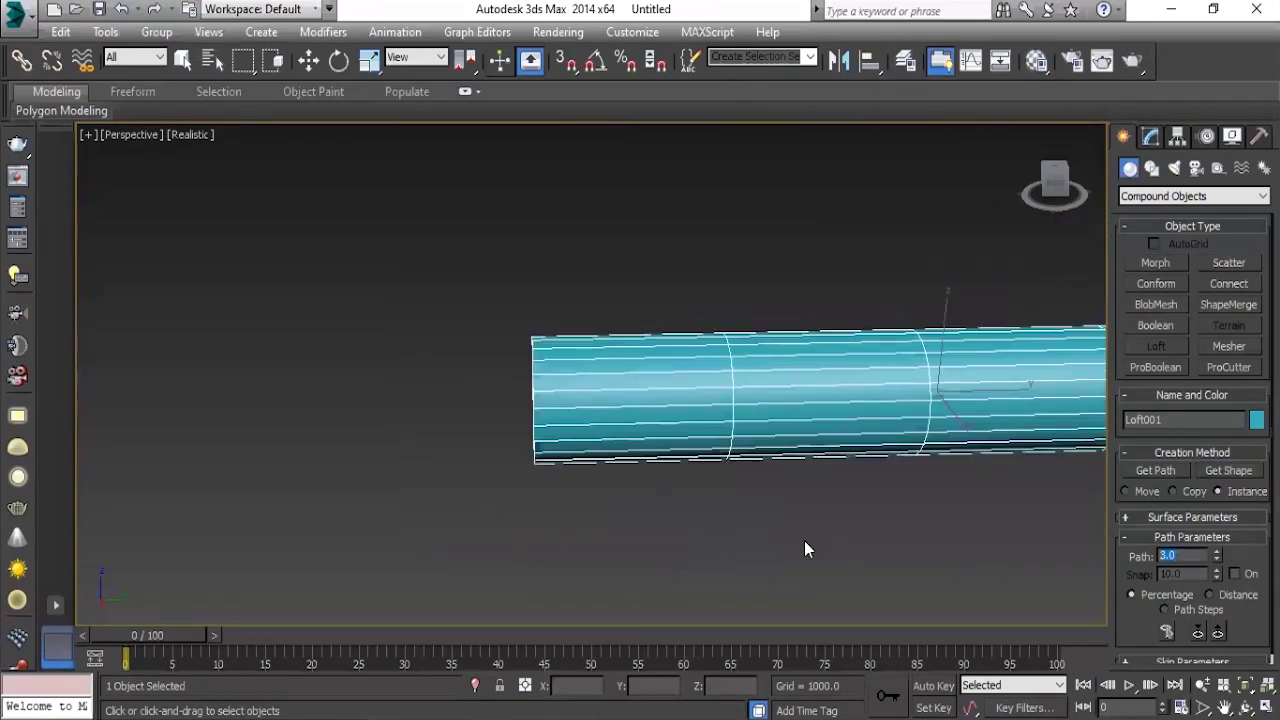
pyautogui.write('80')
pyautogui.press('Return')
pyautogui.click(1229, 470)
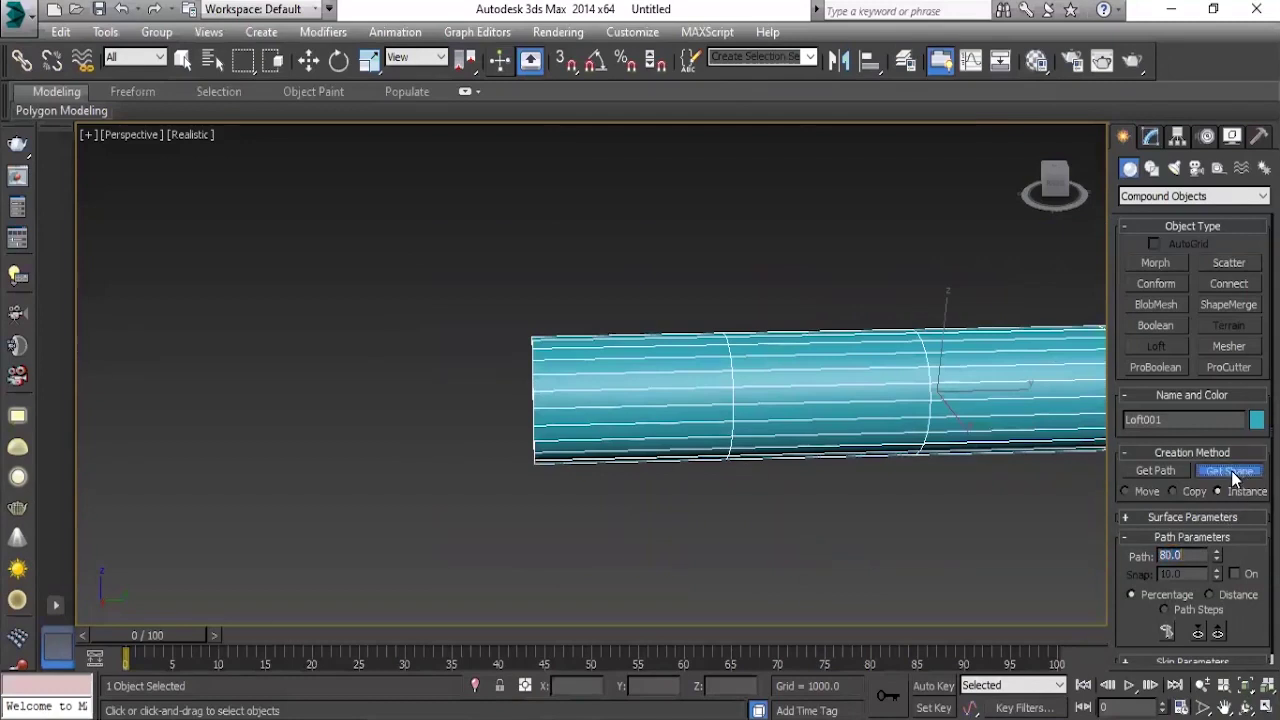
pyautogui.scroll(-5, 906, 470)
pyautogui.moveTo(906, 470); pyautogui.dragTo(446, 470, button='middle')
pyautogui.scroll(3, 741, 389)
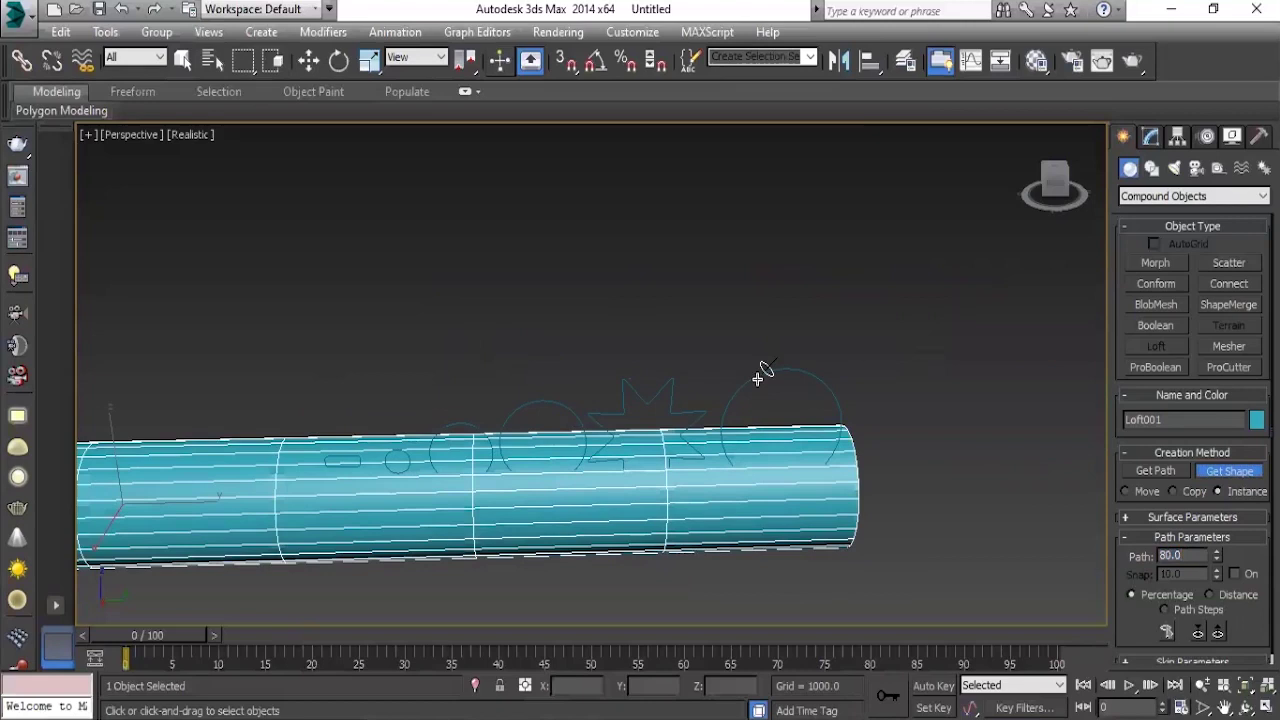
pyautogui.scroll(2, 657, 471)
pyautogui.scroll(2, 630, 462)
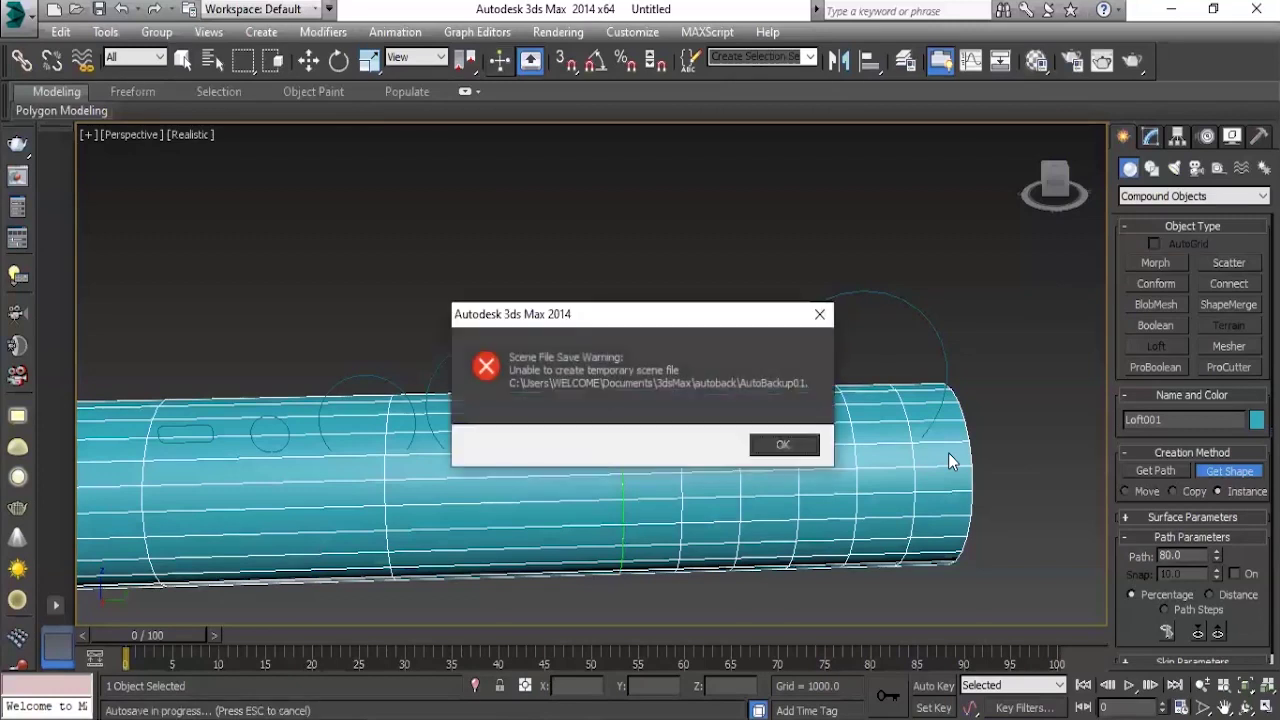
pyautogui.click(818, 314)
pyautogui.scroll(-5, 722, 493)
pyautogui.scroll(5, 669, 466)
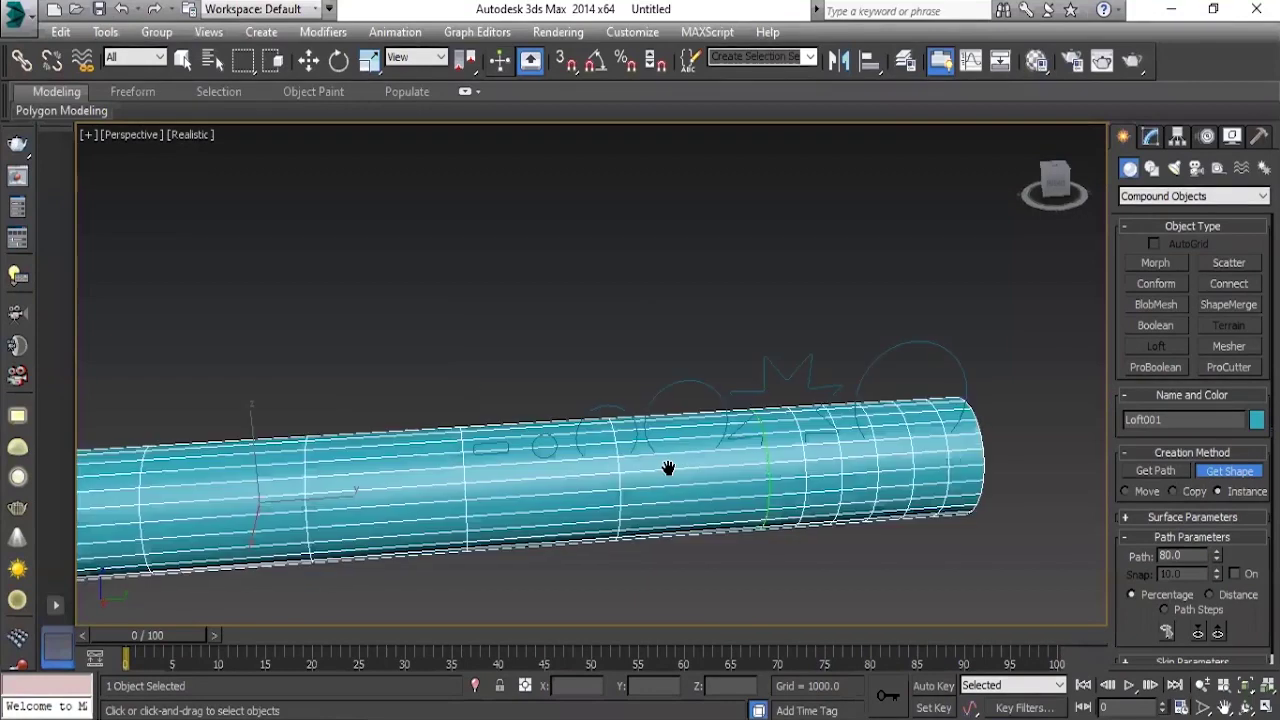
pyautogui.moveTo(679, 451)
pyautogui.keyDown('alt'); pyautogui.mouseDown(button='middle')
pyautogui.moveTo(686, 437)
pyautogui.moveTo(731, 441)
pyautogui.mouseUp(button='middle'); pyautogui.keyUp('alt')
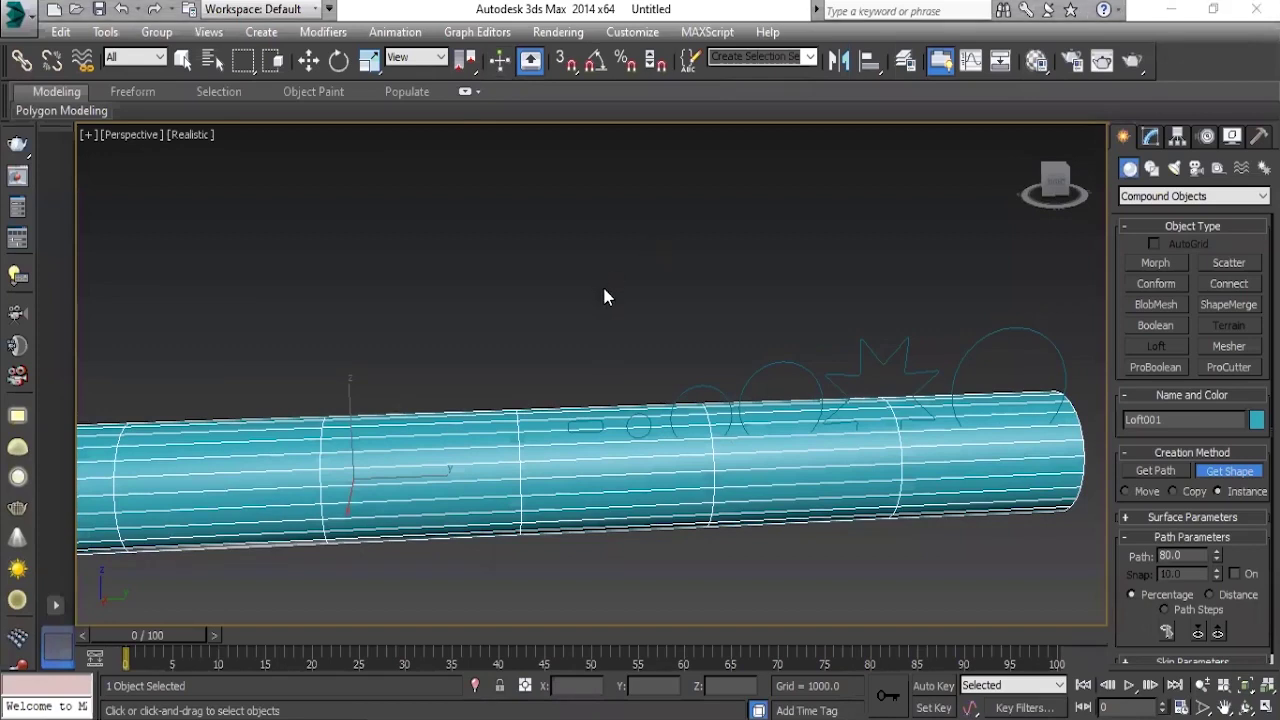
pyautogui.moveTo(606, 297); pyautogui.dragTo(544, 358, button='middle')
pyautogui.scroll(3, 544, 358)
pyautogui.scroll(-2, 877, 409)
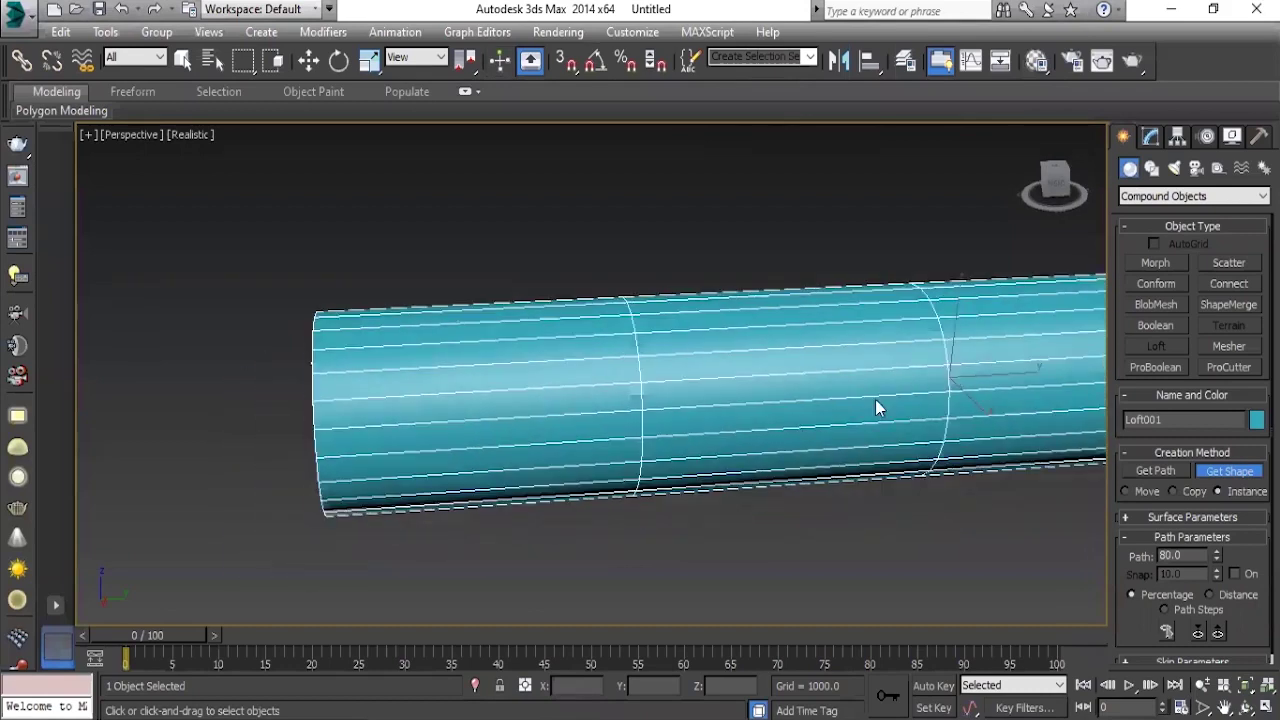
pyautogui.scroll(2, 889, 387)
pyautogui.moveTo(889, 387); pyautogui.dragTo(909, 377, button='middle')
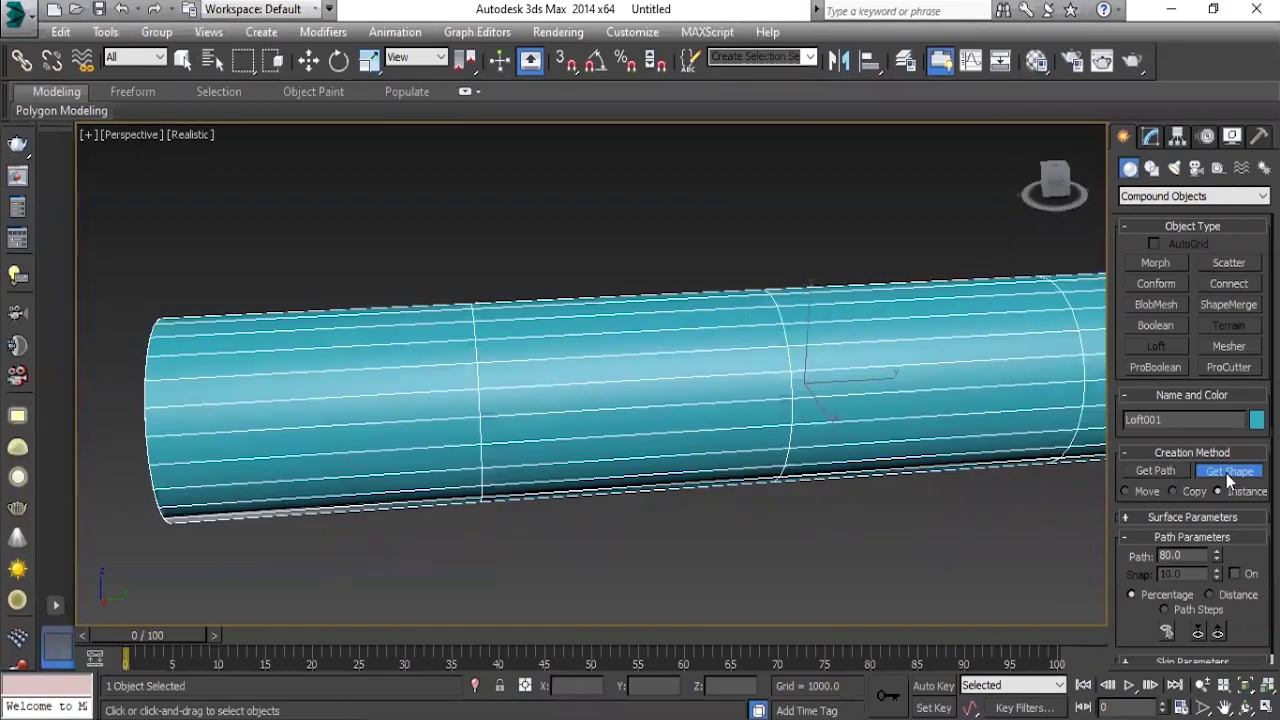
# Add the round profile as a loft cross-section at path position 8.
pyautogui.rightClick(1006, 536)
pyautogui.write('8')
pyautogui.press('Return')
pyautogui.click(1228, 470)
pyautogui.moveTo(677, 426)
pyautogui.mouseDown(button='middle')
pyautogui.moveTo(692, 396)
pyautogui.moveTo(391, 491)
pyautogui.moveTo(634, 406)
pyautogui.mouseUp(button='middle')
pyautogui.click(841, 312)
pyautogui.moveTo(727, 465)
pyautogui.keyDown('alt'); pyautogui.mouseDown(button='middle')
pyautogui.moveTo(643, 400)
pyautogui.moveTo(680, 427)
pyautogui.moveTo(694, 400)
pyautogui.moveTo(435, 437)
pyautogui.mouseUp(button='middle'); pyautogui.keyUp('alt')
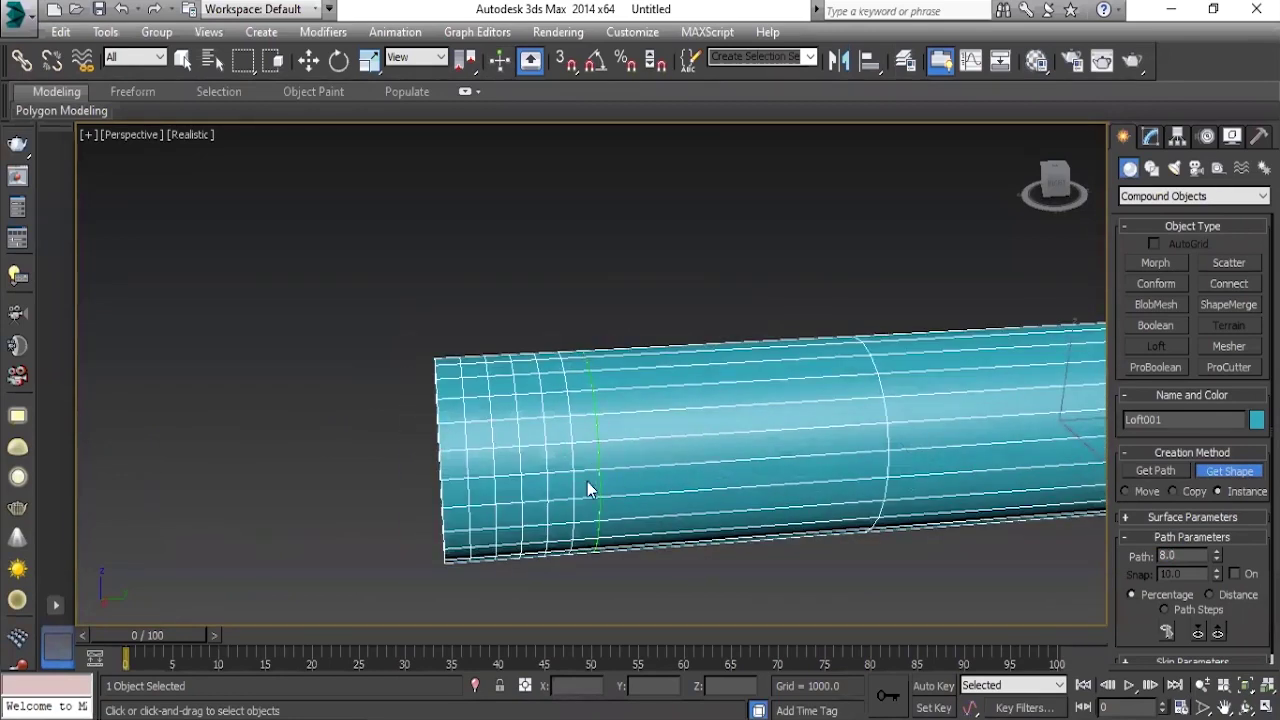
pyautogui.moveTo(601, 528)
pyautogui.keyDown('alt'); pyautogui.mouseDown(button='middle')
pyautogui.moveTo(571, 523)
pyautogui.moveTo(557, 445)
pyautogui.mouseUp(button='middle'); pyautogui.keyUp('alt')
pyautogui.moveTo(628, 374)
pyautogui.keyDown('alt'); pyautogui.mouseDown(button='middle')
pyautogui.moveTo(614, 451)
pyautogui.moveTo(574, 489)
pyautogui.moveTo(546, 436)
pyautogui.mouseUp(button='middle'); pyautogui.keyUp('alt')
pyautogui.scroll(2, 546, 436)
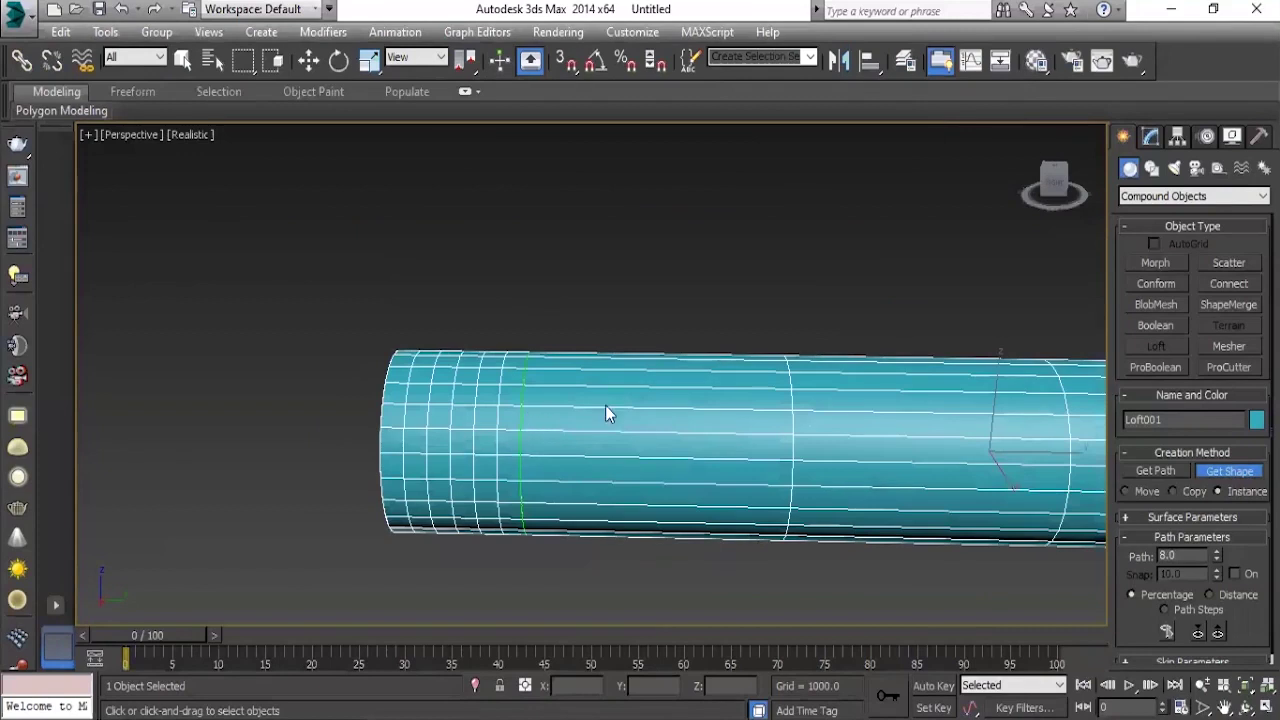
pyautogui.moveTo(840, 412); pyautogui.dragTo(665, 390, button='middle')
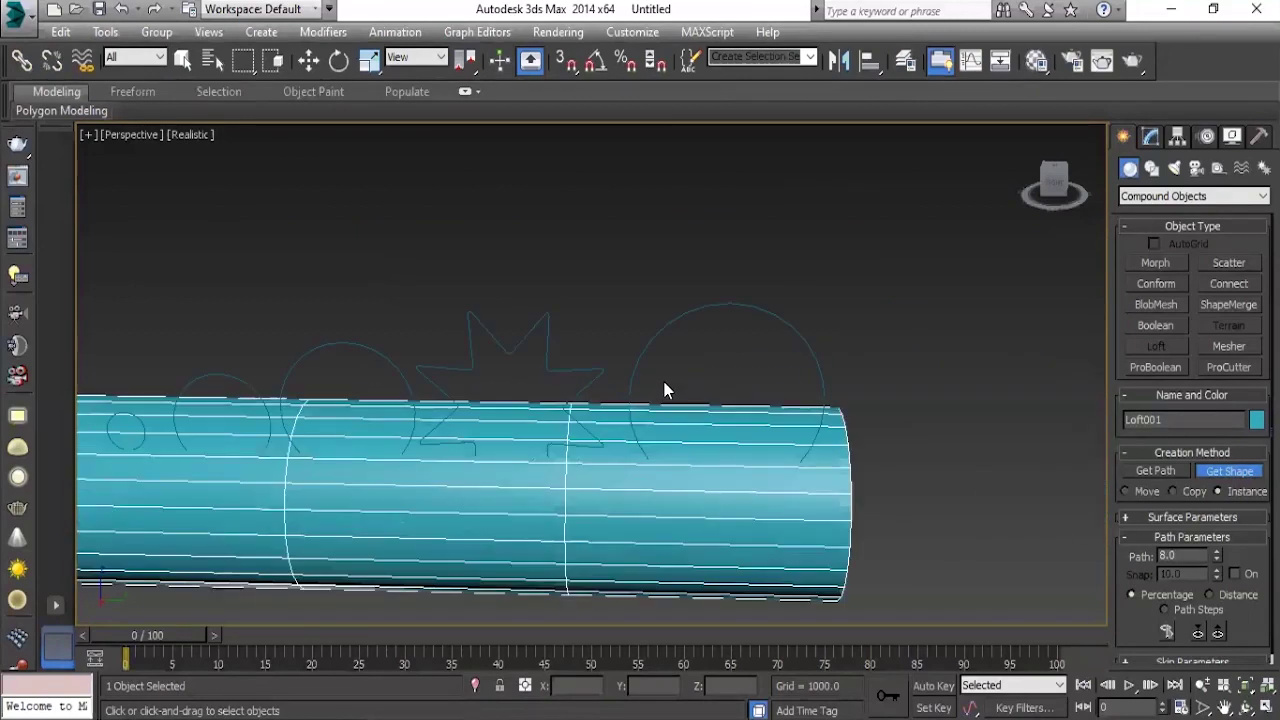
pyautogui.moveTo(533, 425); pyautogui.dragTo(491, 437, button='middle')
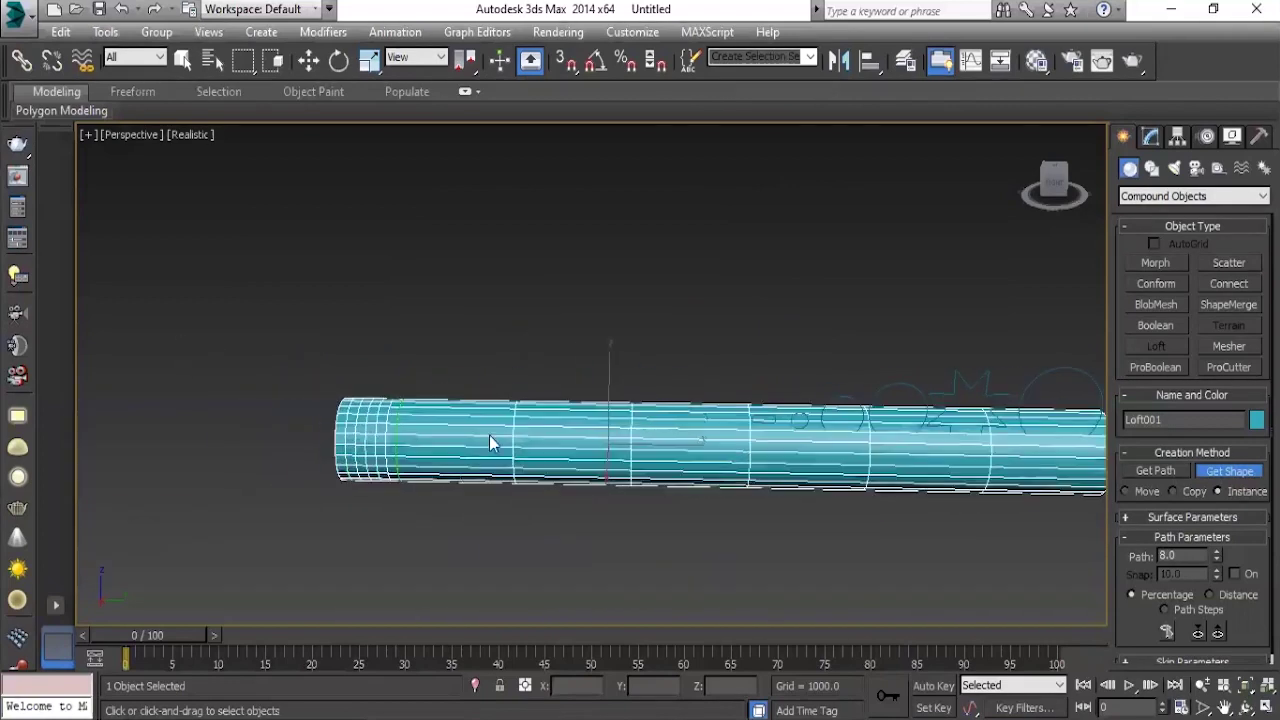
pyautogui.scroll(5, 477, 434)
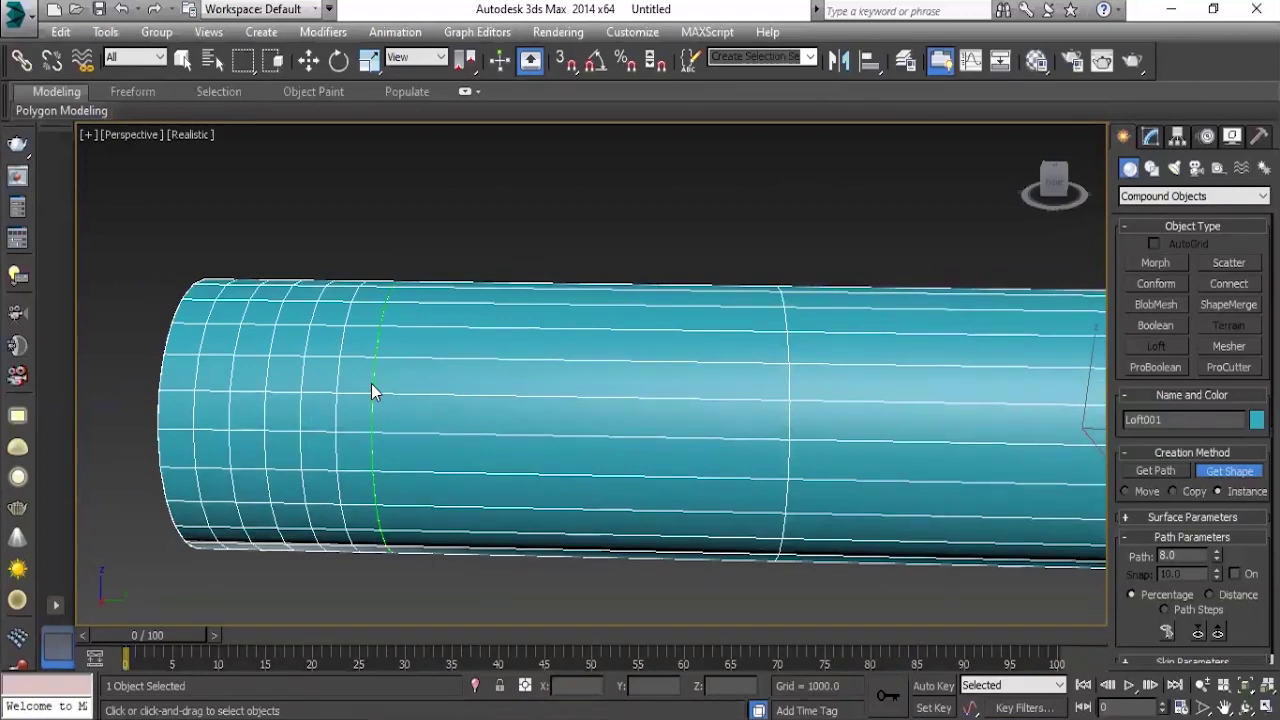
pyautogui.rightClick(545, 466)
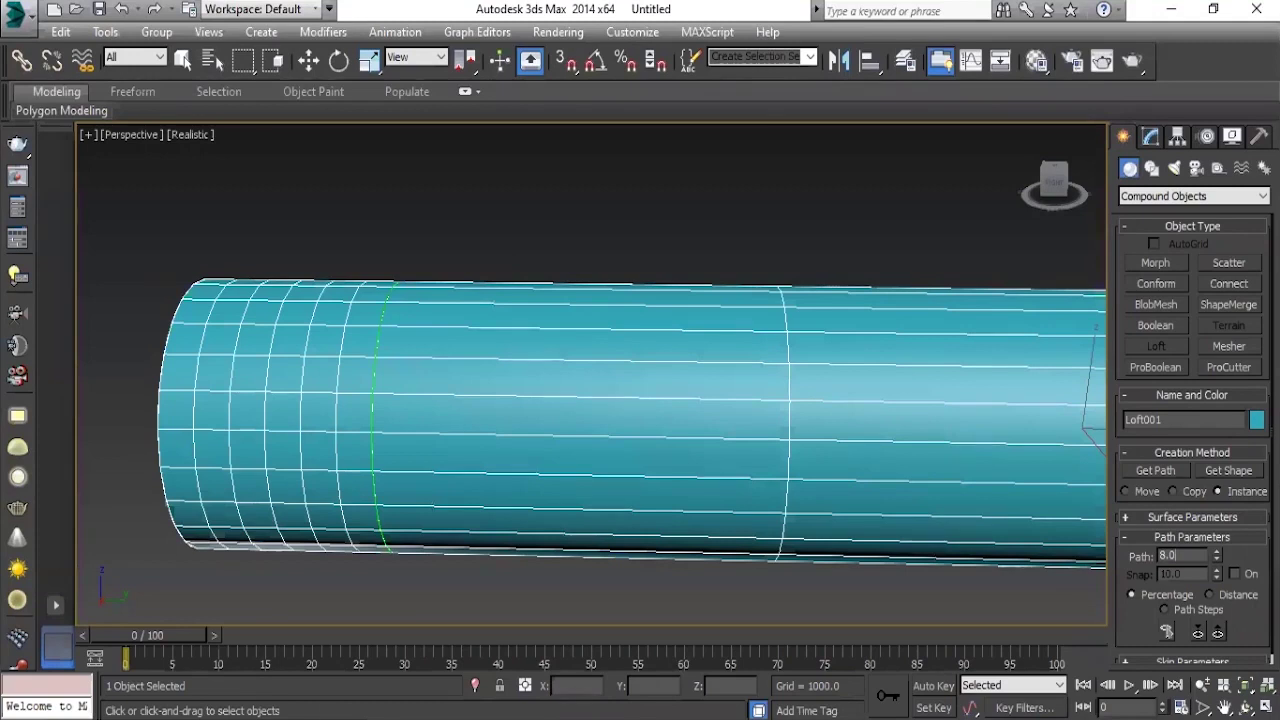
# Add the star profile as the loft cross-section at path position 8.5.
pyautogui.doubleClick(1178, 555)
pyautogui.write('8.5')
pyautogui.press('Return')
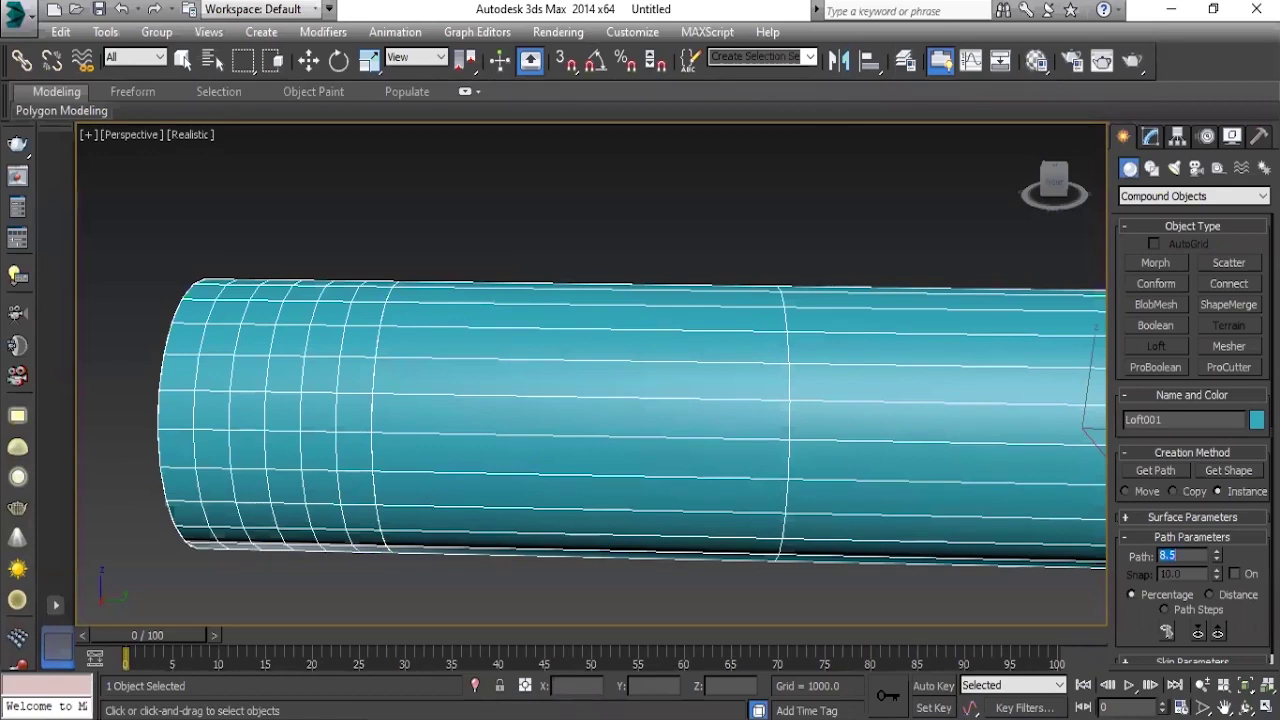
pyautogui.click(1232, 480)
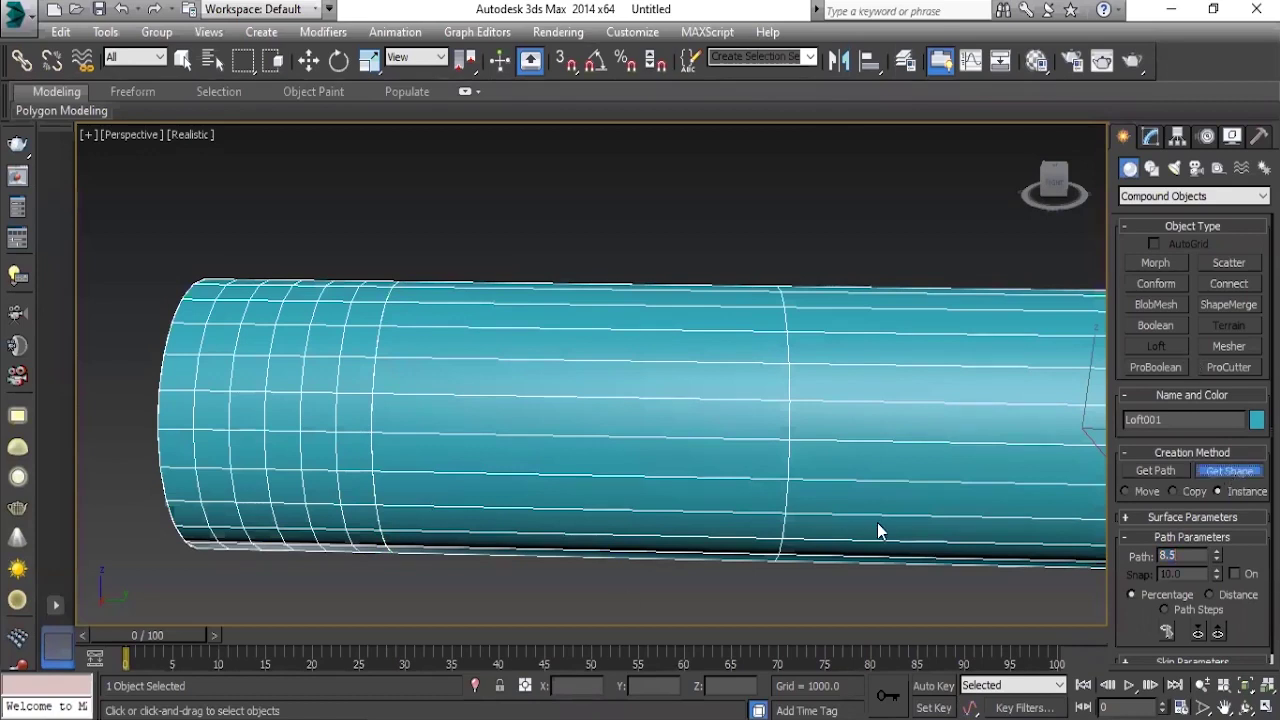
pyautogui.scroll(-4, 929, 520)
pyautogui.moveTo(929, 520); pyautogui.dragTo(577, 514, button='middle')
pyautogui.scroll(2, 726, 436)
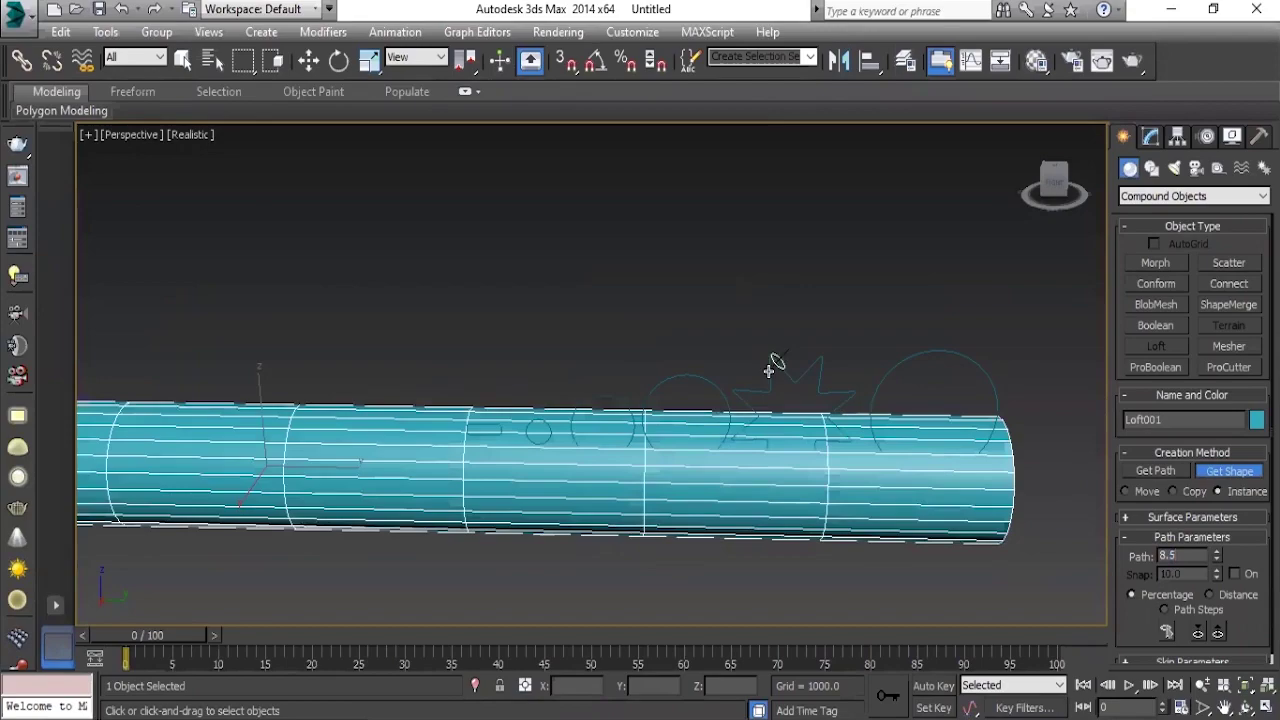
pyautogui.click(772, 363)
pyautogui.moveTo(330, 529)
pyautogui.mouseDown(button='middle')
pyautogui.moveTo(535, 500)
pyautogui.moveTo(620, 520)
pyautogui.moveTo(575, 454)
pyautogui.moveTo(534, 449)
pyautogui.moveTo(574, 461)
pyautogui.mouseUp(button='middle')
pyautogui.scroll(2, 535, 500)
pyautogui.scroll(2, 560, 520)
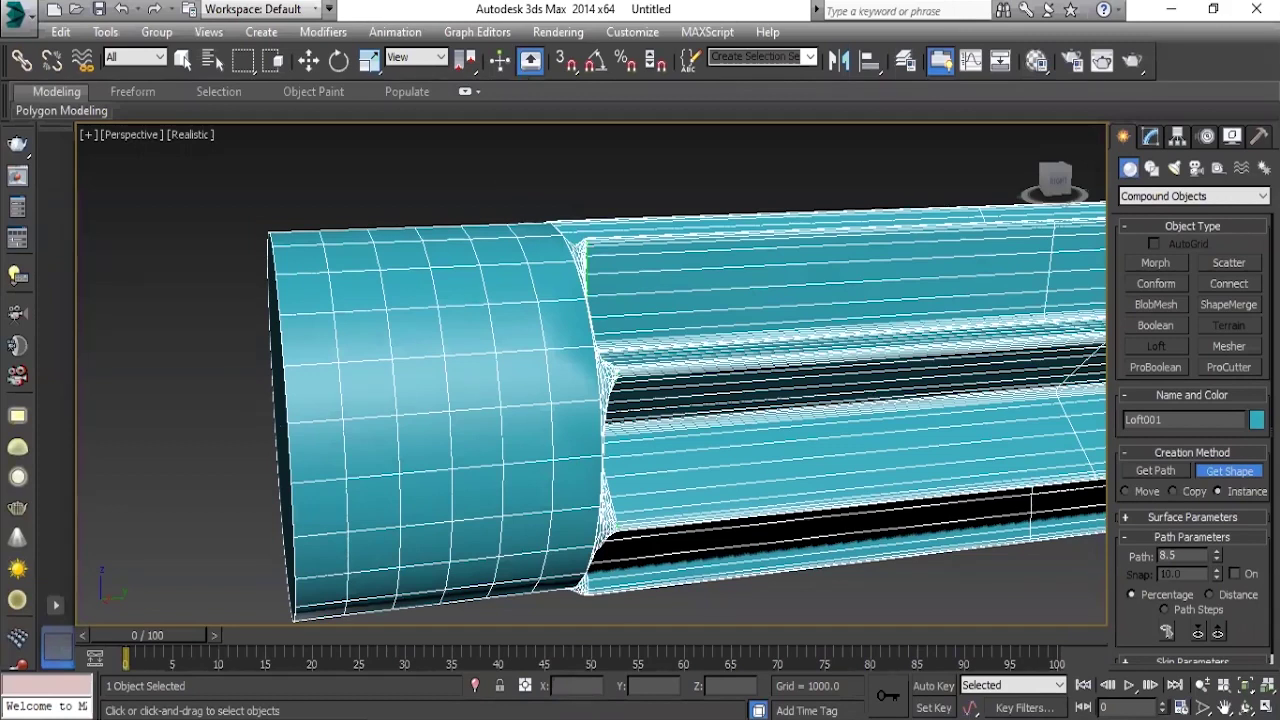
# Orbit around the tube's end cap to inspect the seam between round and star sections.
pyautogui.scroll(-6, 816, 456)
pyautogui.scroll(-2, 965, 470)
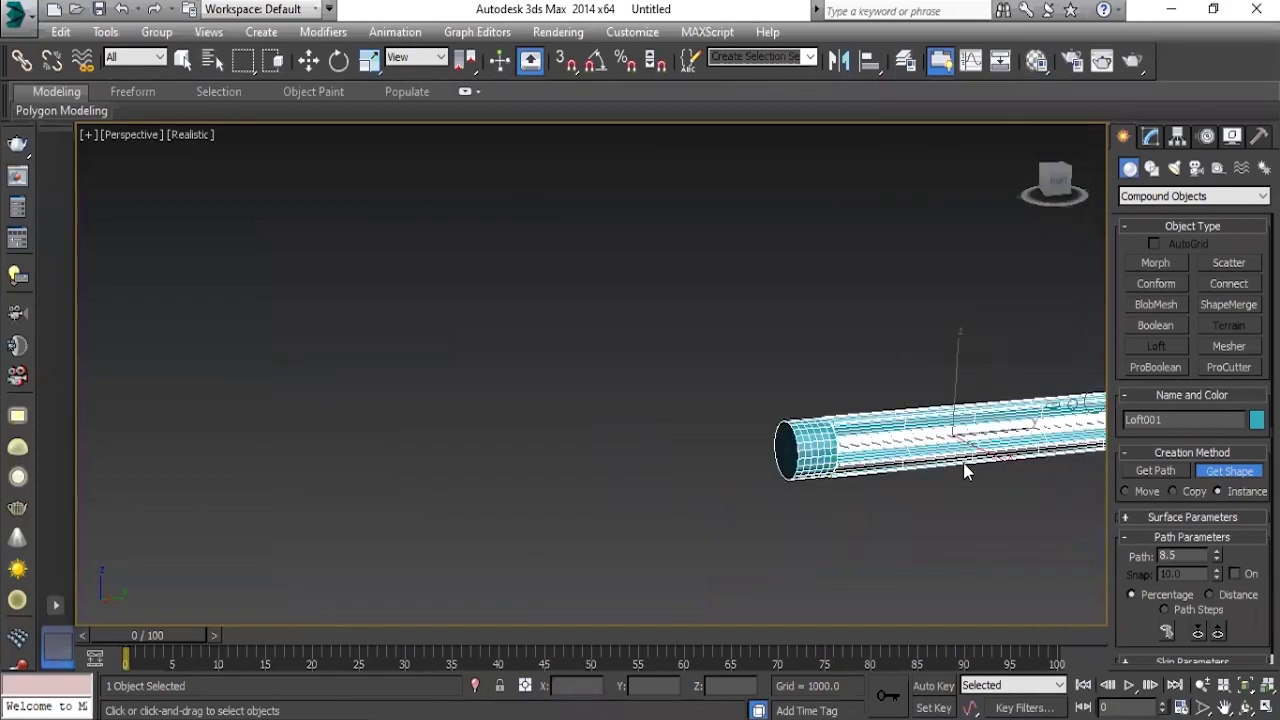
pyautogui.moveTo(932, 460); pyautogui.dragTo(712, 509, button='middle')
pyautogui.scroll(2, 712, 509)
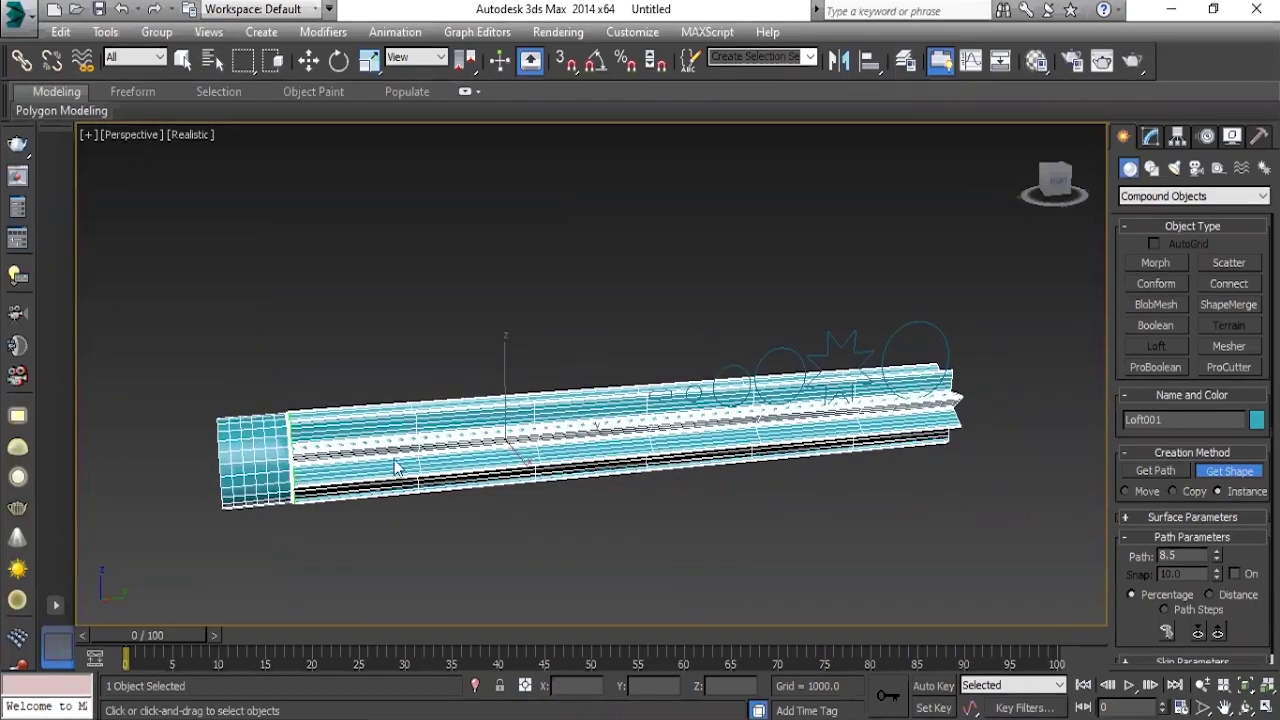
pyautogui.moveTo(489, 406)
pyautogui.mouseDown(button='middle')
pyautogui.moveTo(757, 397)
pyautogui.moveTo(608, 372)
pyautogui.mouseUp(button='middle')
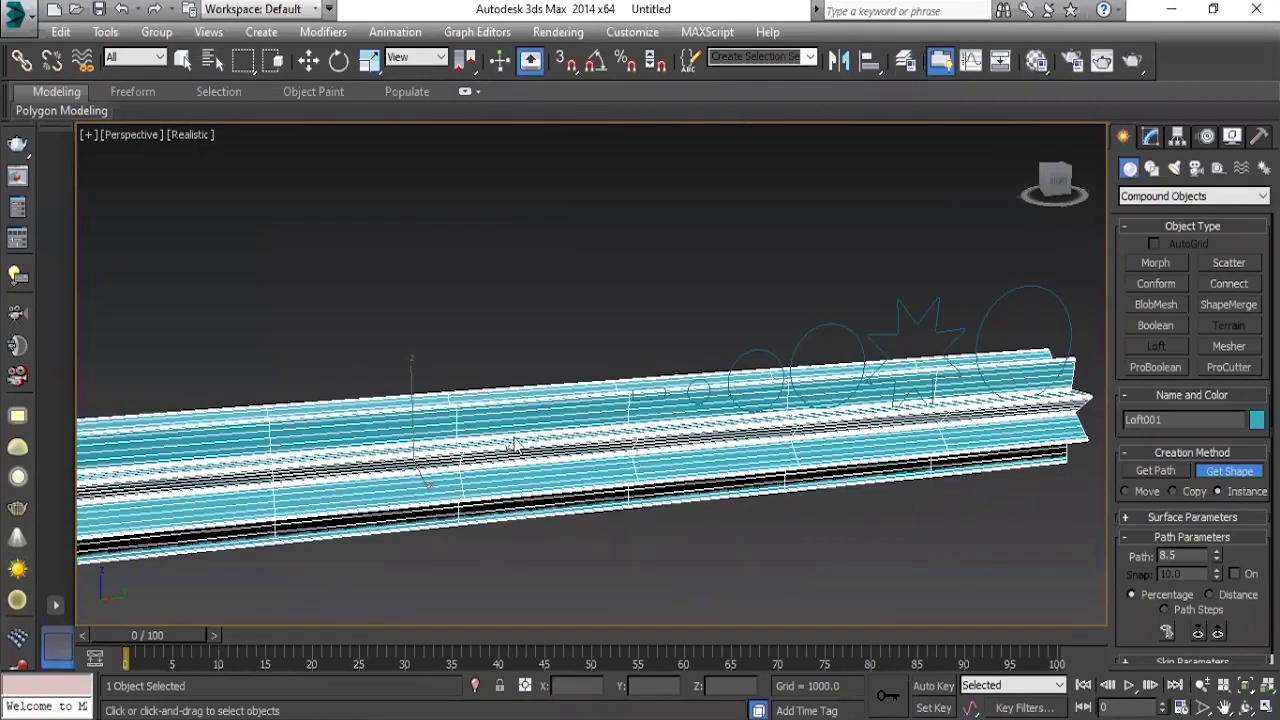
pyautogui.moveTo(514, 571)
pyautogui.keyDown('alt'); pyautogui.mouseDown(button='middle')
pyautogui.moveTo(409, 487)
pyautogui.moveTo(549, 451)
pyautogui.mouseUp(button='middle'); pyautogui.keyUp('alt')
pyautogui.scroll(4, 560, 455)
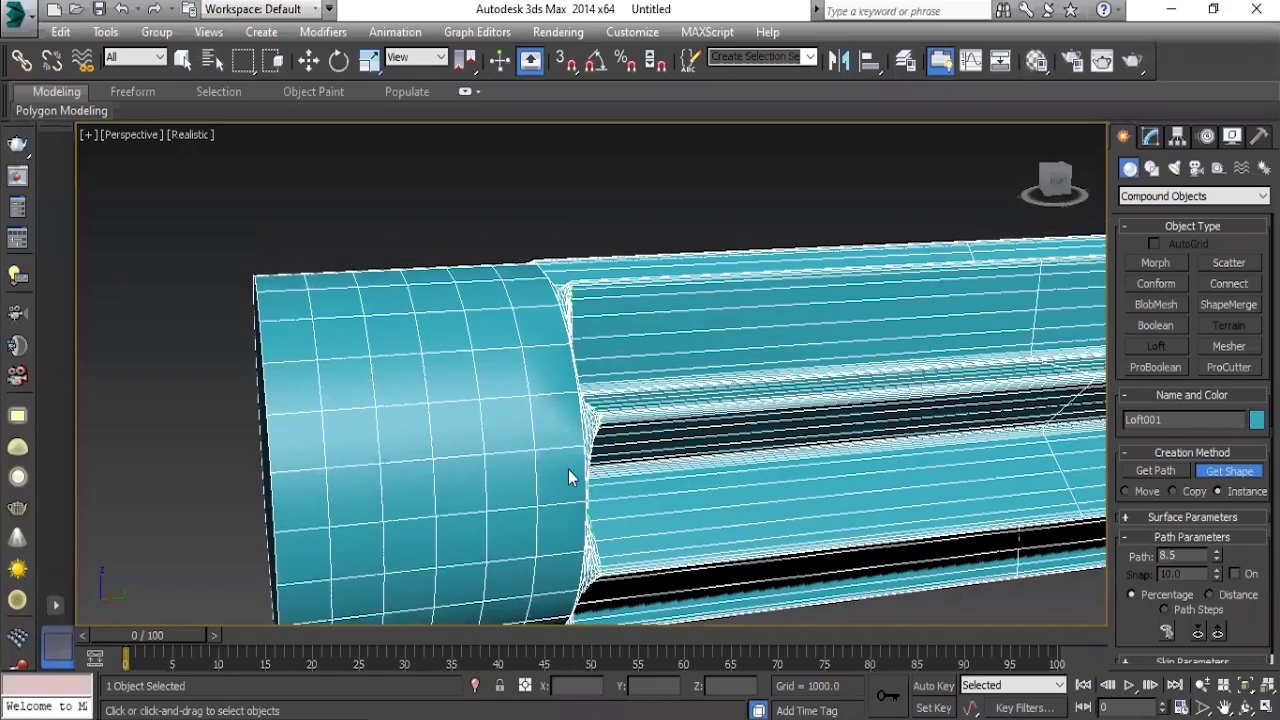
pyautogui.moveTo(480, 329)
pyautogui.keyDown('alt'); pyautogui.mouseDown(button='middle')
pyautogui.moveTo(520, 346)
pyautogui.moveTo(500, 341)
pyautogui.mouseUp(button='middle'); pyautogui.keyUp('alt')
pyautogui.keyDown('alt'); pyautogui.moveTo(394, 418); pyautogui.dragTo(433, 419, button='middle'); pyautogui.keyUp('alt')
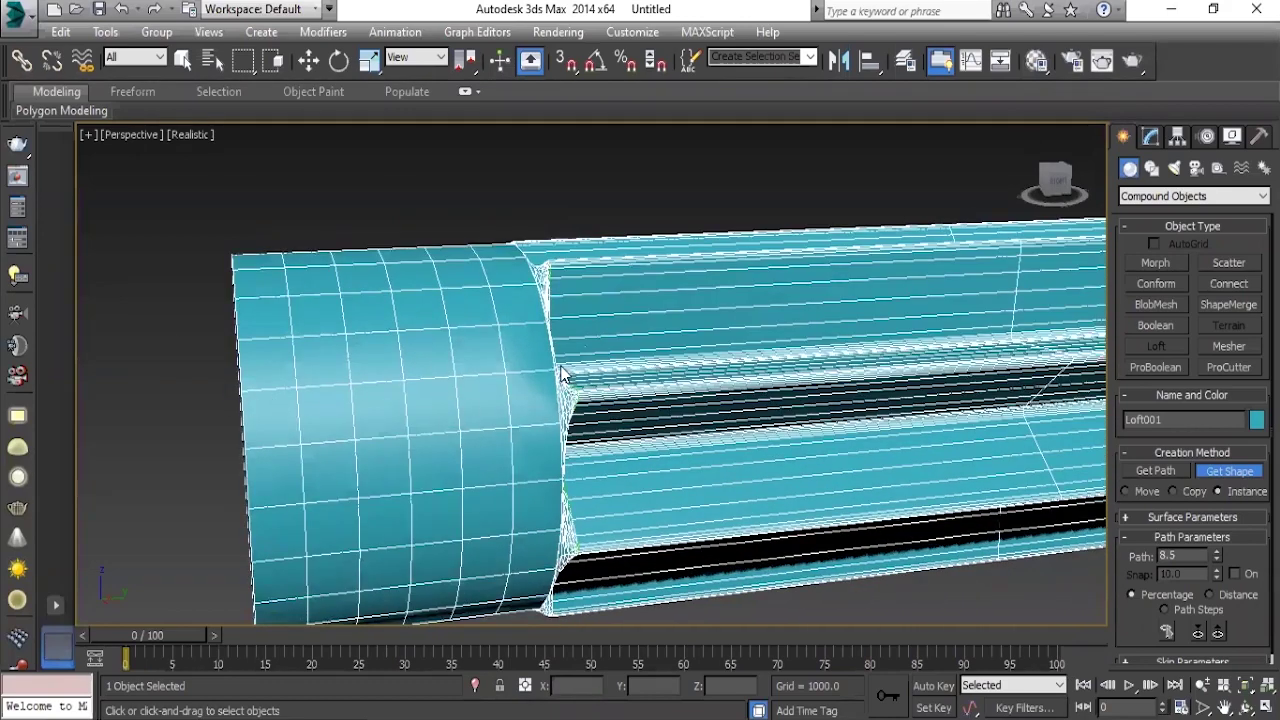
pyautogui.moveTo(557, 373)
pyautogui.keyDown('alt'); pyautogui.mouseDown(button='middle')
pyautogui.moveTo(523, 406)
pyautogui.moveTo(483, 371)
pyautogui.moveTo(467, 385)
pyautogui.mouseUp(button='middle'); pyautogui.keyUp('alt')
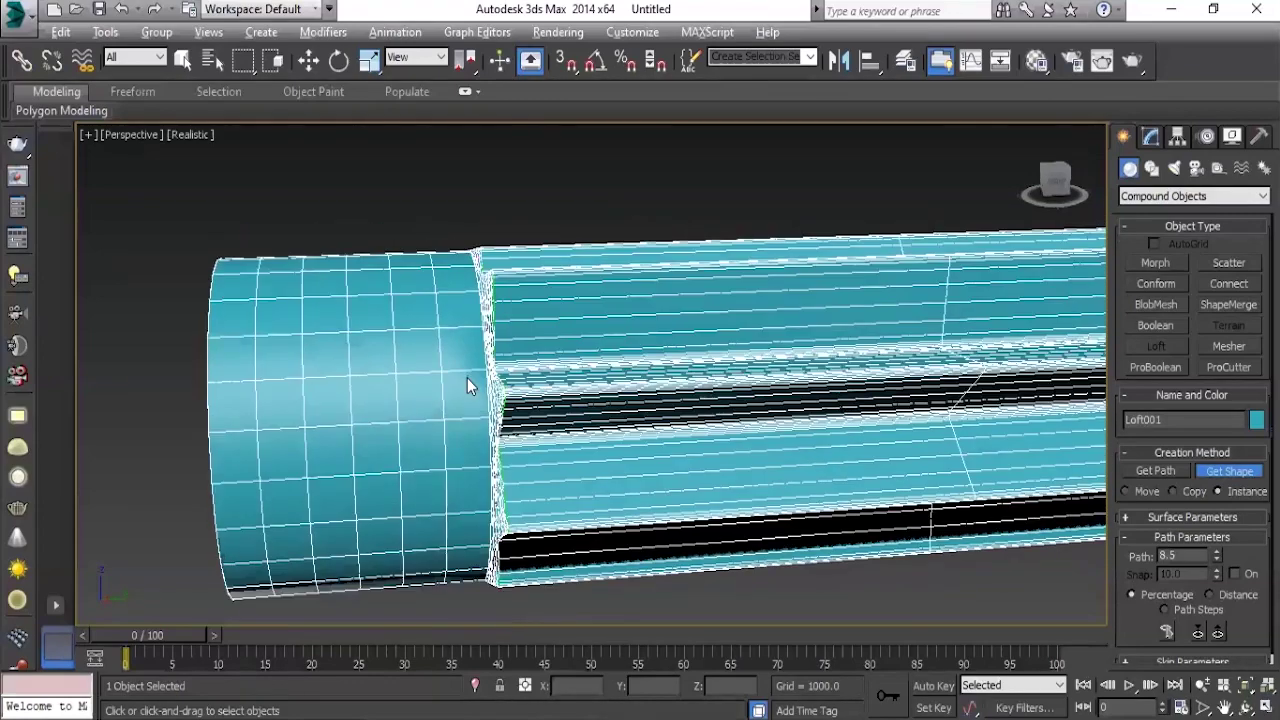
pyautogui.scroll(4, 467, 378)
pyautogui.scroll(1, 484, 390)
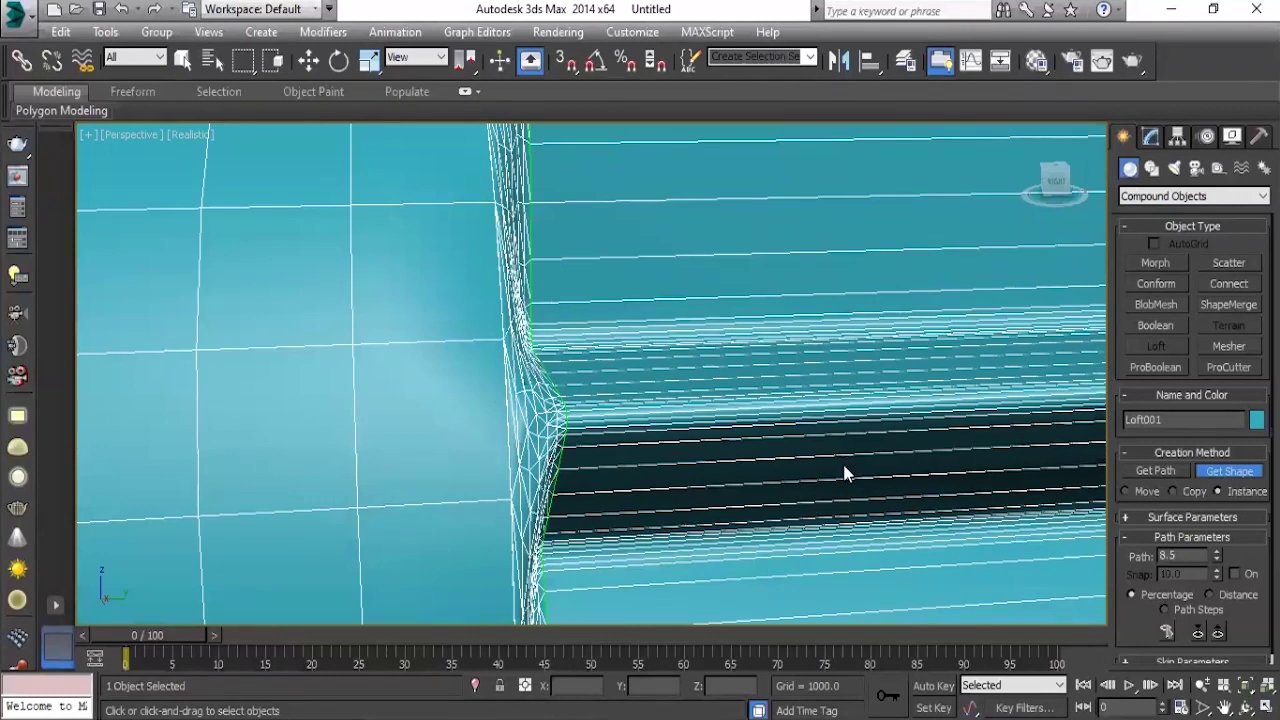
# Replace the star at 8.5% with the circle profile to keep the collar round.
pyautogui.scroll(-5, 842, 473)
pyautogui.scroll(-3, 737, 443)
pyautogui.scroll(-2, 771, 451)
pyautogui.scroll(3, 630, 432)
pyautogui.scroll(3, 560, 440)
pyautogui.scroll(2, 500, 445)
pyautogui.scroll(1, 482, 447)
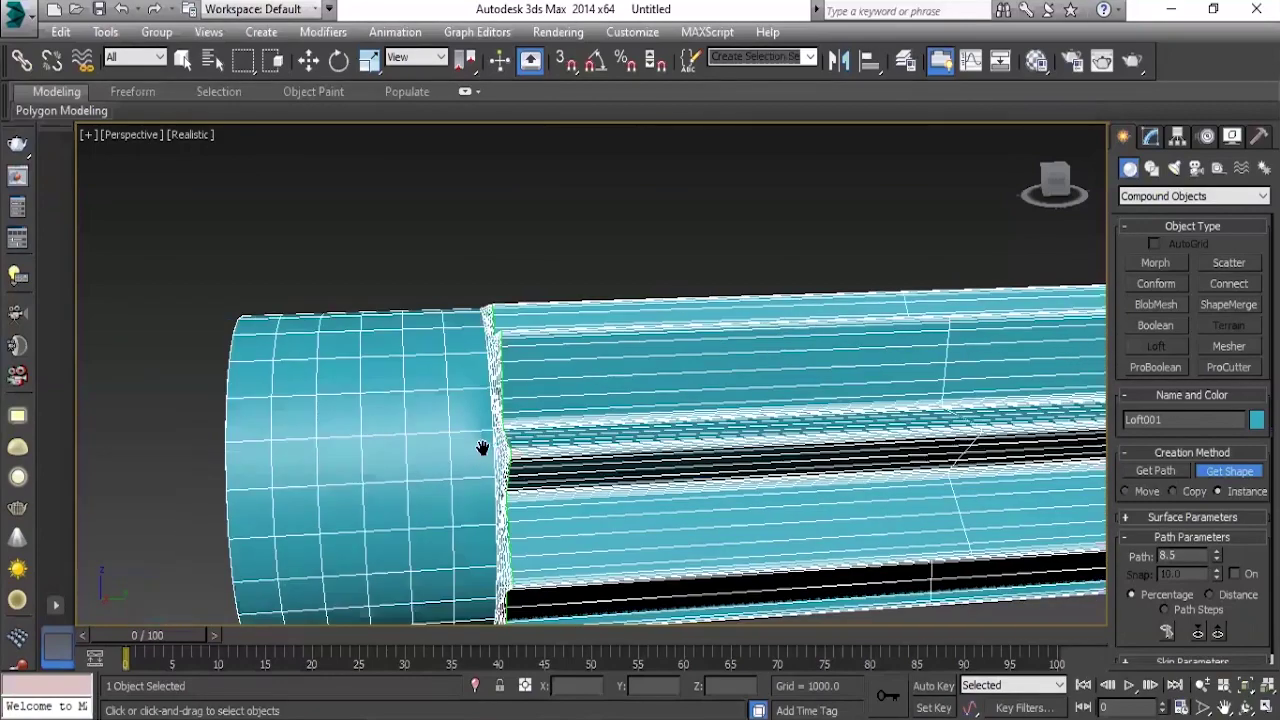
pyautogui.scroll(2, 482, 447)
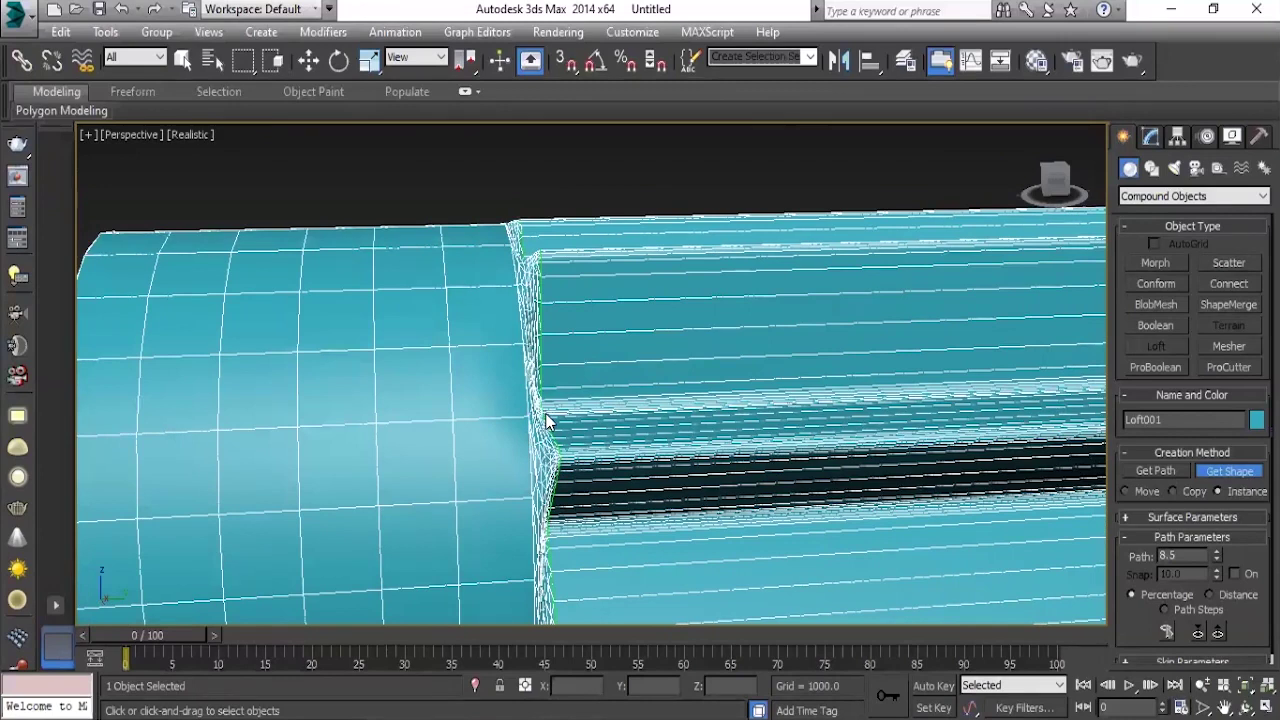
pyautogui.click(547, 421)
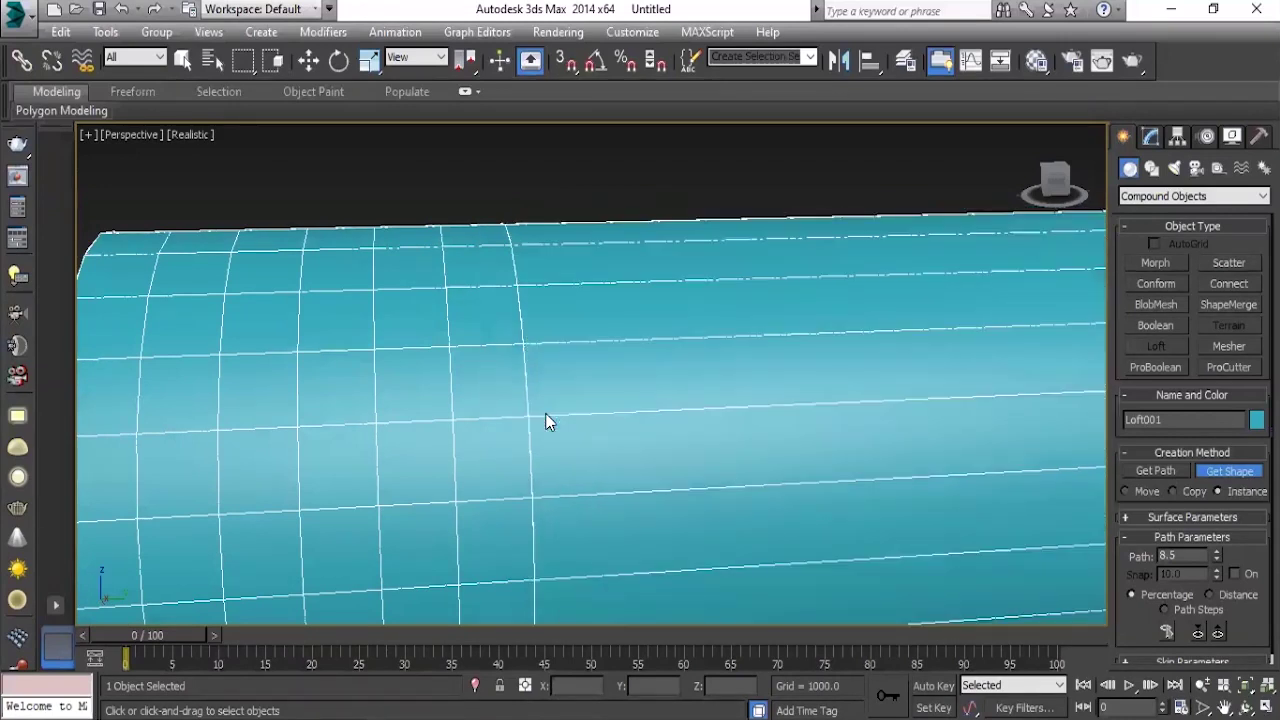
pyautogui.click(1190, 552)
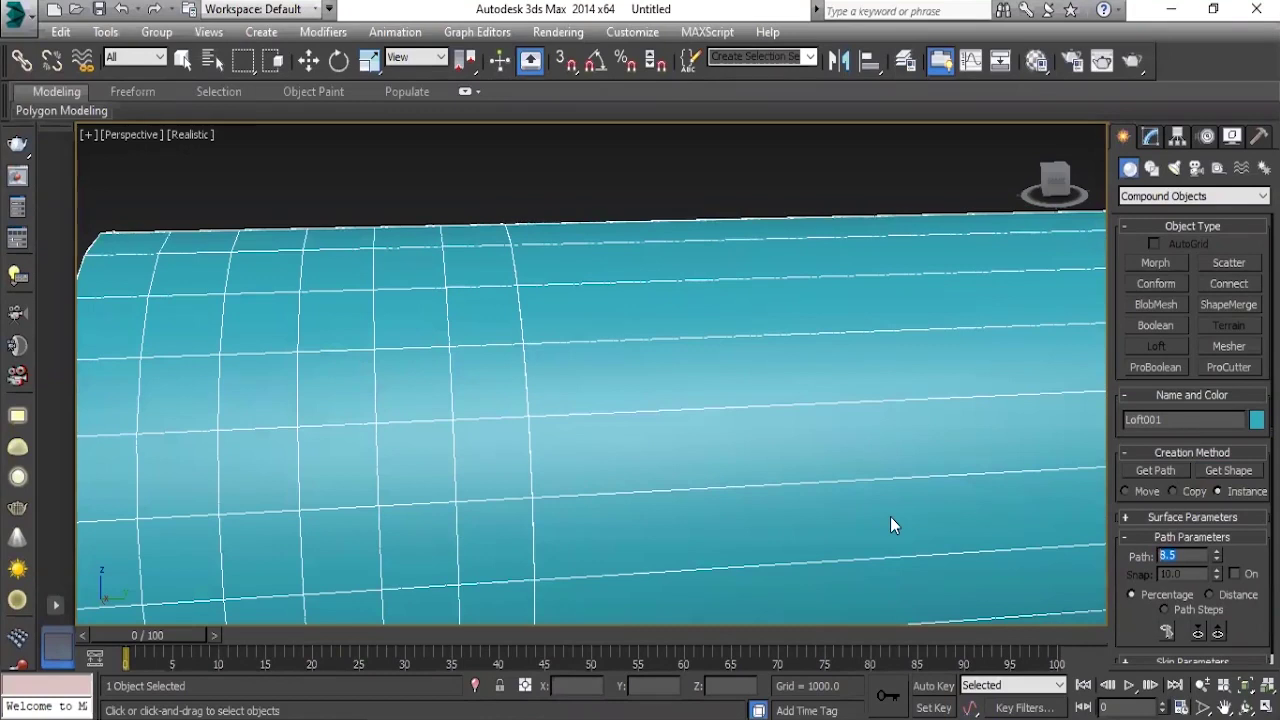
# Add the star profile at path position 12 and inspect the collar-to-flutes transition.
pyautogui.write('12')
pyautogui.press('Return')
pyautogui.click(1220, 474)
pyautogui.scroll(-5, 994, 464)
pyautogui.moveTo(988, 421); pyautogui.dragTo(676, 416, button='middle')
pyautogui.scroll(3, 700, 414)
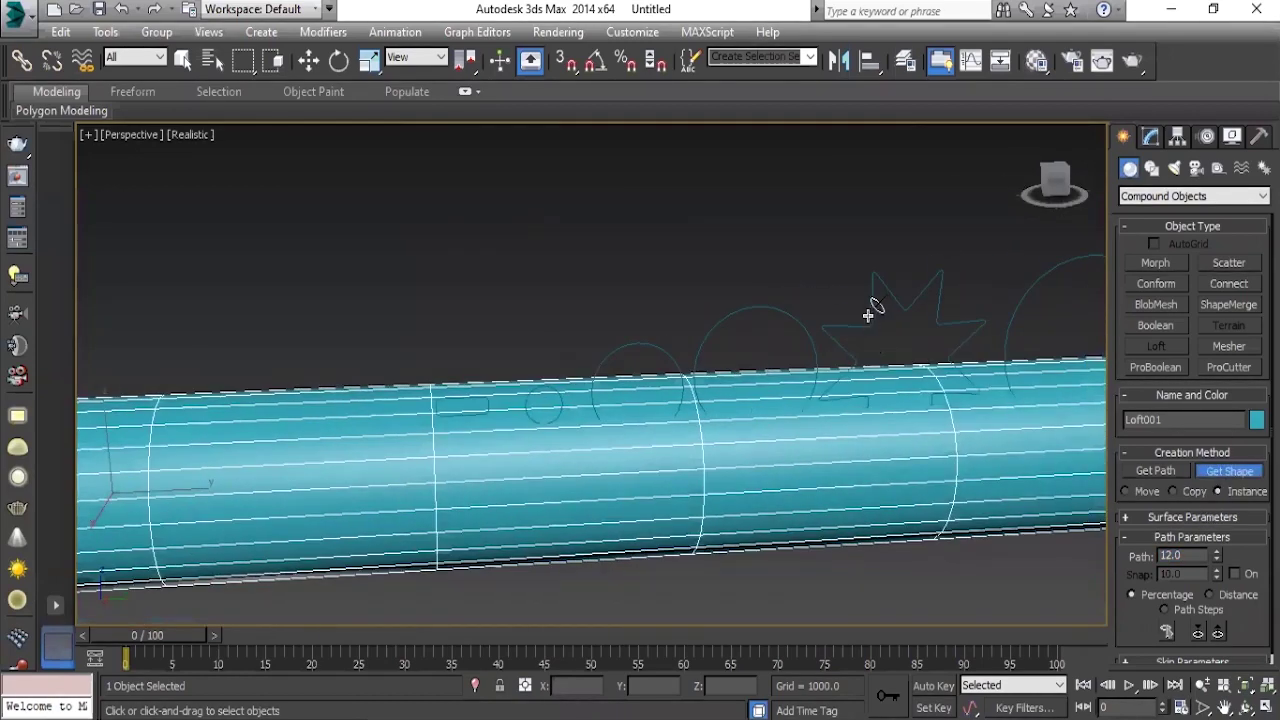
pyautogui.click(874, 311)
pyautogui.scroll(3, 614, 443)
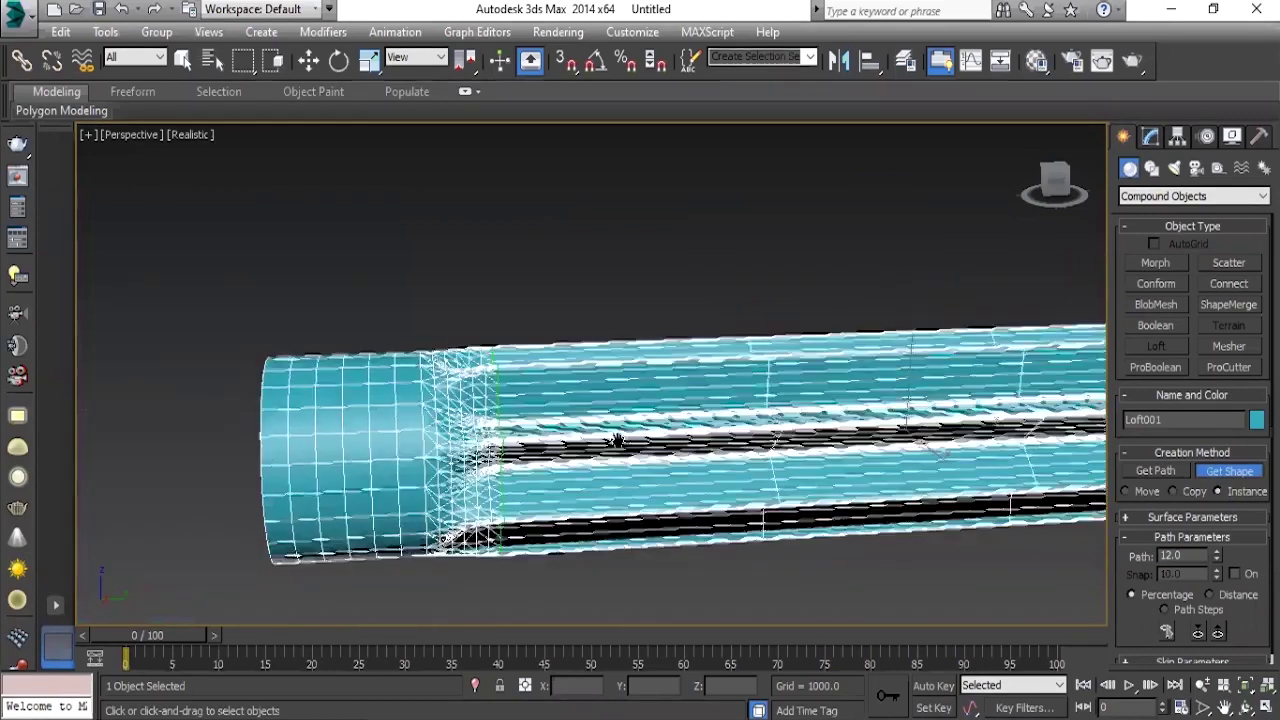
pyautogui.scroll(2, 487, 444)
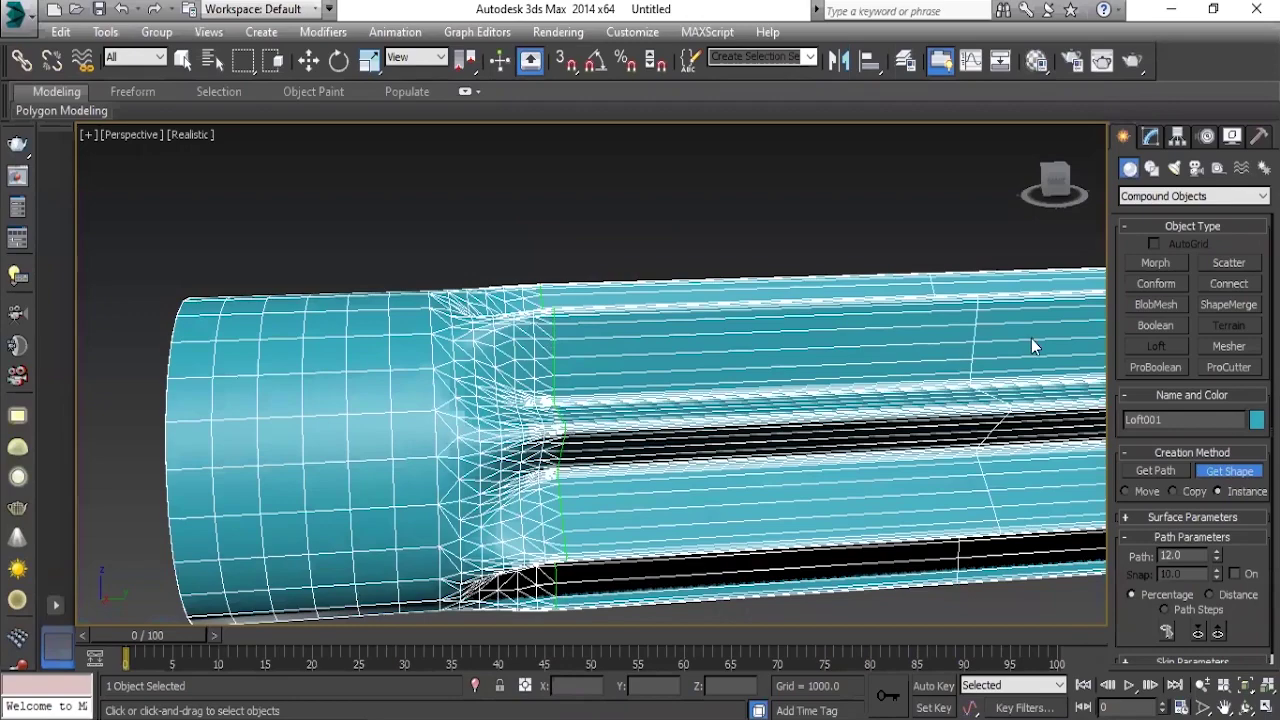
pyautogui.scroll(-2, 1030, 408)
pyautogui.moveTo(683, 393)
pyautogui.mouseDown(button='middle')
pyautogui.moveTo(568, 473)
pyautogui.moveTo(430, 423)
pyautogui.mouseUp(button='middle')
pyautogui.scroll(-3, 568, 473)
pyautogui.scroll(2, 549, 493)
pyautogui.scroll(2, 549, 493)
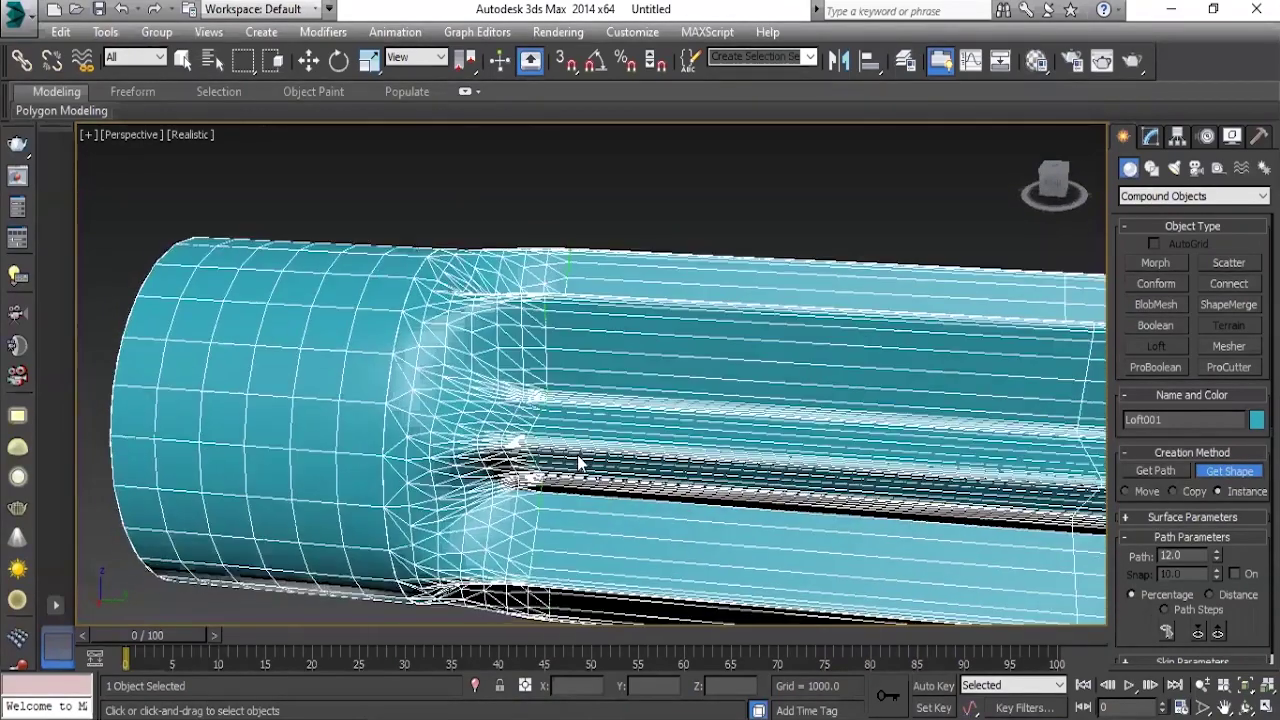
pyautogui.scroll(1, 560, 470)
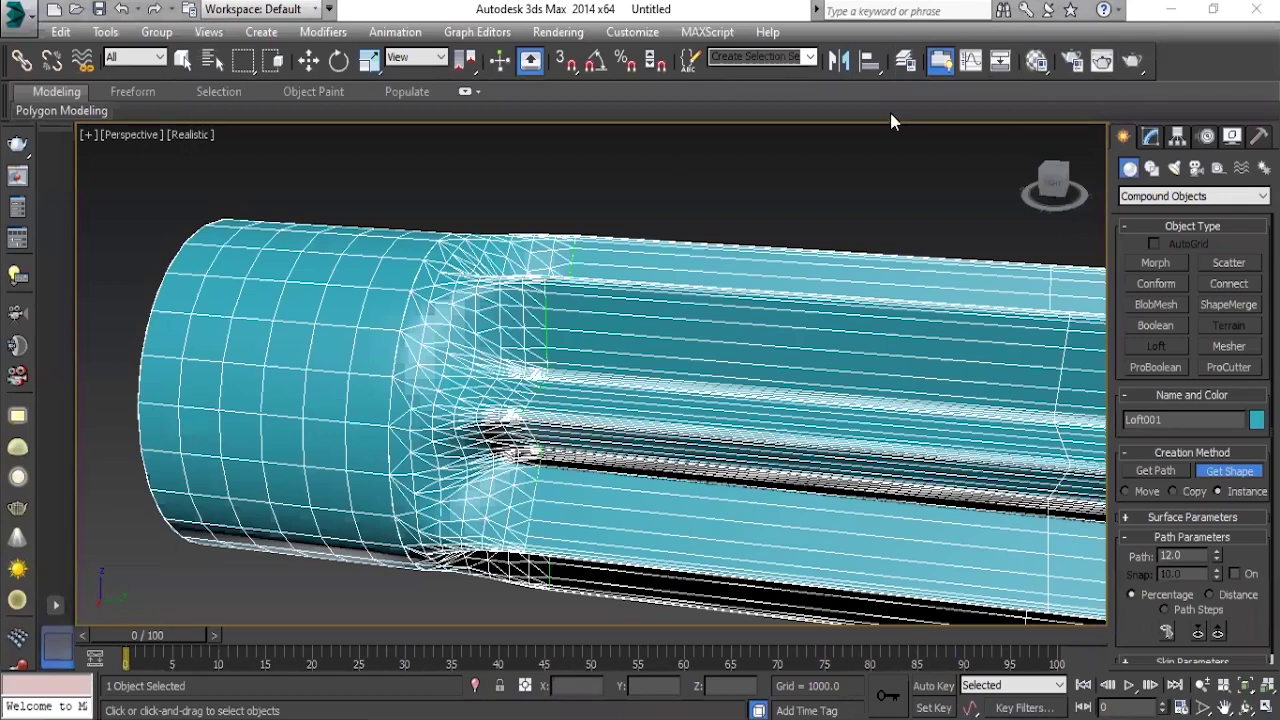
# Undo twice so the lofted Loft001 is removed from the scene.
pyautogui.scroll(-5, 443, 460)
pyautogui.moveTo(443, 460); pyautogui.dragTo(544, 400, button='middle')
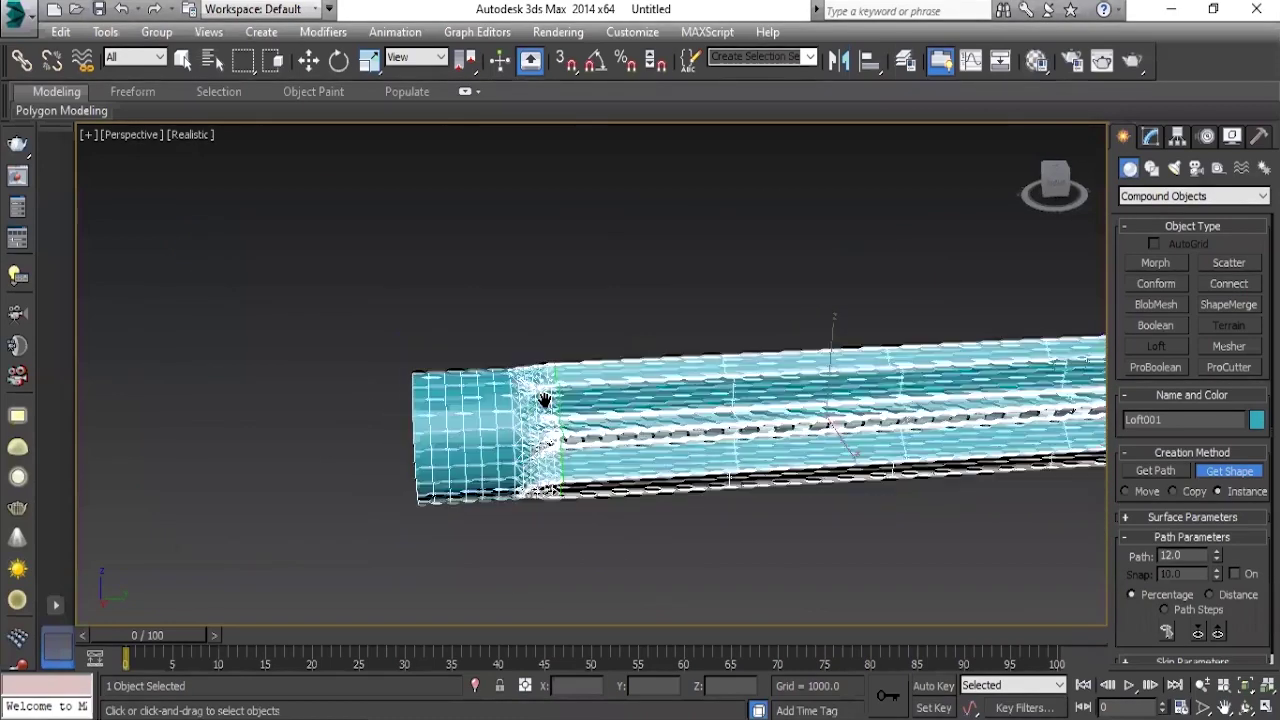
pyautogui.hotkey('ctrl', 'z')
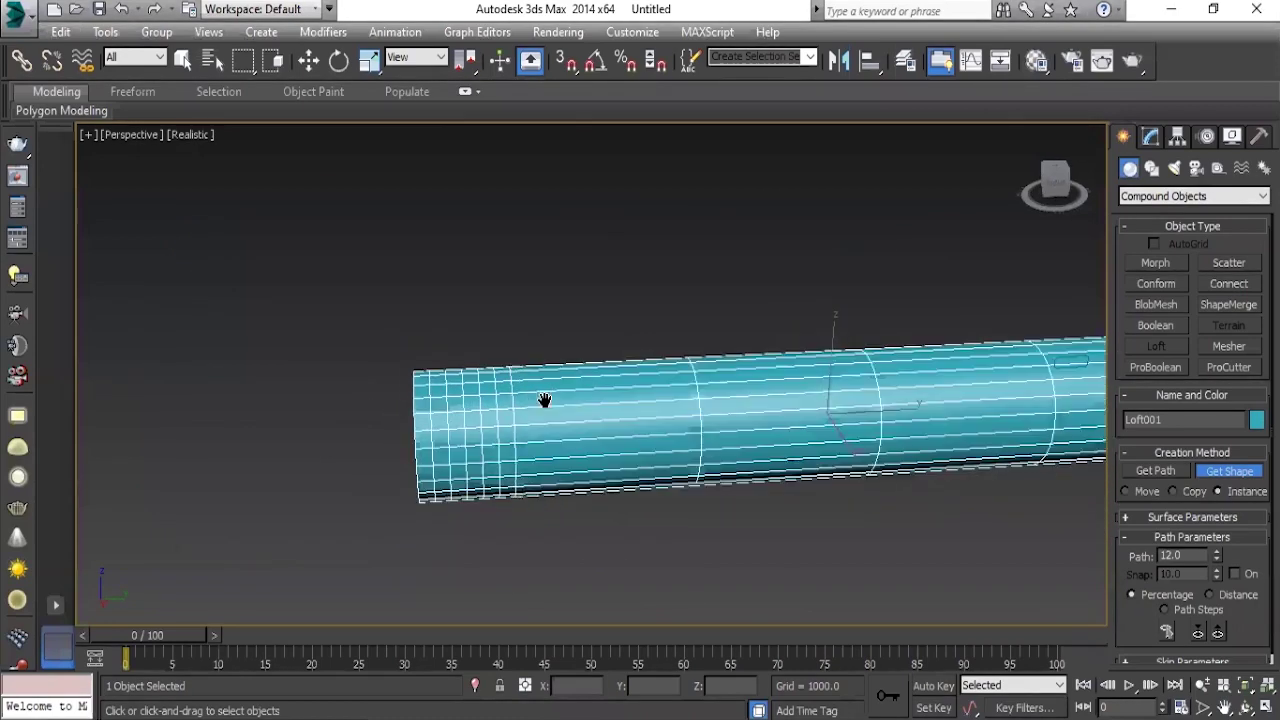
pyautogui.hotkey('ctrl', 'z')
# Reselect the straight path line Line001 beside the row of profile shapes.
pyautogui.click(662, 366)
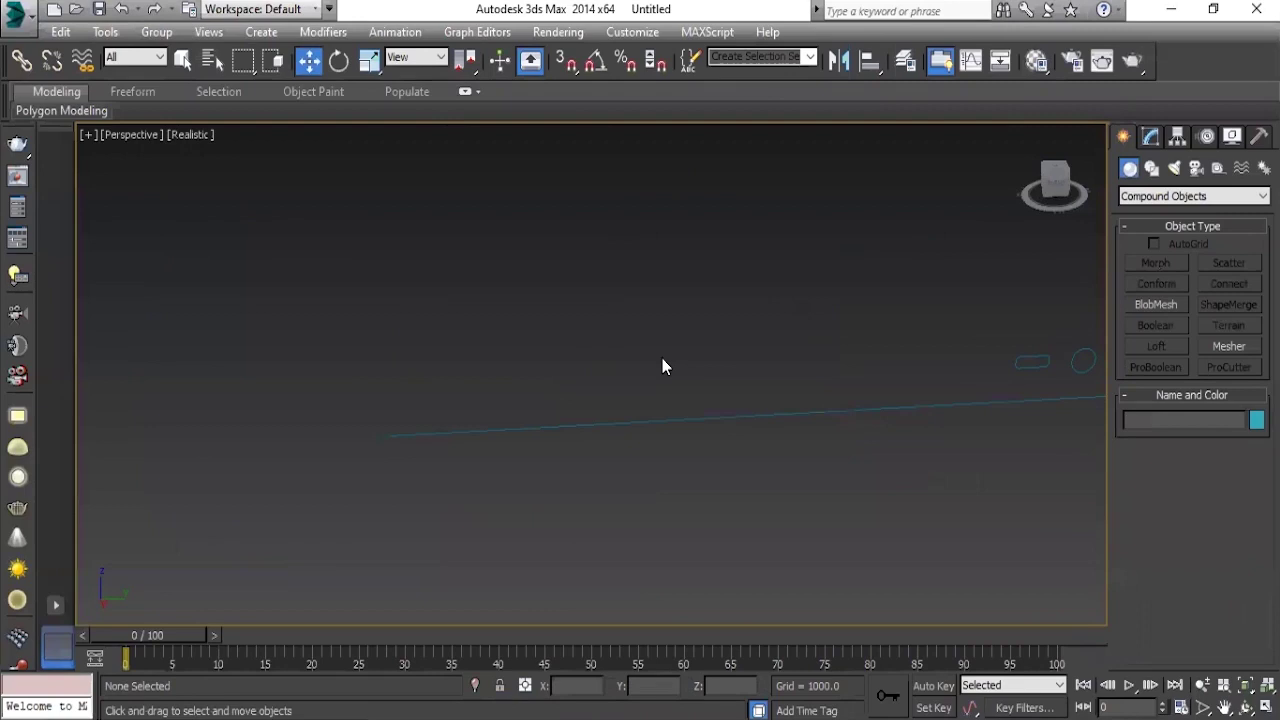
pyautogui.moveTo(849, 389); pyautogui.dragTo(543, 400, button='middle')
pyautogui.scroll(1, 580, 386)
pyautogui.scroll(1, 587, 386)
pyautogui.scroll(1, 574, 408)
pyautogui.scroll(1, 405, 402)
pyautogui.click(405, 402)
pyautogui.keyDown('alt'); pyautogui.moveTo(623, 470); pyautogui.dragTo(420, 437, button='middle'); pyautogui.keyUp('alt')
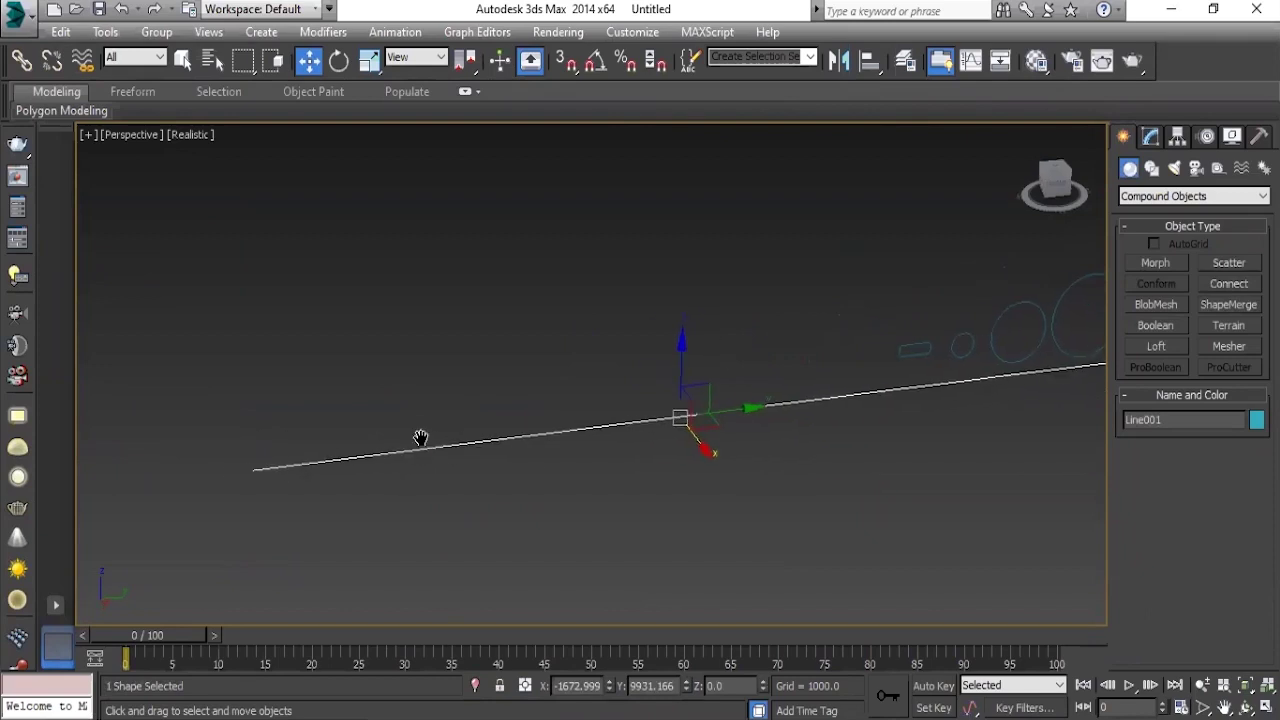
# Return the Create panel to the Compound Objects category.
pyautogui.click(1149, 137)
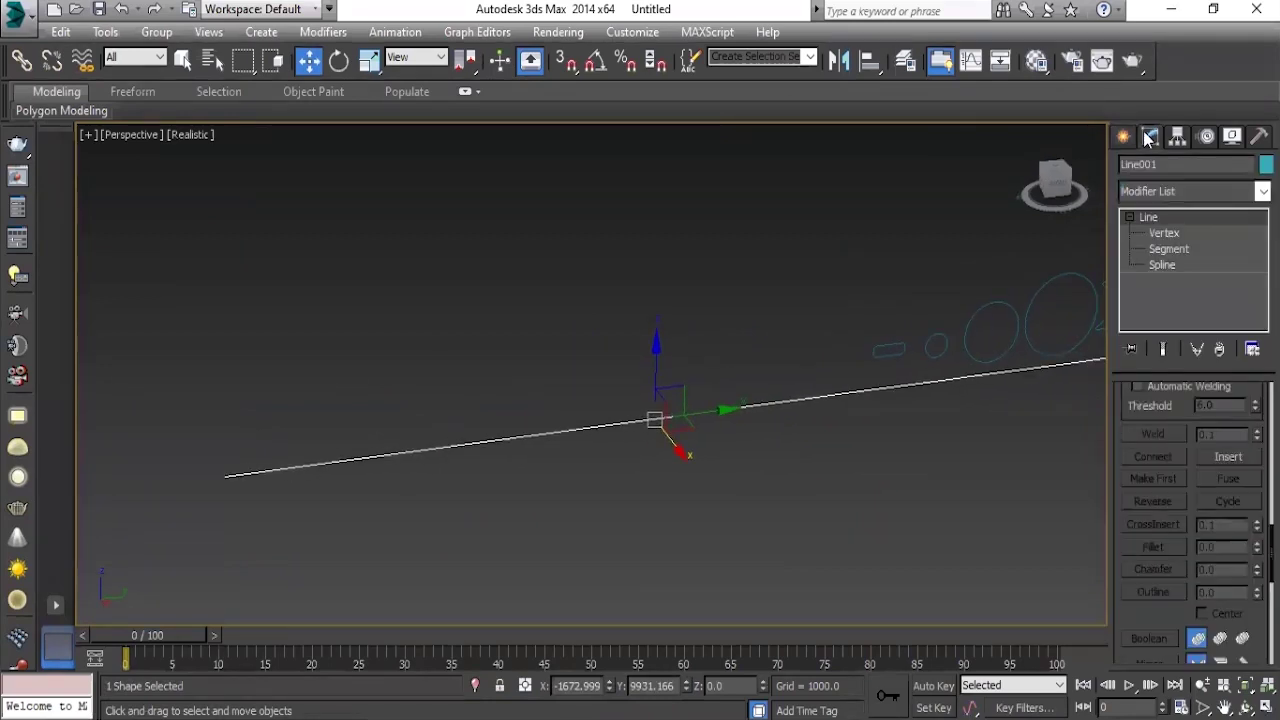
pyautogui.click(1129, 217)
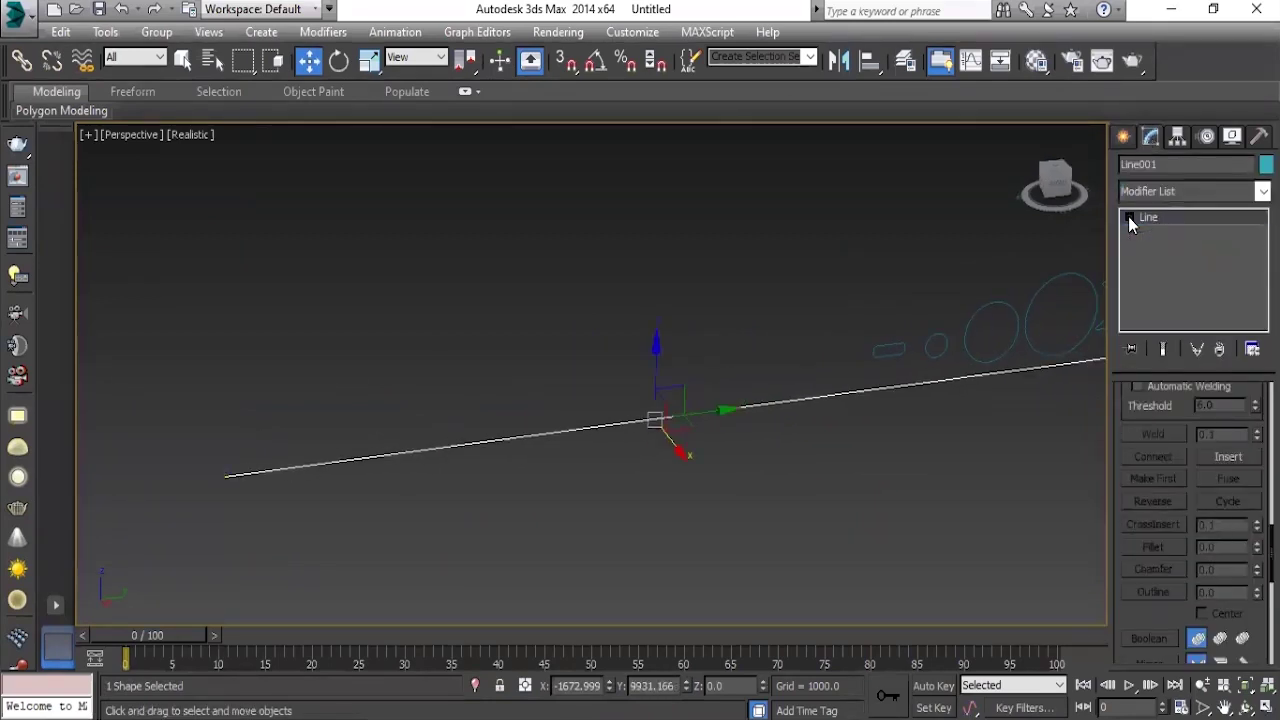
pyautogui.click(1121, 137)
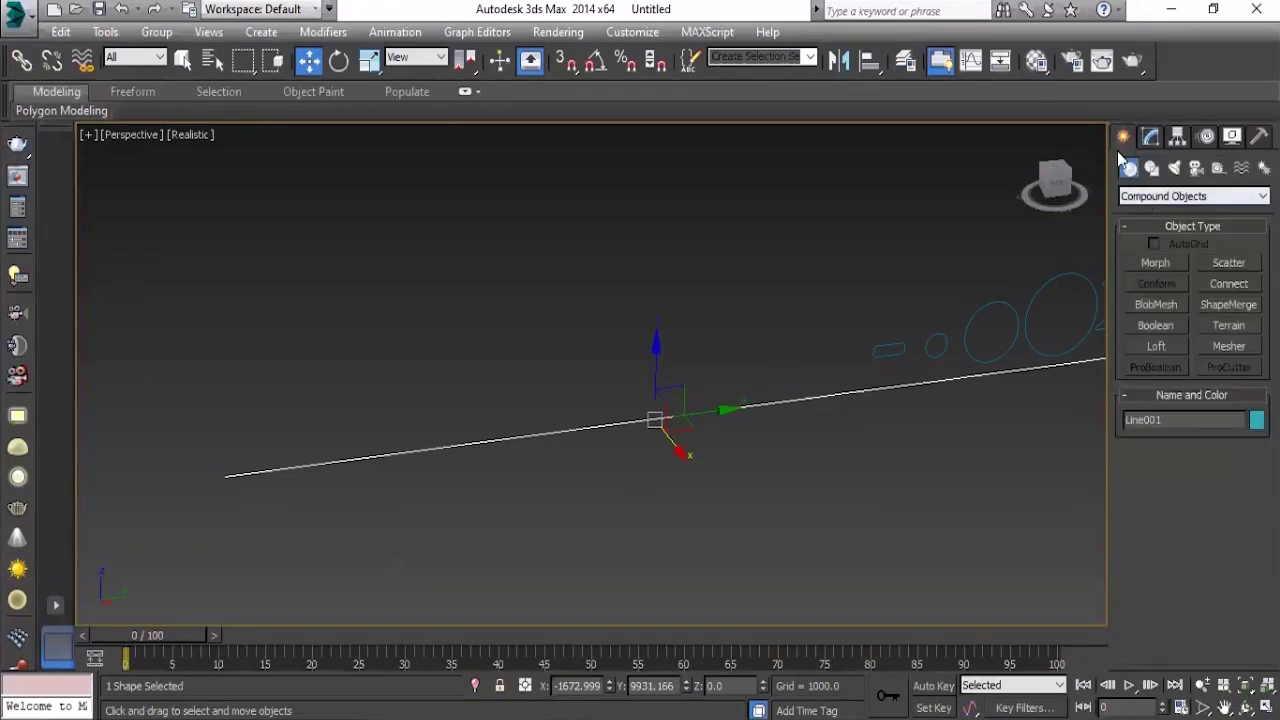
pyautogui.click(1143, 198)
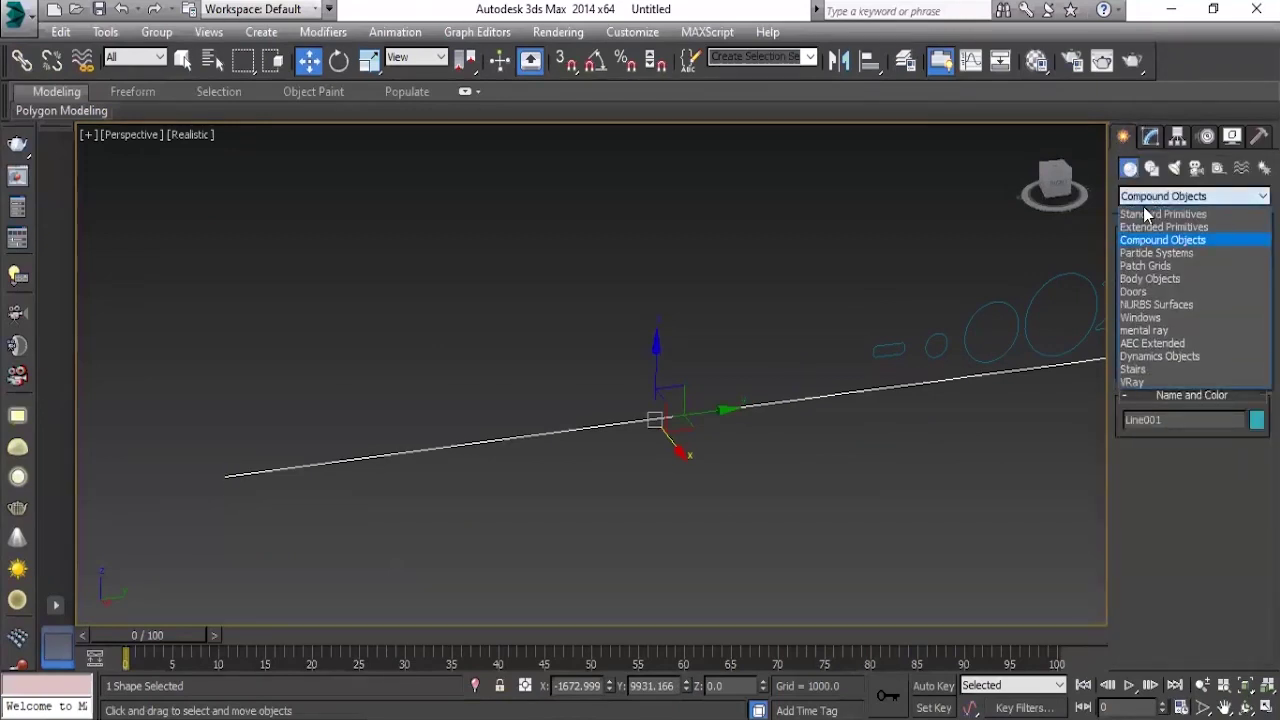
pyautogui.click(1146, 214)
pyautogui.click(1146, 198)
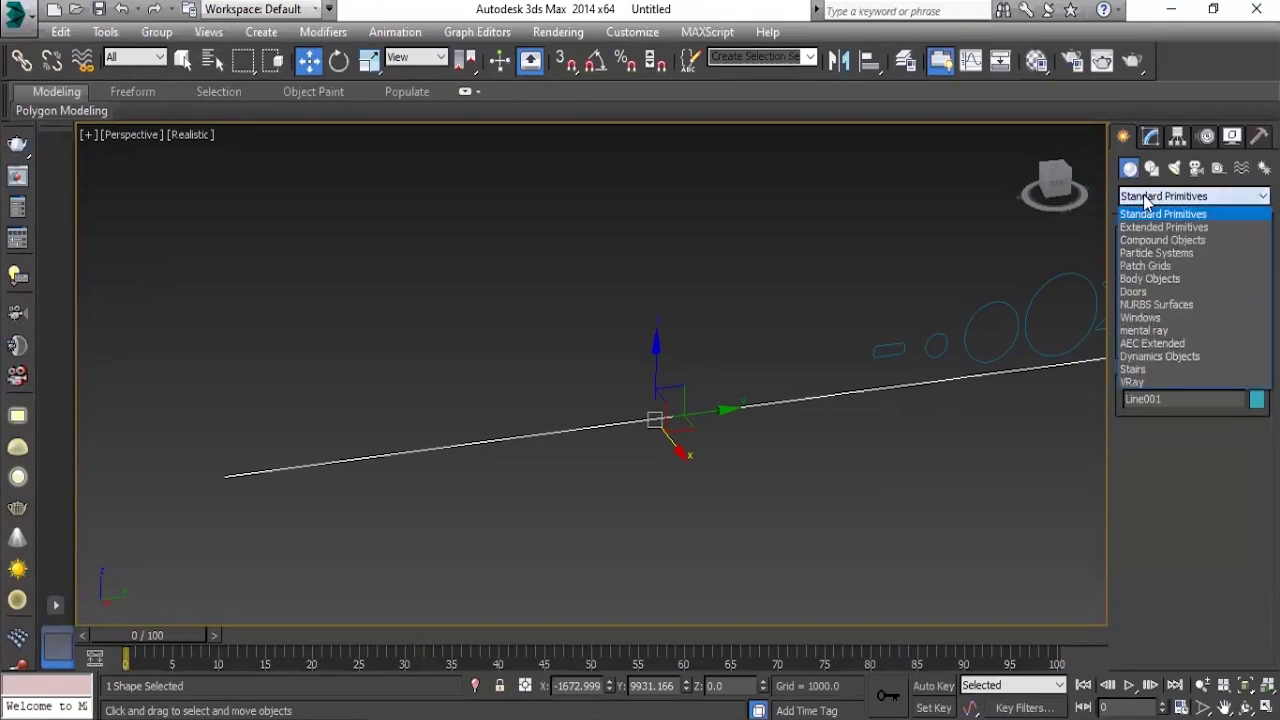
pyautogui.click(1149, 243)
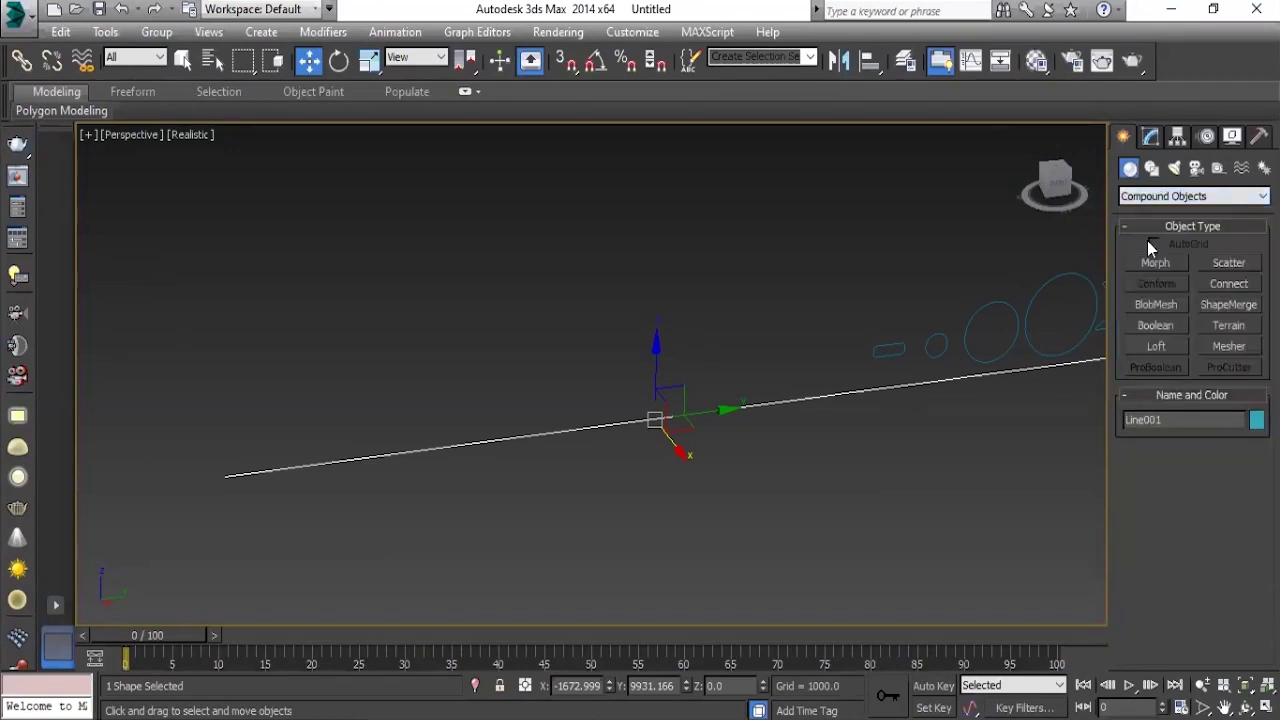
# Start a Loft compound object from the selected path line.
pyautogui.click(1166, 346)
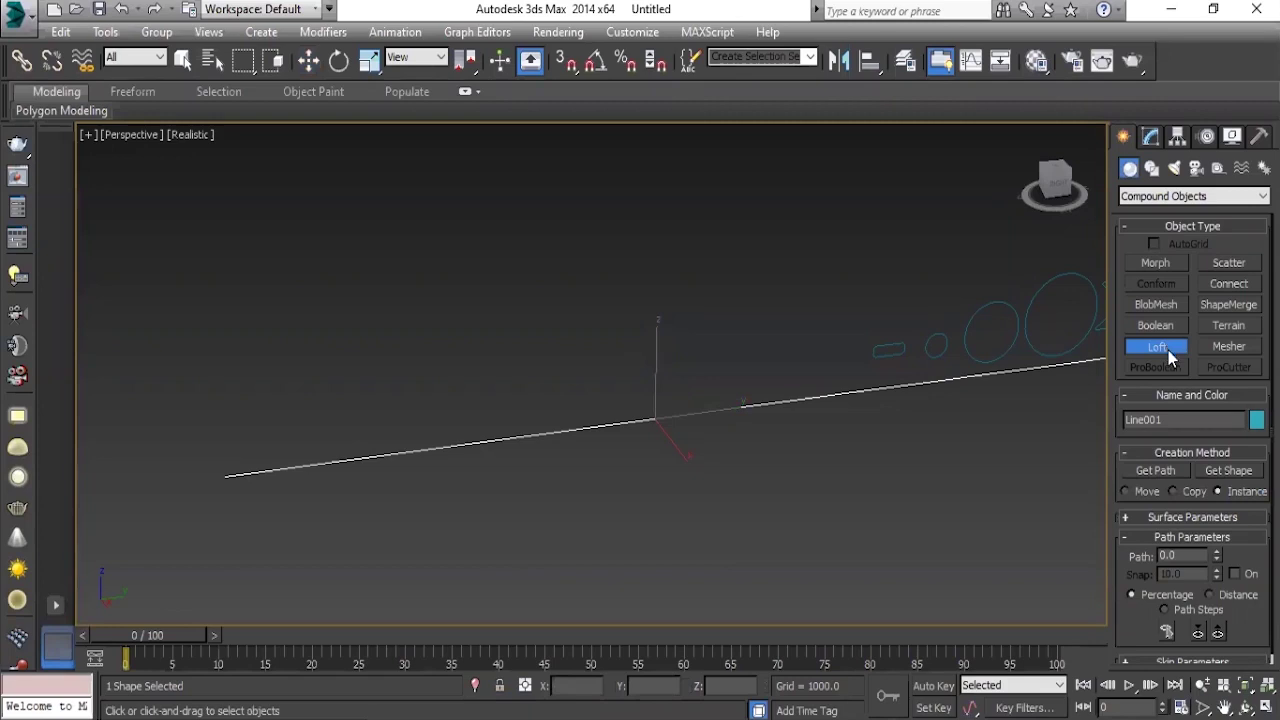
pyautogui.moveTo(667, 545); pyautogui.dragTo(602, 547, button='middle')
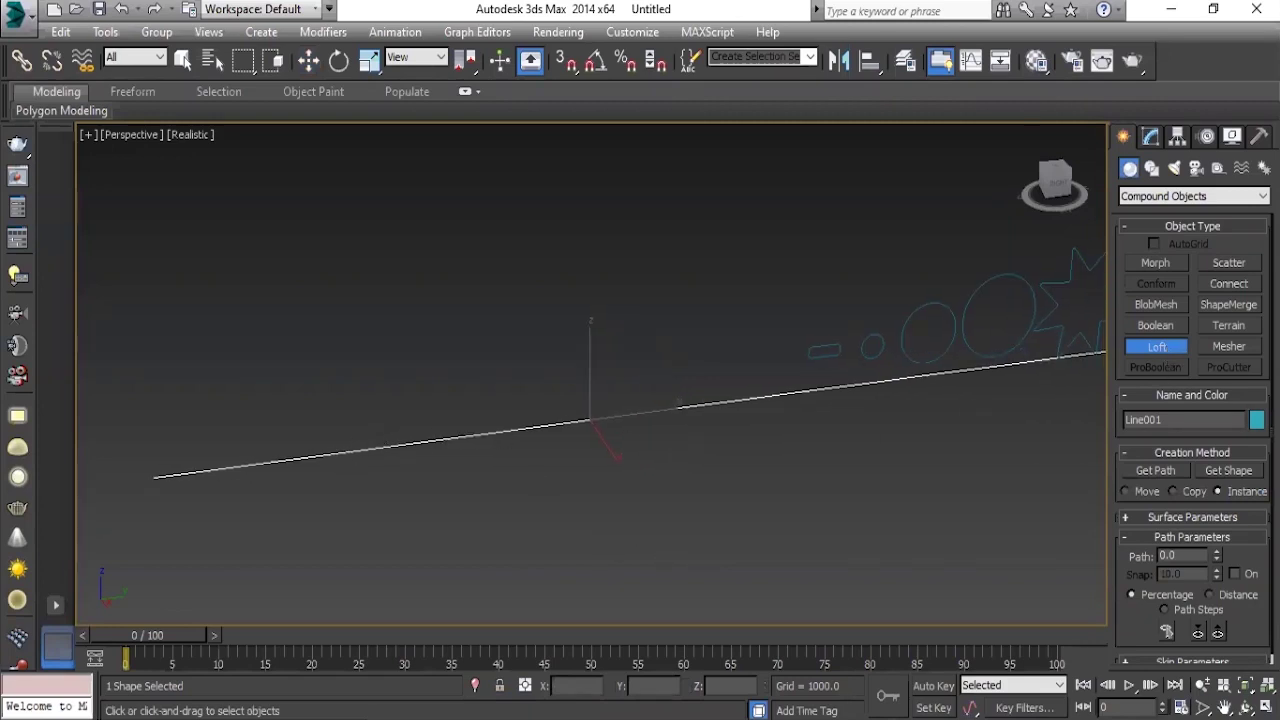
pyautogui.scroll(2, 795, 384)
pyautogui.scroll(1, 751, 423)
pyautogui.scroll(1, 763, 394)
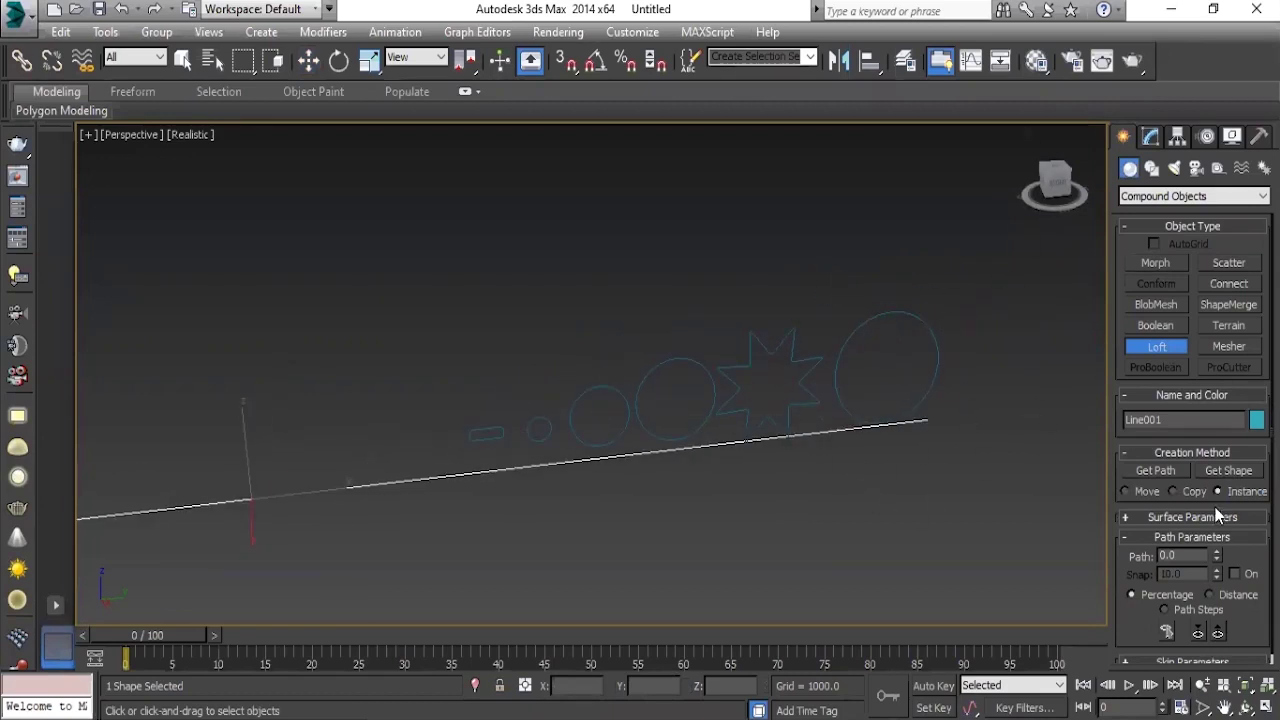
# Use Get Shape on the largest circle to create the round tube Loft001.
pyautogui.click(1224, 471)
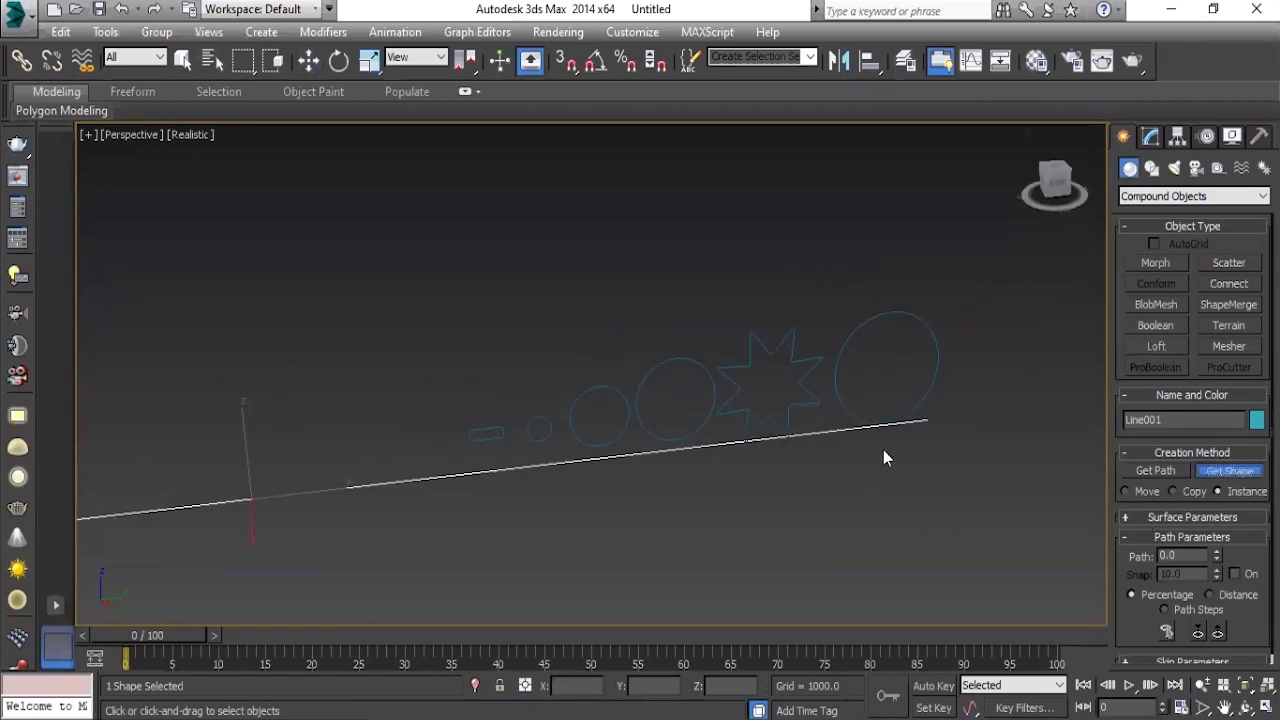
pyautogui.click(877, 318)
pyautogui.moveTo(880, 314)
pyautogui.keyDown('alt'); pyautogui.mouseDown(button='middle')
pyautogui.moveTo(560, 549)
pyautogui.moveTo(586, 514)
pyautogui.moveTo(225, 493)
pyautogui.mouseUp(button='middle'); pyautogui.keyUp('alt')
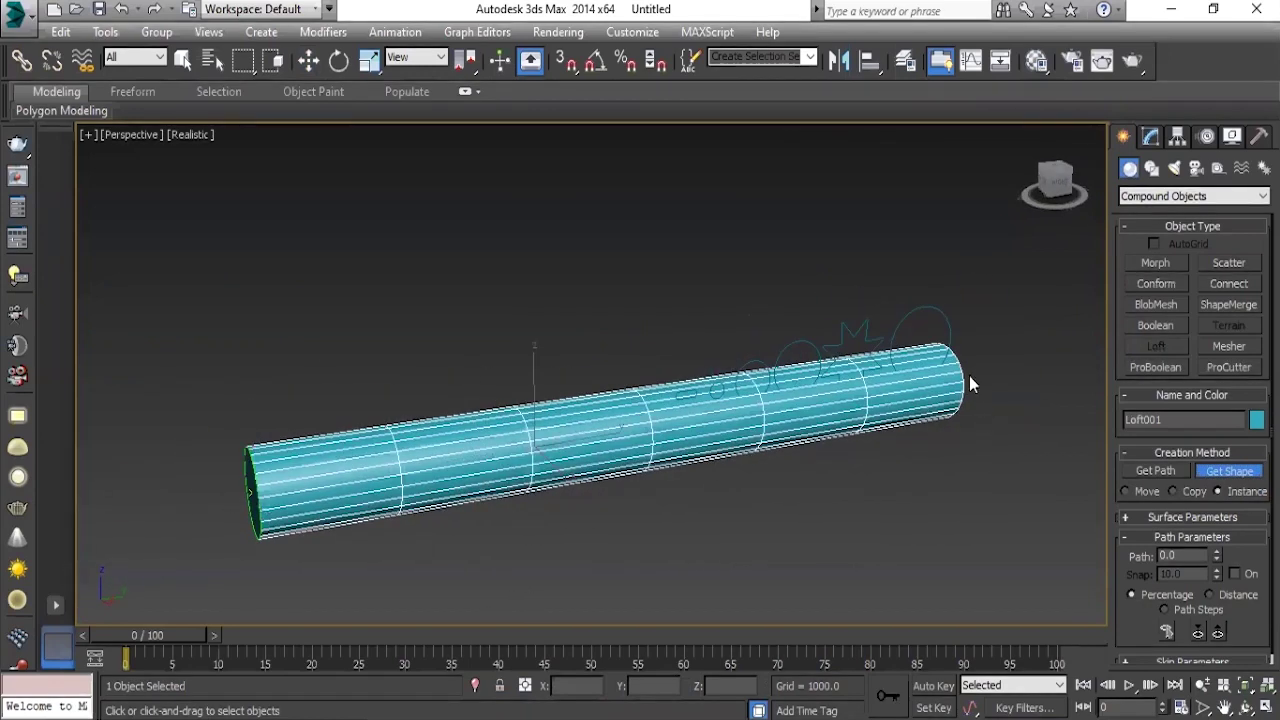
pyautogui.scroll(3, 872, 513)
pyautogui.moveTo(797, 501)
pyautogui.keyDown('alt'); pyautogui.mouseDown(button='middle')
pyautogui.moveTo(776, 495)
pyautogui.moveTo(817, 502)
pyautogui.mouseUp(button='middle'); pyautogui.keyUp('alt')
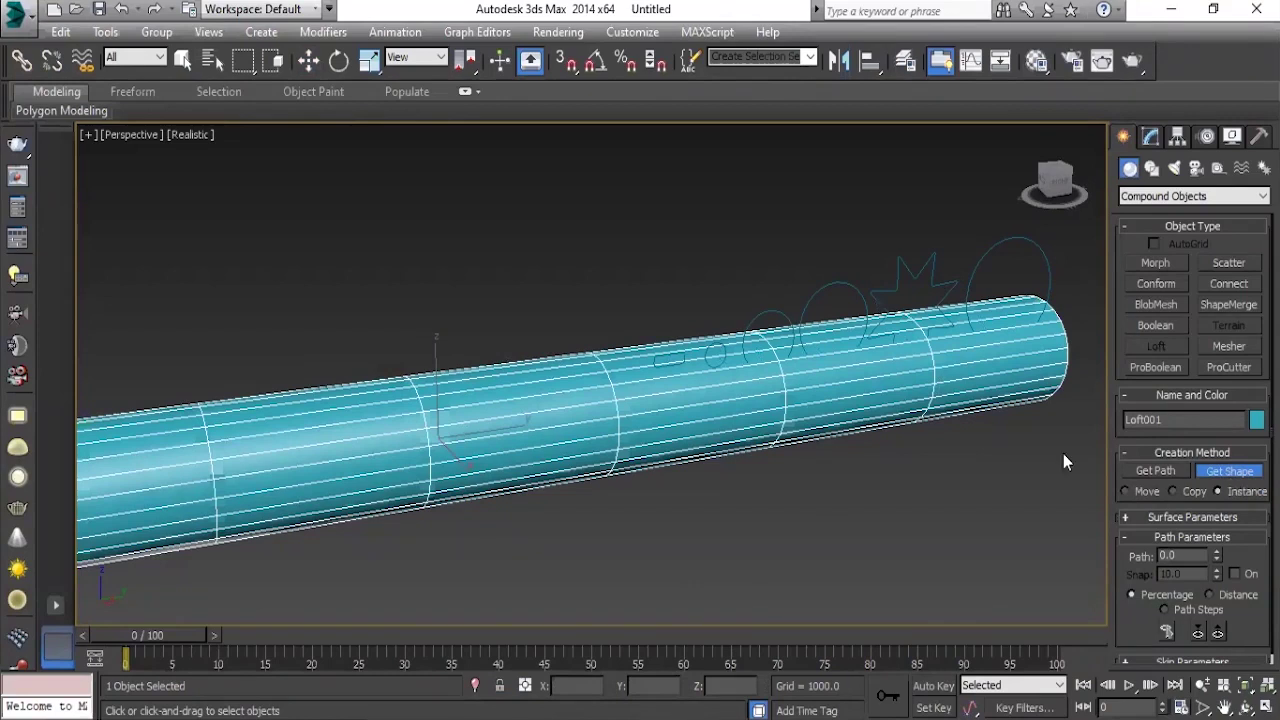
pyautogui.scroll(-2, 830, 440)
pyautogui.scroll(1, 694, 449)
pyautogui.scroll(-1, 560, 460)
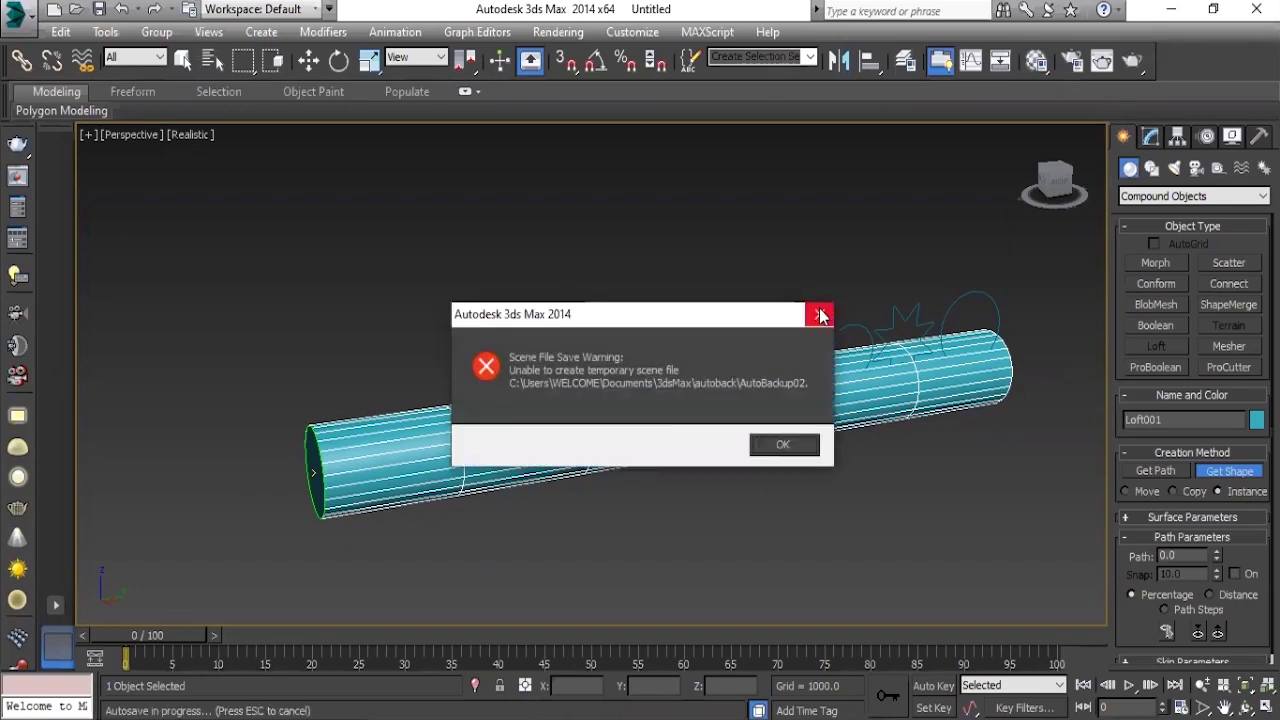
# Dismiss the autosave error and orbit the view to level the tube.
pyautogui.click(821, 312)
pyautogui.moveTo(731, 434)
pyautogui.keyDown('alt'); pyautogui.mouseDown(button='middle')
pyautogui.moveTo(683, 457)
pyautogui.moveTo(643, 443)
pyautogui.moveTo(197, 480)
pyautogui.moveTo(643, 486)
pyautogui.moveTo(81, 467)
pyautogui.mouseUp(button='middle'); pyautogui.keyUp('alt')
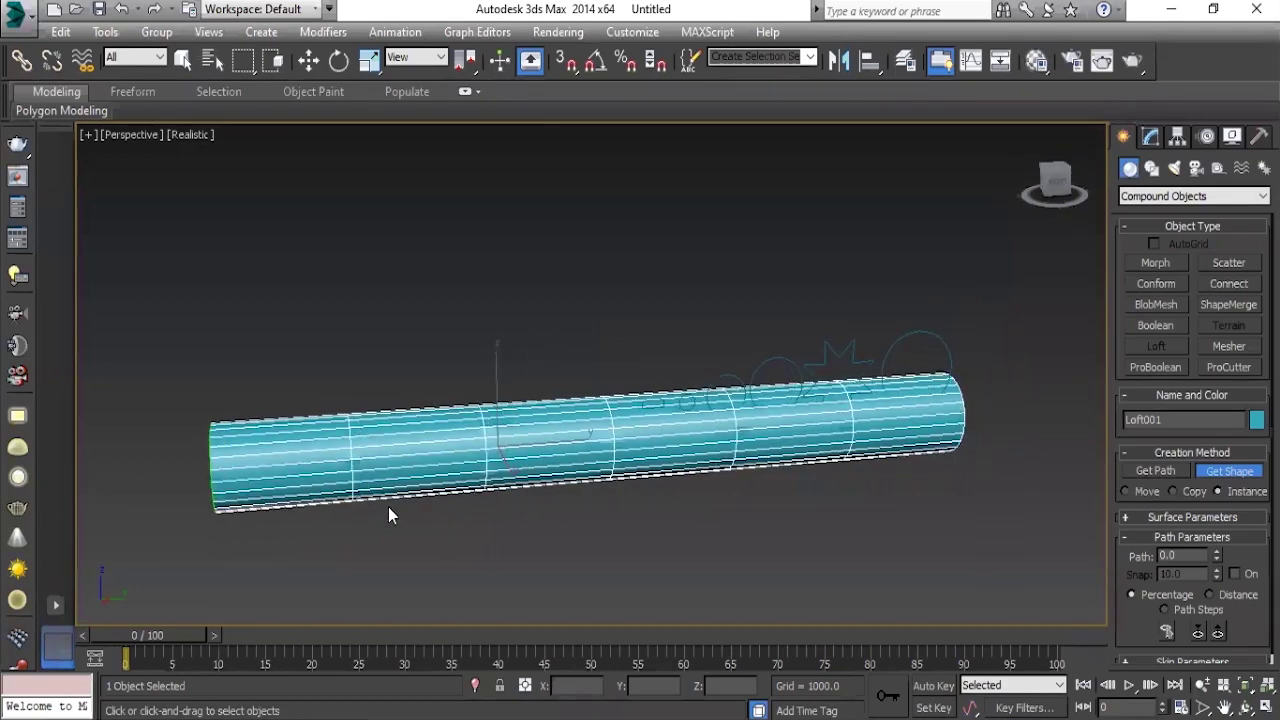
pyautogui.keyDown('alt'); pyautogui.moveTo(388, 507); pyautogui.dragTo(377, 507, button='middle'); pyautogui.keyUp('alt')
pyautogui.moveTo(838, 450)
pyautogui.keyDown('alt'); pyautogui.mouseDown(button='middle')
pyautogui.moveTo(585, 487)
pyautogui.moveTo(189, 462)
pyautogui.mouseUp(button='middle'); pyautogui.keyUp('alt')
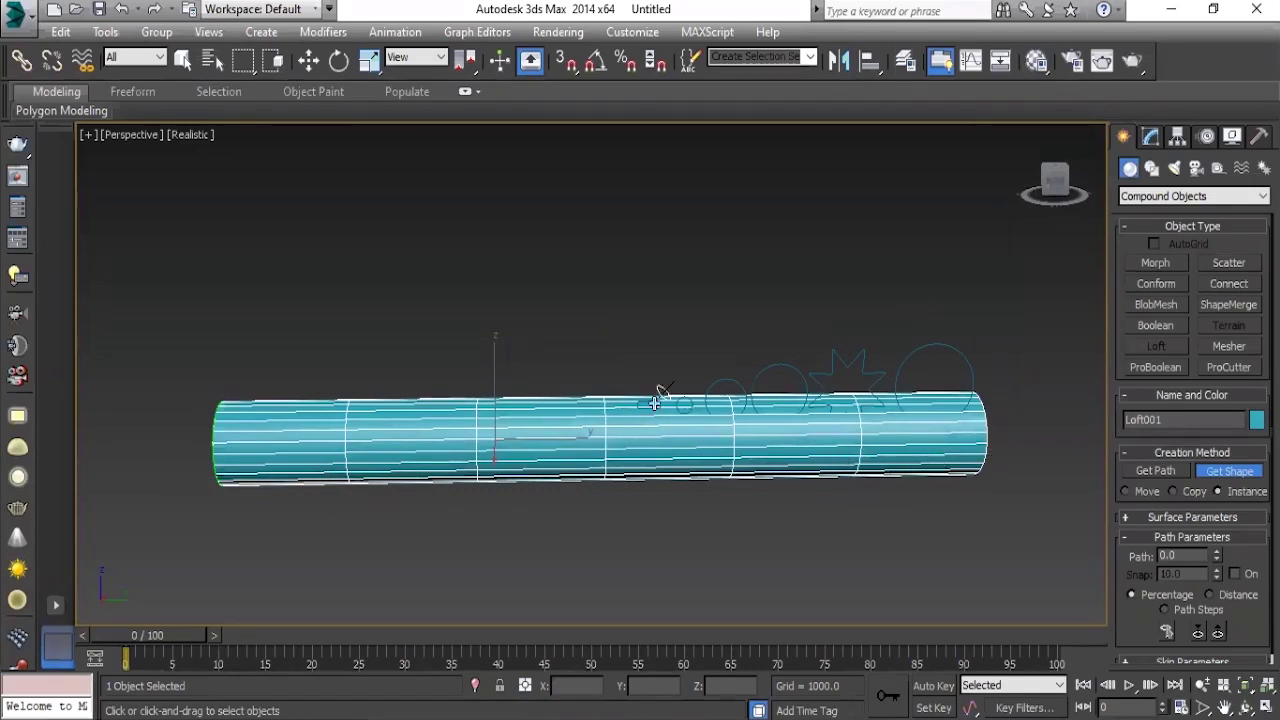
pyautogui.scroll(3, 611, 449)
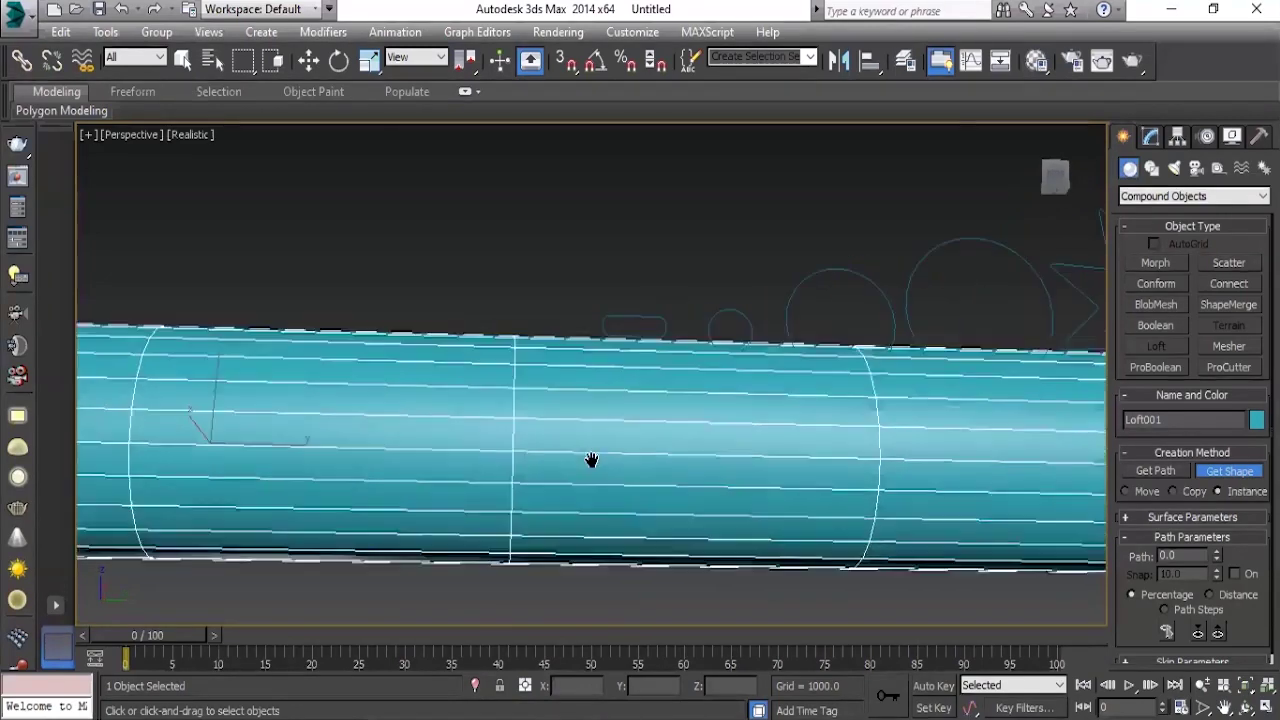
pyautogui.scroll(2, 591, 460)
pyautogui.scroll(-5, 671, 420)
pyautogui.moveTo(671, 420)
pyautogui.keyDown('alt'); pyautogui.mouseDown(button='middle')
pyautogui.moveTo(871, 474)
pyautogui.moveTo(533, 438)
pyautogui.mouseUp(button='middle'); pyautogui.keyUp('alt')
pyautogui.scroll(4, 549, 432)
# Window-select the six profile shapes and move them left along X.
pyautogui.click(1150, 345)
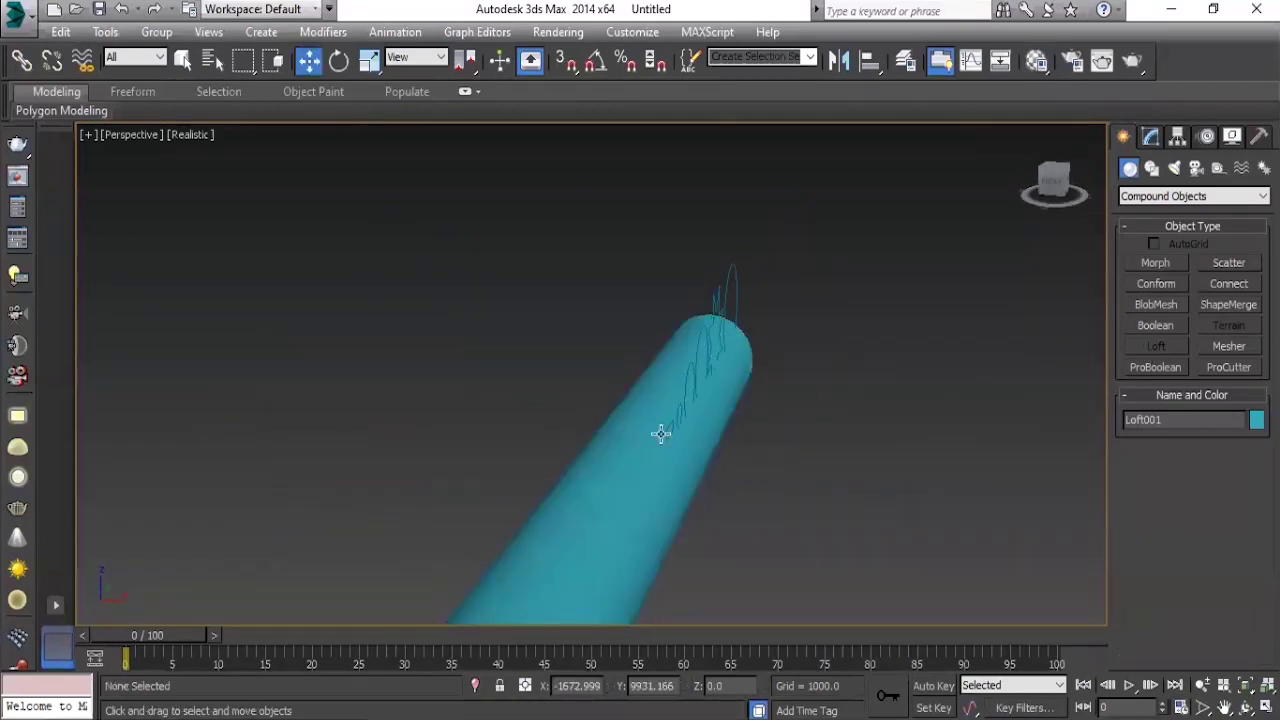
pyautogui.keyDown('alt'); pyautogui.moveTo(657, 434); pyautogui.dragTo(537, 416, button='middle'); pyautogui.keyUp('alt')
pyautogui.moveTo(306, 240); pyautogui.dragTo(1000, 443)
pyautogui.scroll(-3, 266, 397)
pyautogui.moveTo(414, 503)
pyautogui.keyDown('alt'); pyautogui.mouseDown(button='middle')
pyautogui.moveTo(488, 540)
pyautogui.moveTo(572, 420)
pyautogui.mouseUp(button='middle'); pyautogui.keyUp('alt')
pyautogui.moveTo(569, 418); pyautogui.dragTo(494, 398)
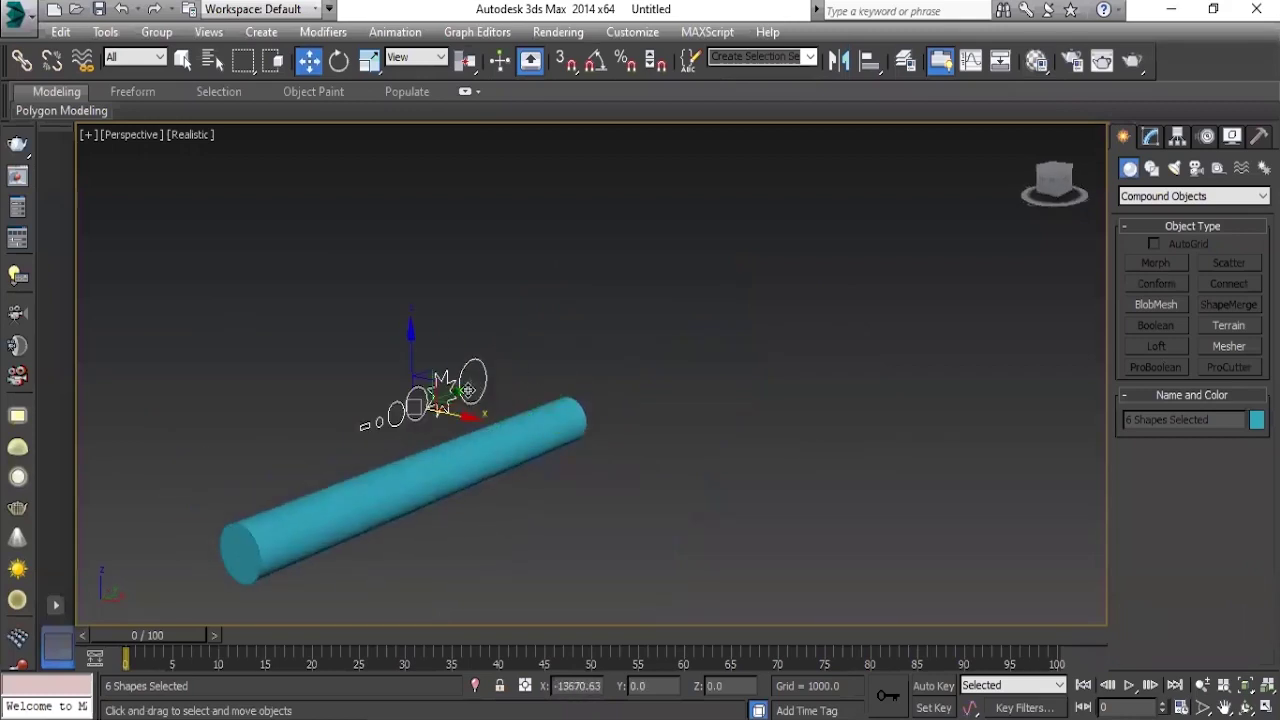
# Select the round tube Loft001 and frame it in the view.
pyautogui.click(480, 543)
pyautogui.moveTo(480, 543)
pyautogui.keyDown('alt'); pyautogui.mouseDown(button='middle')
pyautogui.moveTo(509, 497)
pyautogui.moveTo(600, 491)
pyautogui.mouseUp(button='middle'); pyautogui.keyUp('alt')
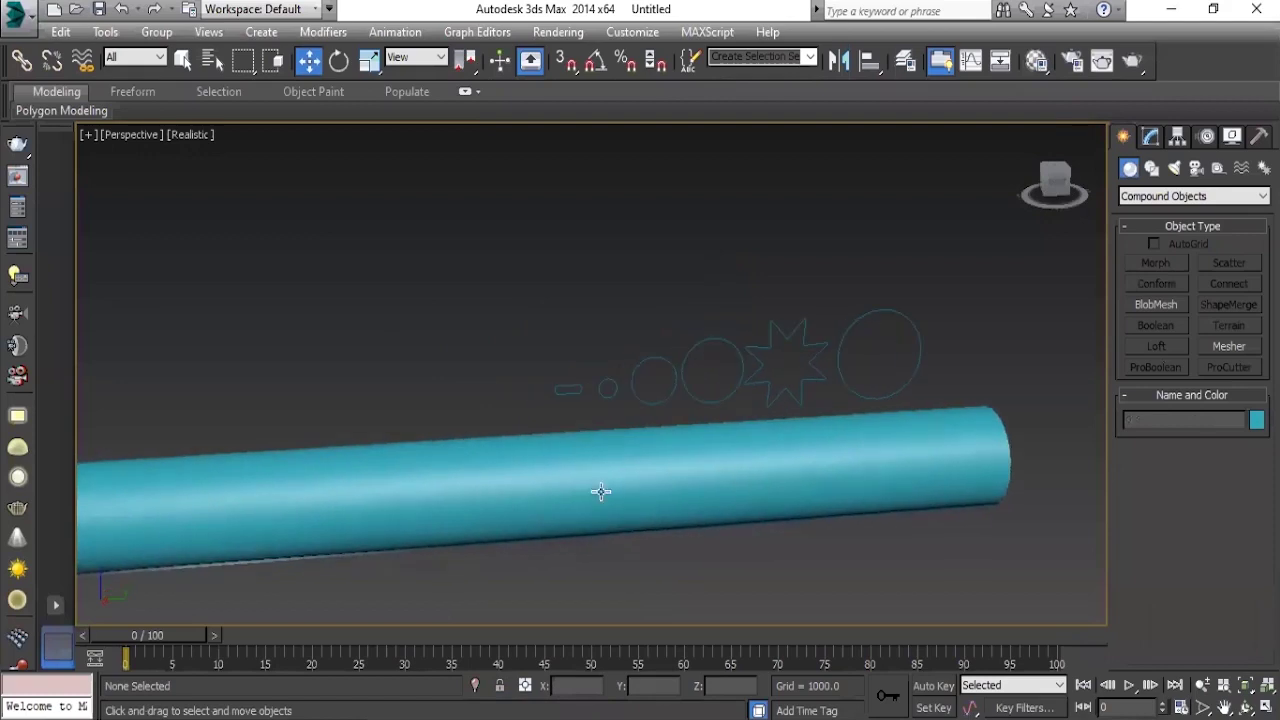
pyautogui.click(600, 491)
pyautogui.scroll(-2, 423, 486)
pyautogui.moveTo(423, 486); pyautogui.dragTo(471, 444, button='middle')
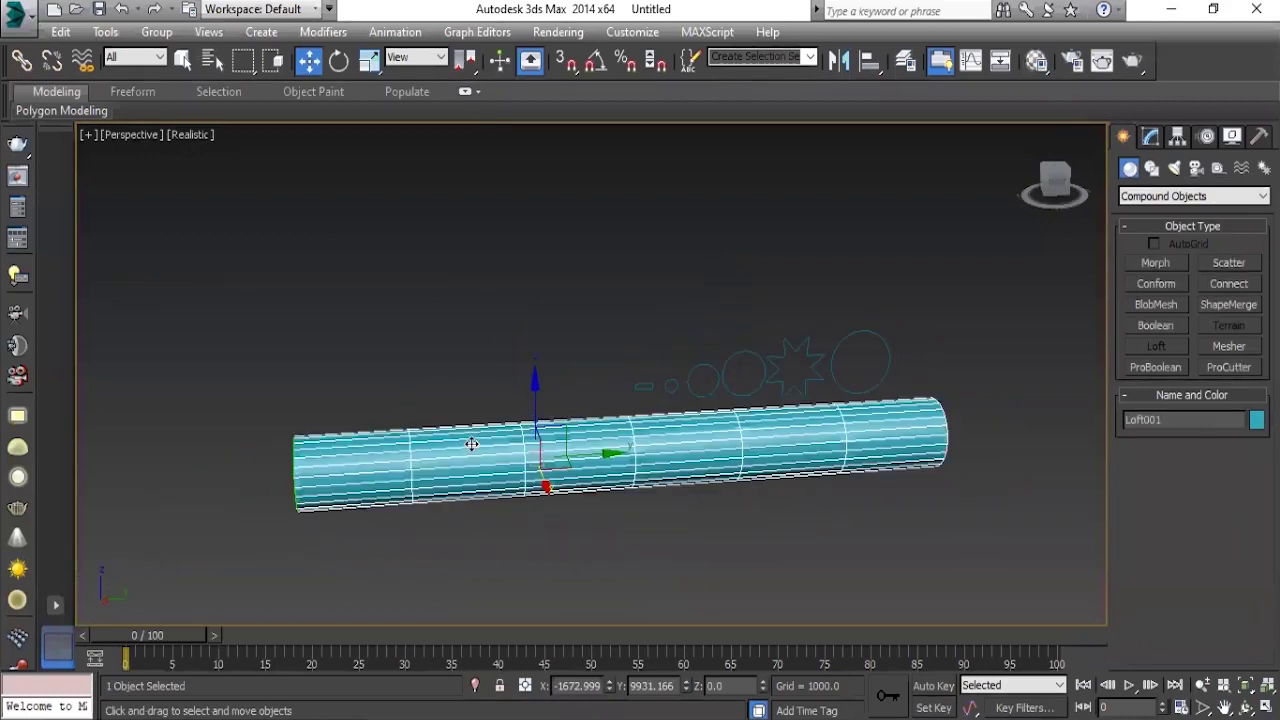
pyautogui.click(1150, 136)
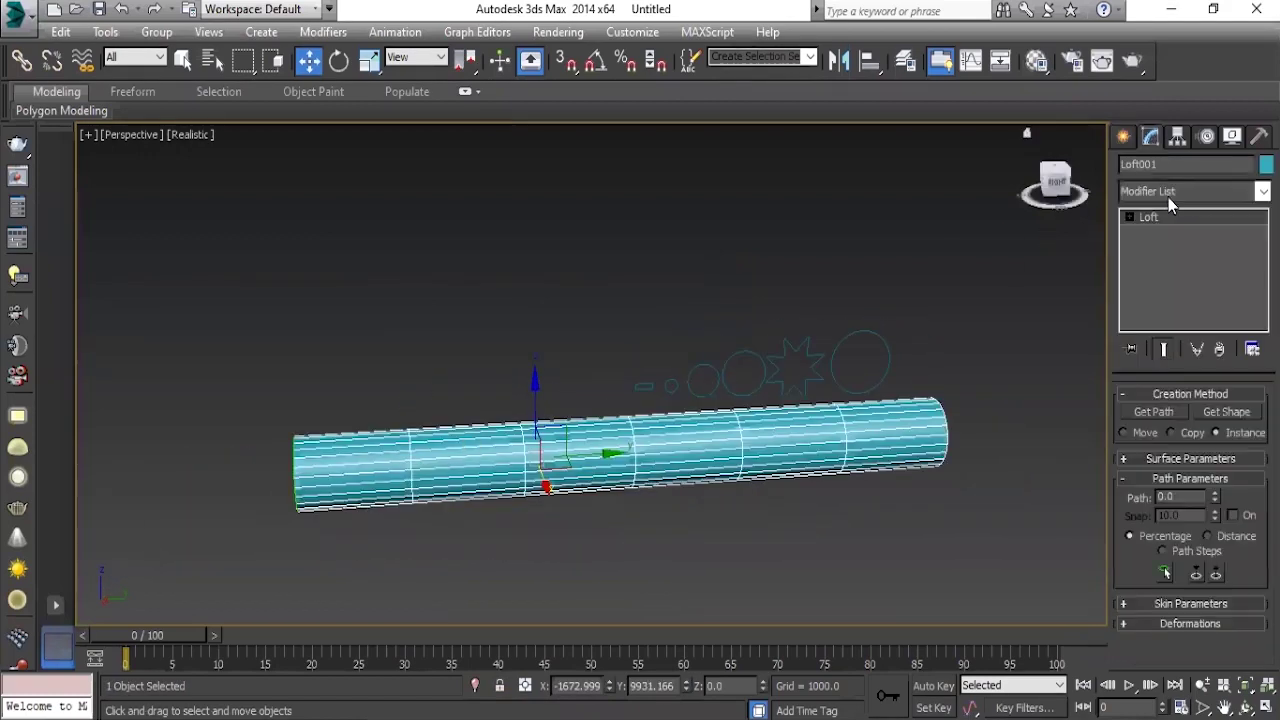
pyautogui.click(1228, 412)
pyautogui.moveTo(580, 478); pyautogui.dragTo(640, 482, button='middle')
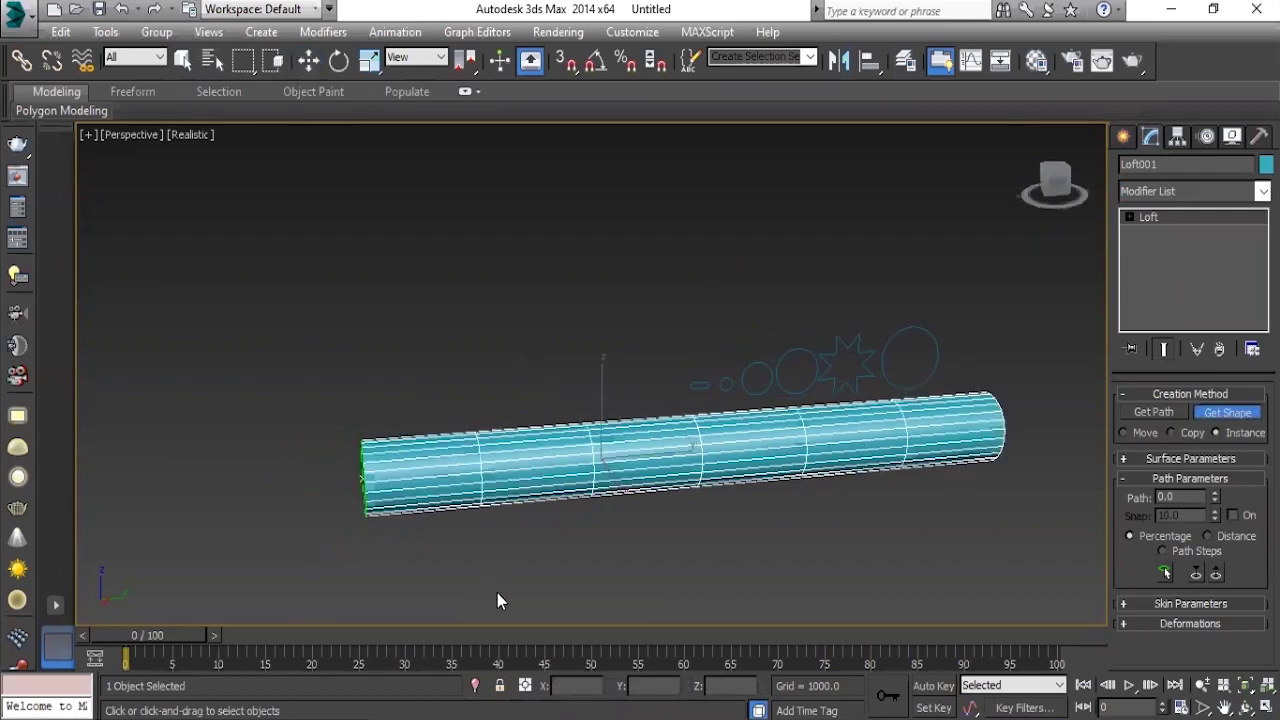
pyautogui.scroll(3, 528, 457)
pyautogui.scroll(2, 637, 462)
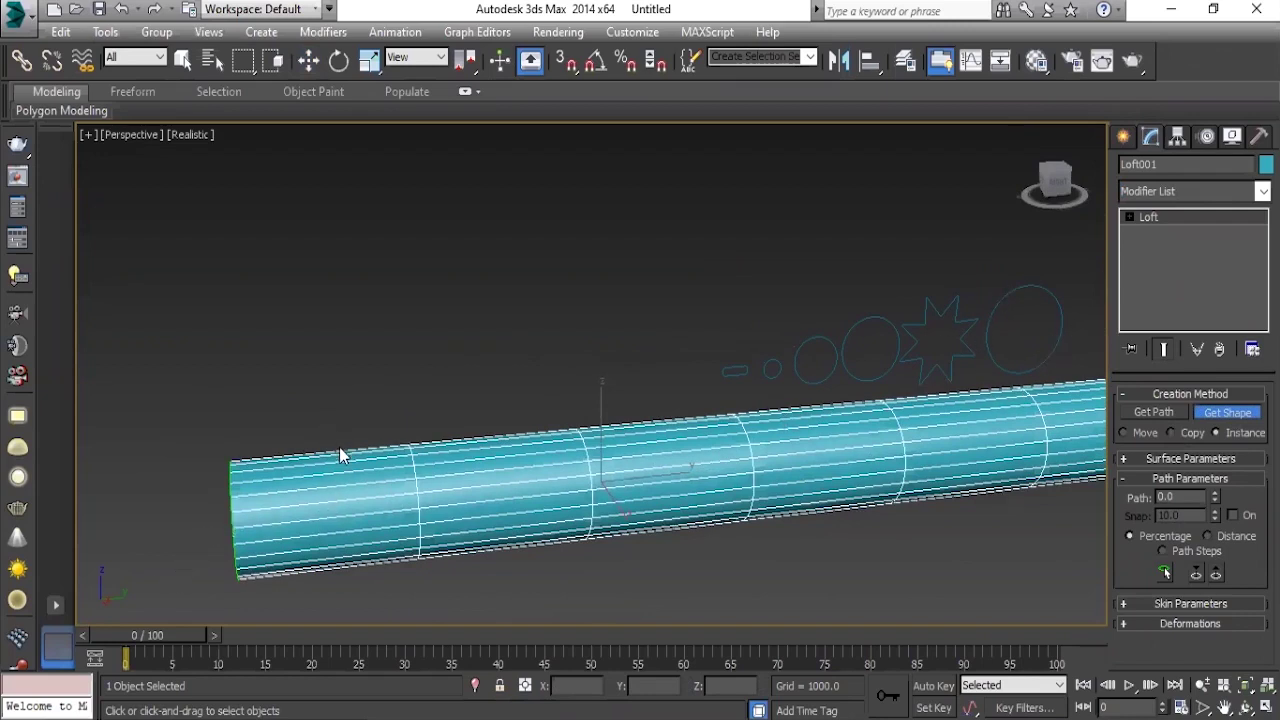
pyautogui.scroll(-2, 279, 488)
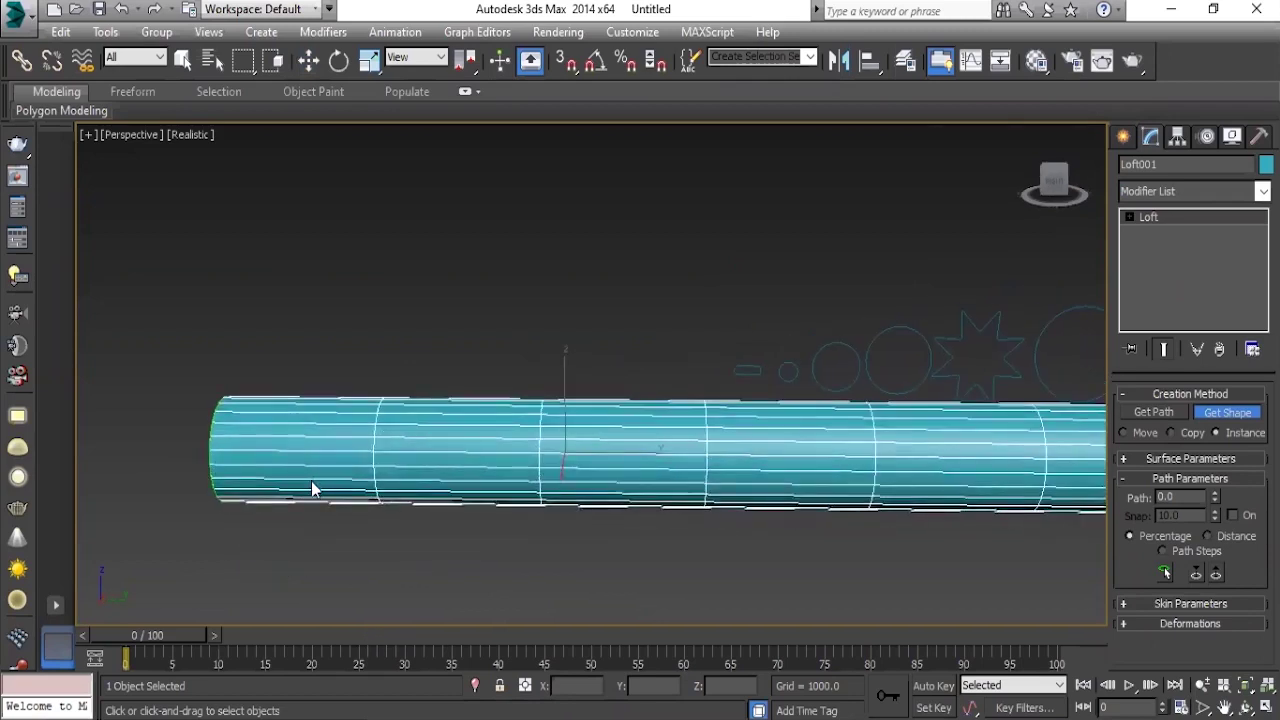
pyautogui.scroll(-4, 240, 485)
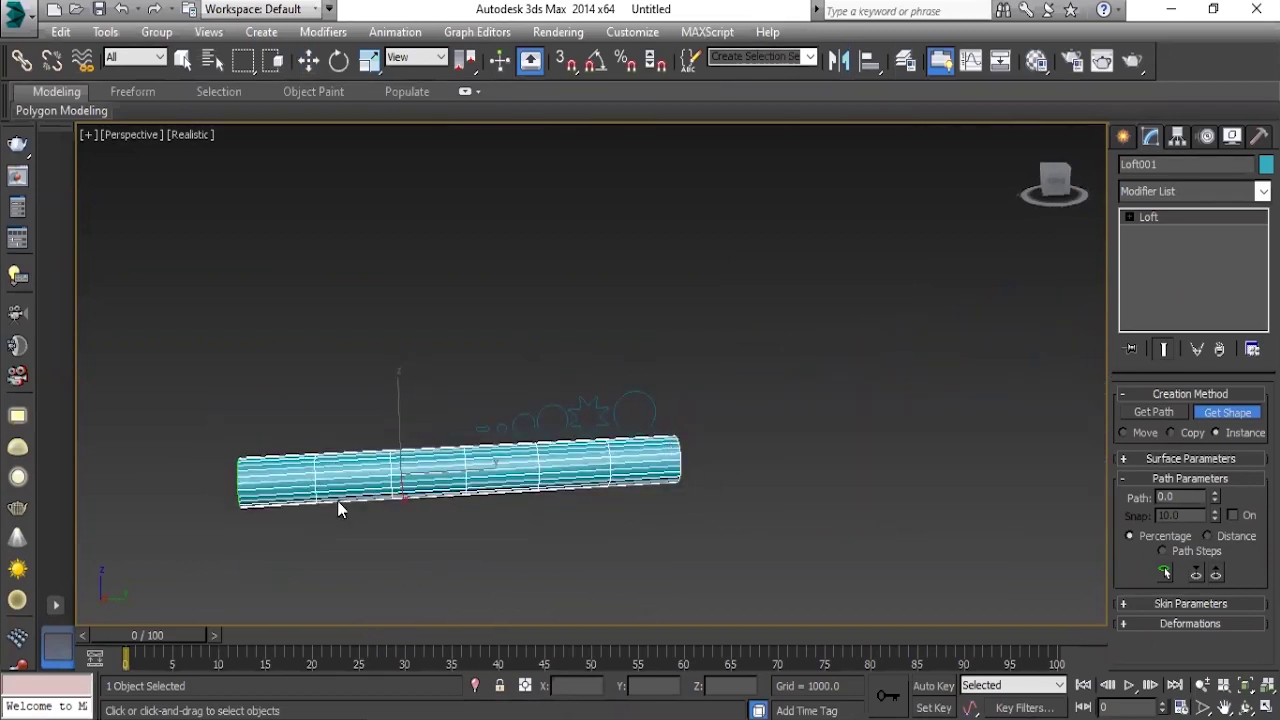
pyautogui.moveTo(337, 500); pyautogui.dragTo(371, 458, button='middle')
pyautogui.scroll(3, 371, 460)
pyautogui.scroll(3, 400, 458)
pyautogui.scroll(1, 369, 452)
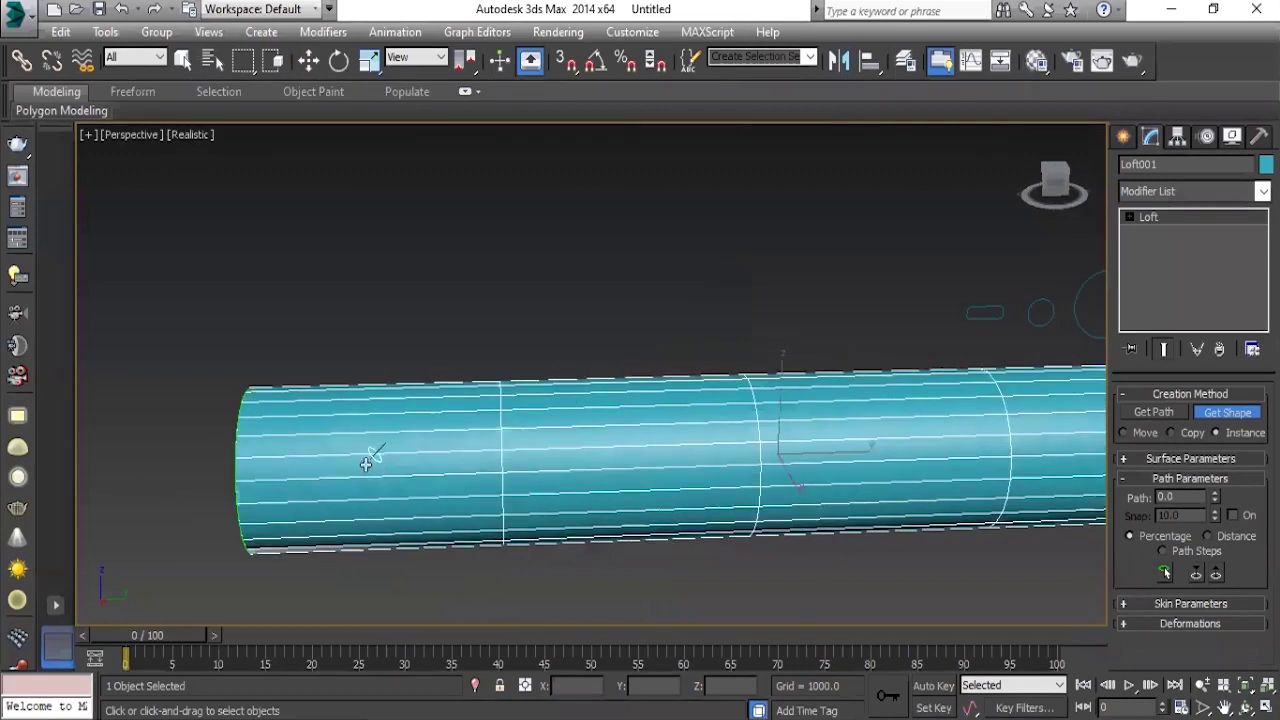
pyautogui.scroll(1, 350, 468)
pyautogui.scroll(-2, 343, 472)
pyautogui.moveTo(628, 514)
pyautogui.mouseDown(button='middle')
pyautogui.moveTo(1031, 443)
pyautogui.moveTo(737, 471)
pyautogui.moveTo(865, 421)
pyautogui.moveTo(643, 457)
pyautogui.mouseUp(button='middle')
pyautogui.scroll(1, 640, 457)
pyautogui.scroll(2, 636, 475)
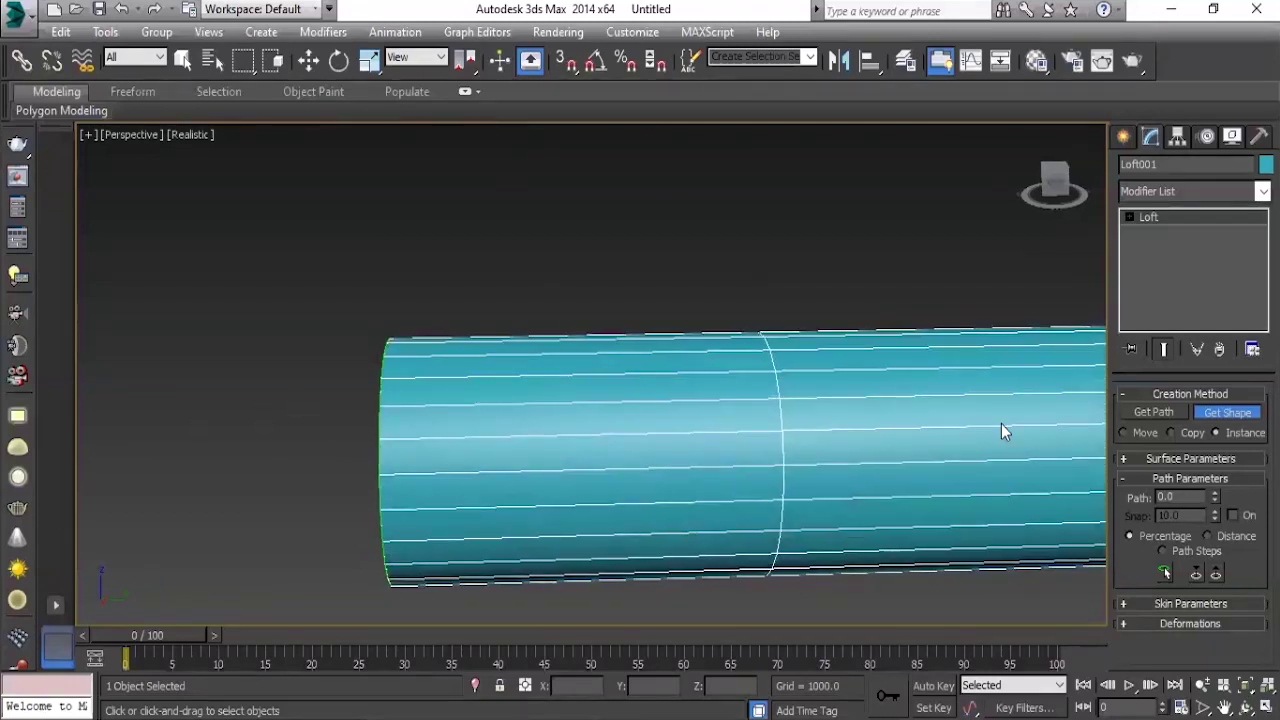
# Set the loft's Path position to 8.
pyautogui.doubleClick(1180, 497)
pyautogui.write('8')
pyautogui.press('Return')
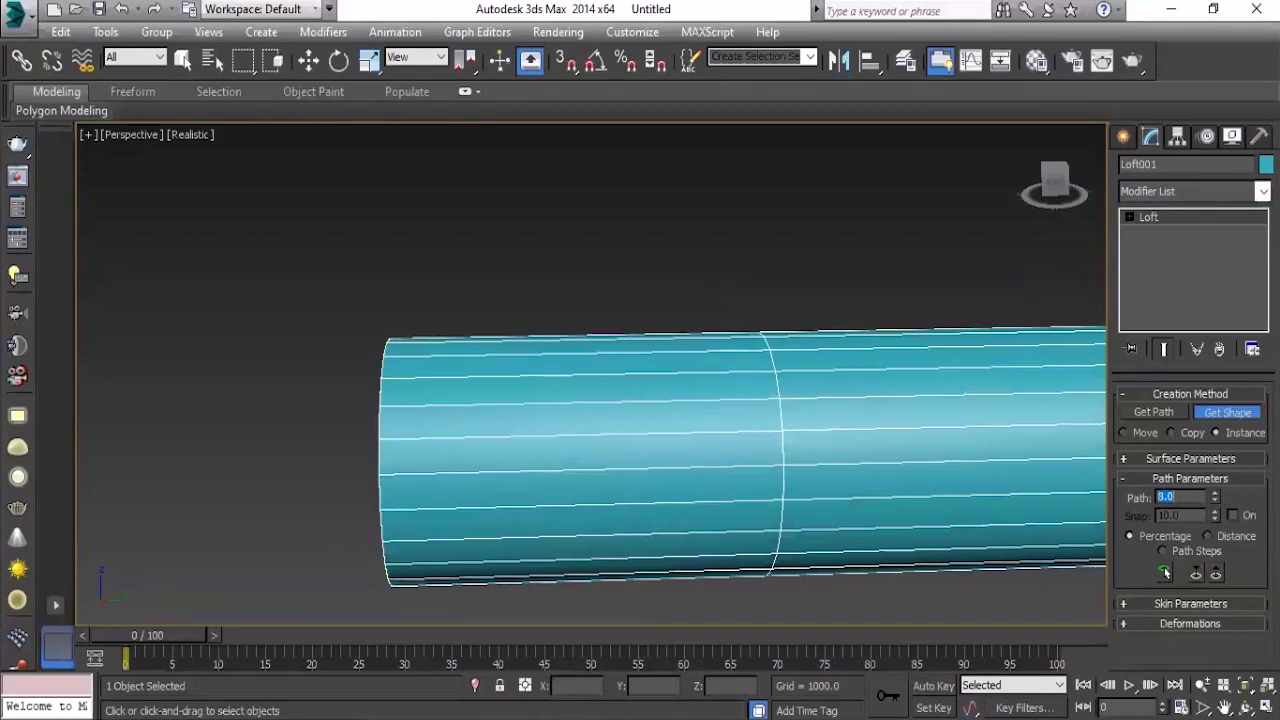
# Get Shape the circle as the cross-section at 8 percent along the path.
pyautogui.click(777, 403)
pyautogui.scroll(-3, 947, 370)
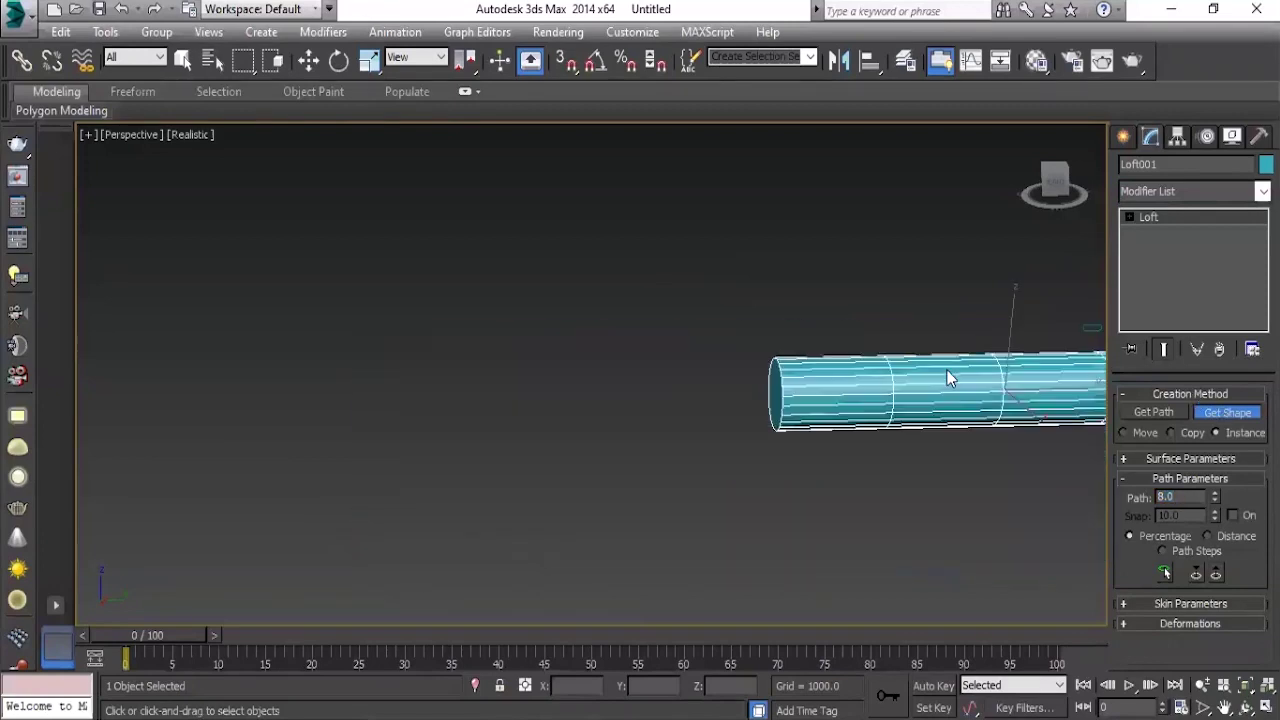
pyautogui.moveTo(947, 370); pyautogui.dragTo(734, 386, button='middle')
pyautogui.scroll(2, 920, 375)
pyautogui.click(886, 329)
pyautogui.scroll(3, 512, 439)
pyautogui.scroll(2, 620, 444)
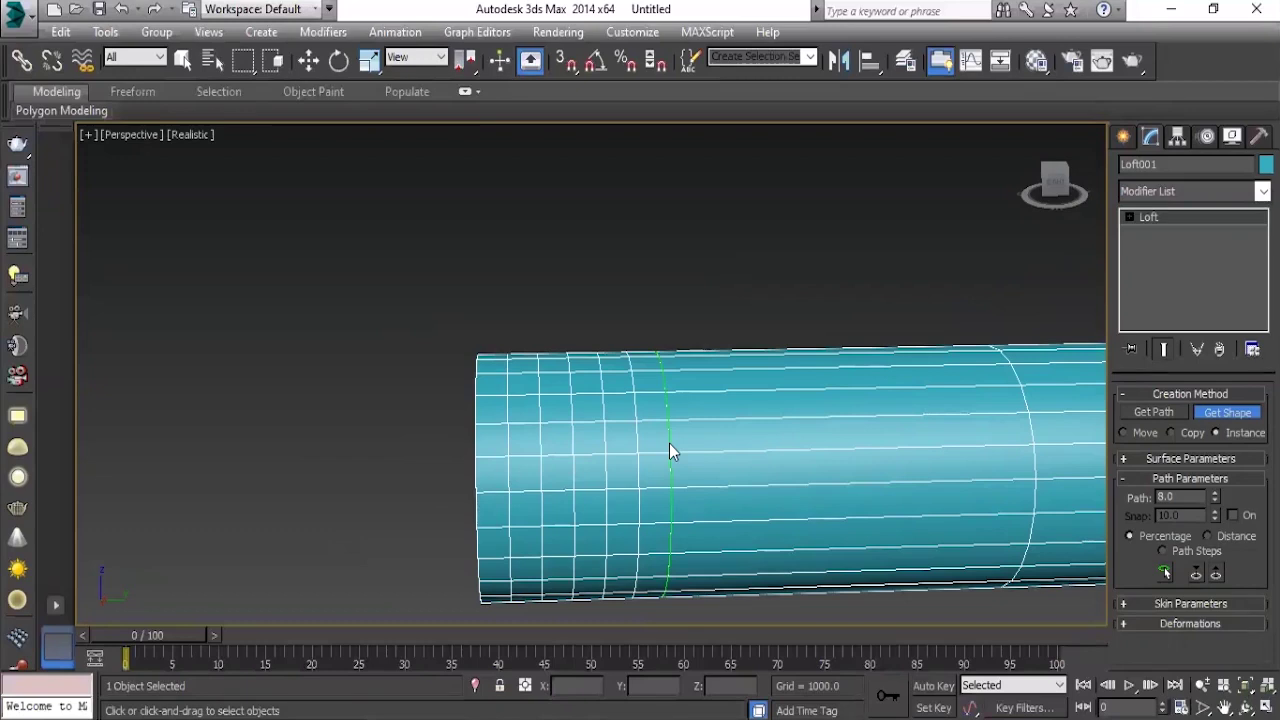
pyautogui.scroll(-3, 723, 484)
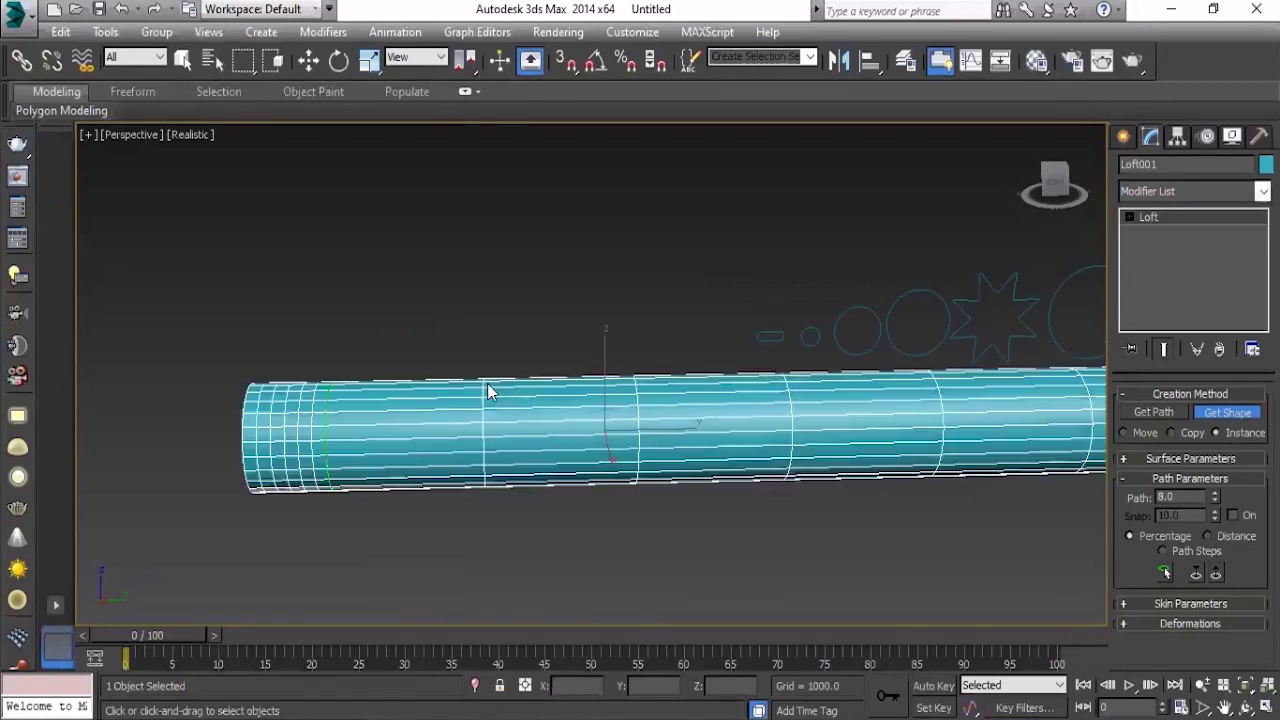
pyautogui.scroll(2, 647, 402)
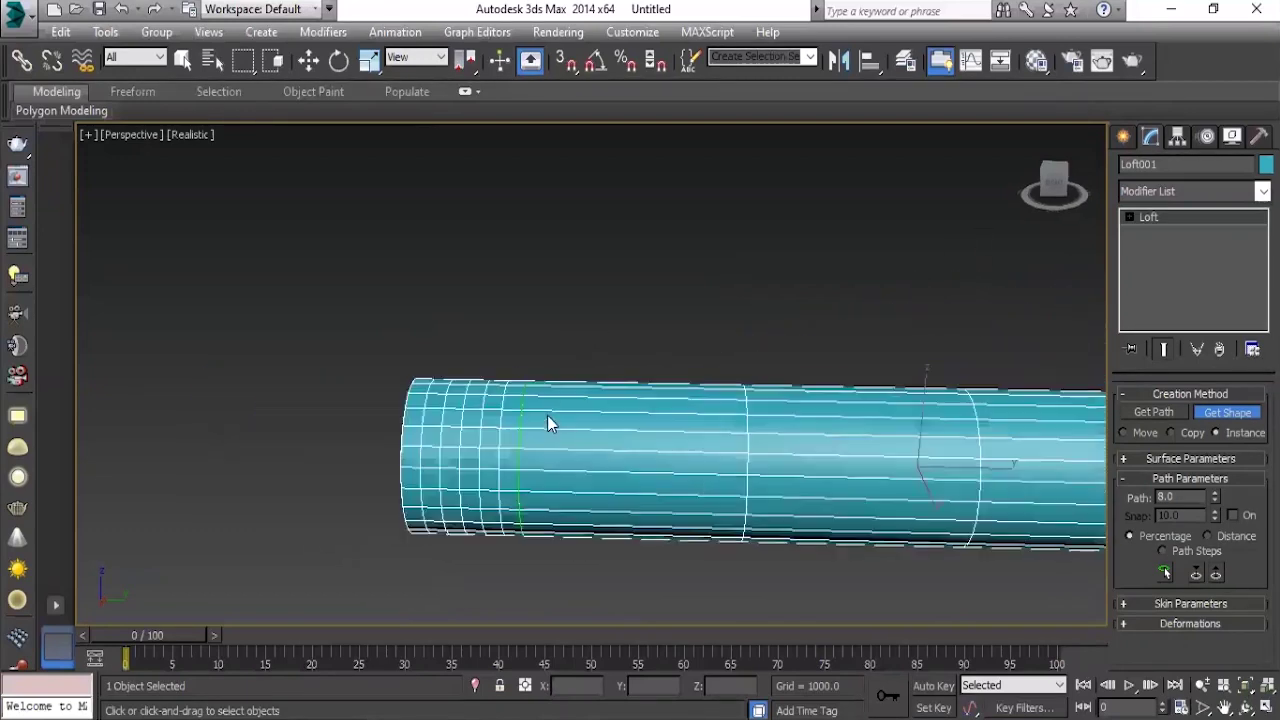
pyautogui.scroll(2, 547, 415)
pyautogui.moveTo(517, 420); pyautogui.dragTo(489, 394, button='middle')
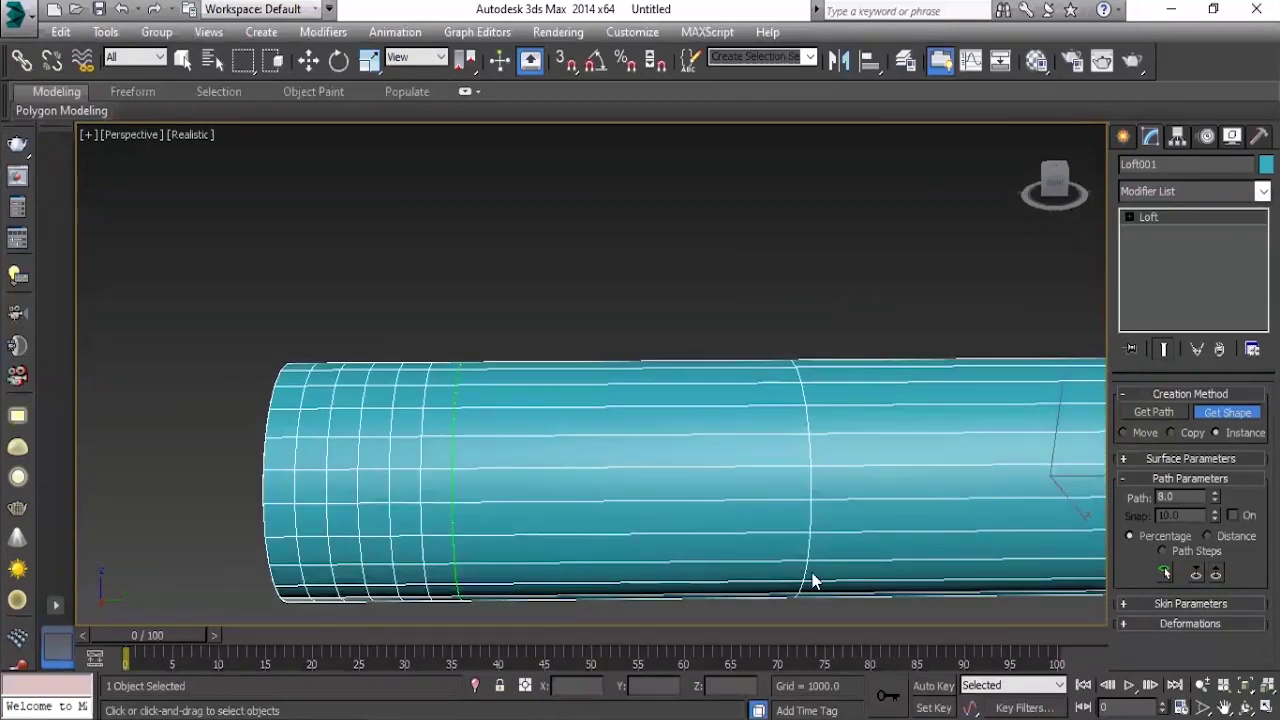
pyautogui.scroll(-3, 812, 580)
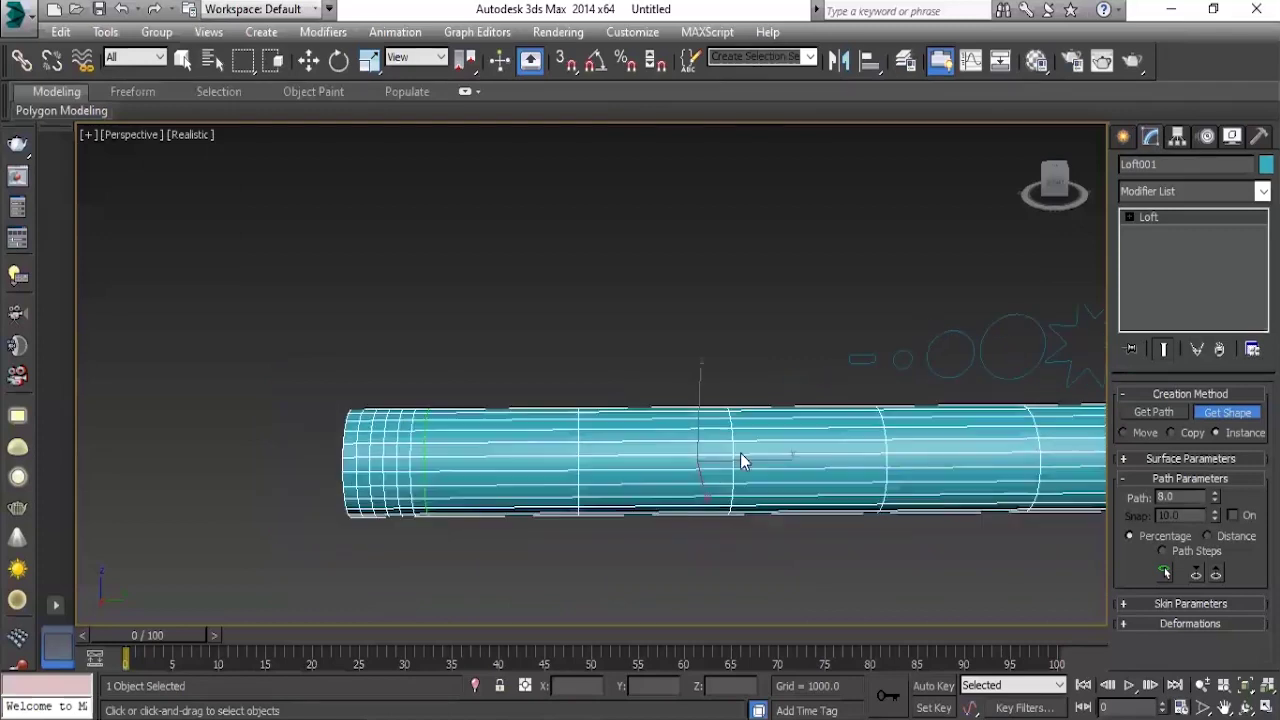
pyautogui.scroll(2, 740, 452)
pyautogui.write('10')
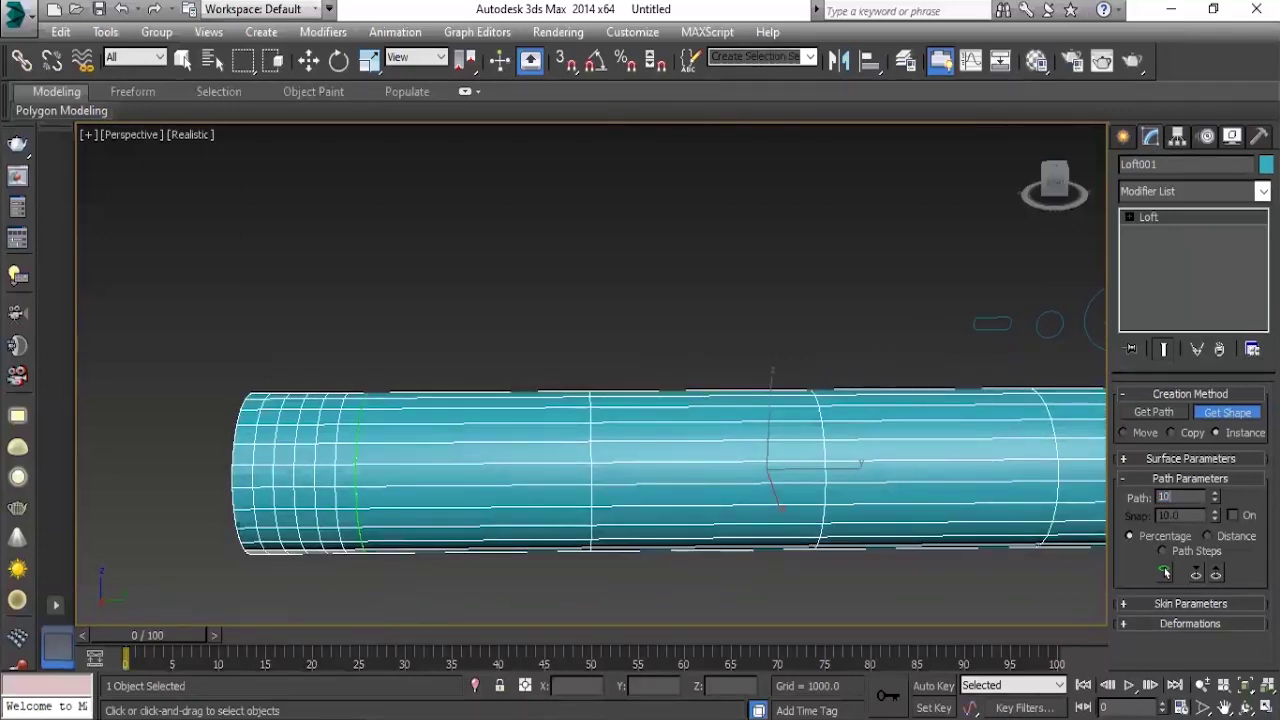
# Confirm Path at 10 and pick the star shape as the section there.
pyautogui.press('Return')
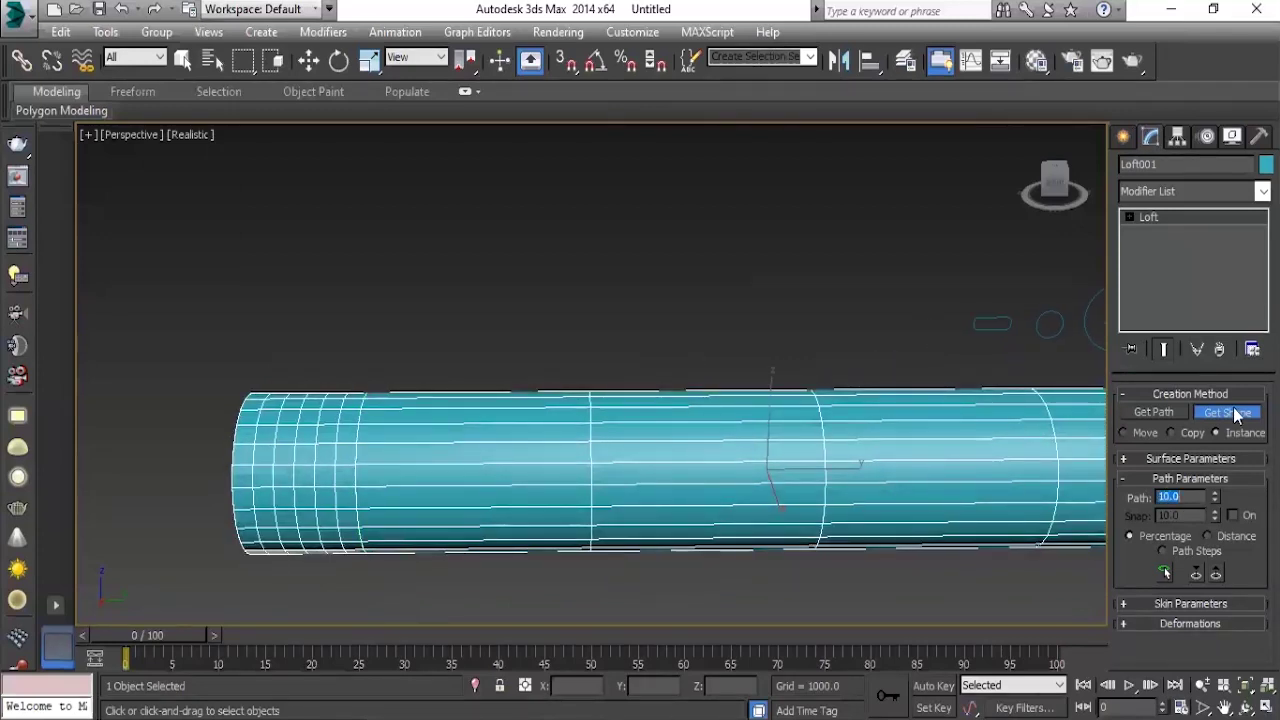
pyautogui.scroll(-3, 876, 466)
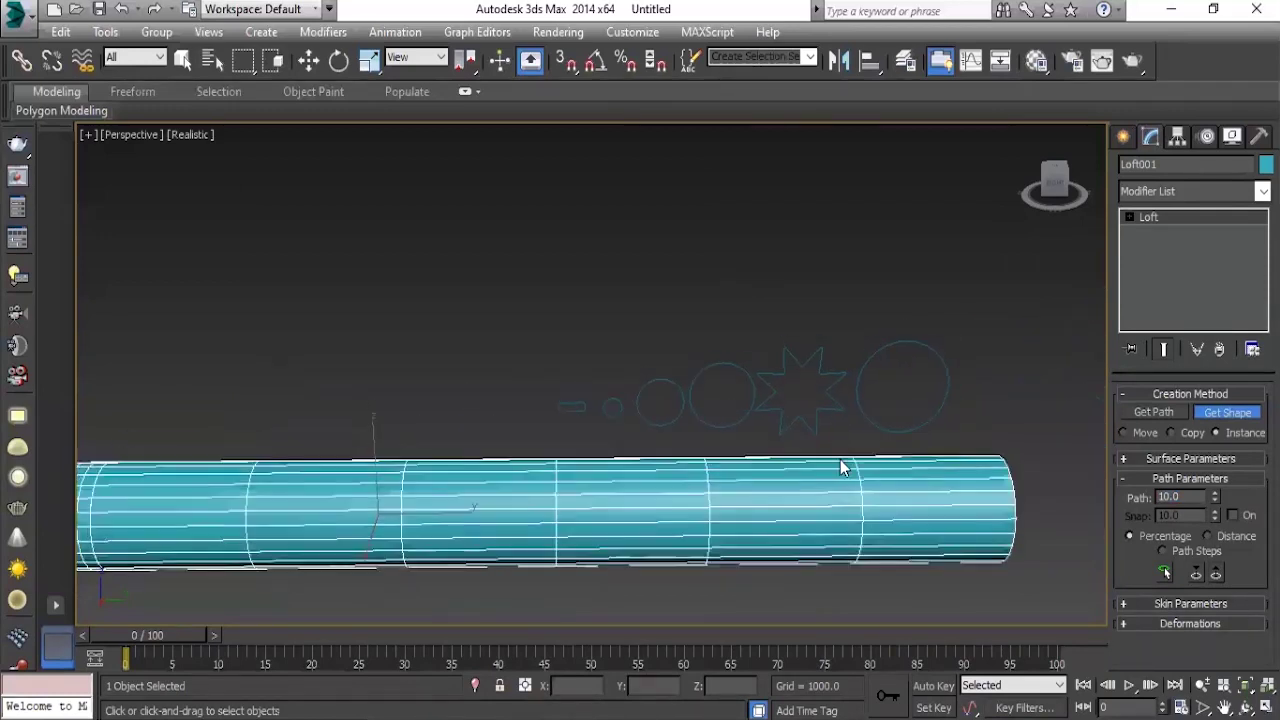
pyautogui.click(782, 378)
pyautogui.scroll(2, 579, 530)
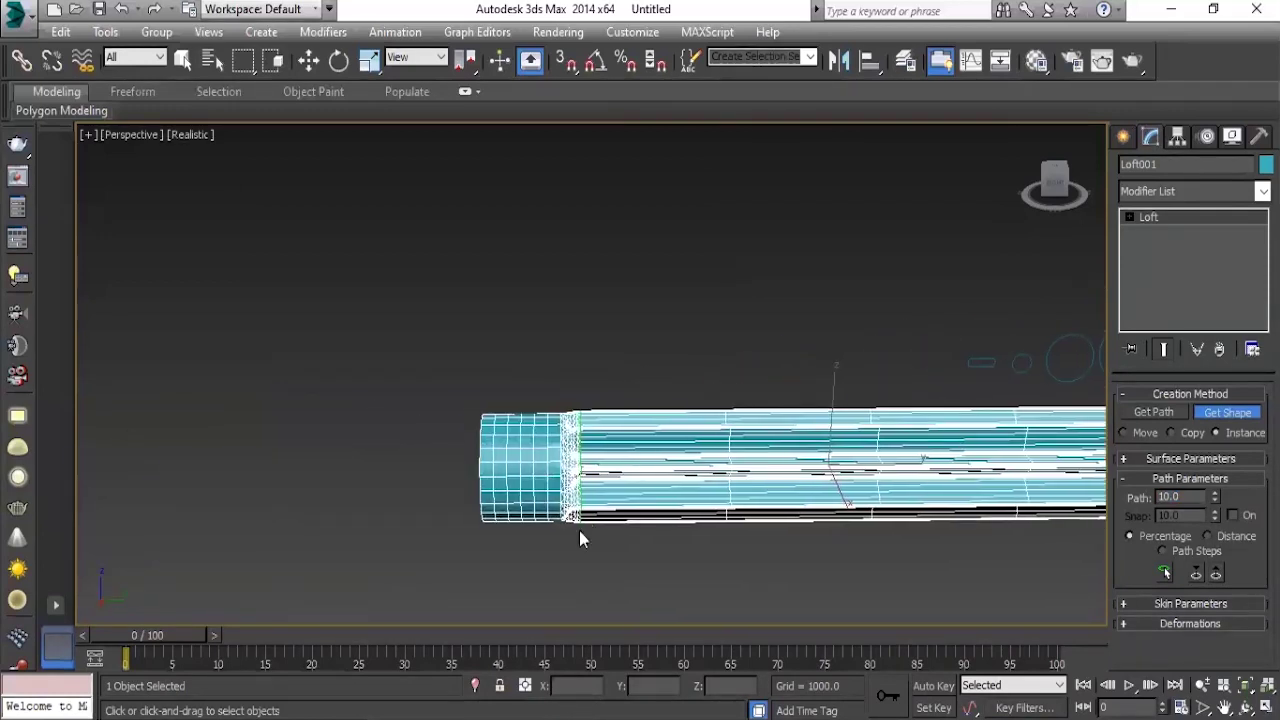
pyautogui.scroll(3, 560, 530)
# Inspect the transition from the round collar to the fluted body up close.
pyautogui.moveTo(548, 530); pyautogui.dragTo(536, 540, button='middle')
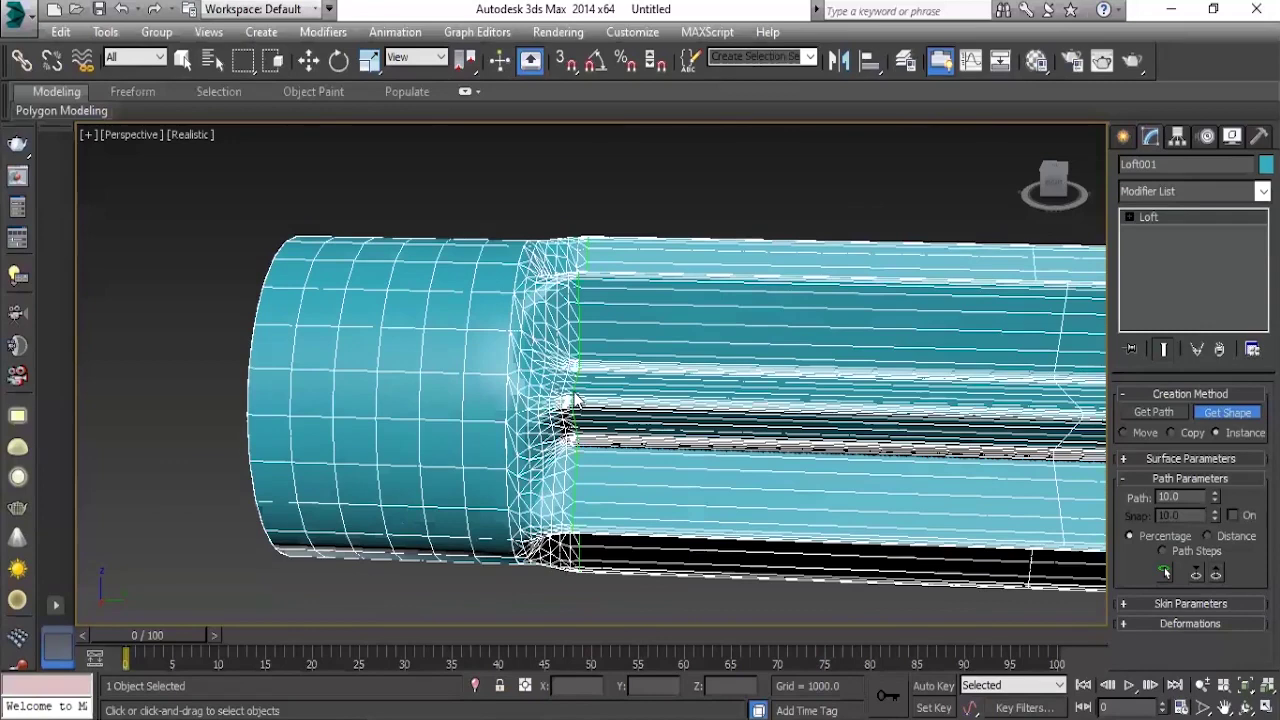
pyautogui.moveTo(575, 480)
pyautogui.mouseDown(button='middle')
pyautogui.moveTo(557, 500)
pyautogui.moveTo(491, 520)
pyautogui.mouseUp(button='middle')
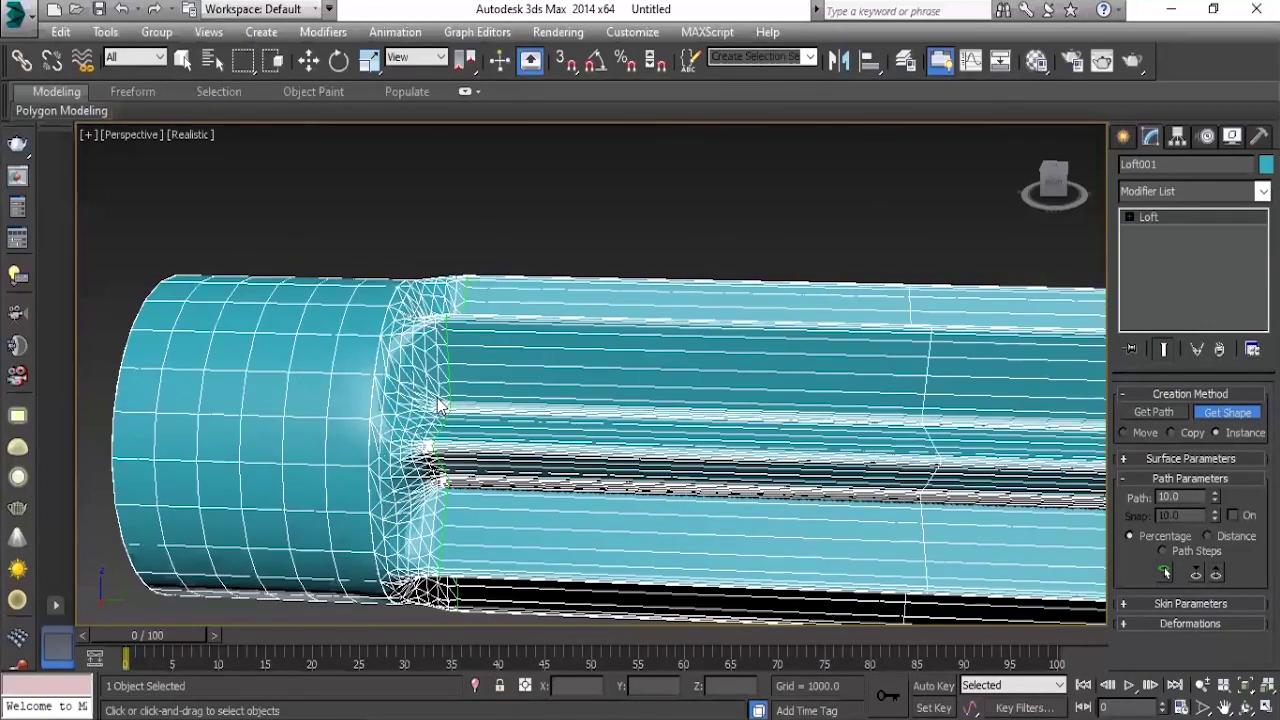
pyautogui.scroll(-3, 490, 475)
pyautogui.scroll(3, 490, 475)
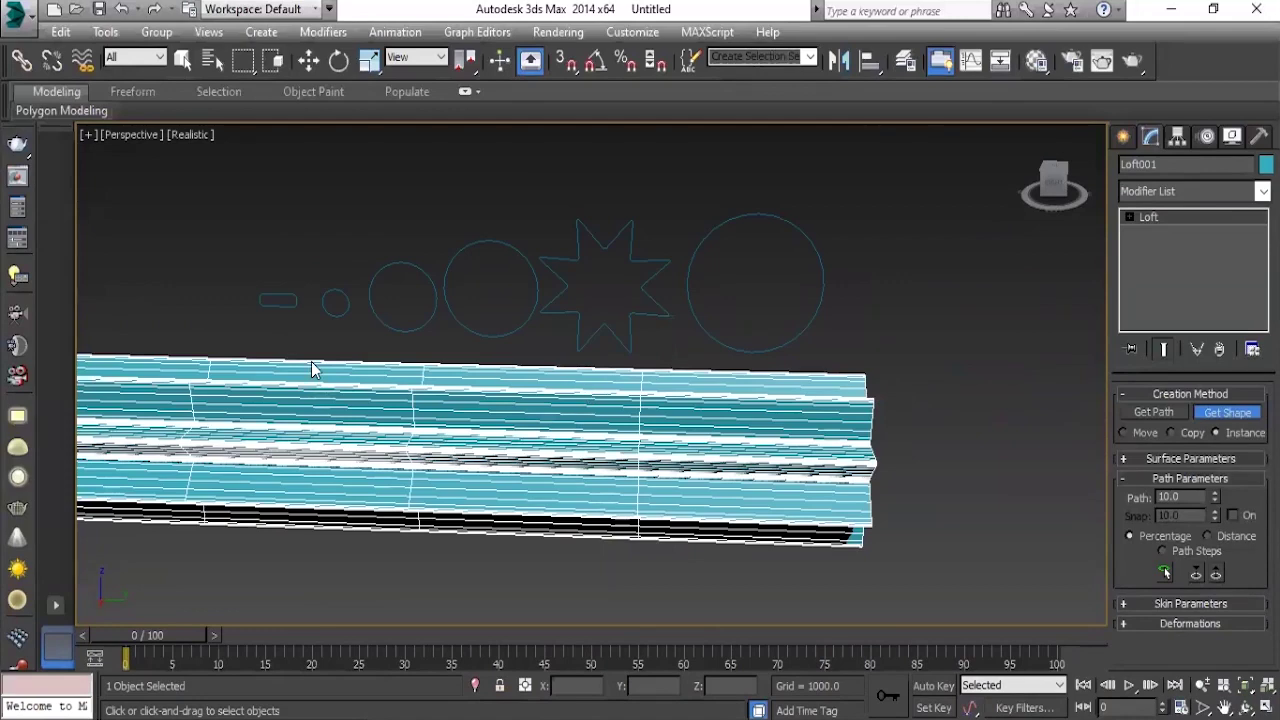
pyautogui.moveTo(197, 380); pyautogui.dragTo(512, 348, button='middle')
pyautogui.scroll(4, 512, 348)
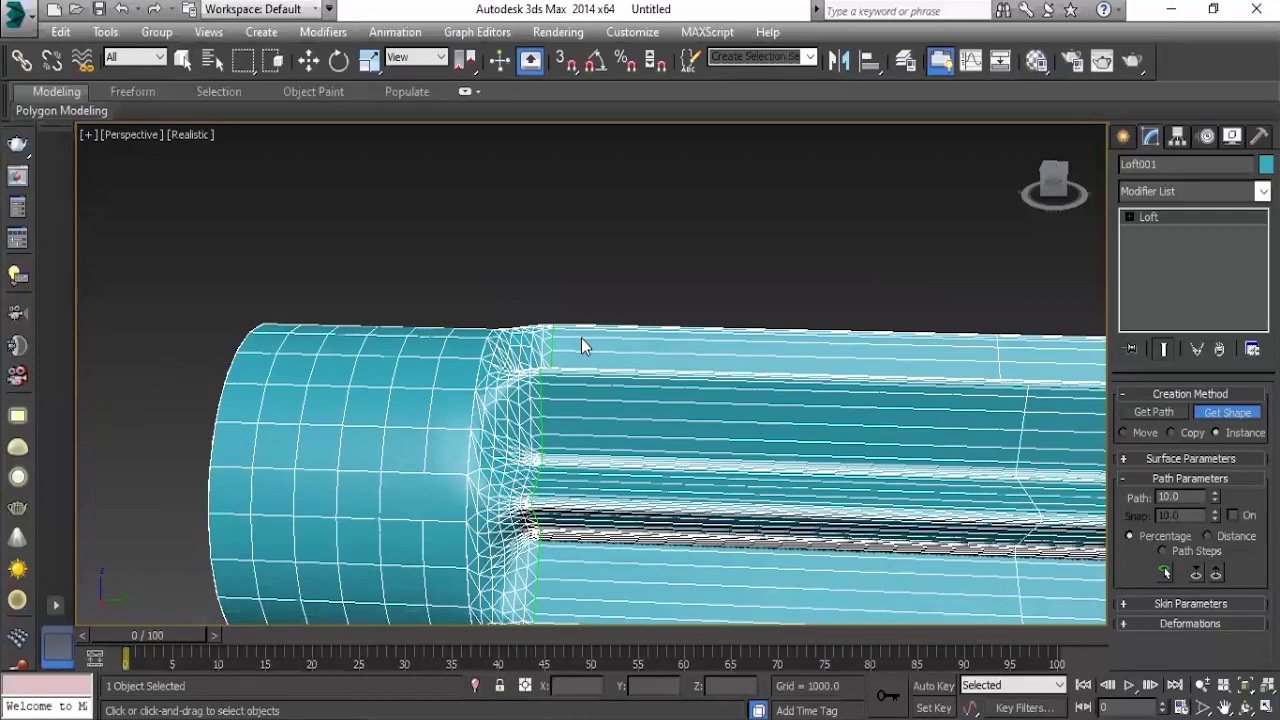
pyautogui.scroll(-3, 581, 342)
pyautogui.scroll(-1, 586, 337)
pyautogui.moveTo(580, 374)
pyautogui.keyDown('alt'); pyautogui.mouseDown(button='middle')
pyautogui.moveTo(650, 409)
pyautogui.moveTo(646, 388)
pyautogui.mouseUp(button='middle'); pyautogui.keyUp('alt')
pyautogui.scroll(2, 640, 395)
pyautogui.scroll(2, 625, 415)
pyautogui.scroll(2, 620, 413)
pyautogui.scroll(2, 617, 414)
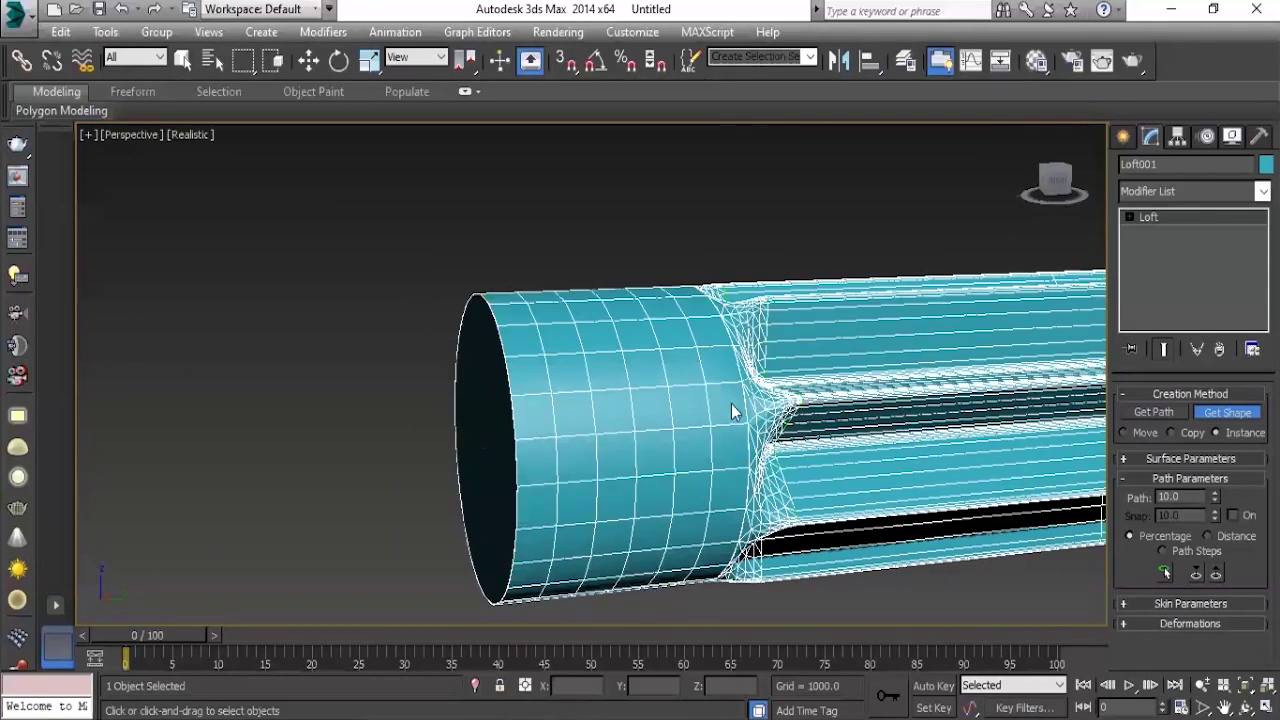
pyautogui.moveTo(723, 405)
pyautogui.keyDown('alt'); pyautogui.mouseDown(button='middle')
pyautogui.moveTo(500, 449)
pyautogui.moveTo(555, 400)
pyautogui.mouseUp(button='middle'); pyautogui.keyUp('alt')
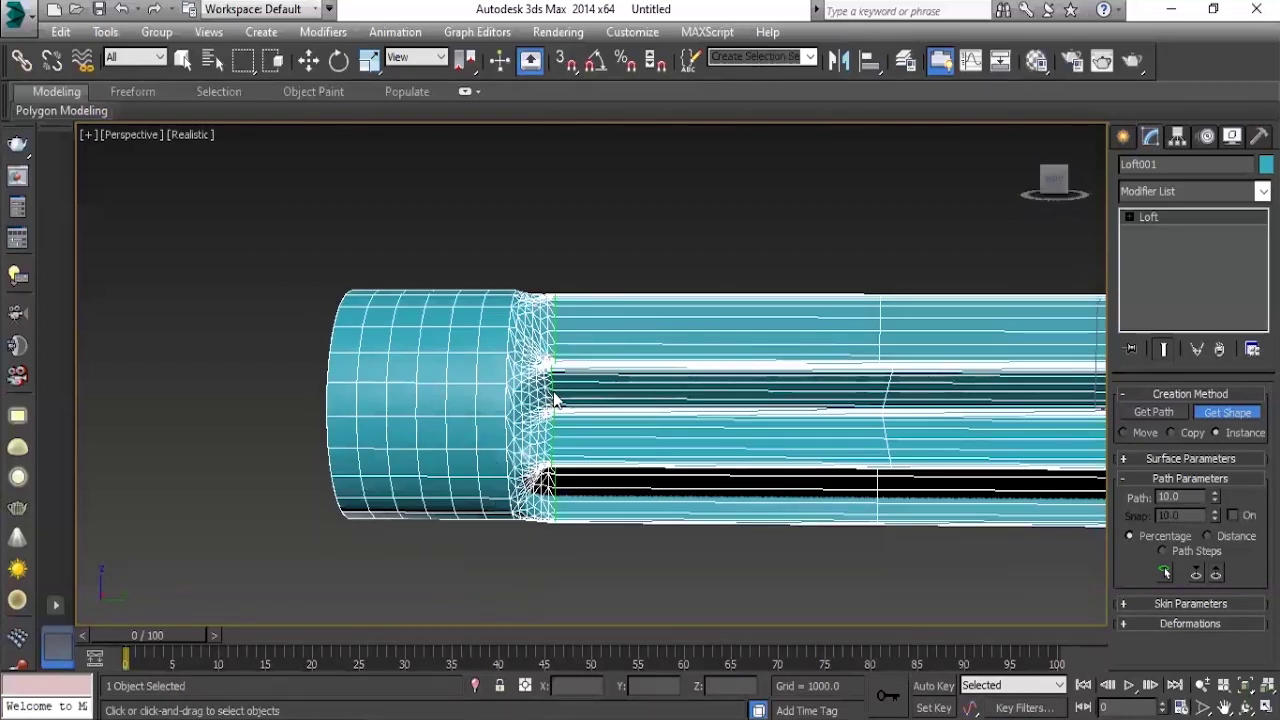
# Orbit and pan to view the fluted tube alongside the profile shapes.
pyautogui.scroll(-5, 555, 400)
pyautogui.moveTo(571, 394)
pyautogui.keyDown('alt'); pyautogui.mouseDown(button='middle')
pyautogui.moveTo(506, 449)
pyautogui.moveTo(530, 452)
pyautogui.moveTo(486, 423)
pyautogui.moveTo(434, 420)
pyautogui.moveTo(457, 417)
pyautogui.moveTo(213, 415)
pyautogui.mouseUp(button='middle'); pyautogui.keyUp('alt')
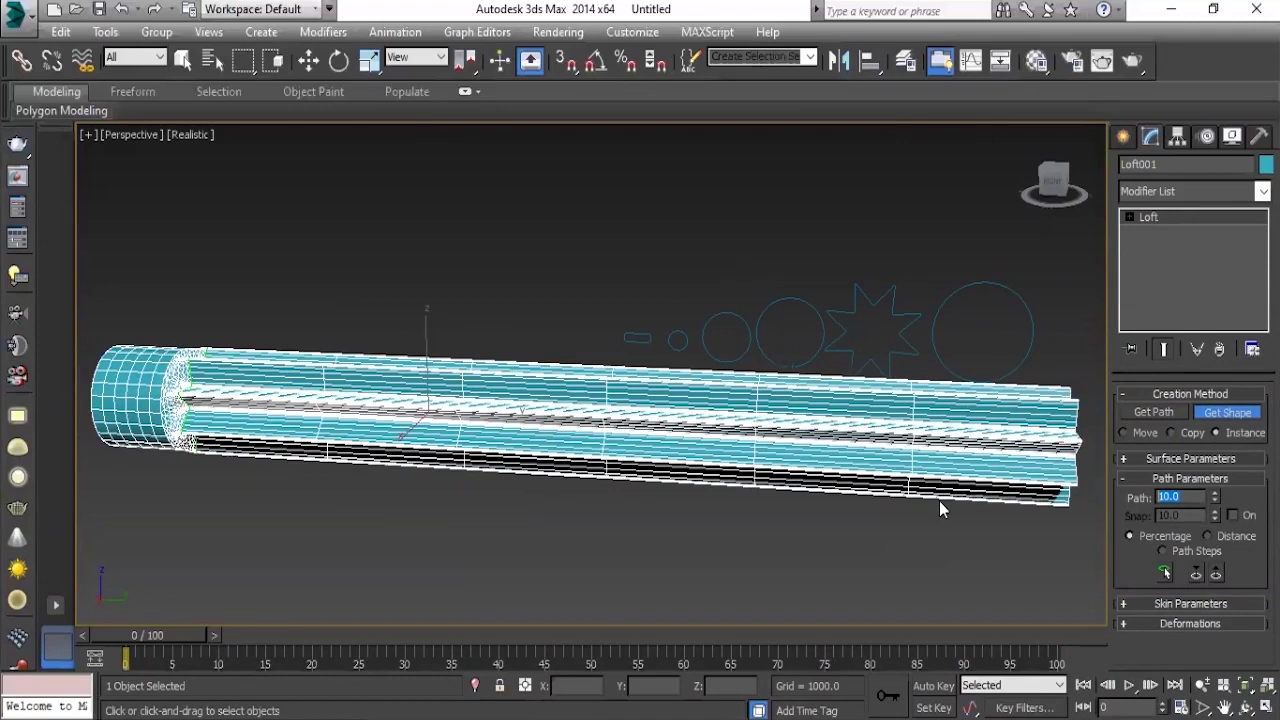
pyautogui.scroll(3, 939, 501)
pyautogui.scroll(-3, 452, 449)
pyautogui.scroll(1, 452, 449)
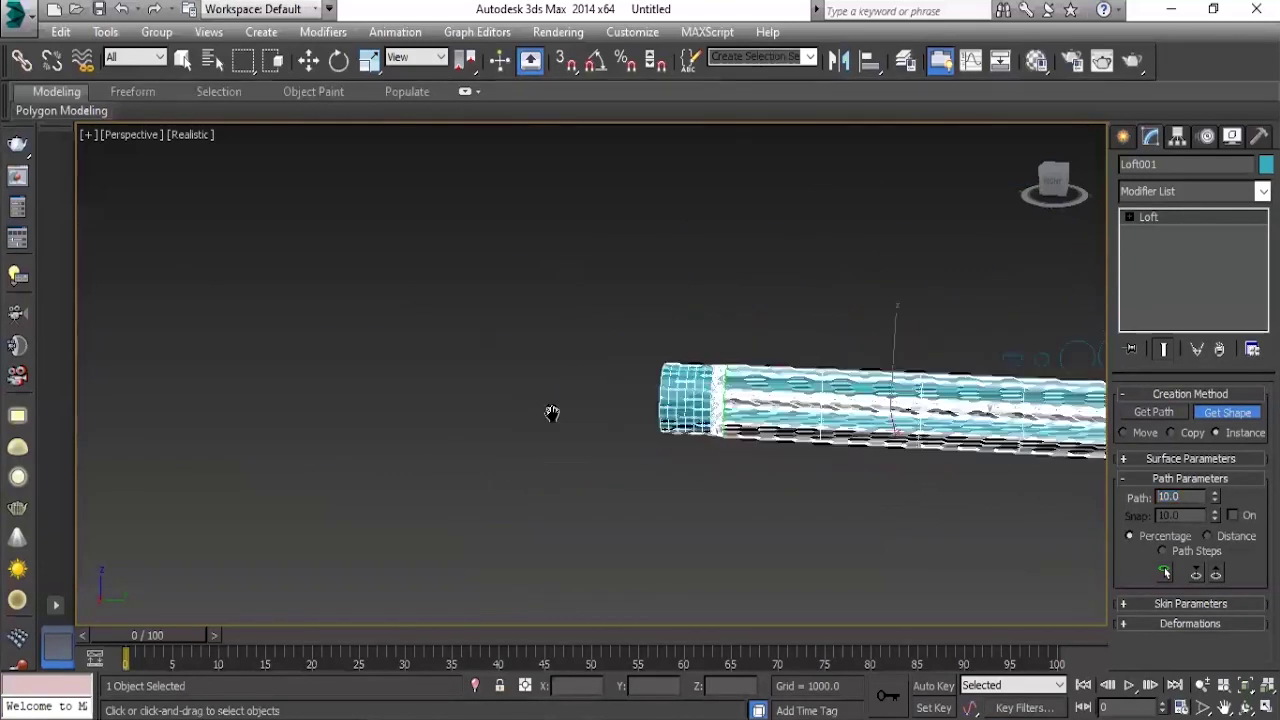
pyautogui.scroll(-2, 552, 414)
pyautogui.keyDown('alt'); pyautogui.moveTo(439, 437); pyautogui.dragTo(466, 432, button='middle'); pyautogui.keyUp('alt')
pyautogui.scroll(2, 466, 432)
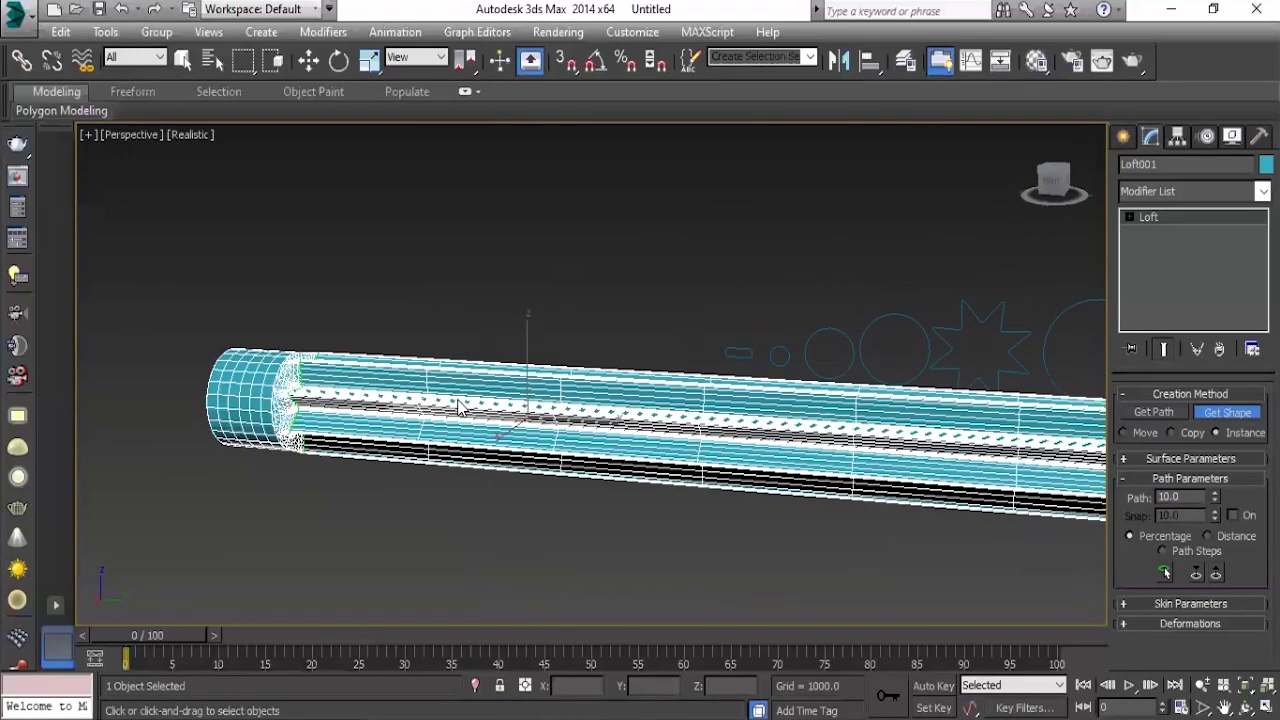
pyautogui.moveTo(452, 402)
pyautogui.mouseDown(button='middle')
pyautogui.moveTo(414, 414)
pyautogui.moveTo(485, 418)
pyautogui.mouseUp(button='middle')
pyautogui.moveTo(776, 424)
pyautogui.mouseDown(button='middle')
pyautogui.moveTo(707, 402)
pyautogui.moveTo(635, 405)
pyautogui.moveTo(612, 440)
pyautogui.mouseUp(button='middle')
pyautogui.scroll(-3, 640, 405)
pyautogui.scroll(2, 608, 428)
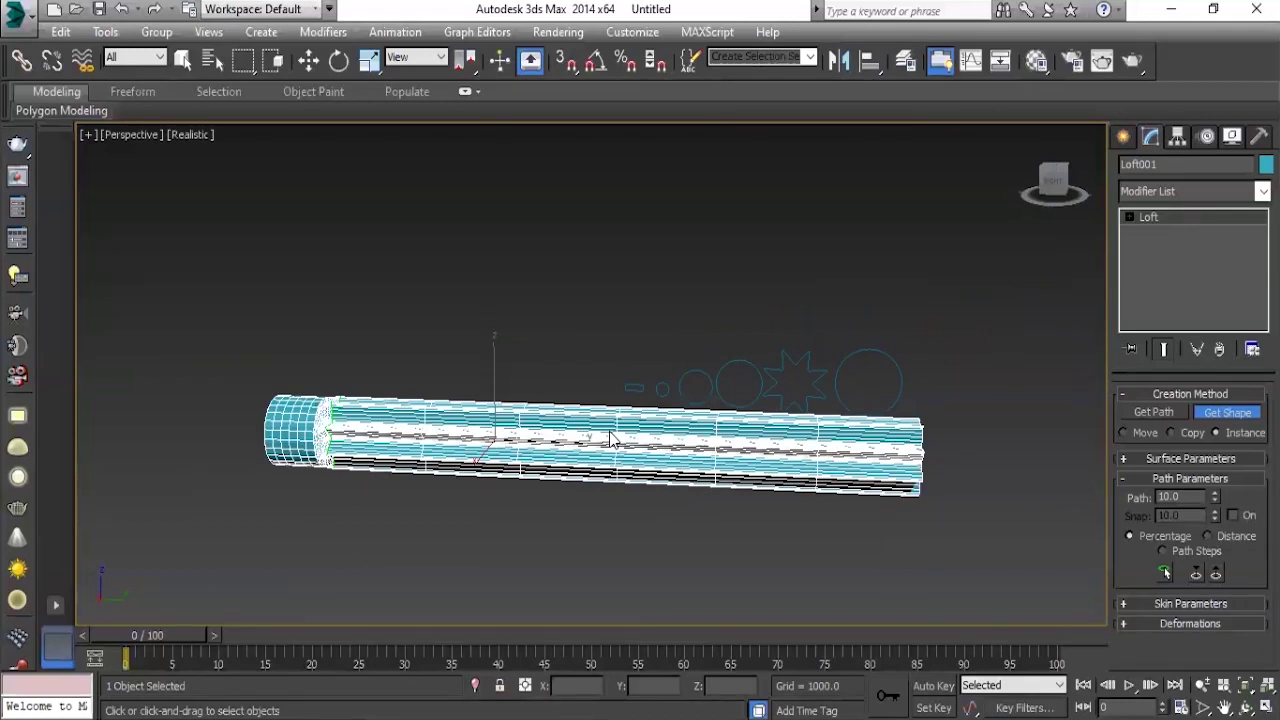
# Set the loft's Path position to 50 and pick the star shape there.
pyautogui.click(1187, 497)
pyautogui.write('5')
pyautogui.keyDown('alt'); pyautogui.moveTo(497, 468); pyautogui.dragTo(785, 443, button='middle'); pyautogui.keyUp('alt')
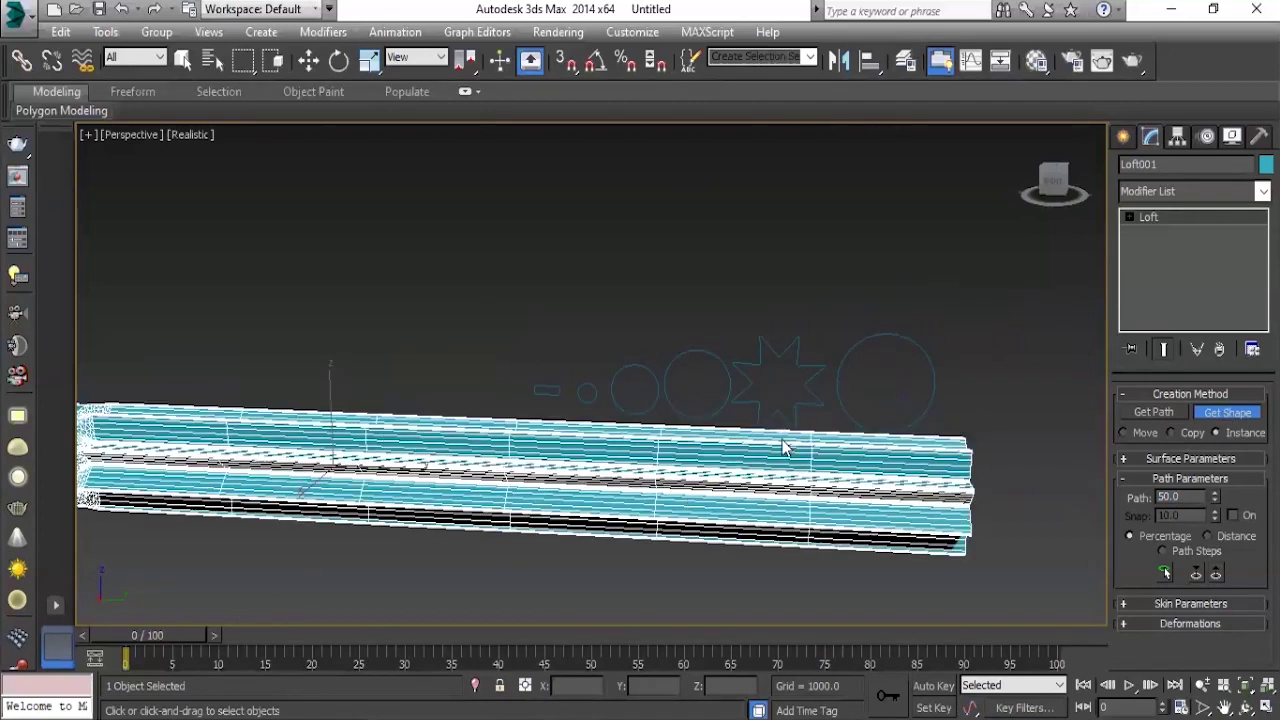
pyautogui.click(778, 356)
# Orbit and zoom along the tube to inspect the fluted body.
pyautogui.moveTo(296, 584)
pyautogui.keyDown('alt'); pyautogui.mouseDown(button='middle')
pyautogui.moveTo(517, 508)
pyautogui.moveTo(474, 486)
pyautogui.mouseUp(button='middle'); pyautogui.keyUp('alt')
pyautogui.scroll(3, 474, 486)
pyautogui.scroll(2, 490, 462)
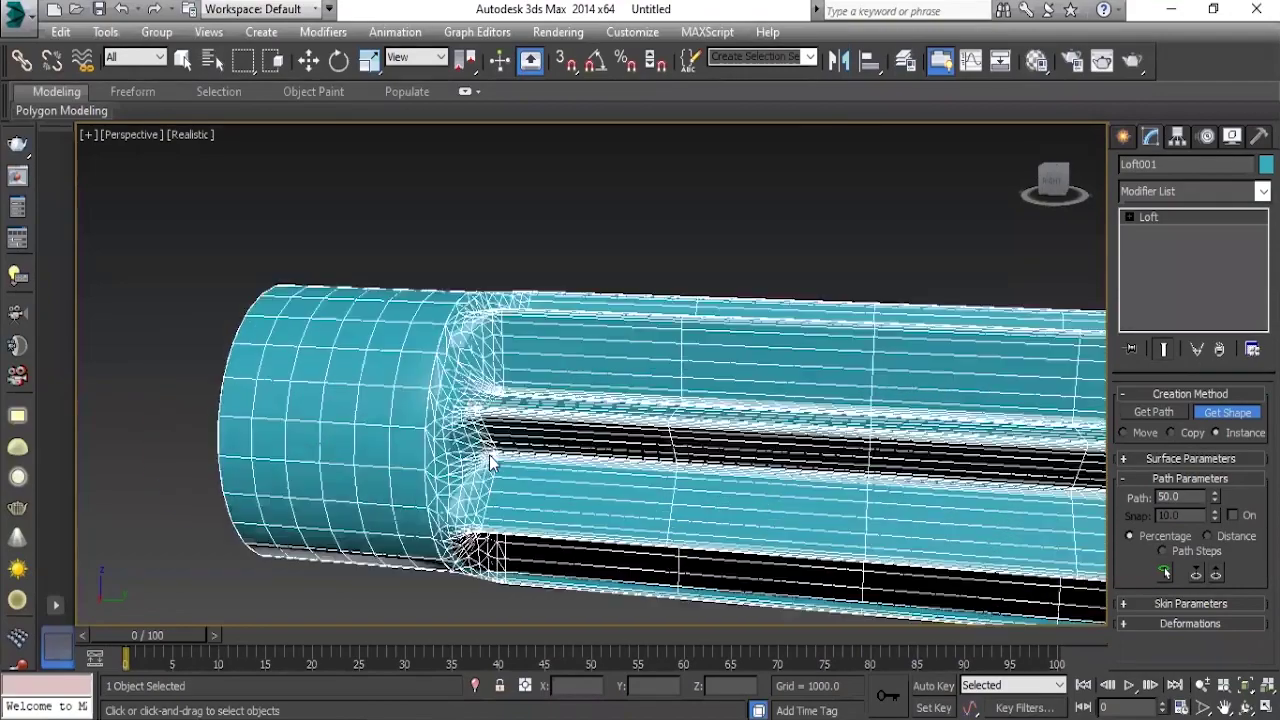
pyautogui.scroll(-3, 490, 462)
pyautogui.moveTo(837, 449)
pyautogui.keyDown('alt'); pyautogui.mouseDown(button='middle')
pyautogui.moveTo(451, 468)
pyautogui.moveTo(474, 460)
pyautogui.moveTo(530, 476)
pyautogui.moveTo(667, 445)
pyautogui.mouseUp(button='middle'); pyautogui.keyUp('alt')
pyautogui.scroll(-5, 538, 473)
pyautogui.scroll(2, 628, 453)
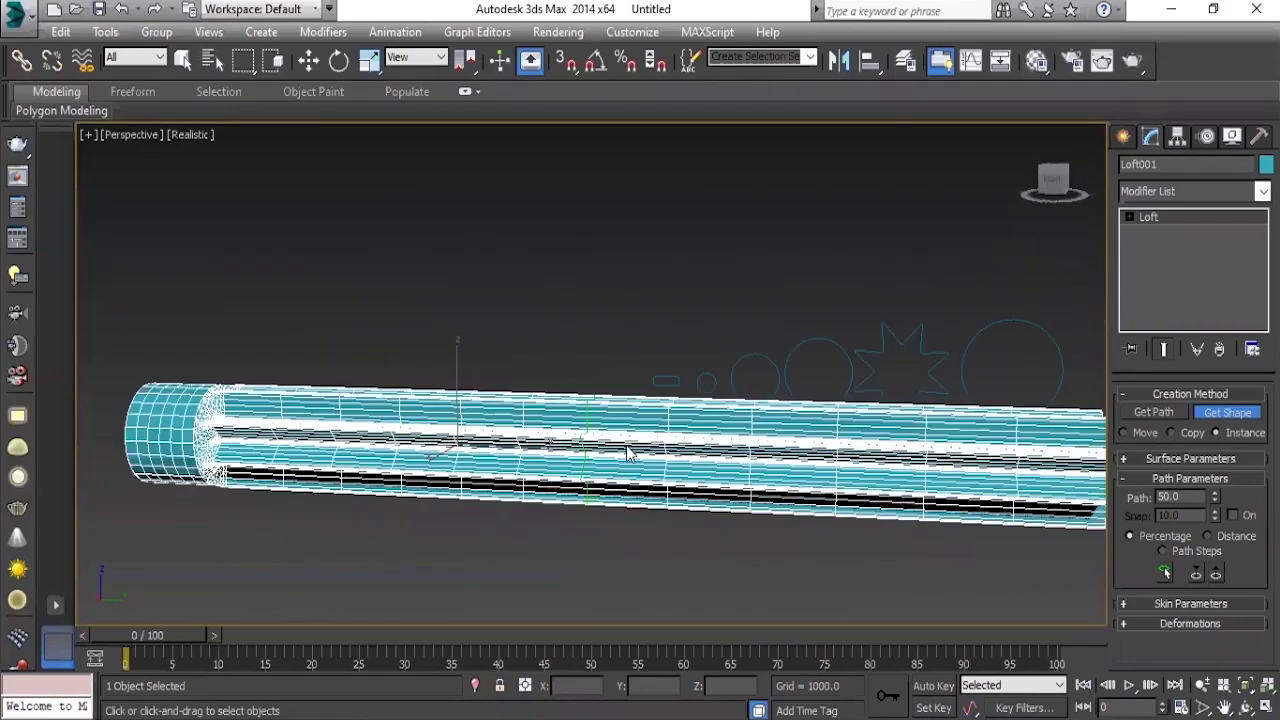
pyautogui.moveTo(767, 455); pyautogui.dragTo(667, 449, button='middle')
pyautogui.scroll(1, 439, 515)
pyautogui.scroll(2, 433, 477)
pyautogui.scroll(2, 455, 490)
# Show edged faces on the shaded tube and inspect its left end cap.
pyautogui.press('F4')
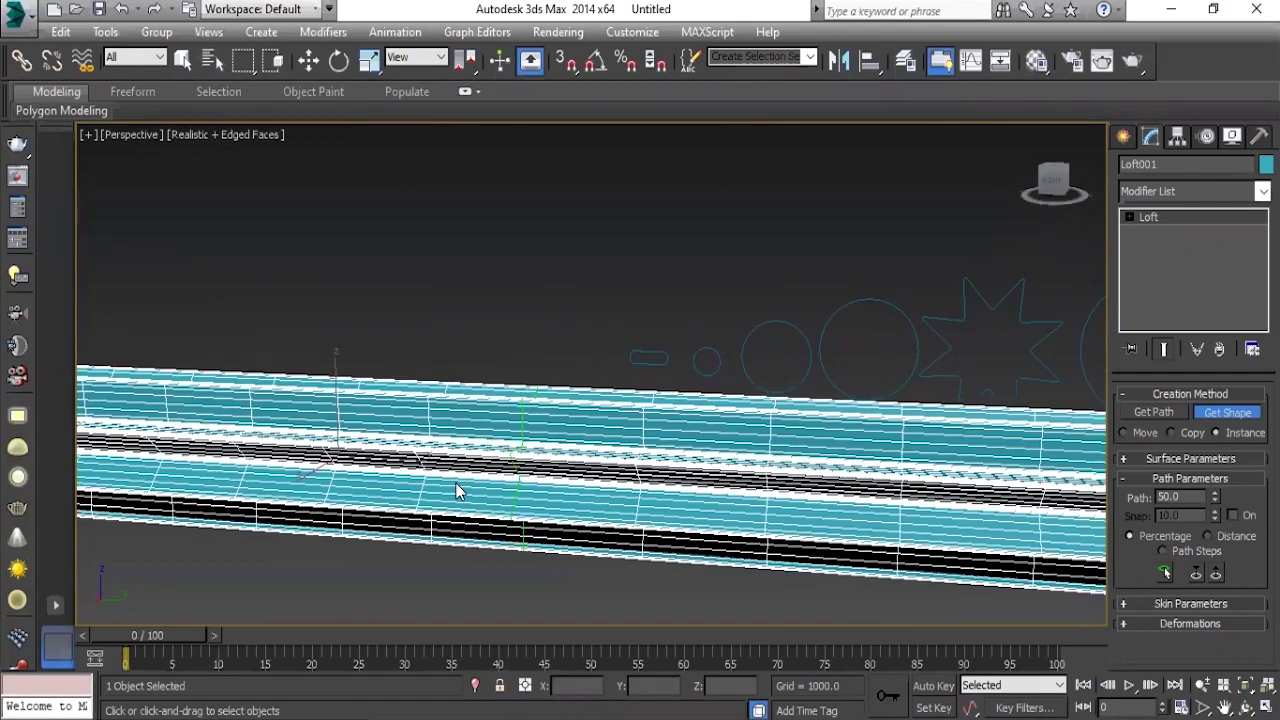
pyautogui.moveTo(456, 490)
pyautogui.keyDown('alt'); pyautogui.mouseDown(button='middle')
pyautogui.moveTo(583, 440)
pyautogui.moveTo(601, 481)
pyautogui.moveTo(533, 434)
pyautogui.mouseUp(button='middle'); pyautogui.keyUp('alt')
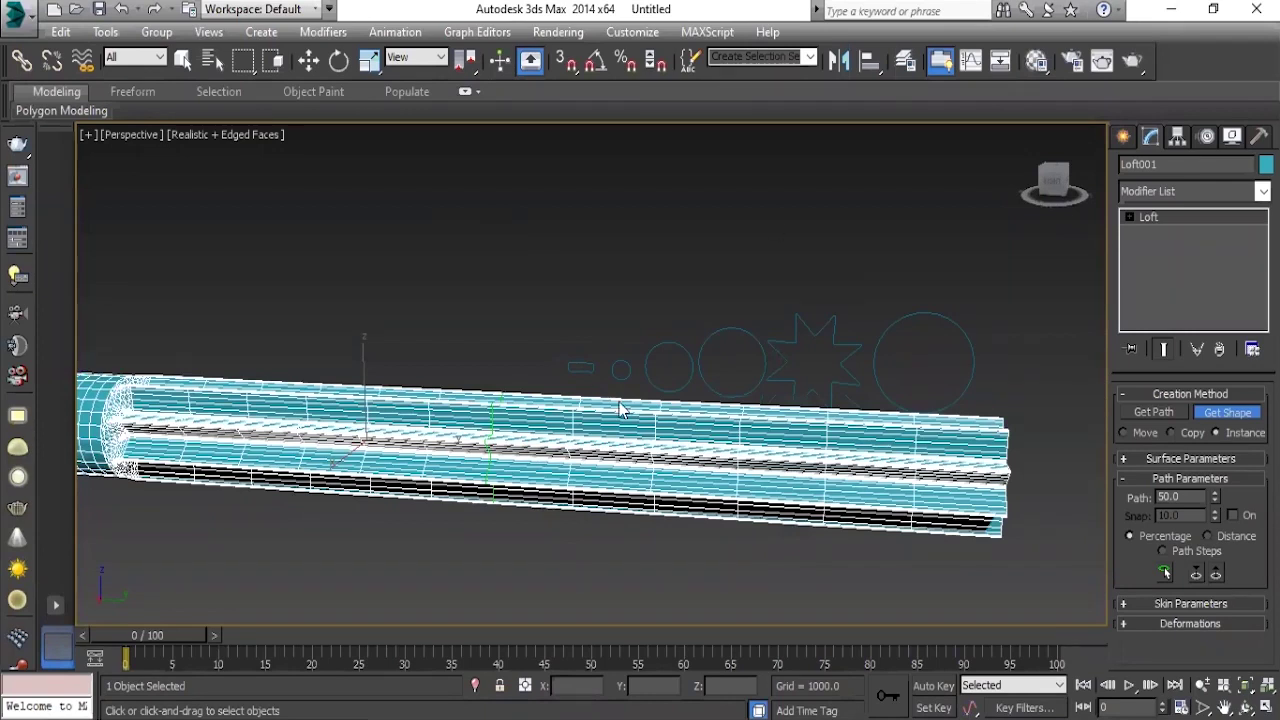
pyautogui.scroll(2, 620, 408)
pyautogui.scroll(1, 486, 437)
pyautogui.scroll(1, 457, 400)
pyautogui.scroll(1, 443, 408)
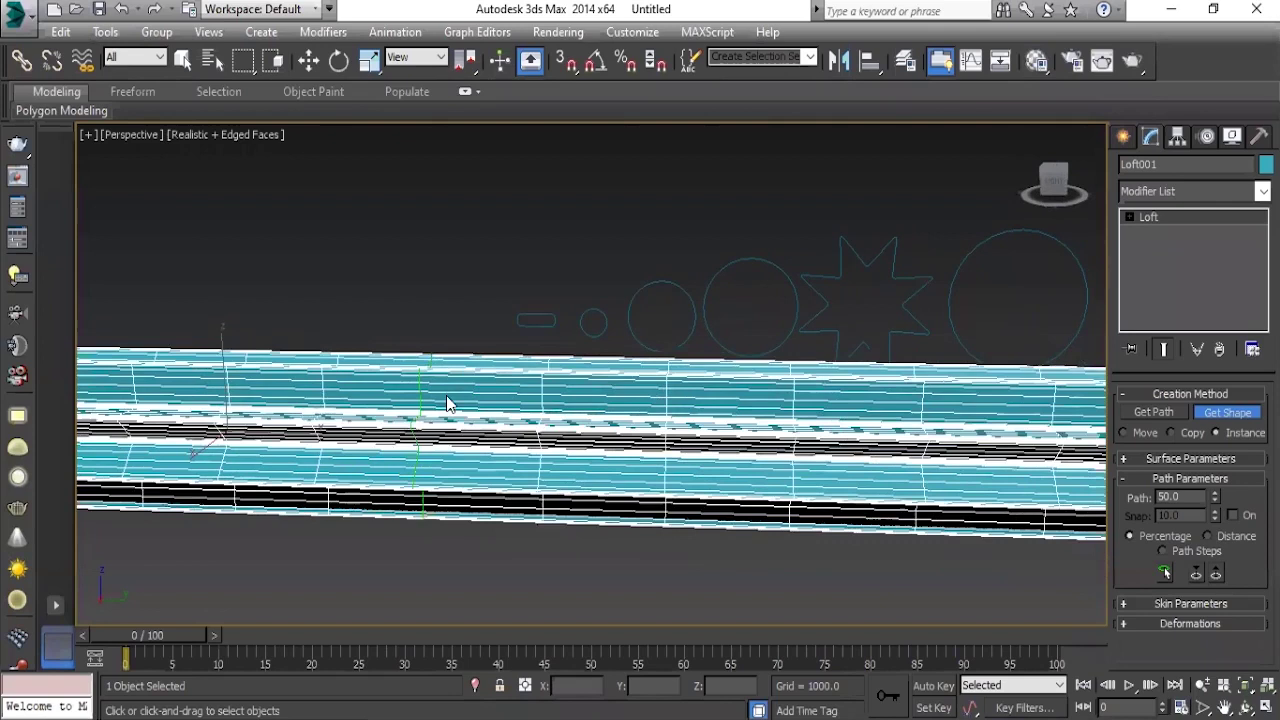
pyautogui.scroll(-1, 446, 398)
pyautogui.scroll(-2, 462, 420)
pyautogui.scroll(3, 486, 440)
pyautogui.scroll(-2, 486, 445)
pyautogui.scroll(2, 540, 468)
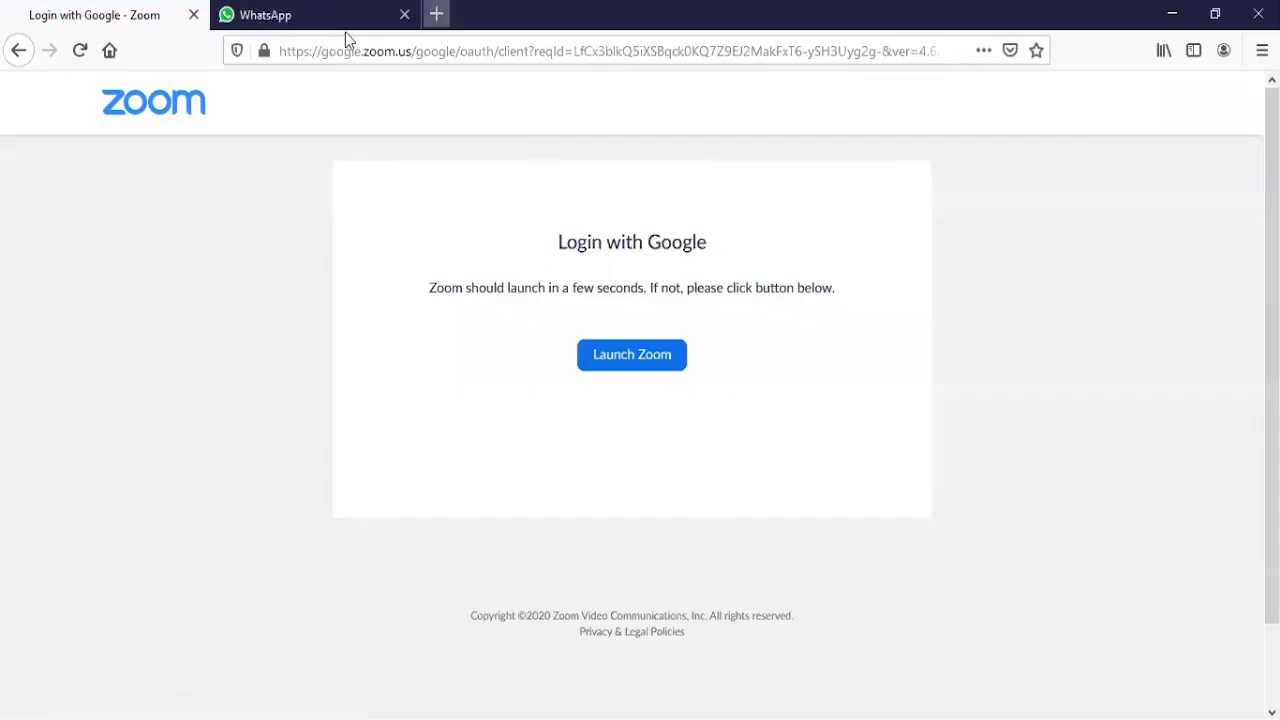
# Search Google for 'screw driver' in the web browser.
pyautogui.click(436, 14)
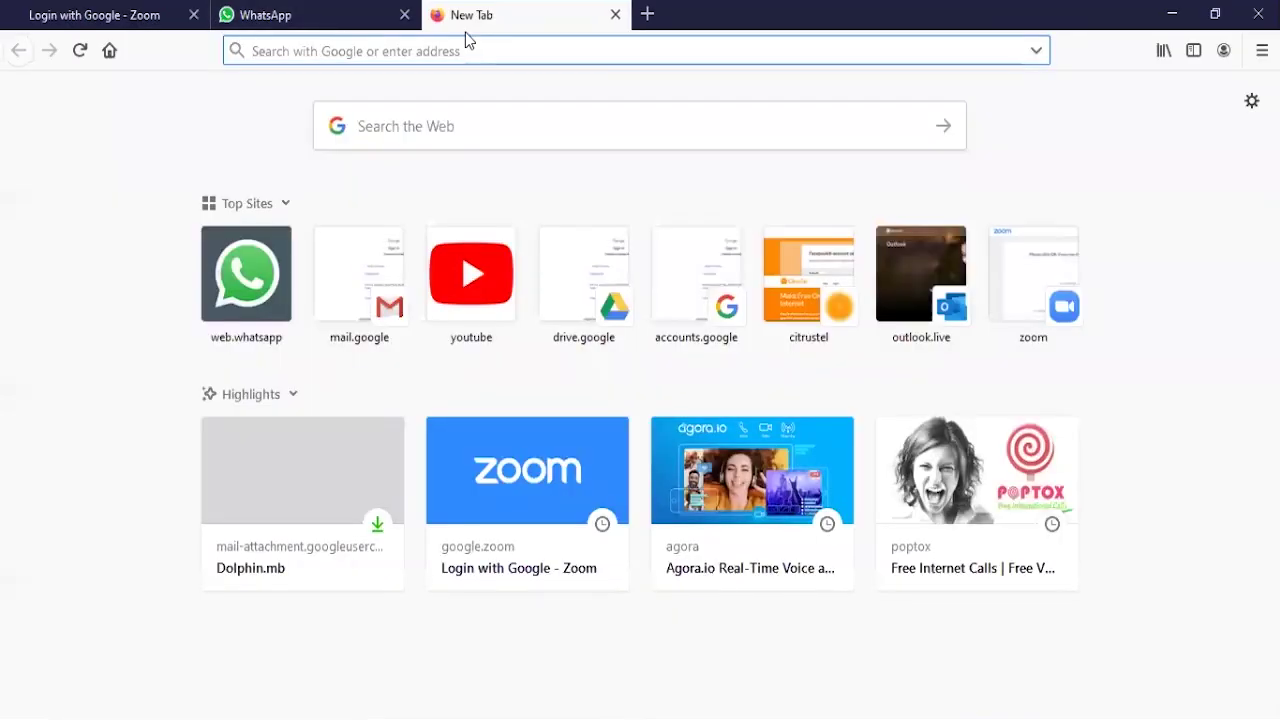
pyautogui.write('google.com')
pyautogui.press('Return')
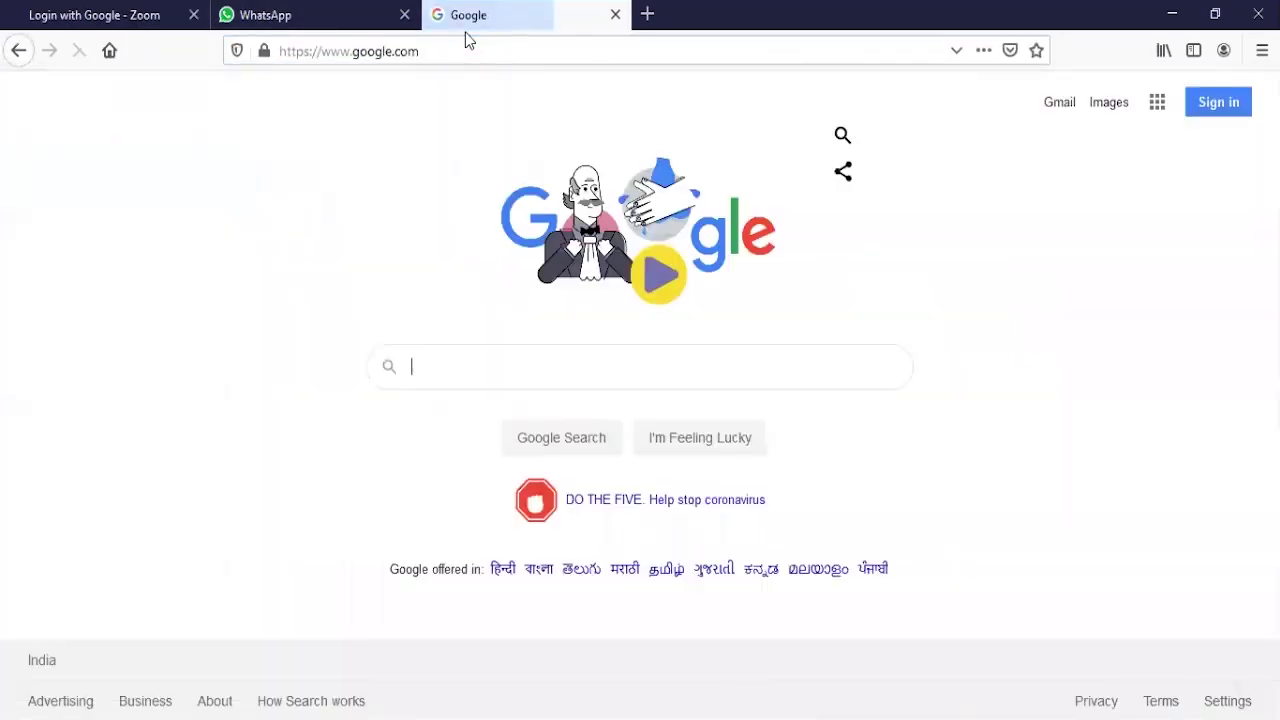
pyautogui.write('screw driv')
pyautogui.press('Down')
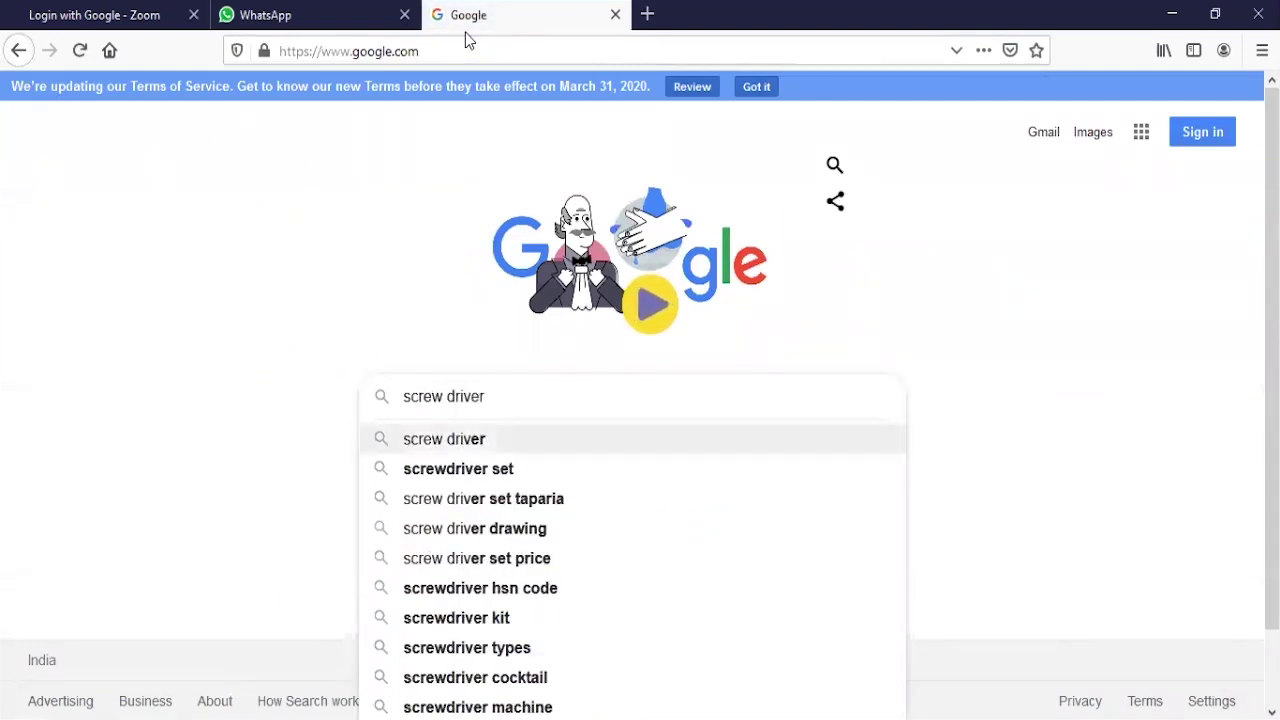
pyautogui.press('Return')
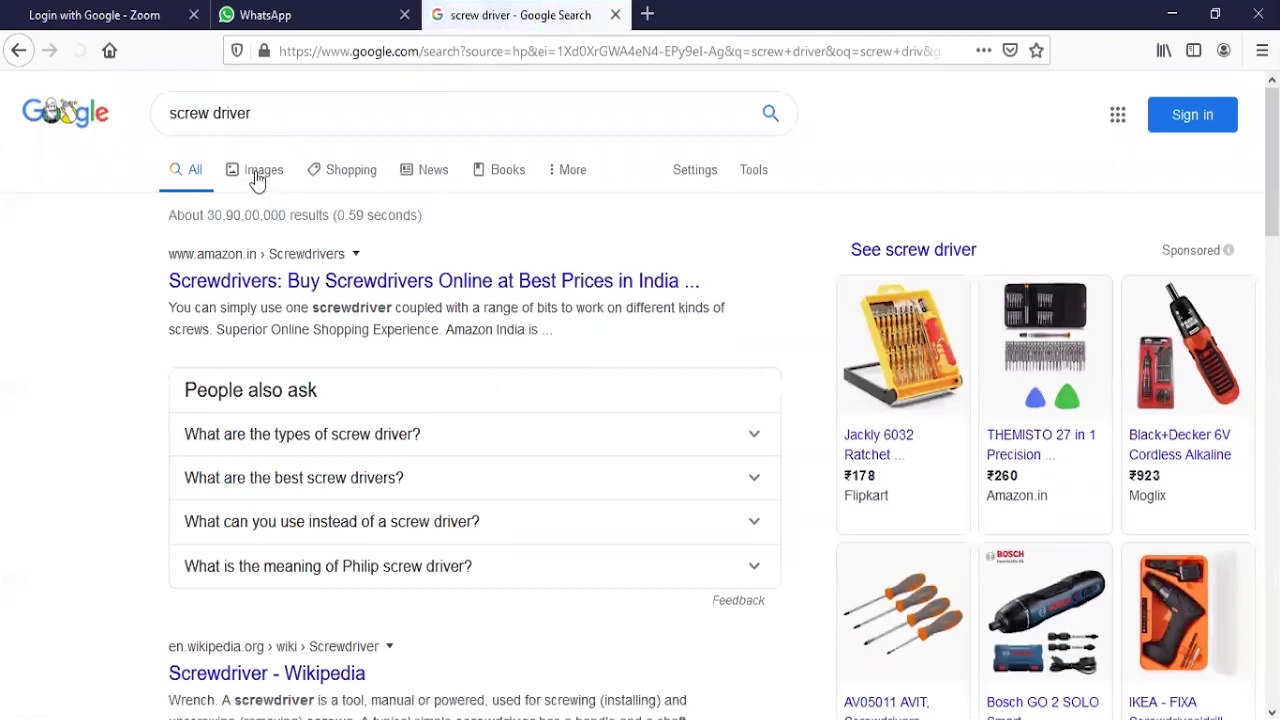
# Enlarge the green-and-silver flat-tip screwdriver image as reference, then minimize the browser.
pyautogui.click(252, 172)
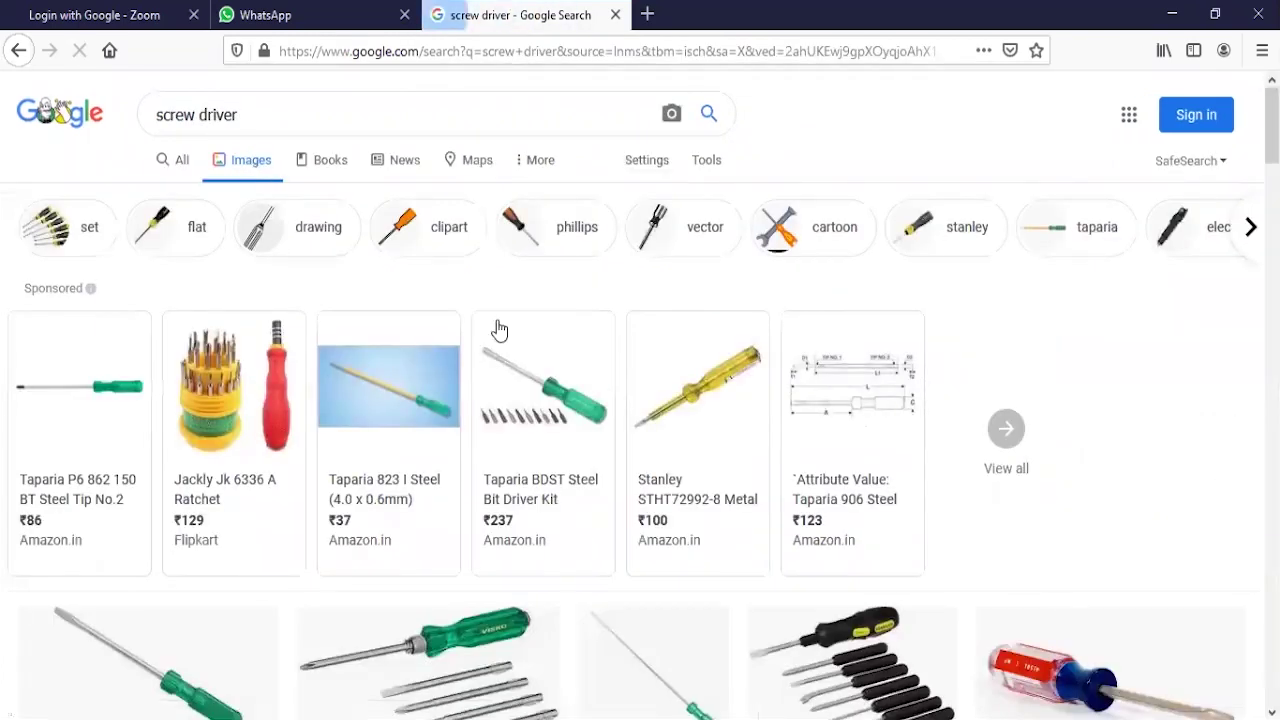
pyautogui.scroll(-3, 495, 330)
pyautogui.click(173, 510)
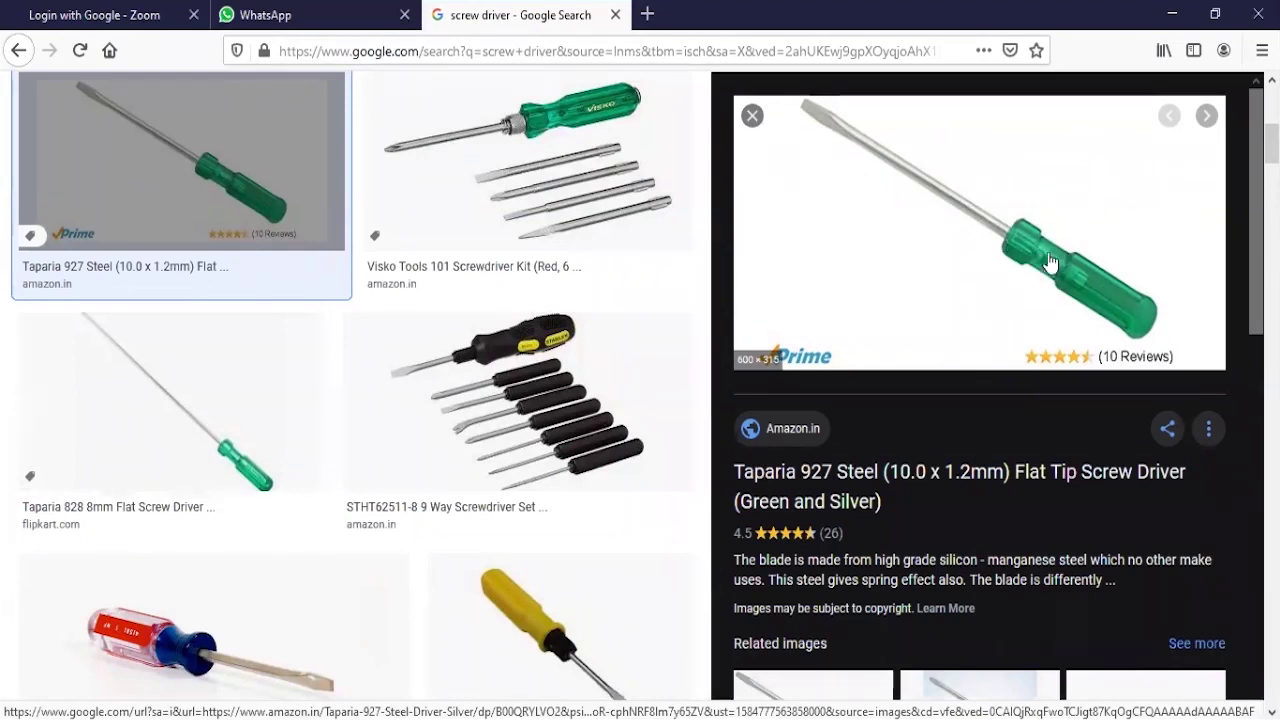
pyautogui.click(1171, 14)
# Return the loft's Path position to 40, then come back from the browser and orbit the tube.
pyautogui.scroll(3, 590, 405)
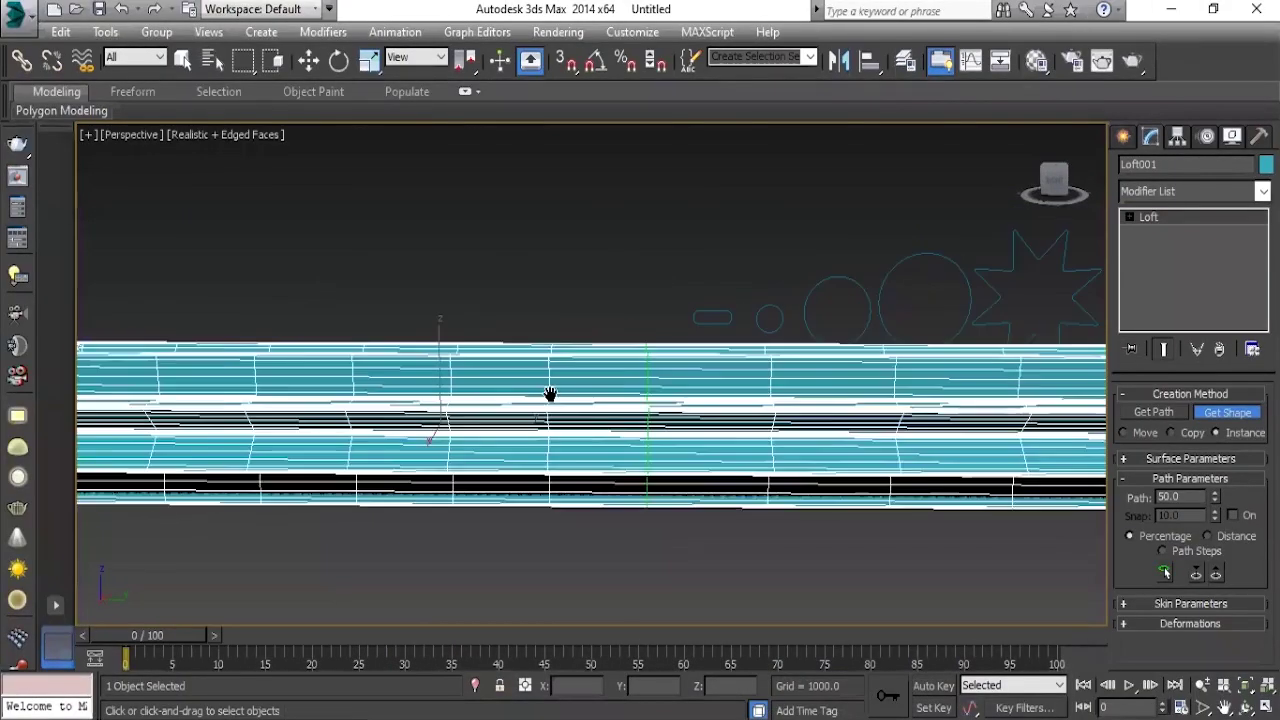
pyautogui.doubleClick(1185, 497)
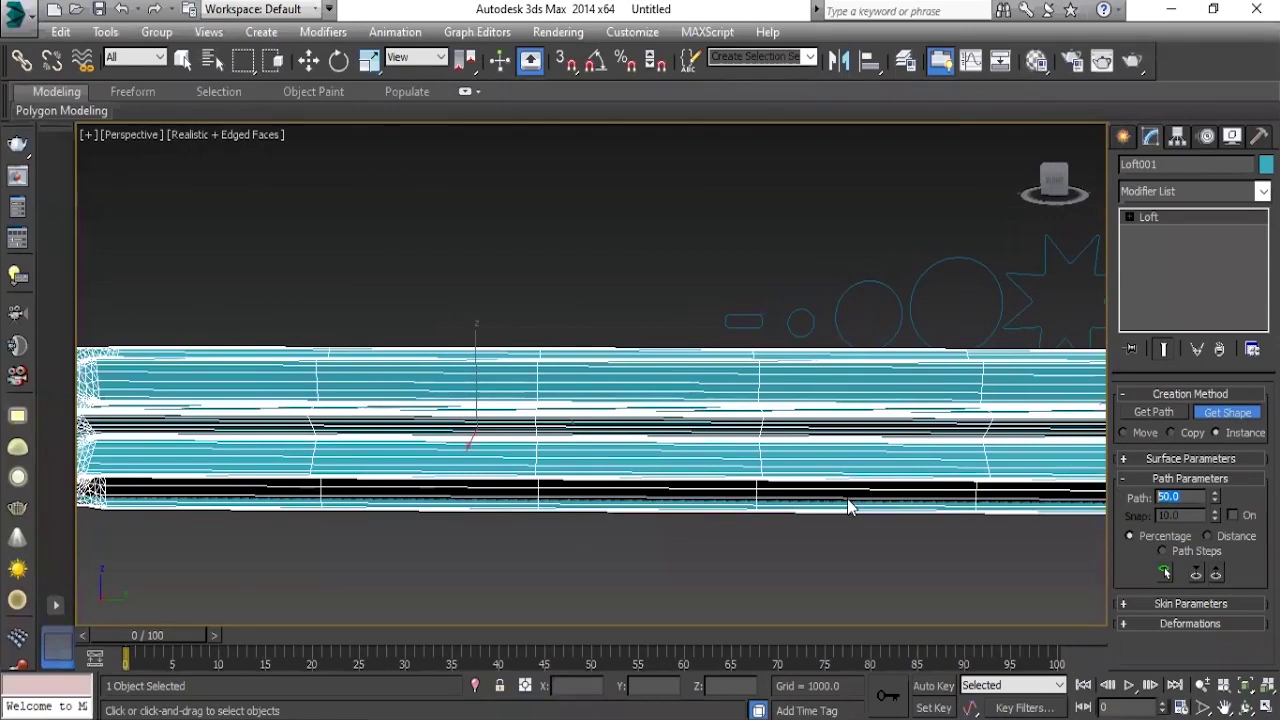
pyautogui.write('40')
pyautogui.press('Return')
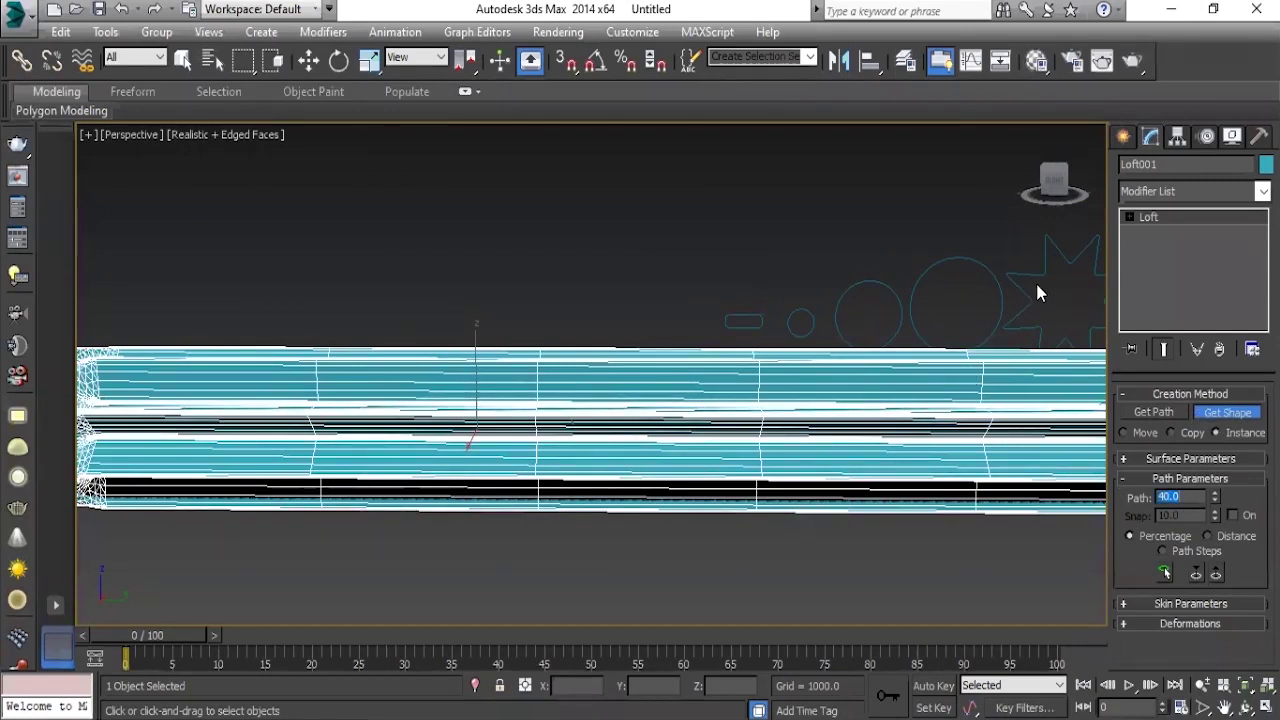
pyautogui.moveTo(1035, 272)
pyautogui.keyDown('alt'); pyautogui.mouseDown(button='middle')
pyautogui.moveTo(520, 417)
pyautogui.moveTo(614, 380)
pyautogui.moveTo(561, 441)
pyautogui.moveTo(623, 451)
pyautogui.moveTo(614, 437)
pyautogui.mouseUp(button='middle'); pyautogui.keyUp('alt')
pyautogui.scroll(2, 651, 443)
pyautogui.scroll(3, 614, 451)
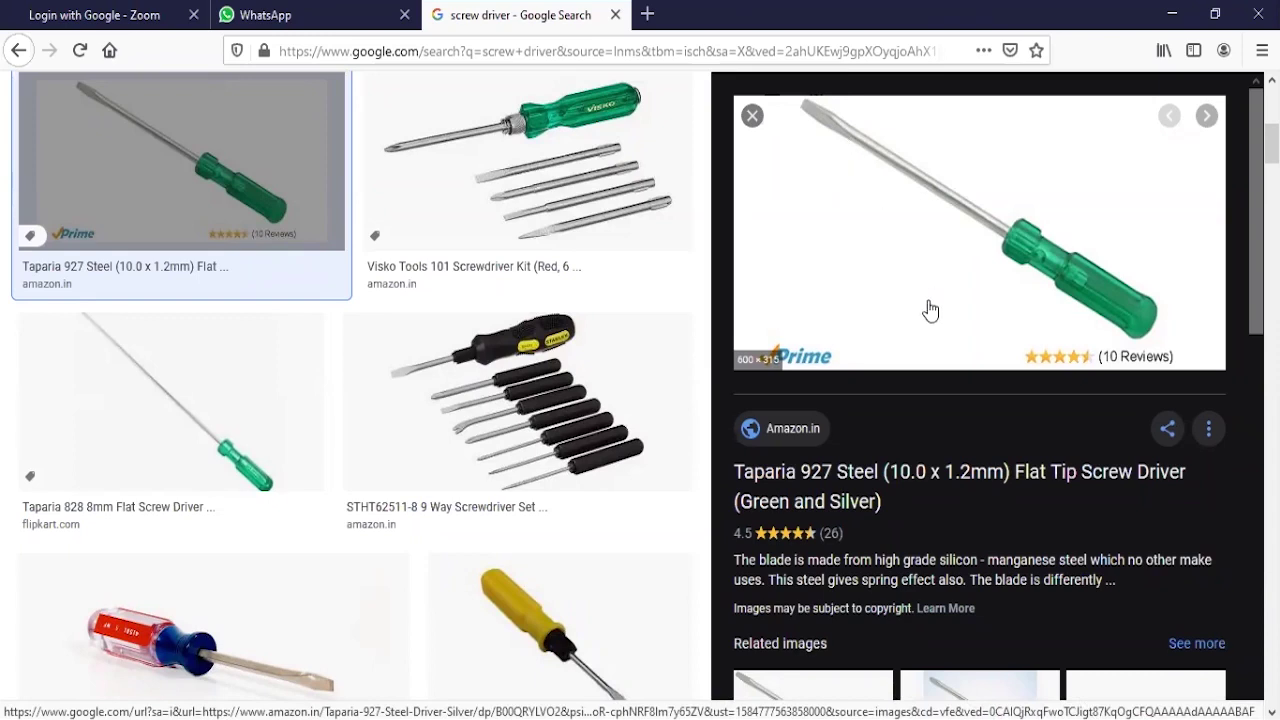
pyautogui.click(1172, 15)
pyautogui.moveTo(371, 518)
pyautogui.keyDown('alt'); pyautogui.mouseDown(button='middle')
pyautogui.moveTo(583, 437)
pyautogui.moveTo(711, 357)
pyautogui.mouseUp(button='middle'); pyautogui.keyUp('alt')
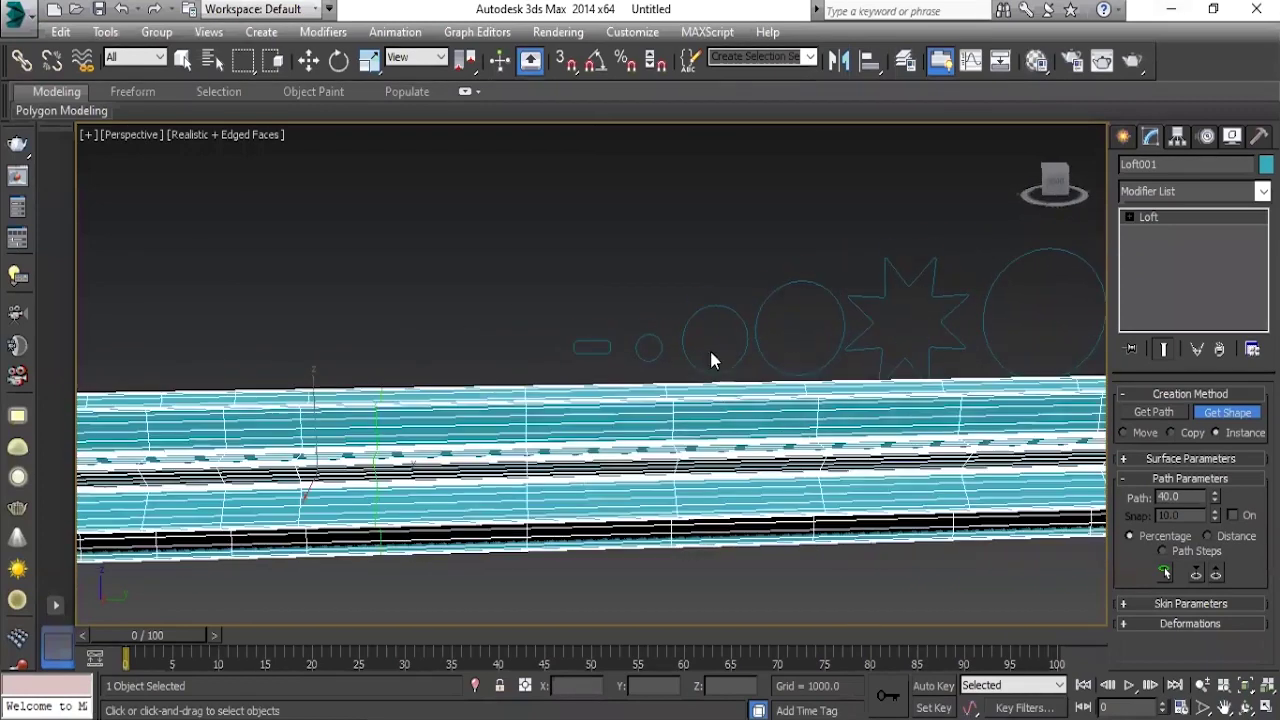
# At Path 42, pick the medium circle as the loft shape and pan to inspect the narrowing.
pyautogui.keyDown('alt'); pyautogui.moveTo(549, 449); pyautogui.dragTo(529, 449, button='middle'); pyautogui.keyUp('alt')
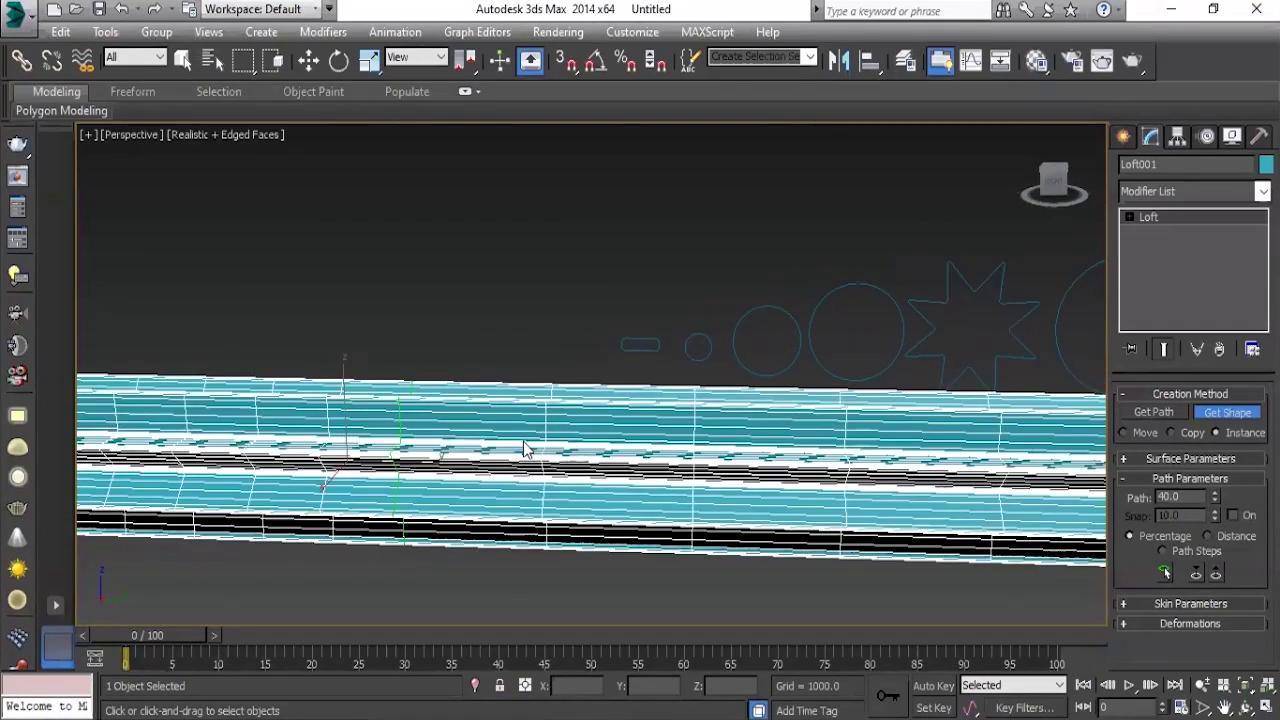
pyautogui.doubleClick(1178, 497)
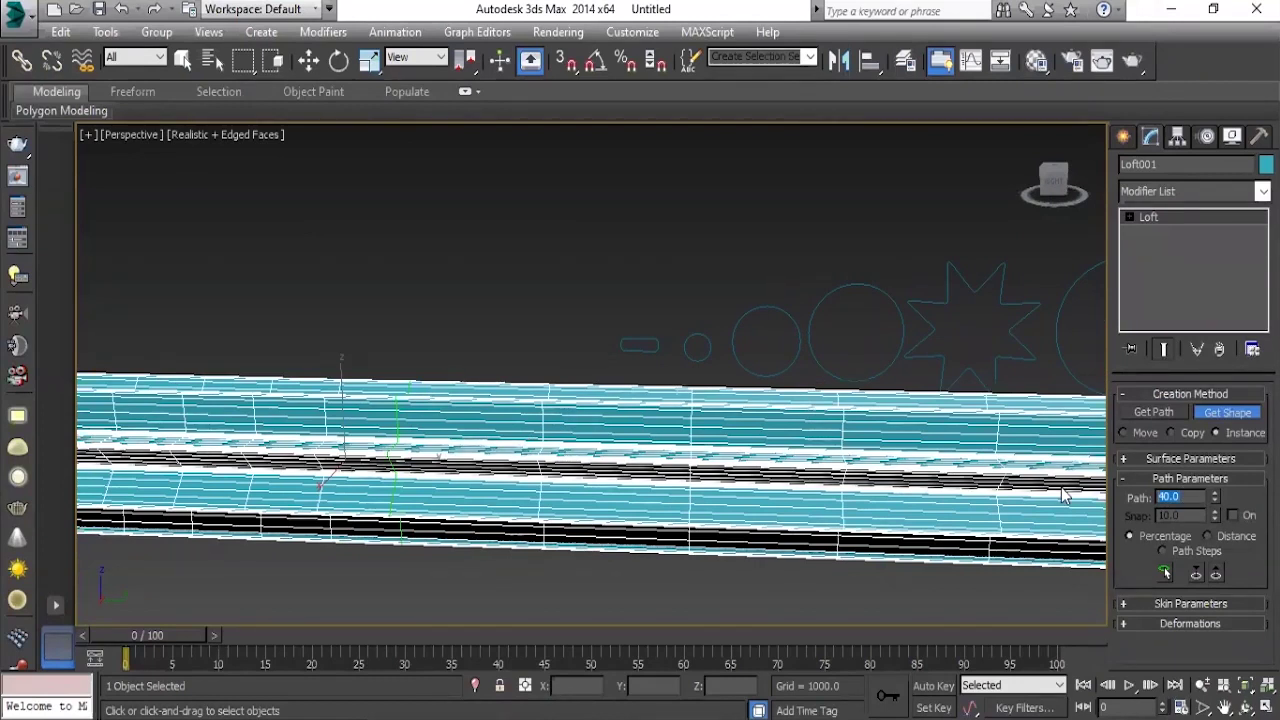
pyautogui.write('42')
pyautogui.press('Return')
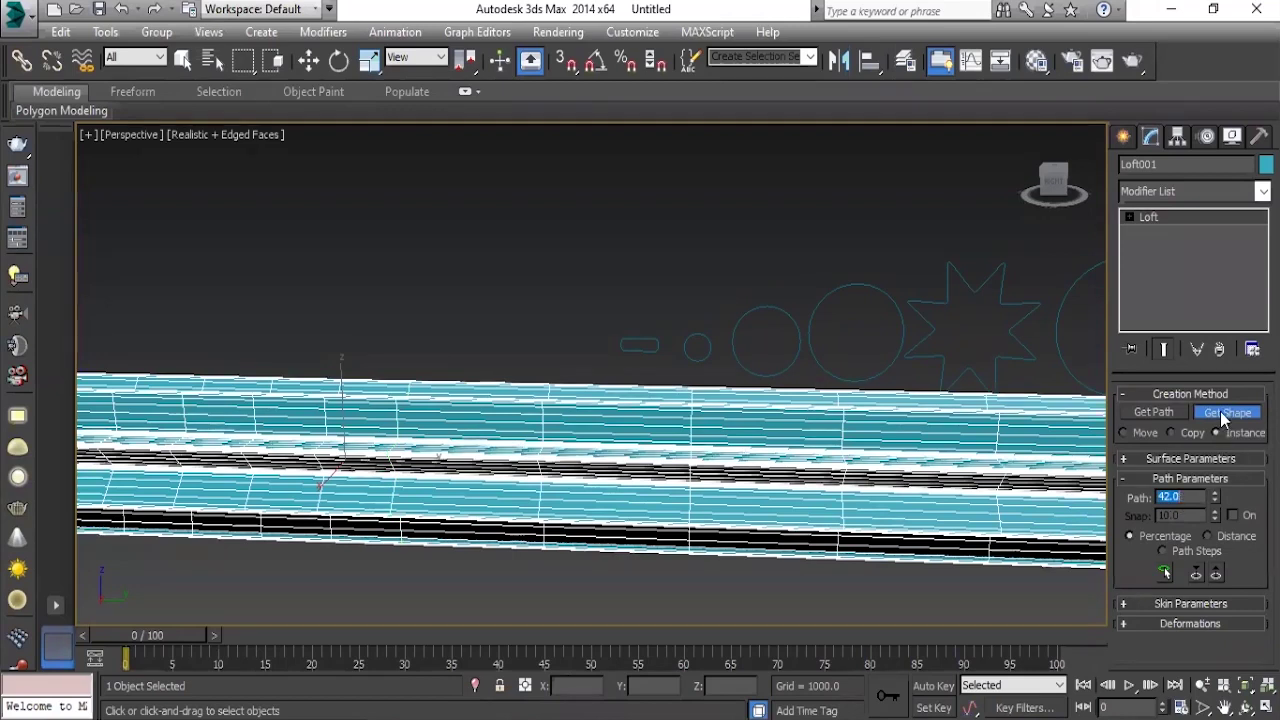
pyautogui.click(855, 280)
pyautogui.moveTo(472, 516)
pyautogui.mouseDown(button='middle')
pyautogui.moveTo(768, 512)
pyautogui.moveTo(699, 520)
pyautogui.mouseUp(button='middle')
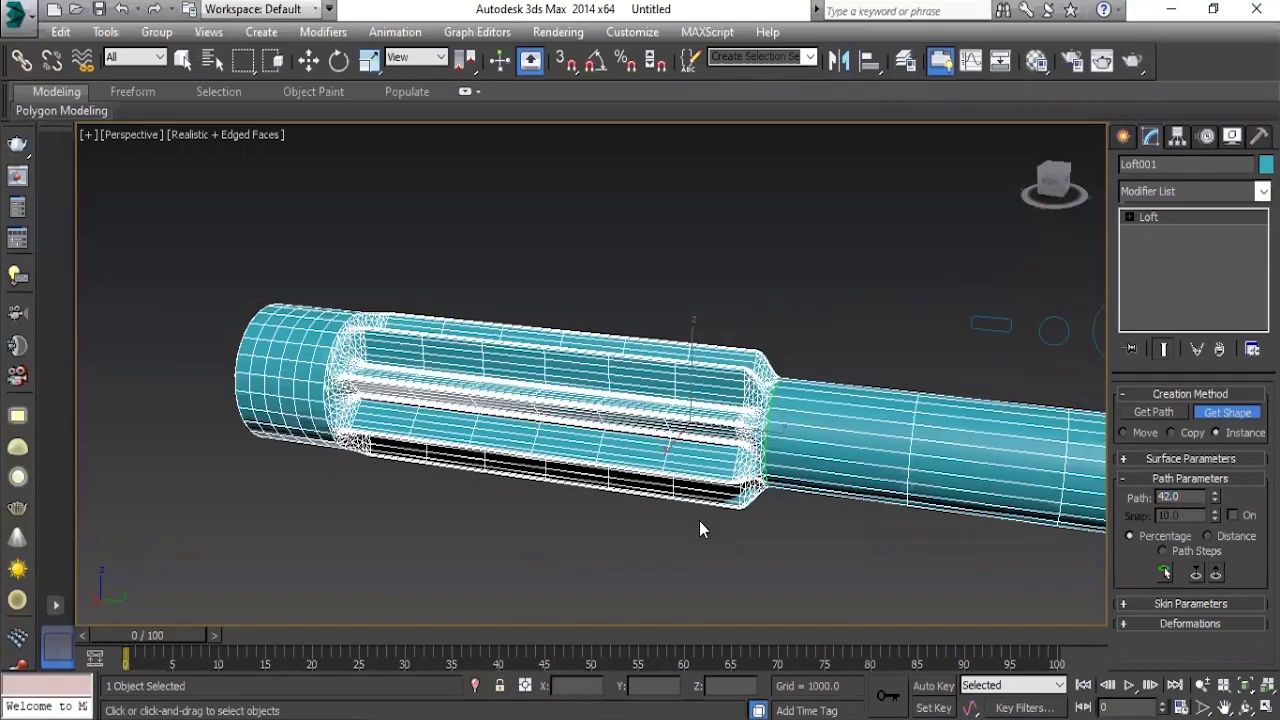
pyautogui.moveTo(660, 160); pyautogui.dragTo(635, 157, button='middle')
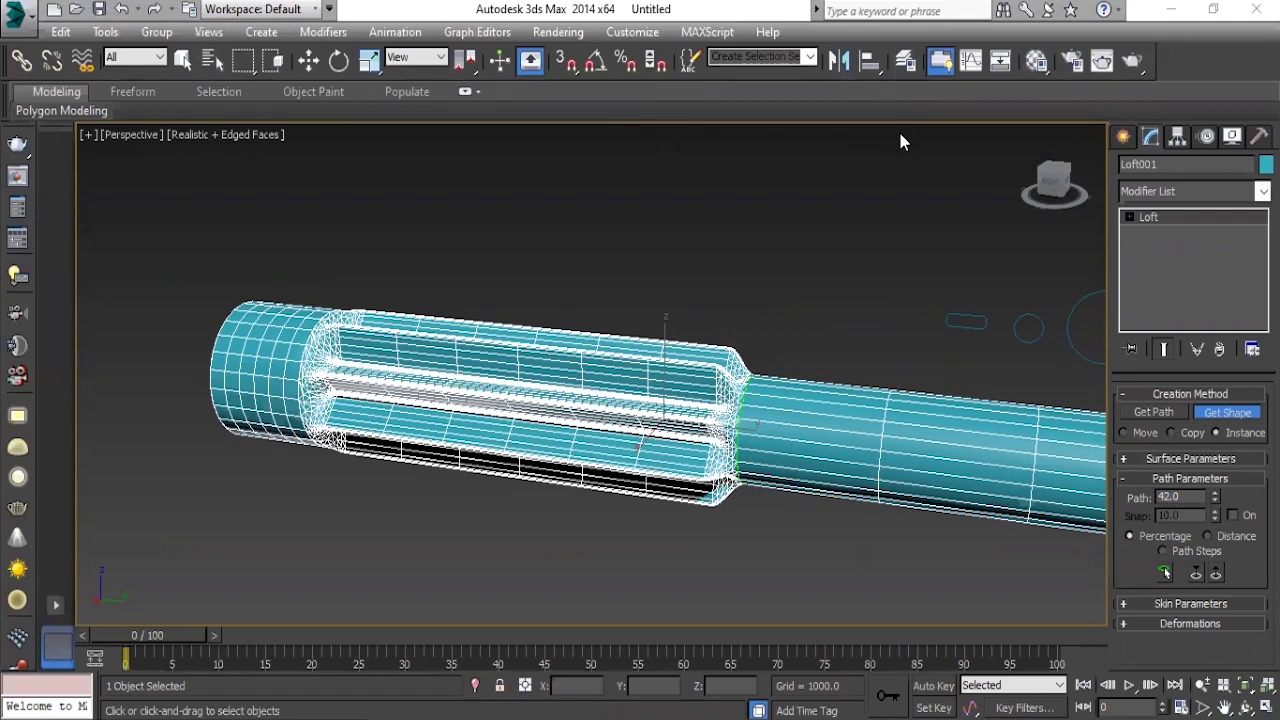
pyautogui.moveTo(857, 434)
pyautogui.mouseDown(button='middle')
pyautogui.moveTo(506, 417)
pyautogui.moveTo(450, 396)
pyautogui.moveTo(484, 373)
pyautogui.mouseUp(button='middle')
pyautogui.scroll(2, 493, 431)
pyautogui.moveTo(506, 453); pyautogui.dragTo(520, 406, button='middle')
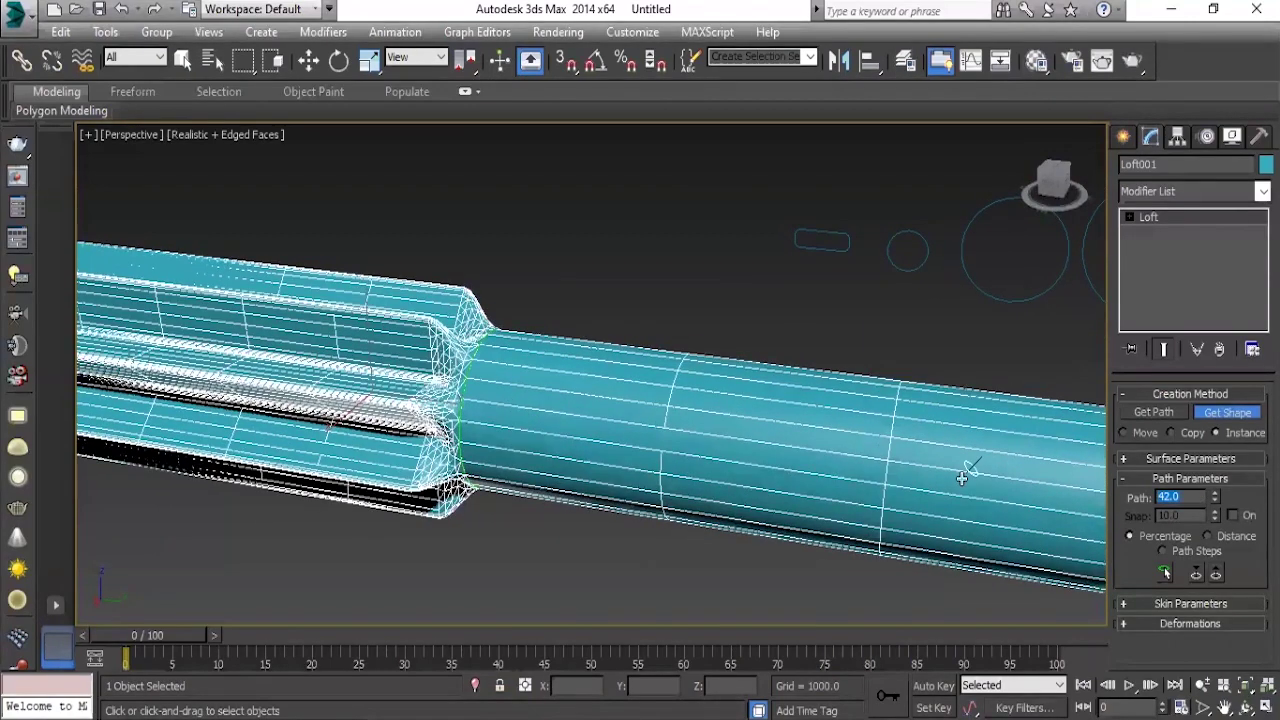
# At Path 44, pick the larger circle as the loft cross-section.
pyautogui.write('44')
pyautogui.press('Return')
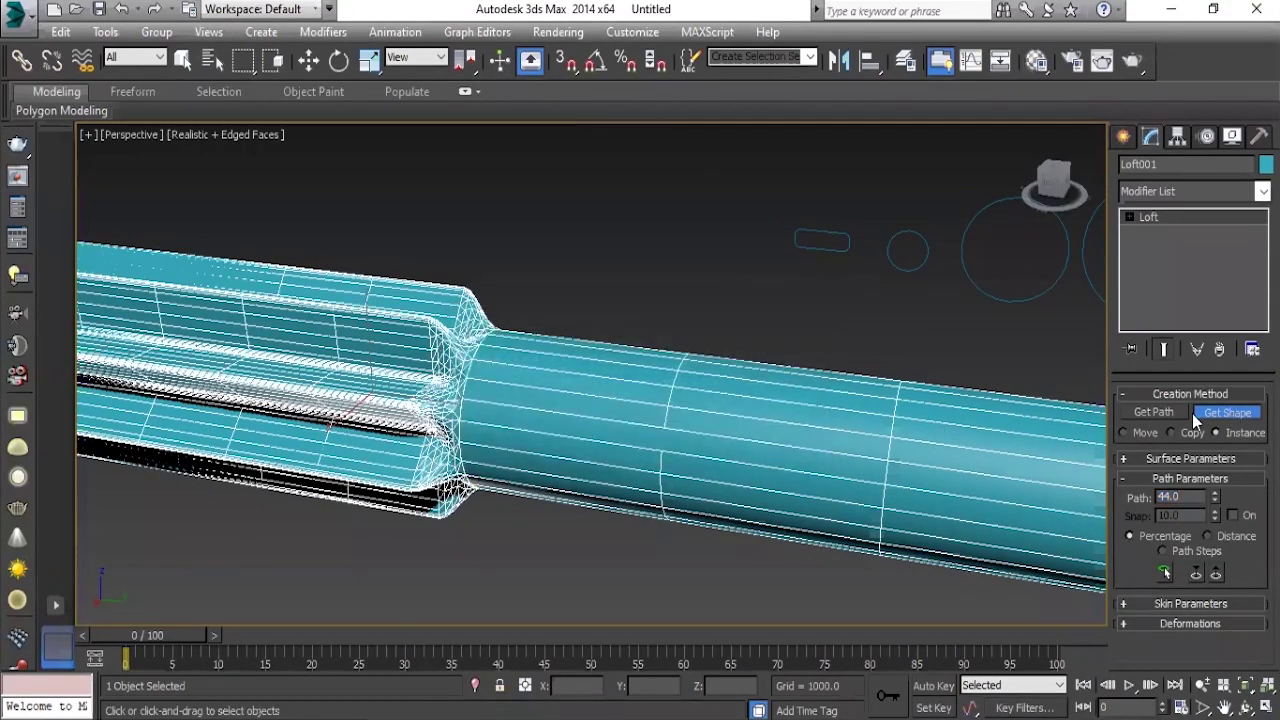
pyautogui.moveTo(922, 338); pyautogui.dragTo(671, 449, button='middle')
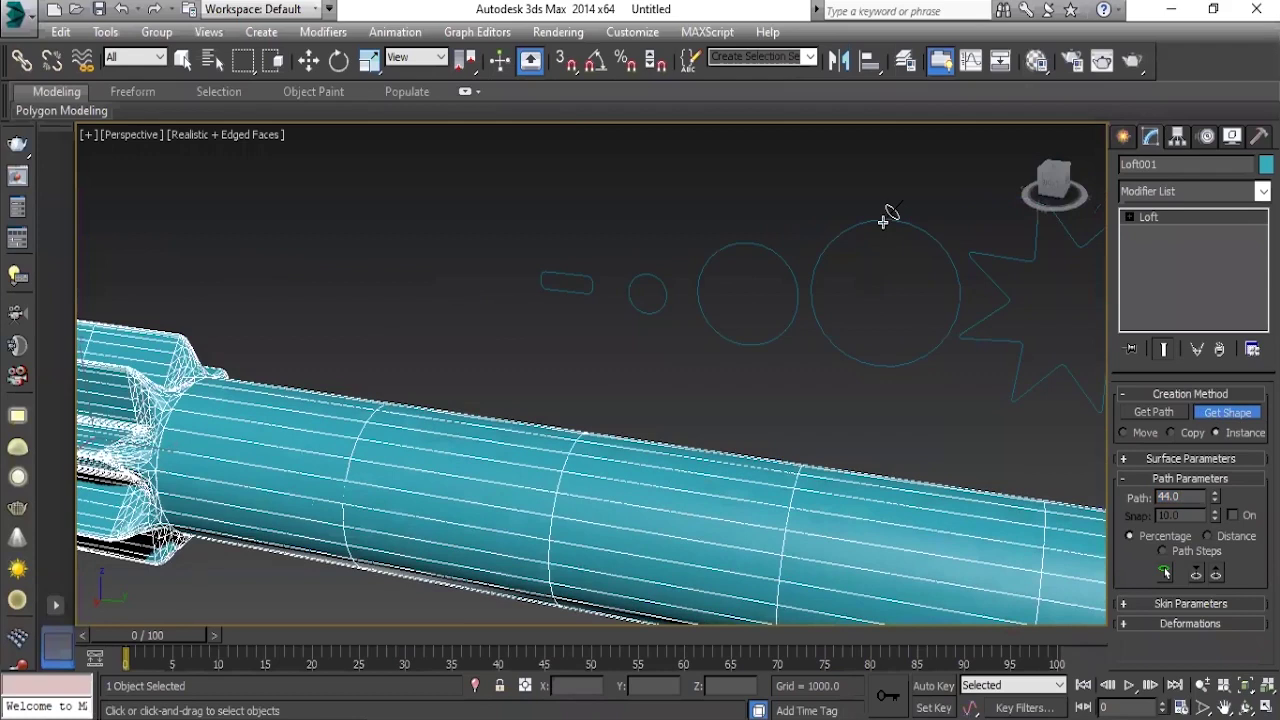
pyautogui.click(886, 213)
pyautogui.scroll(2, 214, 456)
# Zoom and pan around the handle-to-shaft transition to check the new circle section.
pyautogui.moveTo(214, 456); pyautogui.dragTo(480, 422, button='middle')
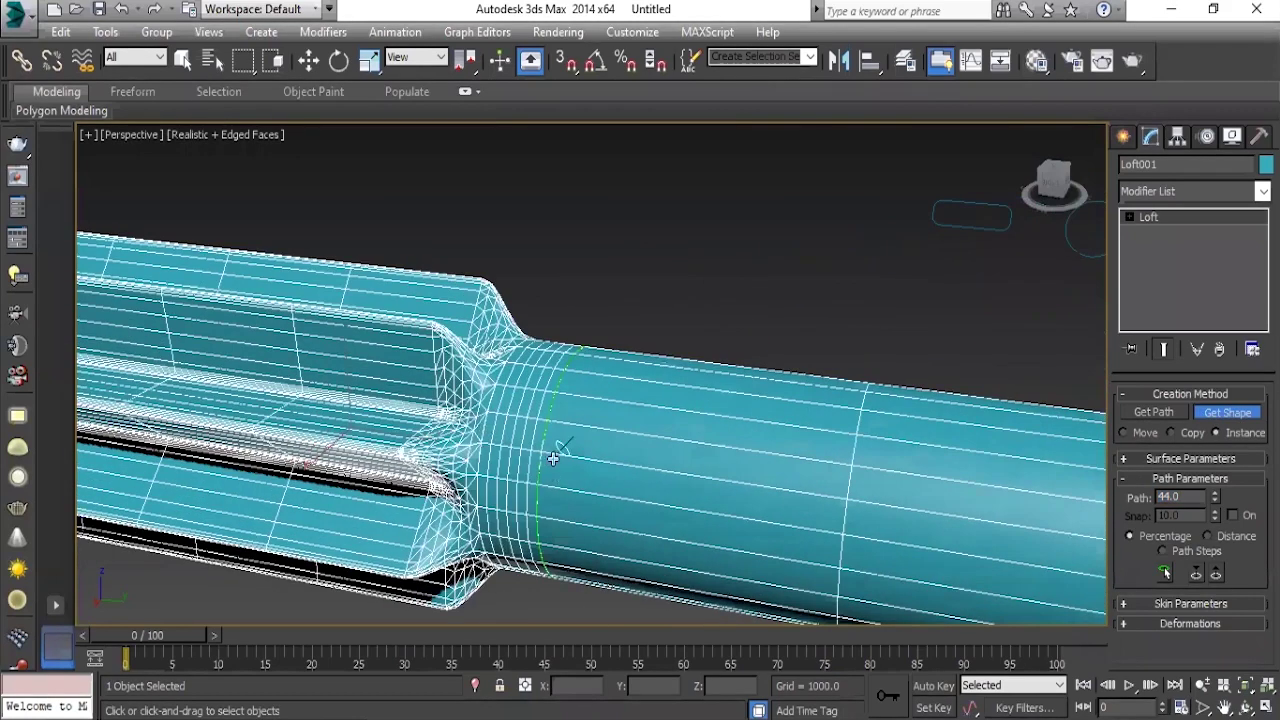
pyautogui.scroll(-2, 640, 470)
pyautogui.scroll(1, 704, 483)
pyautogui.moveTo(708, 490); pyautogui.dragTo(609, 471, button='middle')
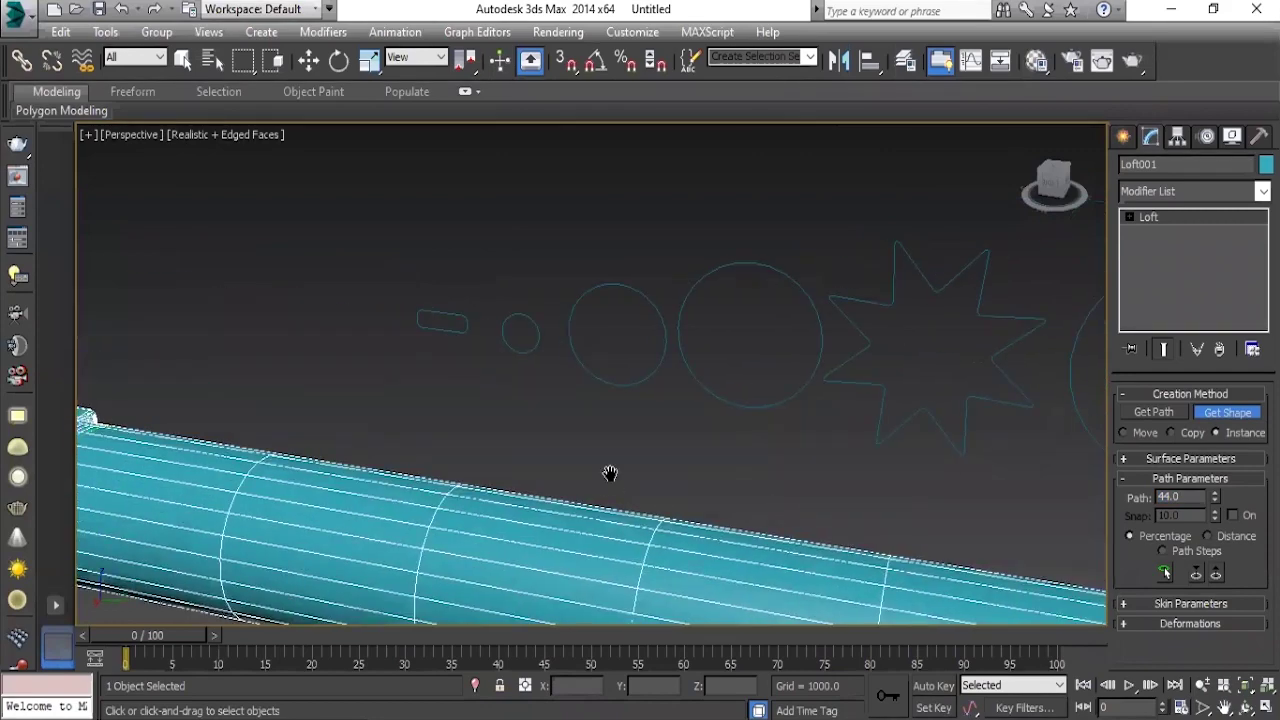
pyautogui.moveTo(611, 289); pyautogui.dragTo(606, 396, button='middle')
pyautogui.scroll(-3, 606, 396)
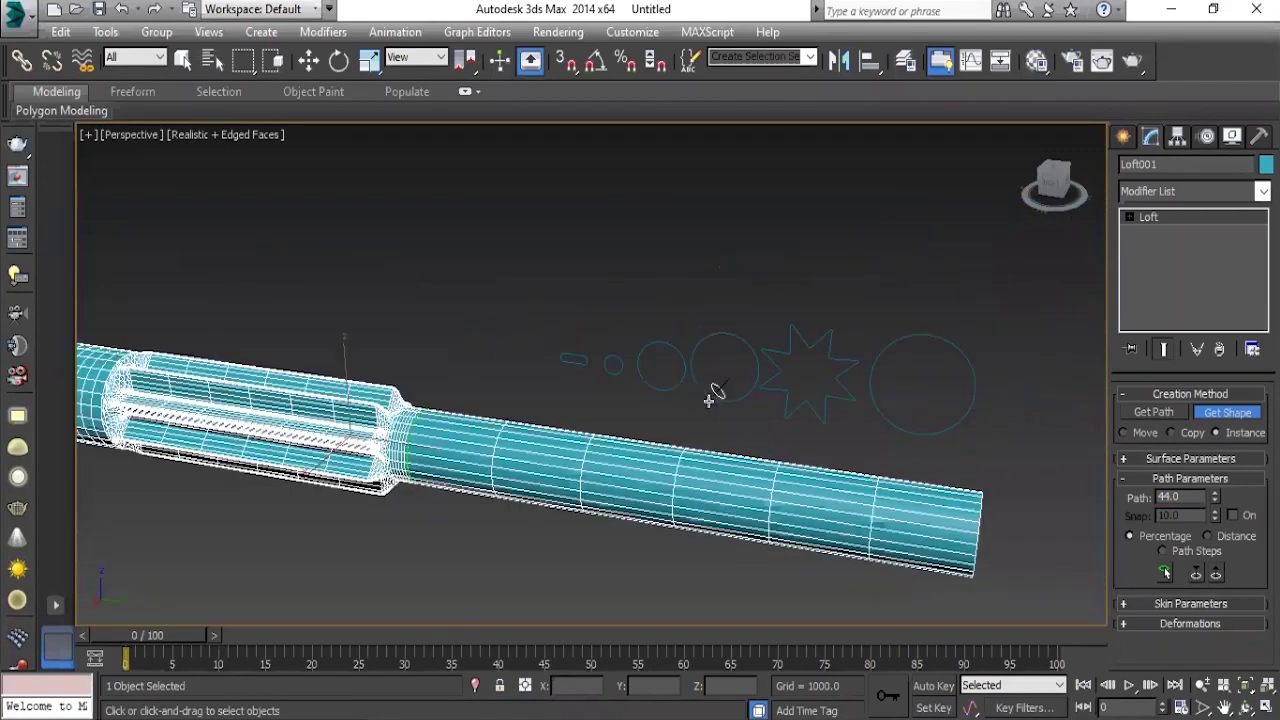
pyautogui.scroll(2, 650, 430)
pyautogui.scroll(1, 660, 430)
pyautogui.scroll(1, 690, 433)
pyautogui.scroll(1, 720, 443)
pyautogui.scroll(1, 750, 449)
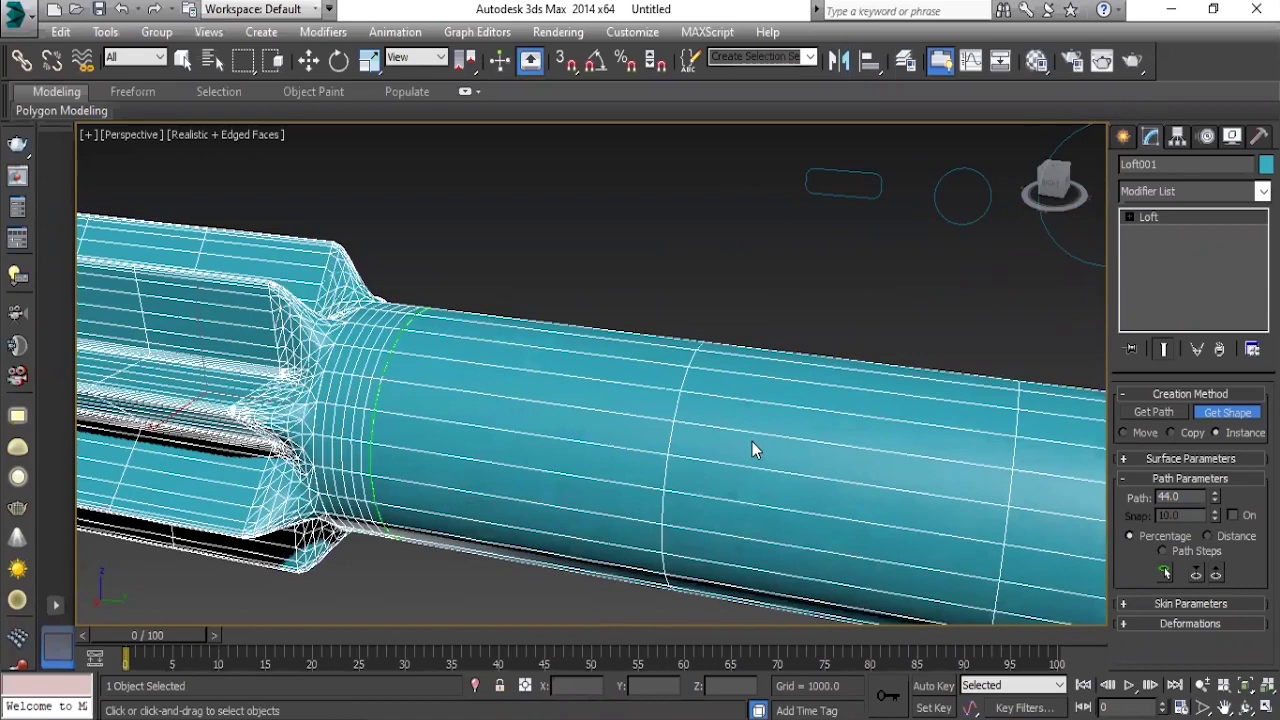
pyautogui.scroll(-2, 752, 441)
pyautogui.scroll(-1, 860, 320)
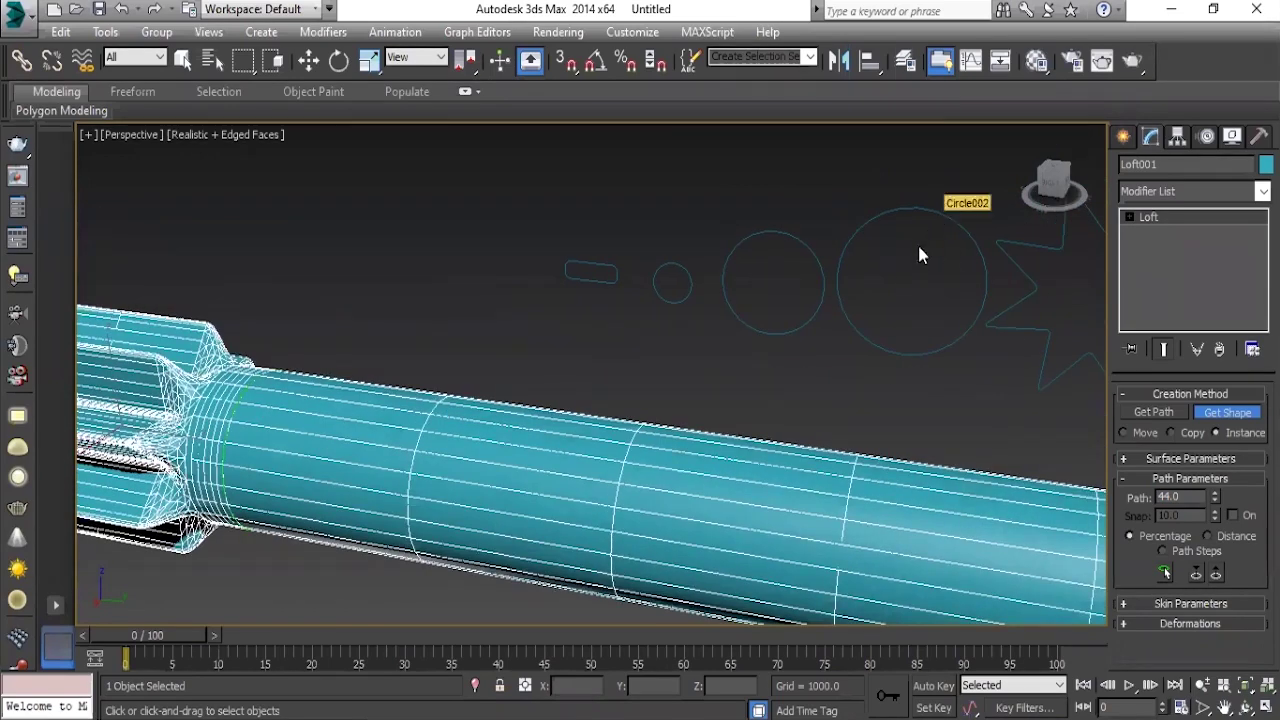
pyautogui.moveTo(871, 303)
pyautogui.mouseDown(button='middle')
pyautogui.moveTo(934, 280)
pyautogui.moveTo(883, 337)
pyautogui.mouseUp(button='middle')
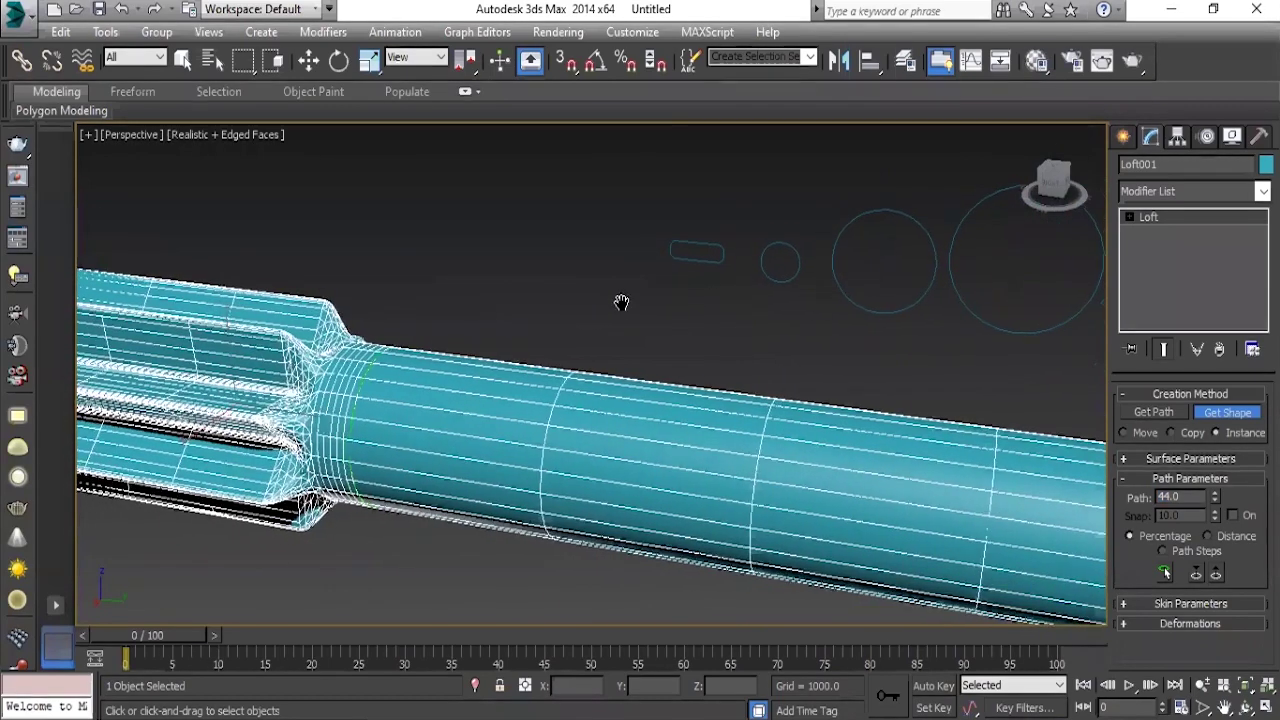
pyautogui.click(1195, 497)
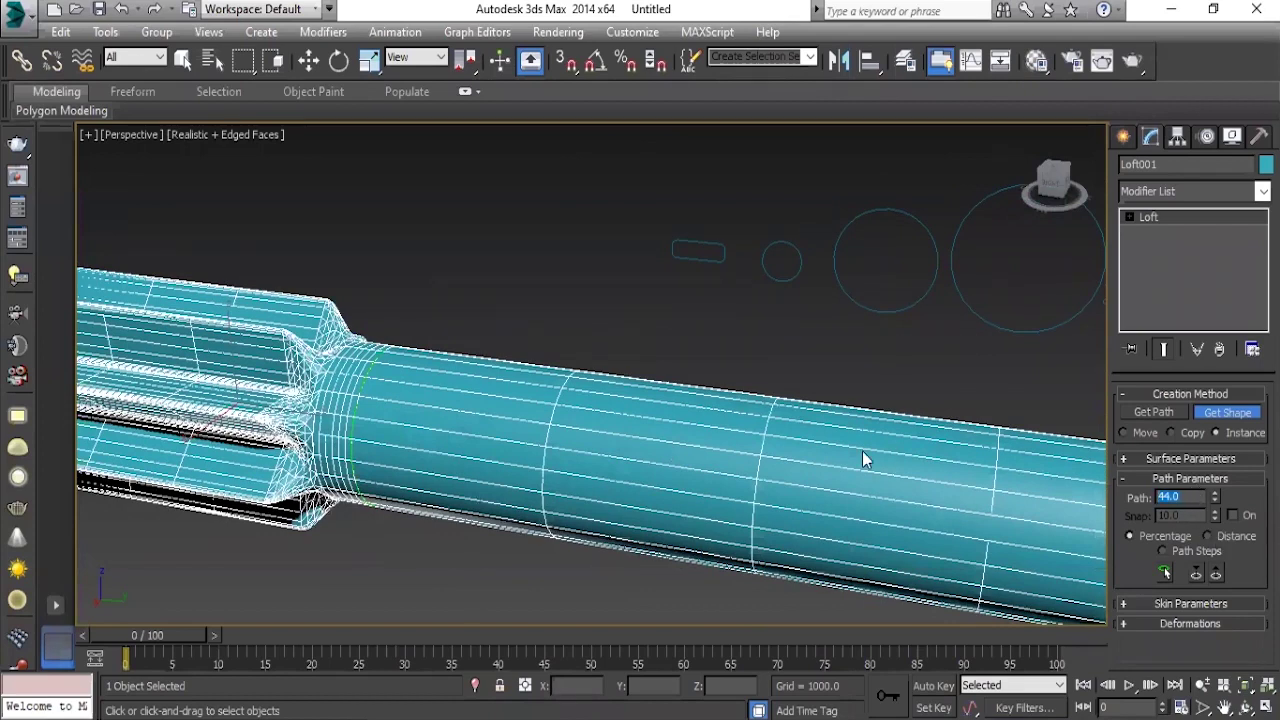
pyautogui.write('45')
pyautogui.press('Return')
pyautogui.scroll(-3, 799, 268)
pyautogui.scroll(2, 851, 316)
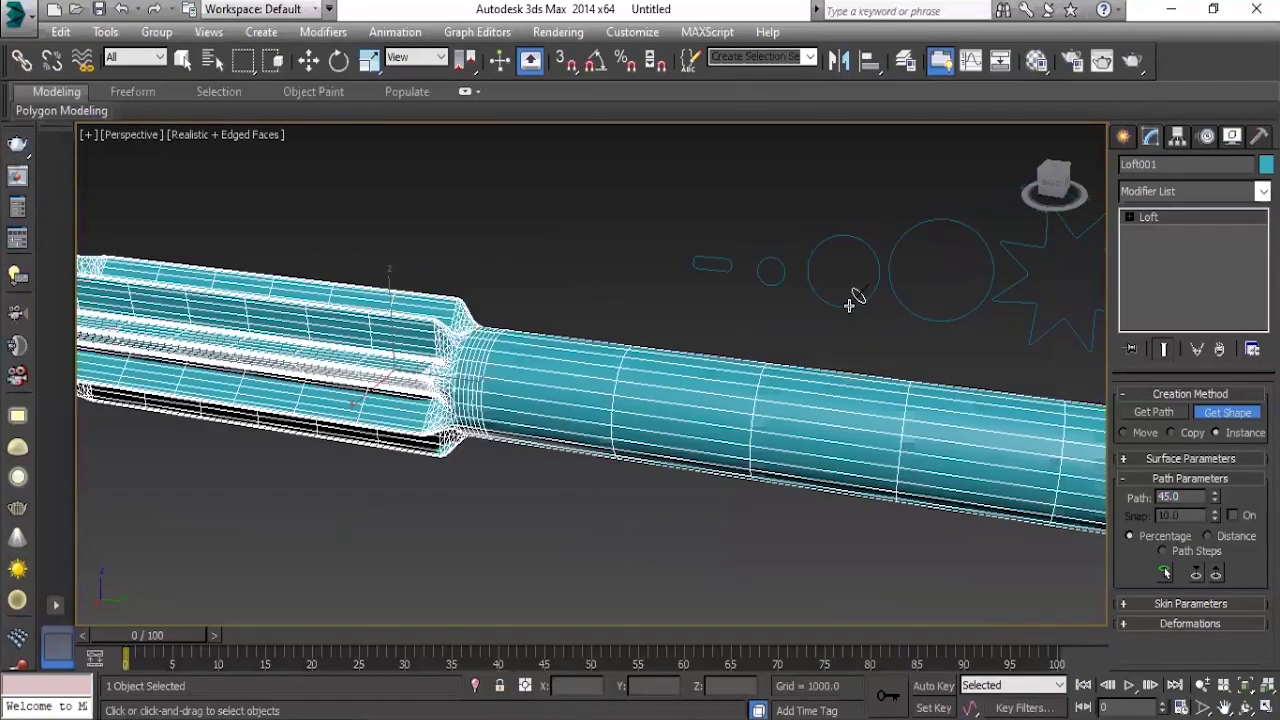
pyautogui.scroll(2, 536, 378)
pyautogui.moveTo(536, 378); pyautogui.dragTo(555, 380, button='middle')
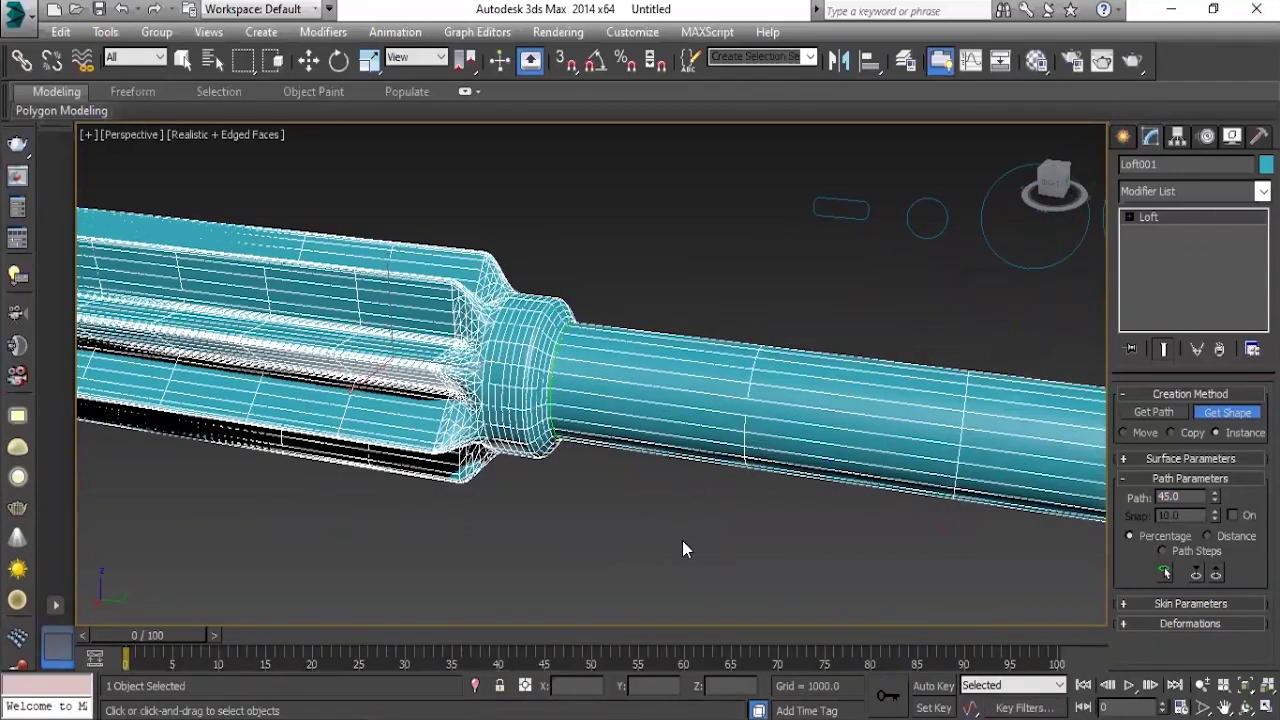
pyautogui.scroll(-3, 692, 517)
pyautogui.scroll(3, 540, 452)
pyautogui.scroll(-2, 716, 479)
pyautogui.moveTo(716, 479); pyautogui.dragTo(851, 459, button='middle')
pyautogui.scroll(1, 851, 459)
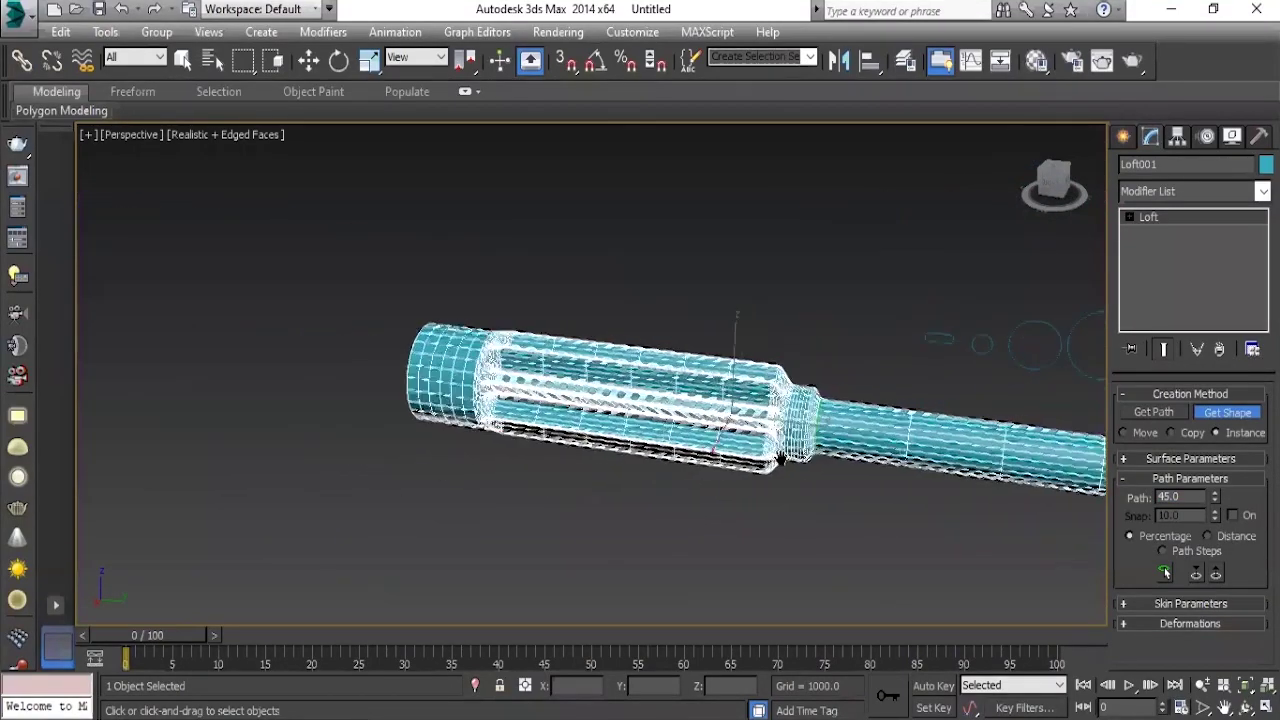
pyautogui.scroll(2, 800, 462)
pyautogui.scroll(1, 760, 456)
pyautogui.scroll(1, 720, 452)
pyautogui.moveTo(697, 452); pyautogui.dragTo(797, 350, button='middle')
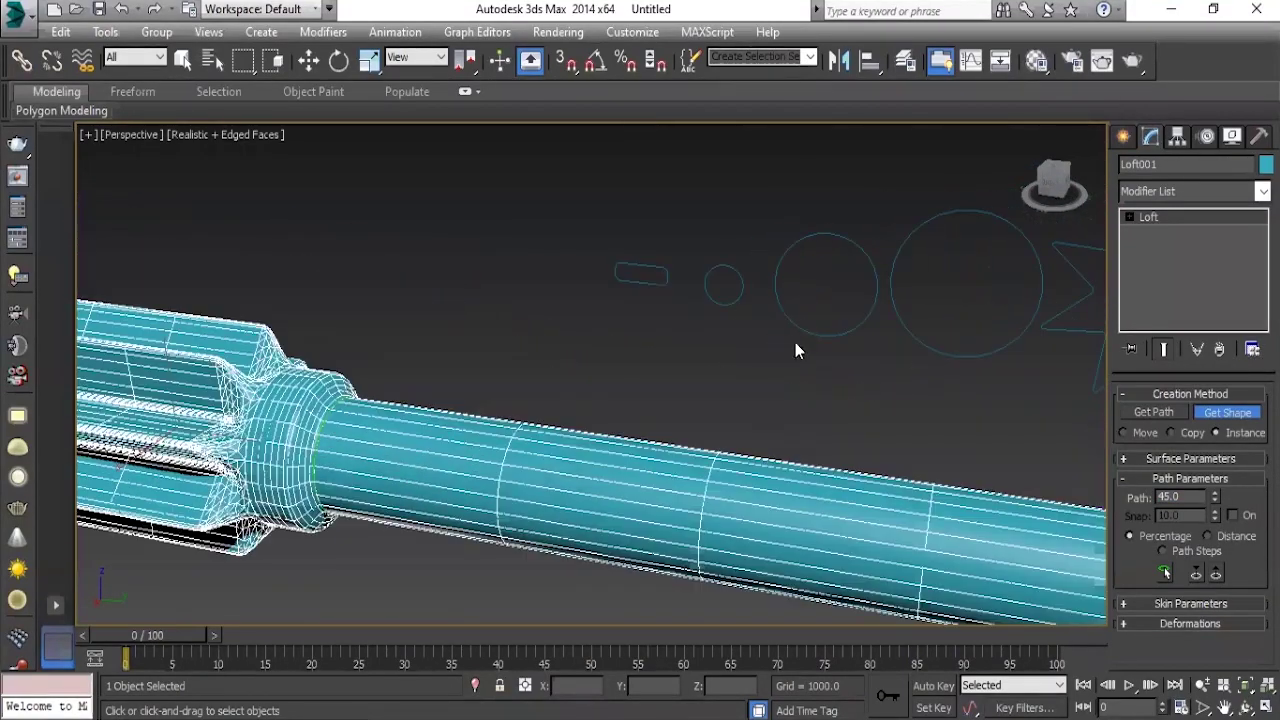
pyautogui.scroll(1, 691, 468)
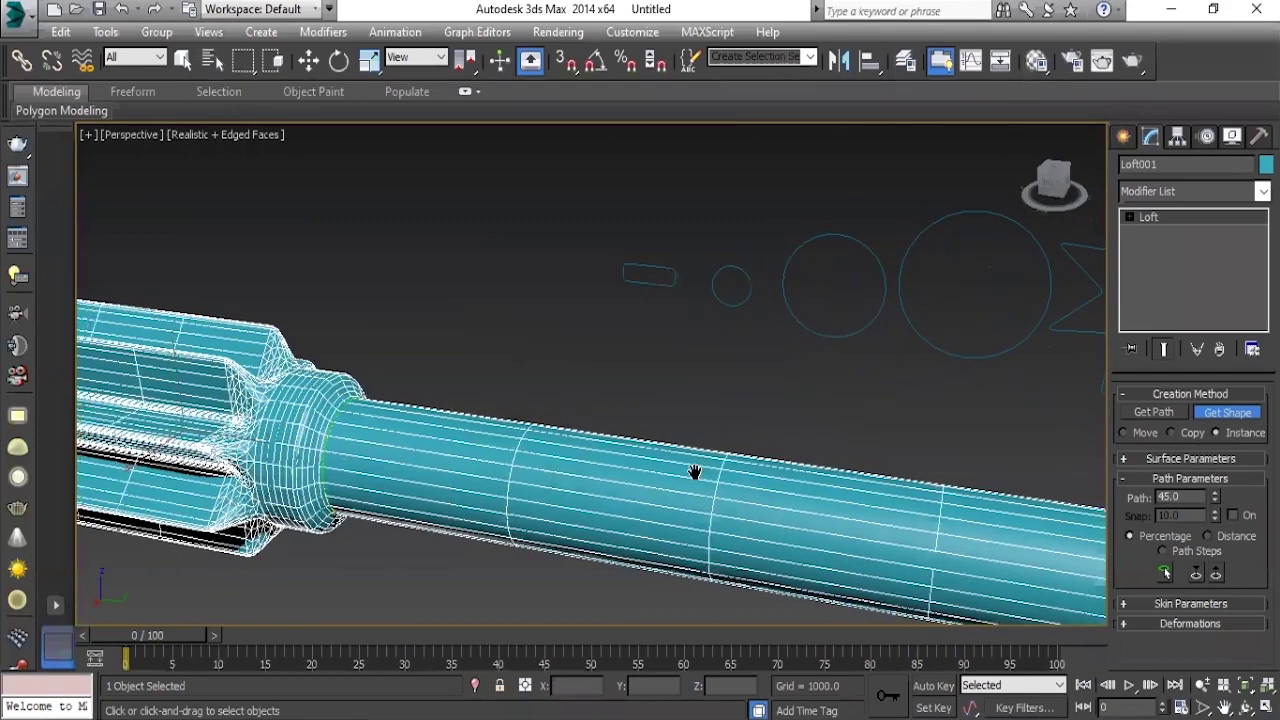
pyautogui.scroll(2, 598, 438)
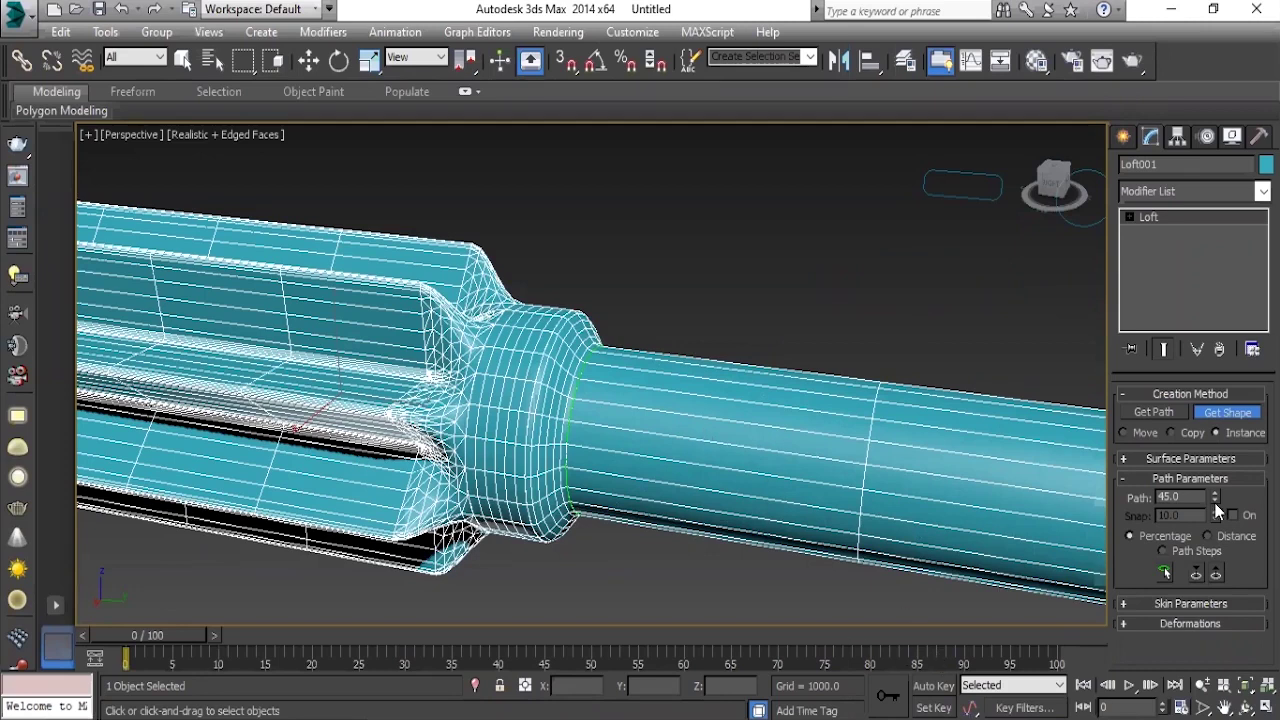
# At Path 48, pick a circle spline to reshape where the collar meets the shaft.
pyautogui.moveTo(1165, 497); pyautogui.dragTo(1191, 497)
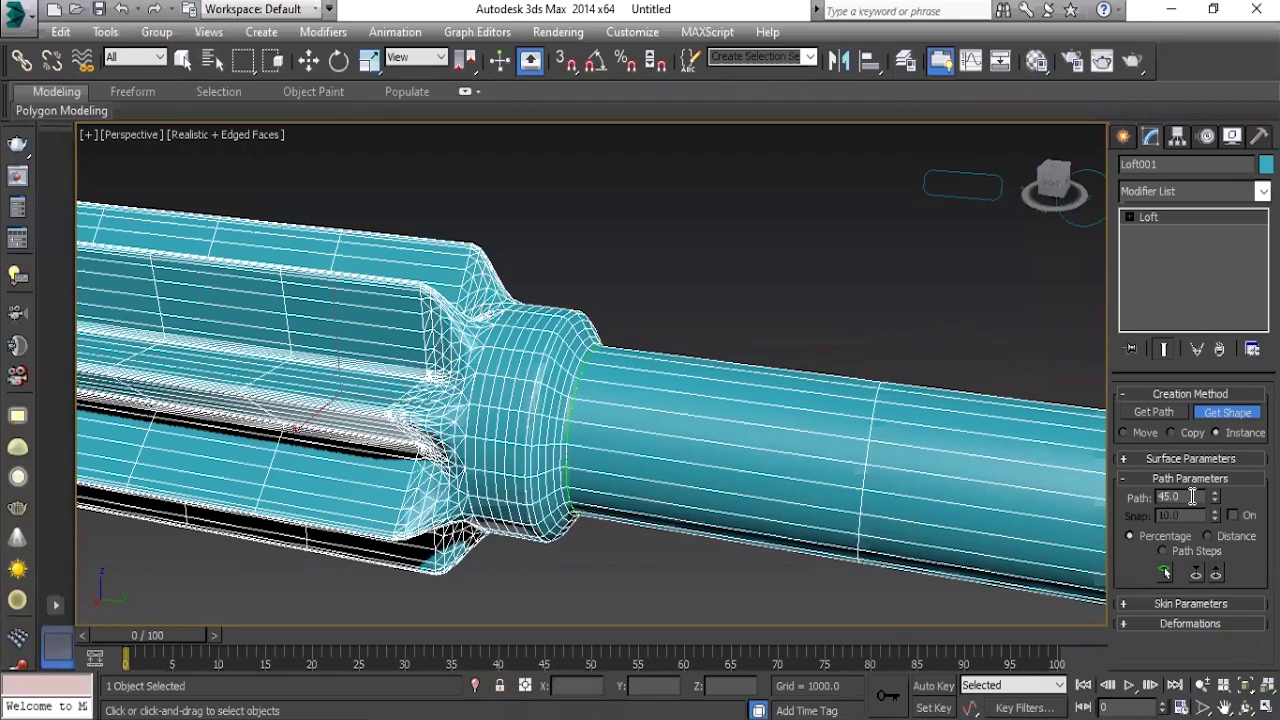
pyautogui.press('Return')
pyautogui.write('48')
pyautogui.press('Return')
pyautogui.scroll(-4, 694, 420)
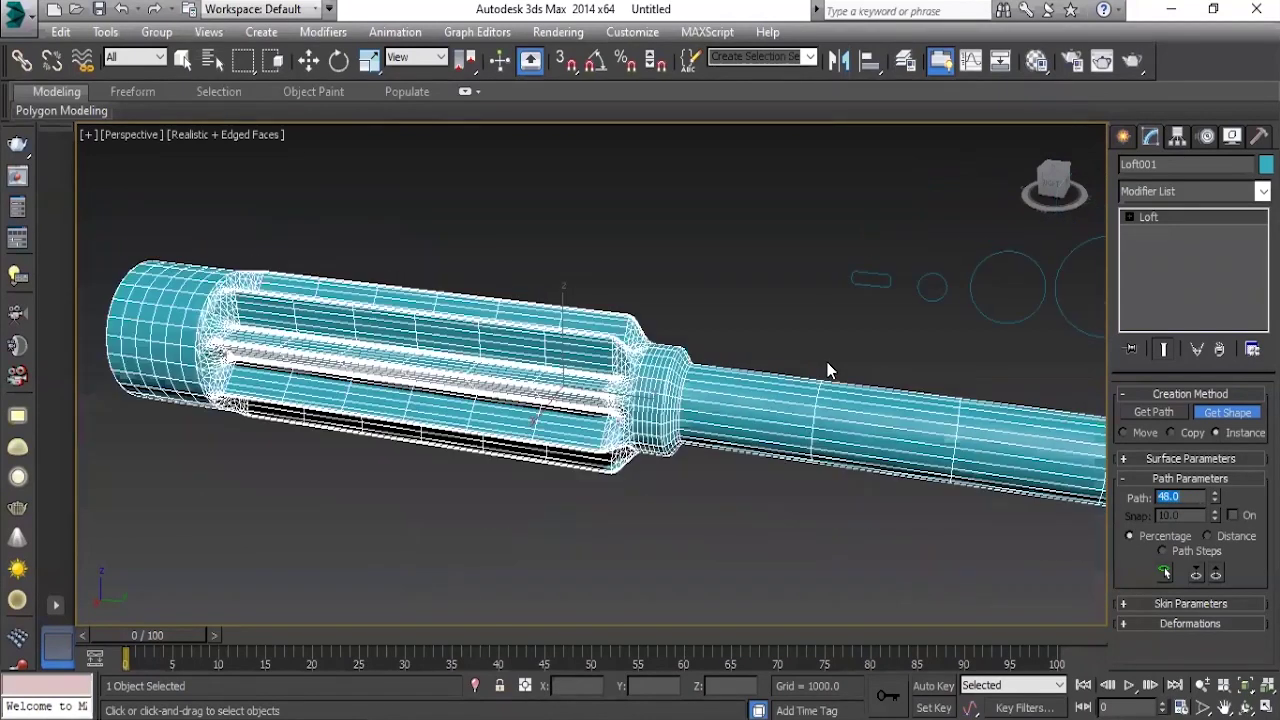
pyautogui.click(1022, 258)
pyautogui.scroll(5, 679, 402)
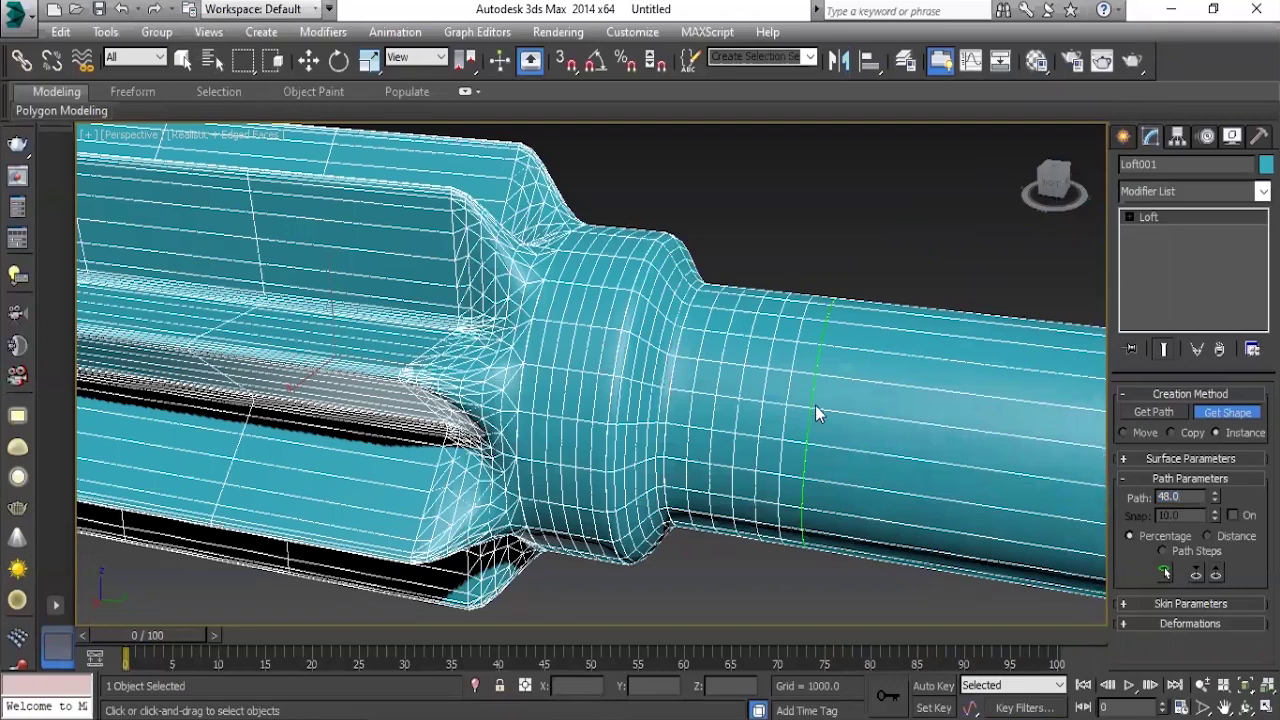
pyautogui.scroll(-5, 849, 428)
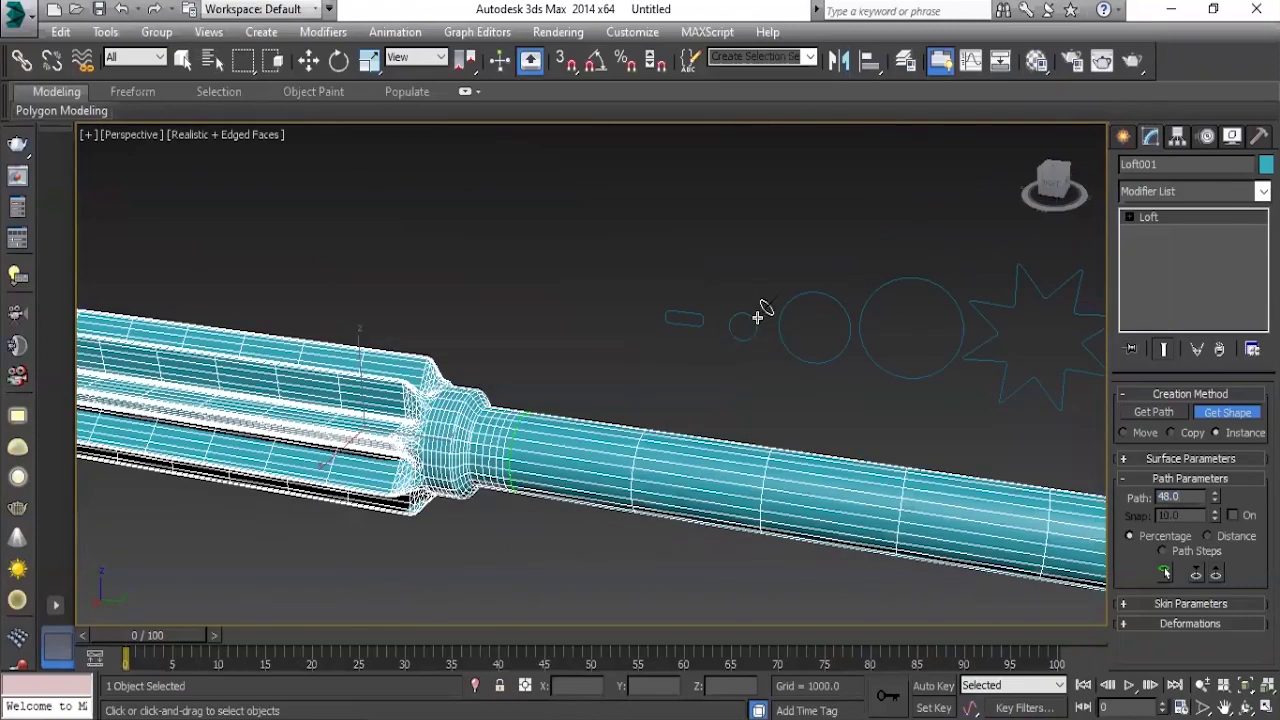
pyautogui.scroll(2, 650, 379)
pyautogui.moveTo(650, 379); pyautogui.dragTo(608, 389, button='middle')
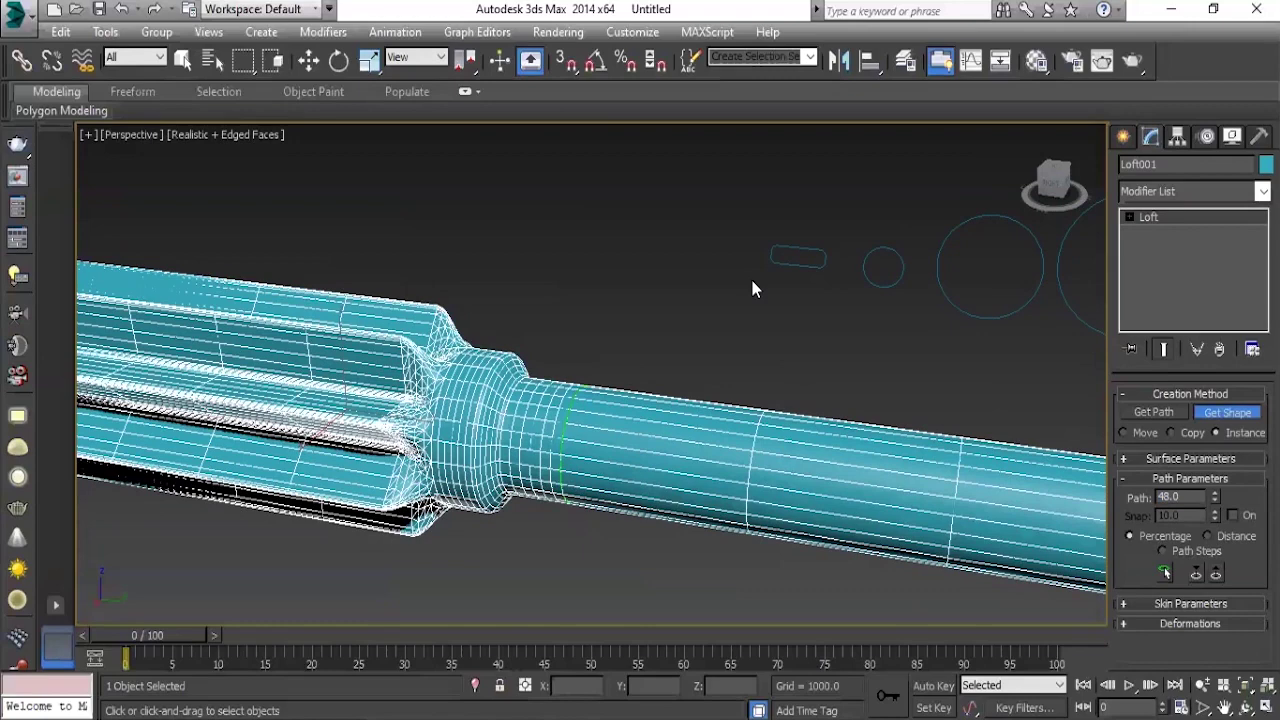
pyautogui.scroll(2, 606, 400)
pyautogui.scroll(1, 606, 375)
# At Path 50, pick the small circle so the loft thins into a slim round shaft.
pyautogui.doubleClick(1172, 497)
pyautogui.write('50')
pyautogui.press('Return')
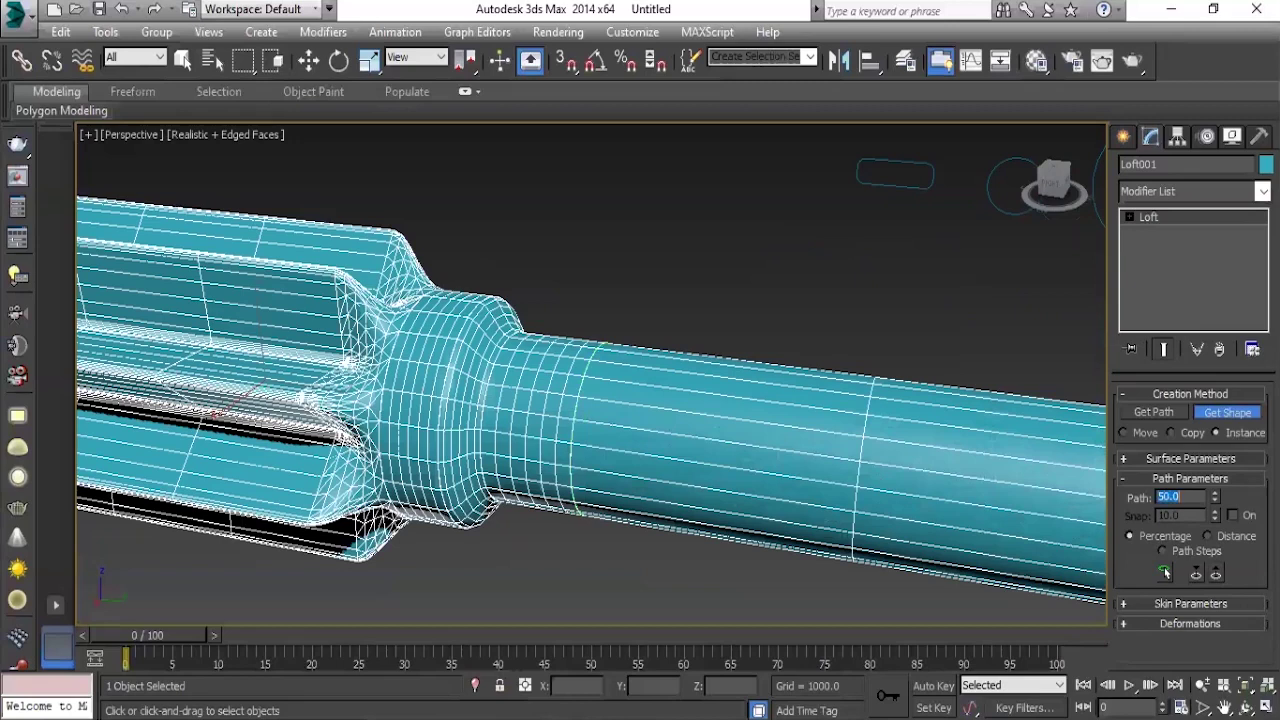
pyautogui.moveTo(950, 330)
pyautogui.keyDown('alt'); pyautogui.mouseDown(button='middle')
pyautogui.moveTo(909, 316)
pyautogui.moveTo(896, 336)
pyautogui.mouseUp(button='middle'); pyautogui.keyUp('alt')
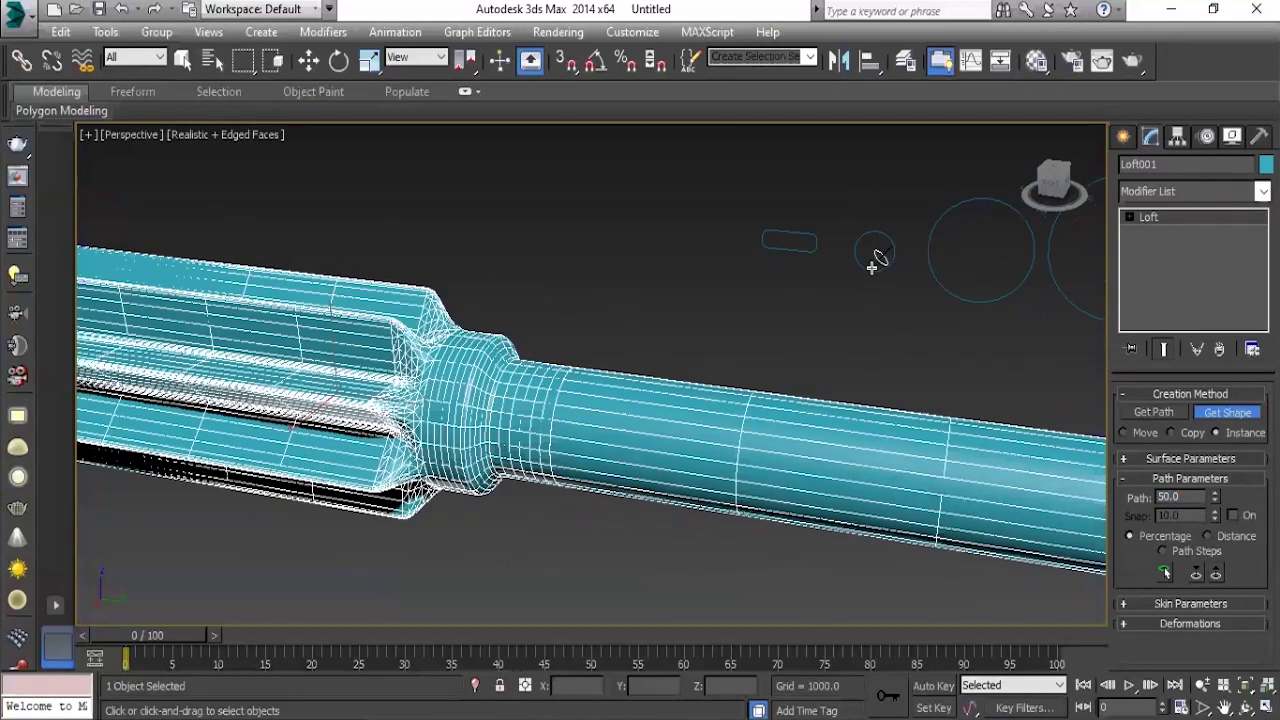
pyautogui.scroll(-1, 877, 257)
pyautogui.scroll(-5, 701, 465)
pyautogui.moveTo(703, 465)
pyautogui.keyDown('alt'); pyautogui.mouseDown(button='middle')
pyautogui.moveTo(743, 449)
pyautogui.moveTo(726, 523)
pyautogui.moveTo(683, 509)
pyautogui.moveTo(533, 527)
pyautogui.moveTo(329, 523)
pyautogui.moveTo(731, 486)
pyautogui.moveTo(623, 503)
pyautogui.moveTo(668, 487)
pyautogui.moveTo(639, 487)
pyautogui.moveTo(626, 517)
pyautogui.moveTo(634, 546)
pyautogui.moveTo(574, 480)
pyautogui.moveTo(540, 486)
pyautogui.moveTo(630, 525)
pyautogui.moveTo(278, 468)
pyautogui.mouseUp(button='middle'); pyautogui.keyUp('alt')
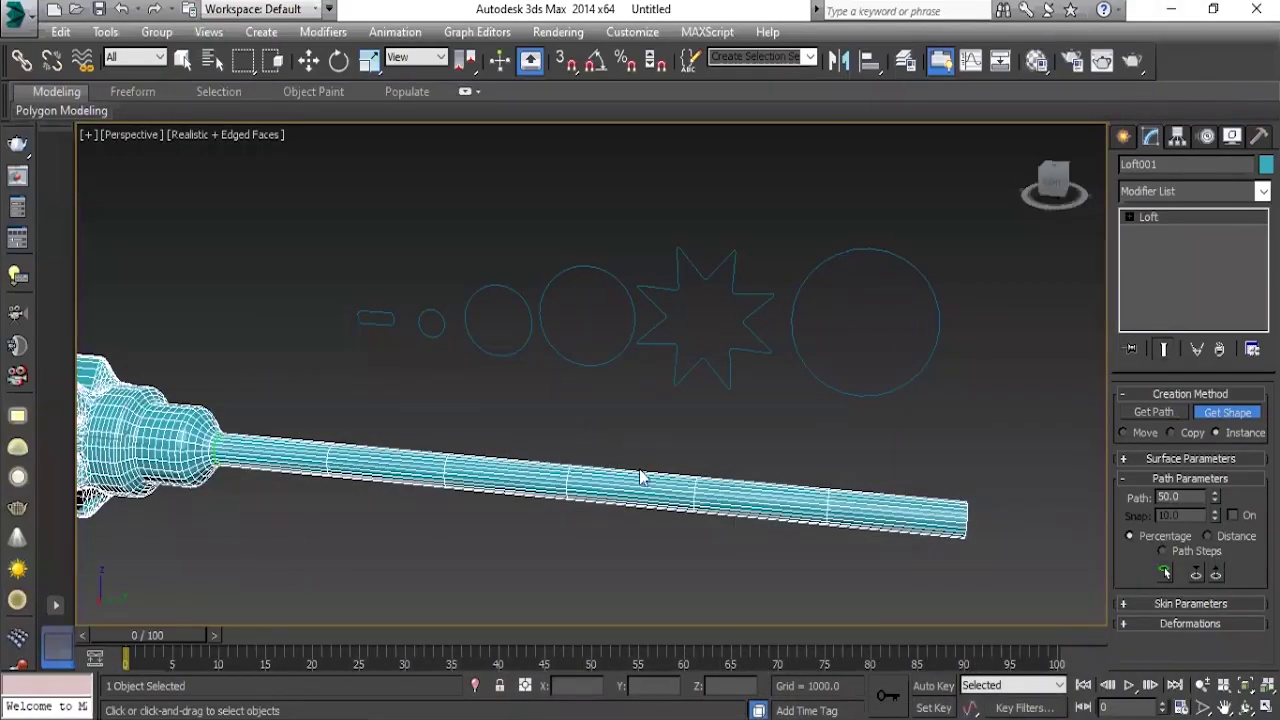
pyautogui.click(430, 330)
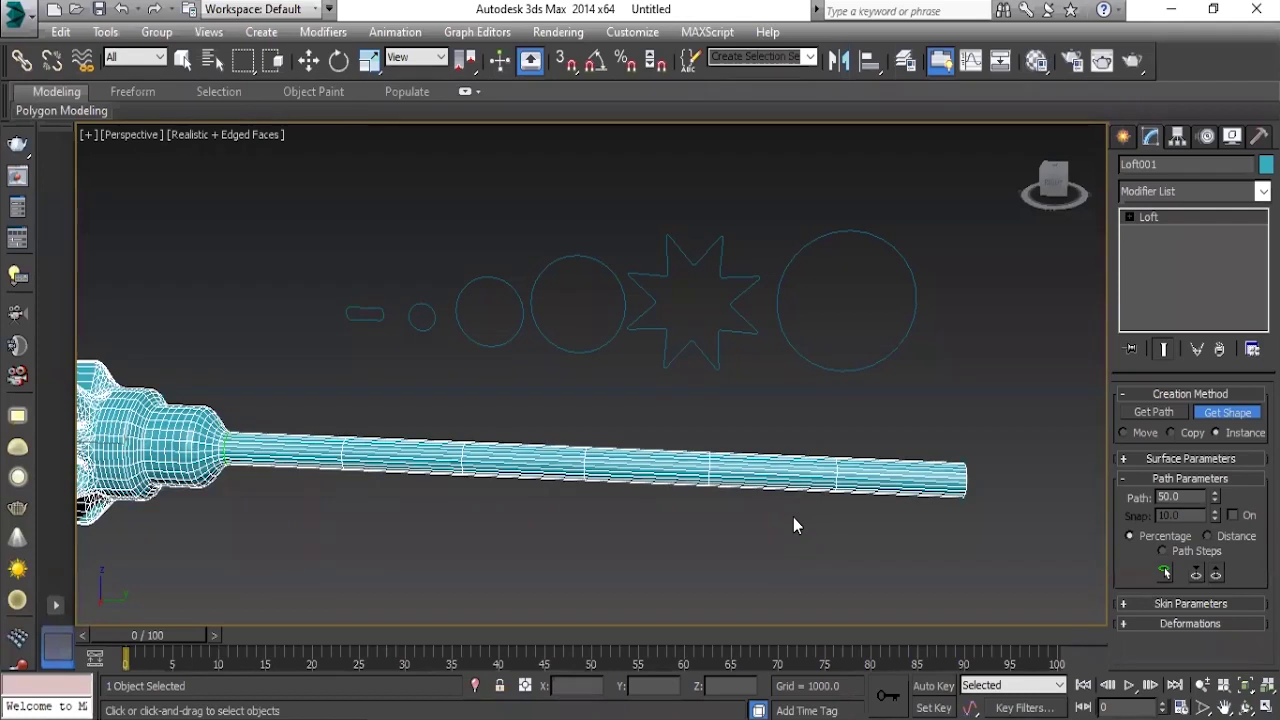
# Try Path positions 95 and then 90, panning to check the shaft's end each time.
pyautogui.doubleClick(1203, 497)
pyautogui.write('95')
pyautogui.press('Return')
pyautogui.moveTo(603, 509)
pyautogui.mouseDown(button='middle')
pyautogui.moveTo(663, 491)
pyautogui.moveTo(525, 460)
pyautogui.moveTo(585, 403)
pyautogui.mouseUp(button='middle')
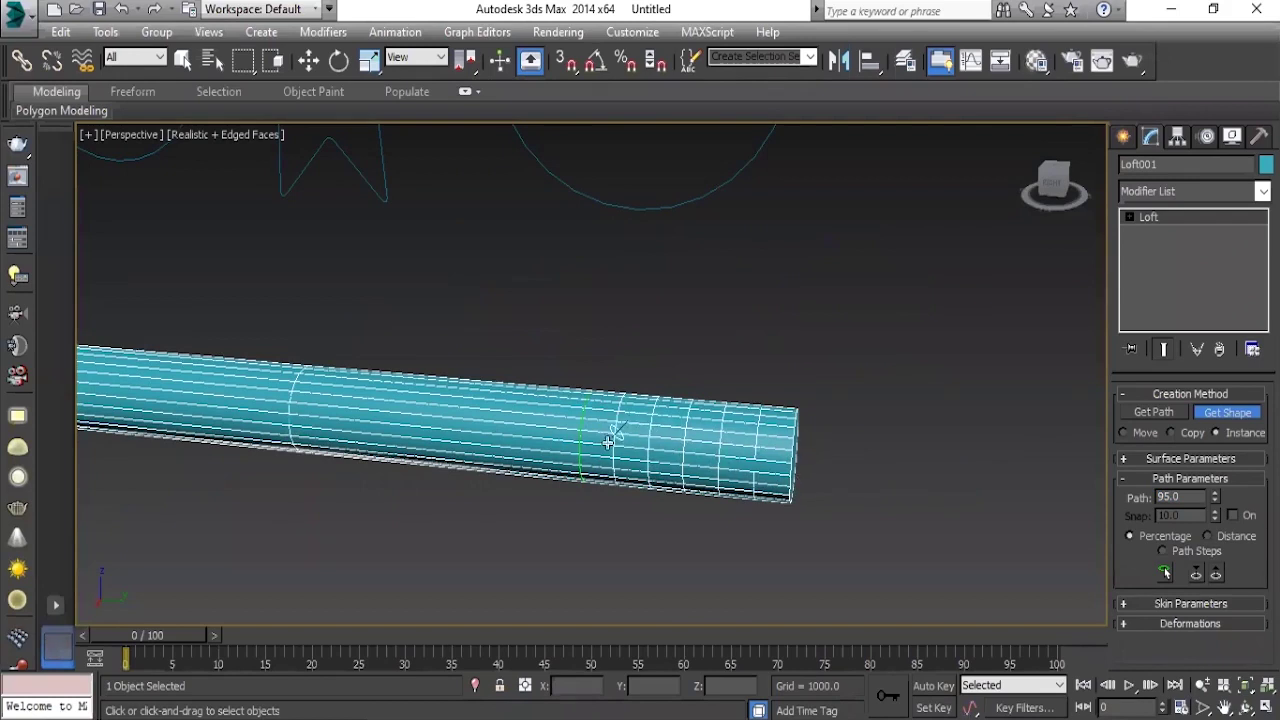
pyautogui.scroll(-2, 870, 455)
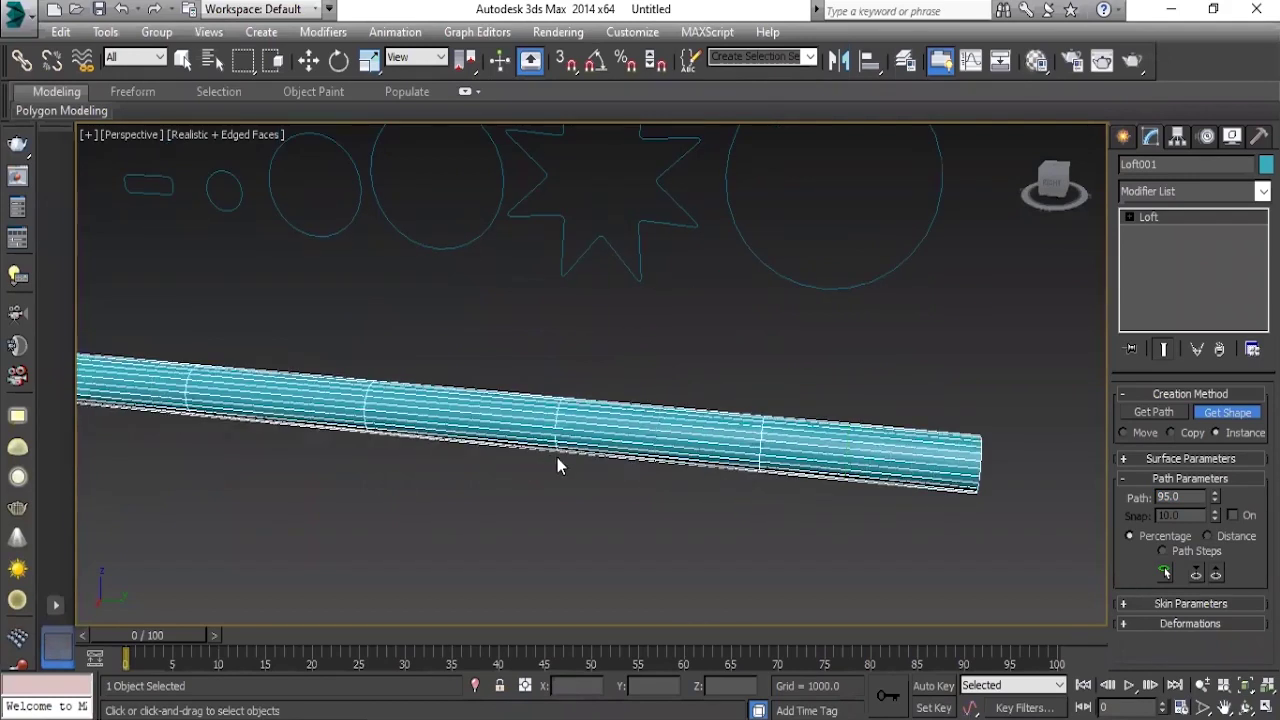
pyautogui.moveTo(560, 463); pyautogui.dragTo(600, 458, button='middle')
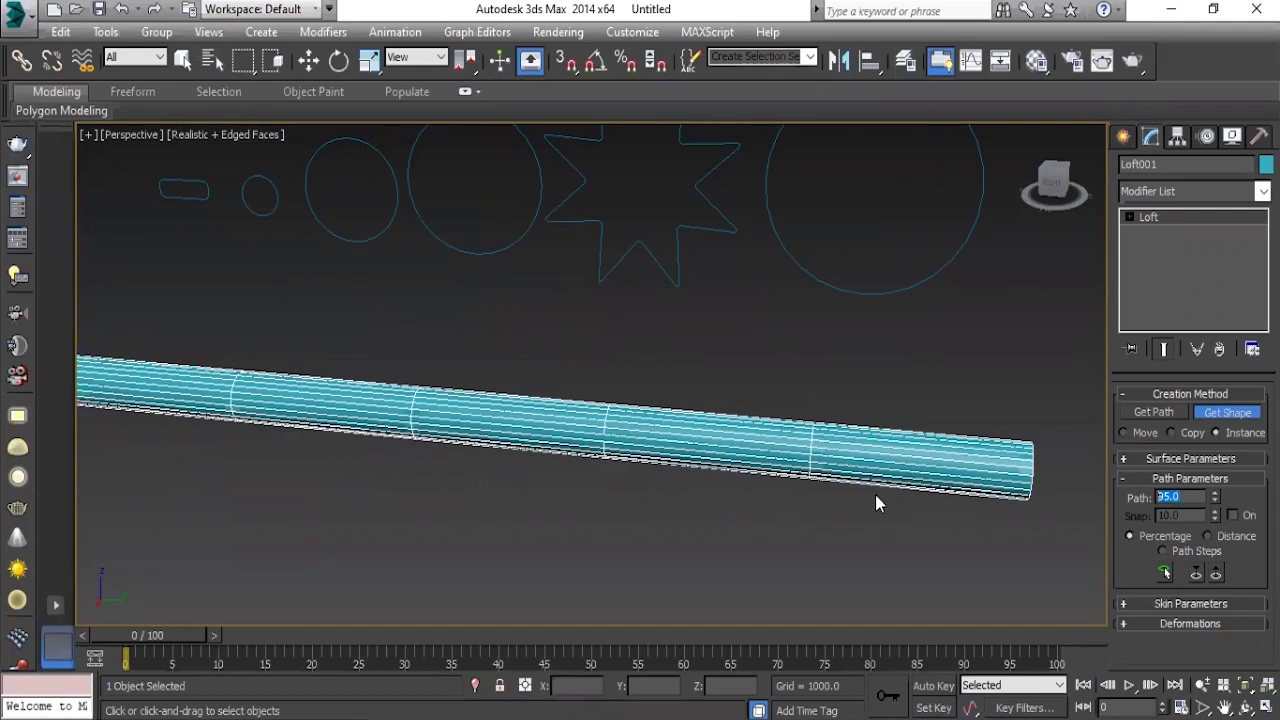
pyautogui.write('90')
pyautogui.press('Return')
pyautogui.moveTo(374, 360); pyautogui.dragTo(457, 460, button='middle')
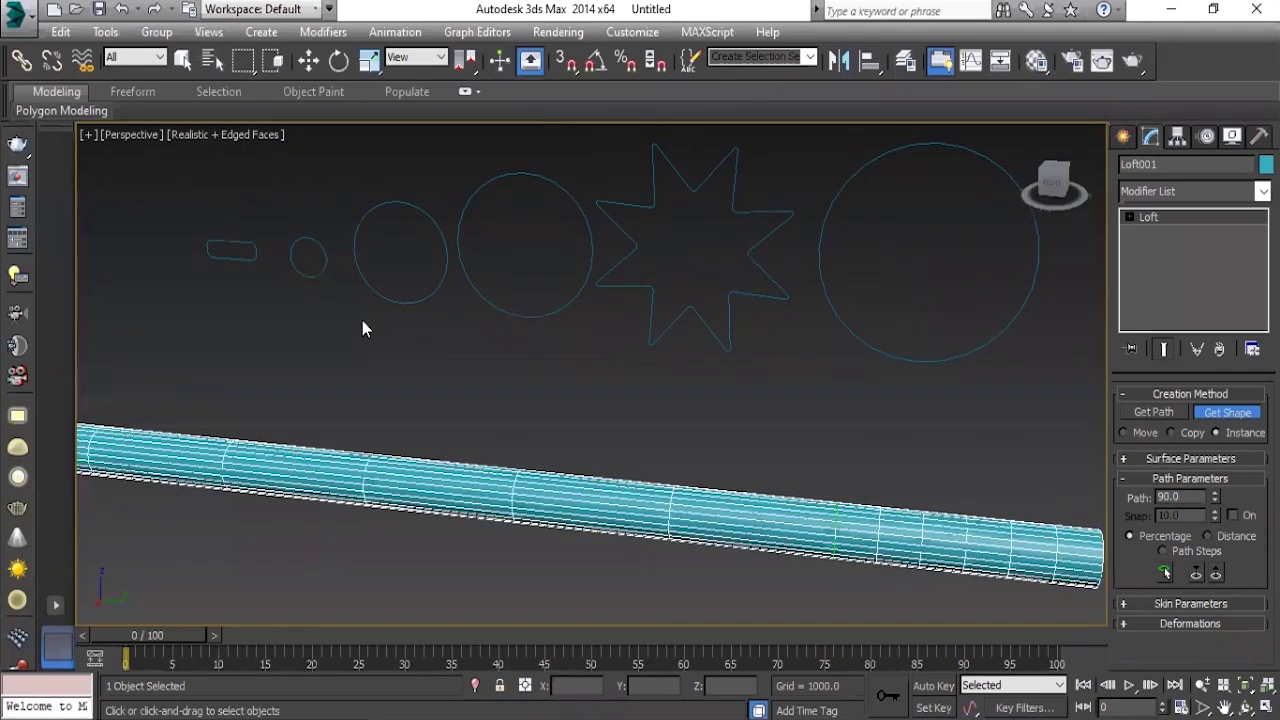
pyautogui.moveTo(815, 592); pyautogui.dragTo(695, 552, button='middle')
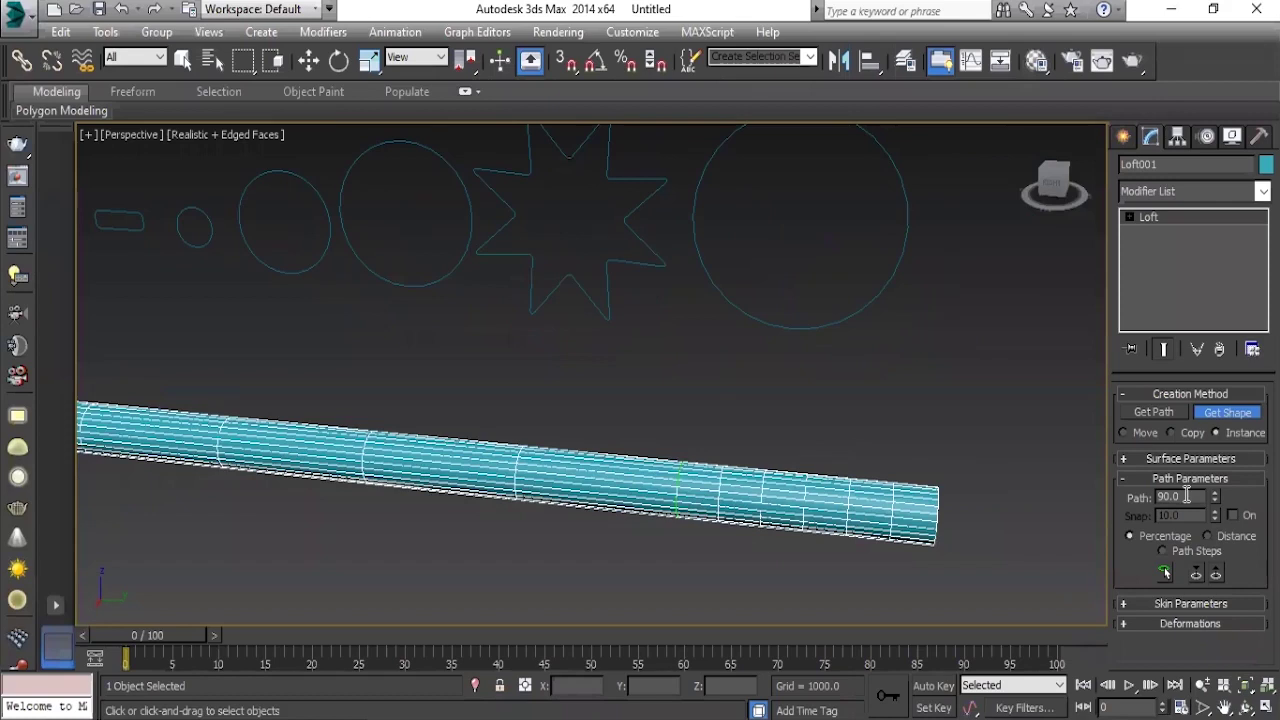
# Settle the Path position at 92 and pan along the shaft to check it.
pyautogui.write('92')
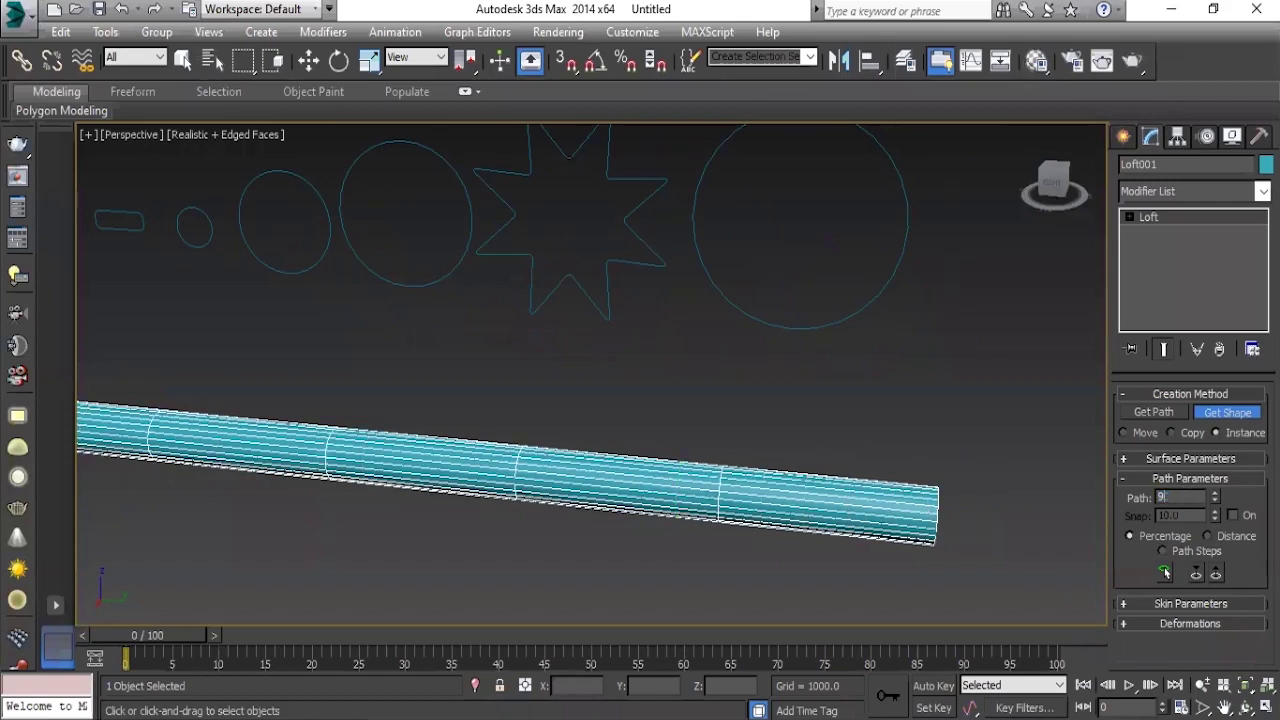
pyautogui.press('Return')
pyautogui.moveTo(224, 330); pyautogui.dragTo(346, 343, button='middle')
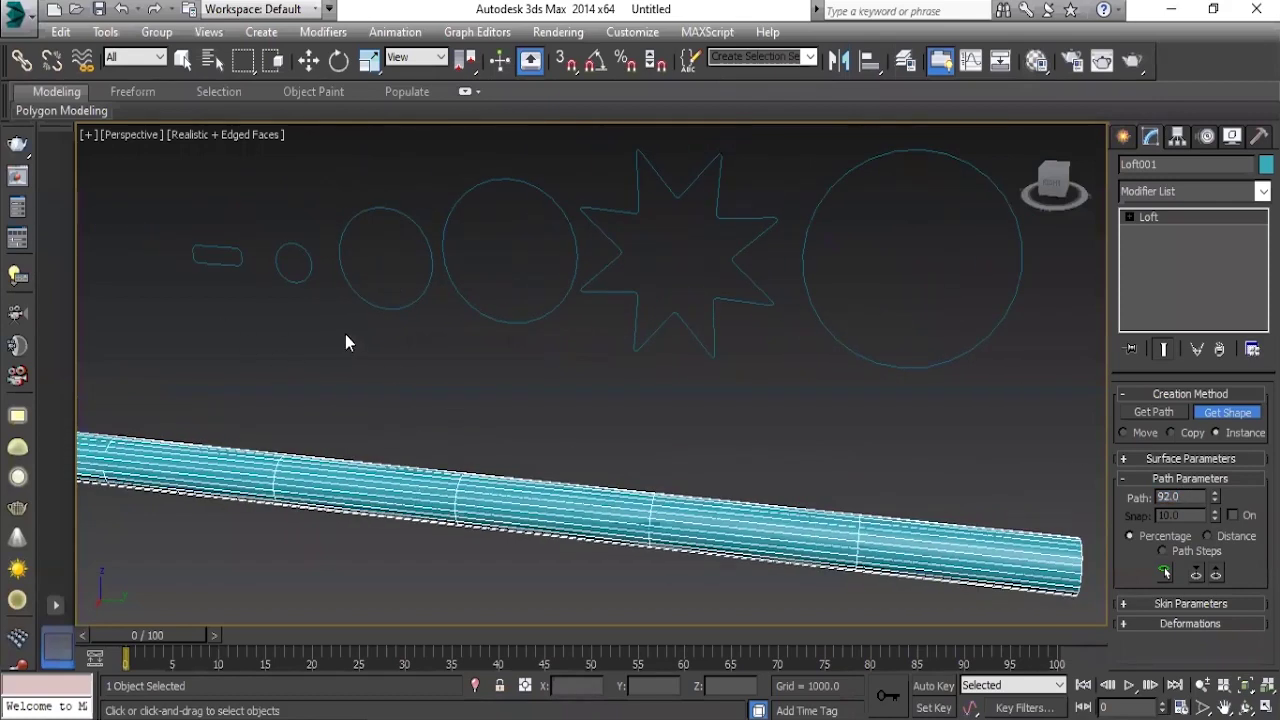
pyautogui.moveTo(634, 477); pyautogui.dragTo(578, 473, button='middle')
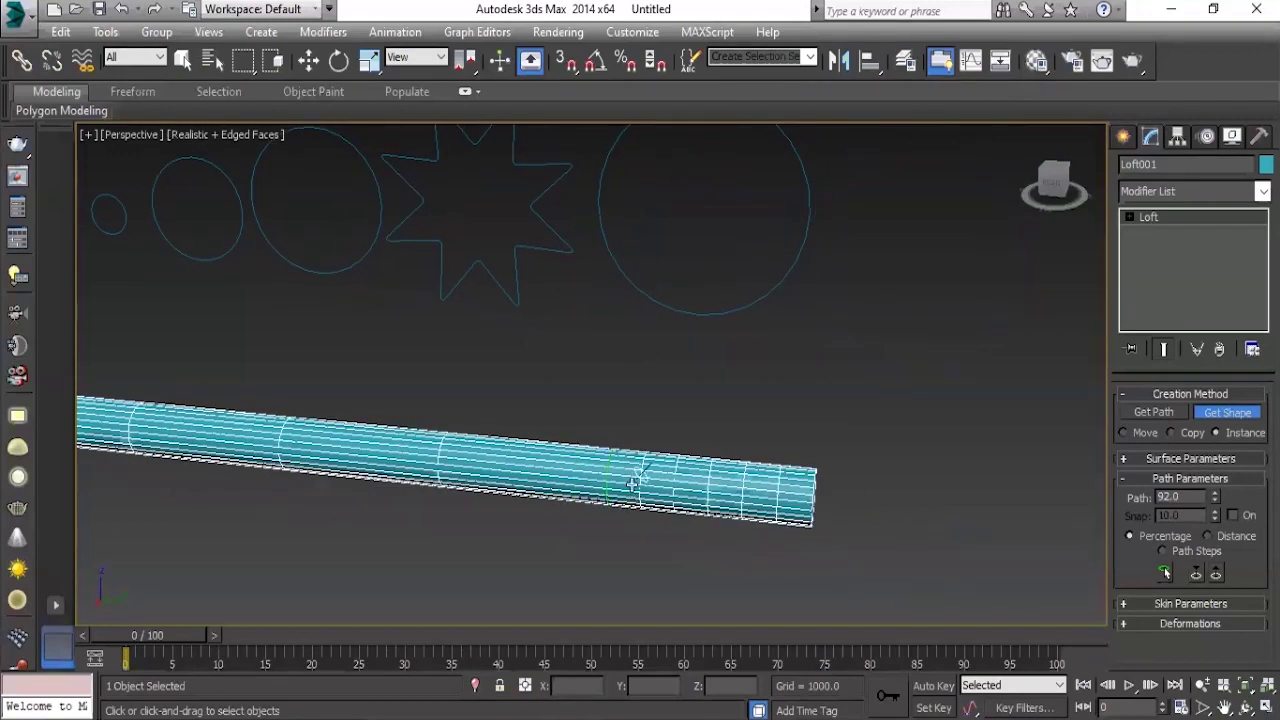
pyautogui.scroll(2, 620, 460)
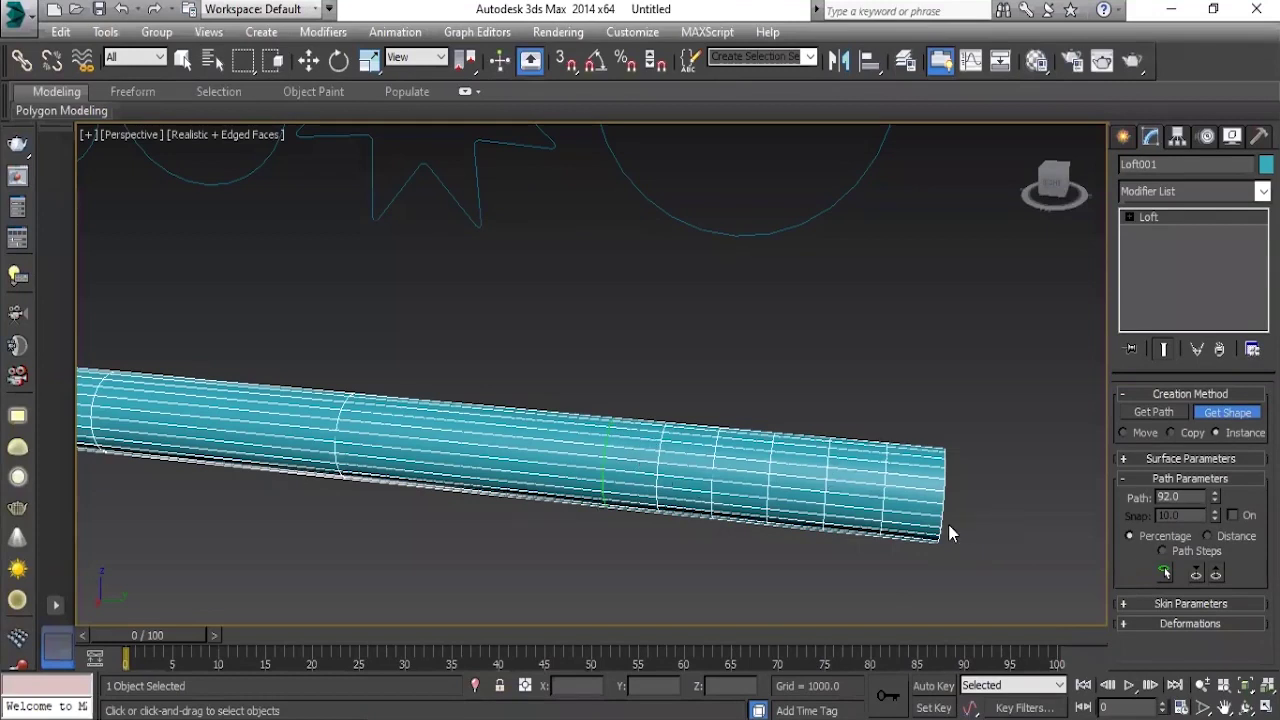
pyautogui.scroll(-2, 446, 470)
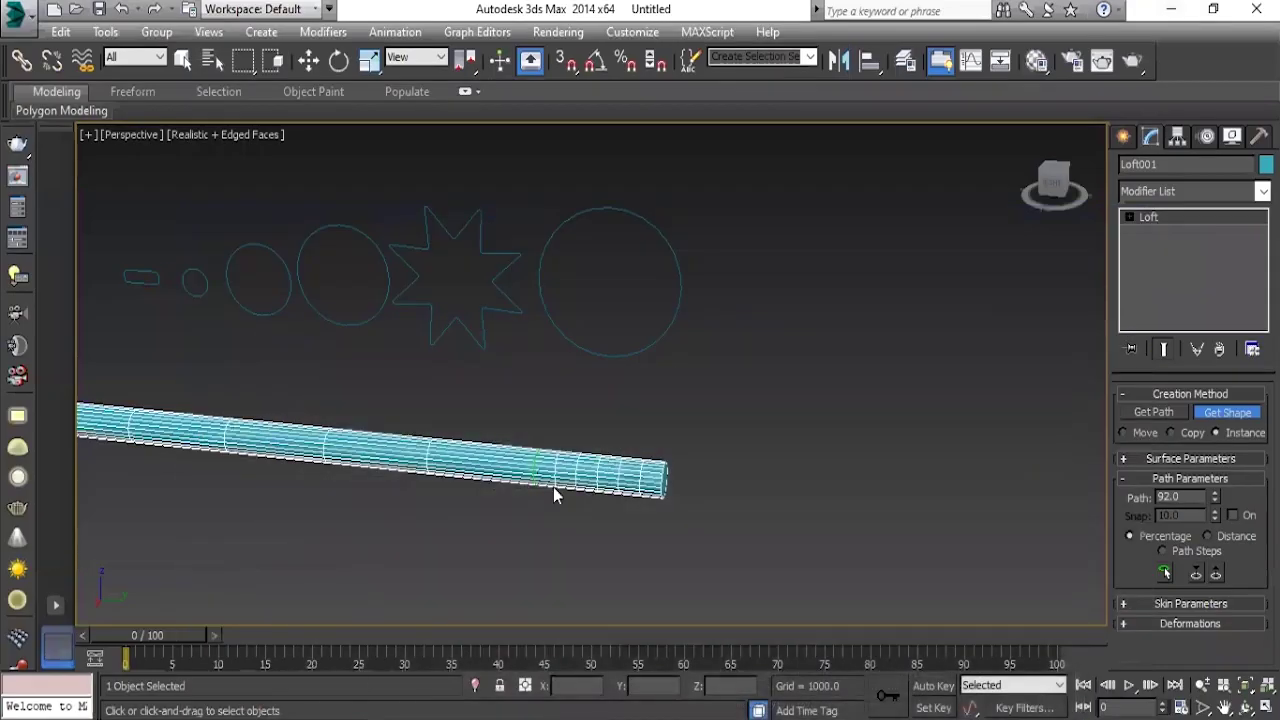
# Study the enlarged flat-tip screwdriver reference photo in Firefox.
pyautogui.moveTo(553, 487); pyautogui.dragTo(534, 433, button='middle')
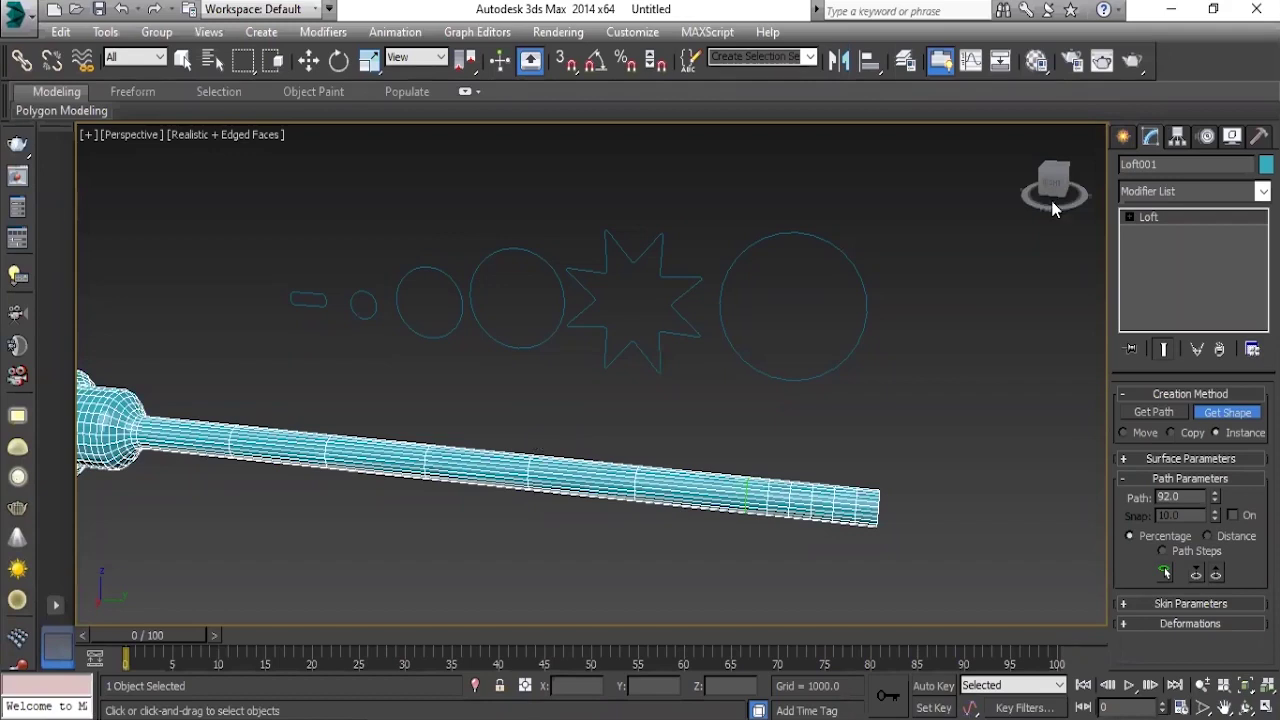
# Move the loft's Path position to 94 and orbit around the shaft to check it.
pyautogui.doubleClick(1192, 498)
pyautogui.write('0')
pyautogui.press('BackSpace')
pyautogui.write('9')
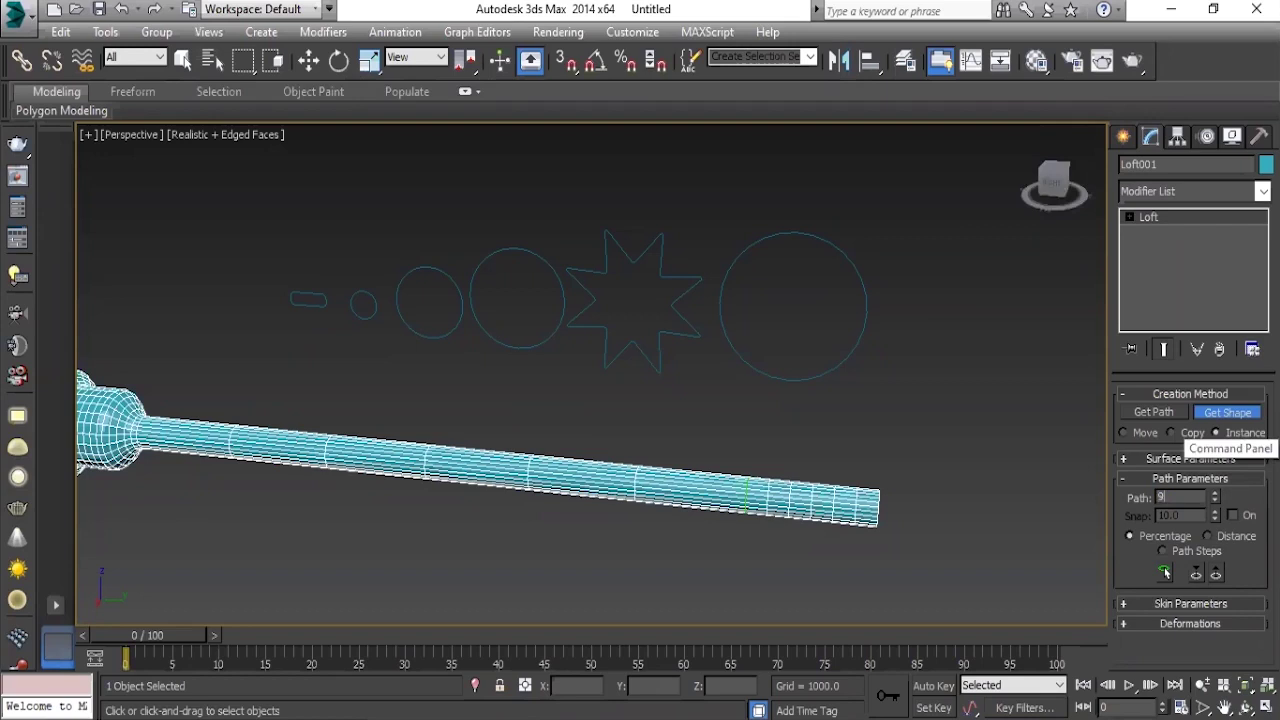
pyautogui.write('4')
pyautogui.press('Return')
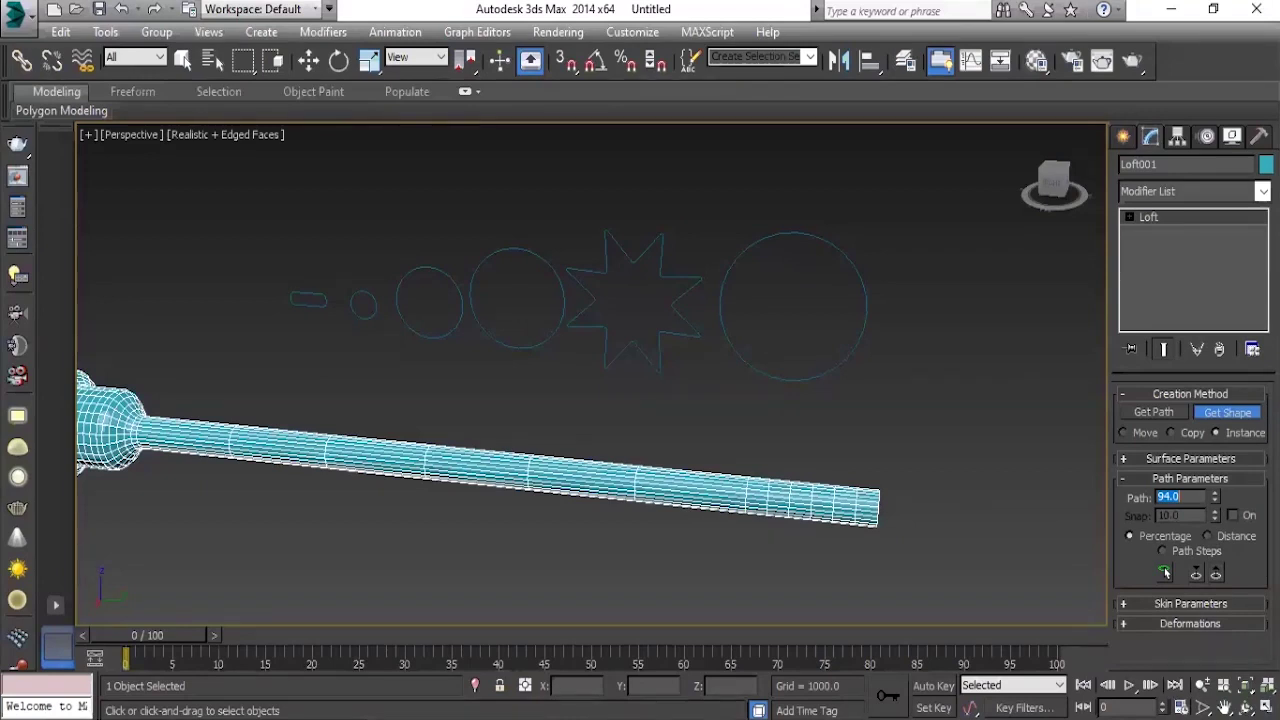
pyautogui.moveTo(600, 294)
pyautogui.keyDown('alt'); pyautogui.mouseDown(button='middle')
pyautogui.moveTo(654, 397)
pyautogui.moveTo(643, 405)
pyautogui.moveTo(713, 428)
pyautogui.mouseUp(button='middle'); pyautogui.keyUp('alt')
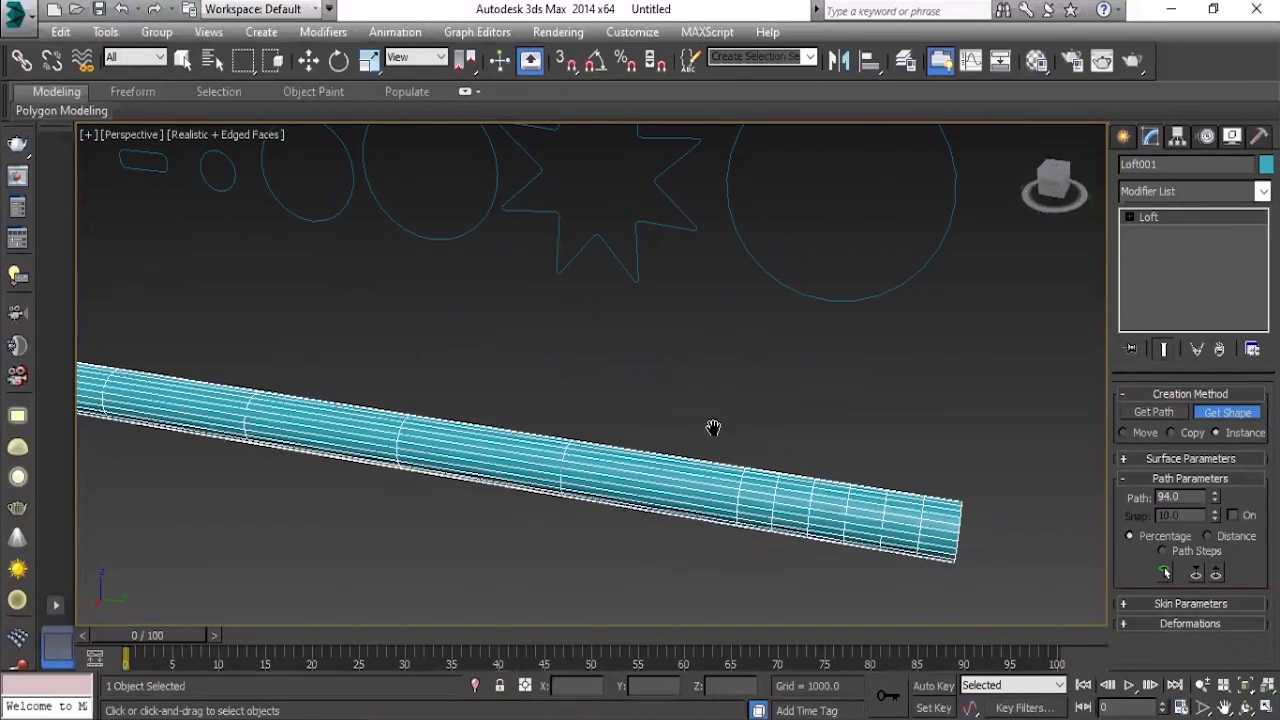
pyautogui.moveTo(713, 428)
pyautogui.keyDown('alt'); pyautogui.mouseDown(button='middle')
pyautogui.moveTo(735, 452)
pyautogui.moveTo(660, 437)
pyautogui.moveTo(717, 424)
pyautogui.mouseUp(button='middle'); pyautogui.keyUp('alt')
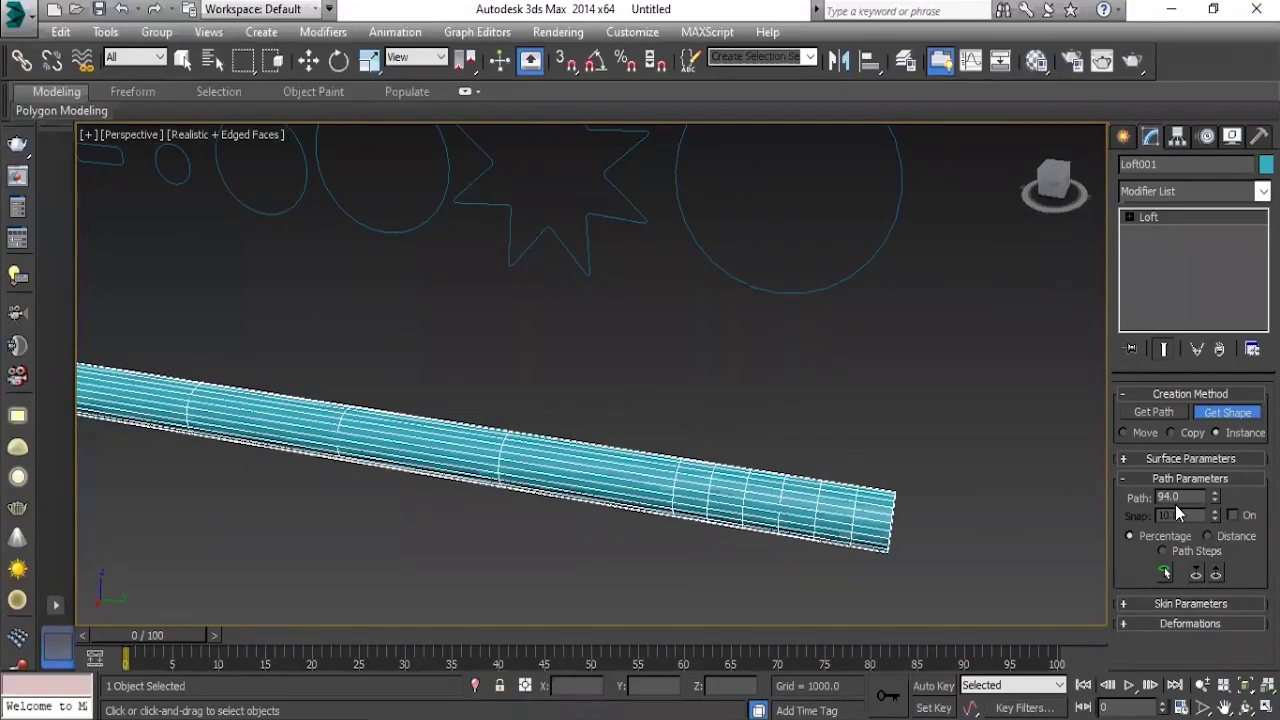
pyautogui.scroll(-3, 443, 400)
pyautogui.scroll(5, 360, 408)
pyautogui.keyDown('alt'); pyautogui.moveTo(360, 408); pyautogui.dragTo(659, 200, button='middle'); pyautogui.keyUp('alt')
pyautogui.scroll(2, 440, 365)
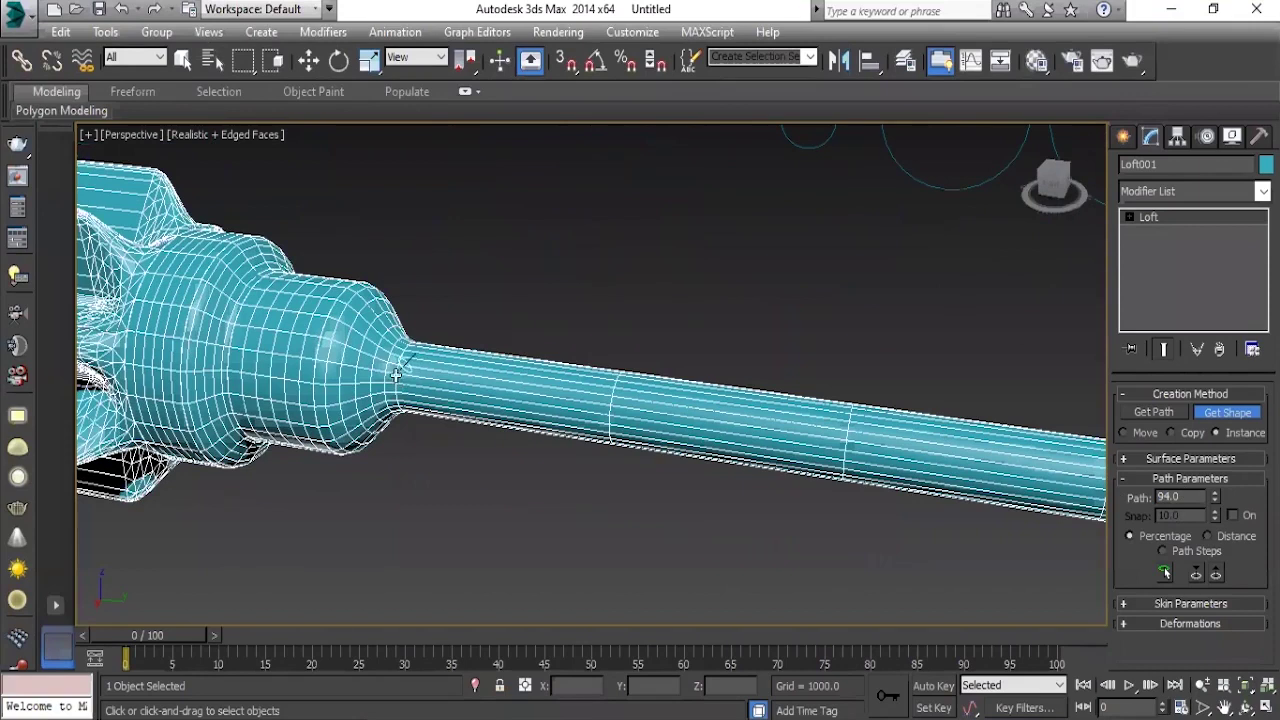
pyautogui.scroll(-3, 392, 373)
pyautogui.scroll(2, 706, 423)
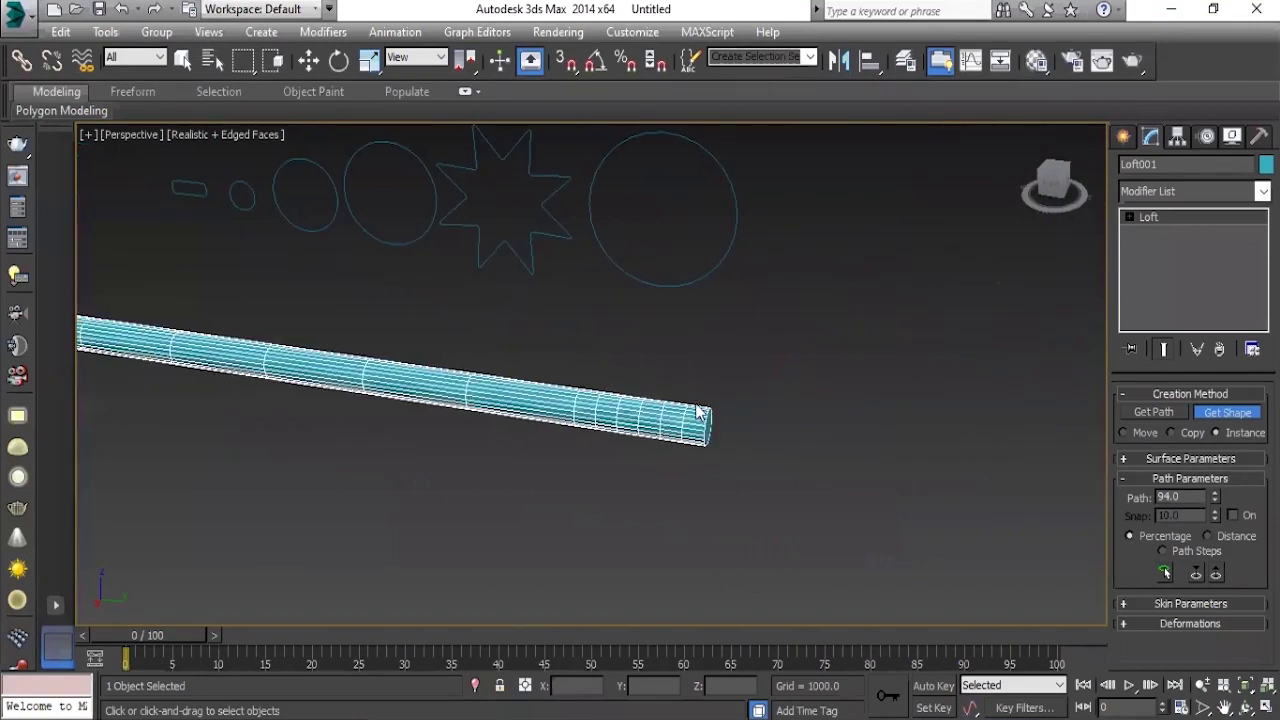
pyautogui.scroll(2, 680, 445)
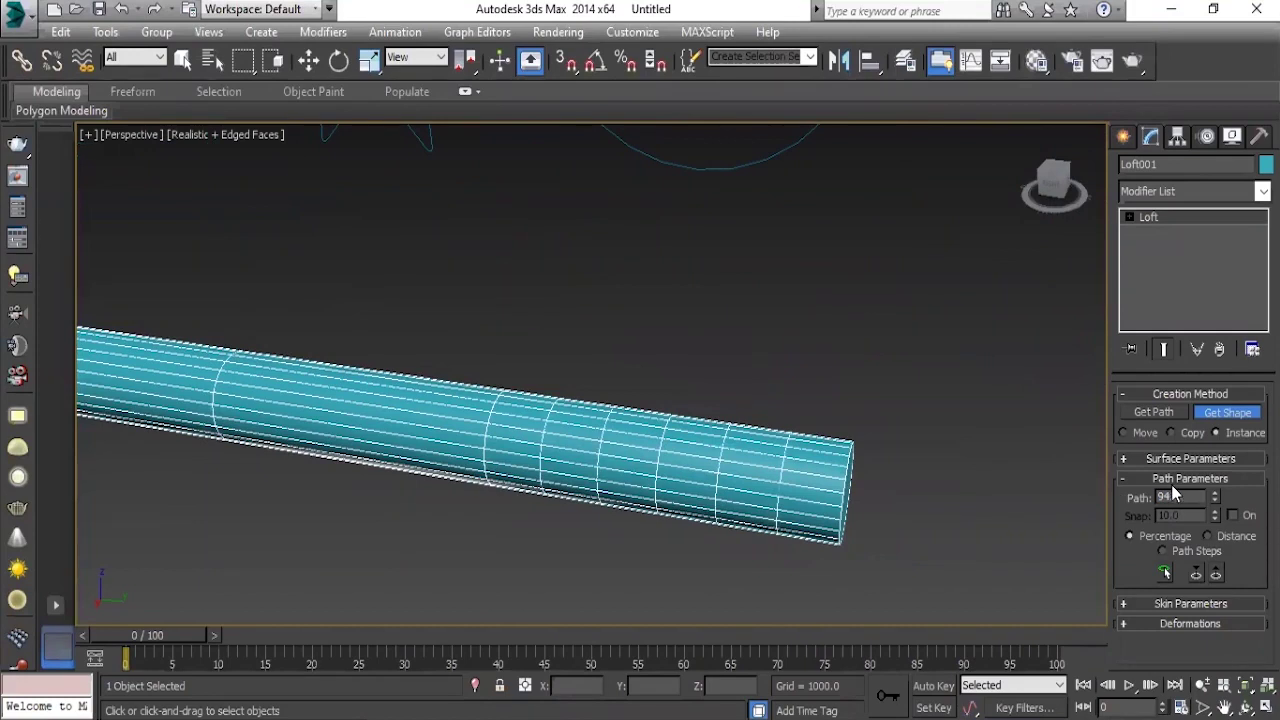
pyautogui.scroll(-4, 757, 440)
pyautogui.scroll(2, 520, 360)
pyautogui.scroll(2, 506, 344)
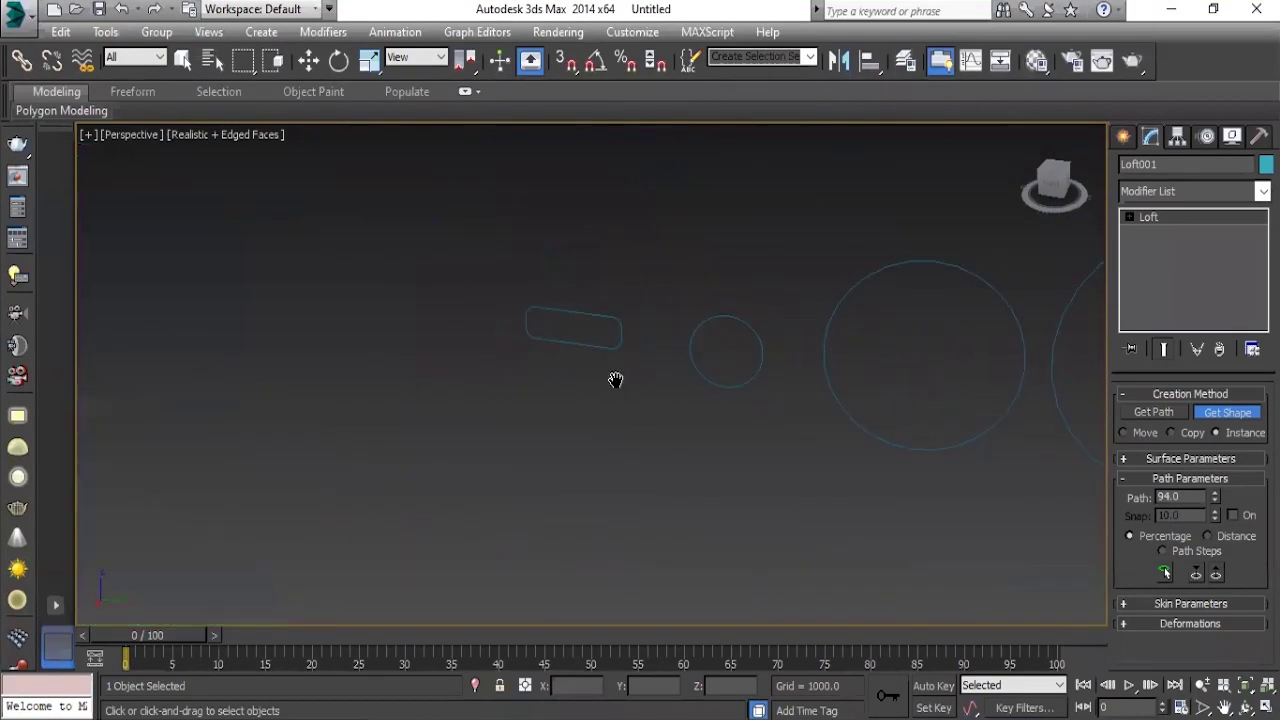
pyautogui.scroll(-3, 560, 305)
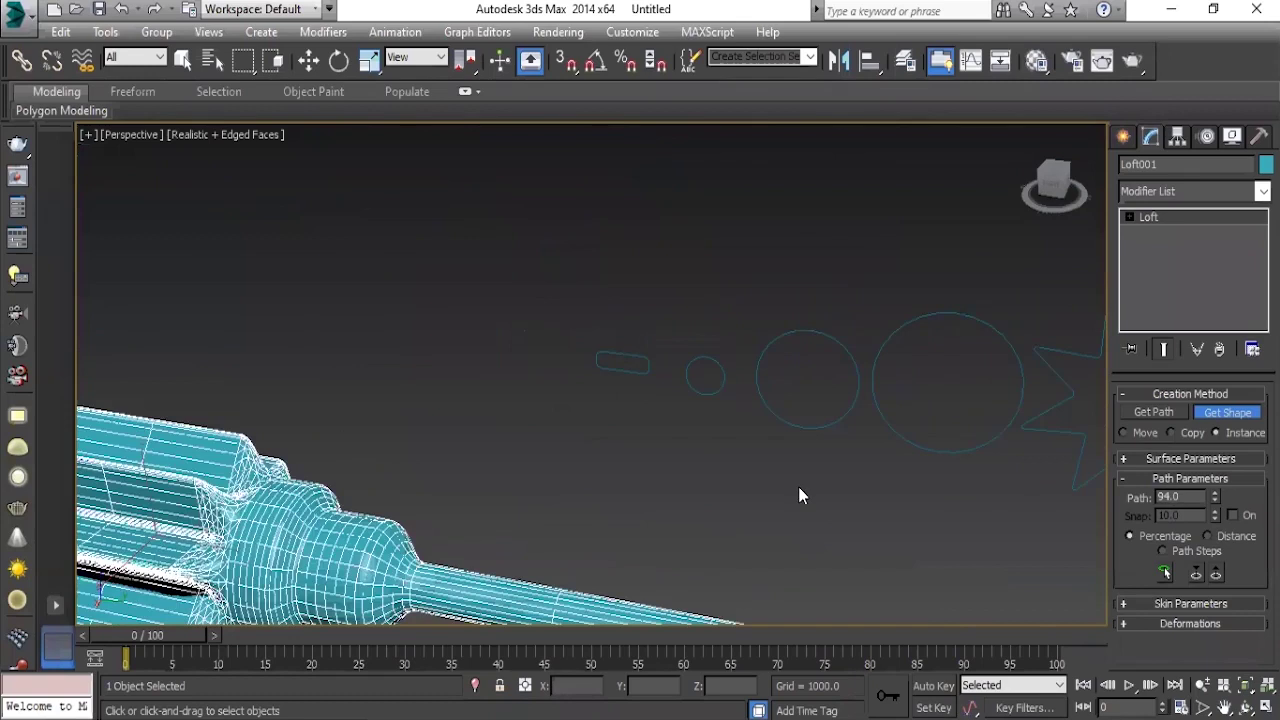
pyautogui.scroll(3, 800, 491)
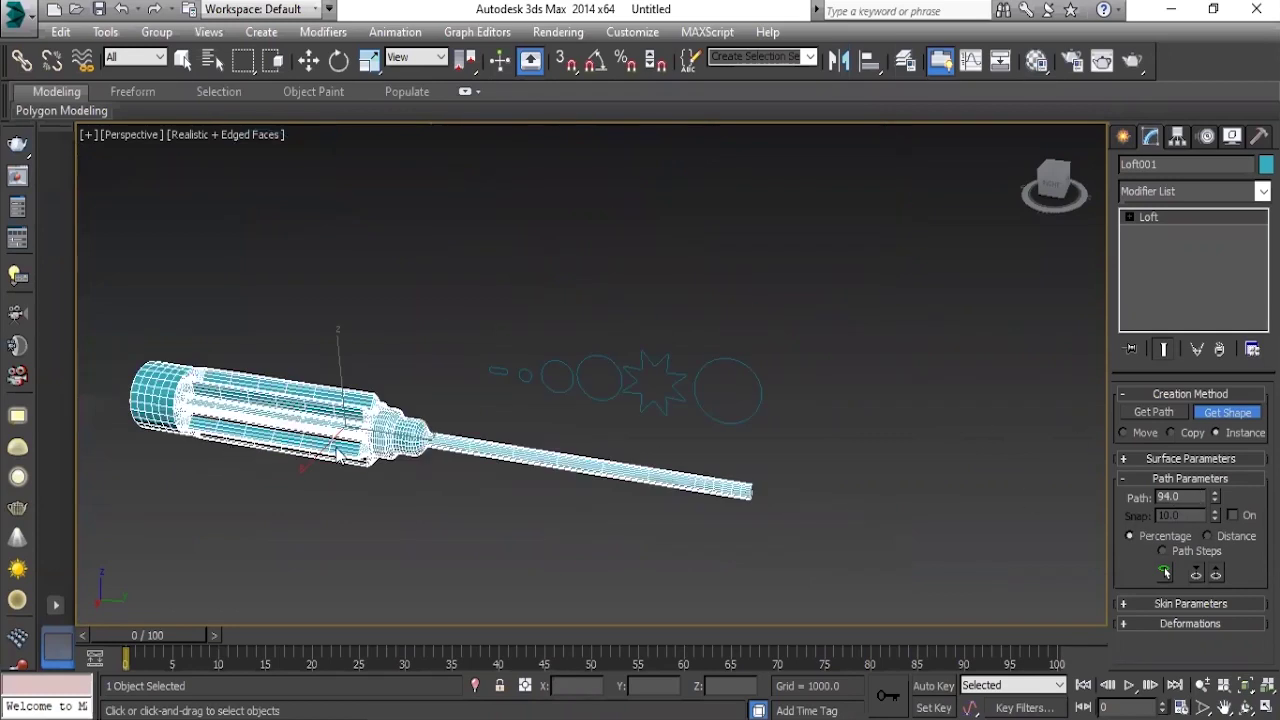
pyautogui.moveTo(337, 455); pyautogui.dragTo(537, 443, button='middle')
pyautogui.scroll(3, 414, 423)
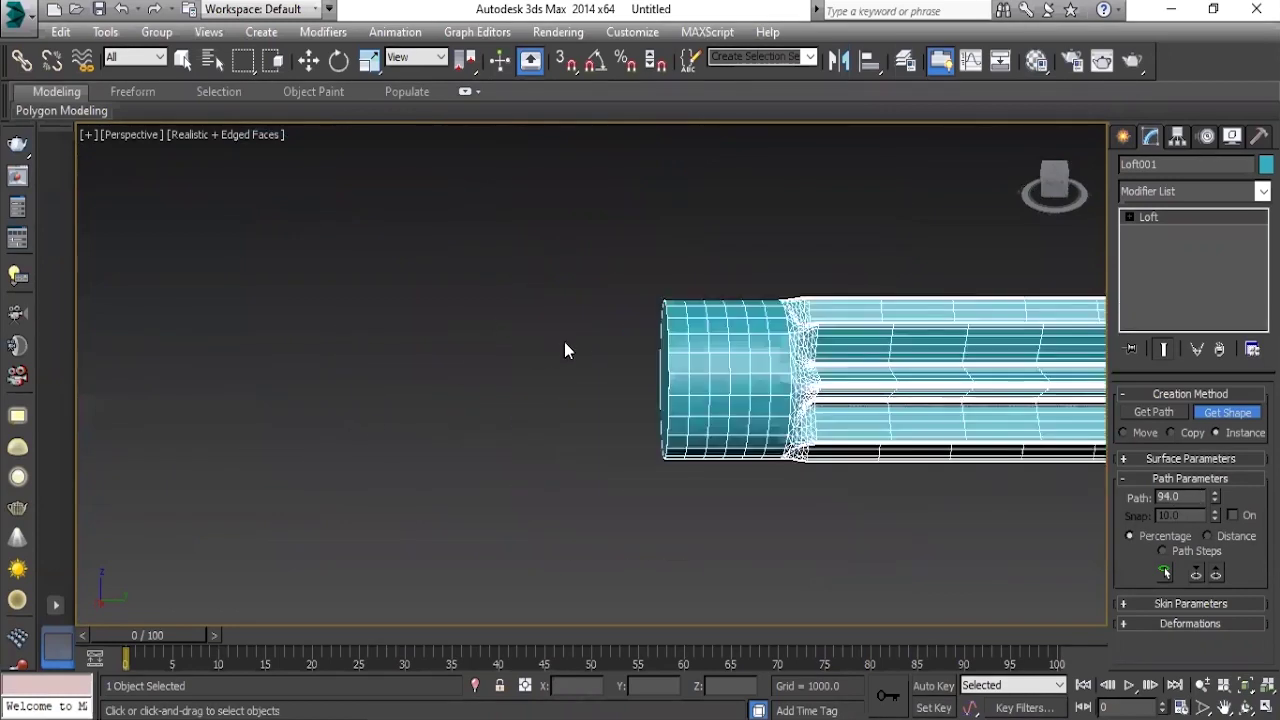
pyautogui.scroll(3, 566, 349)
pyautogui.keyDown('alt'); pyautogui.moveTo(729, 391); pyautogui.dragTo(683, 380, button='middle'); pyautogui.keyUp('alt')
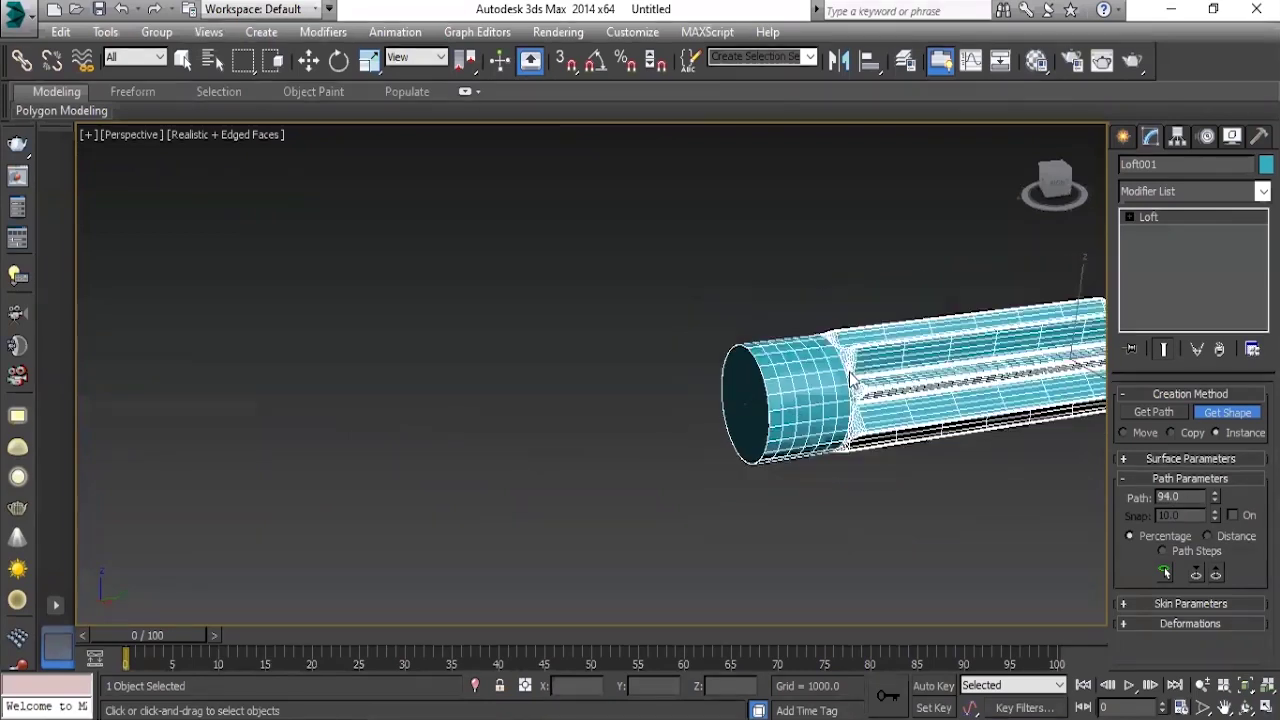
pyautogui.scroll(-3, 683, 380)
pyautogui.scroll(-3, 501, 413)
pyautogui.scroll(5, 517, 387)
pyautogui.scroll(3, 663, 391)
pyautogui.scroll(2, 683, 365)
pyautogui.scroll(-4, 683, 365)
pyautogui.scroll(-2, 629, 443)
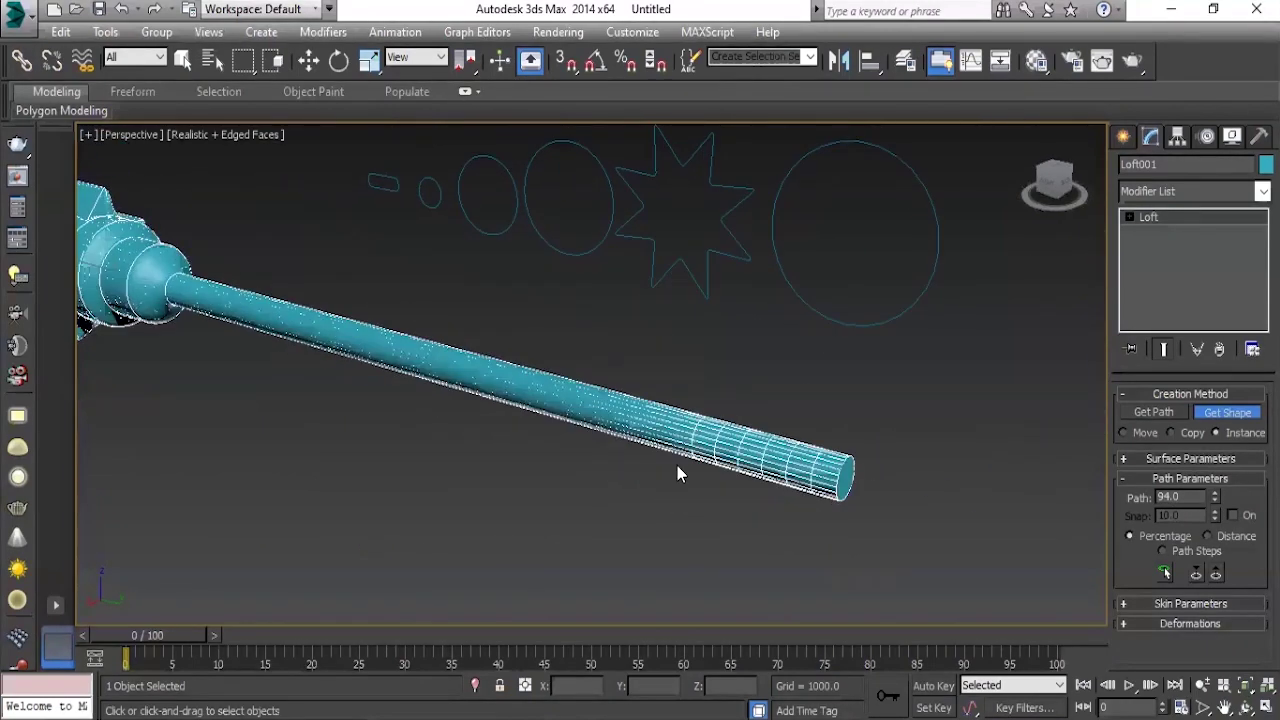
pyautogui.scroll(-5, 677, 465)
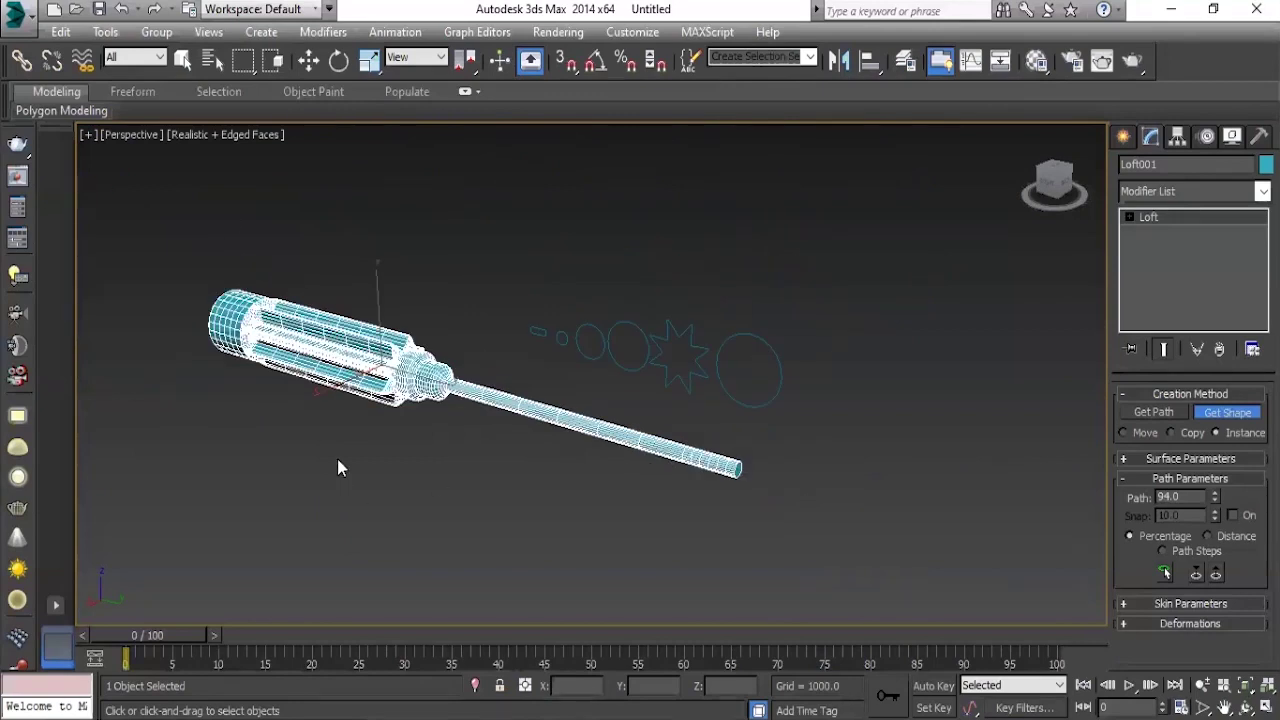
pyautogui.scroll(-5, 448, 432)
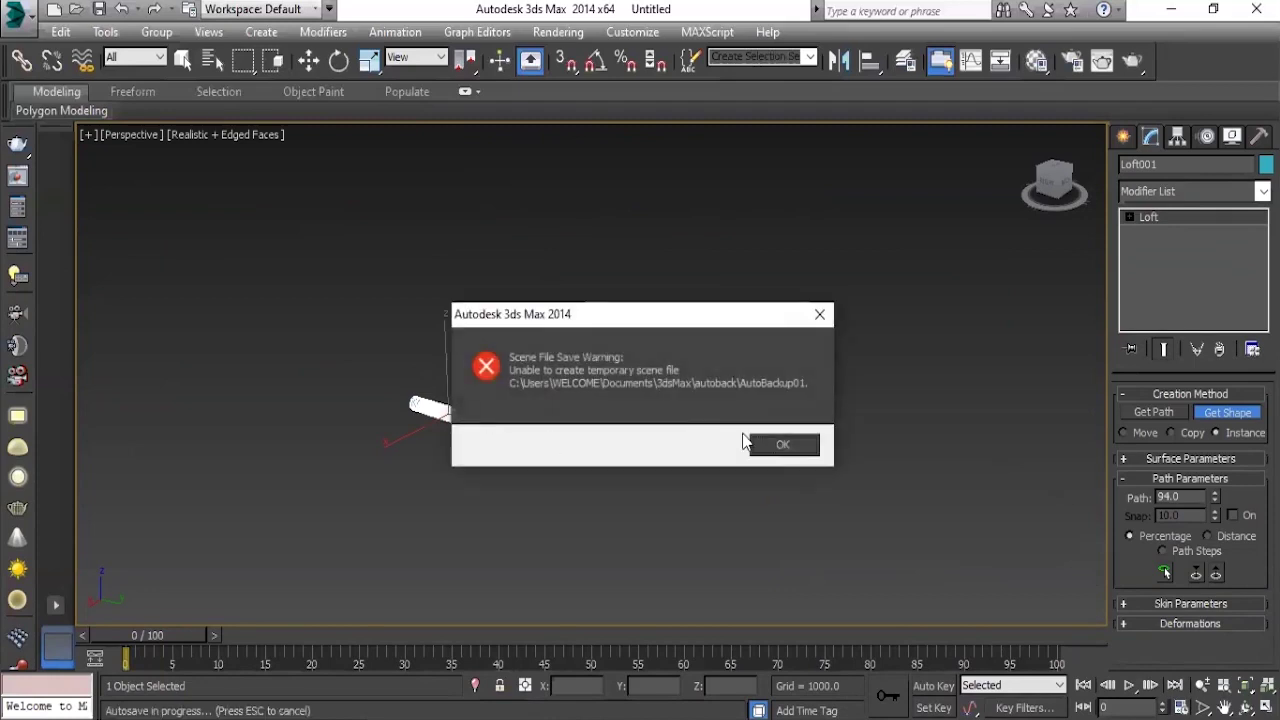
# Close the autosave failure warning, then zoom and orbit to inspect the flattened shaft tip.
pyautogui.click(808, 318)
pyautogui.scroll(3, 534, 470)
pyautogui.scroll(5, 483, 443)
pyautogui.moveTo(620, 497); pyautogui.dragTo(585, 497, button='middle')
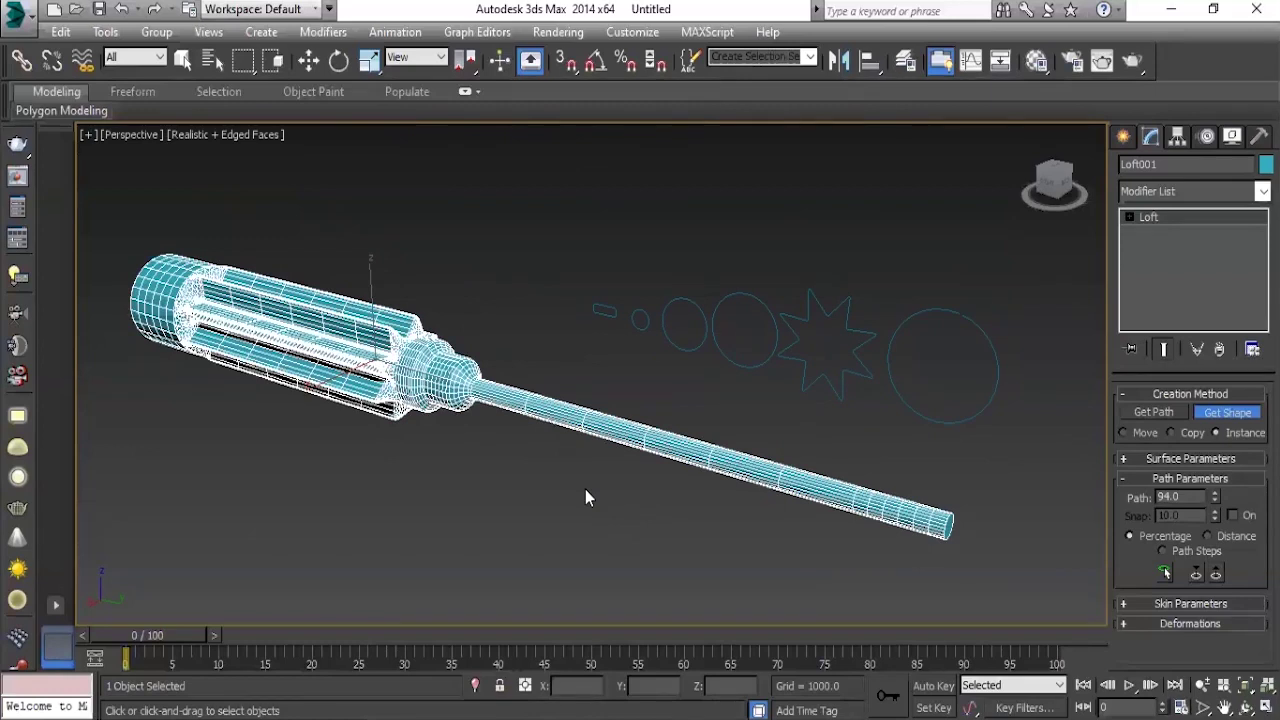
pyautogui.scroll(2, 763, 420)
pyautogui.scroll(2, 671, 402)
pyautogui.scroll(2, 671, 400)
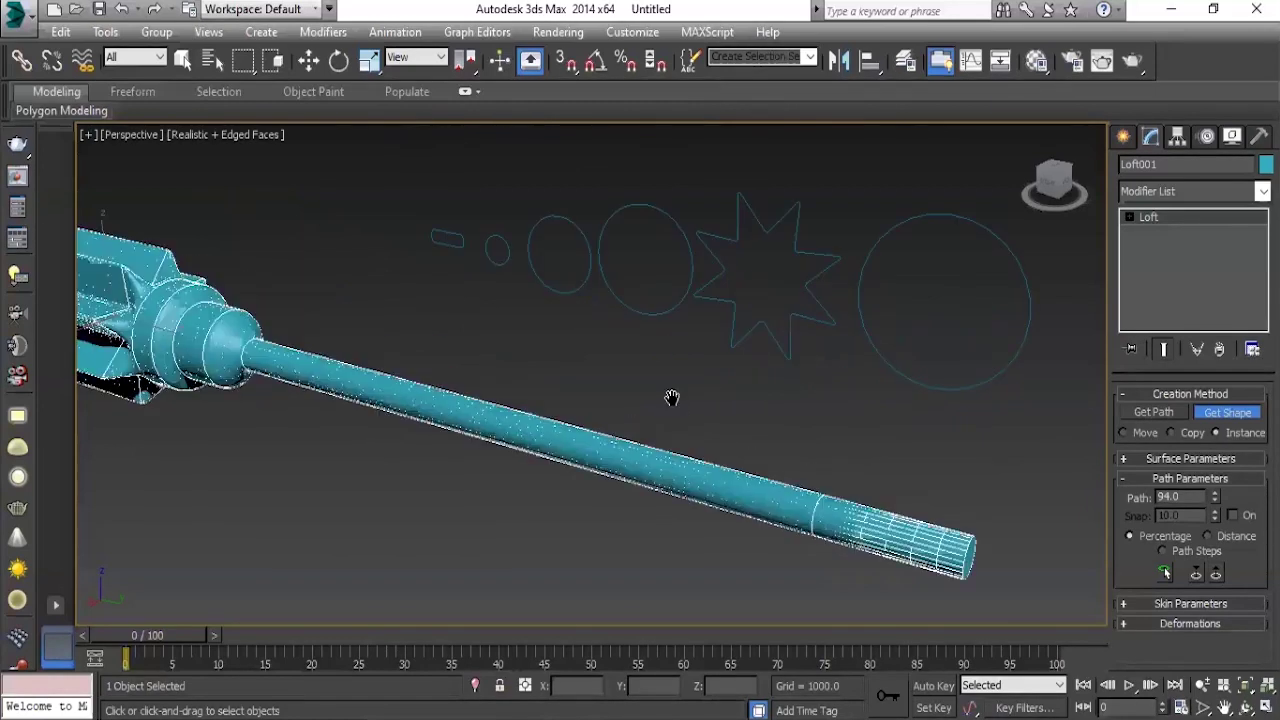
pyautogui.scroll(-1, 675, 400)
pyautogui.scroll(1, 555, 362)
pyautogui.scroll(-1, 879, 468)
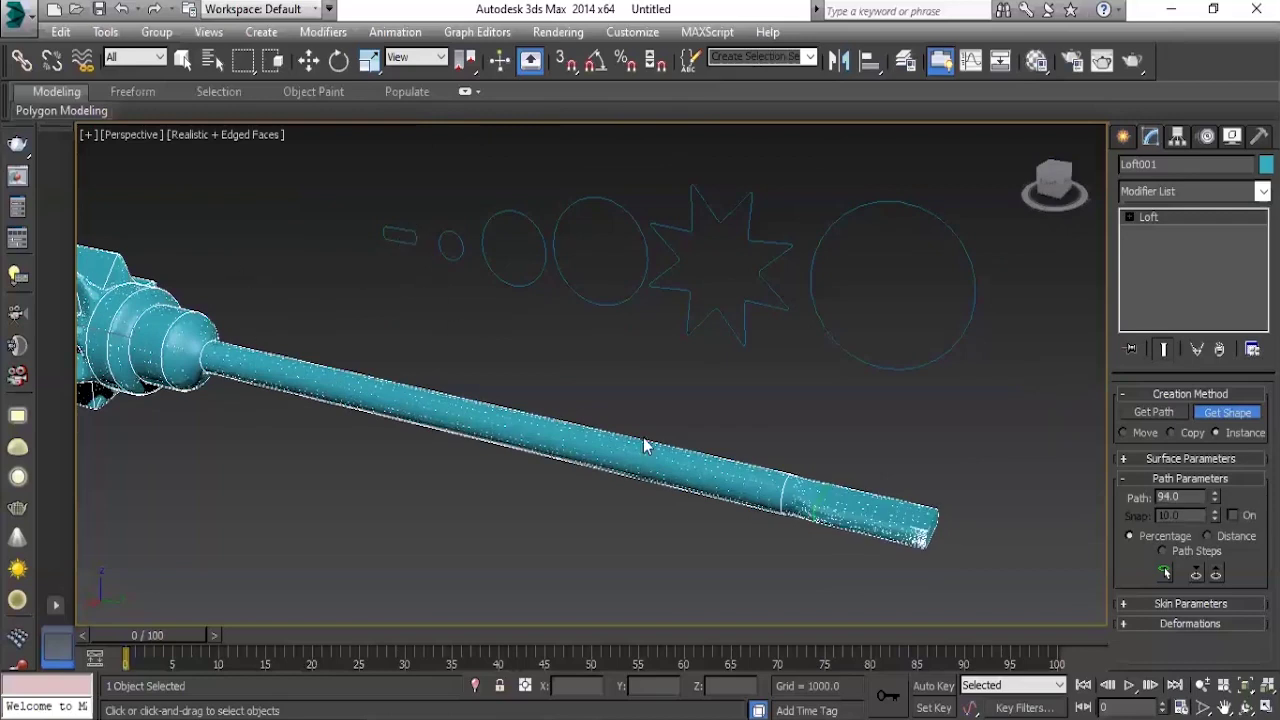
pyautogui.scroll(-2, 651, 443)
pyautogui.scroll(2, 680, 484)
pyautogui.scroll(2, 682, 485)
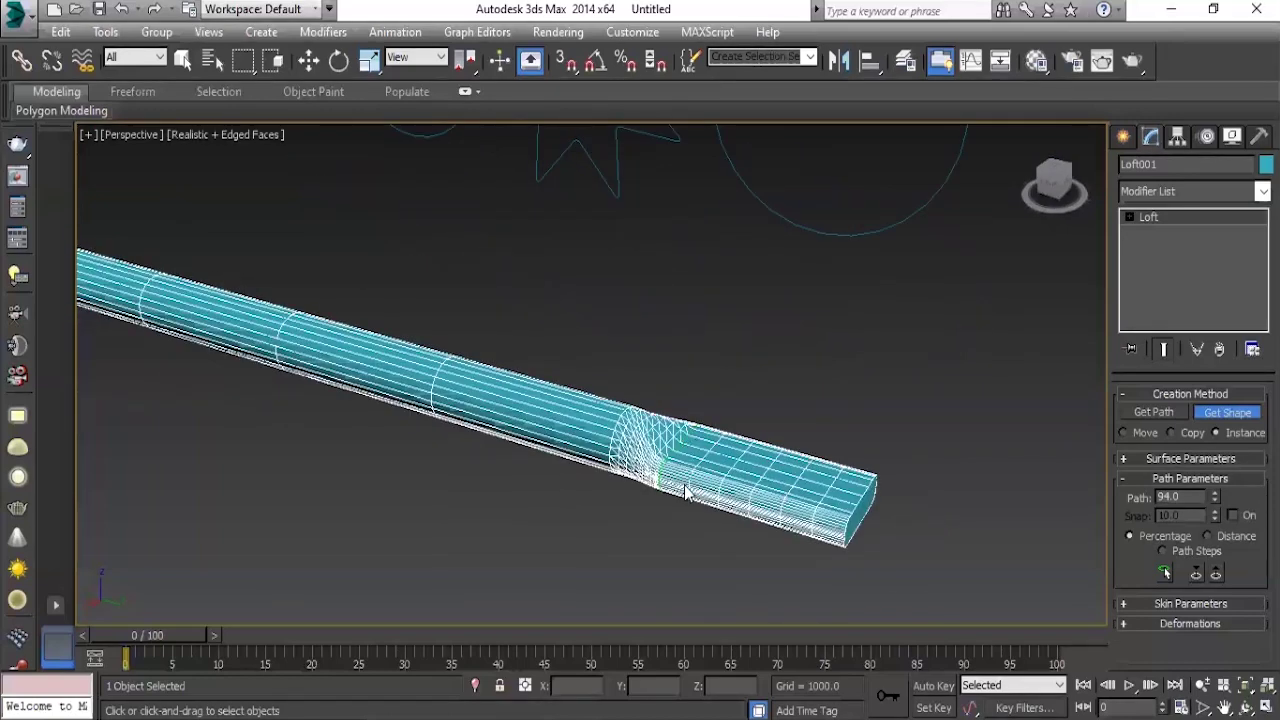
pyautogui.keyDown('alt'); pyautogui.moveTo(687, 487); pyautogui.dragTo(674, 514, button='middle'); pyautogui.keyUp('alt')
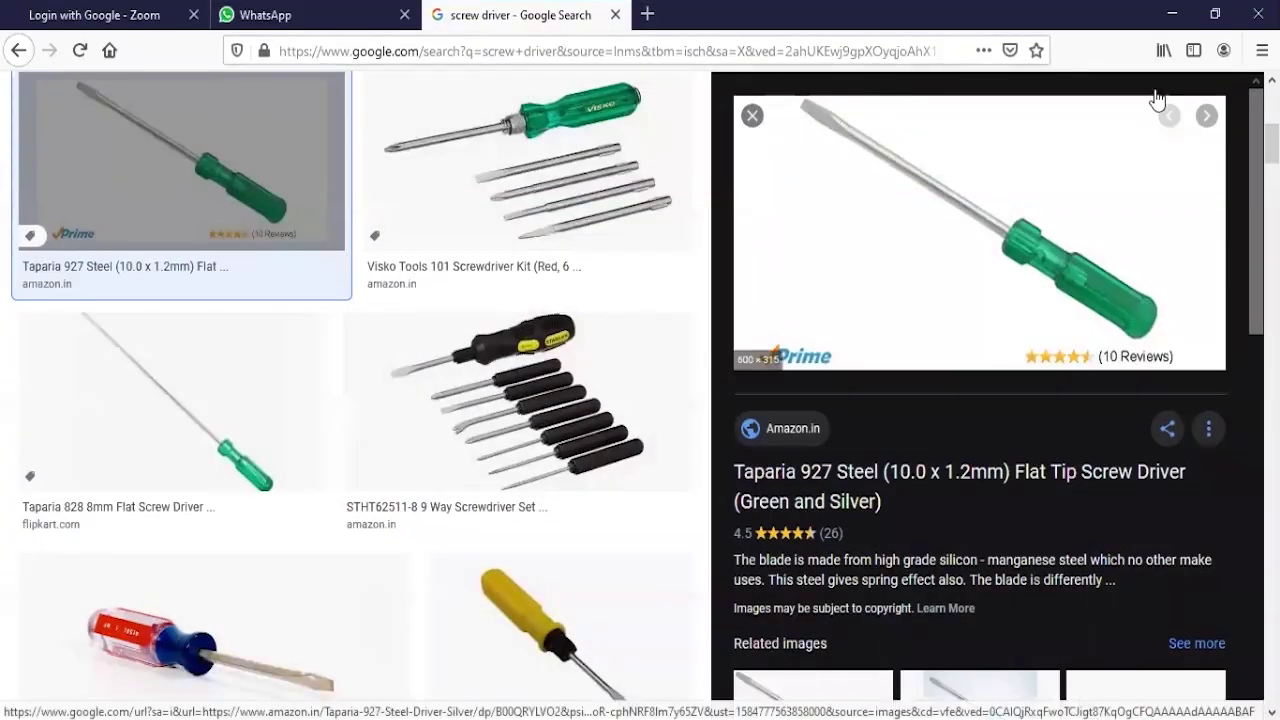
pyautogui.click(1176, 10)
pyautogui.keyDown('alt'); pyautogui.moveTo(484, 338); pyautogui.dragTo(715, 401, button='middle'); pyautogui.keyUp('alt')
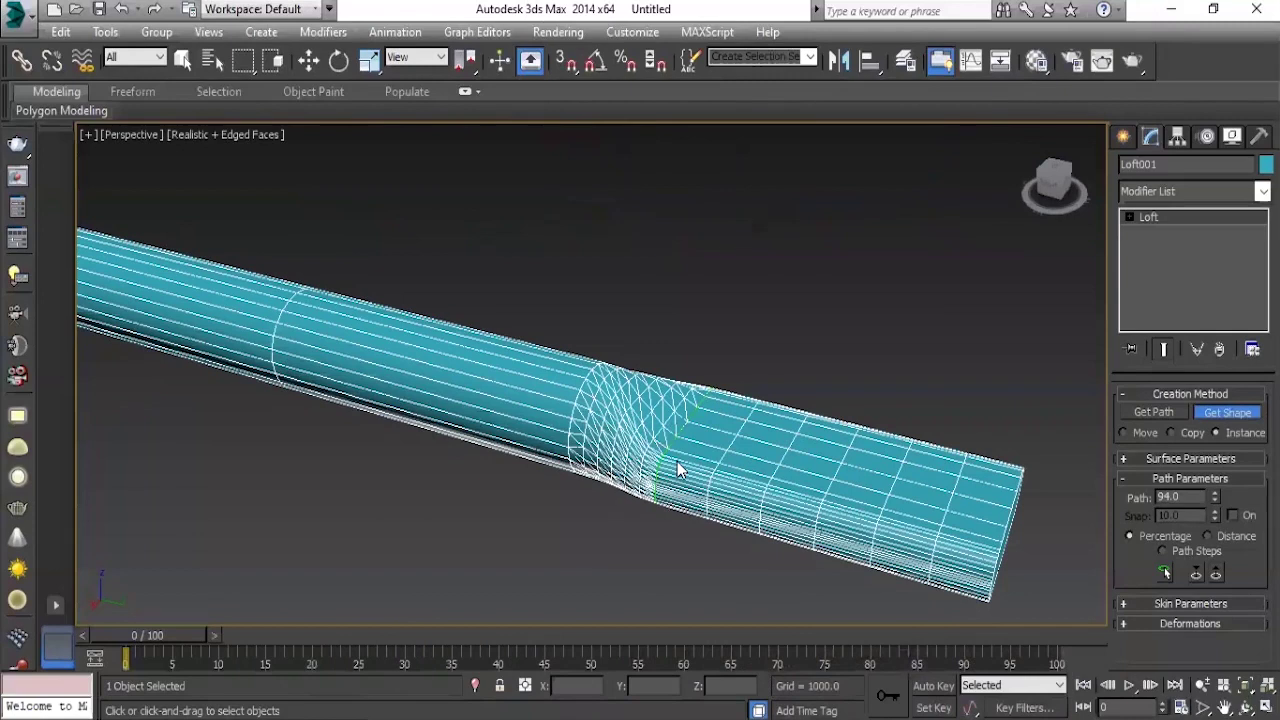
# At Path 100, pick the small oval profile to flatten the shaft's end.
pyautogui.moveTo(677, 461)
pyautogui.keyDown('alt'); pyautogui.mouseDown(button='middle')
pyautogui.moveTo(763, 380)
pyautogui.moveTo(726, 400)
pyautogui.moveTo(680, 470)
pyautogui.moveTo(691, 423)
pyautogui.mouseUp(button='middle'); pyautogui.keyUp('alt')
pyautogui.scroll(-2, 597, 380)
pyautogui.scroll(2, 589, 377)
pyautogui.moveTo(589, 377)
pyautogui.keyDown('alt'); pyautogui.mouseDown(button='middle')
pyautogui.moveTo(669, 393)
pyautogui.moveTo(692, 426)
pyautogui.mouseUp(button='middle'); pyautogui.keyUp('alt')
pyautogui.keyDown('alt'); pyautogui.moveTo(634, 392); pyautogui.dragTo(632, 382, button='middle'); pyautogui.keyUp('alt')
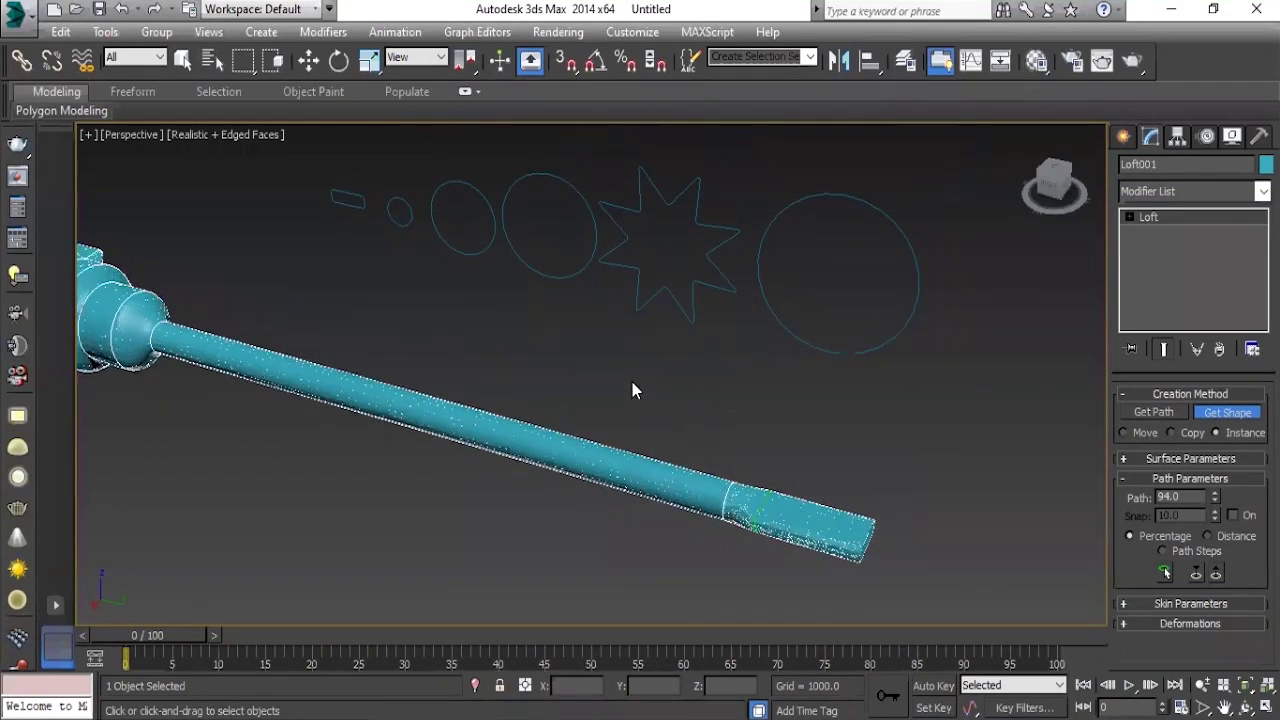
pyautogui.doubleClick(1190, 494)
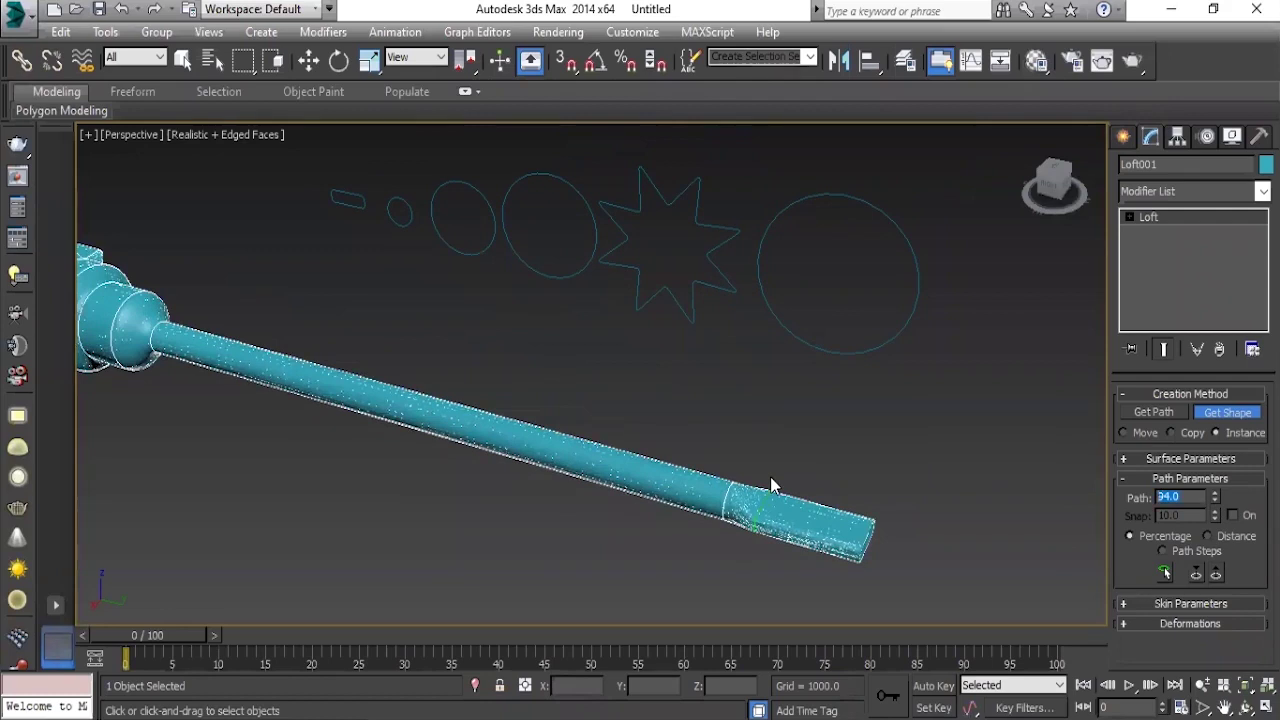
pyautogui.write('100')
pyautogui.press('Return')
pyautogui.click(343, 191)
# Orbit and zoom to view the blade tip end-on, then frame the whole screwdriver diagonally.
pyautogui.moveTo(496, 320)
pyautogui.keyDown('alt'); pyautogui.mouseDown(button='middle')
pyautogui.moveTo(799, 353)
pyautogui.moveTo(734, 408)
pyautogui.moveTo(658, 388)
pyautogui.moveTo(925, 350)
pyautogui.moveTo(449, 377)
pyautogui.moveTo(449, 409)
pyautogui.moveTo(434, 366)
pyautogui.moveTo(455, 443)
pyautogui.mouseUp(button='middle'); pyautogui.keyUp('alt')
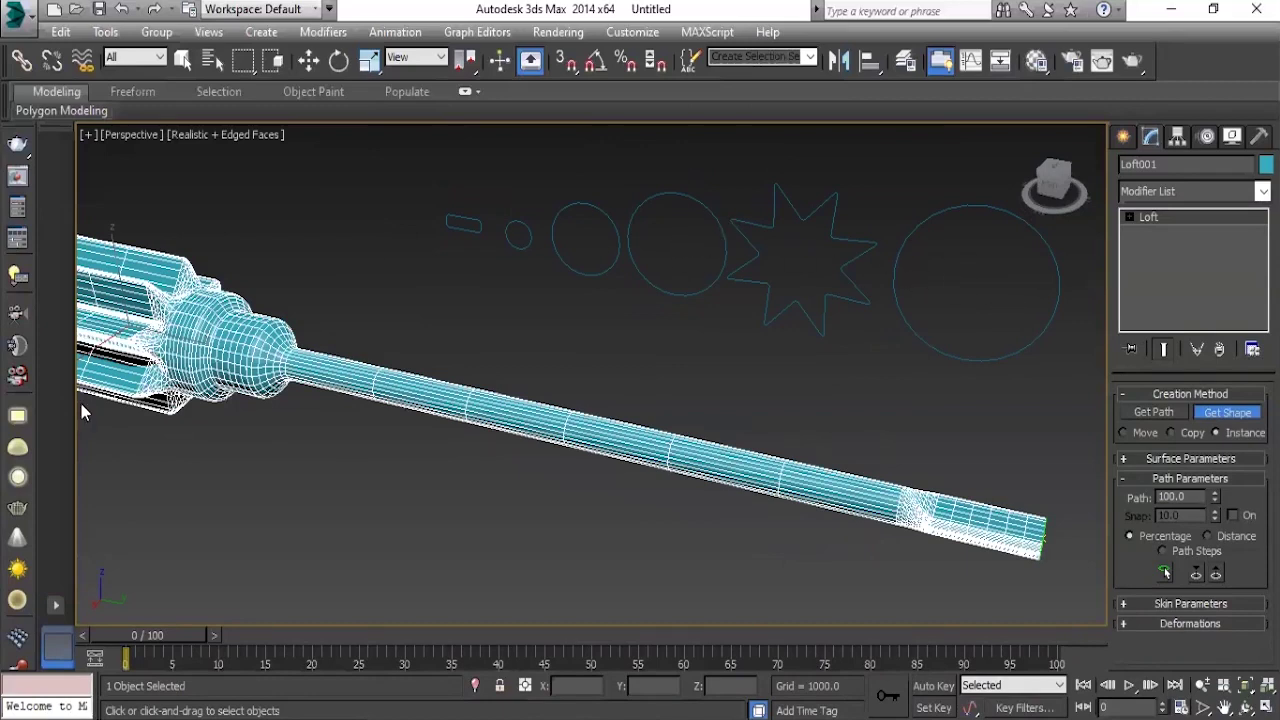
pyautogui.scroll(-4, 298, 296)
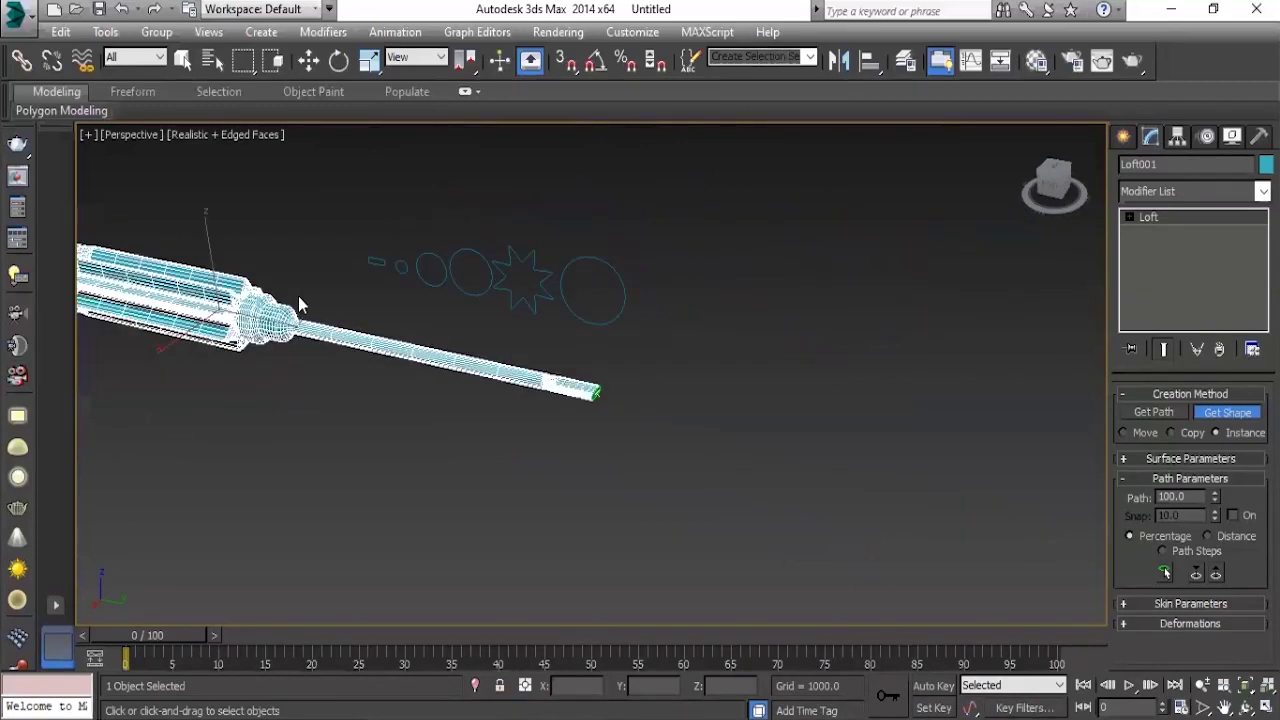
pyautogui.scroll(2, 298, 296)
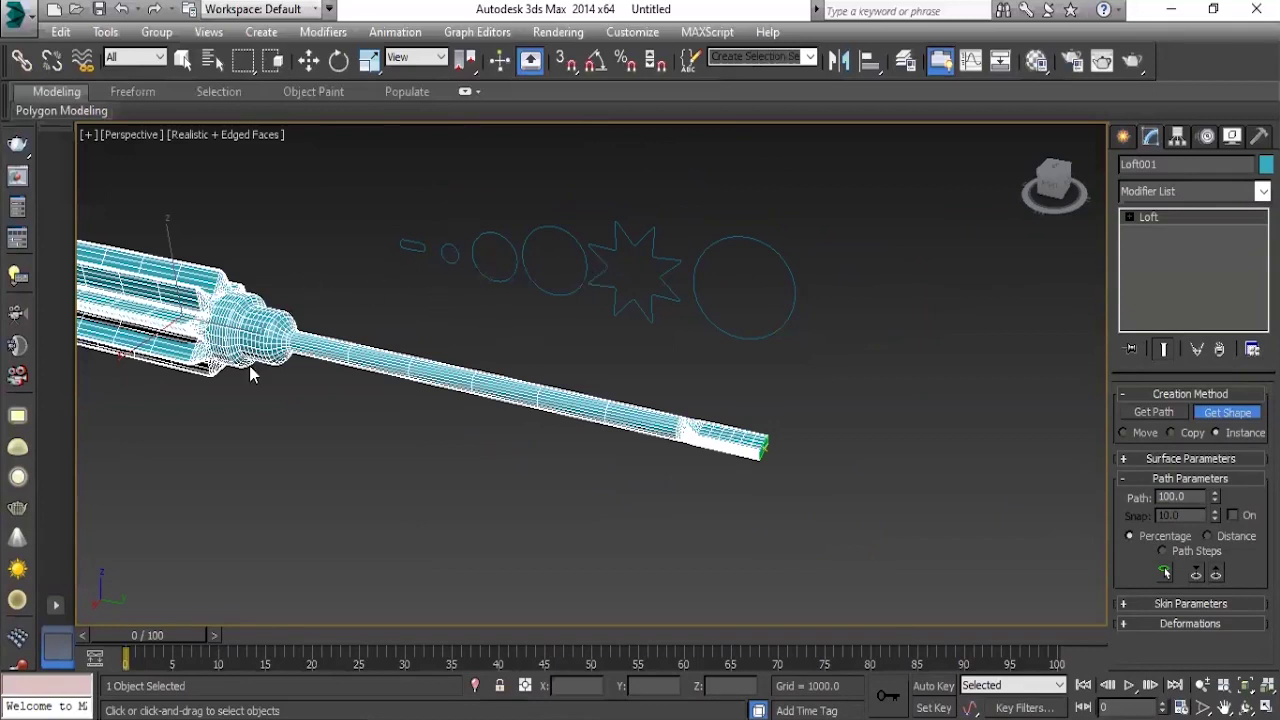
pyautogui.moveTo(624, 373); pyautogui.dragTo(534, 461, button='middle')
pyautogui.scroll(5, 512, 427)
pyautogui.scroll(-3, 512, 427)
pyautogui.scroll(-2, 718, 360)
pyautogui.scroll(4, 766, 334)
pyautogui.moveTo(766, 334)
pyautogui.mouseDown(button='middle')
pyautogui.moveTo(739, 368)
pyautogui.moveTo(709, 356)
pyautogui.mouseUp(button='middle')
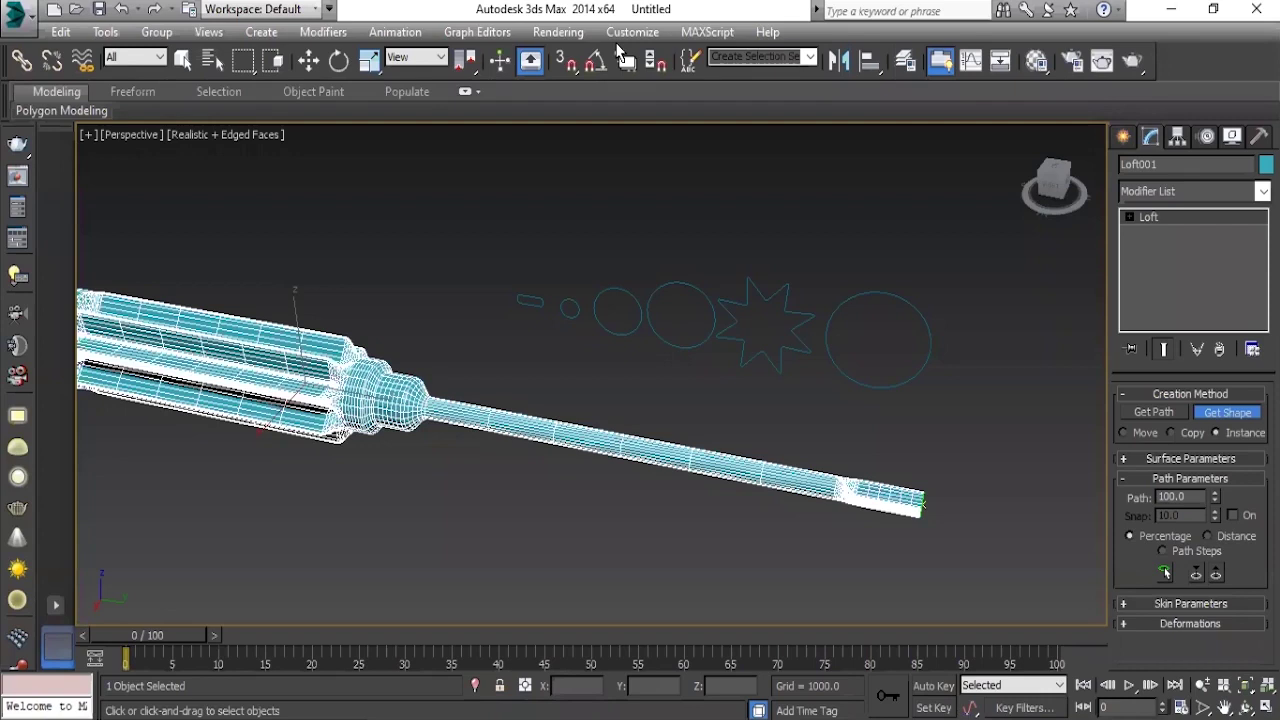
# Save the scene to the Desktop as 'screw driver.max' and switch to Select and Move.
pyautogui.keyDown('alt'); pyautogui.moveTo(442, 317); pyautogui.dragTo(651, 340, button='middle'); pyautogui.keyUp('alt')
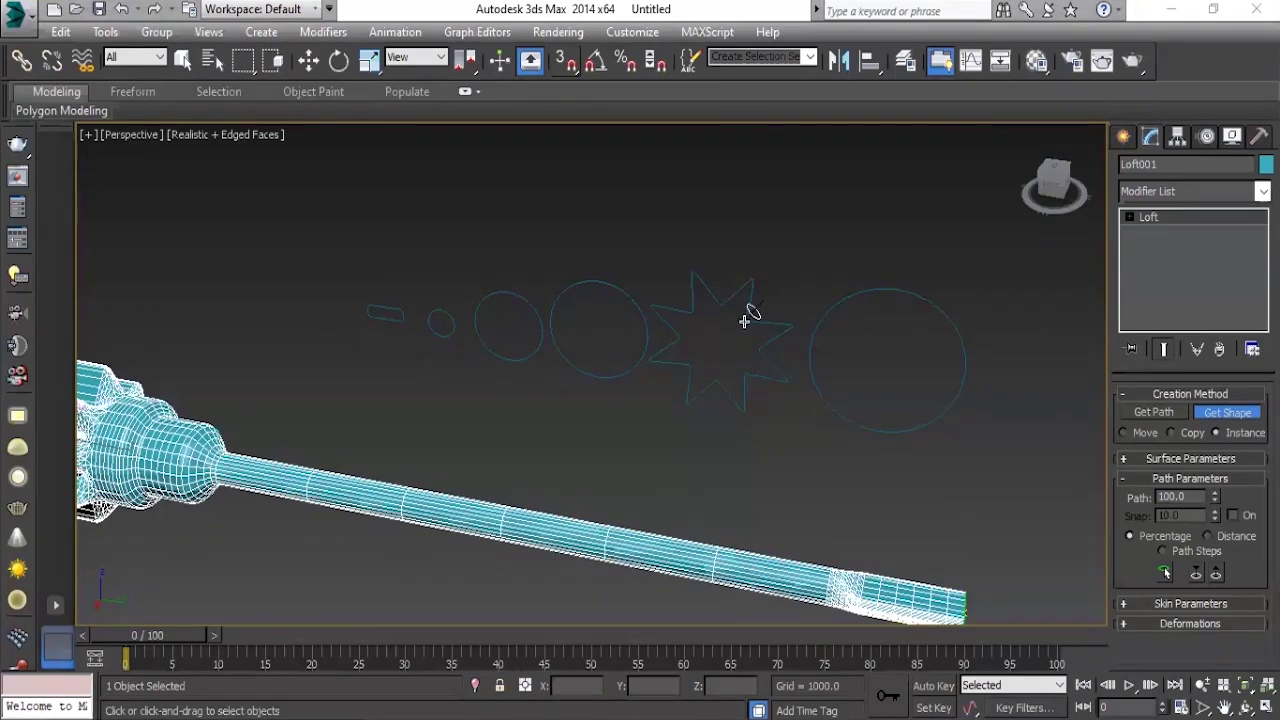
pyautogui.moveTo(926, 396)
pyautogui.mouseDown(button='middle')
pyautogui.moveTo(769, 349)
pyautogui.moveTo(803, 403)
pyautogui.mouseUp(button='middle')
pyautogui.click(13, 14)
pyautogui.click(57, 246)
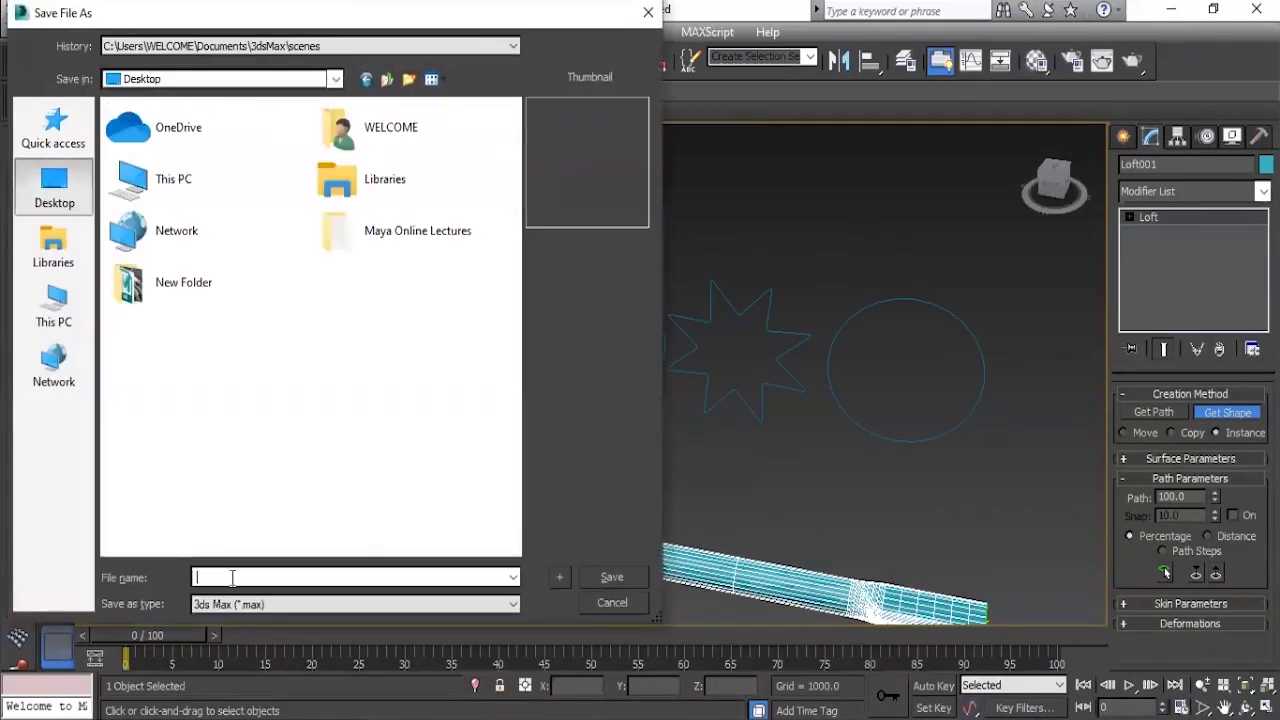
pyautogui.write('screw')
pyautogui.write('er')
pyautogui.press('Return')
pyautogui.moveTo(706, 408)
pyautogui.mouseDown(button='middle')
pyautogui.moveTo(740, 383)
pyautogui.moveTo(1008, 368)
pyautogui.mouseUp(button='middle')
pyautogui.click(1214, 416)
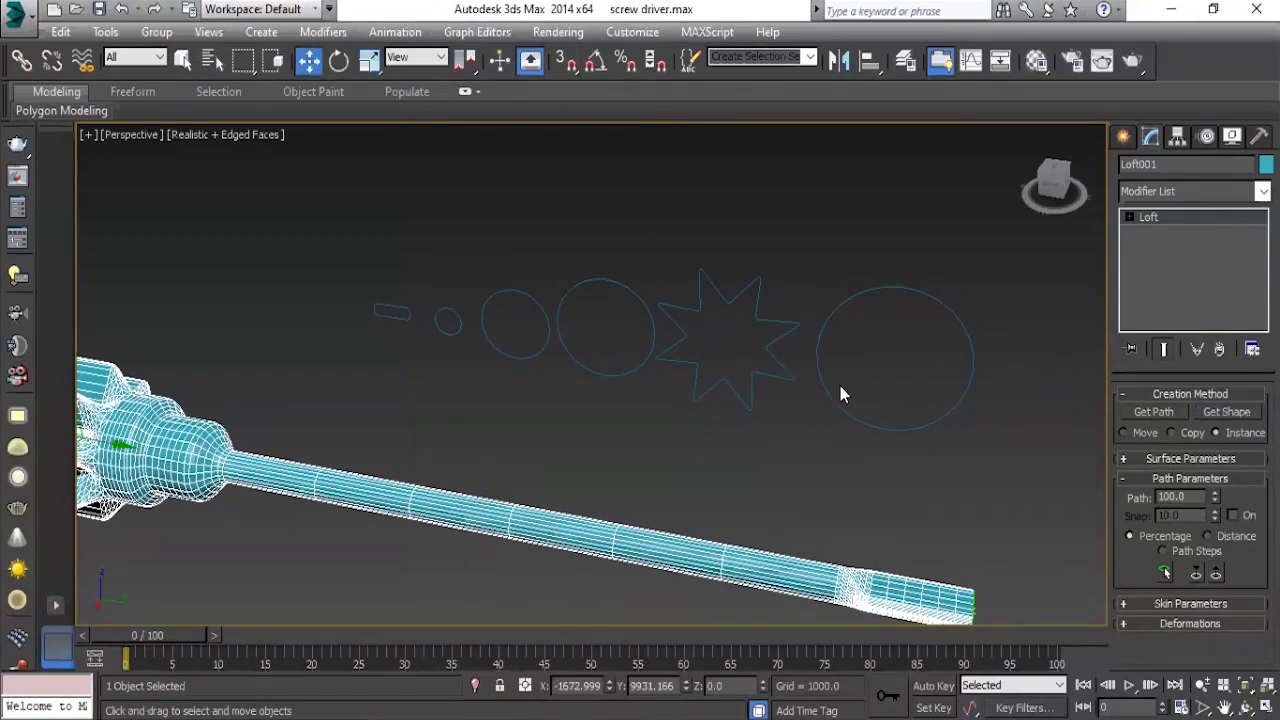
pyautogui.moveTo(877, 214); pyautogui.dragTo(1020, 434)
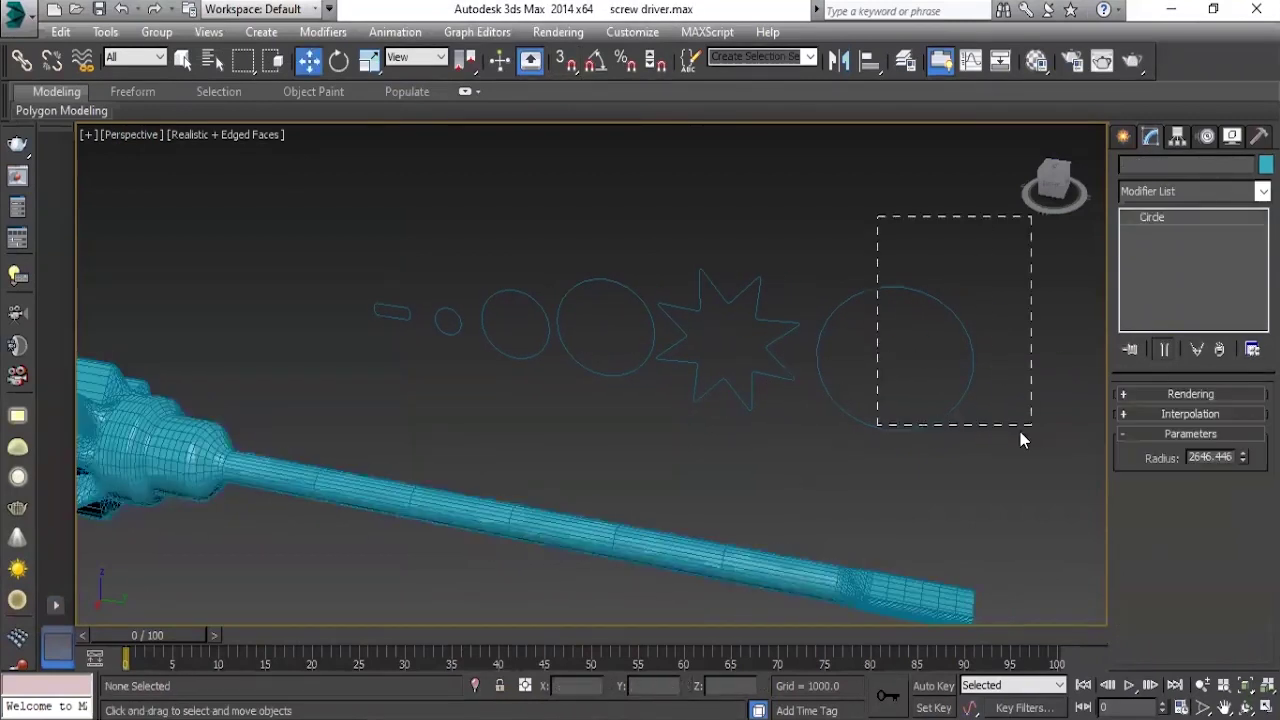
pyautogui.rightClick(1147, 222)
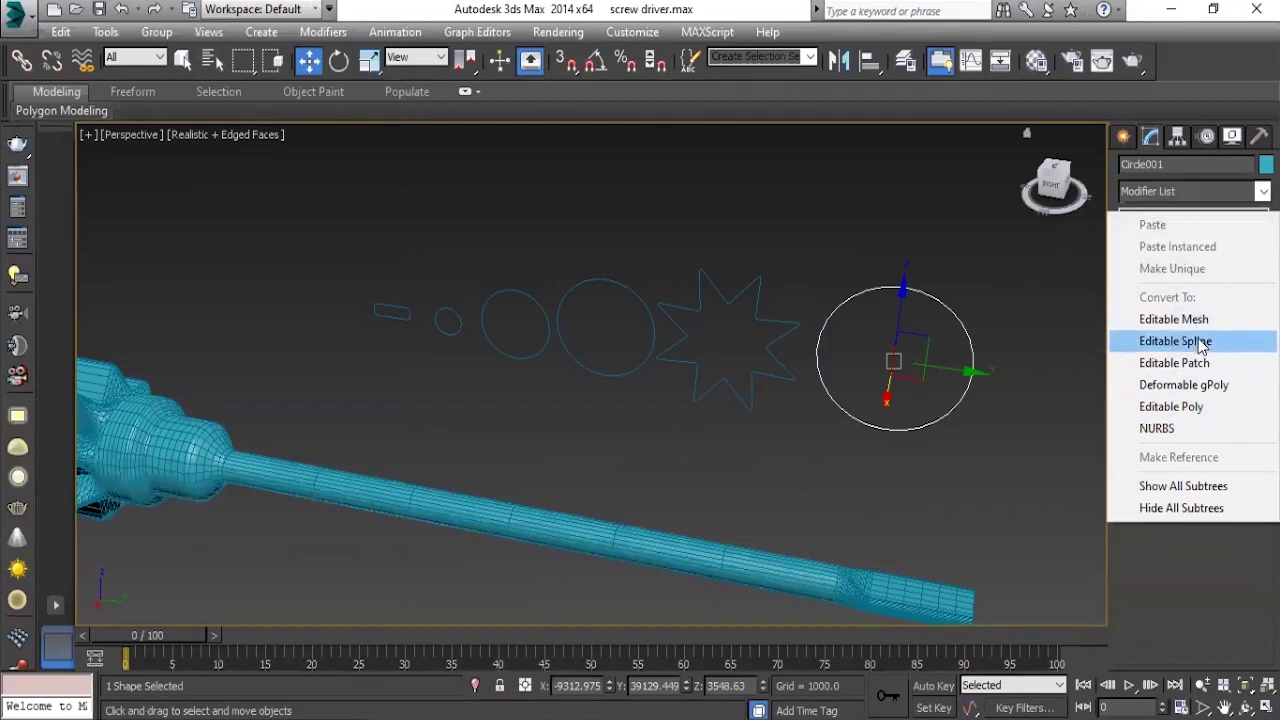
pyautogui.click(1198, 341)
pyautogui.click(1130, 217)
pyautogui.click(1162, 232)
pyautogui.moveTo(885, 300)
pyautogui.keyDown('alt'); pyautogui.mouseDown(button='middle')
pyautogui.moveTo(829, 240)
pyautogui.moveTo(826, 343)
pyautogui.moveTo(829, 309)
pyautogui.moveTo(838, 316)
pyautogui.mouseUp(button='middle'); pyautogui.keyUp('alt')
pyautogui.moveTo(838, 316); pyautogui.dragTo(837, 272)
pyautogui.moveTo(652, 363)
pyautogui.keyDown('alt'); pyautogui.mouseDown(button='middle')
pyautogui.moveTo(658, 354)
pyautogui.moveTo(632, 338)
pyautogui.mouseUp(button='middle'); pyautogui.keyUp('alt')
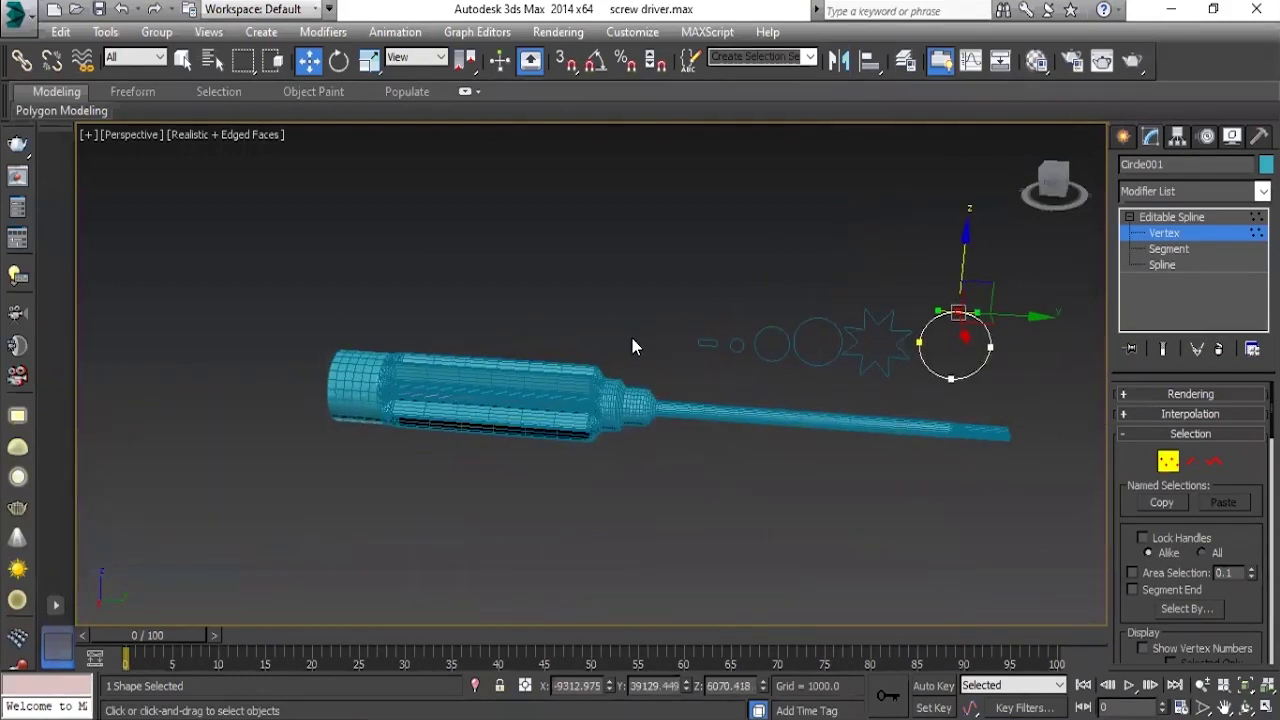
pyautogui.moveTo(955, 258); pyautogui.dragTo(935, 290)
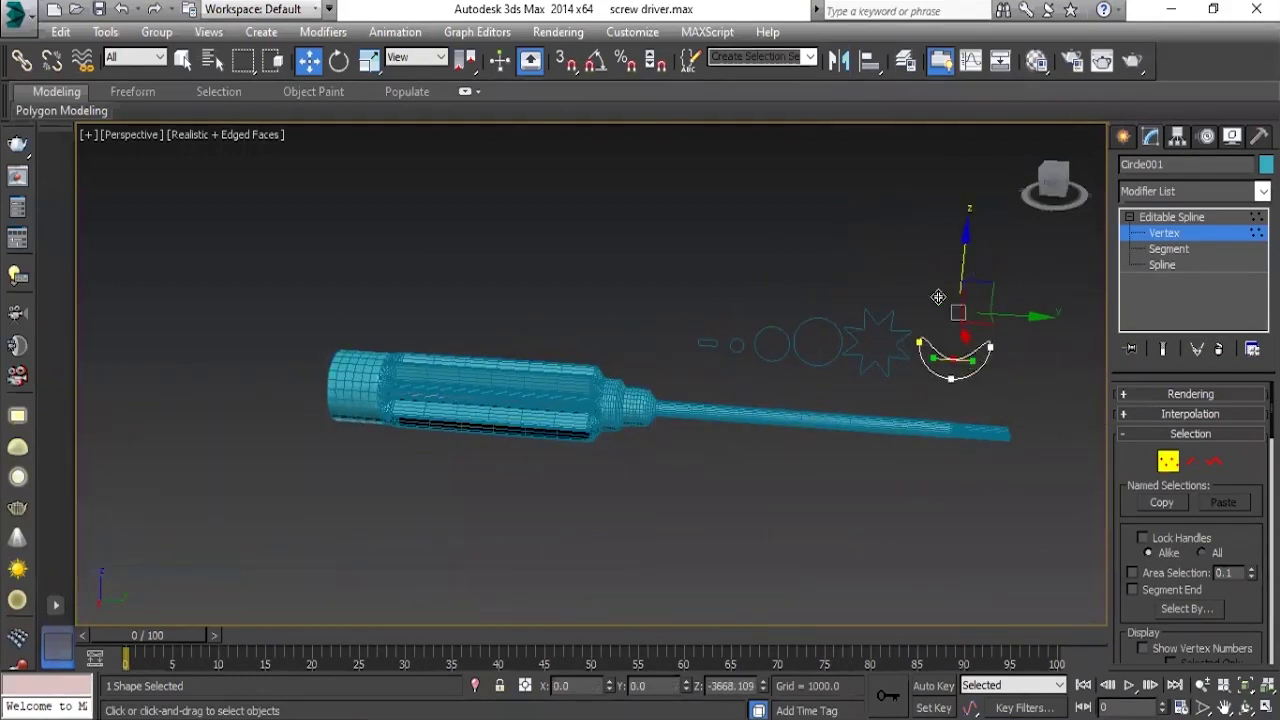
pyautogui.rightClick(935, 290)
pyautogui.click(1190, 218)
pyautogui.moveTo(920, 320); pyautogui.dragTo(758, 349, button='middle')
pyautogui.click(1164, 233)
pyautogui.scroll(3, 857, 309)
pyautogui.click(769, 374)
pyautogui.moveTo(801, 382); pyautogui.dragTo(753, 380)
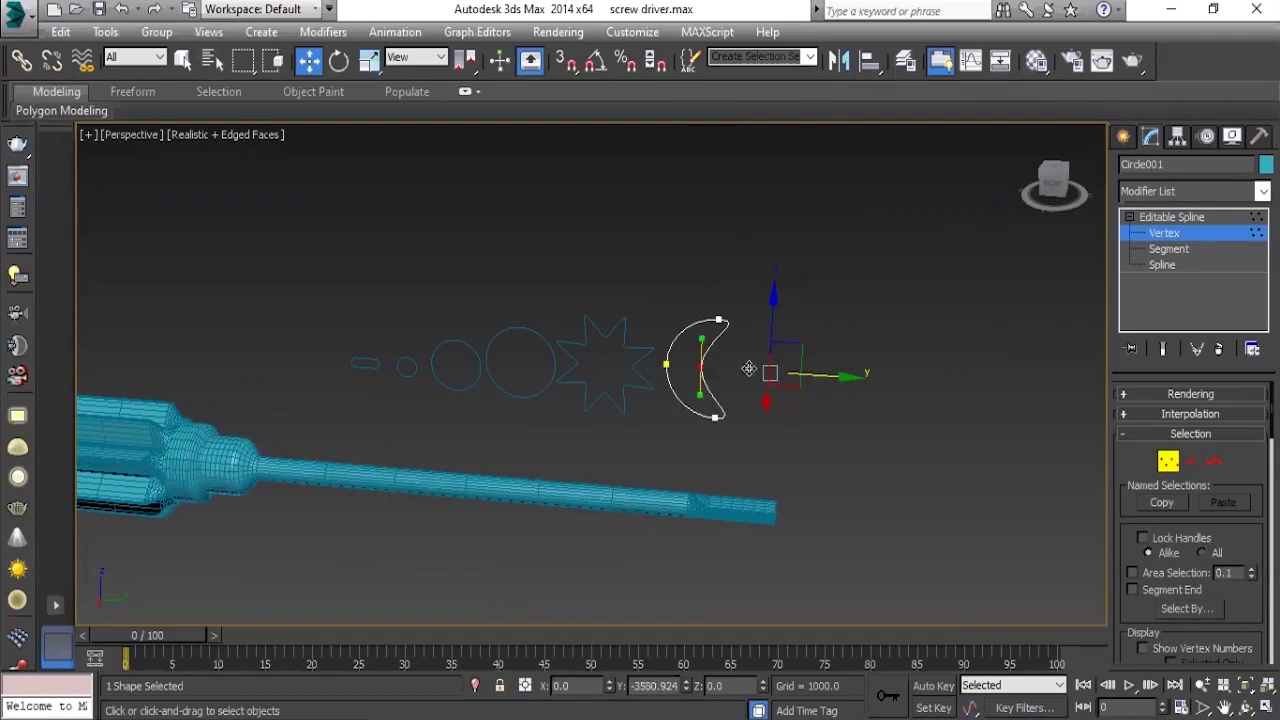
pyautogui.moveTo(665, 422)
pyautogui.mouseDown(button='middle')
pyautogui.moveTo(814, 391)
pyautogui.moveTo(1034, 391)
pyautogui.mouseUp(button='middle')
pyautogui.hotkey('ctrl', 'z')
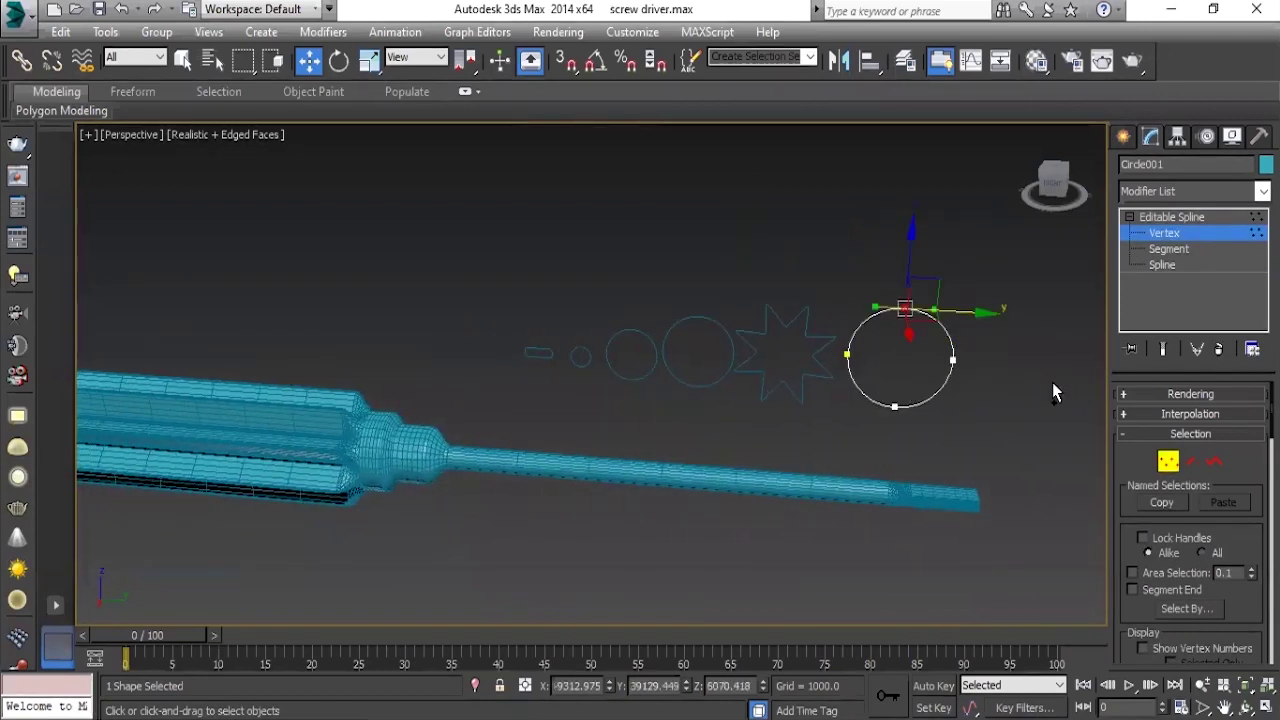
pyautogui.hotkey('ctrl', 'z')
pyautogui.click(975, 344)
pyautogui.scroll(-5, 975, 344)
# Frame the screwdriver's handle end and turn off edged-faces display with F4.
pyautogui.moveTo(370, 440); pyautogui.dragTo(449, 443, button='middle')
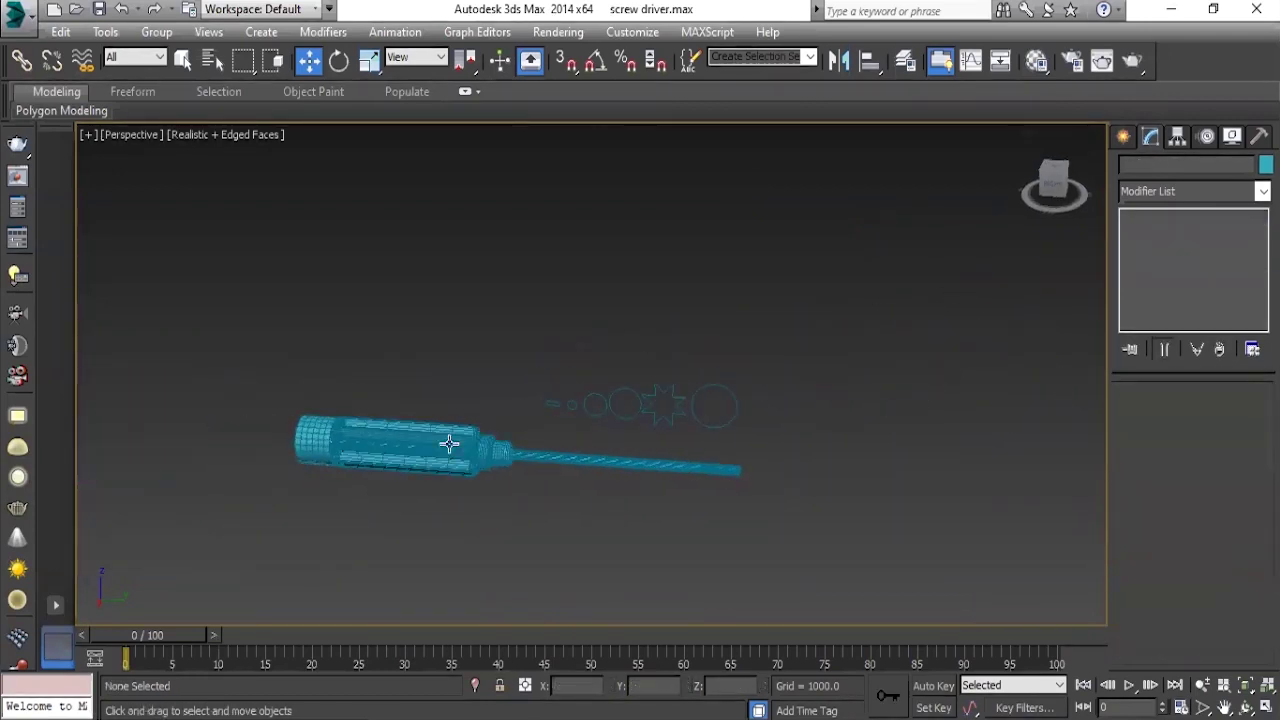
pyautogui.click(503, 437)
pyautogui.scroll(2, 503, 437)
pyautogui.scroll(2, 540, 425)
pyautogui.scroll(2, 570, 415)
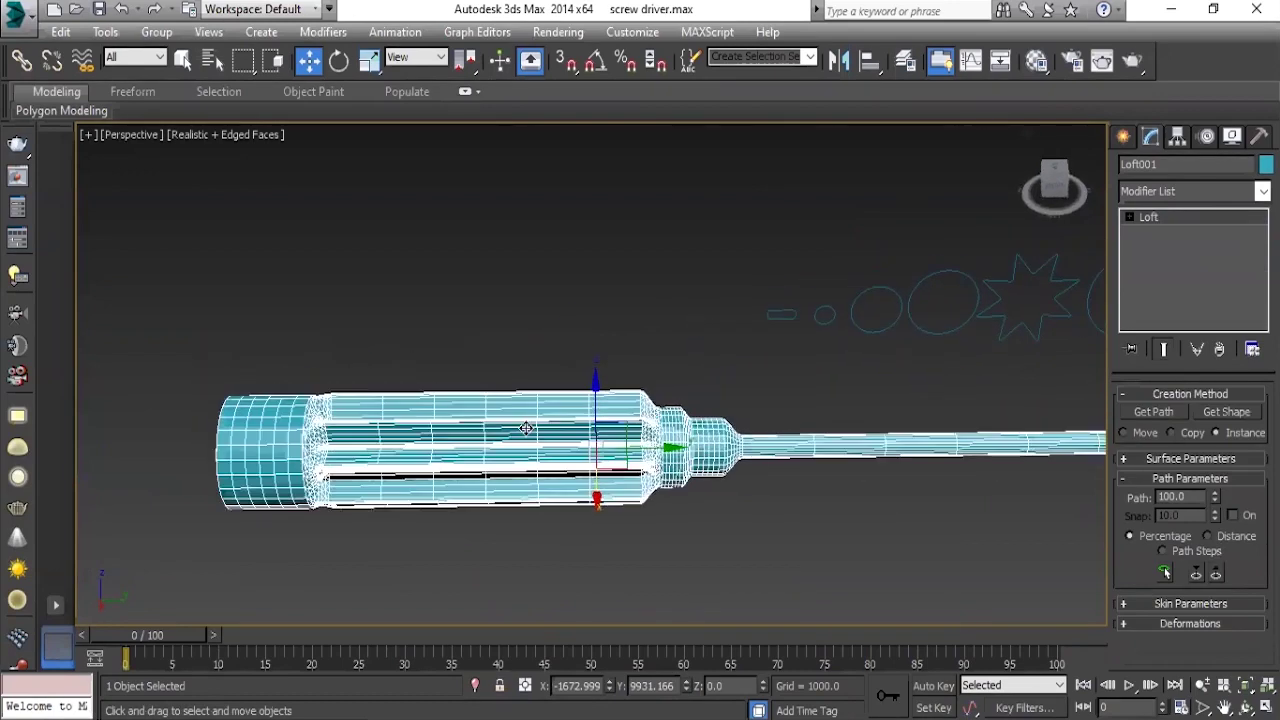
pyautogui.moveTo(580, 412); pyautogui.dragTo(508, 380, button='middle')
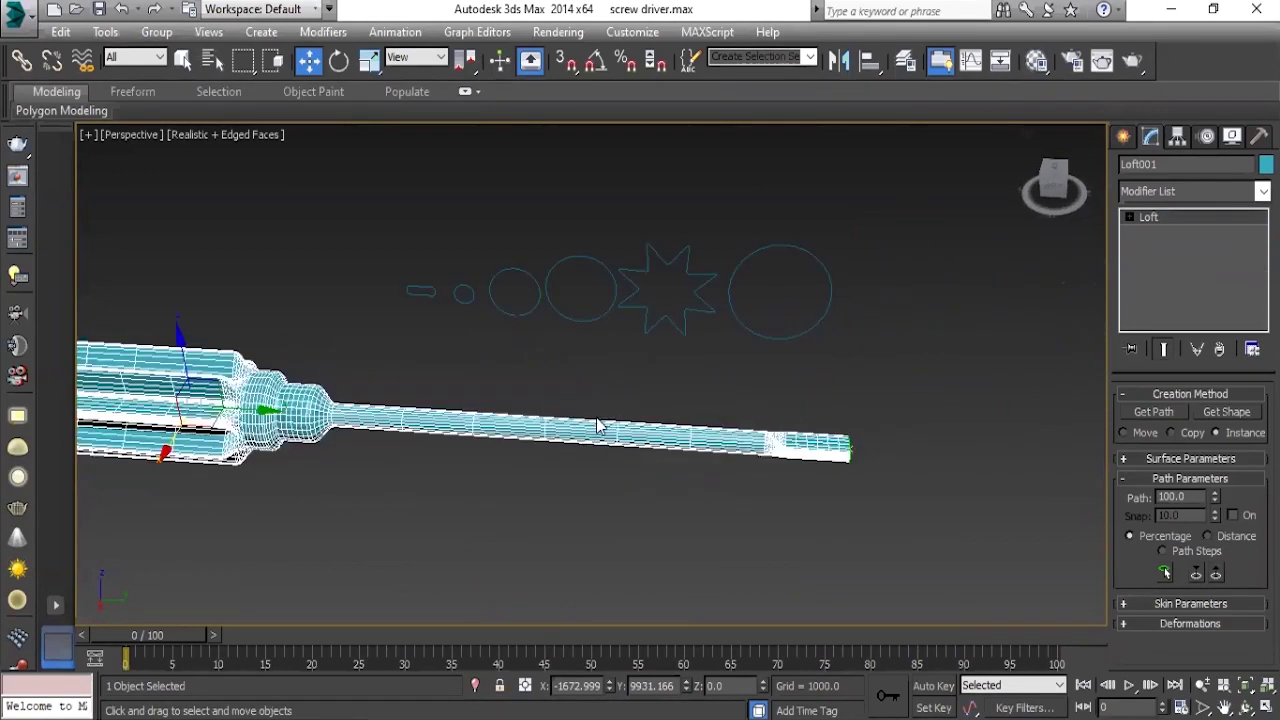
pyautogui.keyDown('alt'); pyautogui.moveTo(924, 243); pyautogui.dragTo(197, 421, button='middle'); pyautogui.keyUp('alt')
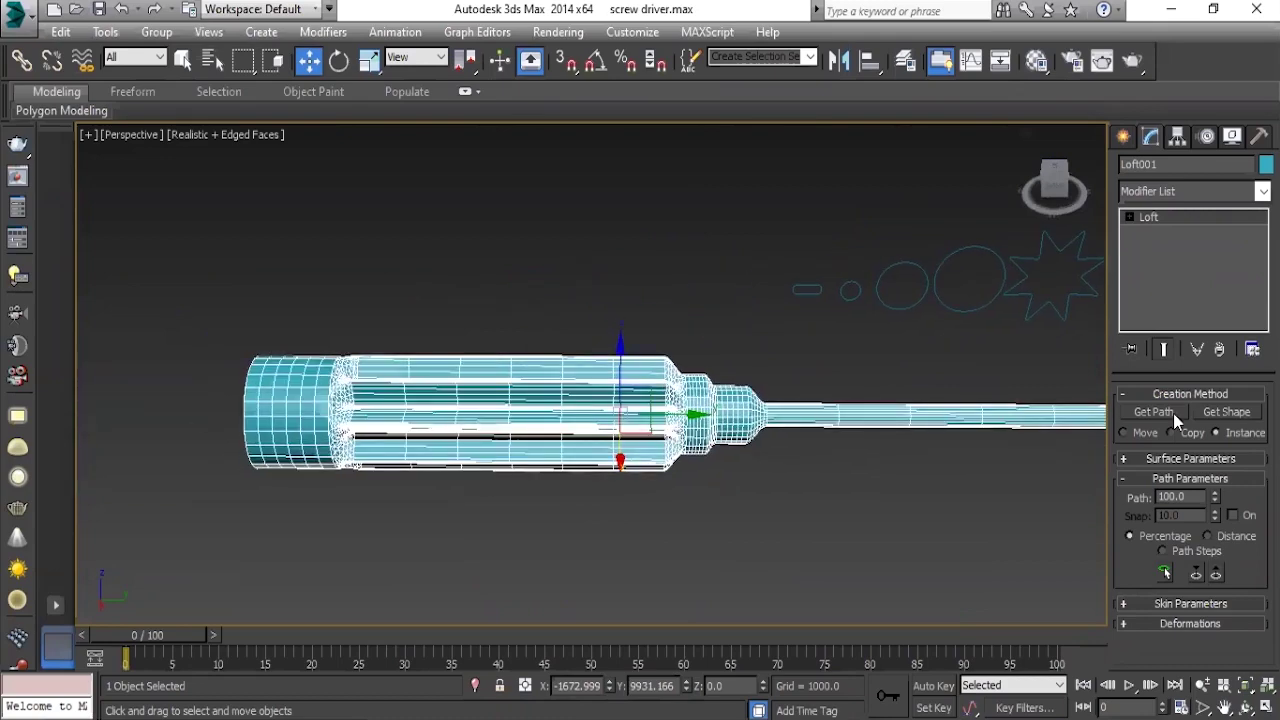
pyautogui.moveTo(560, 452)
pyautogui.keyDown('alt'); pyautogui.mouseDown(button='middle')
pyautogui.moveTo(486, 440)
pyautogui.moveTo(653, 393)
pyautogui.mouseUp(button='middle'); pyautogui.keyUp('alt')
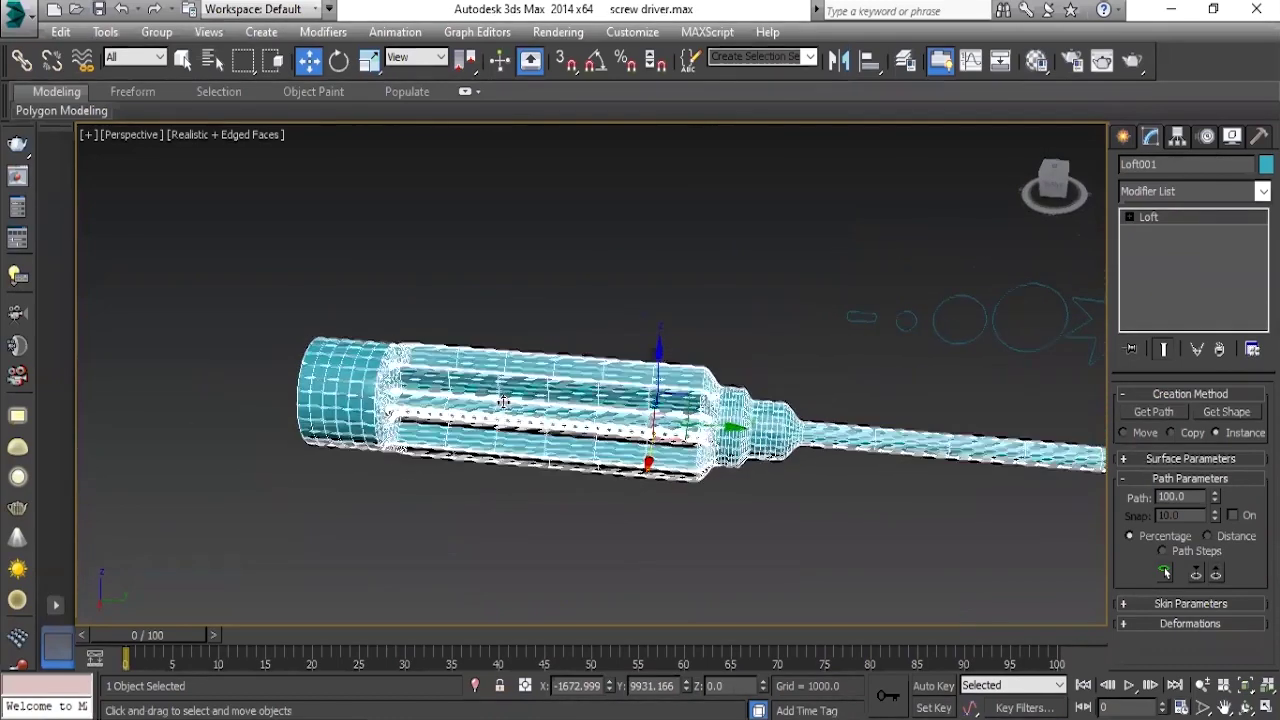
pyautogui.scroll(3, 653, 393)
pyautogui.scroll(3, 655, 393)
pyautogui.hotkey('ctrl', 'd')
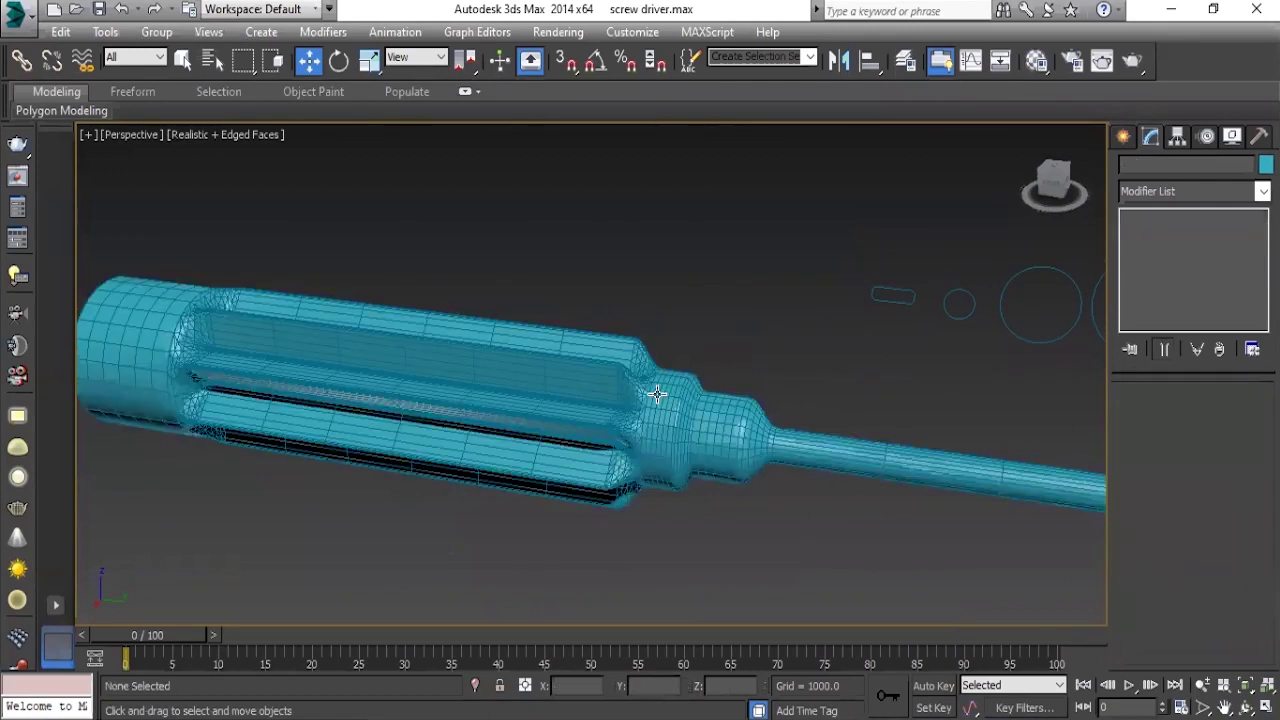
pyautogui.press('F4')
# Select the screwdriver Loft001 and change its object colour to grey.
pyautogui.moveTo(503, 394); pyautogui.dragTo(524, 394, button='middle')
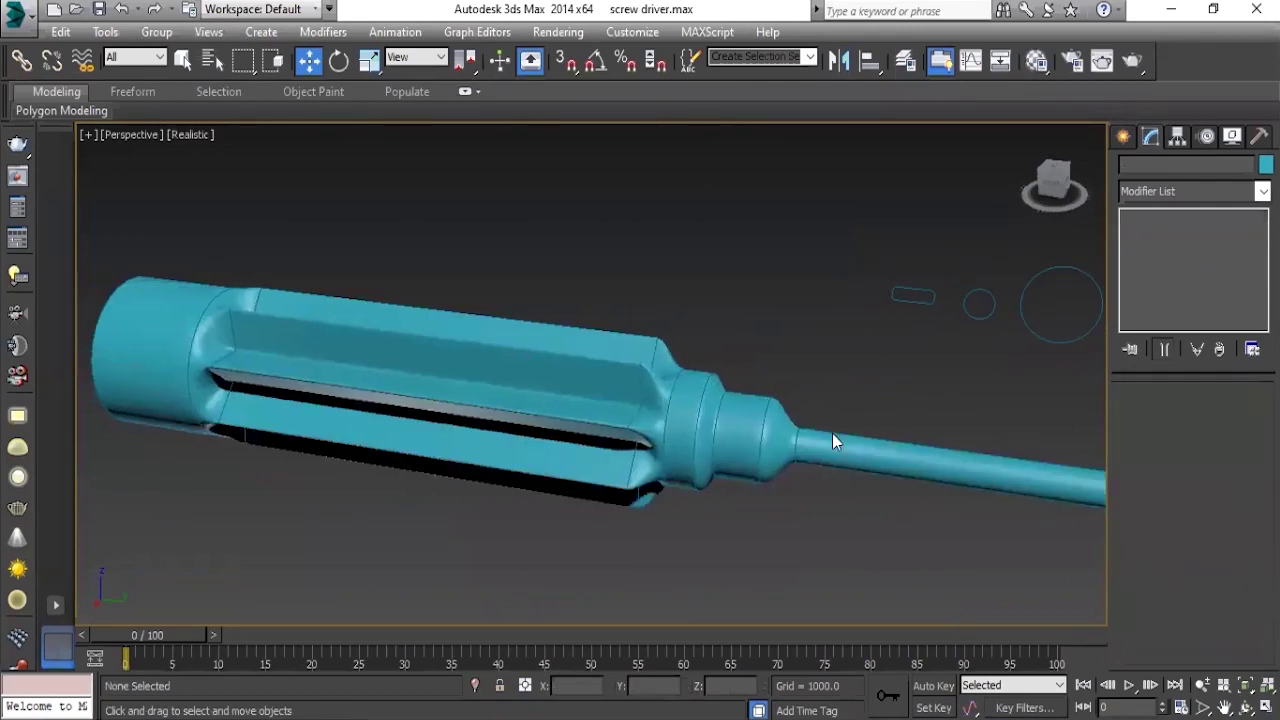
pyautogui.scroll(3, 663, 429)
pyautogui.scroll(1, 686, 423)
pyautogui.scroll(2, 706, 448)
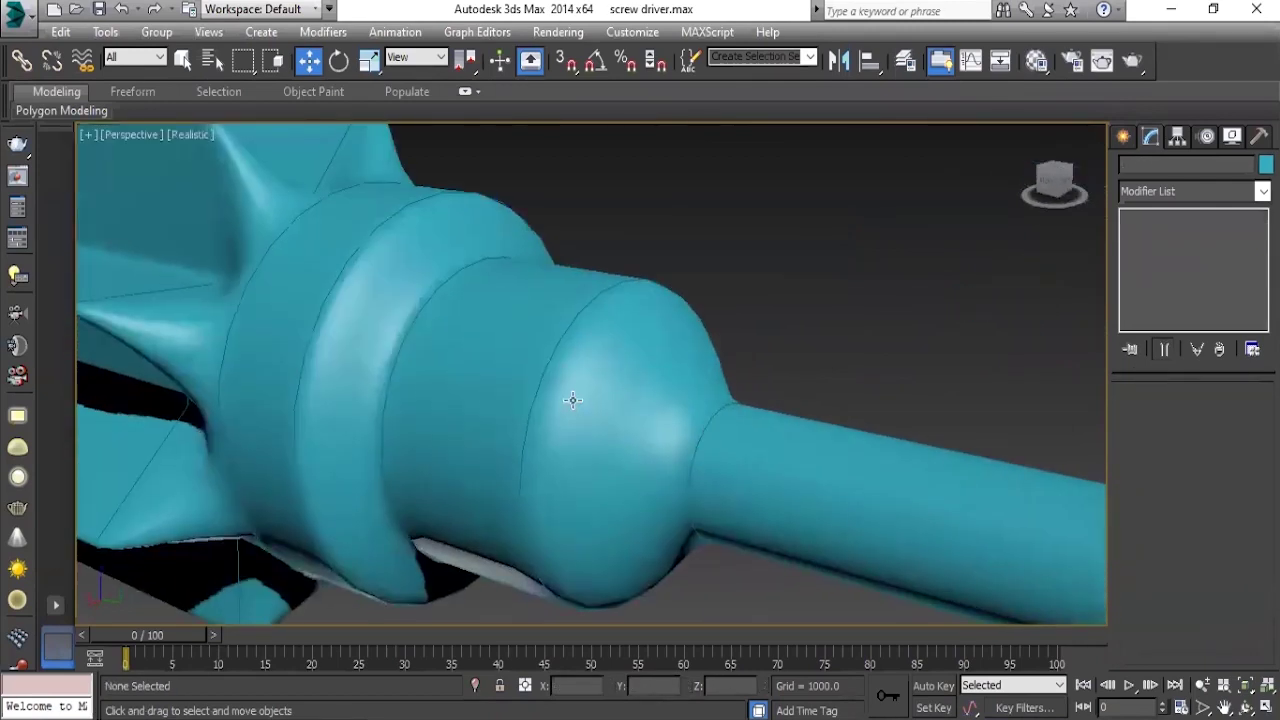
pyautogui.moveTo(337, 428); pyautogui.dragTo(549, 442, button='middle')
pyautogui.moveTo(486, 351); pyautogui.dragTo(632, 440, button='middle')
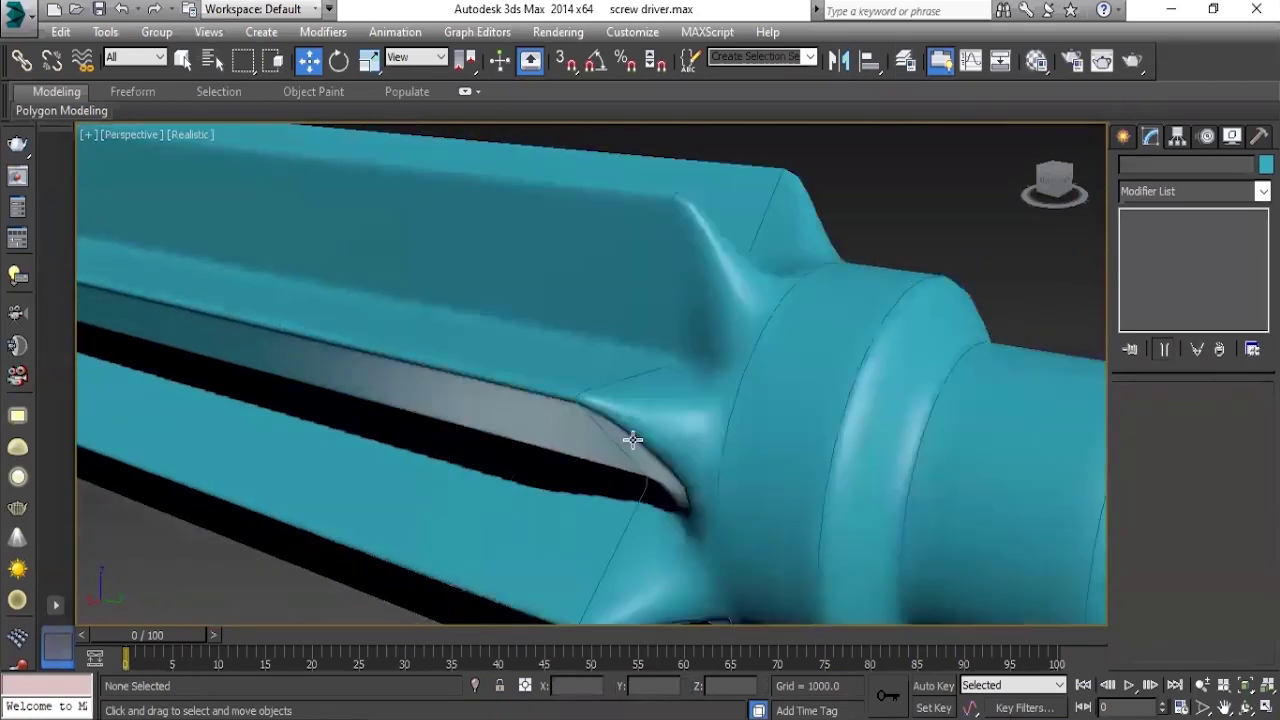
pyautogui.scroll(-1, 632, 440)
pyautogui.scroll(-5, 548, 408)
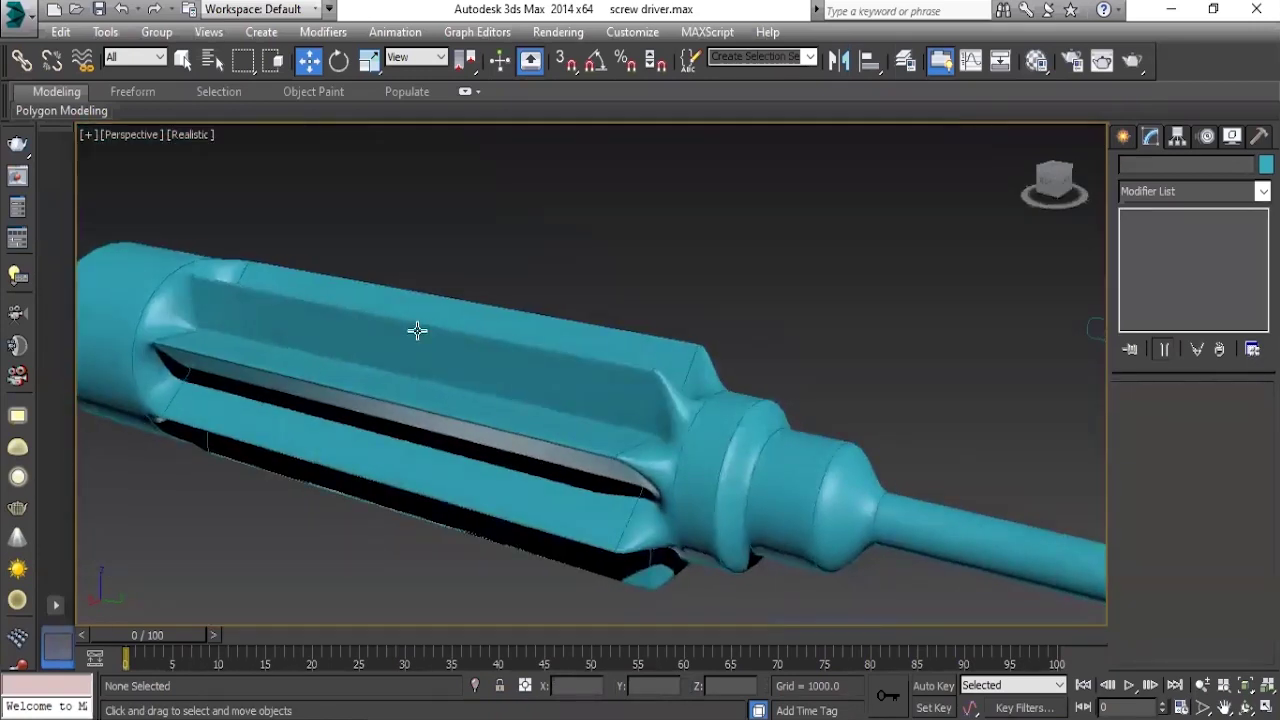
pyautogui.click(417, 330)
pyautogui.click(1266, 164)
pyautogui.click(860, 300)
pyautogui.click(913, 410)
pyautogui.click(1076, 447)
# Orbit around the recoloured screwdriver to inspect the handle and shaft, then reselect it.
pyautogui.moveTo(543, 443)
pyautogui.keyDown('alt'); pyautogui.mouseDown(button='middle')
pyautogui.moveTo(563, 423)
pyautogui.moveTo(502, 405)
pyautogui.moveTo(594, 443)
pyautogui.mouseUp(button='middle'); pyautogui.keyUp('alt')
pyautogui.moveTo(380, 460)
pyautogui.keyDown('alt'); pyautogui.mouseDown(button='middle')
pyautogui.moveTo(420, 420)
pyautogui.moveTo(436, 437)
pyautogui.moveTo(491, 397)
pyautogui.moveTo(451, 409)
pyautogui.moveTo(508, 366)
pyautogui.mouseUp(button='middle'); pyautogui.keyUp('alt')
pyautogui.scroll(3, 436, 437)
pyautogui.scroll(-4, 508, 366)
pyautogui.keyDown('alt'); pyautogui.moveTo(457, 409); pyautogui.dragTo(615, 497, button='middle'); pyautogui.keyUp('alt')
pyautogui.click(261, 391)
pyautogui.moveTo(330, 429); pyautogui.dragTo(412, 433, button='middle')
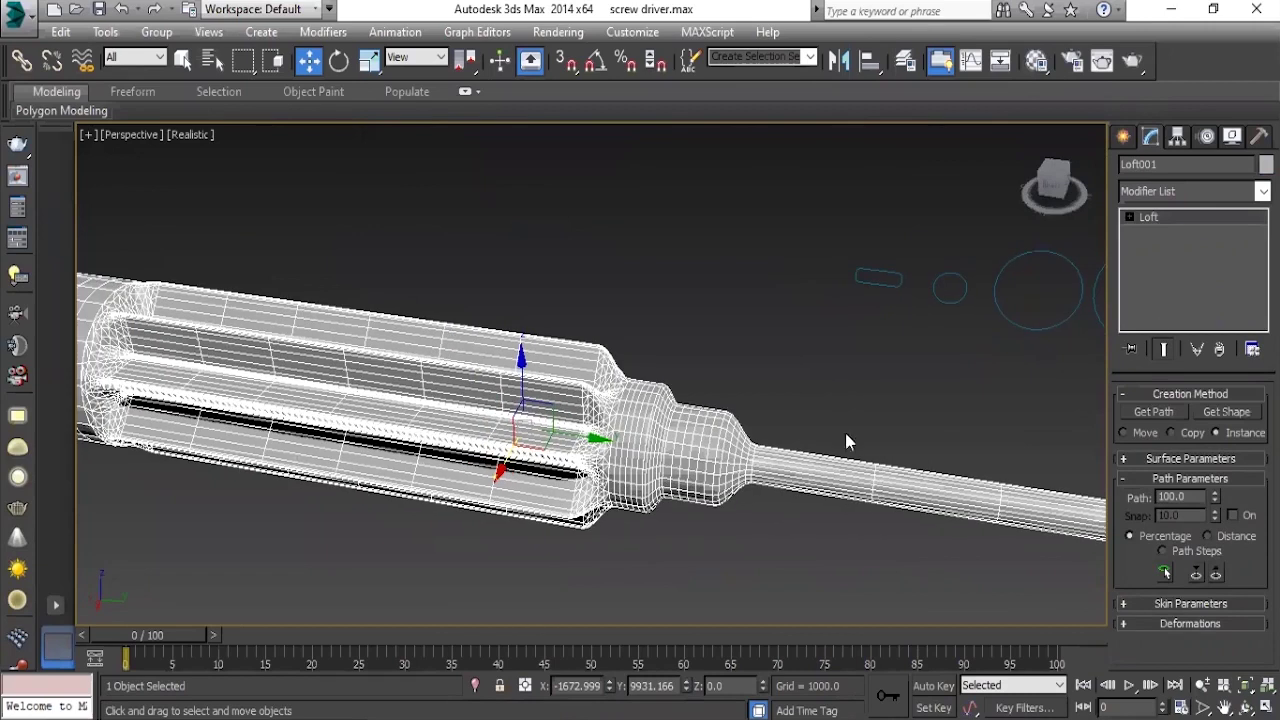
# Enter Loft001's Shape sub-object level and inspect the end cap with edged faces shown.
pyautogui.click(1129, 216)
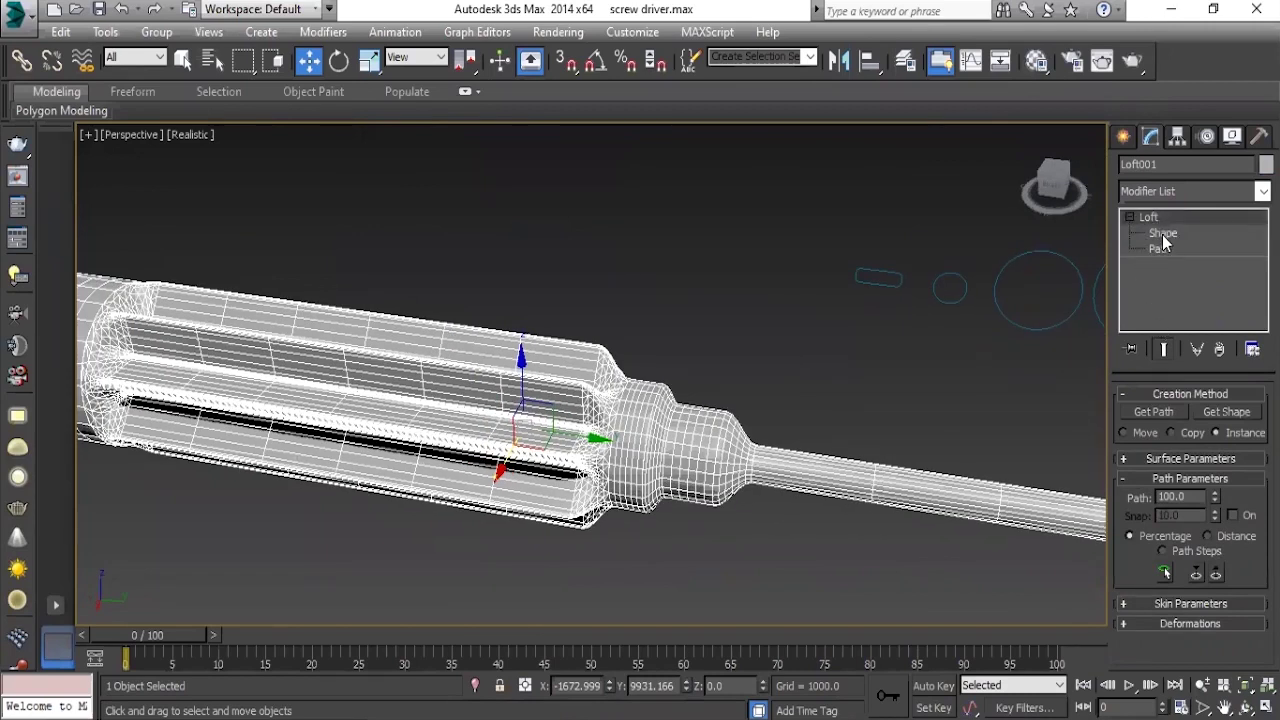
pyautogui.click(1163, 235)
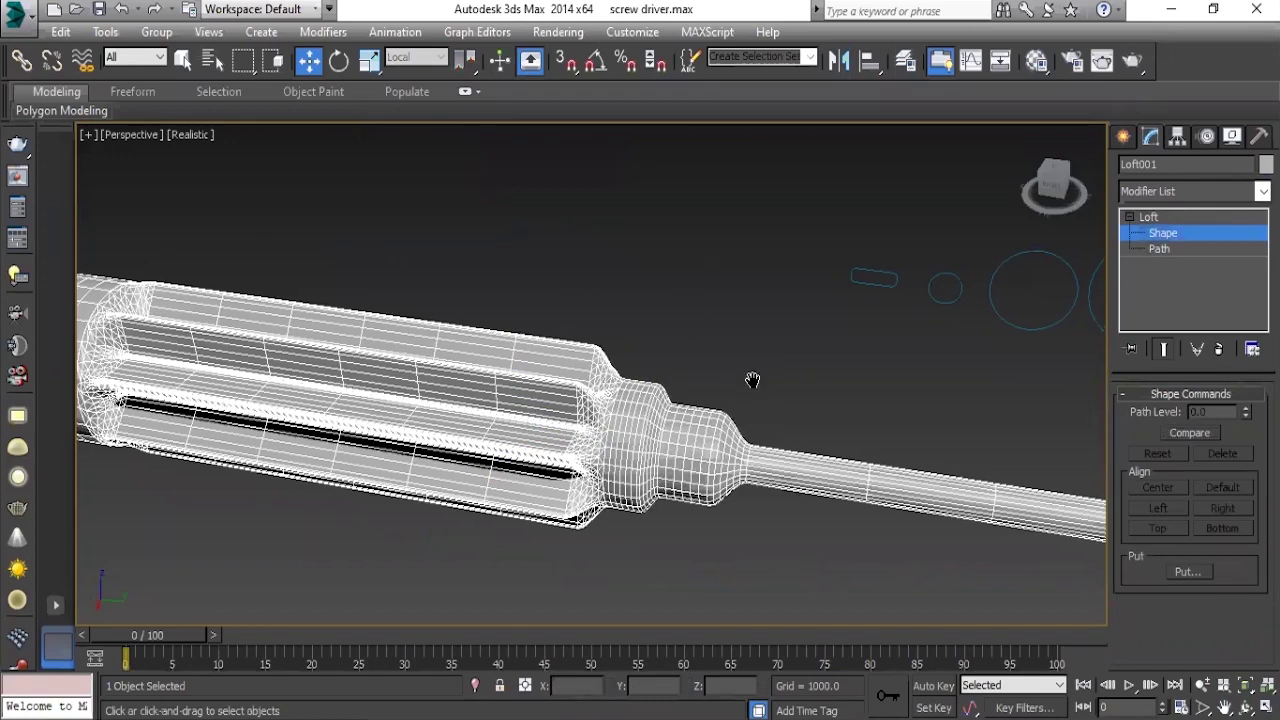
pyautogui.press('F4')
pyautogui.moveTo(745, 356)
pyautogui.mouseDown(button='middle')
pyautogui.moveTo(767, 320)
pyautogui.moveTo(755, 341)
pyautogui.mouseUp(button='middle')
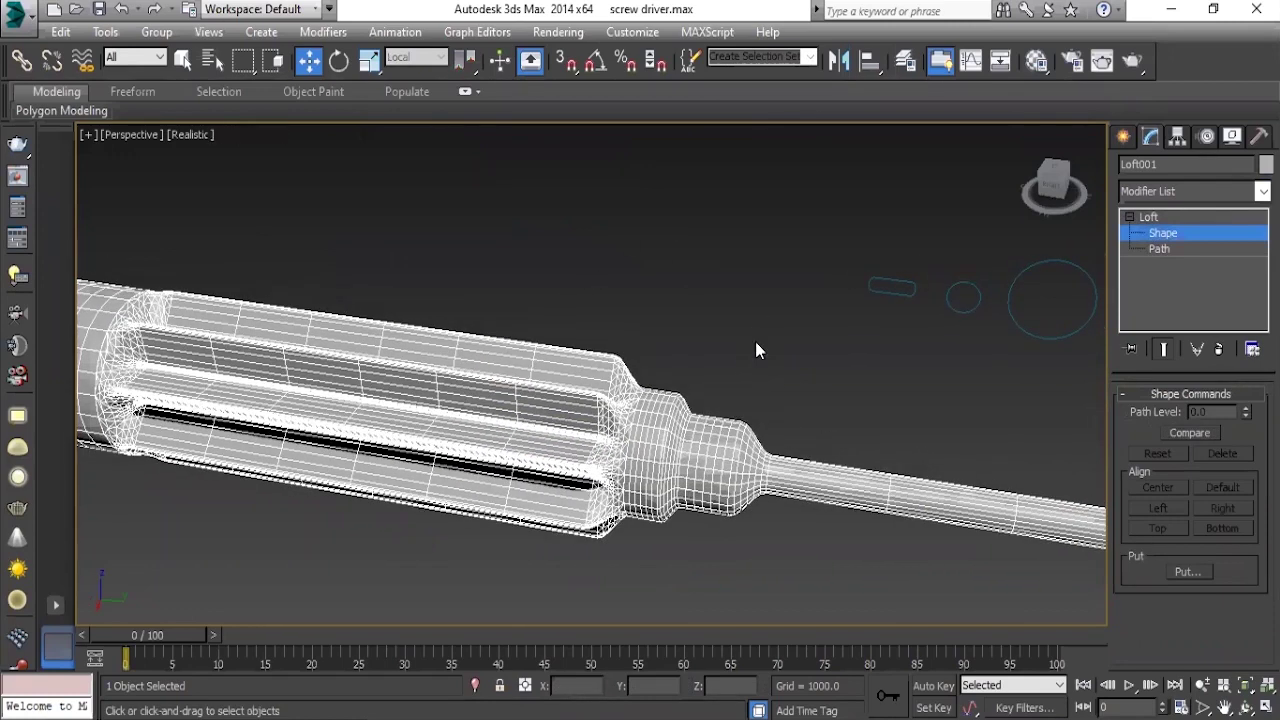
pyautogui.moveTo(834, 330)
pyautogui.keyDown('alt'); pyautogui.mouseDown(button='middle')
pyautogui.moveTo(626, 451)
pyautogui.moveTo(629, 420)
pyautogui.moveTo(553, 455)
pyautogui.mouseUp(button='middle'); pyautogui.keyUp('alt')
pyautogui.scroll(3, 553, 455)
pyautogui.scroll(-4, 531, 446)
pyautogui.moveTo(691, 400)
pyautogui.keyDown('alt'); pyautogui.mouseDown(button='middle')
pyautogui.moveTo(634, 429)
pyautogui.moveTo(648, 432)
pyautogui.moveTo(544, 401)
pyautogui.moveTo(810, 420)
pyautogui.mouseUp(button='middle'); pyautogui.keyUp('alt')
pyautogui.scroll(2, 750, 428)
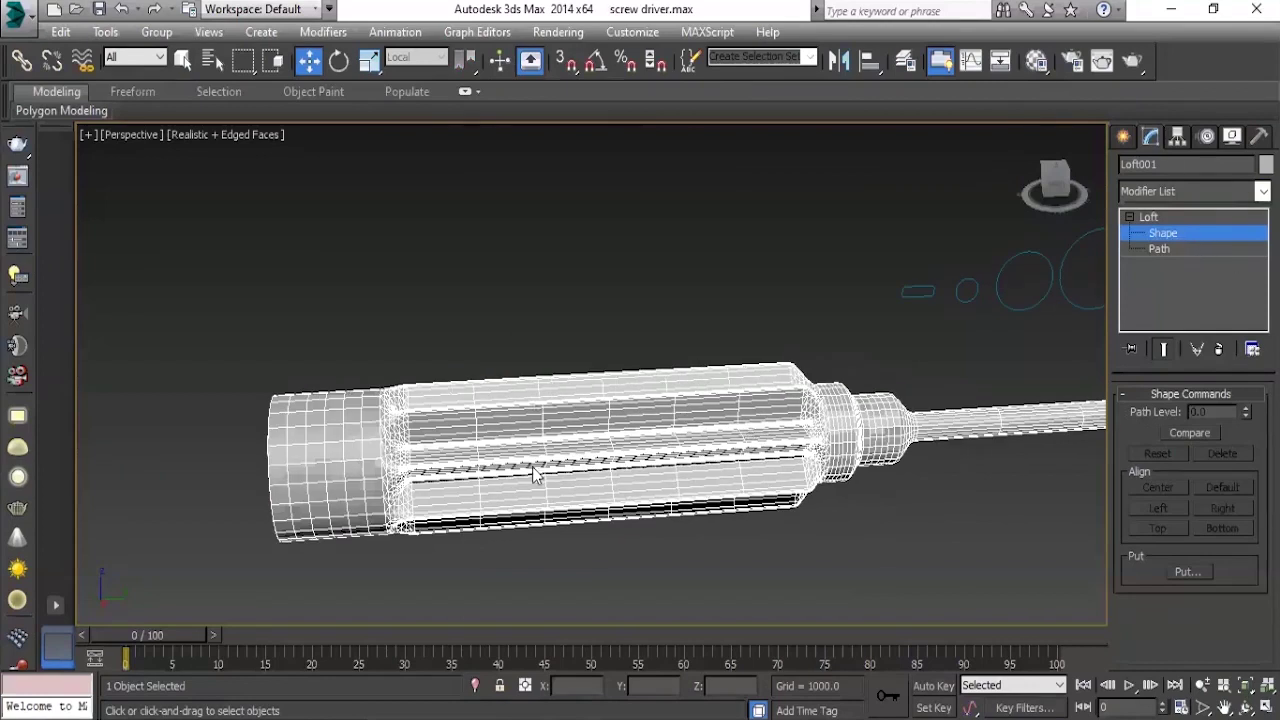
pyautogui.moveTo(632, 498); pyautogui.dragTo(605, 513, button='middle')
pyautogui.press('F4')
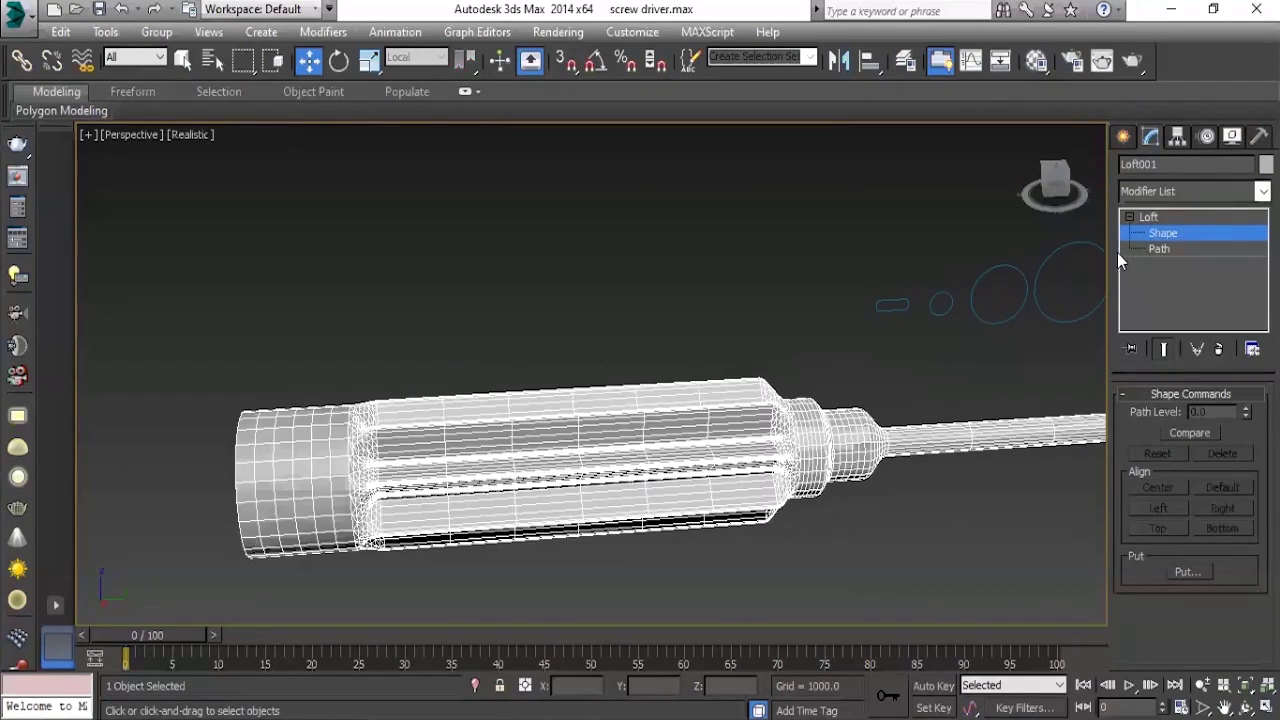
# Reframe the screwdriver neck, reselect Loft001 and return to its Shape sub-object level.
pyautogui.click(634, 294)
pyautogui.keyDown('alt'); pyautogui.moveTo(657, 471); pyautogui.dragTo(629, 469, button='middle'); pyautogui.keyUp('alt')
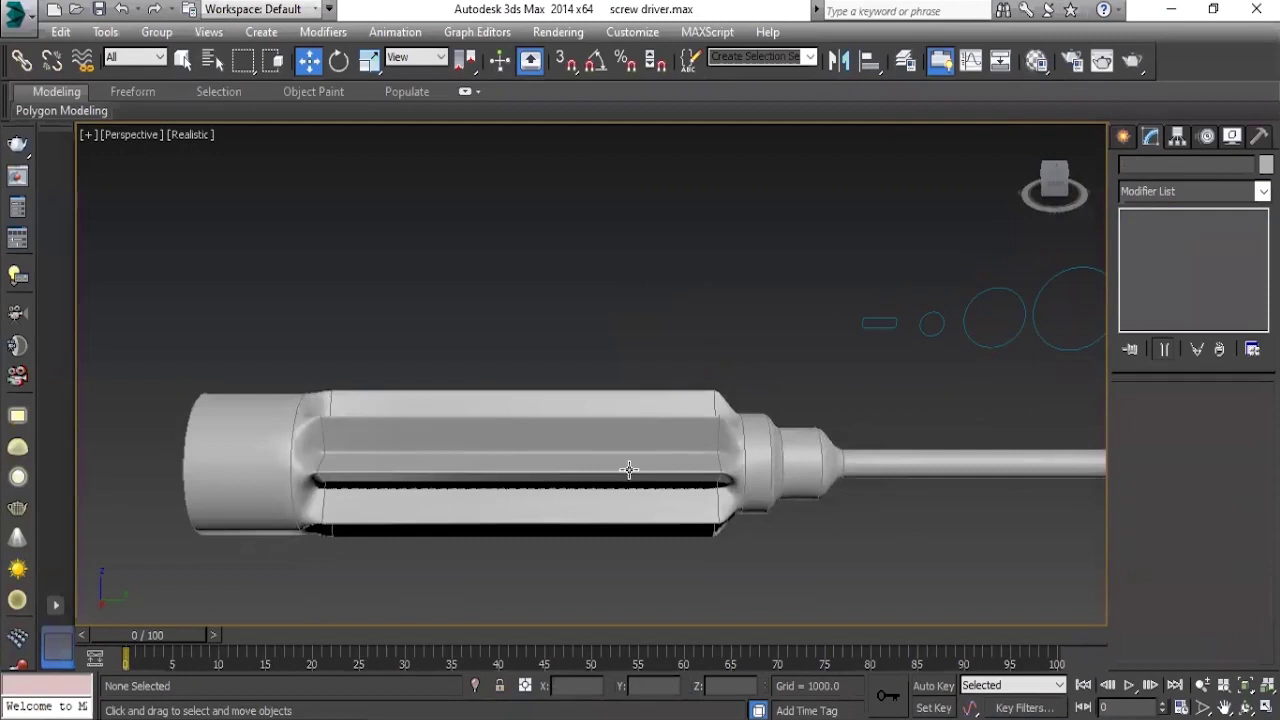
pyautogui.moveTo(940, 414); pyautogui.dragTo(796, 414, button='middle')
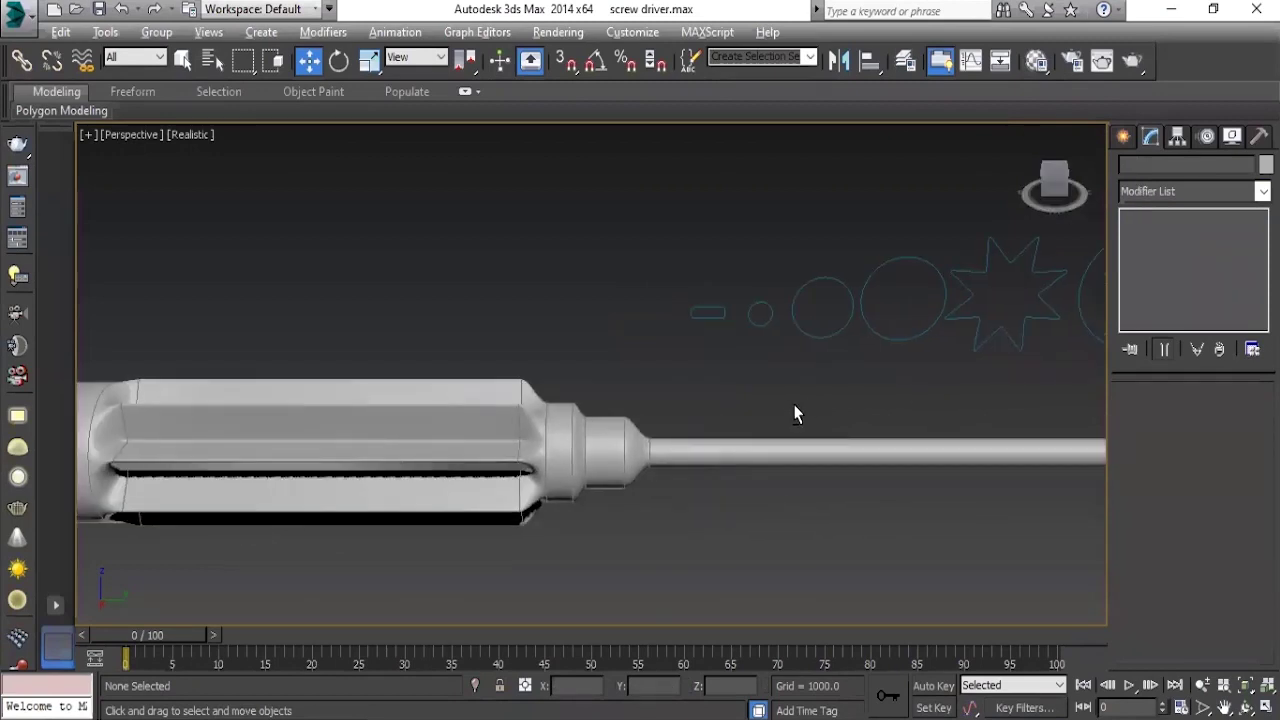
pyautogui.moveTo(414, 486)
pyautogui.keyDown('alt'); pyautogui.mouseDown(button='middle')
pyautogui.moveTo(514, 471)
pyautogui.moveTo(500, 398)
pyautogui.moveTo(509, 423)
pyautogui.mouseUp(button='middle'); pyautogui.keyUp('alt')
pyautogui.scroll(5, 580, 471)
pyautogui.click(877, 429)
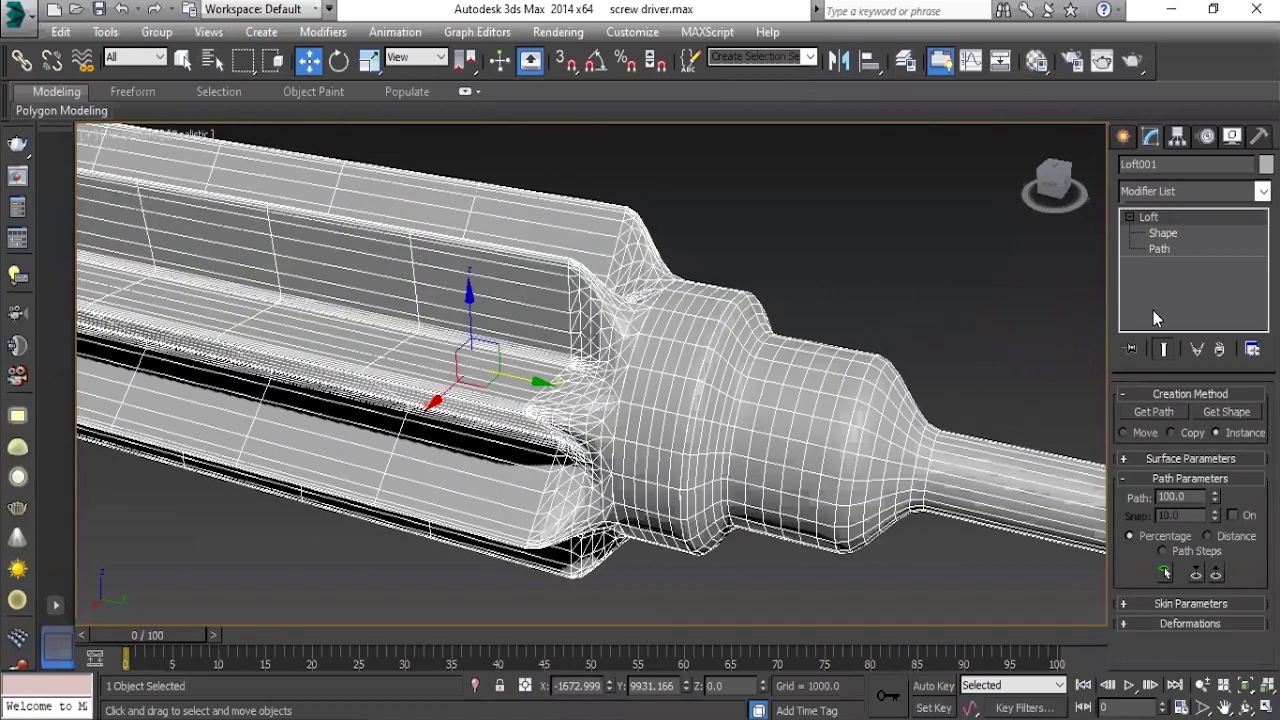
pyautogui.click(1157, 248)
pyautogui.click(1165, 235)
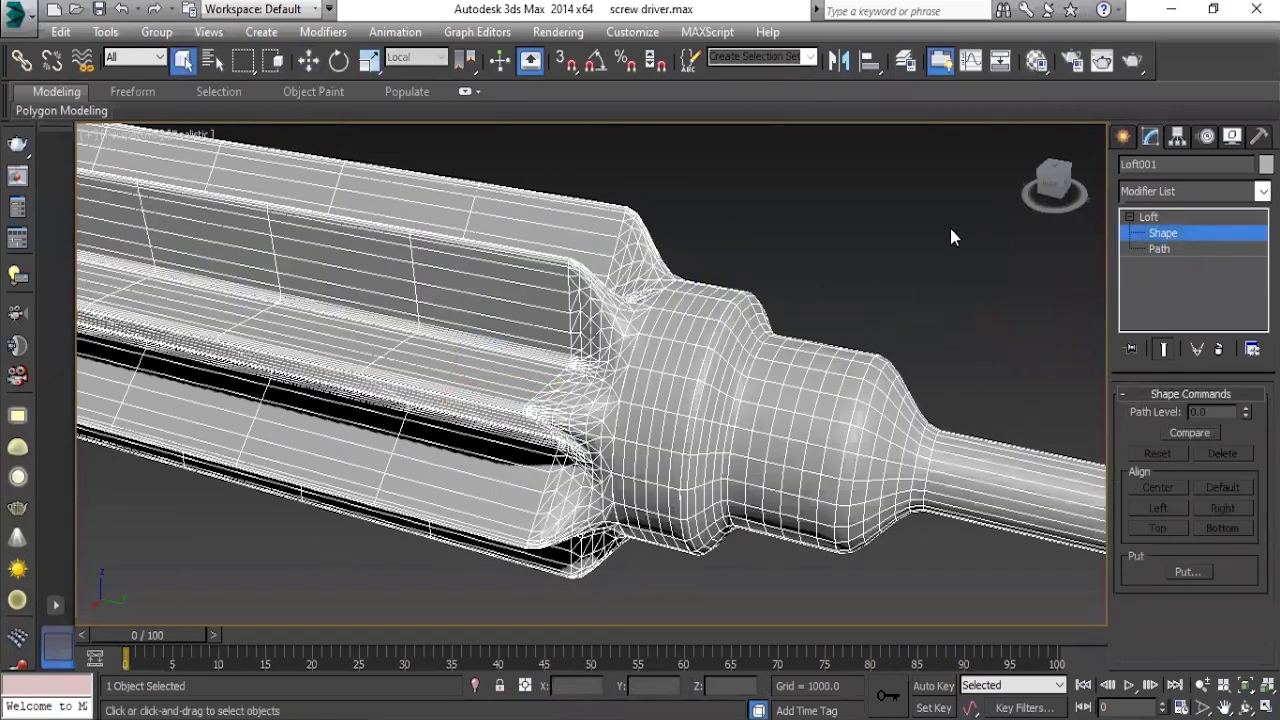
# Zoom to the whole screwdriver and toggle edged faces while viewing the handle.
pyautogui.press('z')
pyautogui.scroll(5, 521, 375)
pyautogui.press('F4')
pyautogui.moveTo(521, 375)
pyautogui.keyDown('alt'); pyautogui.mouseDown(button='middle')
pyautogui.moveTo(486, 371)
pyautogui.moveTo(538, 378)
pyautogui.mouseUp(button='middle'); pyautogui.keyUp('alt')
pyautogui.press('F4')
pyautogui.press('F4')
pyautogui.press('F4')
pyautogui.scroll(-2, 538, 378)
pyautogui.press('F4')
pyautogui.press('F4')
pyautogui.scroll(-3, 545, 427)
pyautogui.moveTo(545, 427)
pyautogui.keyDown('alt'); pyautogui.mouseDown(button='middle')
pyautogui.moveTo(563, 423)
pyautogui.moveTo(430, 458)
pyautogui.moveTo(455, 470)
pyautogui.mouseUp(button='middle'); pyautogui.keyUp('alt')
pyautogui.scroll(-3, 455, 470)
pyautogui.scroll(3, 581, 455)
pyautogui.keyDown('alt'); pyautogui.moveTo(581, 455); pyautogui.dragTo(508, 463, button='middle'); pyautogui.keyUp('alt')
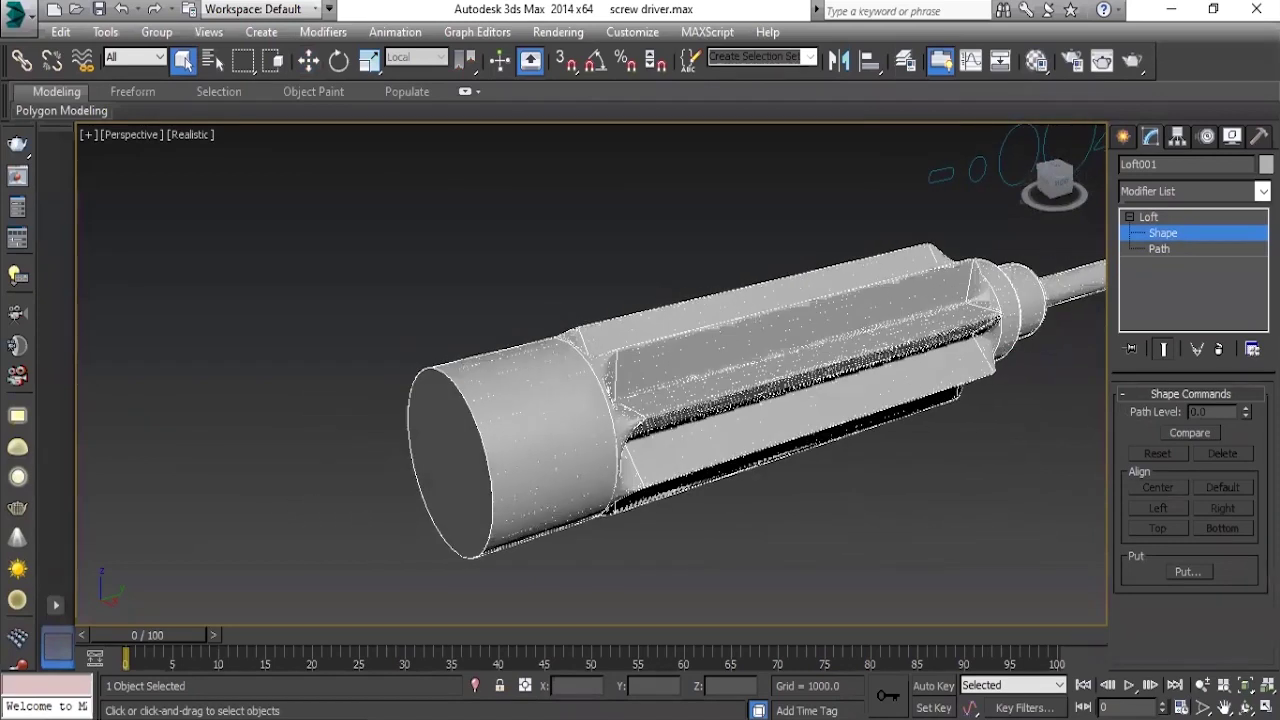
# Re-enter Loft001's Shape sub-object level with the profile shapes facing the camera.
pyautogui.keyDown('alt'); pyautogui.moveTo(1044, 411); pyautogui.dragTo(985, 430, button='middle'); pyautogui.keyUp('alt')
pyautogui.click(1160, 217)
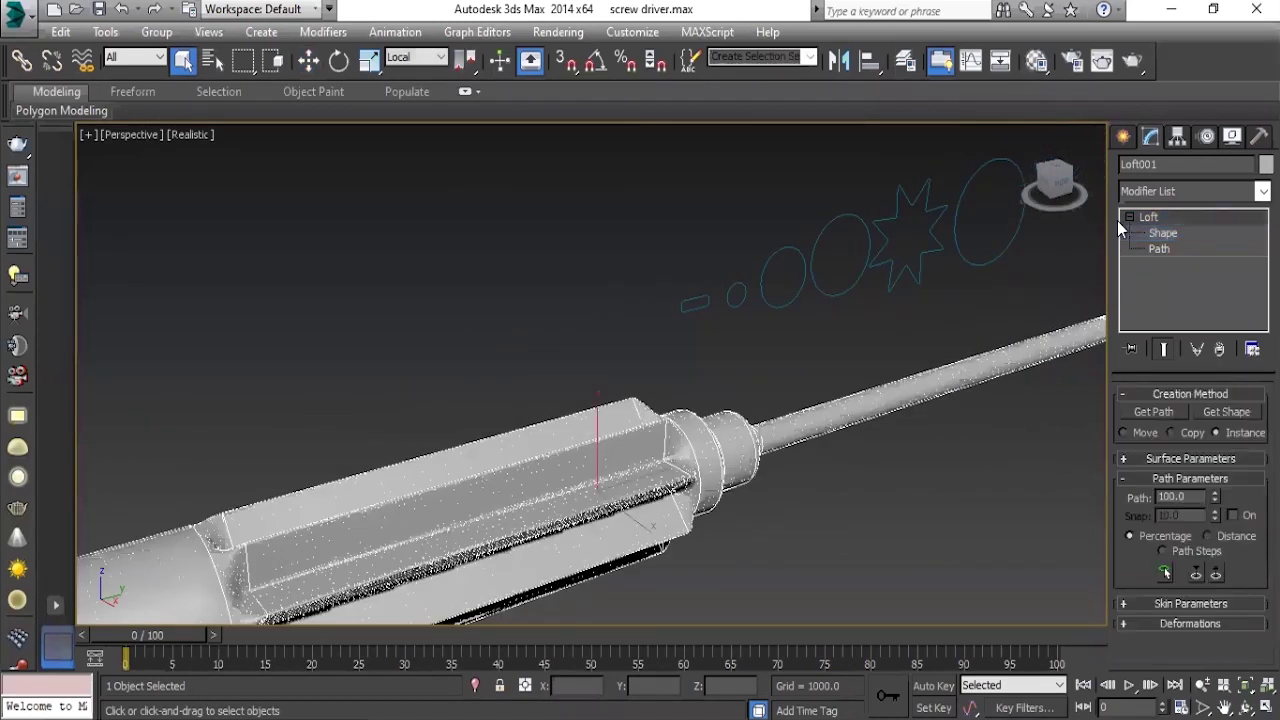
pyautogui.click(1163, 233)
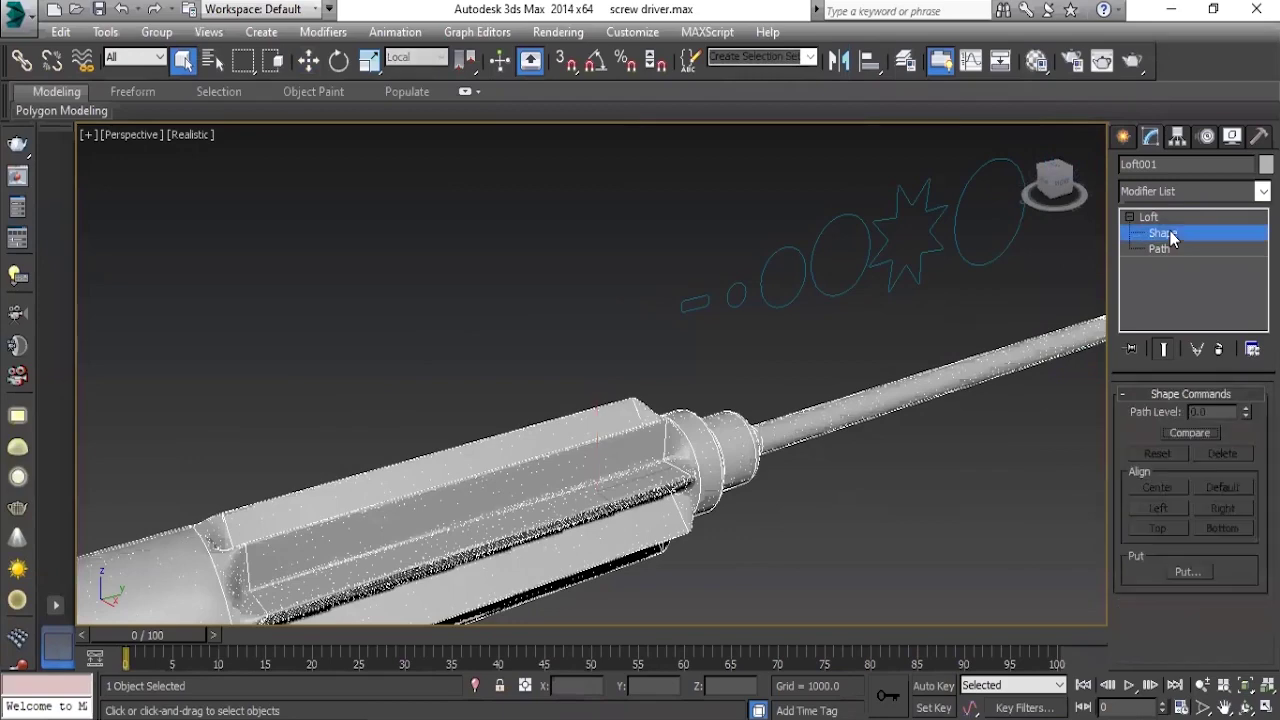
pyautogui.scroll(-5, 380, 437)
pyautogui.scroll(2, 342, 432)
pyautogui.scroll(1, 342, 432)
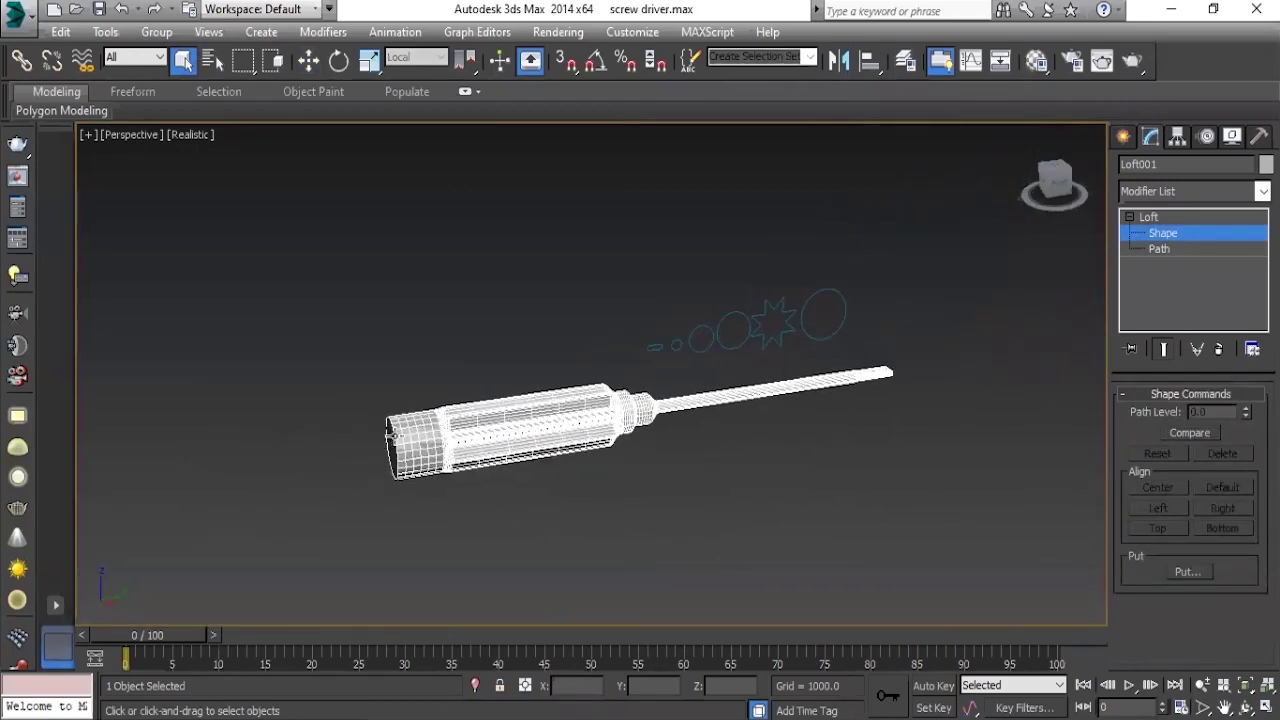
pyautogui.scroll(3, 380, 445)
pyautogui.scroll(2, 425, 466)
pyautogui.scroll(2, 431, 453)
pyautogui.scroll(-2, 431, 453)
pyautogui.scroll(-1, 560, 490)
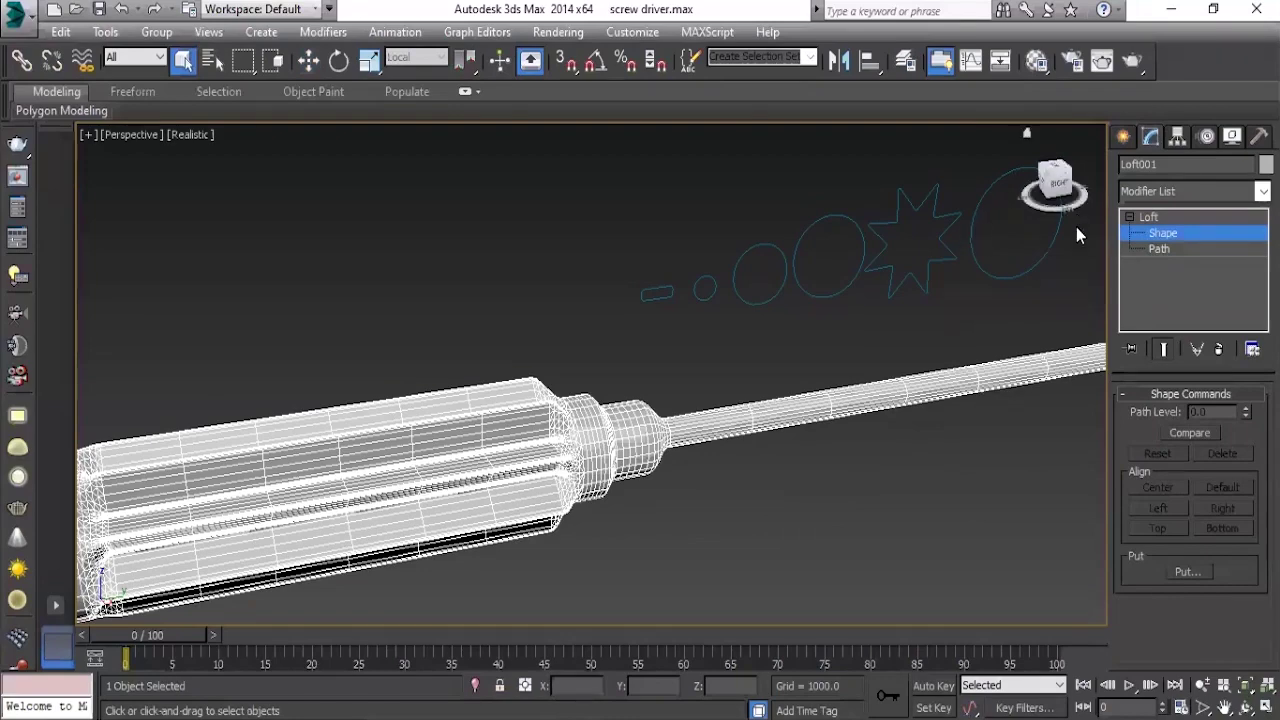
# Orbit and zoom to view the handle's circular end cap head-on.
pyautogui.keyDown('alt'); pyautogui.moveTo(470, 445); pyautogui.dragTo(572, 451, button='middle'); pyautogui.keyUp('alt')
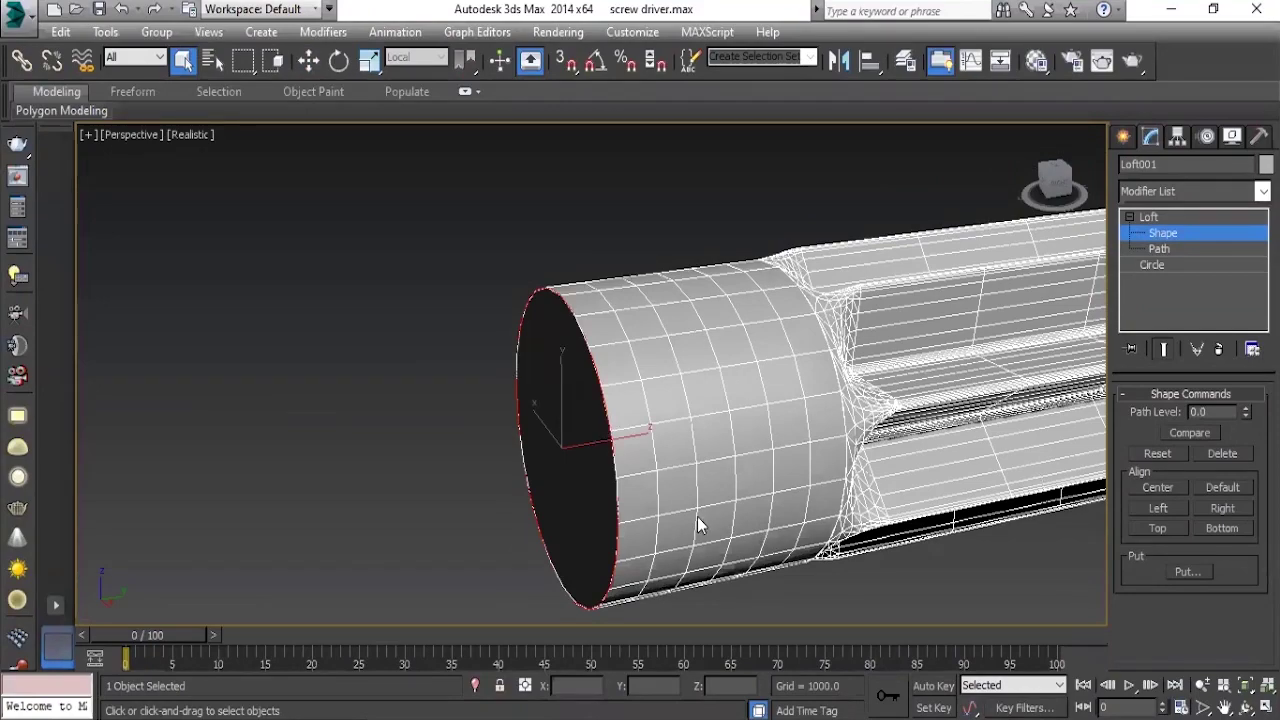
pyautogui.moveTo(696, 523)
pyautogui.keyDown('alt'); pyautogui.mouseDown(button='middle')
pyautogui.moveTo(646, 511)
pyautogui.moveTo(840, 491)
pyautogui.moveTo(831, 526)
pyautogui.moveTo(626, 537)
pyautogui.moveTo(674, 535)
pyautogui.moveTo(600, 520)
pyautogui.moveTo(447, 366)
pyautogui.moveTo(517, 489)
pyautogui.mouseUp(button='middle'); pyautogui.keyUp('alt')
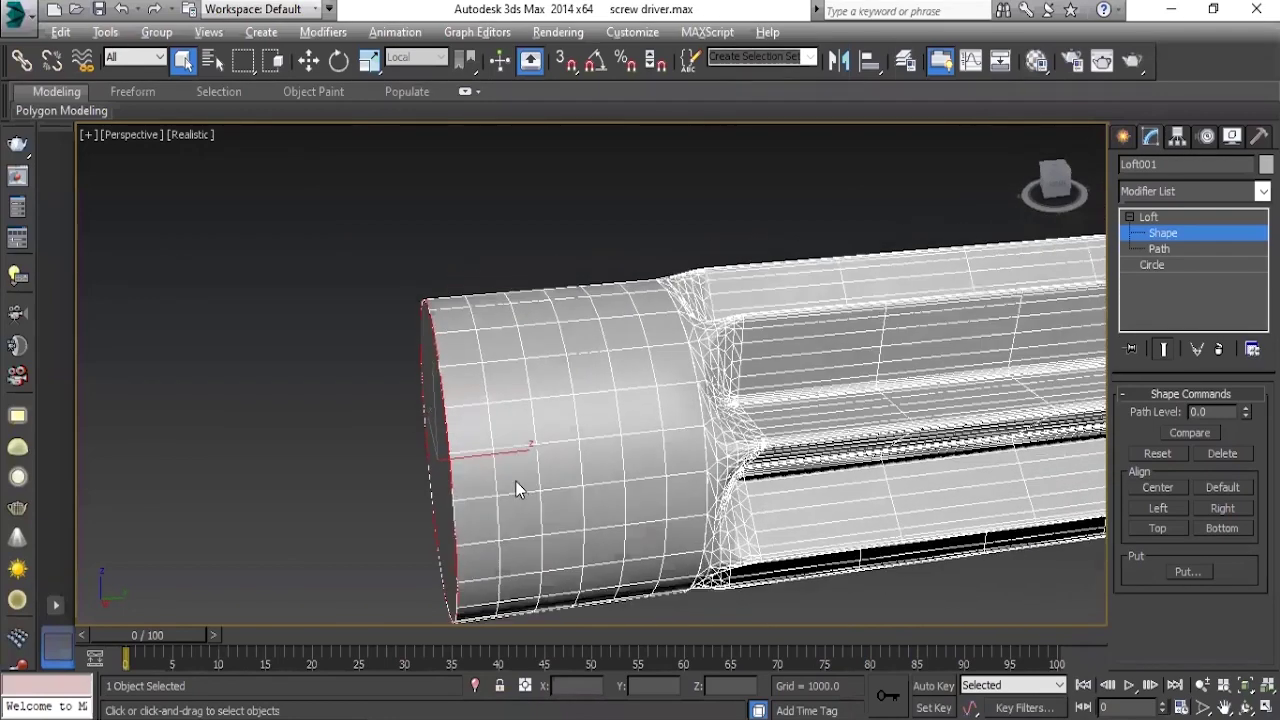
pyautogui.scroll(-5, 730, 467)
pyautogui.moveTo(730, 467)
pyautogui.keyDown('alt'); pyautogui.mouseDown(button='middle')
pyautogui.moveTo(680, 423)
pyautogui.moveTo(701, 320)
pyautogui.mouseUp(button='middle'); pyautogui.keyUp('alt')
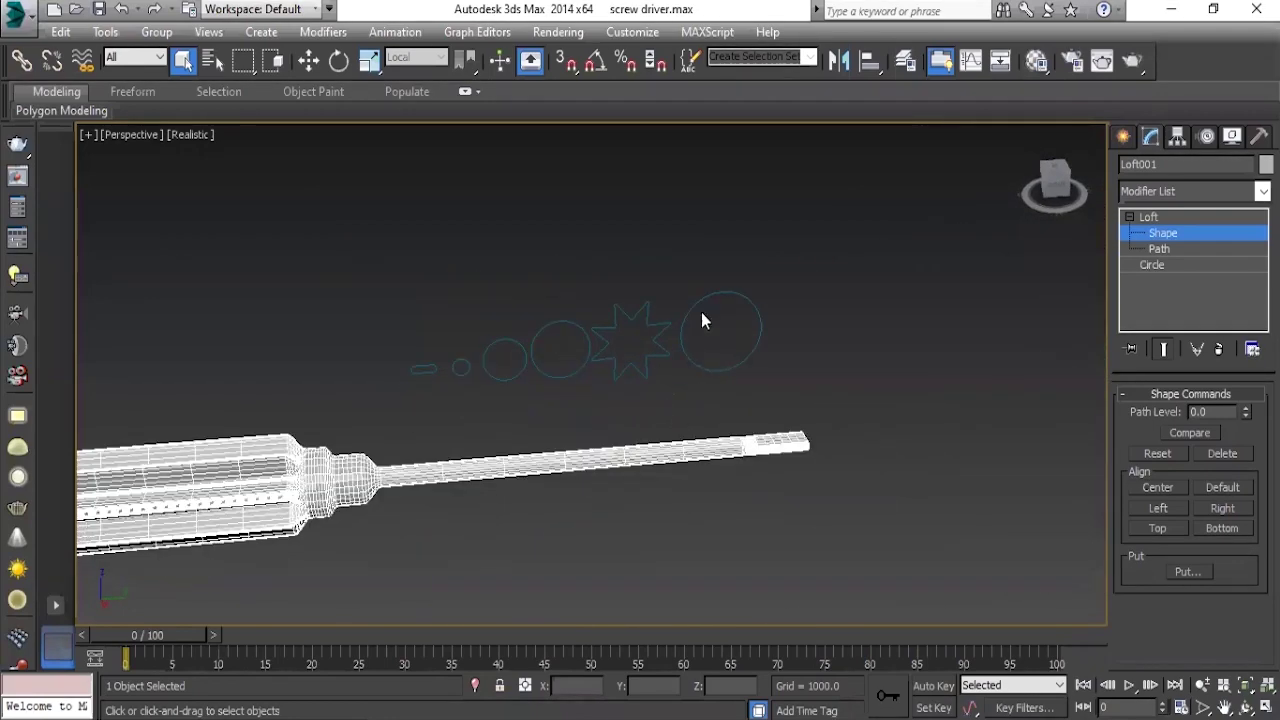
pyautogui.keyDown('alt'); pyautogui.moveTo(320, 500); pyautogui.dragTo(543, 403, button='middle'); pyautogui.keyUp('alt')
pyautogui.scroll(3, 600, 400)
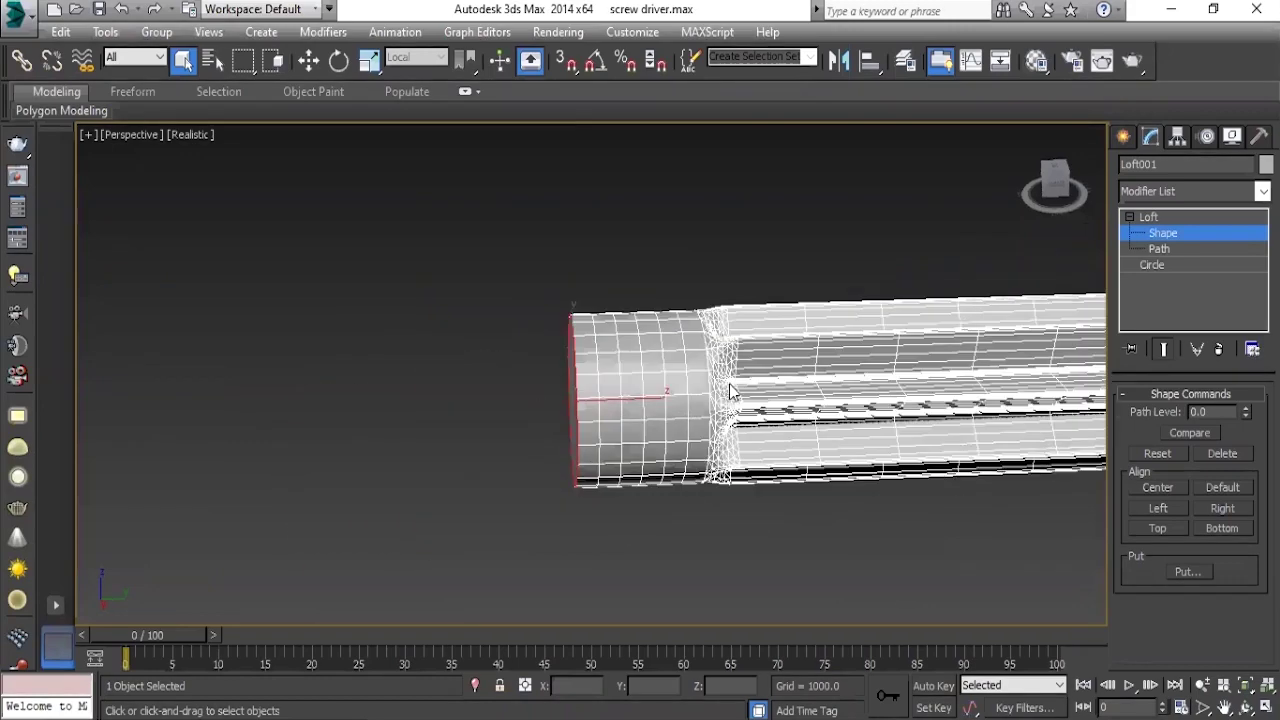
pyautogui.scroll(3, 677, 395)
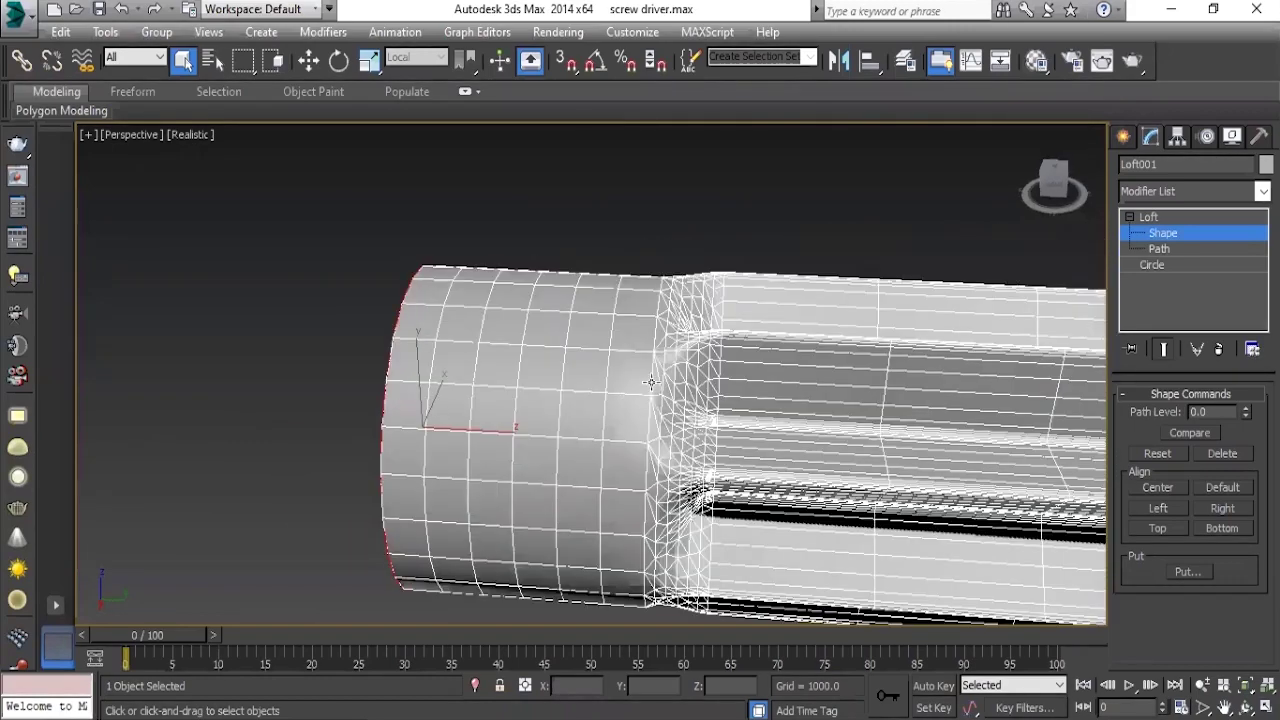
pyautogui.moveTo(641, 473)
pyautogui.keyDown('alt'); pyautogui.mouseDown(button='middle')
pyautogui.moveTo(534, 474)
pyautogui.moveTo(697, 468)
pyautogui.moveTo(534, 474)
pyautogui.moveTo(657, 455)
pyautogui.moveTo(617, 477)
pyautogui.moveTo(617, 465)
pyautogui.mouseUp(button='middle'); pyautogui.keyUp('alt')
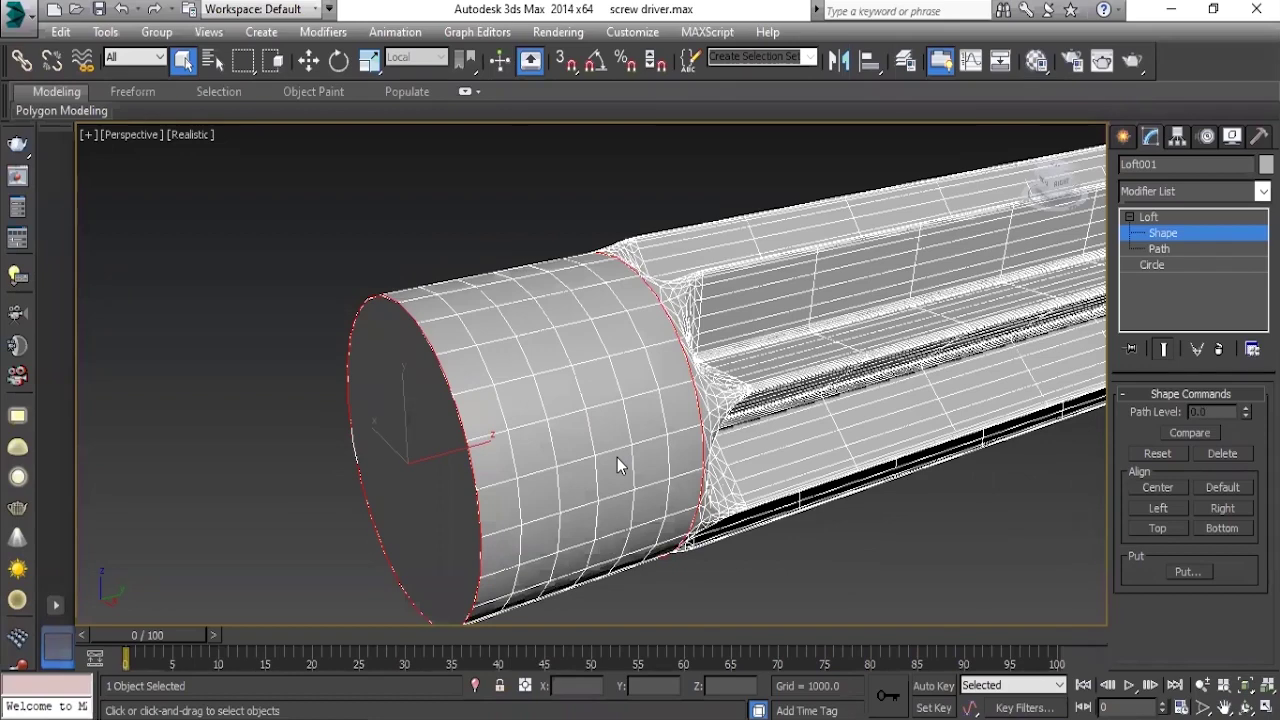
pyautogui.scroll(-5, 503, 445)
pyautogui.scroll(3, 503, 450)
pyautogui.scroll(2, 503, 455)
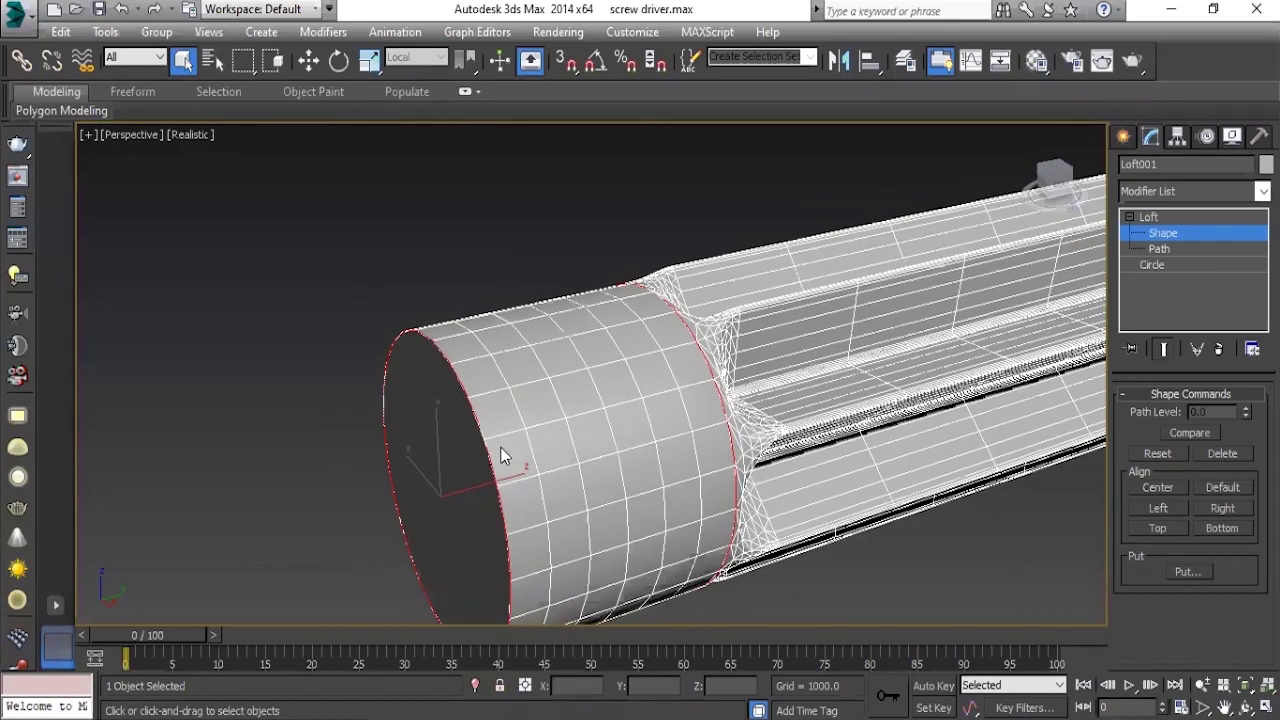
pyautogui.scroll(-3, 503, 456)
# Slide the end-cap cross-section along the path and scale it down to taper the handle.
pyautogui.click(394, 471)
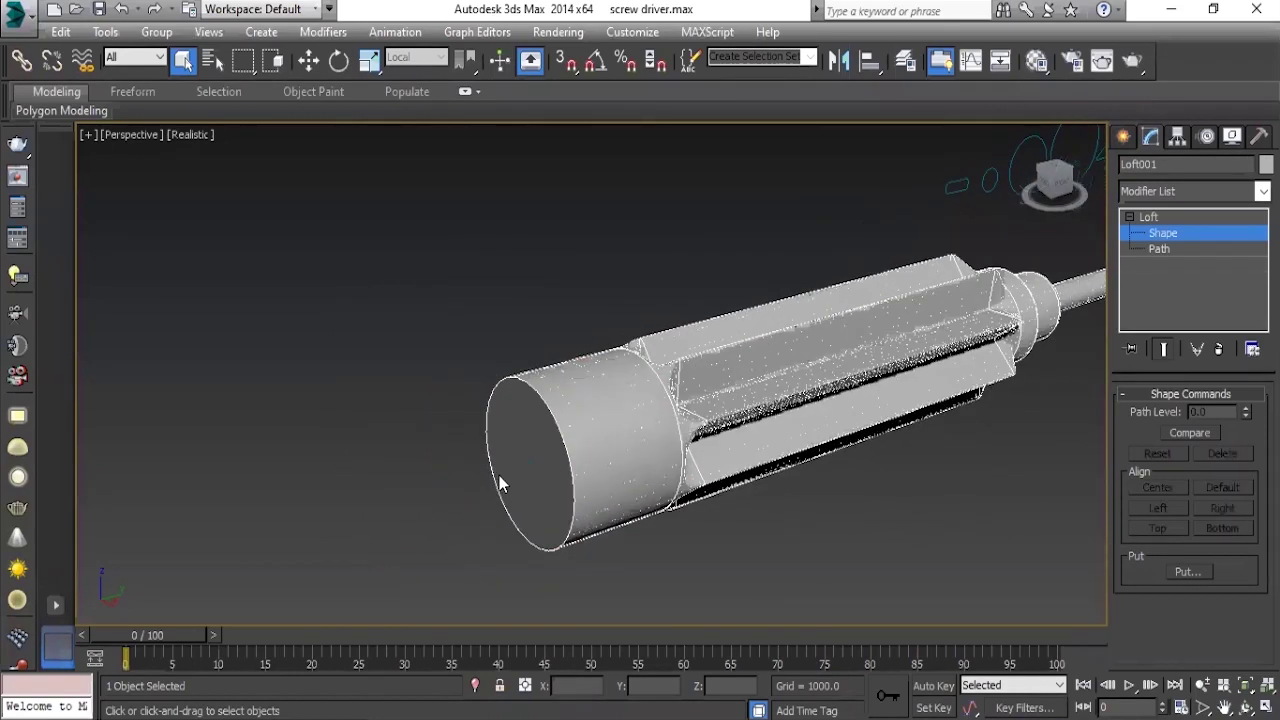
pyautogui.keyDown('alt'); pyautogui.moveTo(571, 463); pyautogui.dragTo(584, 497, button='middle'); pyautogui.keyUp('alt')
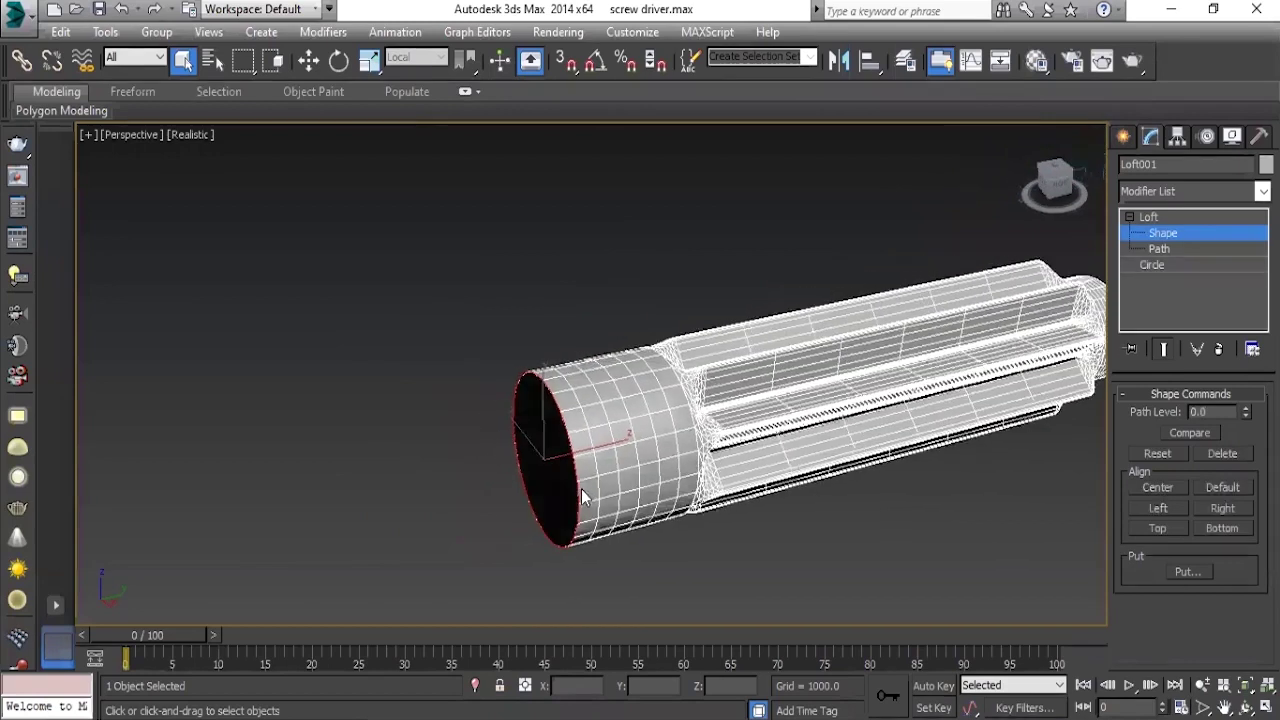
pyautogui.moveTo(588, 447); pyautogui.dragTo(595, 444)
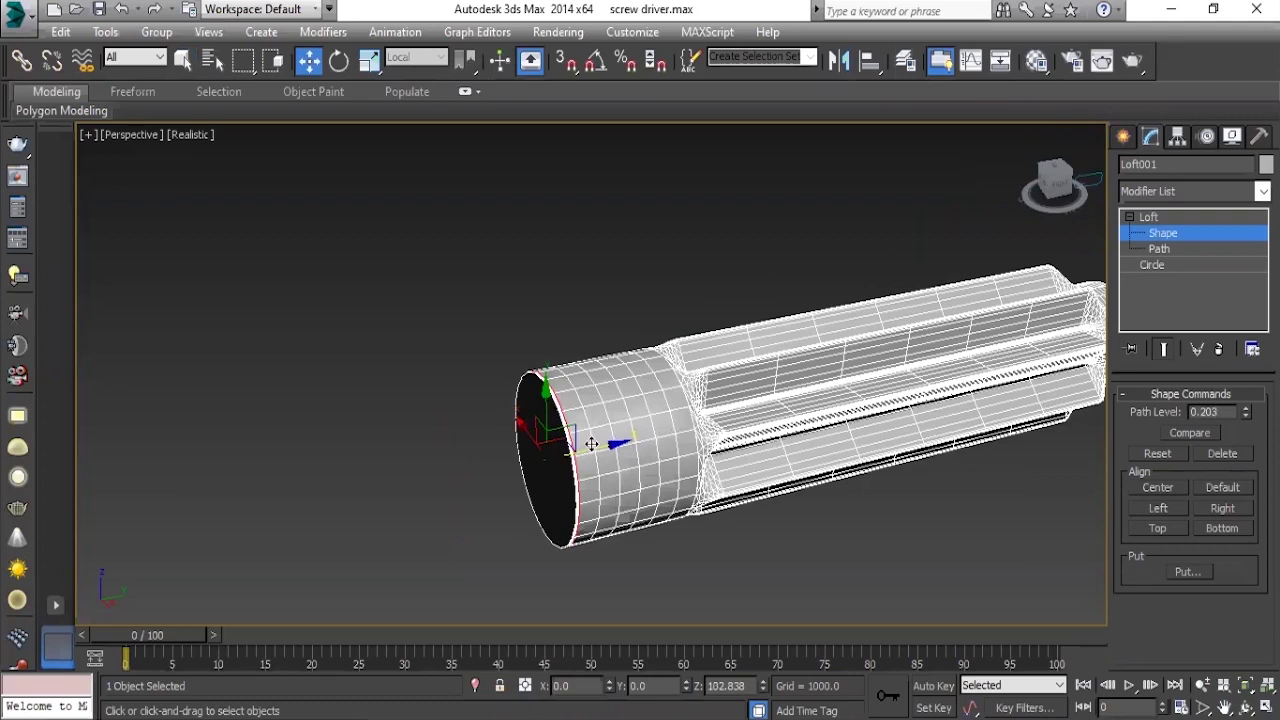
pyautogui.scroll(2, 590, 444)
pyautogui.scroll(3, 608, 466)
pyautogui.scroll(1, 600, 460)
pyautogui.moveTo(495, 430); pyautogui.dragTo(475, 502)
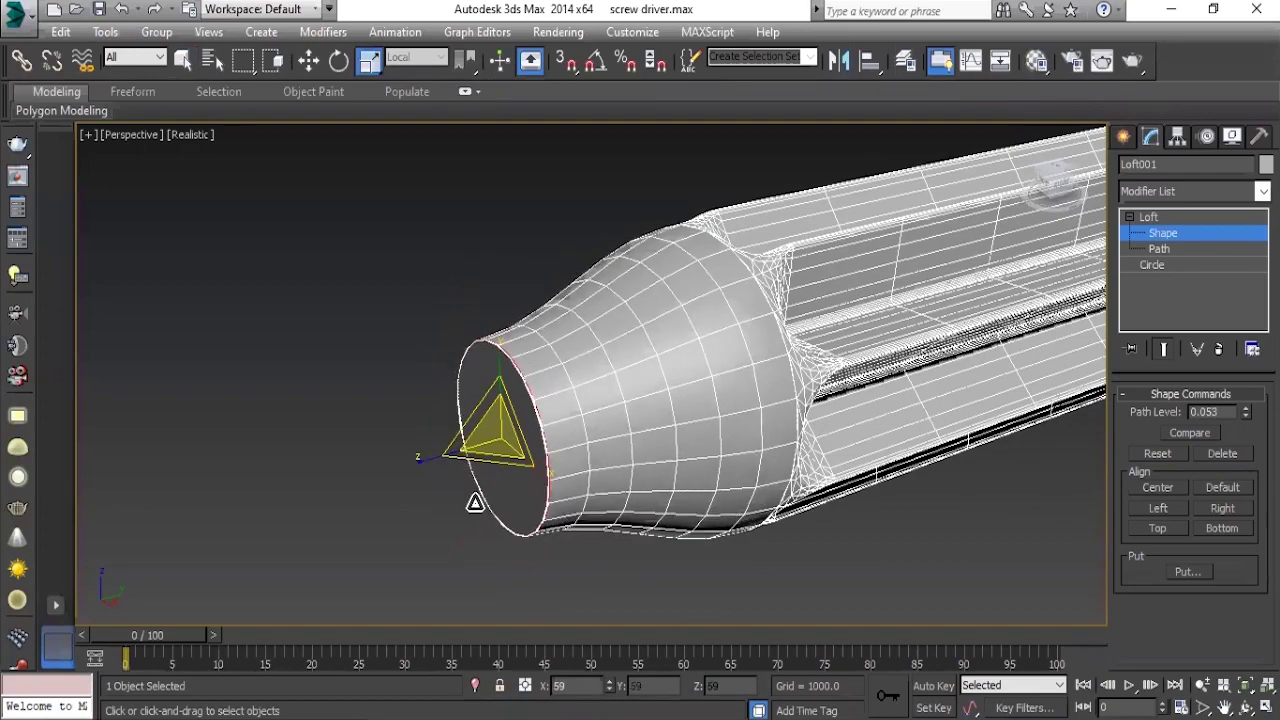
# Scale the cross-section at the handle seam down to 83%.
pyautogui.keyDown('alt'); pyautogui.moveTo(548, 498); pyautogui.dragTo(598, 468, button='middle'); pyautogui.keyUp('alt')
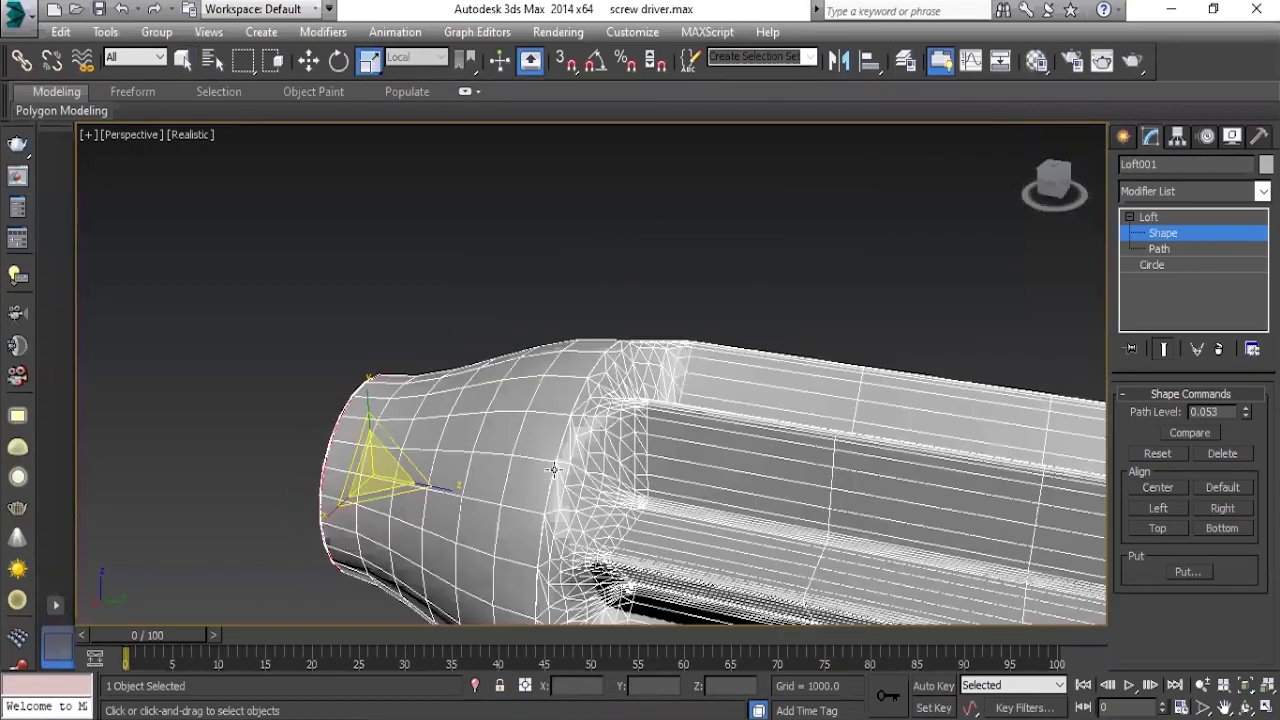
pyautogui.scroll(-4, 503, 463)
pyautogui.scroll(2, 440, 460)
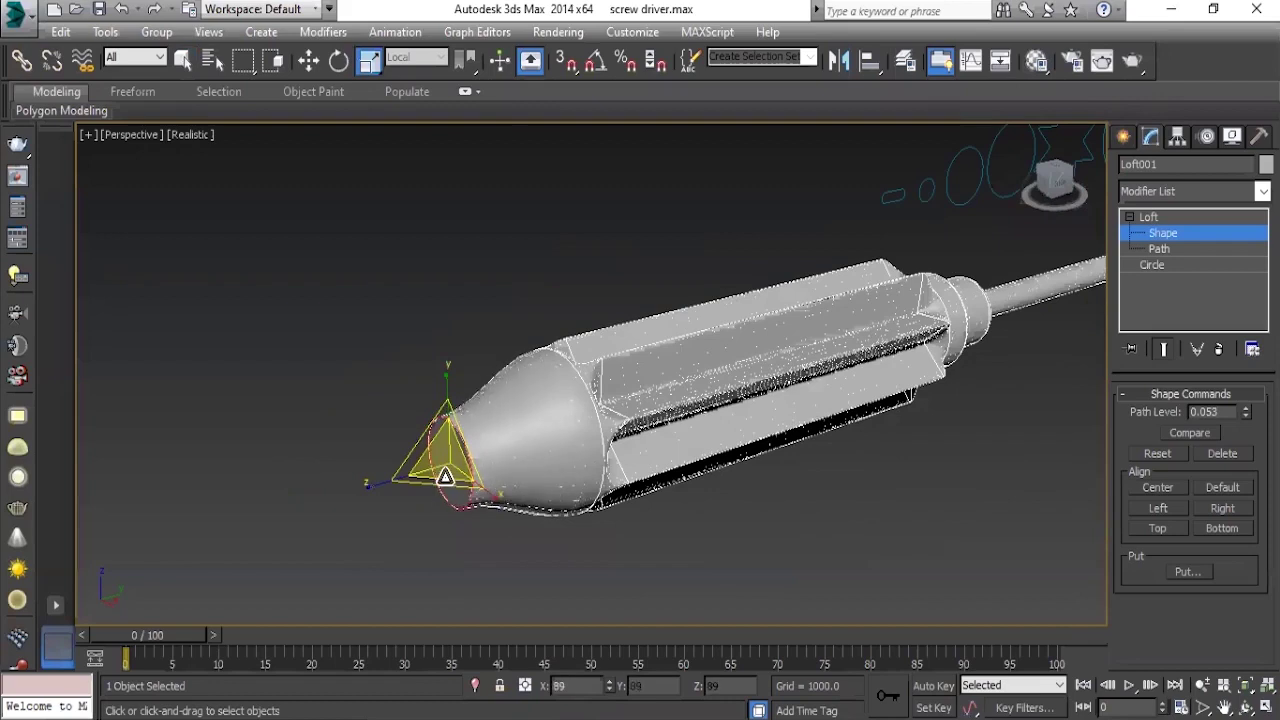
pyautogui.scroll(4, 527, 487)
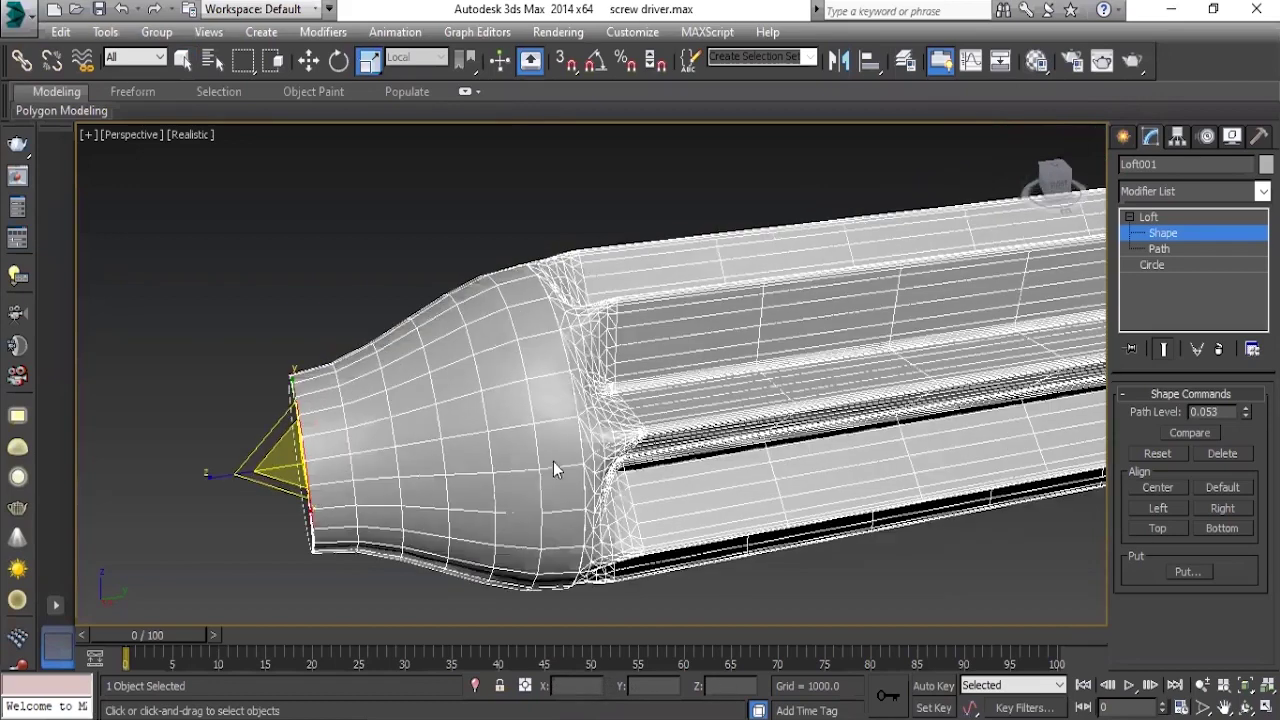
pyautogui.click(574, 393)
pyautogui.moveTo(537, 428)
pyautogui.mouseDown()
pyautogui.moveTo(535, 453)
pyautogui.moveTo(535, 435)
pyautogui.mouseUp()
pyautogui.click(270, 238)
# Orbit around the screwdriver and select the star cross-section at the seam.
pyautogui.scroll(-5, 606, 400)
pyautogui.keyDown('alt'); pyautogui.moveTo(606, 400); pyautogui.dragTo(563, 486, button='middle'); pyautogui.keyUp('alt')
pyautogui.scroll(6, 592, 418)
pyautogui.scroll(5, 592, 418)
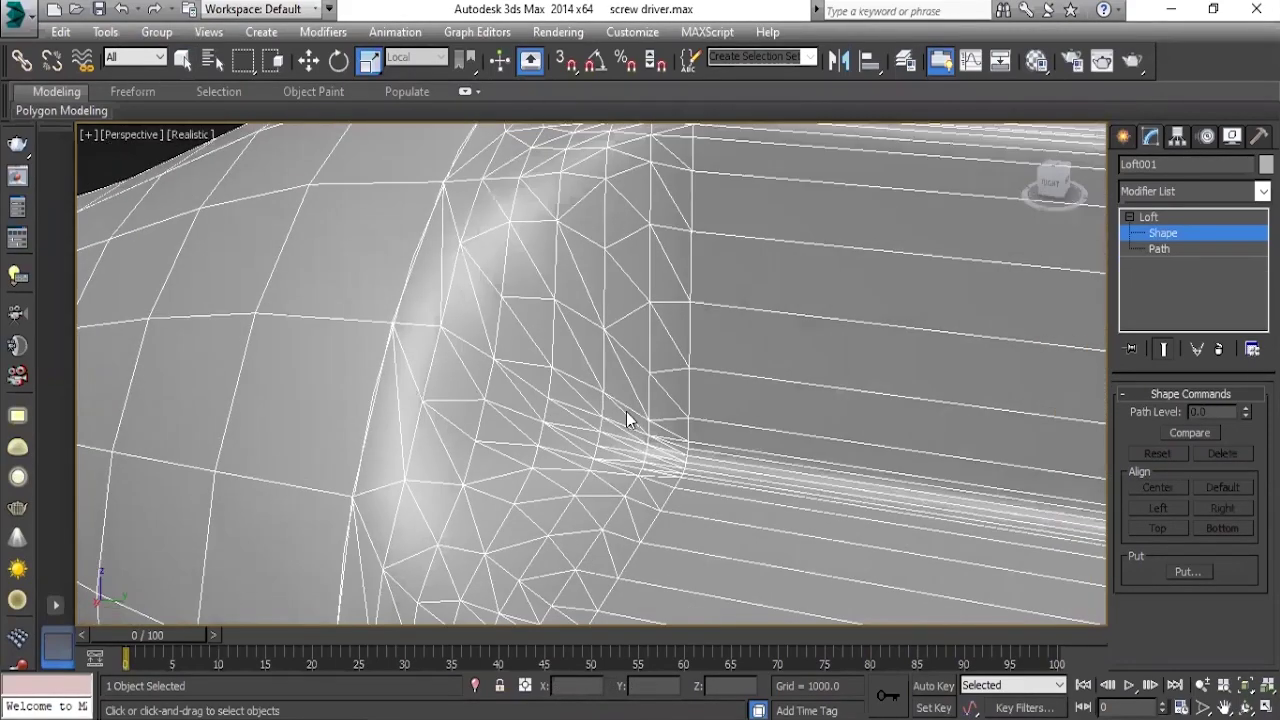
pyautogui.click(687, 344)
# Scale the seam star cross-section down and move it along the path to level 38.993.
pyautogui.scroll(-5, 786, 434)
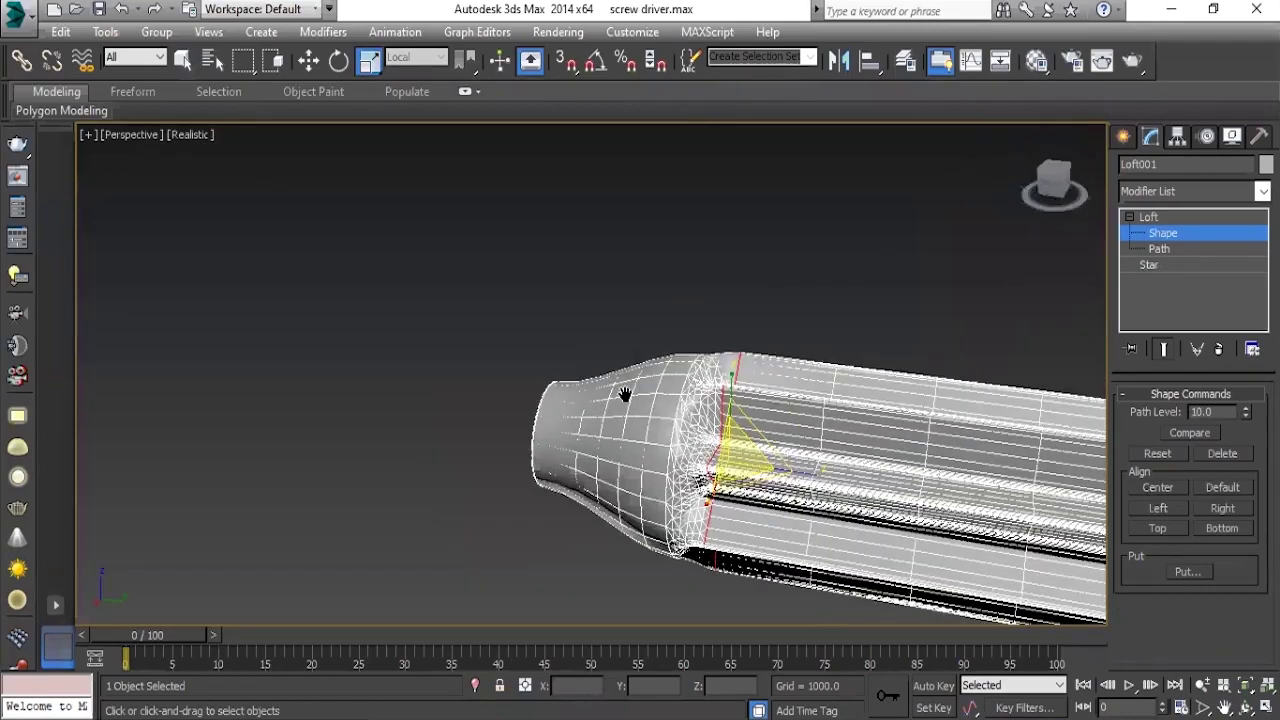
pyautogui.scroll(-2, 626, 414)
pyautogui.moveTo(604, 401)
pyautogui.mouseDown()
pyautogui.moveTo(595, 437)
pyautogui.moveTo(603, 374)
pyautogui.moveTo(597, 398)
pyautogui.mouseUp()
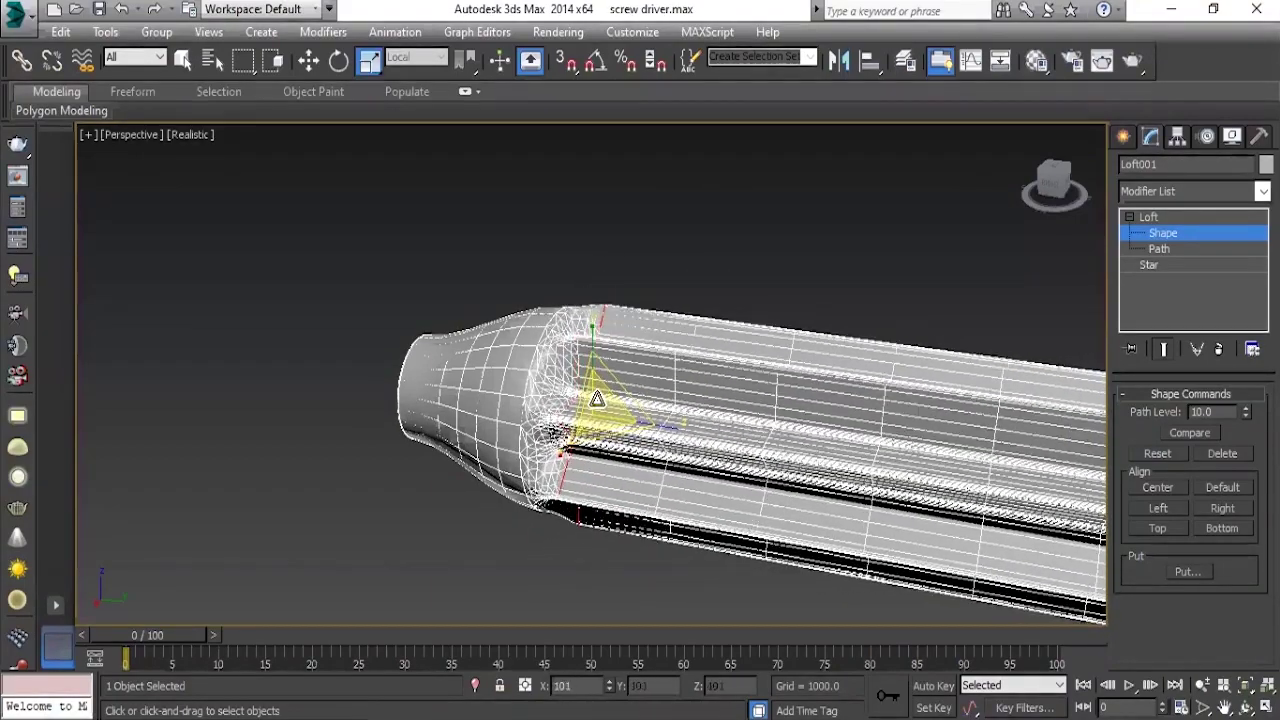
pyautogui.scroll(-3, 597, 398)
pyautogui.keyDown('alt'); pyautogui.moveTo(597, 398); pyautogui.dragTo(663, 437, button='middle'); pyautogui.keyUp('alt')
pyautogui.scroll(3, 663, 437)
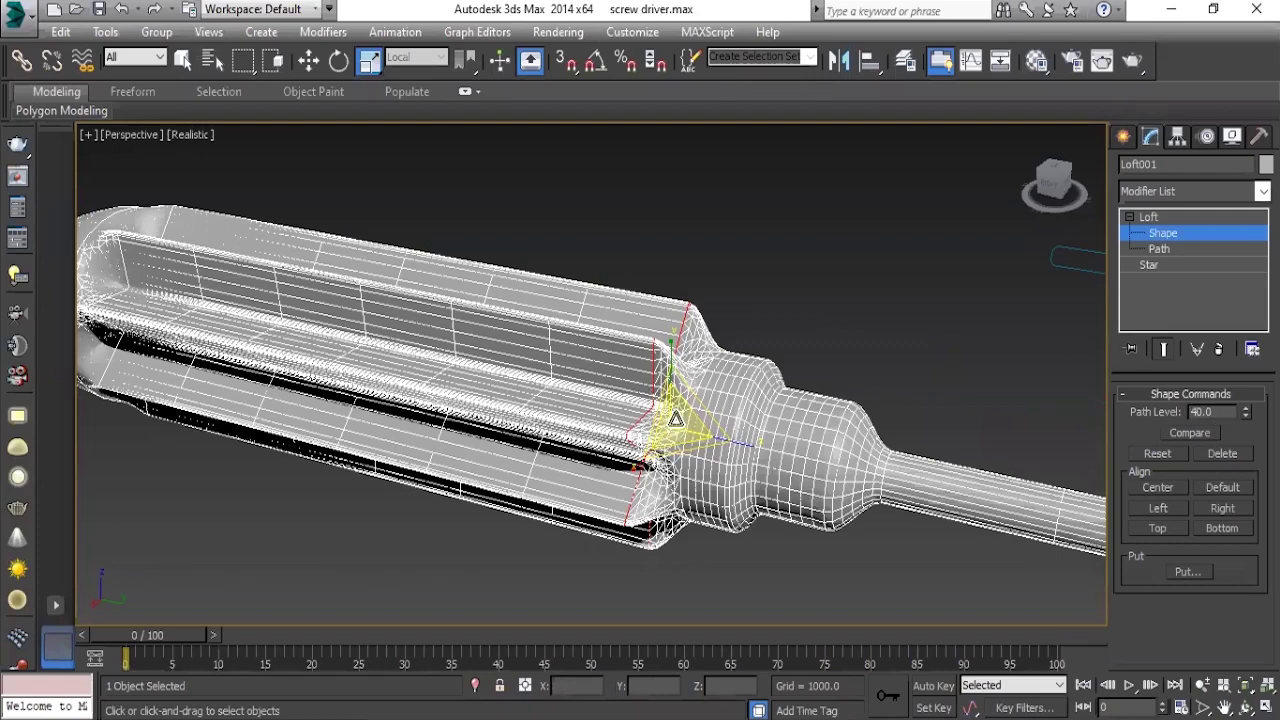
pyautogui.moveTo(676, 418)
pyautogui.mouseDown()
pyautogui.moveTo(657, 470)
pyautogui.moveTo(651, 426)
pyautogui.mouseUp()
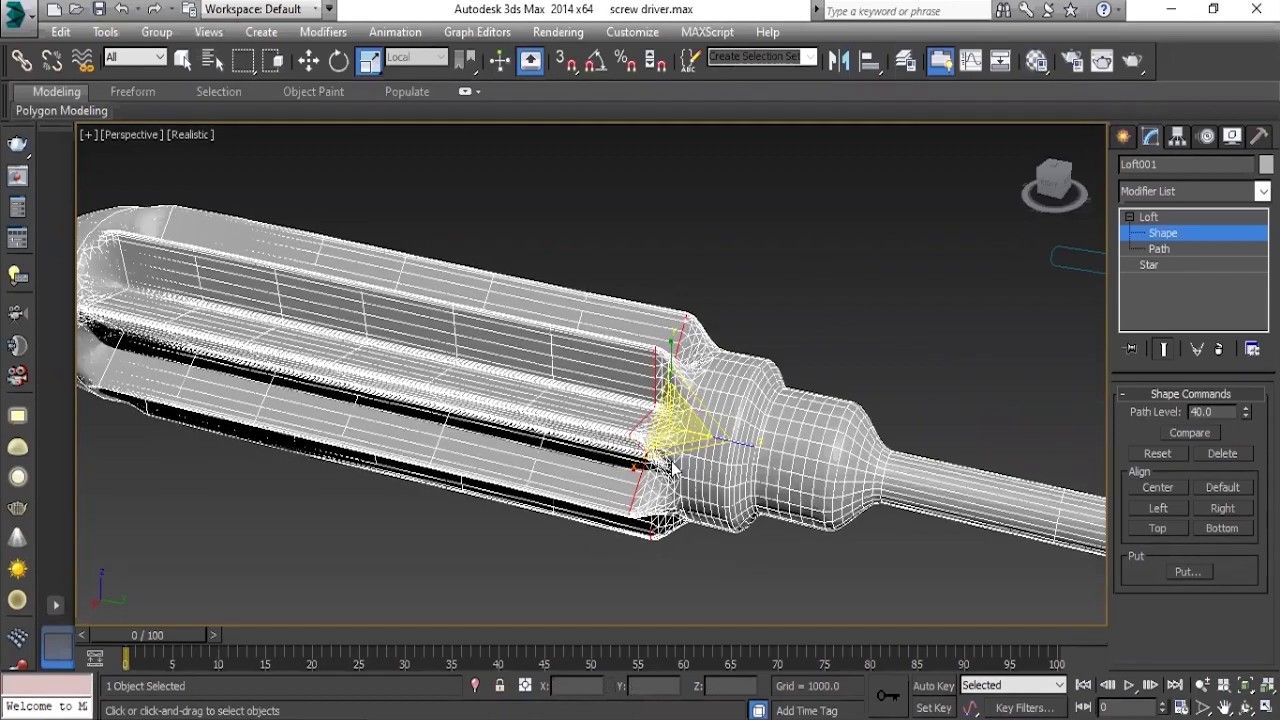
pyautogui.press('w')
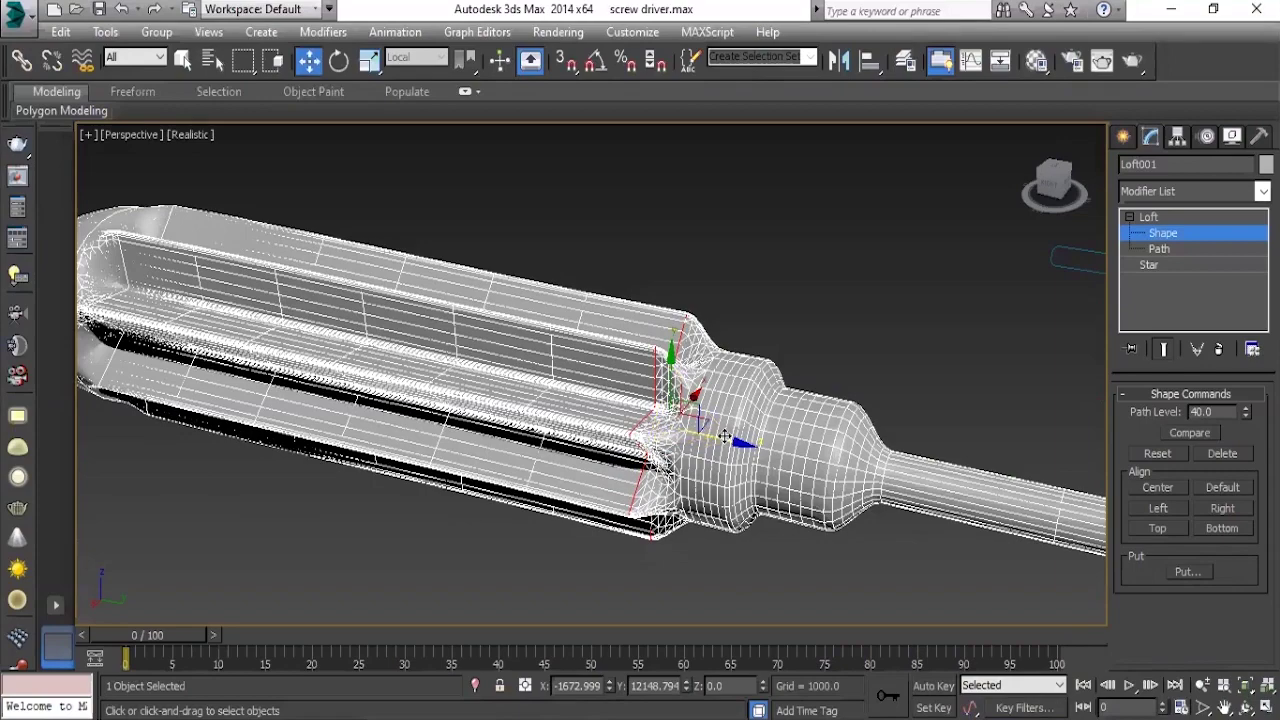
pyautogui.moveTo(717, 438)
pyautogui.mouseDown()
pyautogui.moveTo(603, 406)
pyautogui.moveTo(745, 447)
pyautogui.moveTo(657, 431)
pyautogui.moveTo(704, 425)
pyautogui.moveTo(662, 421)
pyautogui.mouseUp()
# Shrink the neck circle cross-section to pinch it, and restore the bulge circle to full size.
pyautogui.click(662, 421)
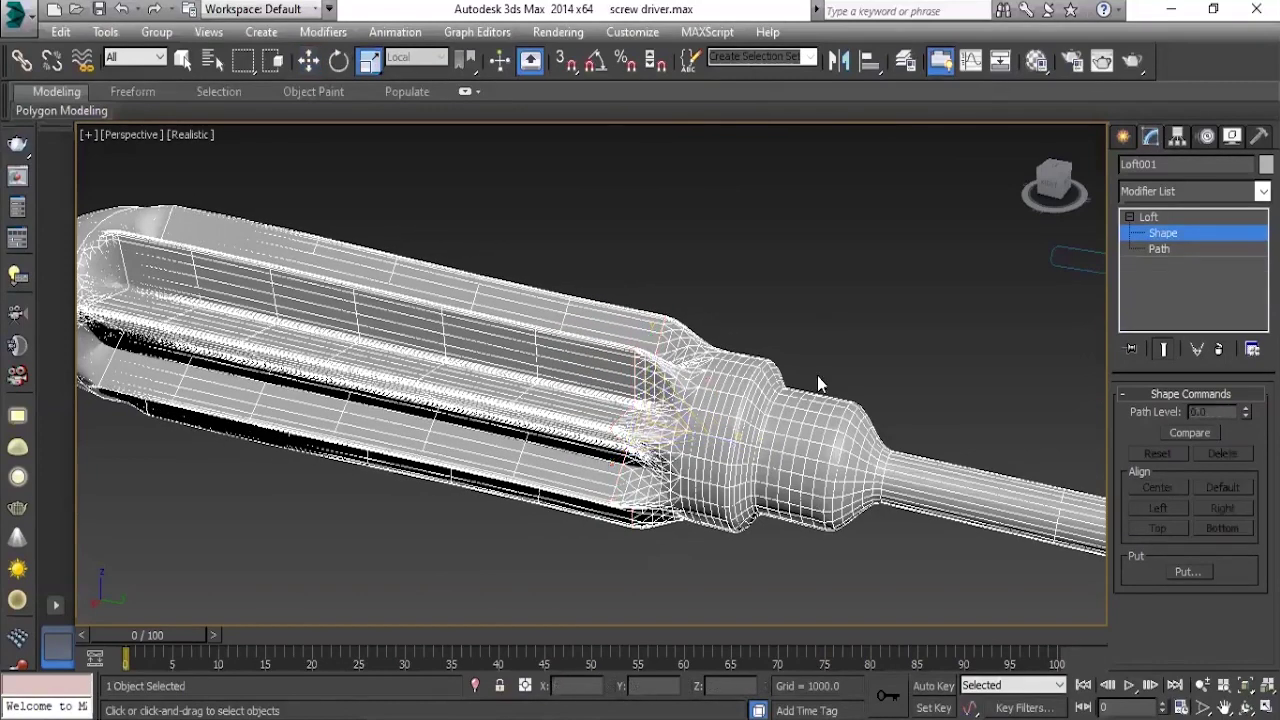
pyautogui.scroll(2, 660, 421)
pyautogui.scroll(2, 655, 421)
pyautogui.scroll(2, 652, 421)
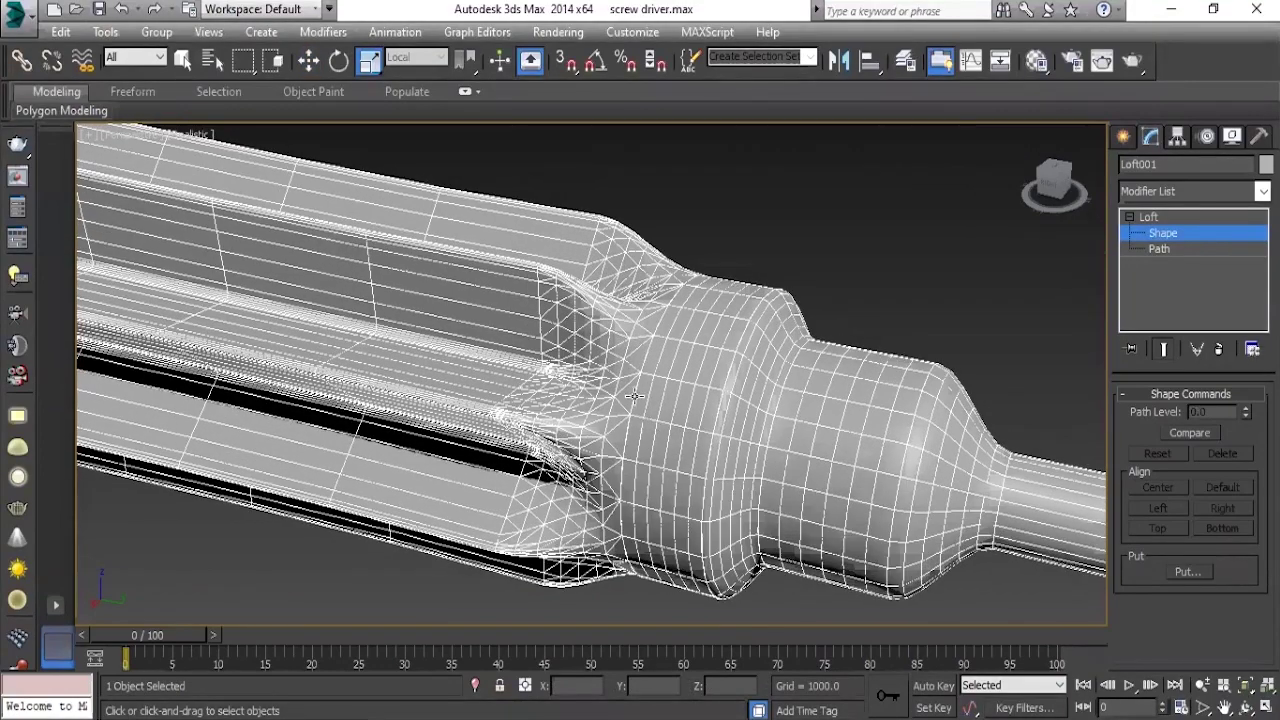
pyautogui.click(634, 396)
pyautogui.moveTo(690, 423)
pyautogui.mouseDown()
pyautogui.moveTo(694, 400)
pyautogui.moveTo(682, 476)
pyautogui.moveTo(733, 388)
pyautogui.mouseUp()
pyautogui.click(735, 382)
pyautogui.click(763, 453)
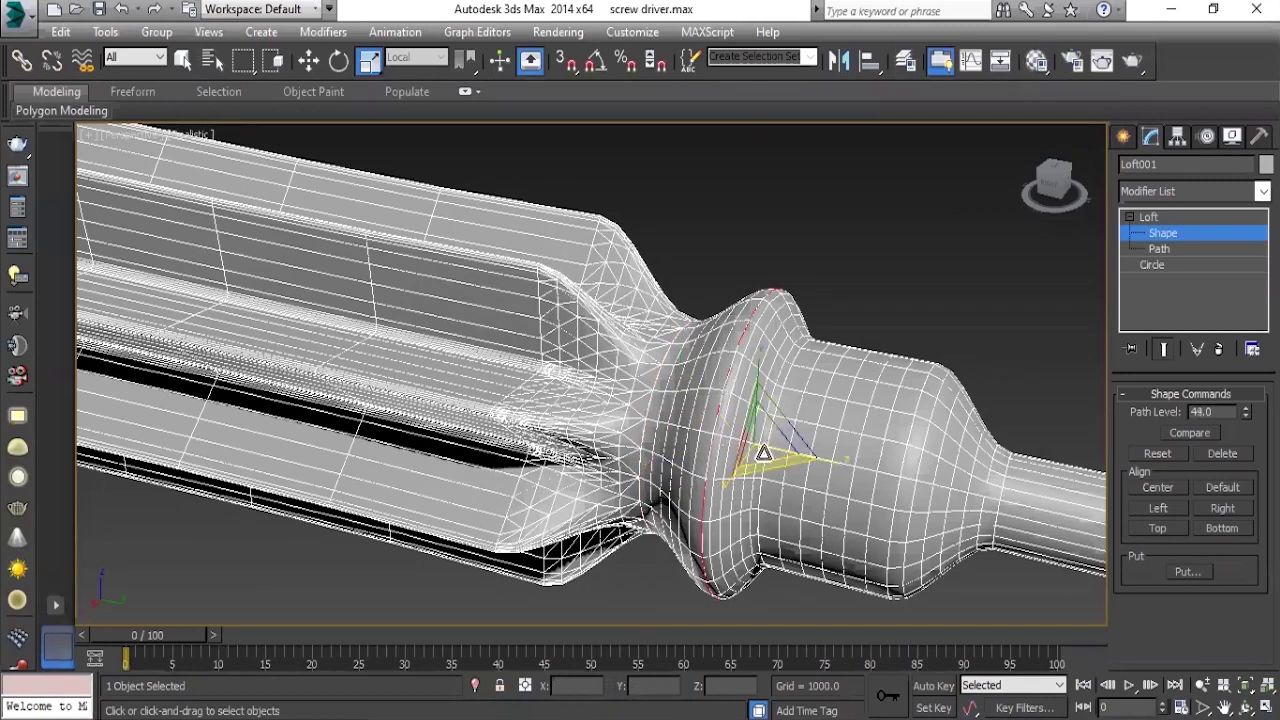
pyautogui.moveTo(765, 438); pyautogui.dragTo(588, 418)
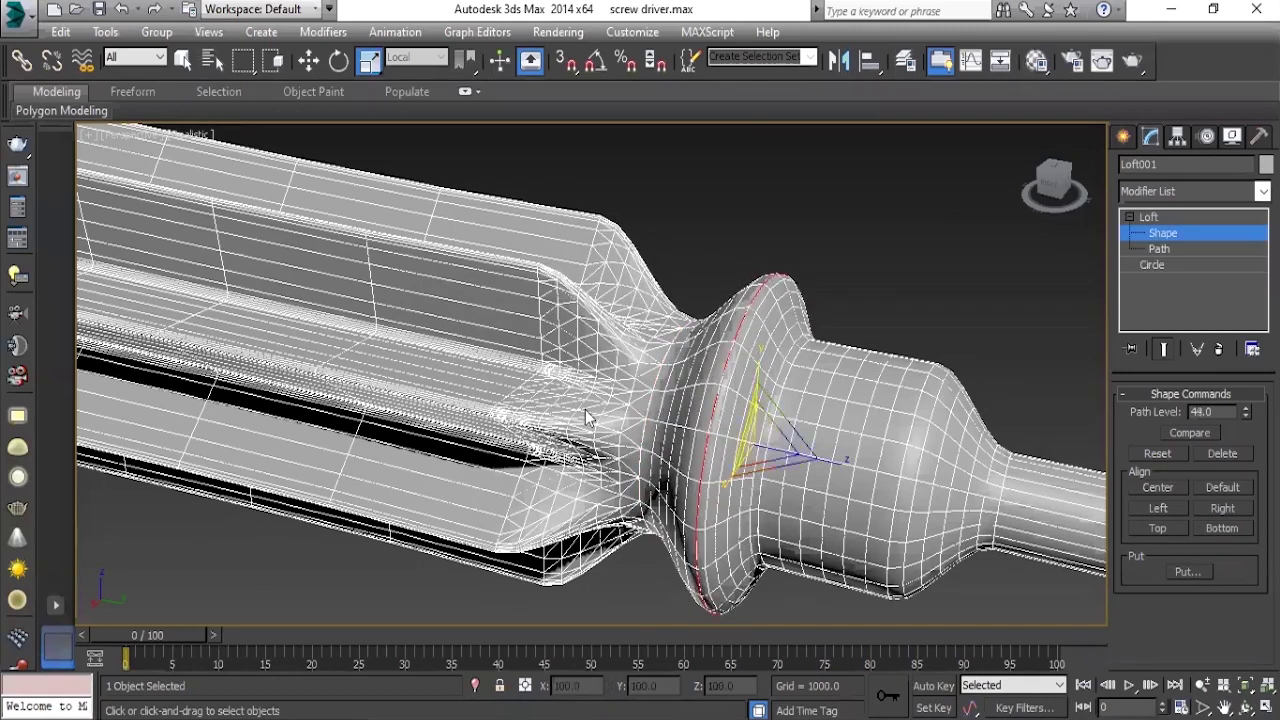
# Slide the star cross-section along the path toward the bulge, then fine-tune its position.
pyautogui.click(506, 390)
pyautogui.click(555, 400)
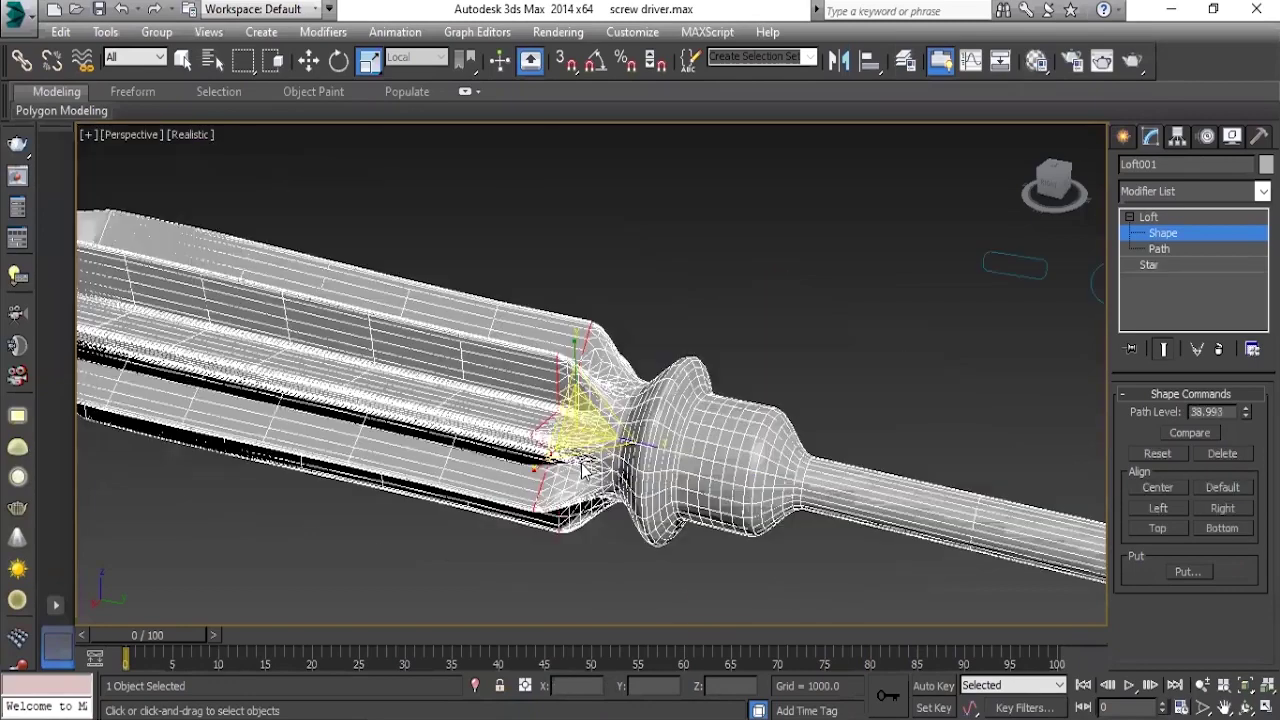
pyautogui.press('w')
pyautogui.moveTo(649, 414)
pyautogui.mouseDown()
pyautogui.moveTo(705, 423)
pyautogui.moveTo(686, 424)
pyautogui.mouseUp()
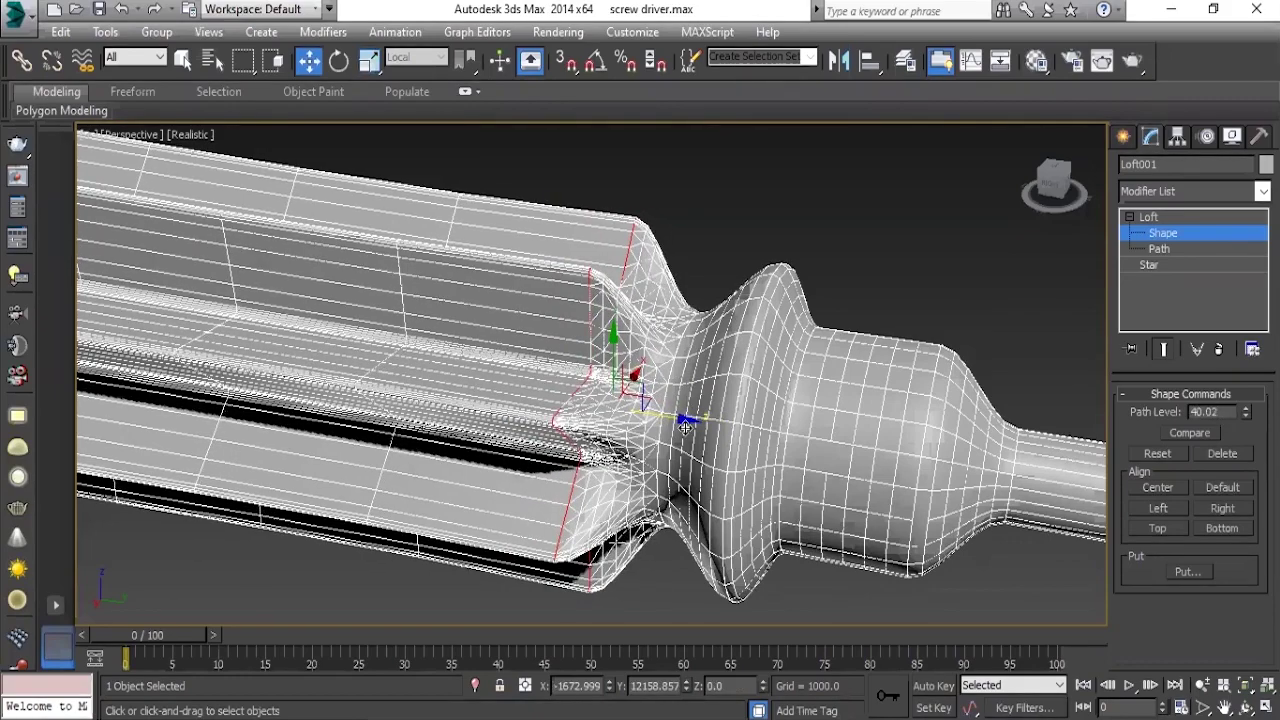
pyautogui.scroll(-5, 685, 425)
pyautogui.scroll(3, 683, 440)
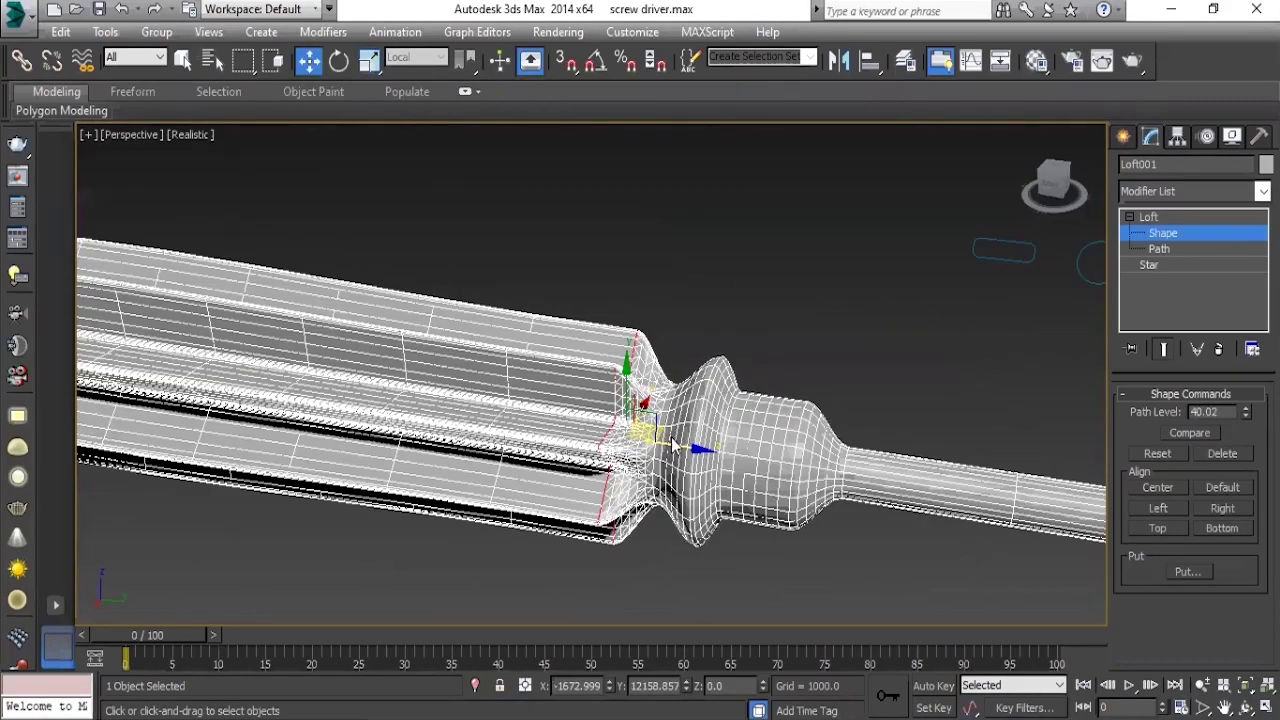
pyautogui.scroll(2, 683, 444)
pyautogui.moveTo(676, 443); pyautogui.dragTo(659, 443)
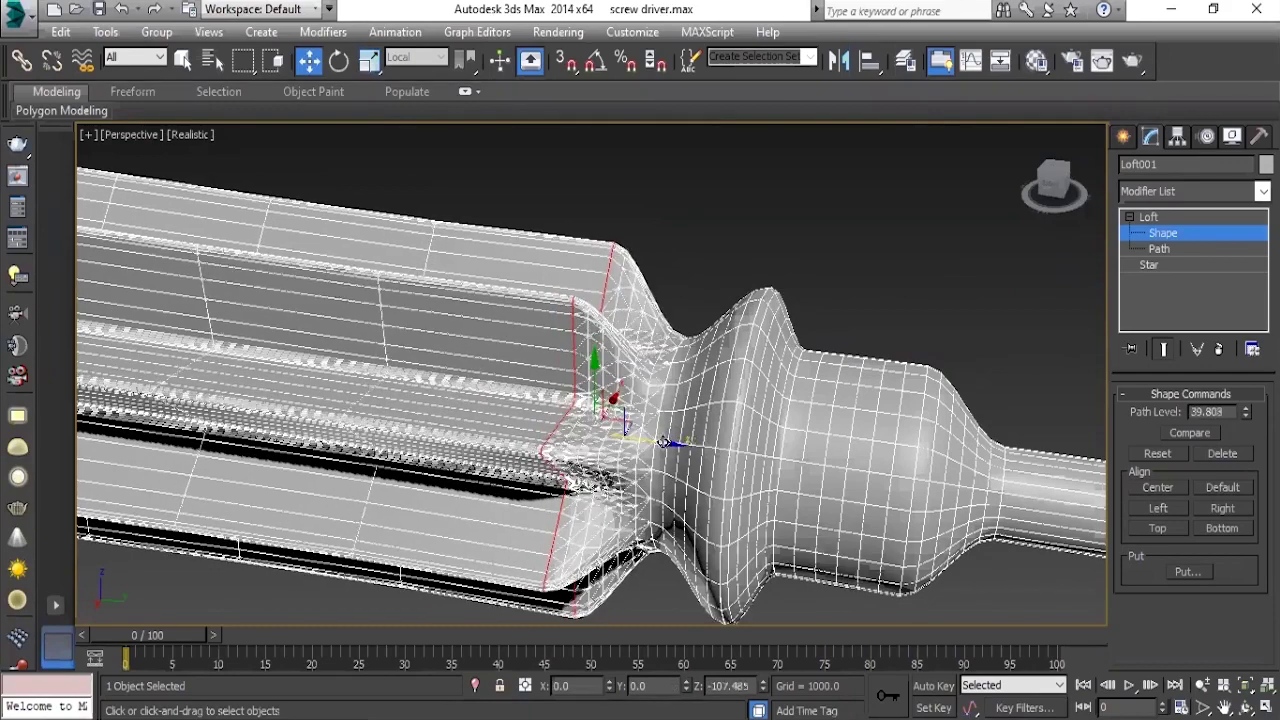
pyautogui.moveTo(659, 443)
pyautogui.mouseDown(button='middle')
pyautogui.moveTo(643, 457)
pyautogui.moveTo(592, 410)
pyautogui.mouseUp(button='middle')
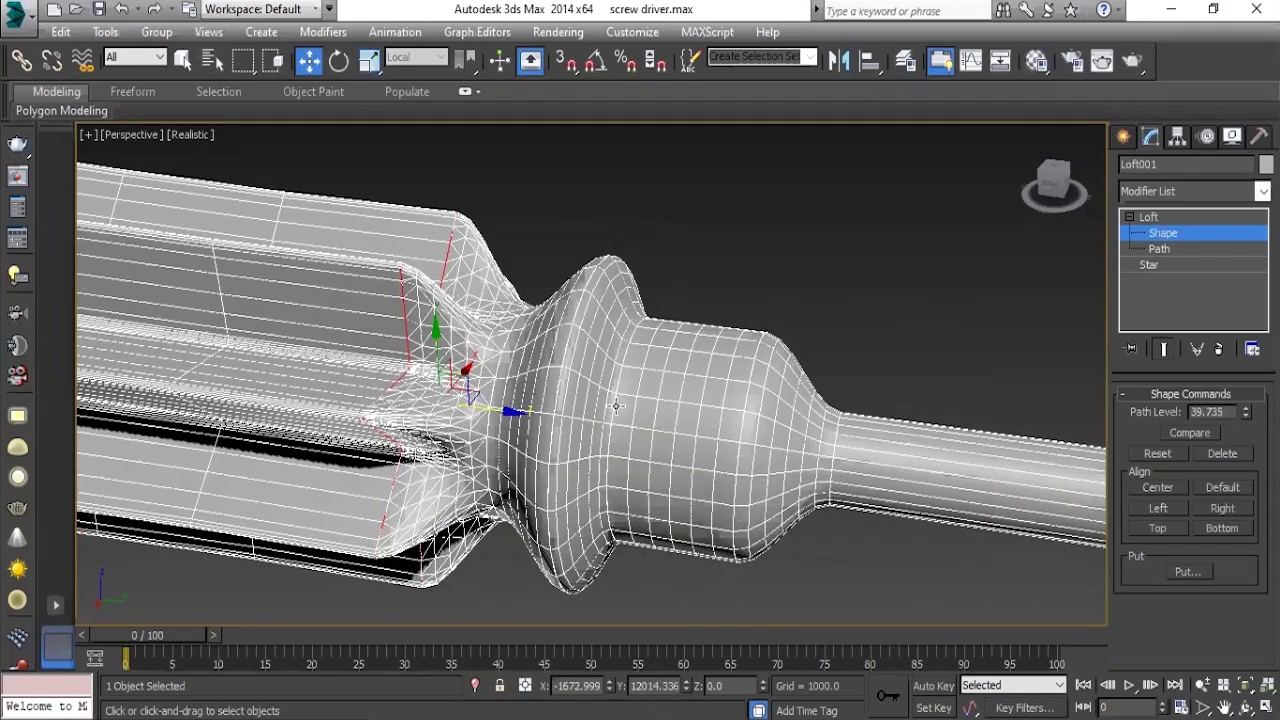
pyautogui.moveTo(620, 460); pyautogui.dragTo(643, 459, button='middle')
# Enlarge the collar circle cross-section and slide it to path level 44.0.
pyautogui.press('r')
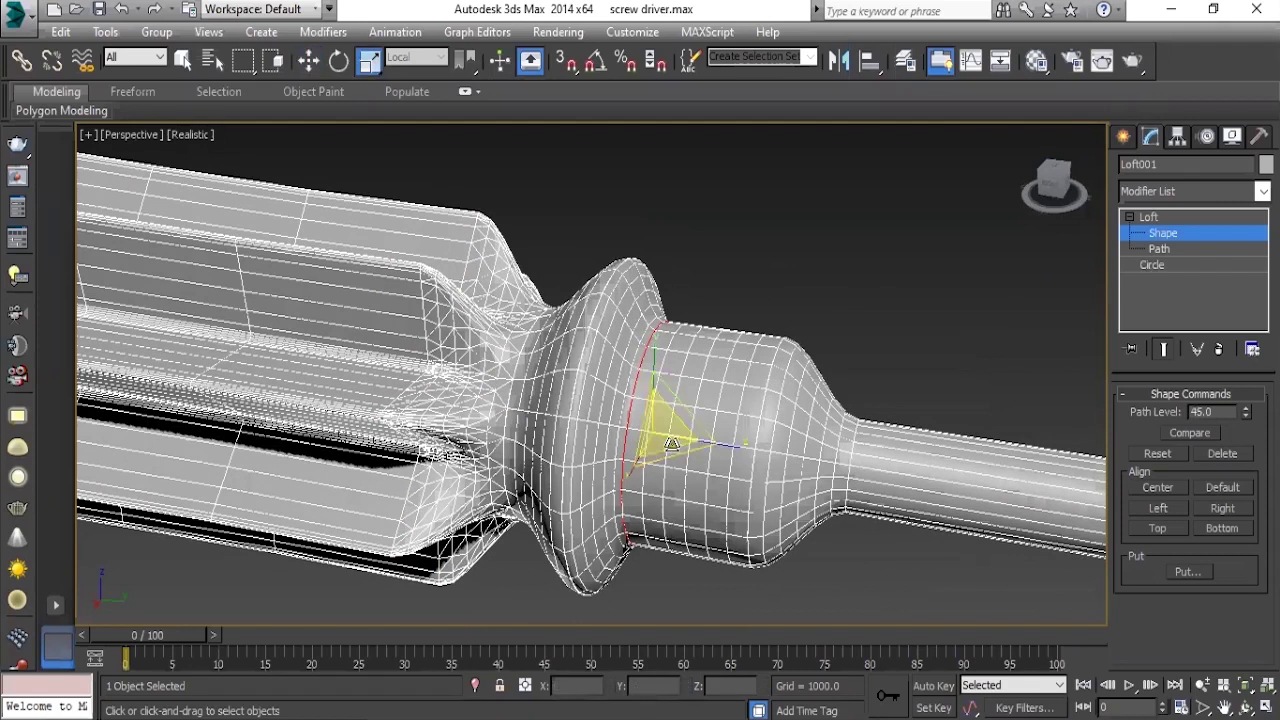
pyautogui.moveTo(657, 425)
pyautogui.mouseDown()
pyautogui.moveTo(674, 405)
pyautogui.moveTo(672, 437)
pyautogui.moveTo(698, 446)
pyautogui.moveTo(651, 433)
pyautogui.mouseUp()
pyautogui.press('w')
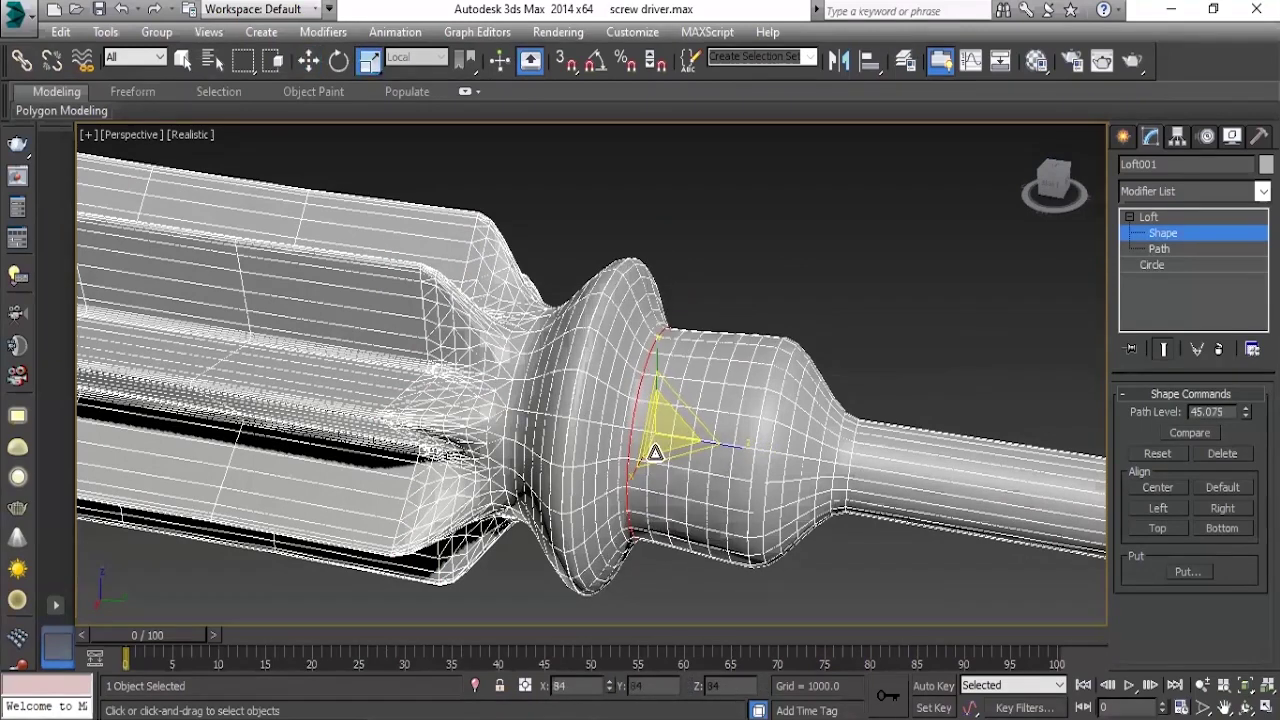
pyautogui.click(586, 395)
pyautogui.click(576, 392)
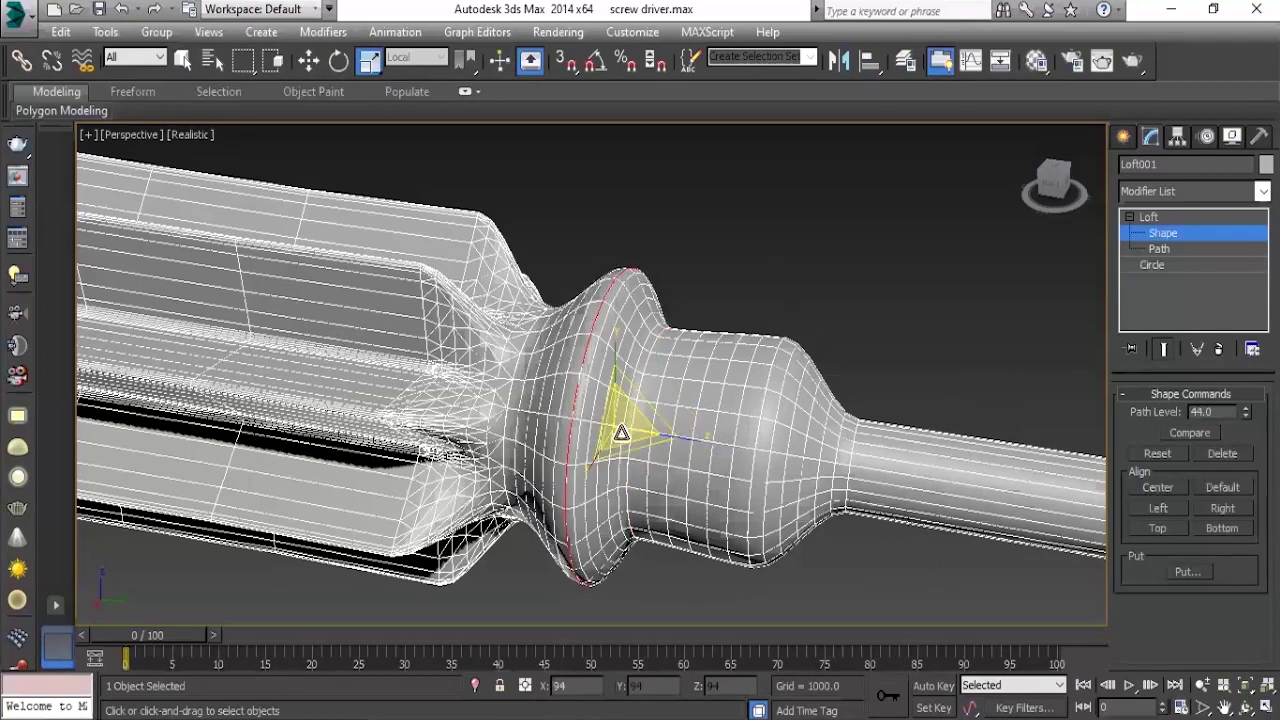
pyautogui.moveTo(628, 418); pyautogui.dragTo(638, 431)
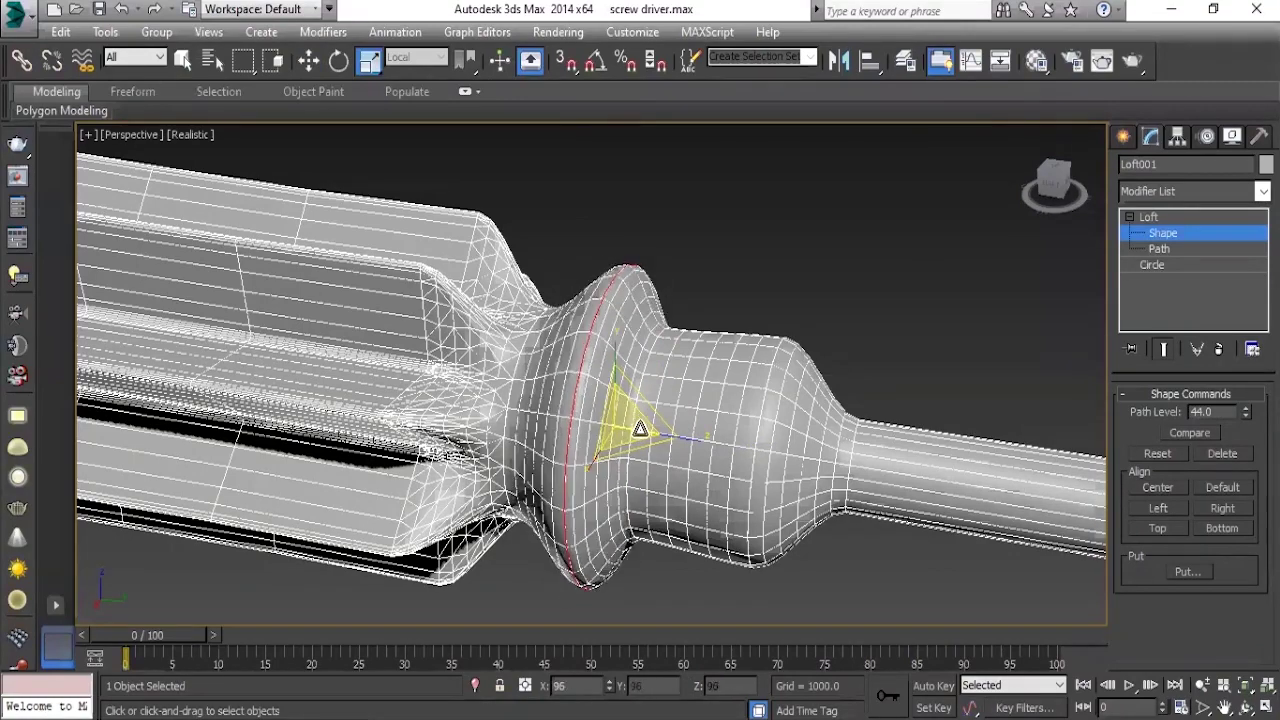
pyautogui.click(838, 284)
pyautogui.moveTo(838, 284); pyautogui.dragTo(686, 435, button='middle')
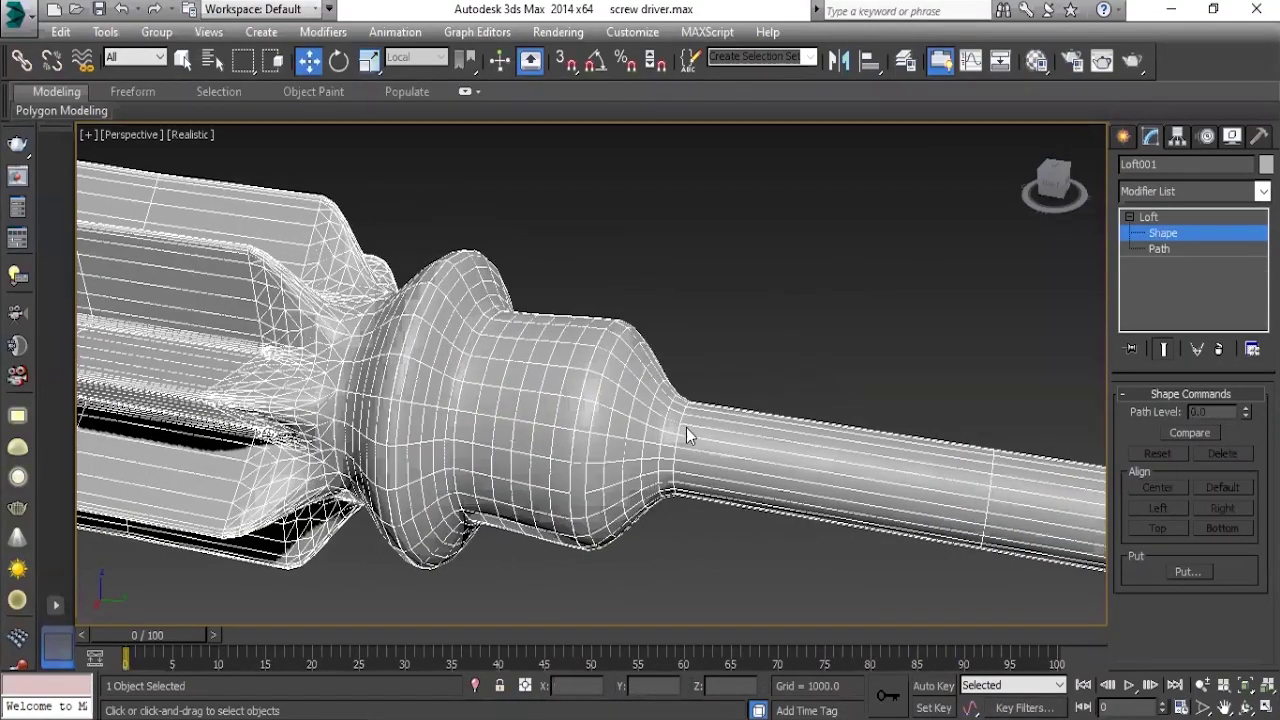
# Scale down the circle cross-section at path level 50 to thin the shaft.
pyautogui.click(679, 430)
pyautogui.scroll(-2, 700, 435)
pyautogui.scroll(2, 710, 432)
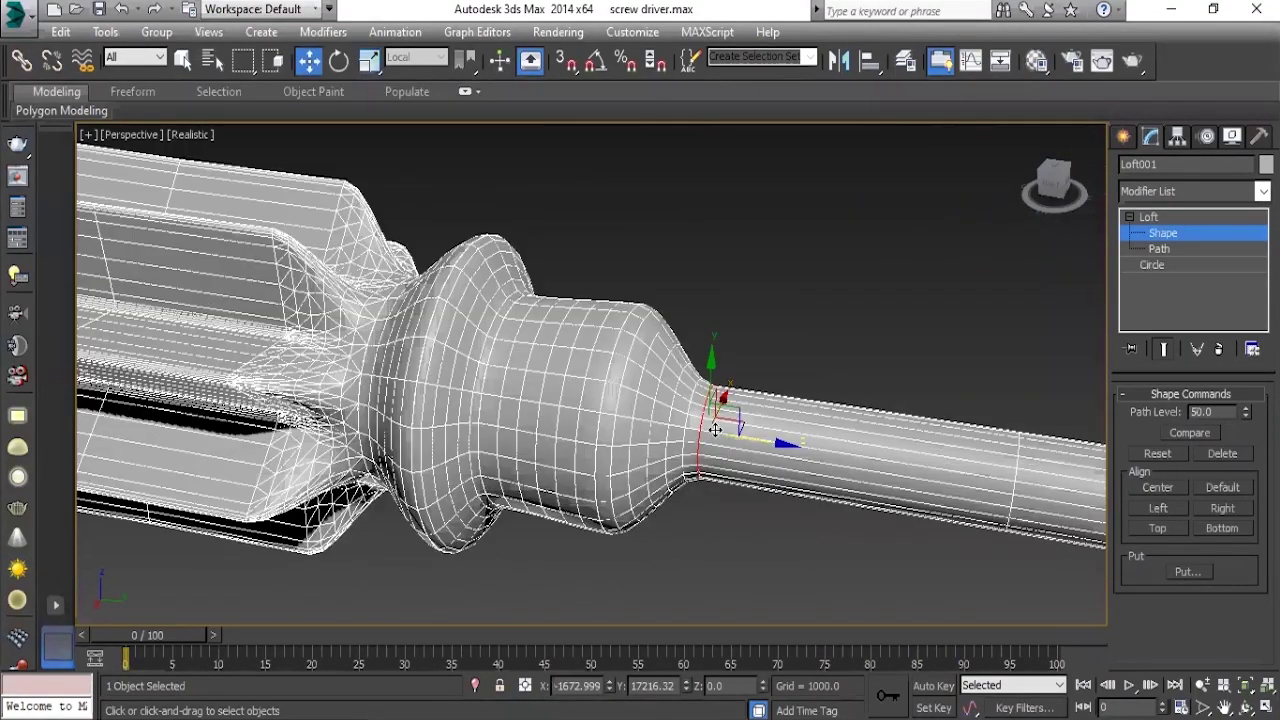
pyautogui.moveTo(726, 428); pyautogui.dragTo(706, 474)
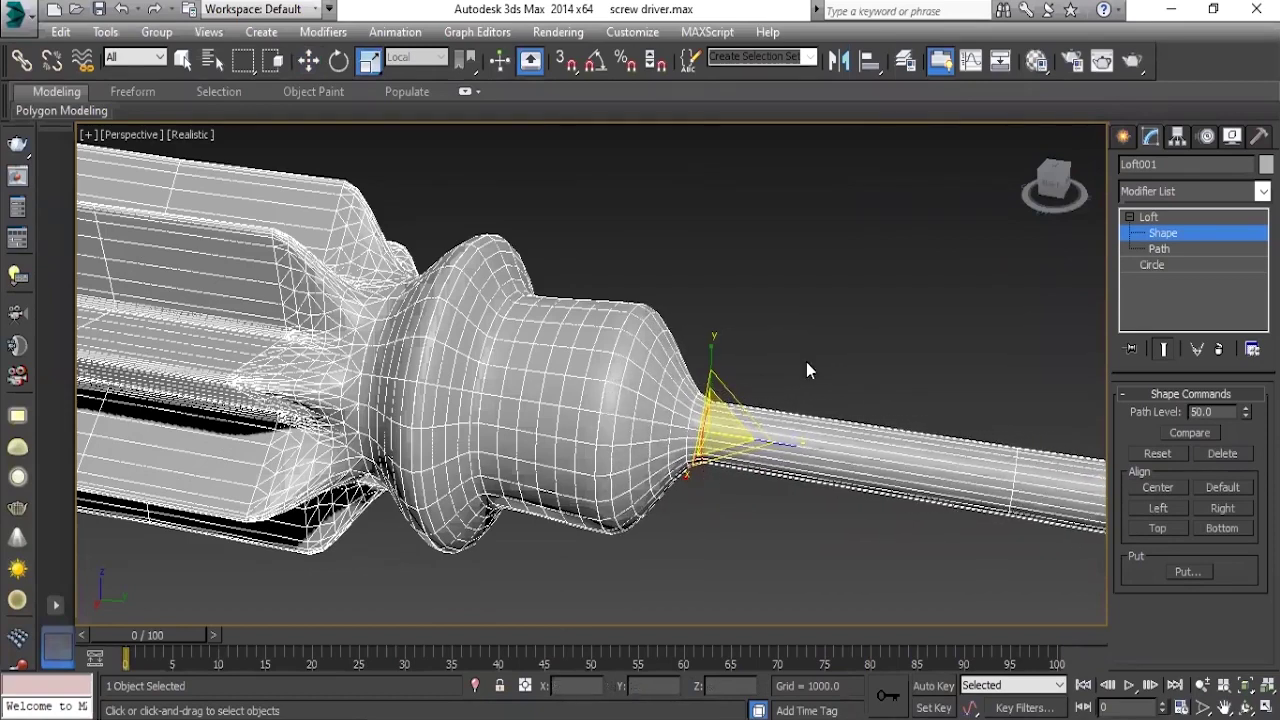
pyautogui.click(808, 366)
pyautogui.moveTo(808, 366); pyautogui.dragTo(537, 373, button='middle')
pyautogui.scroll(-1, 430, 386)
pyautogui.scroll(-2, 480, 400)
pyautogui.scroll(-2, 534, 414)
pyautogui.scroll(-1, 727, 440)
pyautogui.scroll(-1, 680, 420)
pyautogui.scroll(3, 651, 391)
pyautogui.scroll(2, 700, 380)
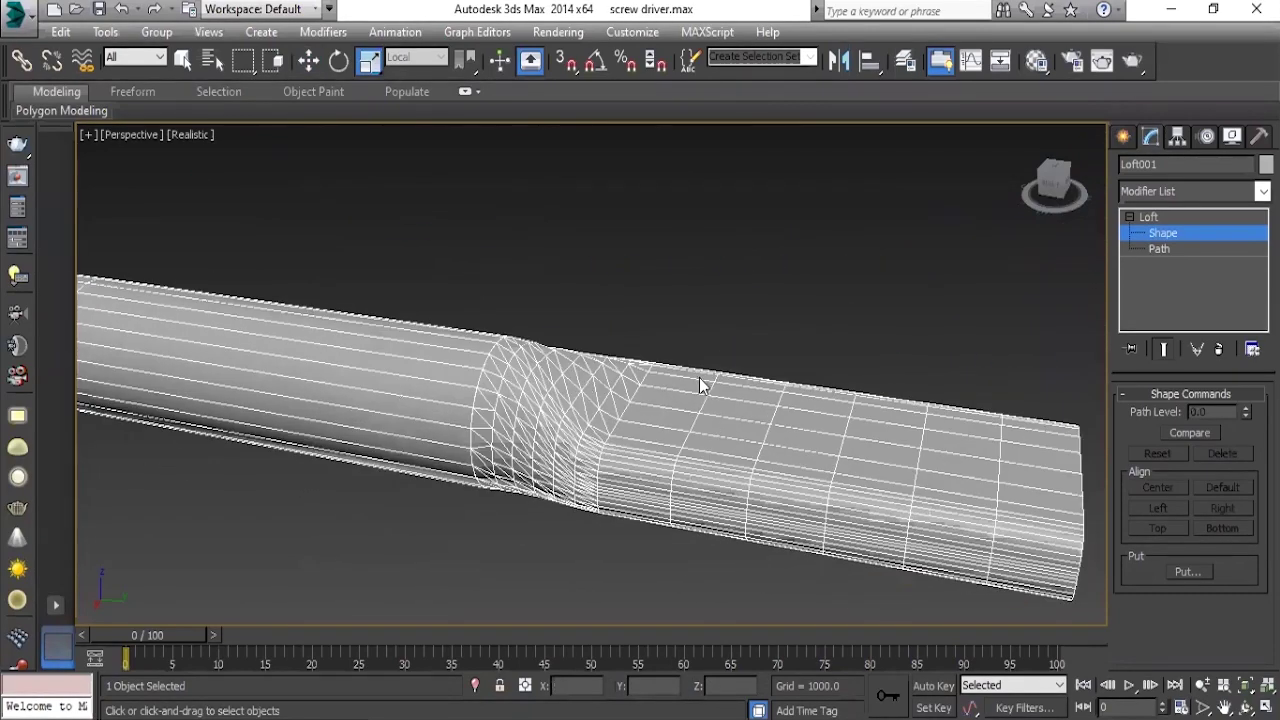
pyautogui.scroll(1, 591, 390)
# Shrink the path-level 92 tip cross-section, then orbit and switch to Firefox's reference images.
pyautogui.click(598, 376)
pyautogui.scroll(-2, 598, 376)
pyautogui.scroll(1, 714, 391)
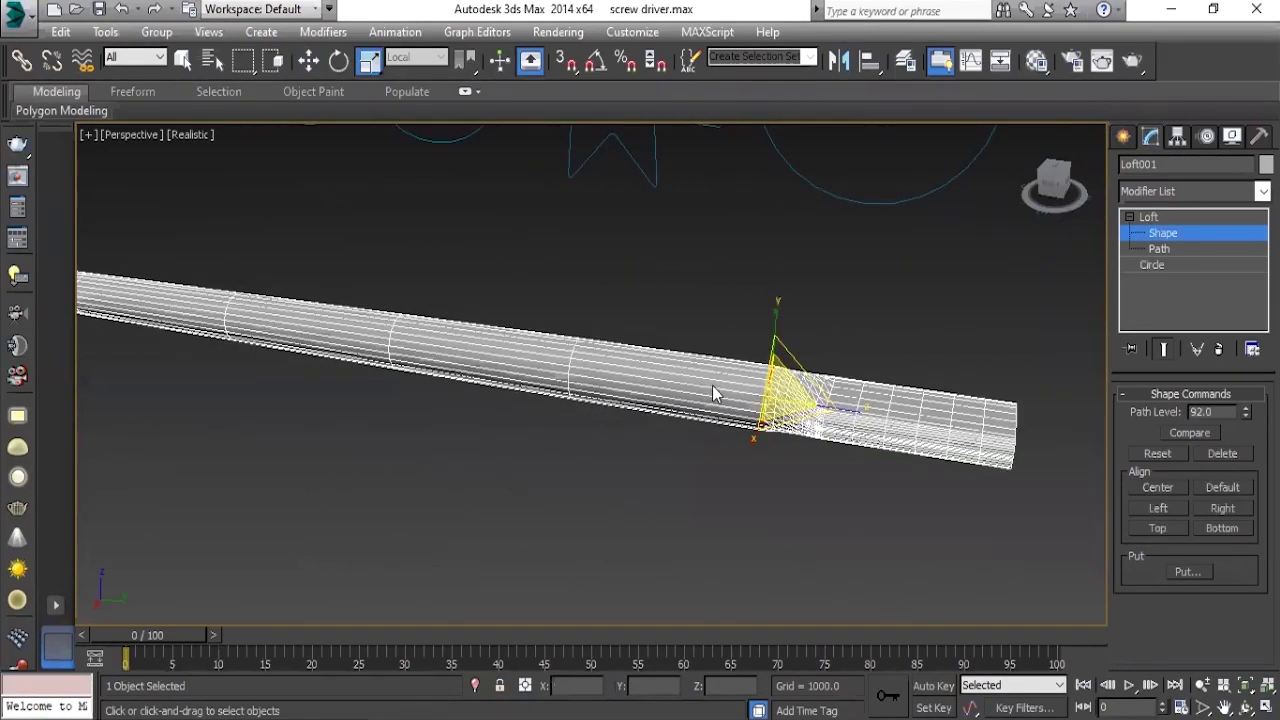
pyautogui.scroll(1, 836, 403)
pyautogui.moveTo(815, 395); pyautogui.dragTo(793, 469)
pyautogui.moveTo(699, 297)
pyautogui.keyDown('alt'); pyautogui.mouseDown(button='middle')
pyautogui.moveTo(603, 366)
pyautogui.moveTo(528, 349)
pyautogui.moveTo(460, 386)
pyautogui.moveTo(588, 397)
pyautogui.moveTo(574, 380)
pyautogui.moveTo(680, 423)
pyautogui.moveTo(639, 445)
pyautogui.moveTo(620, 427)
pyautogui.mouseUp(button='middle'); pyautogui.keyUp('alt')
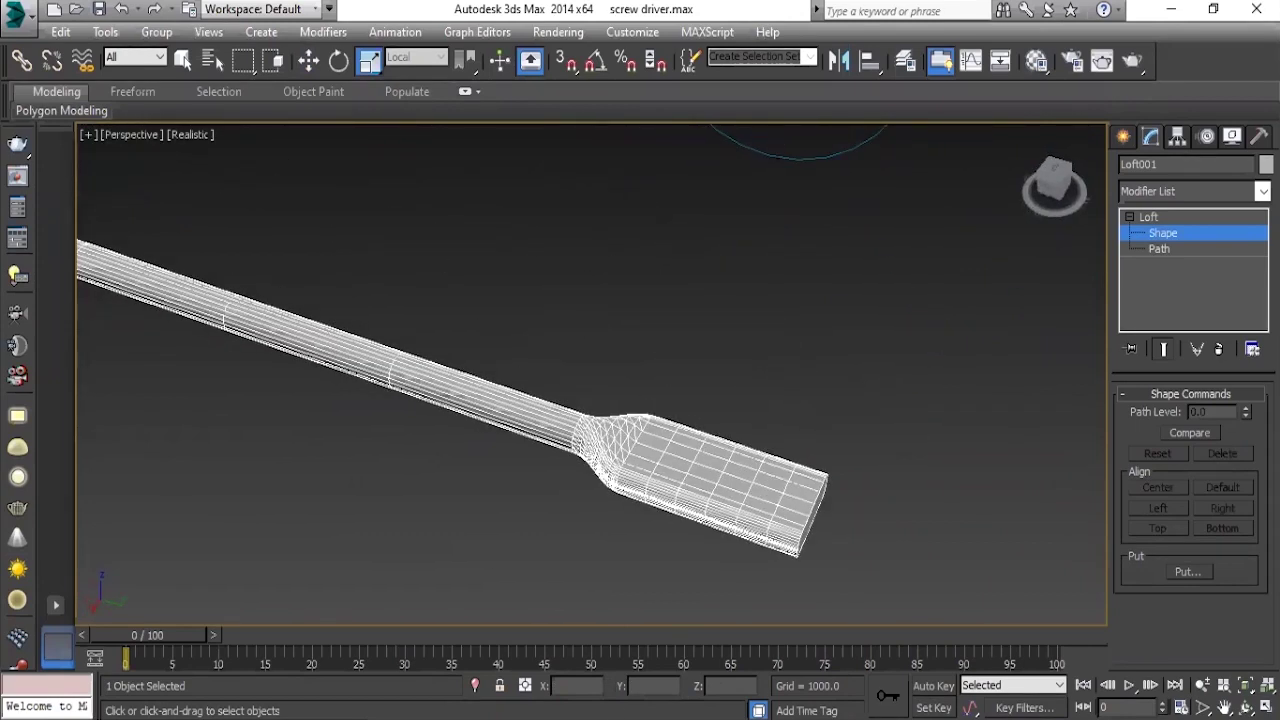
pyautogui.hotkey('alt', 'Tab')
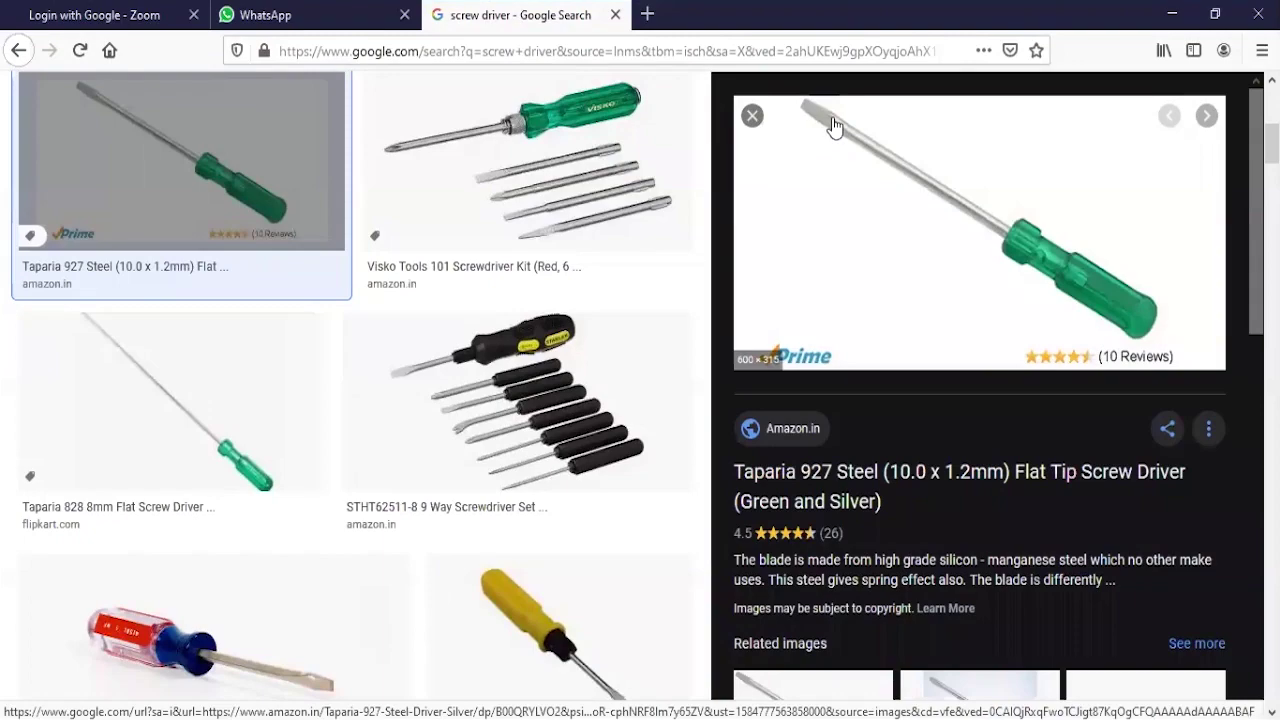
# Minimize Firefox to bring the 3ds Max window back.
pyautogui.click(1172, 14)
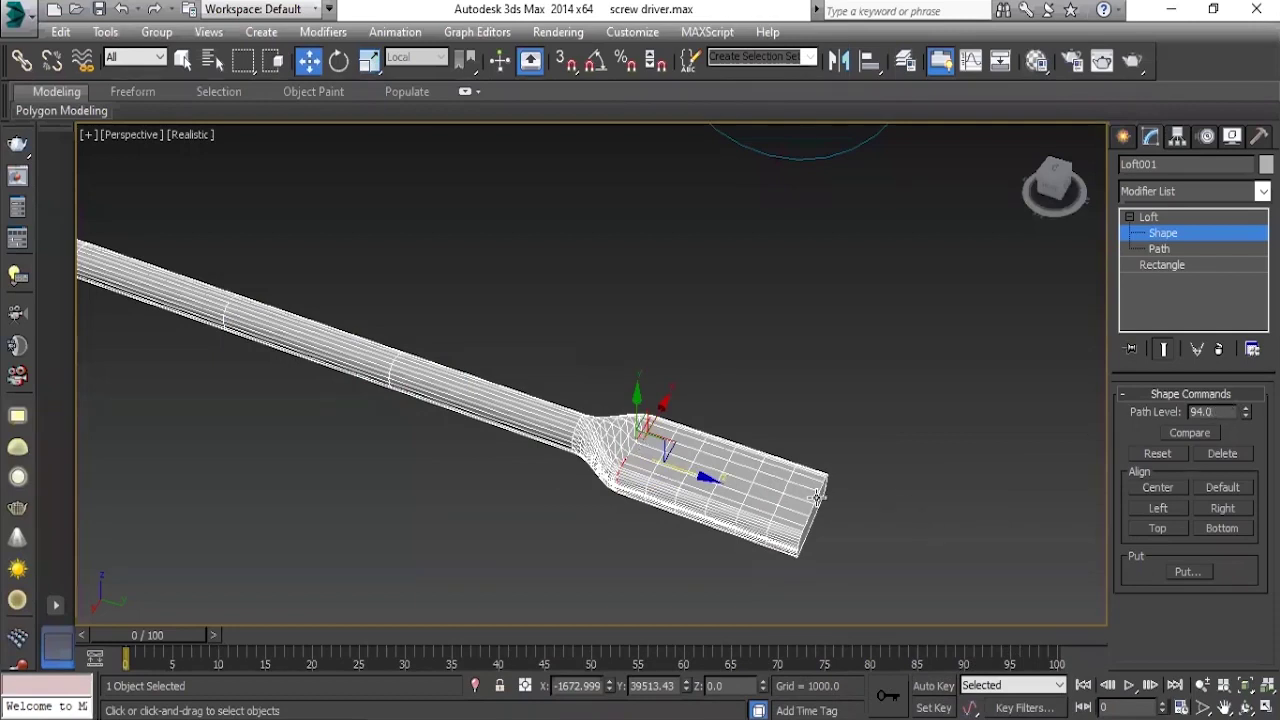
# Dismiss the save warning and rotate the path-level 94 rectangle cross-section to twist the blade.
pyautogui.moveTo(645, 535)
pyautogui.mouseDown(button='middle')
pyautogui.moveTo(544, 483)
pyautogui.moveTo(609, 465)
pyautogui.moveTo(594, 481)
pyautogui.mouseUp(button='middle')
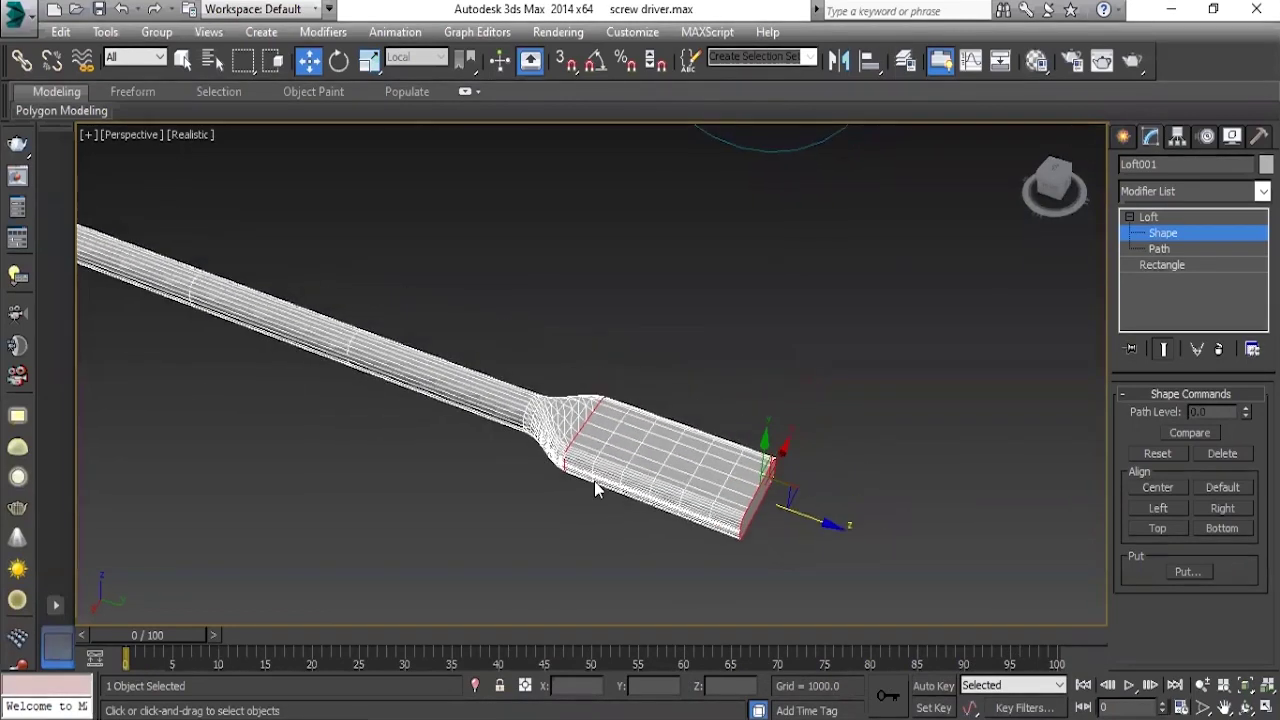
pyautogui.click(819, 318)
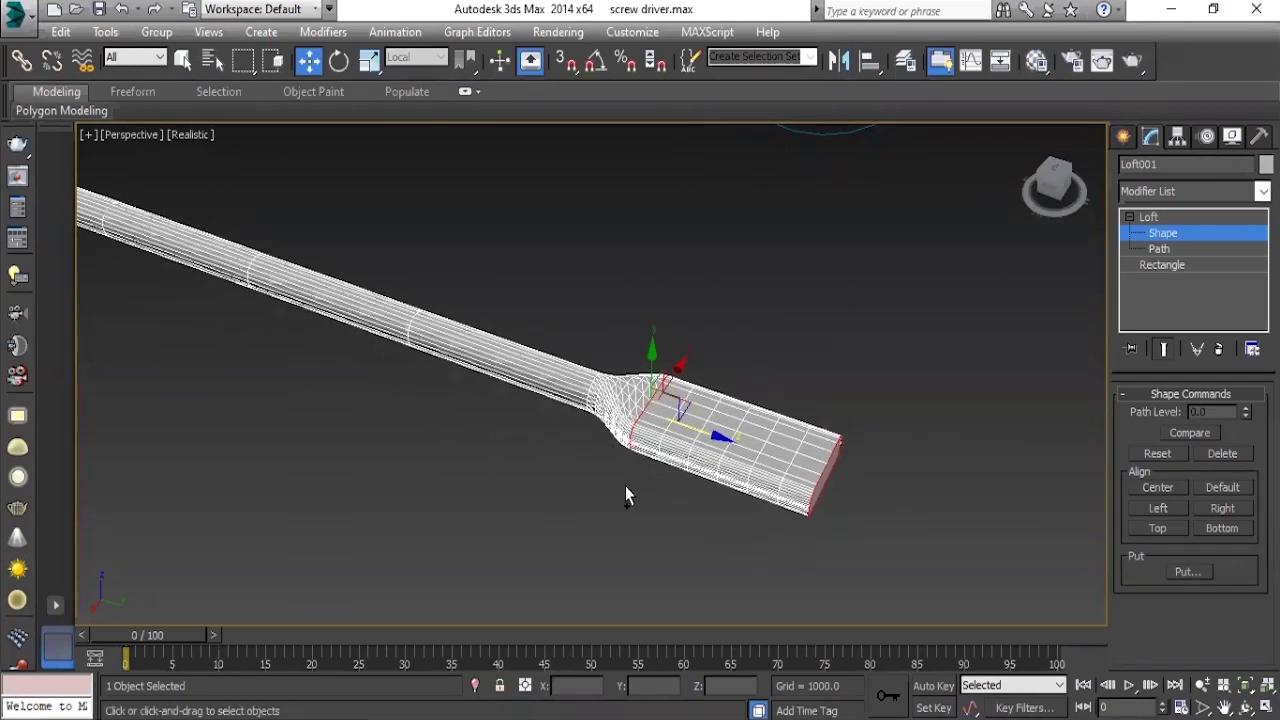
pyautogui.moveTo(694, 400)
pyautogui.mouseDown(button='middle')
pyautogui.moveTo(717, 429)
pyautogui.moveTo(727, 420)
pyautogui.mouseUp(button='middle')
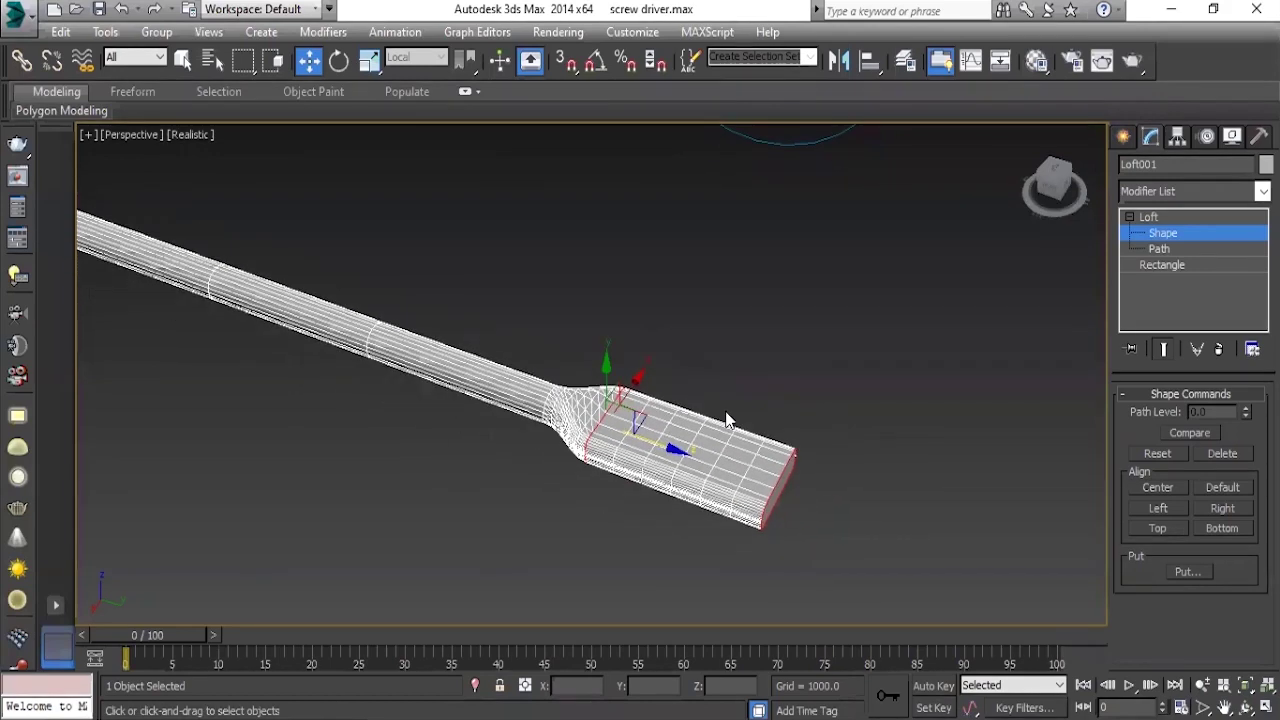
pyautogui.press('e')
pyautogui.moveTo(591, 388); pyautogui.dragTo(561, 468)
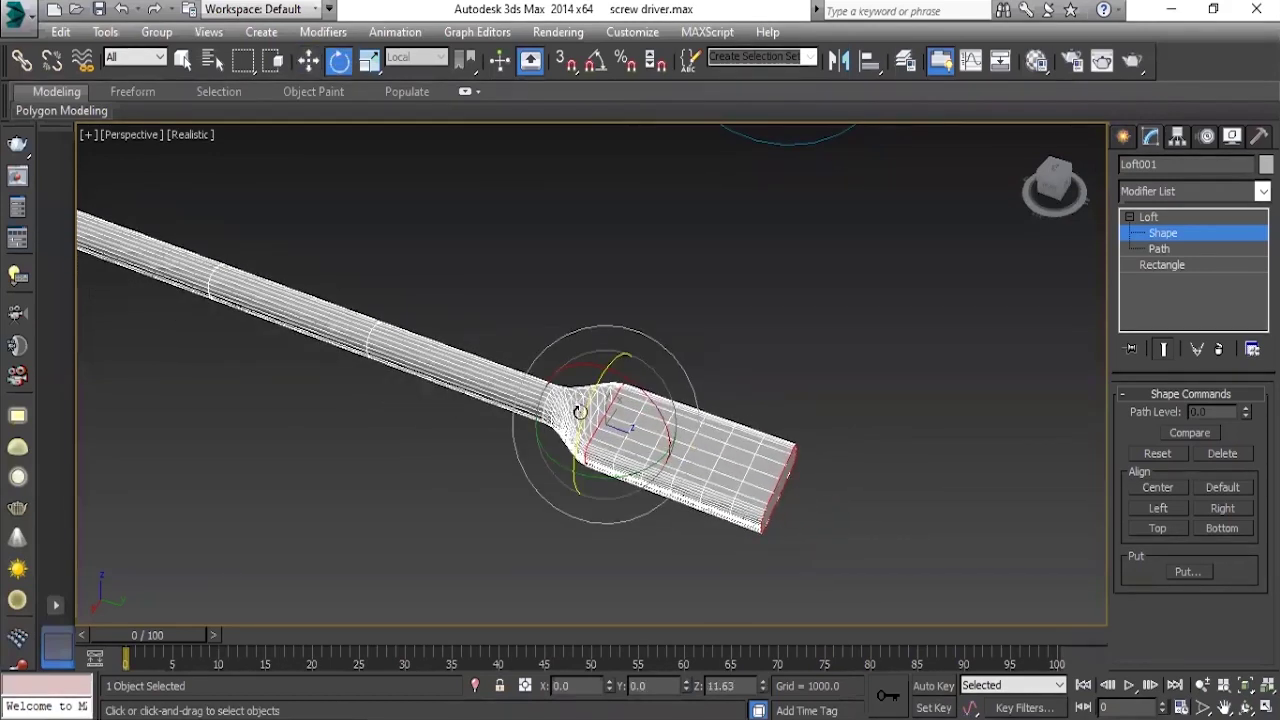
pyautogui.moveTo(557, 483); pyautogui.dragTo(591, 441)
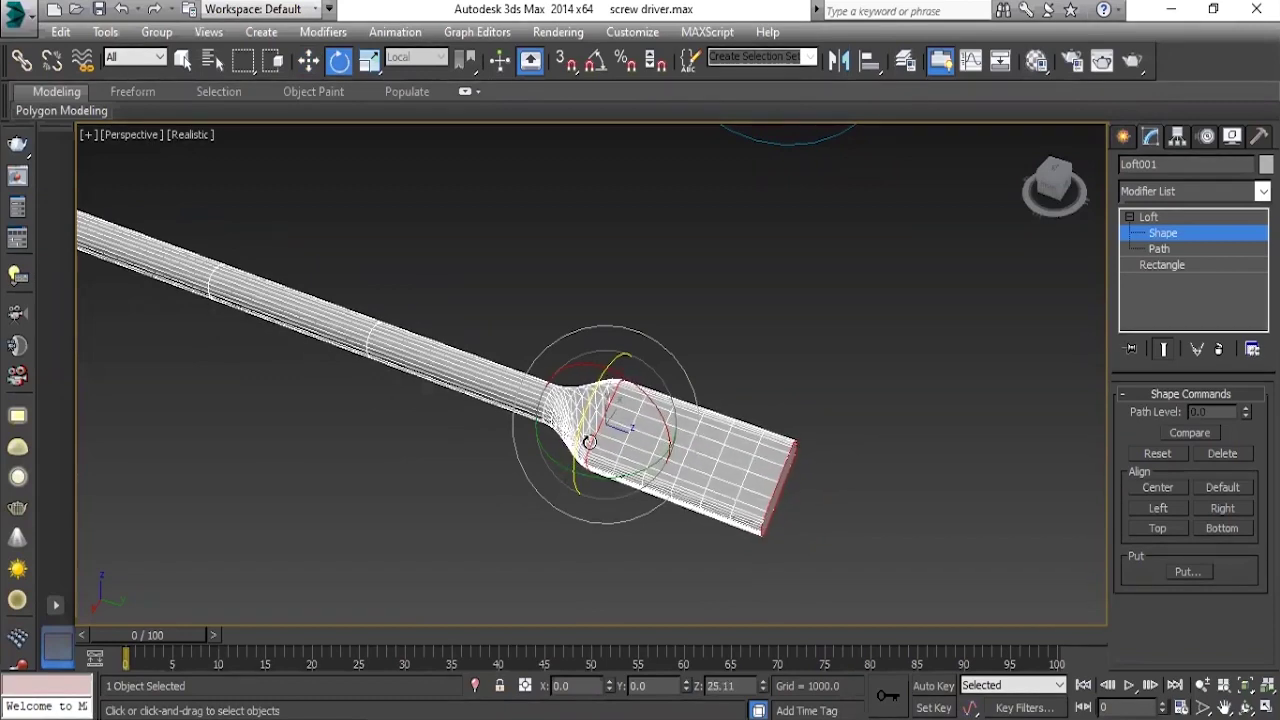
# Scale down the blade's end cross-section at path level 100 to taper the tip.
pyautogui.click(854, 354)
pyautogui.click(773, 484)
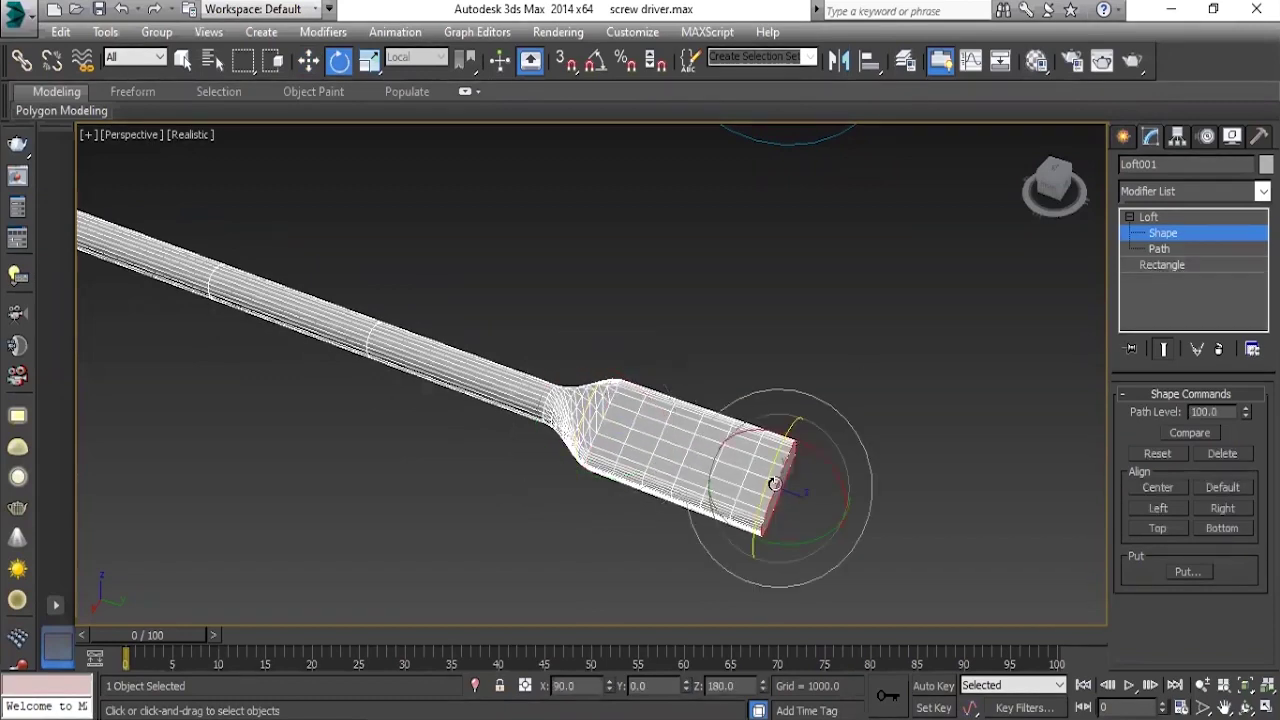
pyautogui.scroll(-4, 583, 493)
pyautogui.scroll(2, 615, 456)
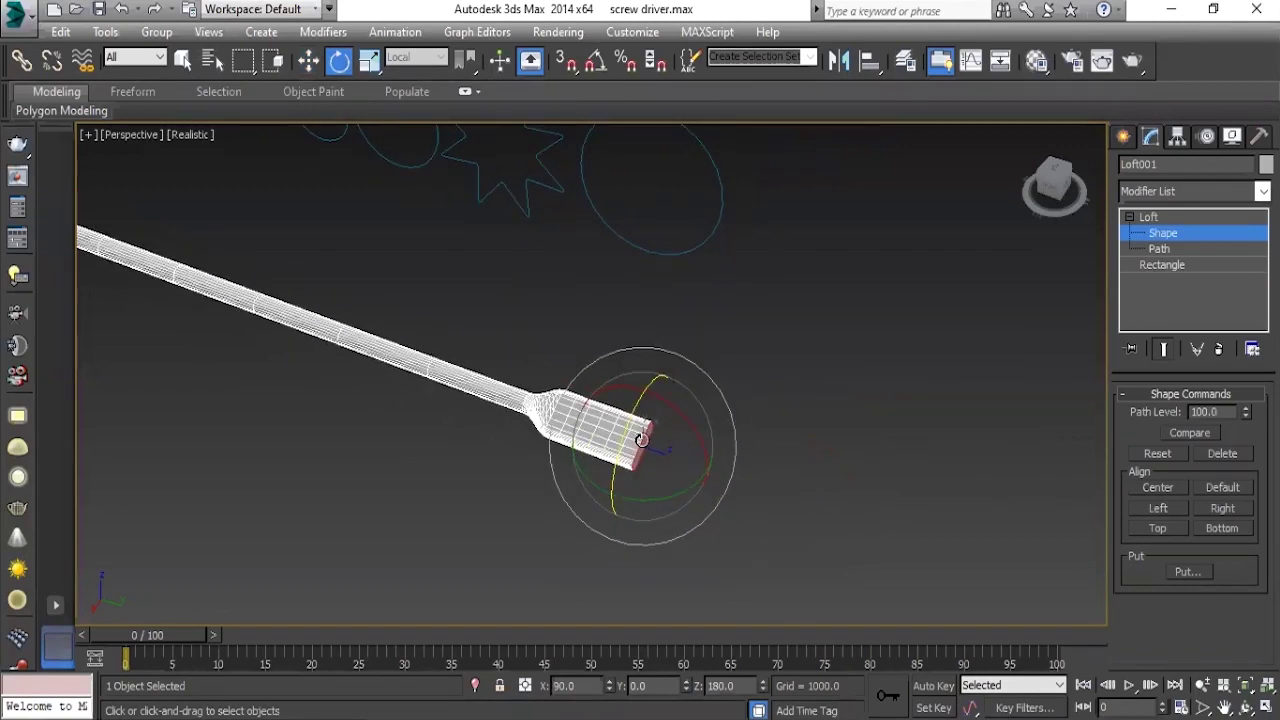
pyautogui.scroll(2, 630, 450)
pyautogui.press('r')
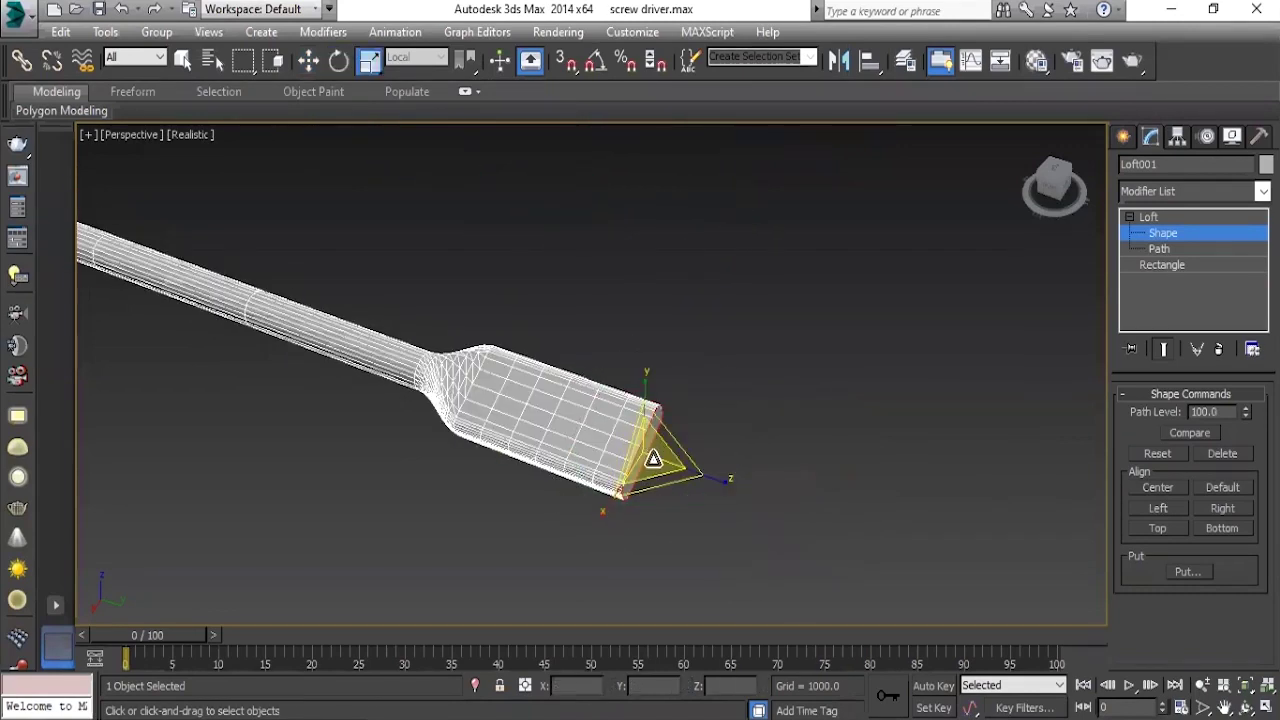
pyautogui.moveTo(651, 447); pyautogui.dragTo(603, 564)
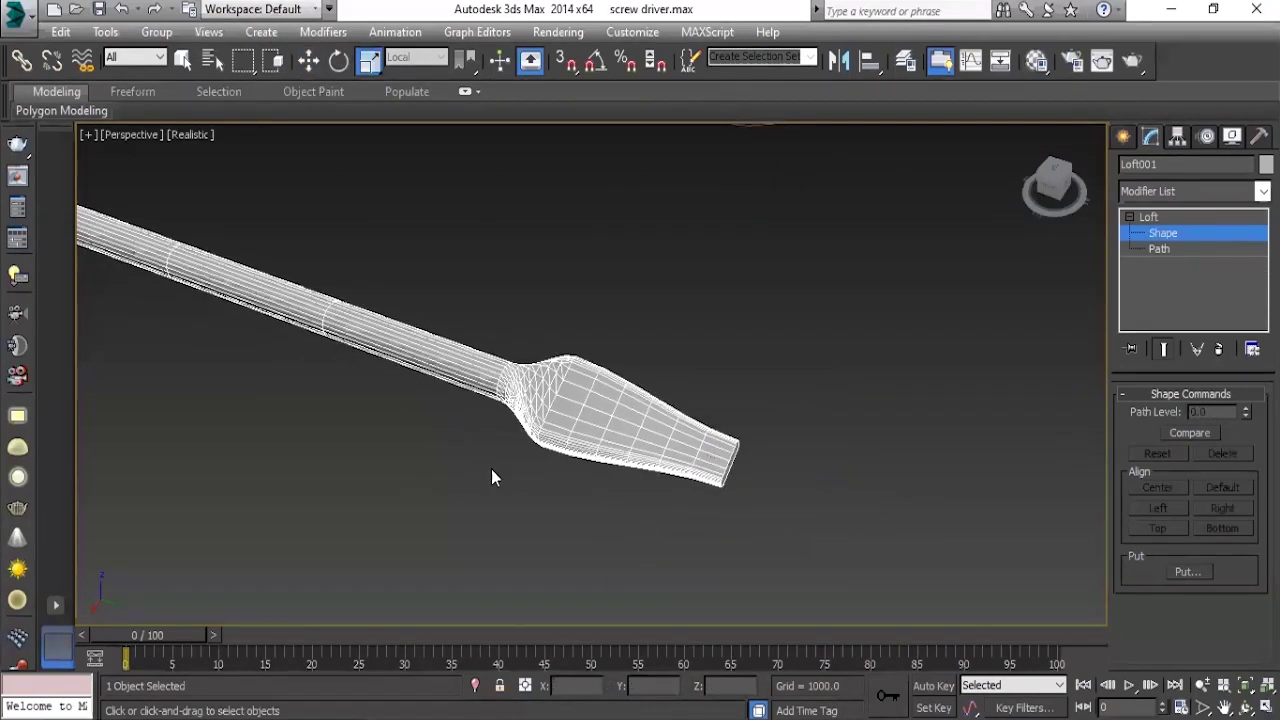
# Rotate the bulge cross-section to turn the blade, then leave cross-section editing.
pyautogui.click(565, 395)
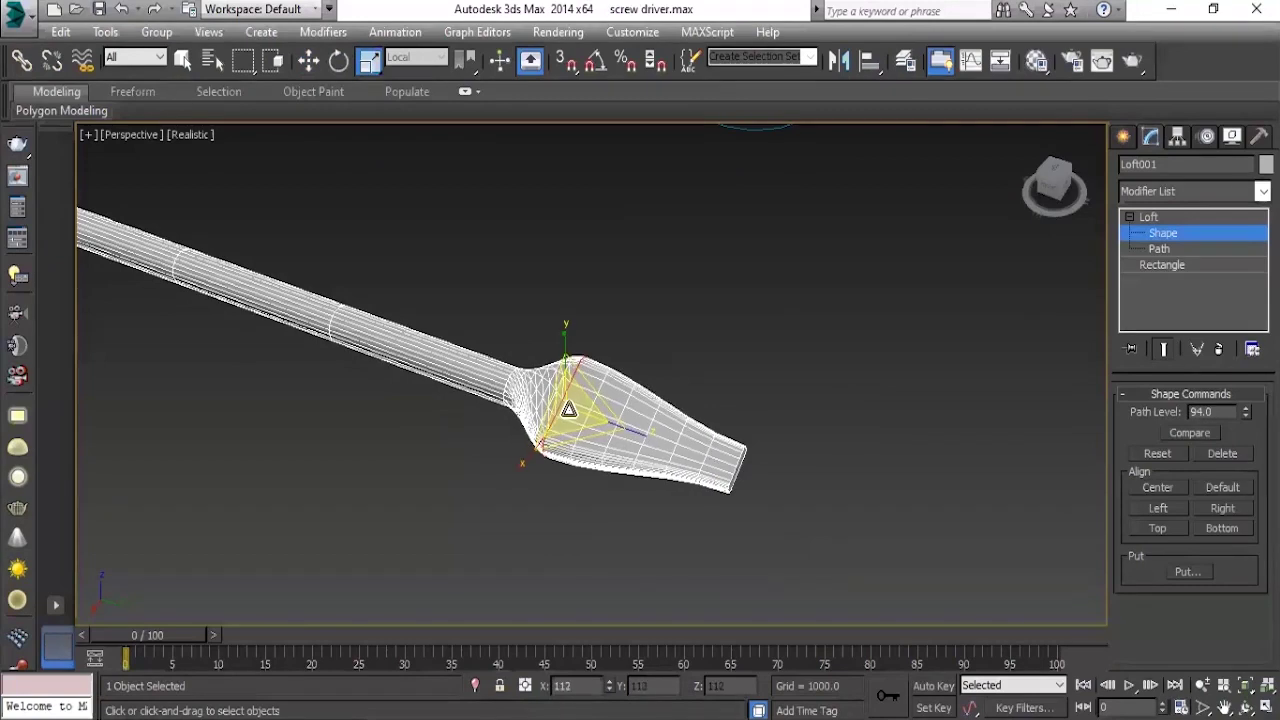
pyautogui.moveTo(546, 437); pyautogui.dragTo(568, 409)
pyautogui.press('e')
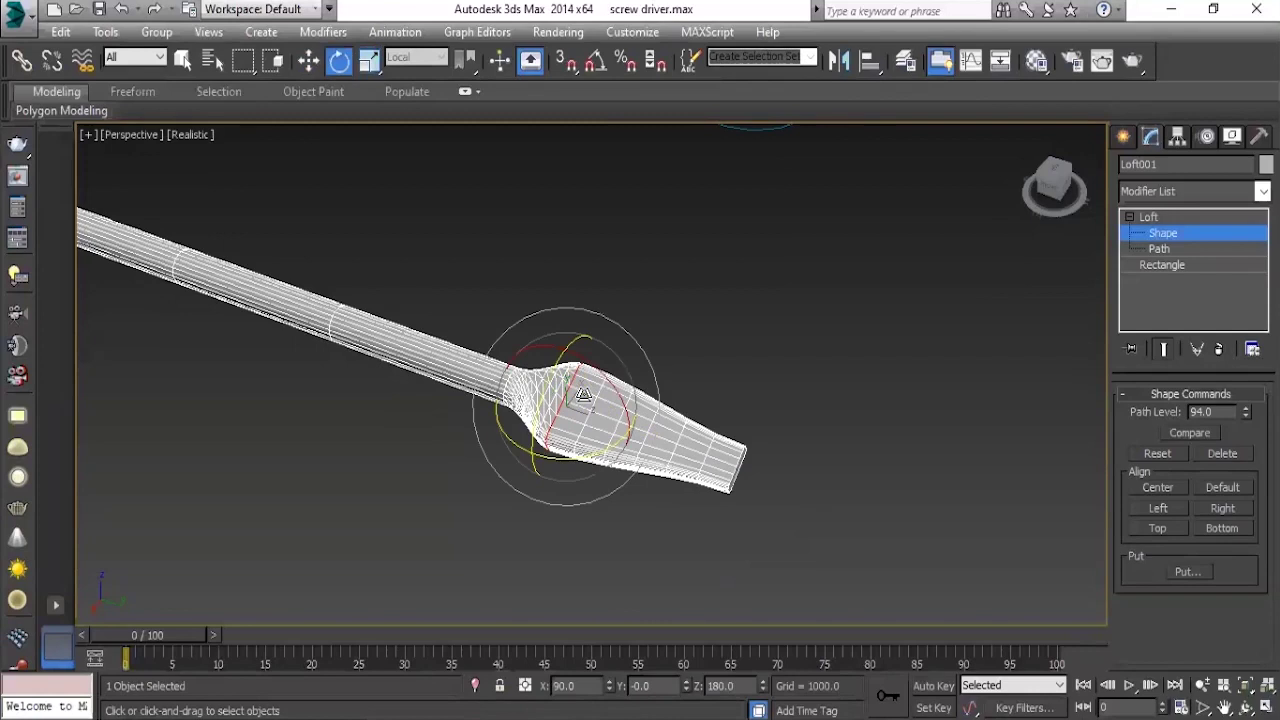
pyautogui.moveTo(555, 380); pyautogui.dragTo(685, 474)
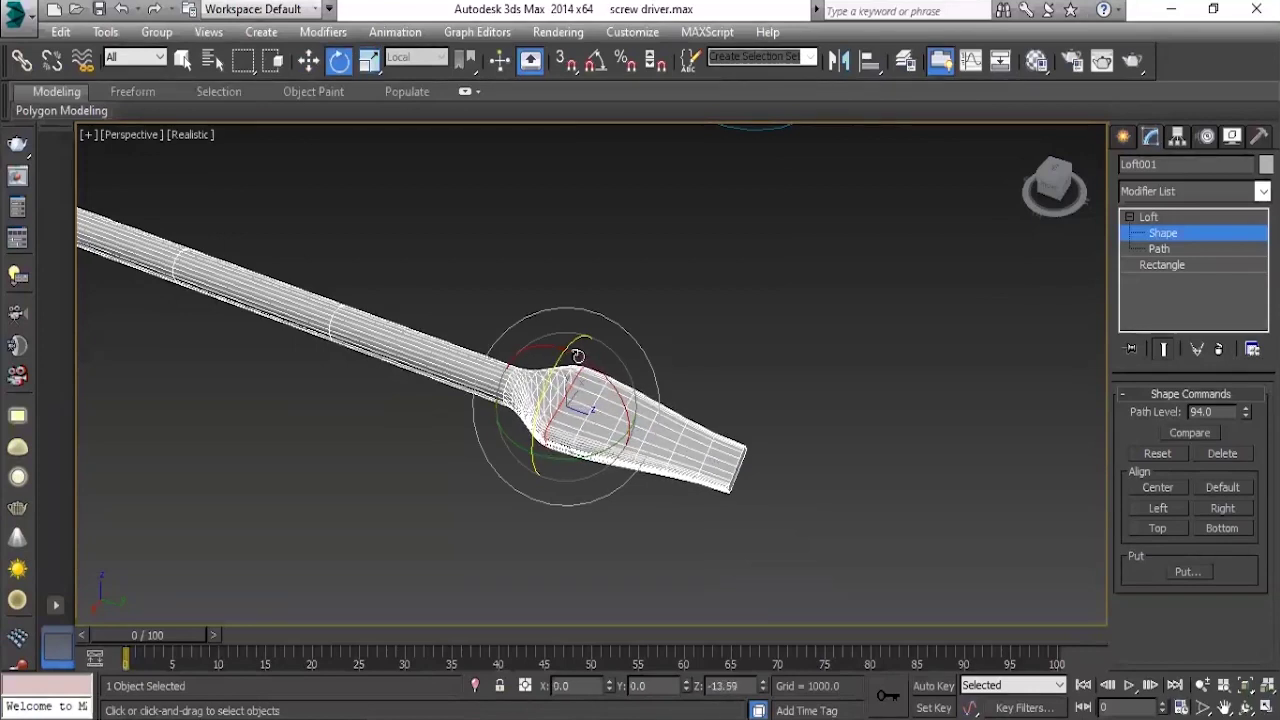
pyautogui.click(710, 480)
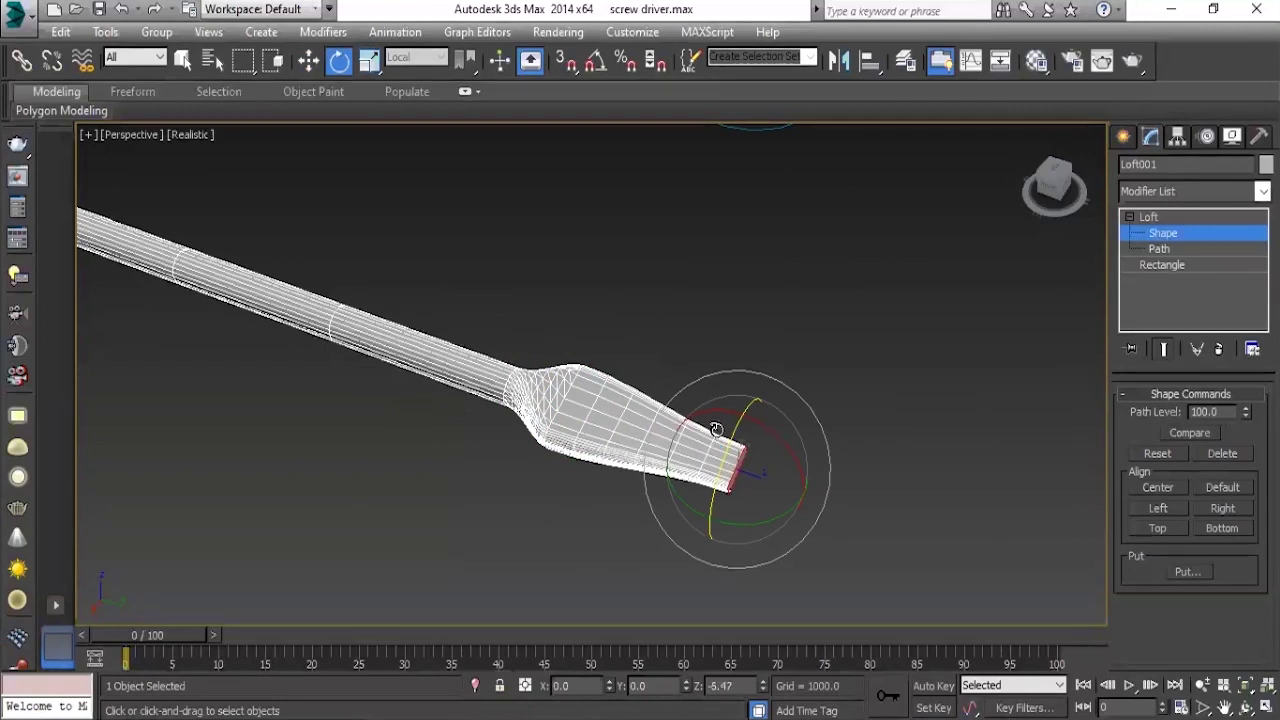
pyautogui.click(890, 355)
pyautogui.scroll(-5, 890, 355)
# Frame the whole screwdriver and return to the loft's top level.
pyautogui.keyDown('alt'); pyautogui.moveTo(890, 355); pyautogui.dragTo(628, 366, button='middle'); pyautogui.keyUp('alt')
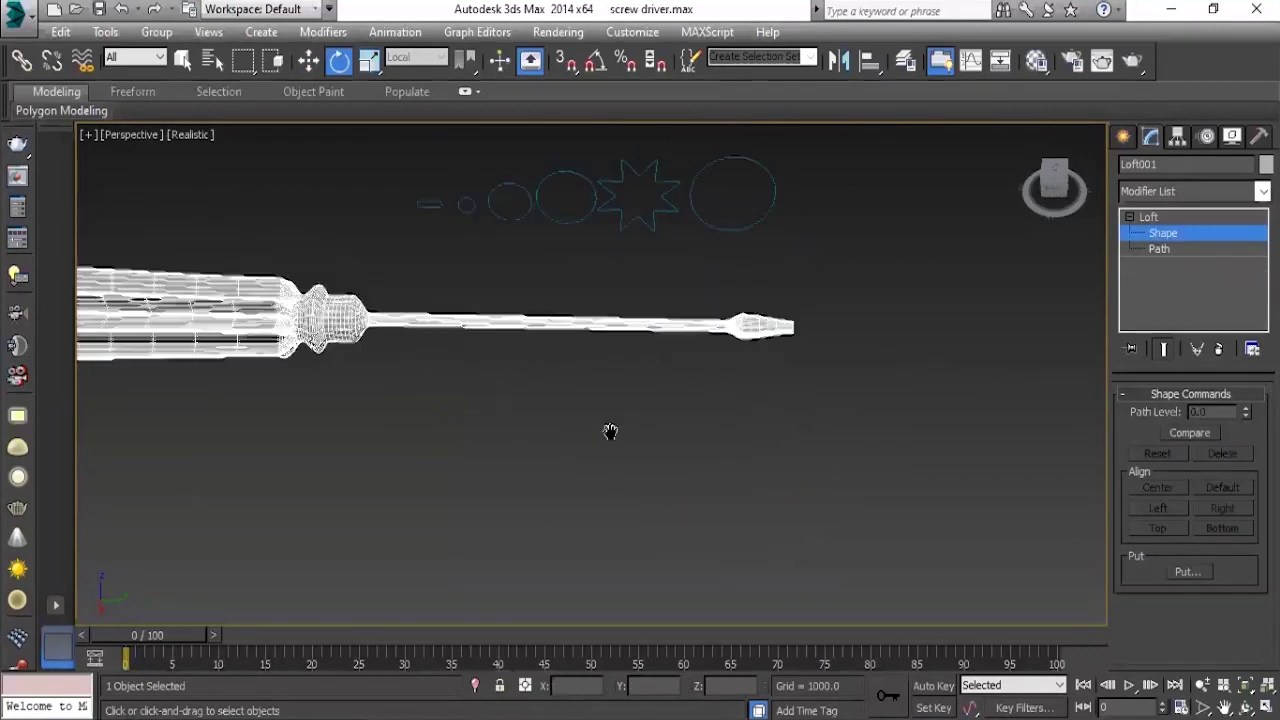
pyautogui.scroll(2, 628, 366)
pyautogui.scroll(2, 634, 366)
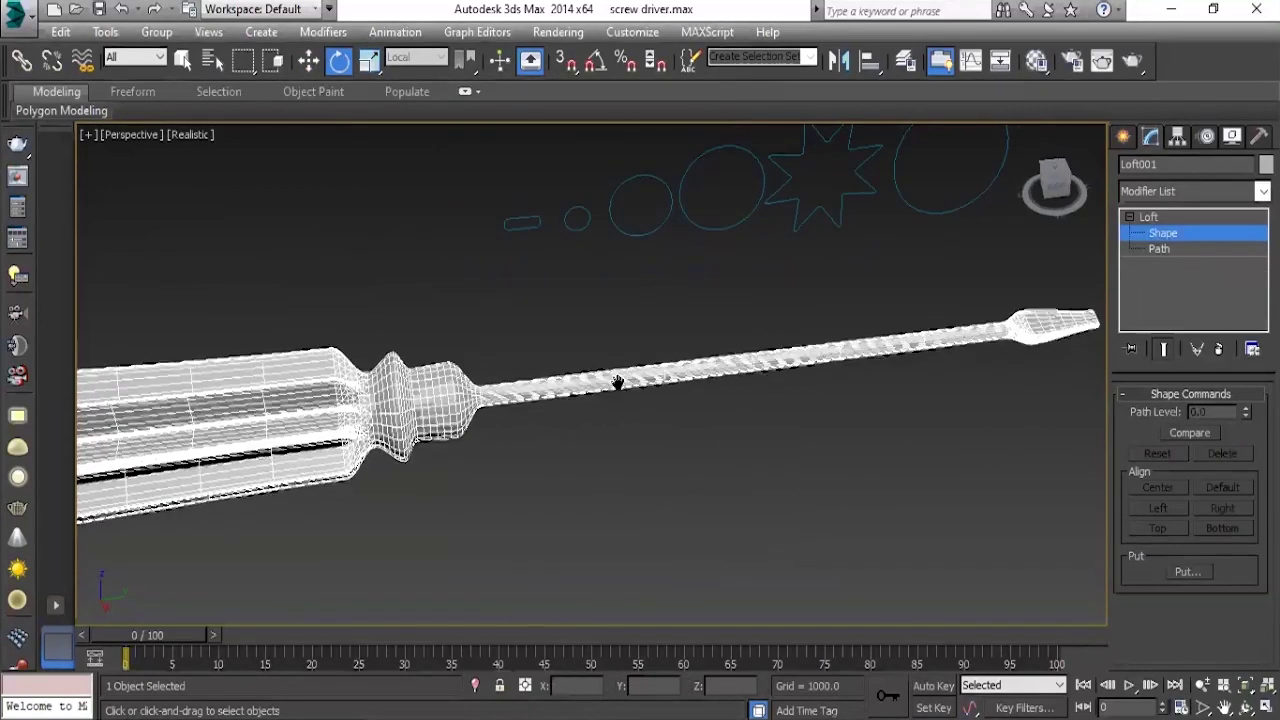
pyautogui.scroll(2, 614, 380)
pyautogui.scroll(2, 791, 374)
pyautogui.keyDown('alt'); pyautogui.moveTo(632, 370); pyautogui.dragTo(612, 370, button='middle'); pyautogui.keyUp('alt')
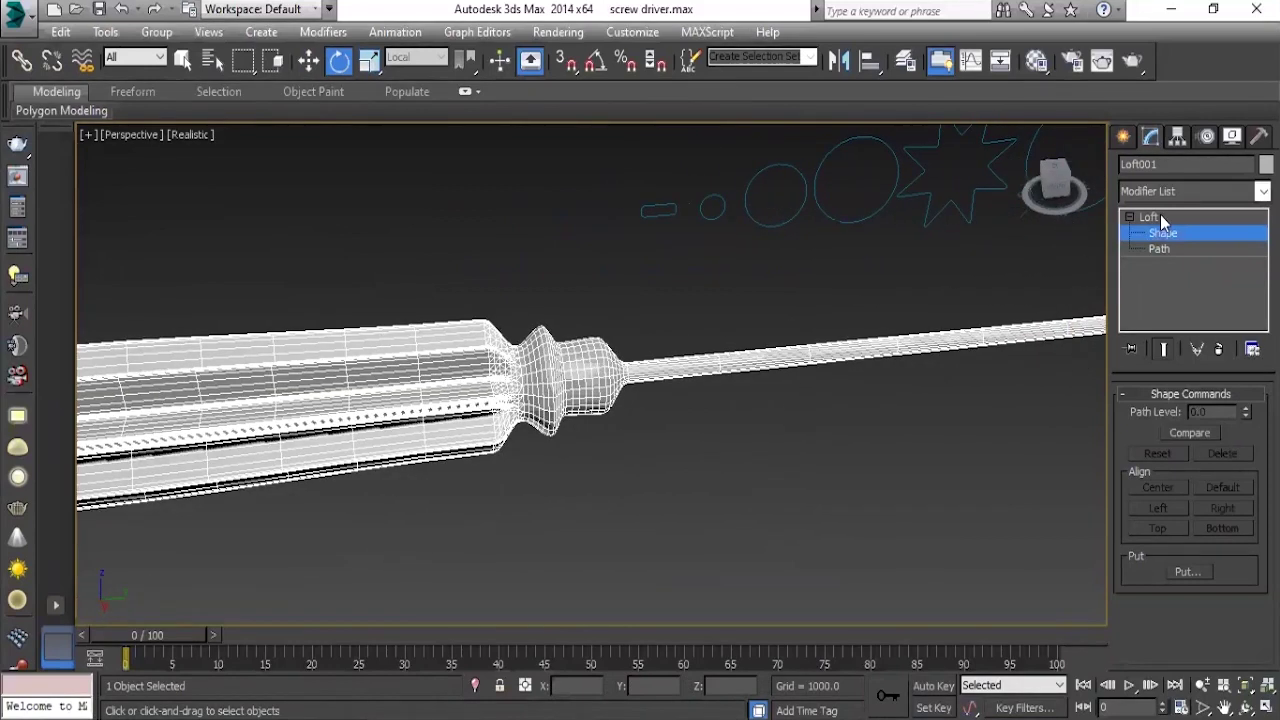
pyautogui.click(1160, 216)
pyautogui.click(820, 494)
pyautogui.scroll(-3, 780, 510)
pyautogui.scroll(2, 653, 490)
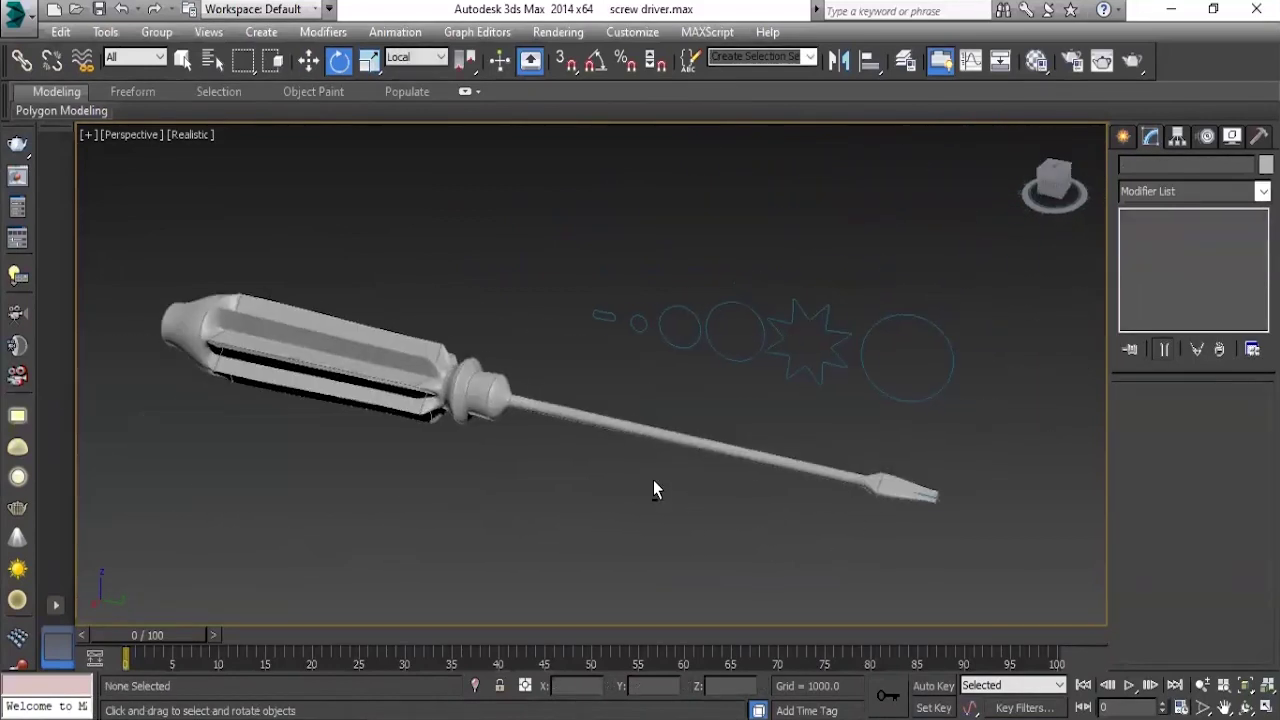
# Convert the screwdriver loft to an Editable Poly through the quad menu.
pyautogui.click(433, 428)
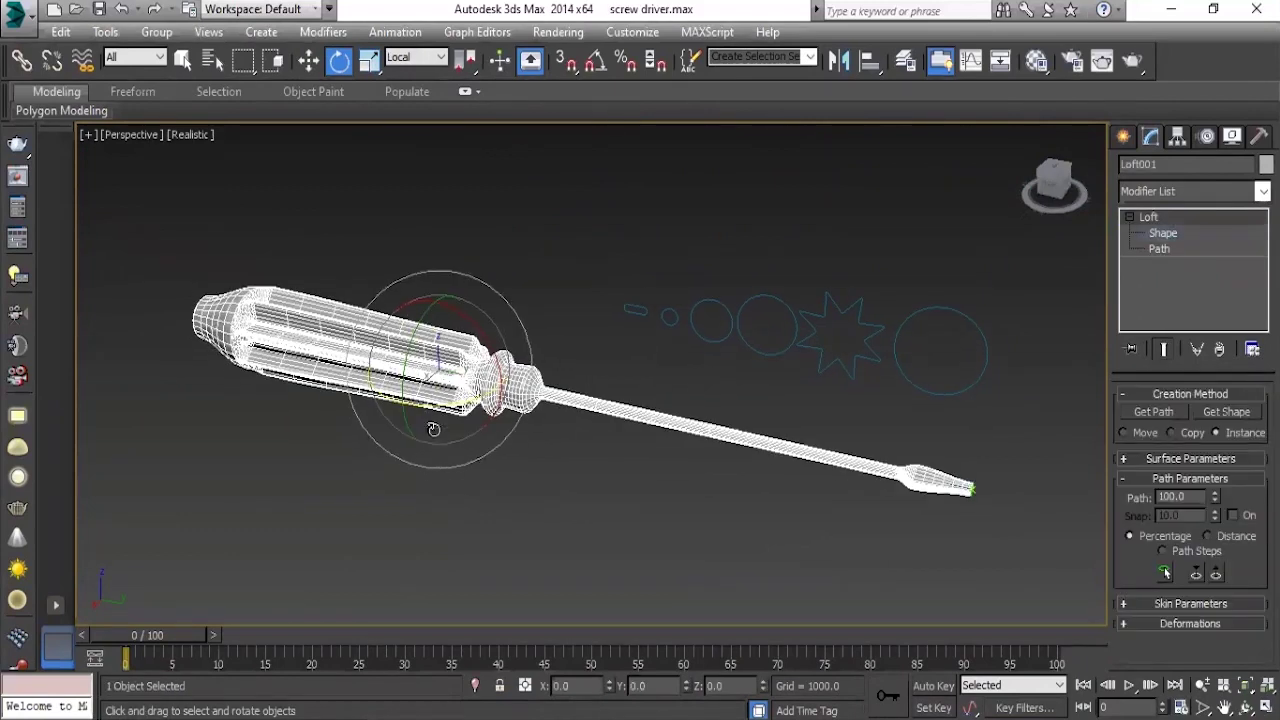
pyautogui.press('w')
pyautogui.rightClick(368, 334)
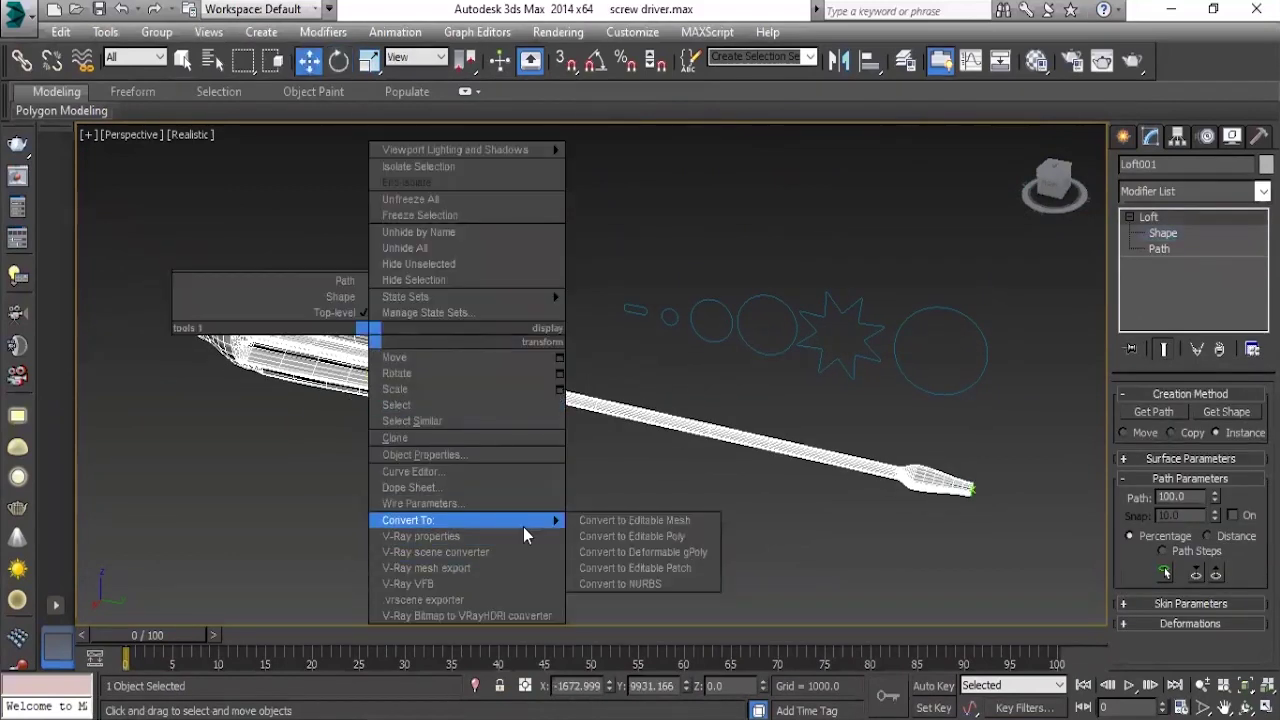
pyautogui.click(598, 538)
pyautogui.click(851, 551)
# Lift the screwdriver above its path line and orbit to inspect the line side-on.
pyautogui.click(396, 364)
pyautogui.moveTo(432, 318); pyautogui.dragTo(432, 190)
pyautogui.click(566, 408)
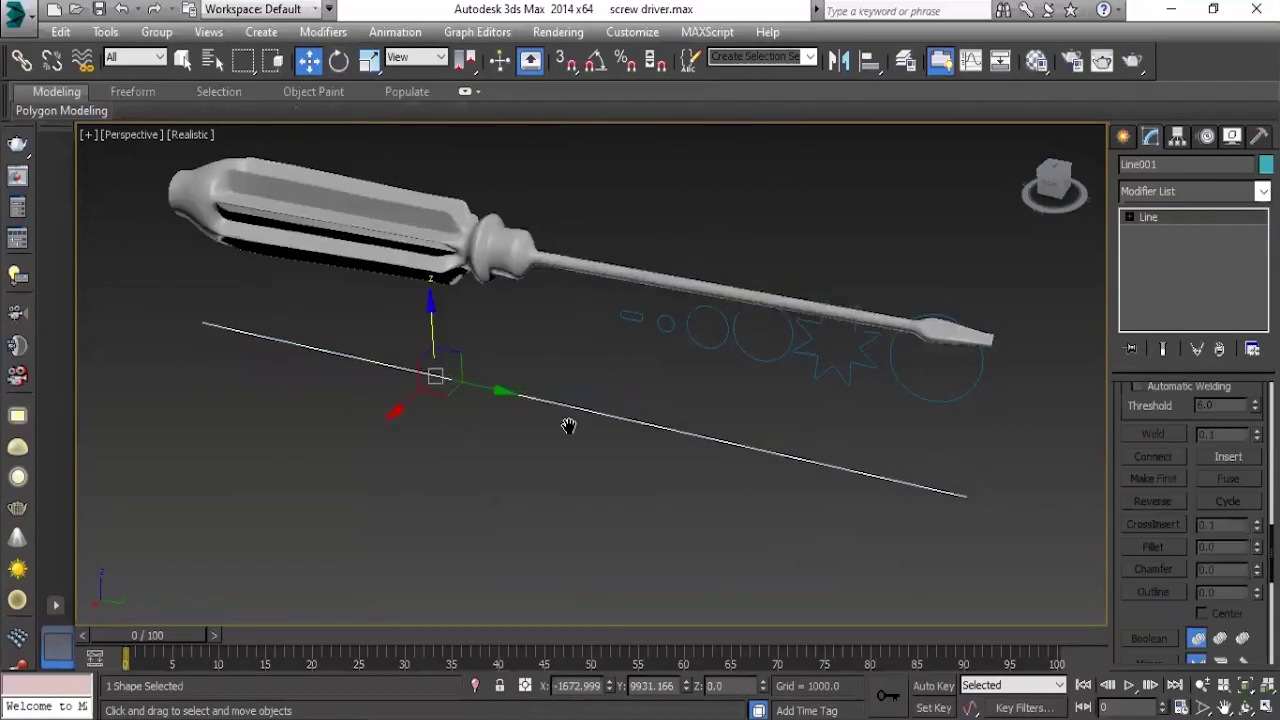
pyautogui.moveTo(568, 426); pyautogui.dragTo(457, 448, button='middle')
pyautogui.click(733, 563)
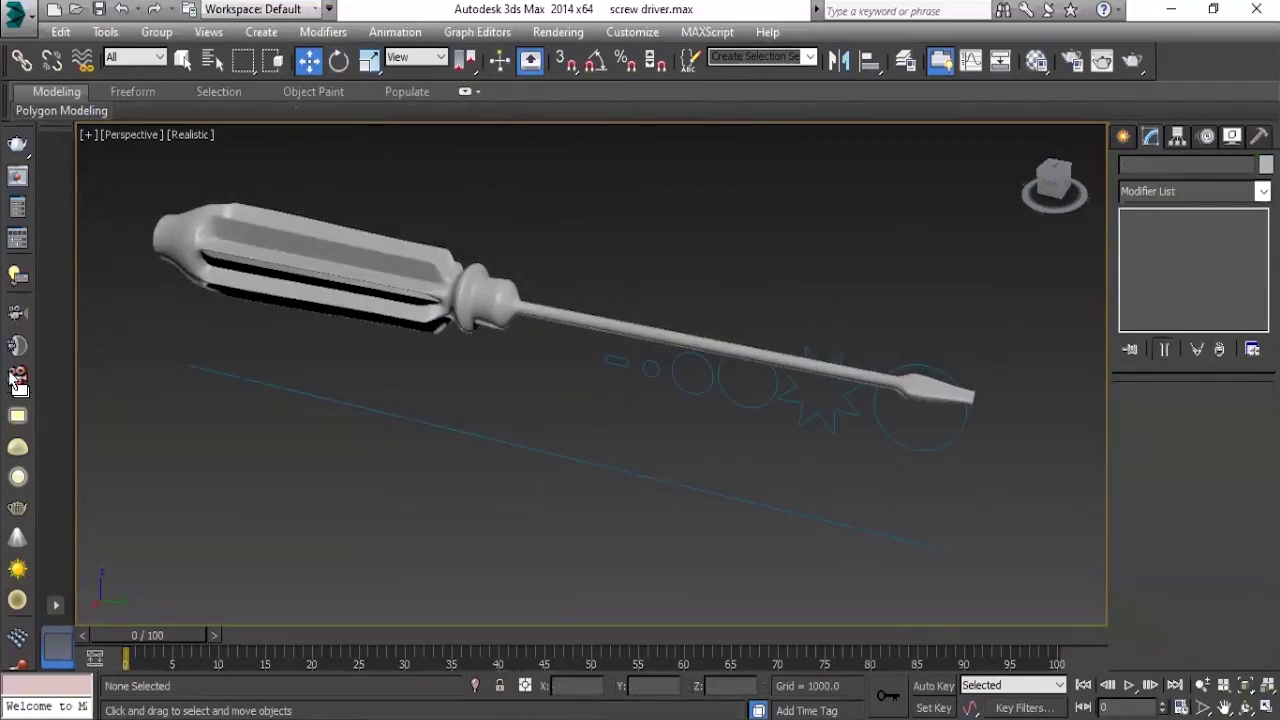
pyautogui.moveTo(566, 420)
pyautogui.keyDown('alt'); pyautogui.mouseDown(button='middle')
pyautogui.moveTo(568, 366)
pyautogui.moveTo(277, 306)
pyautogui.moveTo(374, 386)
pyautogui.moveTo(698, 320)
pyautogui.moveTo(560, 331)
pyautogui.moveTo(958, 331)
pyautogui.moveTo(657, 366)
pyautogui.moveTo(640, 394)
pyautogui.moveTo(529, 375)
pyautogui.mouseUp(button='middle'); pyautogui.keyUp('alt')
pyautogui.scroll(-2, 529, 366)
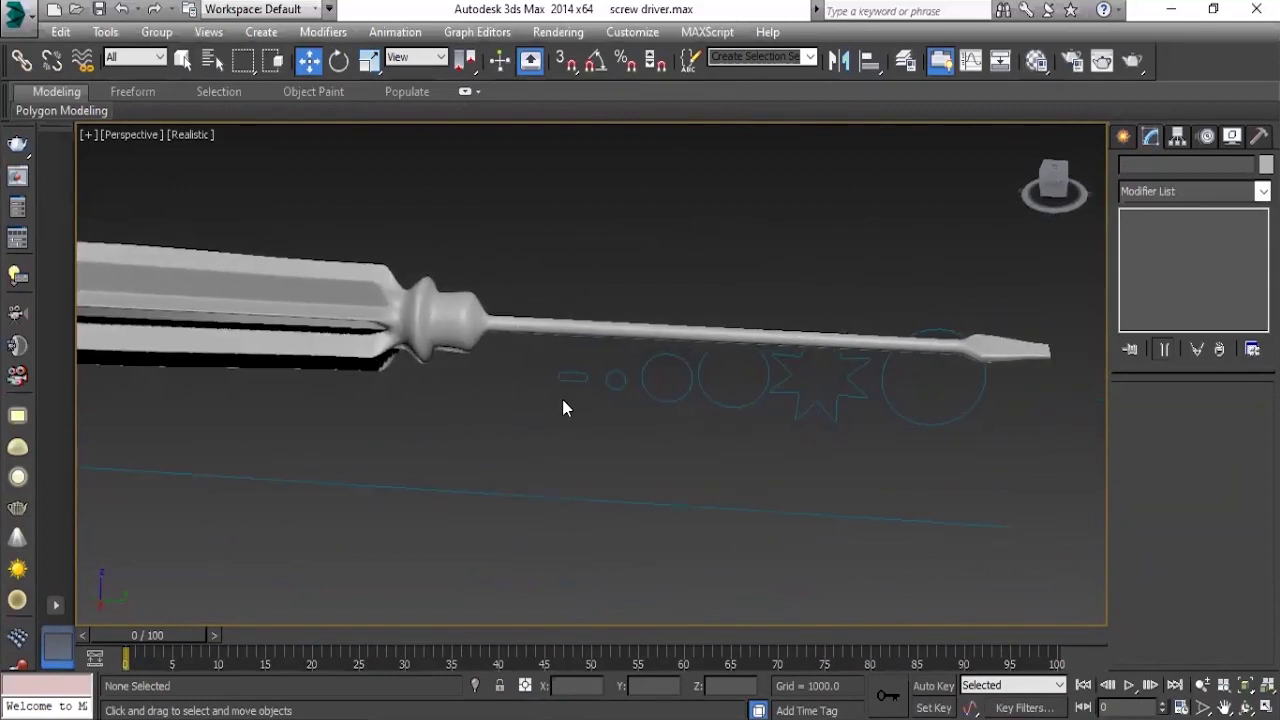
pyautogui.scroll(-3, 563, 406)
# Delete the profile shapes and path line, then restore them with undo.
pyautogui.moveTo(528, 337); pyautogui.dragTo(905, 508)
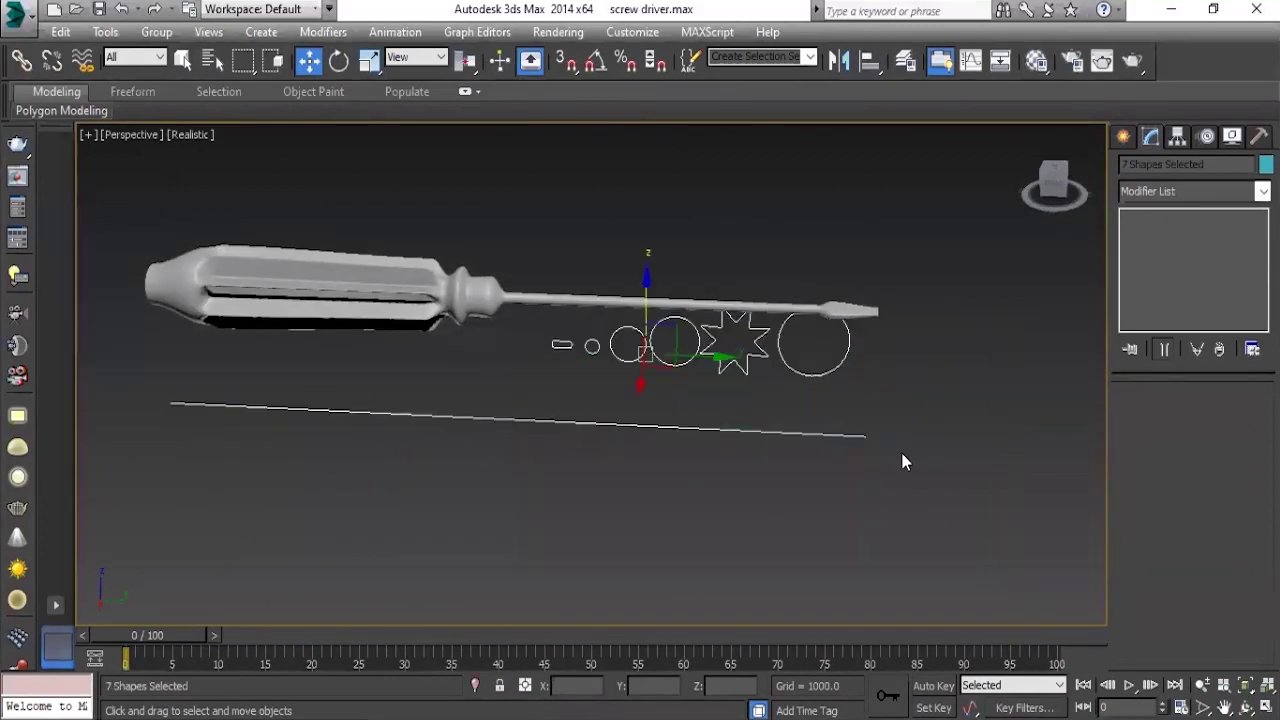
pyautogui.press('Delete')
pyautogui.moveTo(660, 396)
pyautogui.keyDown('alt'); pyautogui.mouseDown(button='middle')
pyautogui.moveTo(625, 390)
pyautogui.moveTo(612, 409)
pyautogui.moveTo(660, 369)
pyautogui.moveTo(626, 420)
pyautogui.moveTo(651, 360)
pyautogui.moveTo(604, 343)
pyautogui.moveTo(617, 401)
pyautogui.moveTo(663, 380)
pyautogui.moveTo(587, 396)
pyautogui.mouseUp(button='middle'); pyautogui.keyUp('alt')
pyautogui.hotkey('ctrl', 'z')
pyautogui.click(588, 398)
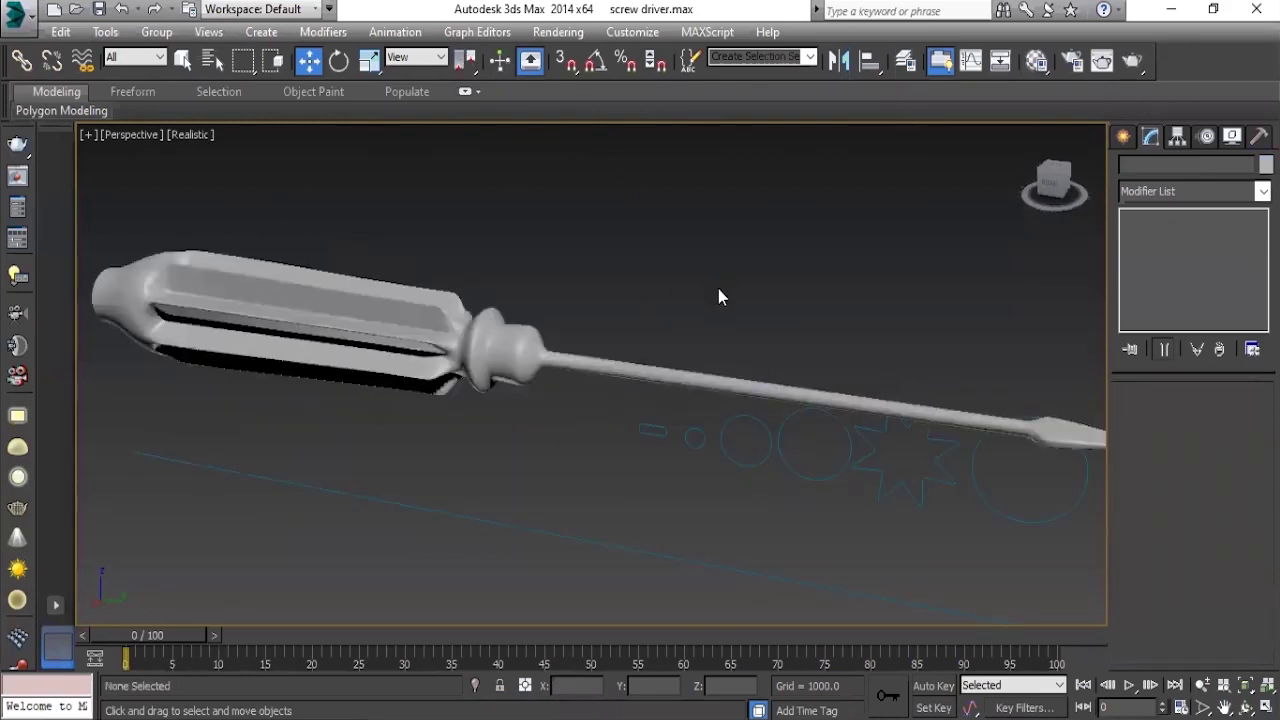
pyautogui.keyDown('alt'); pyautogui.moveTo(718, 314); pyautogui.dragTo(675, 402, button='middle'); pyautogui.keyUp('alt')
# Step back through undo and redo to the original loft screwdriver.
pyautogui.hotkey('ctrl', 'z')
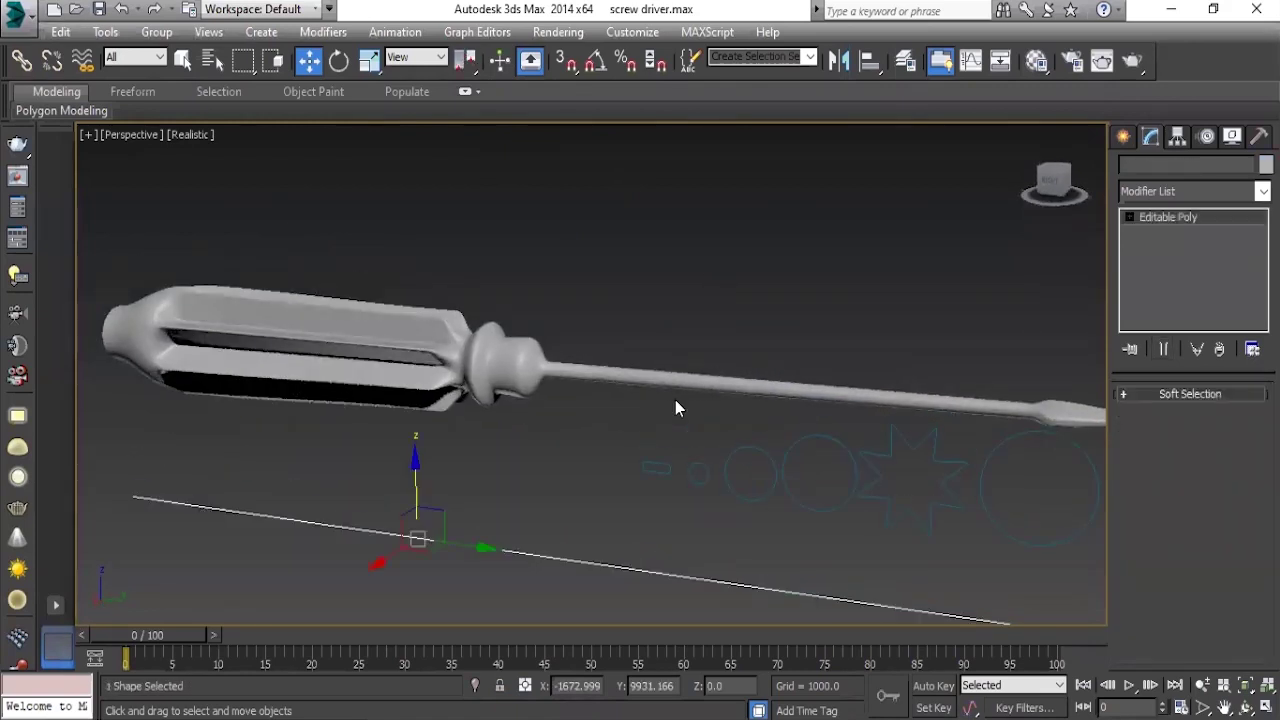
pyautogui.hotkey('ctrl', 'y')
pyautogui.hotkey('ctrl', 'z')
pyautogui.hotkey('ctrl', 'y')
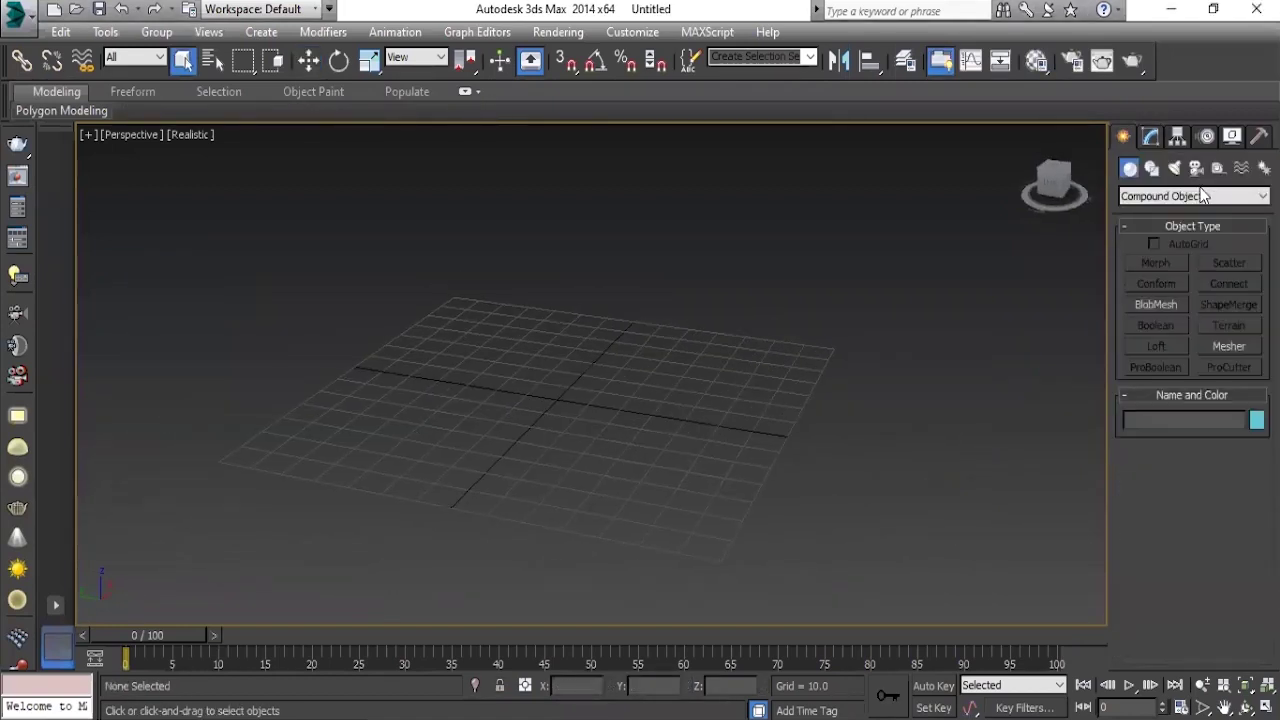
# Change the Create panel category from Compound Objects to Standard Primitives.
pyautogui.click(1203, 195)
pyautogui.click(1160, 239)
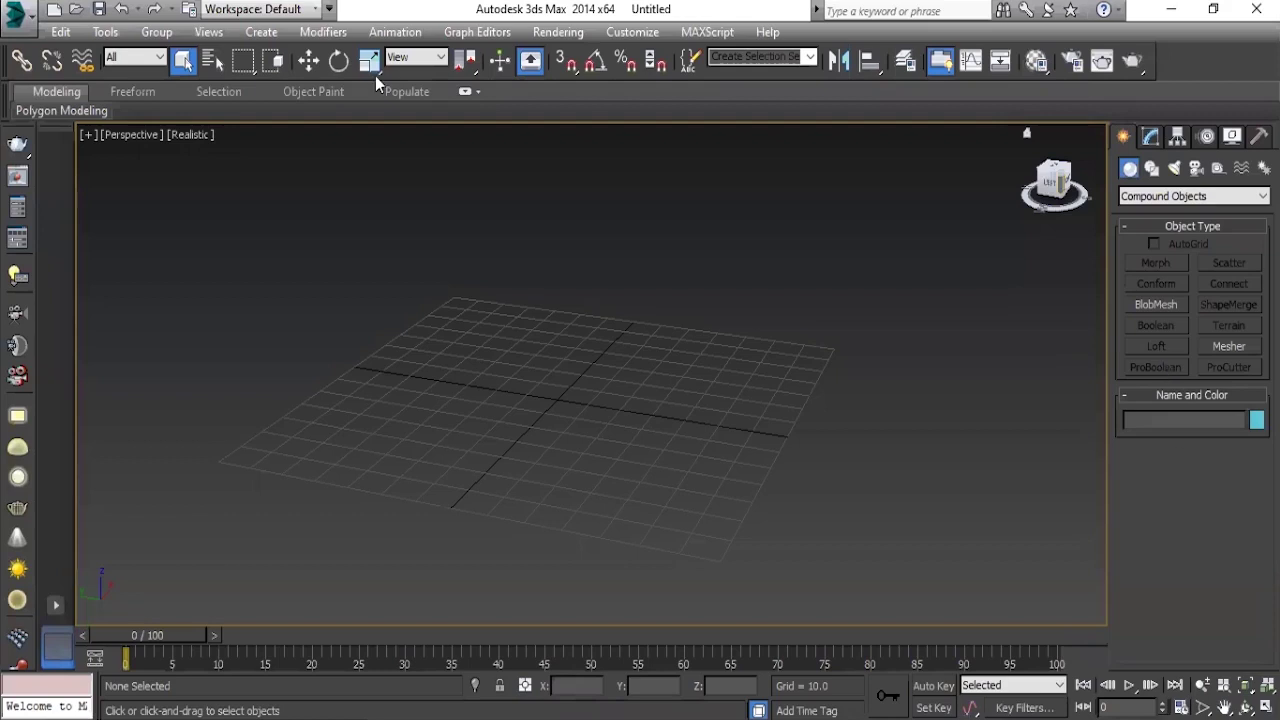
pyautogui.click(1140, 196)
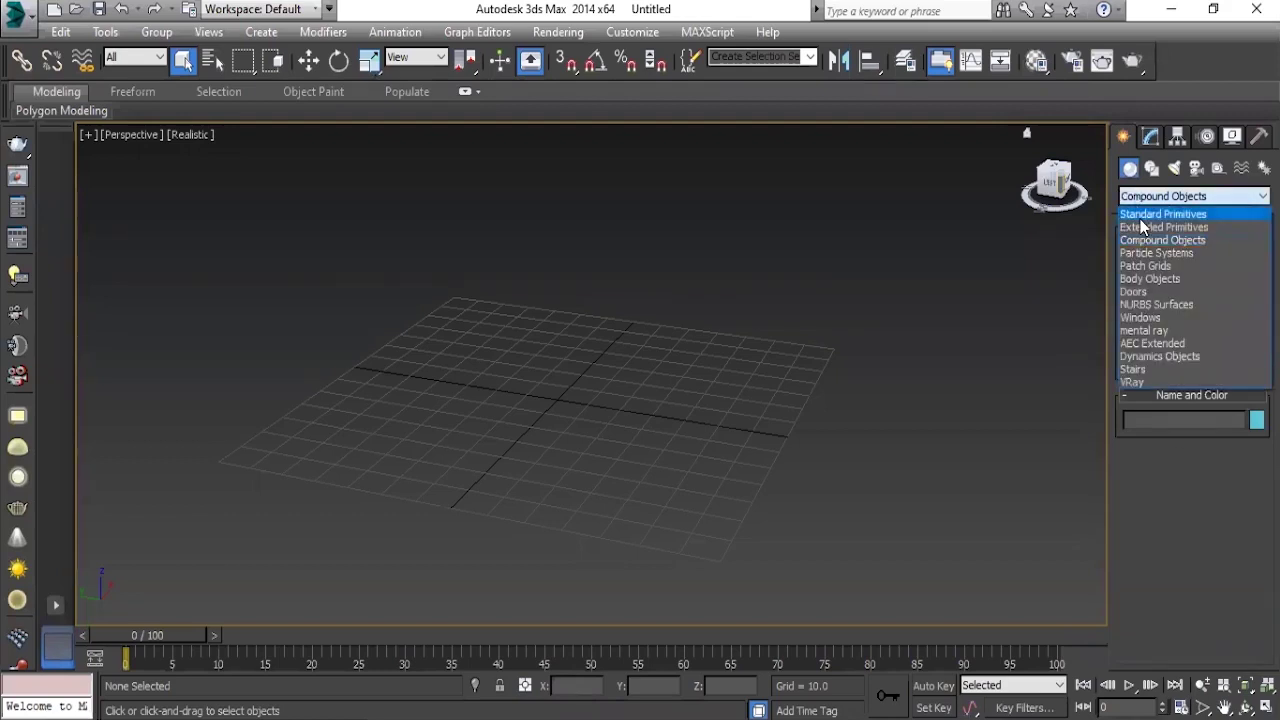
pyautogui.click(1158, 212)
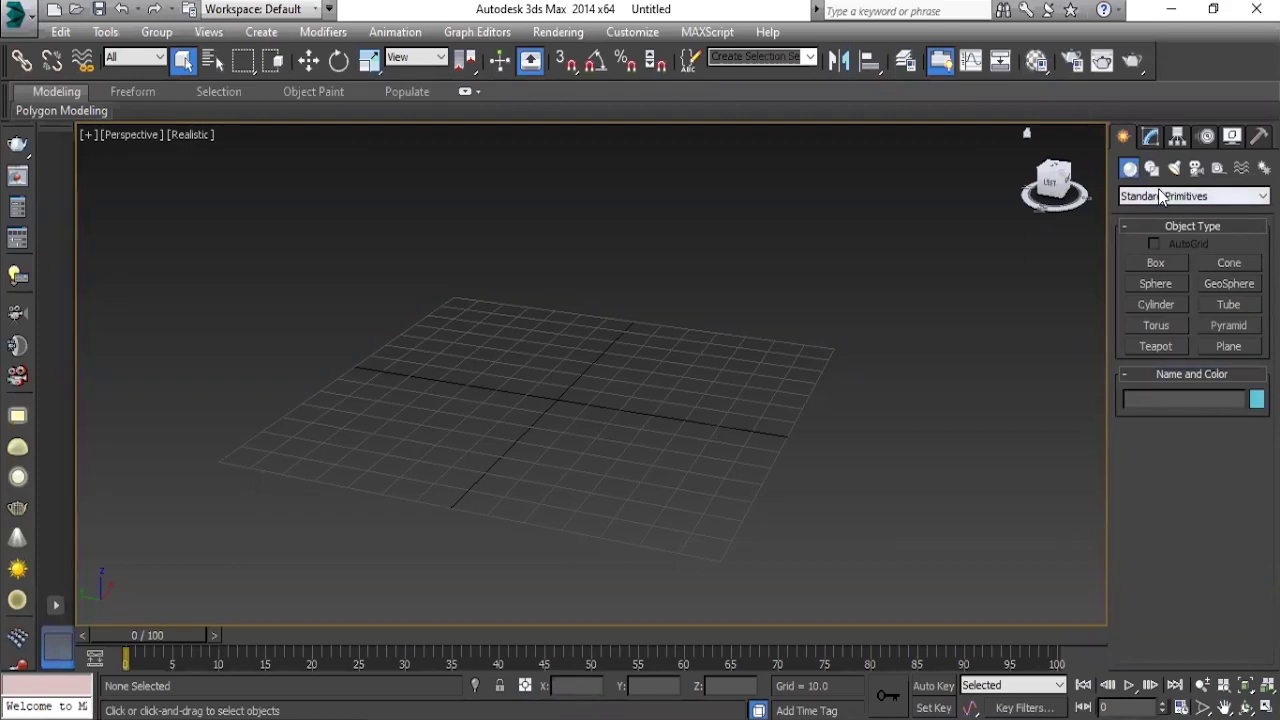
# Draw a Box with a long narrow base on the grid and raise it into a tall wall.
pyautogui.click(1156, 262)
pyautogui.moveTo(590, 320)
pyautogui.mouseDown(button='middle')
pyautogui.moveTo(585, 375)
pyautogui.moveTo(556, 191)
pyautogui.mouseUp(button='middle')
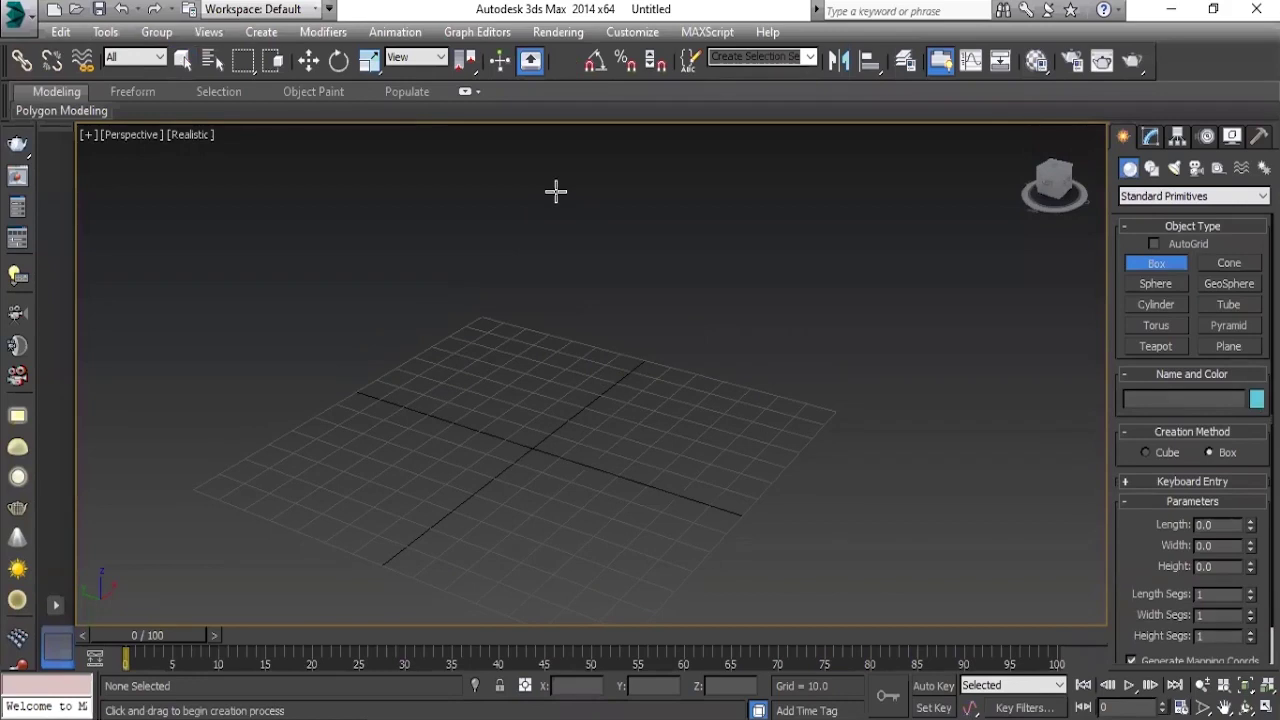
pyautogui.moveTo(478, 382); pyautogui.dragTo(871, 522)
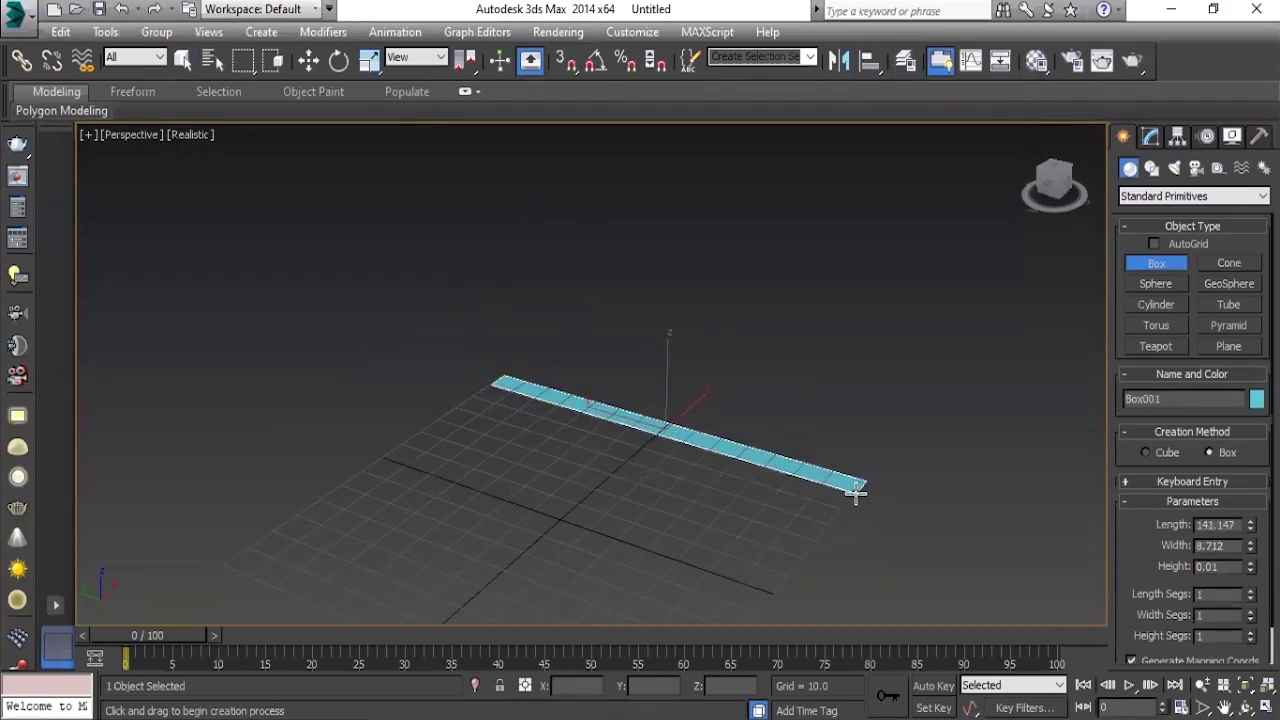
pyautogui.click(818, 263)
pyautogui.click(811, 177)
pyautogui.press('w')
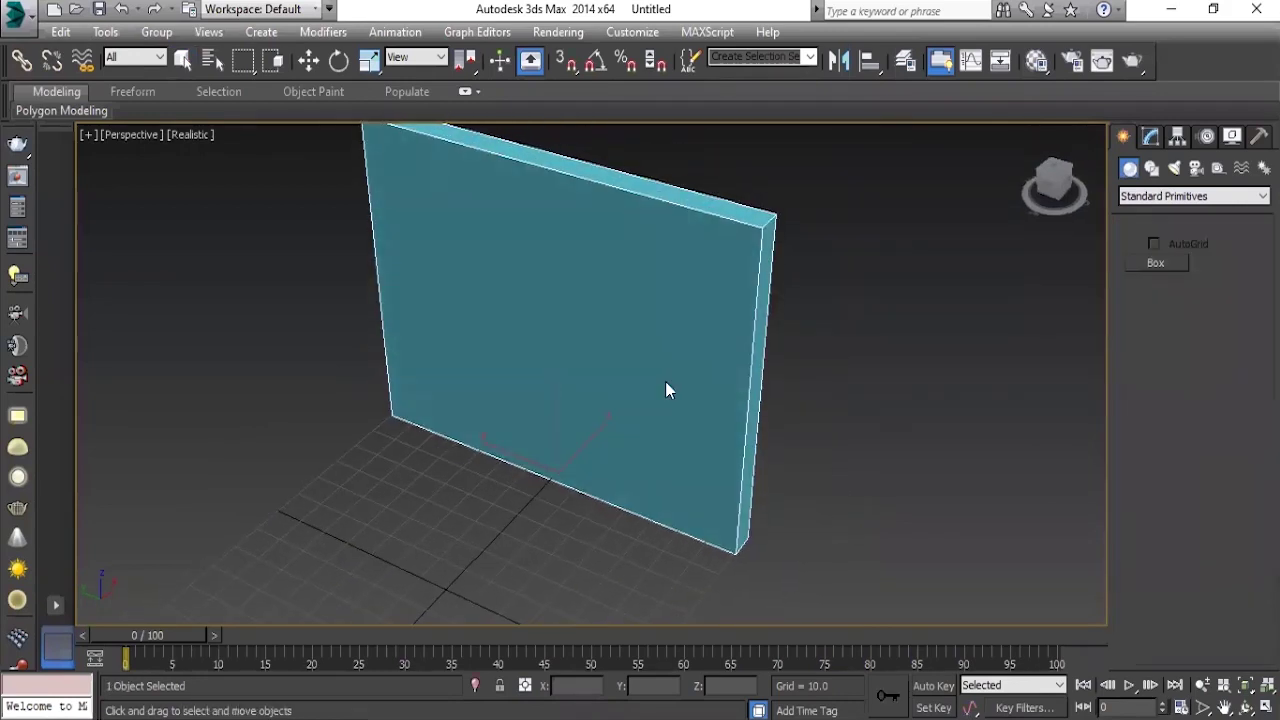
pyautogui.click(777, 351)
pyautogui.moveTo(777, 351)
pyautogui.keyDown('alt'); pyautogui.mouseDown(button='middle')
pyautogui.moveTo(797, 360)
pyautogui.moveTo(829, 423)
pyautogui.moveTo(813, 401)
pyautogui.mouseUp(button='middle'); pyautogui.keyUp('alt')
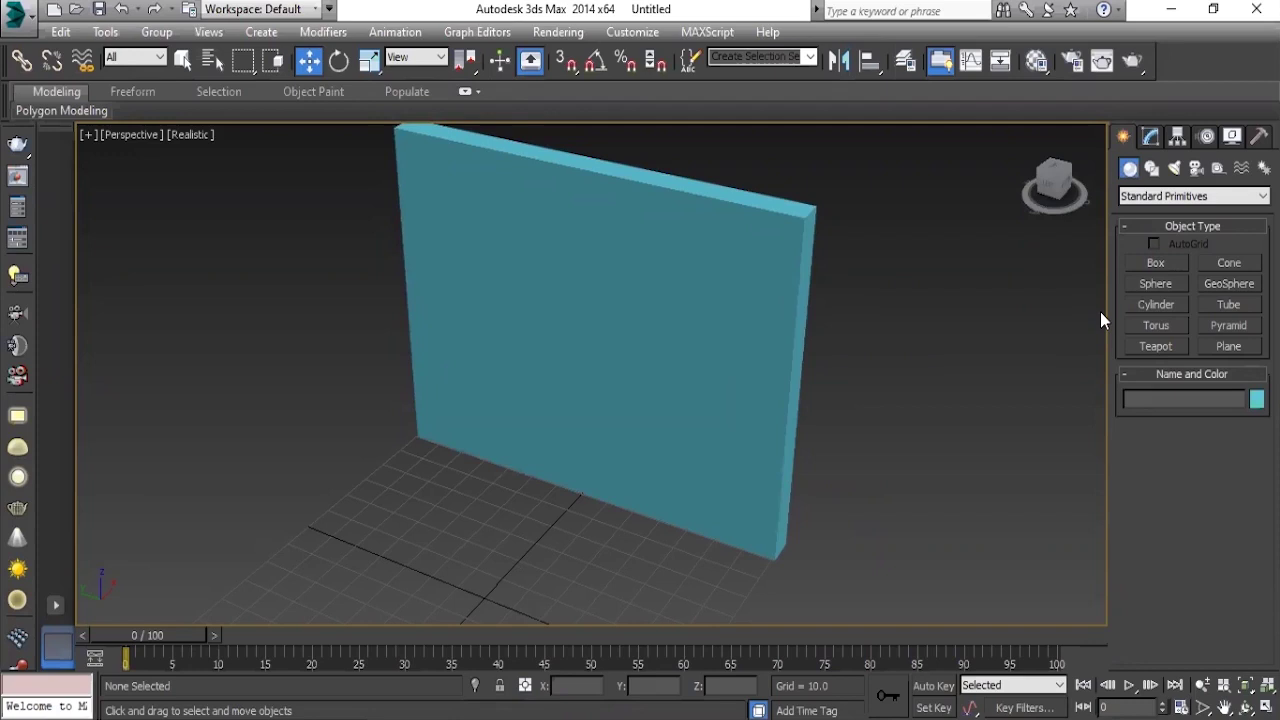
# Pick the wall box in scale mode, then start the Line shape tool.
pyautogui.click(590, 284)
pyautogui.press('r')
pyautogui.press('r')
pyautogui.click(565, 517)
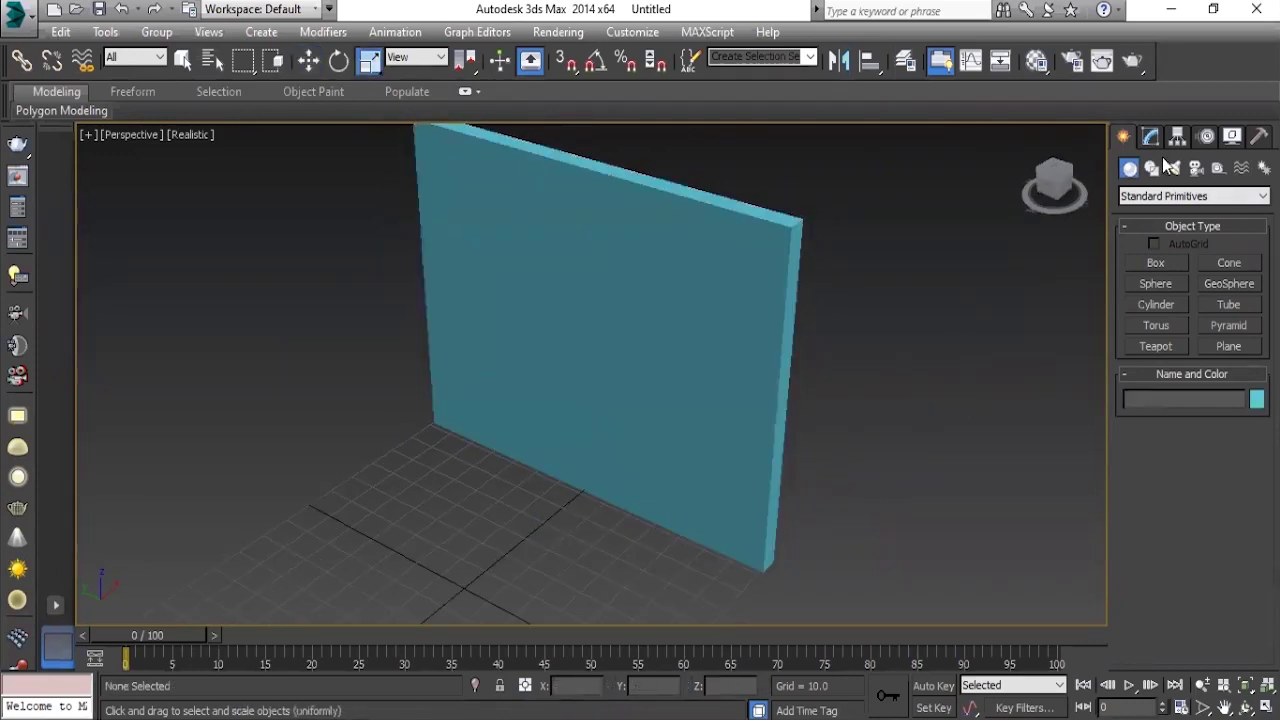
pyautogui.click(1152, 167)
pyautogui.click(1155, 279)
# Exit the Line tool and orbit and zoom the Perspective view onto the wall.
pyautogui.keyDown('alt'); pyautogui.moveTo(566, 271); pyautogui.dragTo(640, 306, button='middle'); pyautogui.keyUp('alt')
pyautogui.scroll(5, 651, 330)
pyautogui.scroll(-5, 651, 330)
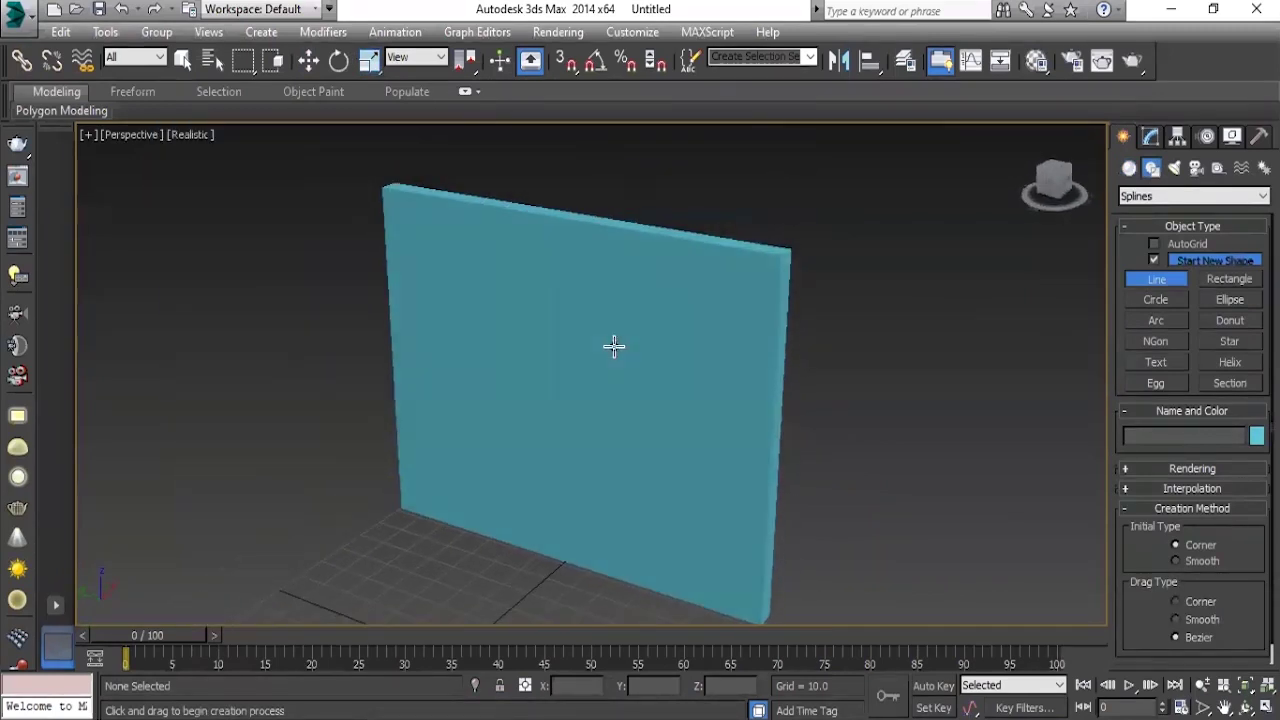
pyautogui.scroll(4, 640, 306)
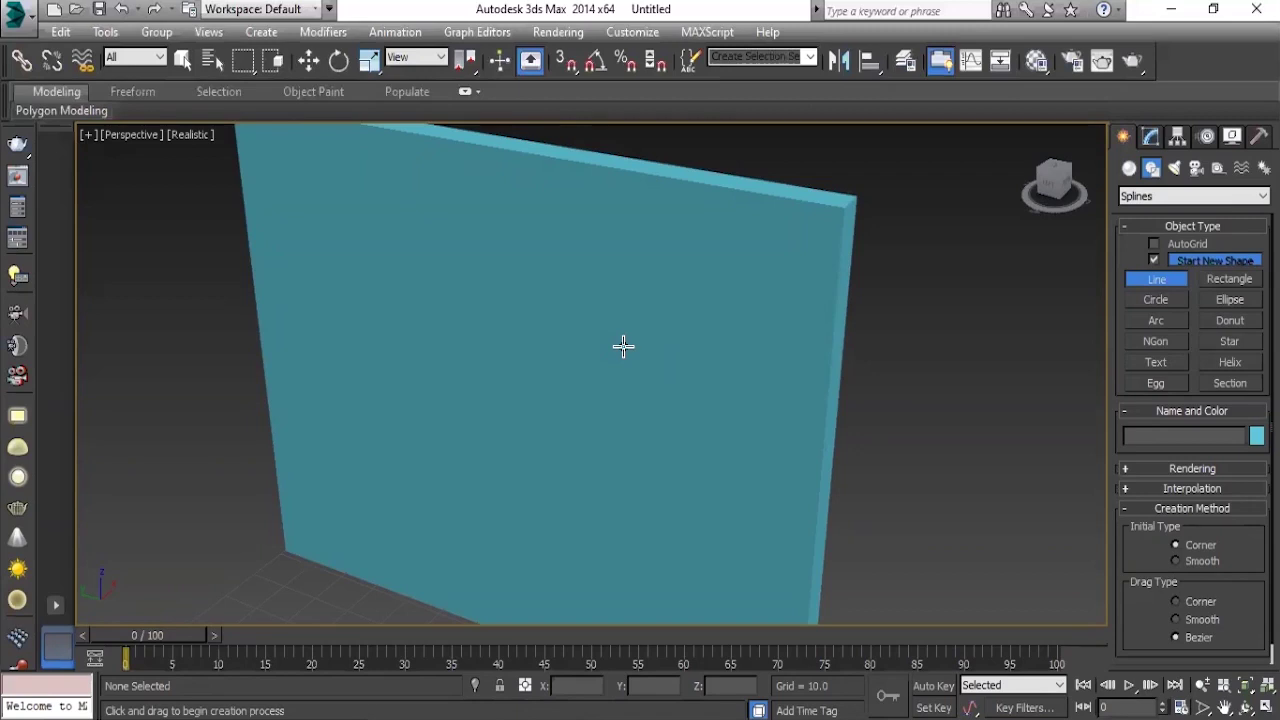
pyautogui.rightClick(737, 227)
pyautogui.scroll(-5, 700, 287)
pyautogui.keyDown('alt'); pyautogui.moveTo(706, 287); pyautogui.dragTo(652, 297, button='middle'); pyautogui.keyUp('alt')
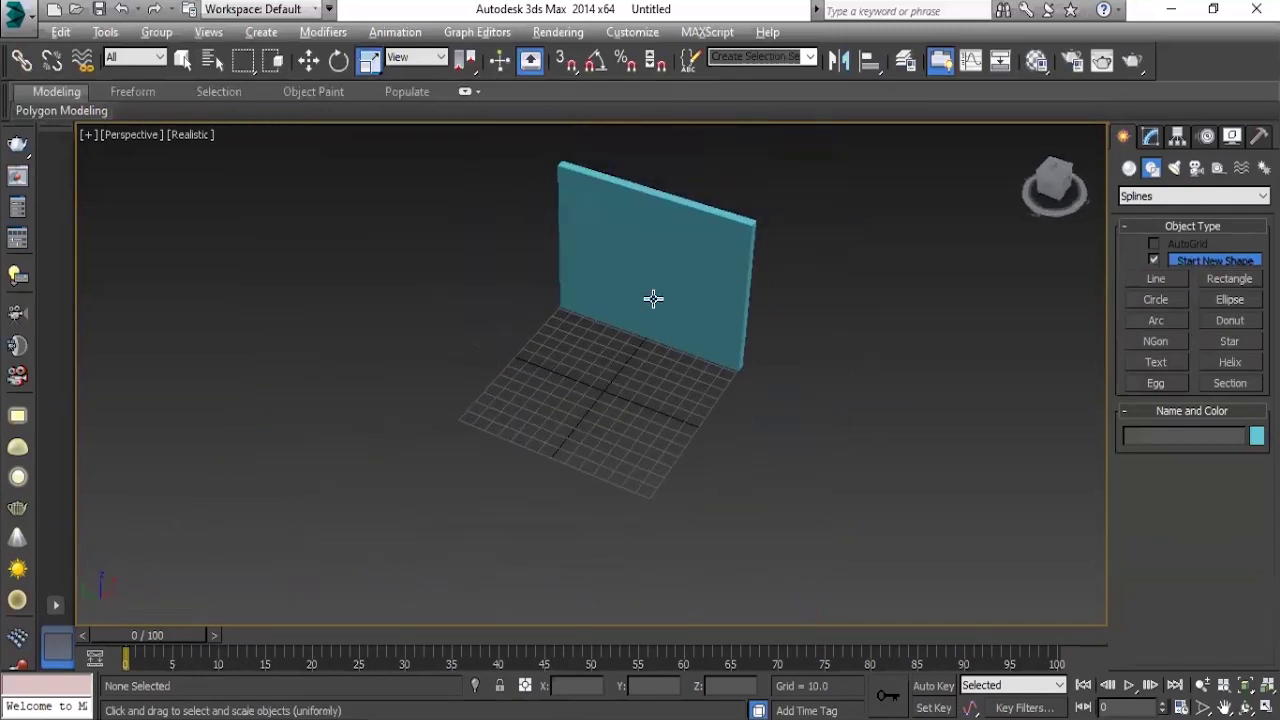
pyautogui.scroll(4, 680, 311)
pyautogui.keyDown('alt'); pyautogui.moveTo(591, 456); pyautogui.dragTo(674, 397, button='middle'); pyautogui.keyUp('alt')
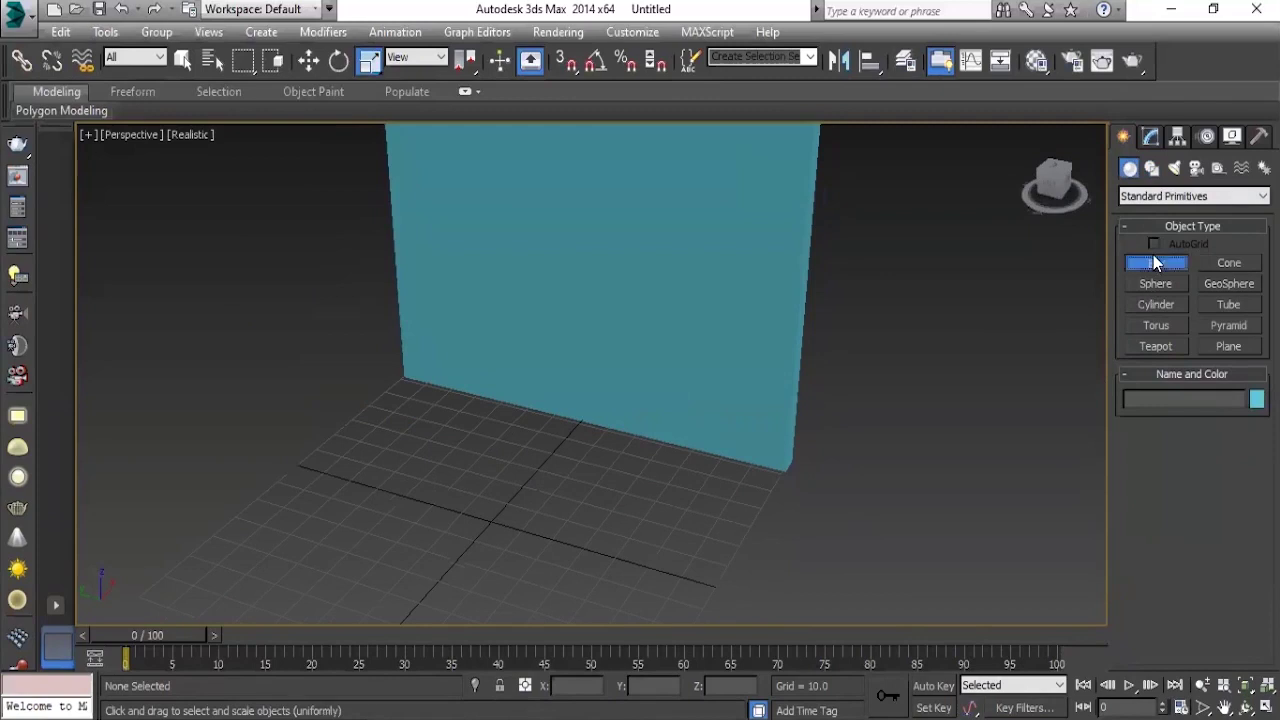
# Draw a new box, Box002, on the grid in front of the wall.
pyautogui.click(1157, 263)
pyautogui.moveTo(506, 460)
pyautogui.keyDown('alt'); pyautogui.mouseDown(button='middle')
pyautogui.moveTo(555, 495)
pyautogui.moveTo(549, 506)
pyautogui.moveTo(580, 495)
pyautogui.mouseUp(button='middle'); pyautogui.keyUp('alt')
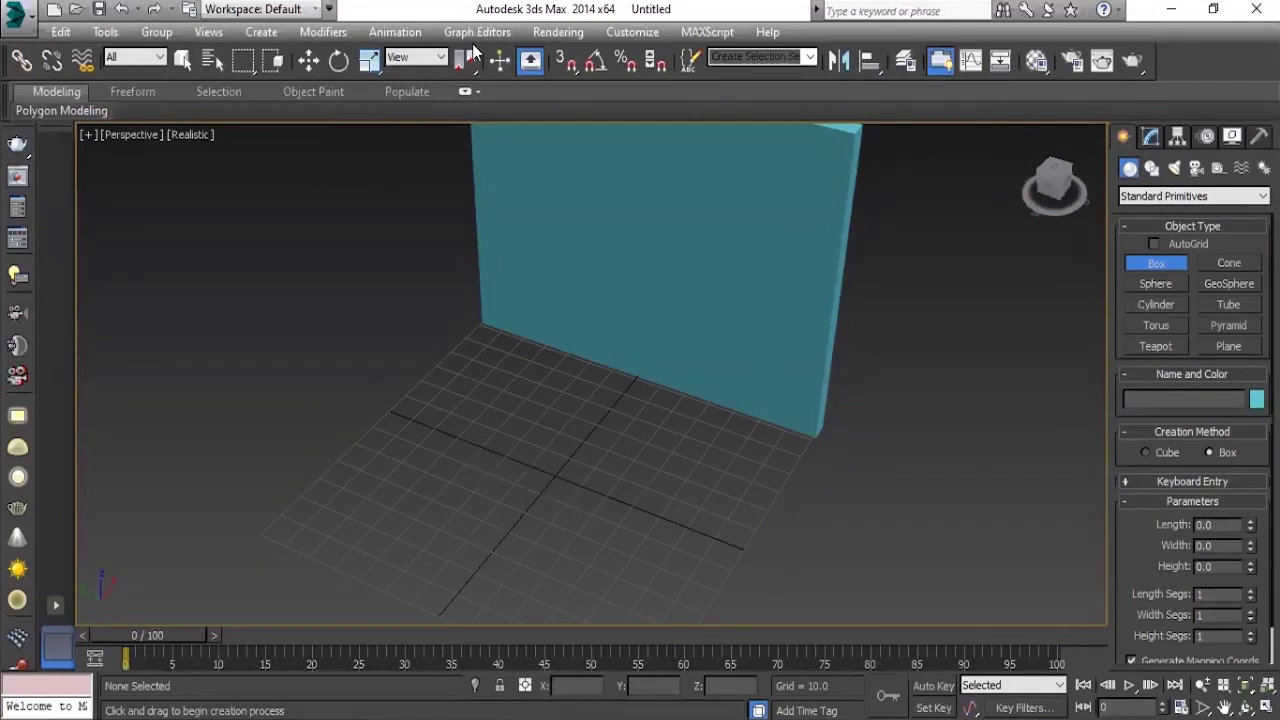
pyautogui.moveTo(457, 463); pyautogui.dragTo(517, 597)
pyautogui.click(508, 482)
pyautogui.press('w')
pyautogui.click(681, 503)
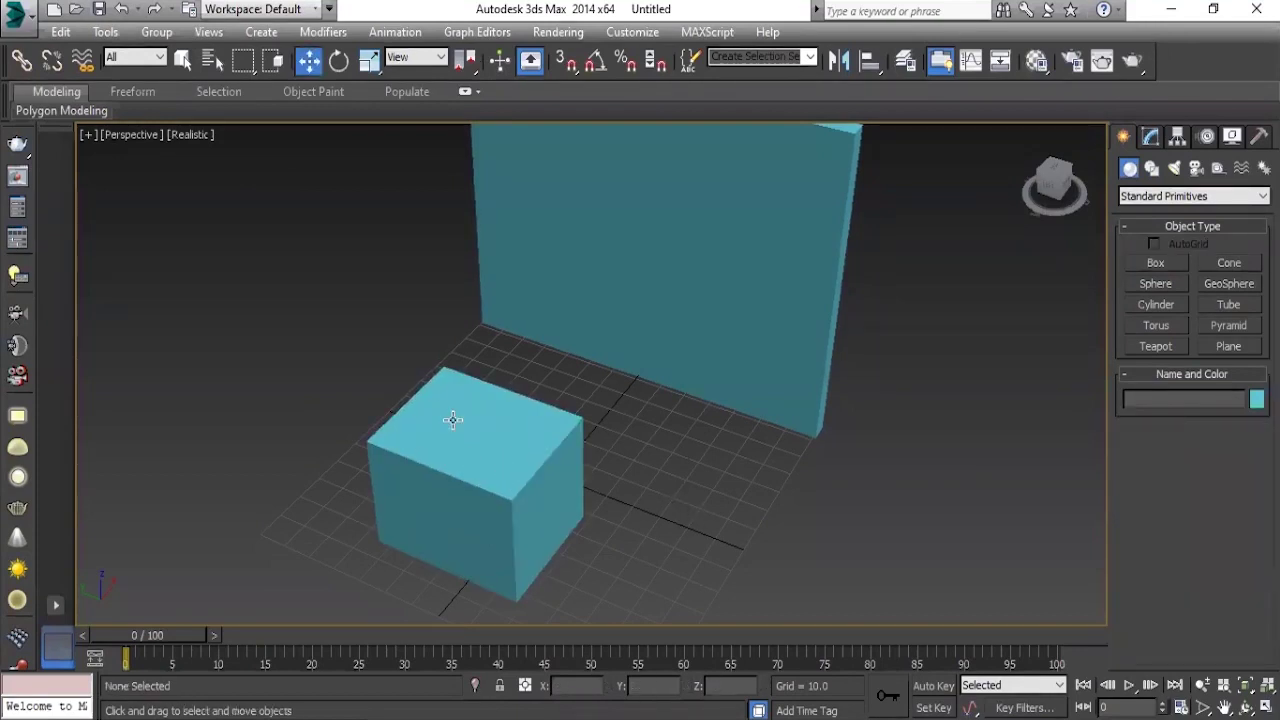
# Draw a test cylinder on top of the box and orbit around it.
pyautogui.click(1157, 304)
pyautogui.moveTo(475, 450); pyautogui.dragTo(480, 478)
pyautogui.click(497, 452)
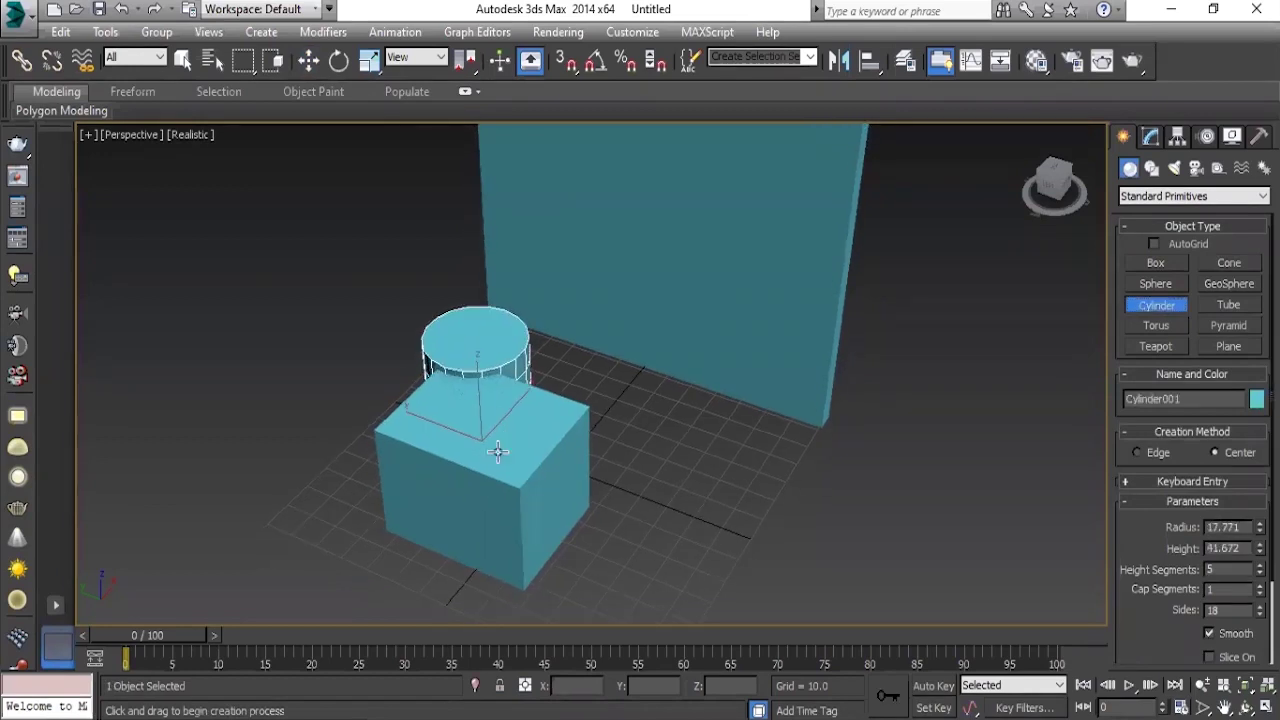
pyautogui.press('w')
pyautogui.moveTo(497, 452)
pyautogui.keyDown('alt'); pyautogui.mouseDown(button='middle')
pyautogui.moveTo(477, 443)
pyautogui.moveTo(600, 445)
pyautogui.moveTo(622, 483)
pyautogui.moveTo(580, 420)
pyautogui.moveTo(422, 380)
pyautogui.mouseUp(button='middle'); pyautogui.keyUp('alt')
pyautogui.scroll(3, 548, 443)
pyautogui.scroll(-3, 600, 445)
pyautogui.scroll(-3, 580, 420)
pyautogui.scroll(3, 569, 403)
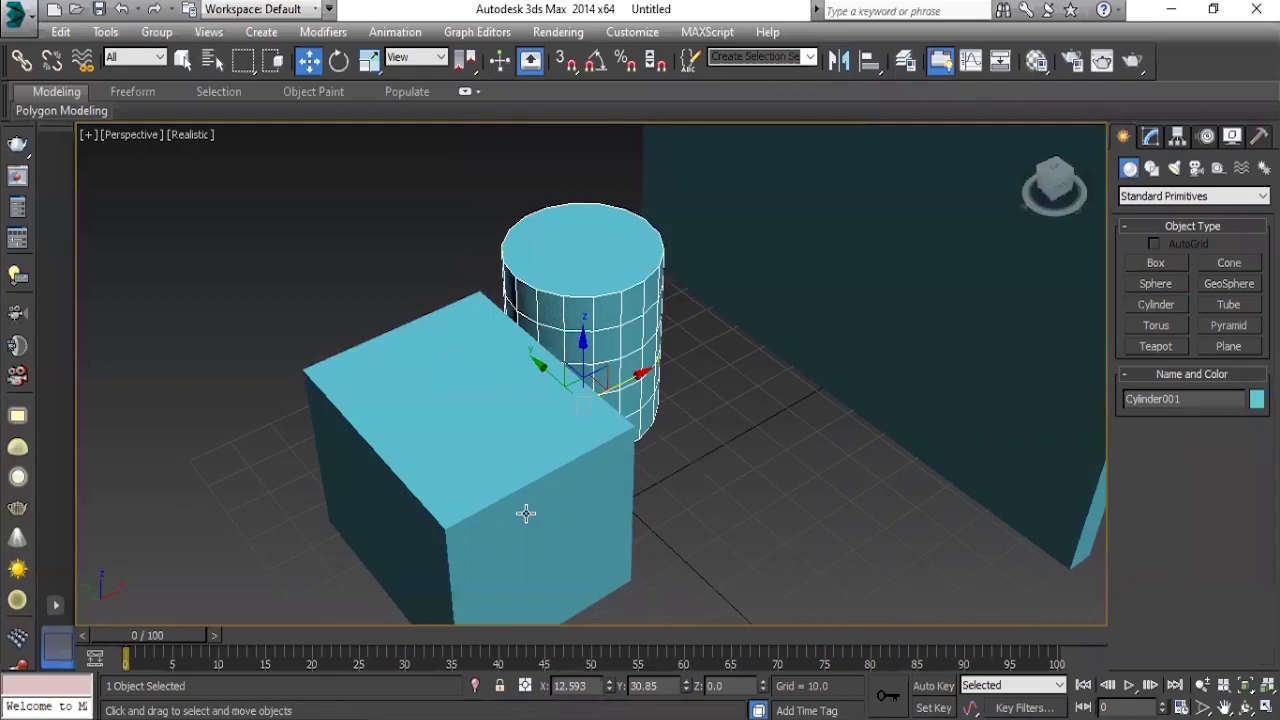
pyautogui.keyDown('alt'); pyautogui.moveTo(526, 513); pyautogui.dragTo(479, 478, button='middle'); pyautogui.keyUp('alt')
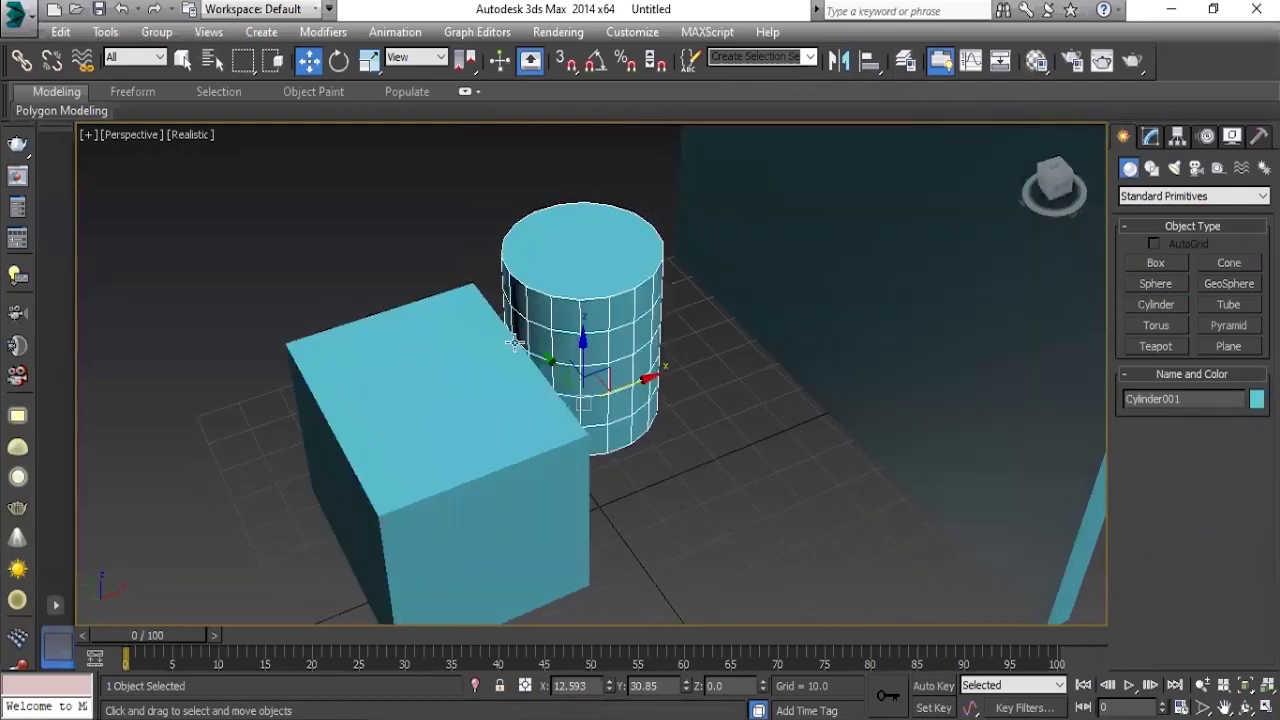
pyautogui.moveTo(659, 271)
pyautogui.keyDown('alt'); pyautogui.mouseDown(button='middle')
pyautogui.moveTo(586, 443)
pyautogui.moveTo(554, 467)
pyautogui.mouseUp(button='middle'); pyautogui.keyUp('alt')
# Switch the viewport from Realistic to Shaded and delete the test cylinder.
pyautogui.click(195, 137)
pyautogui.click(235, 177)
pyautogui.moveTo(430, 381)
pyautogui.keyDown('alt'); pyautogui.mouseDown(button='middle')
pyautogui.moveTo(571, 357)
pyautogui.moveTo(569, 418)
pyautogui.mouseUp(button='middle'); pyautogui.keyUp('alt')
pyautogui.press('Delete')
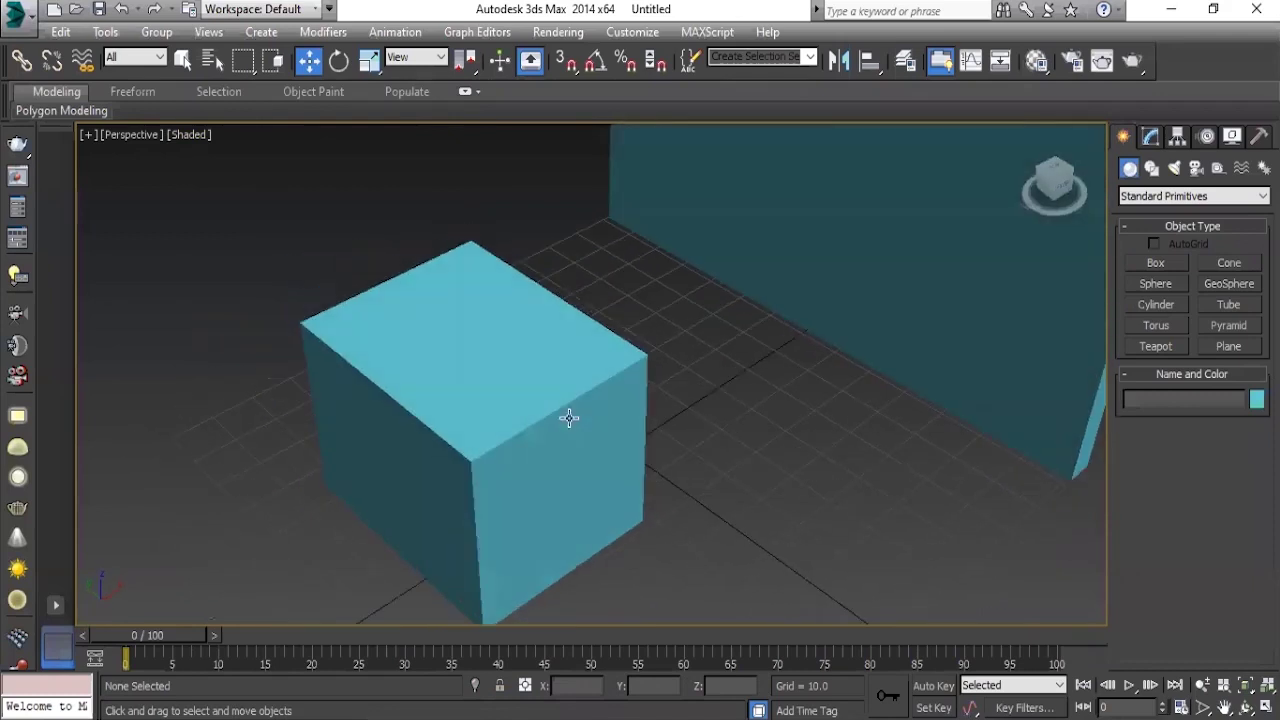
pyautogui.moveTo(588, 316)
pyautogui.keyDown('alt'); pyautogui.mouseDown(button='middle')
pyautogui.moveTo(608, 323)
pyautogui.moveTo(594, 345)
pyautogui.moveTo(600, 277)
pyautogui.mouseUp(button='middle'); pyautogui.keyUp('alt')
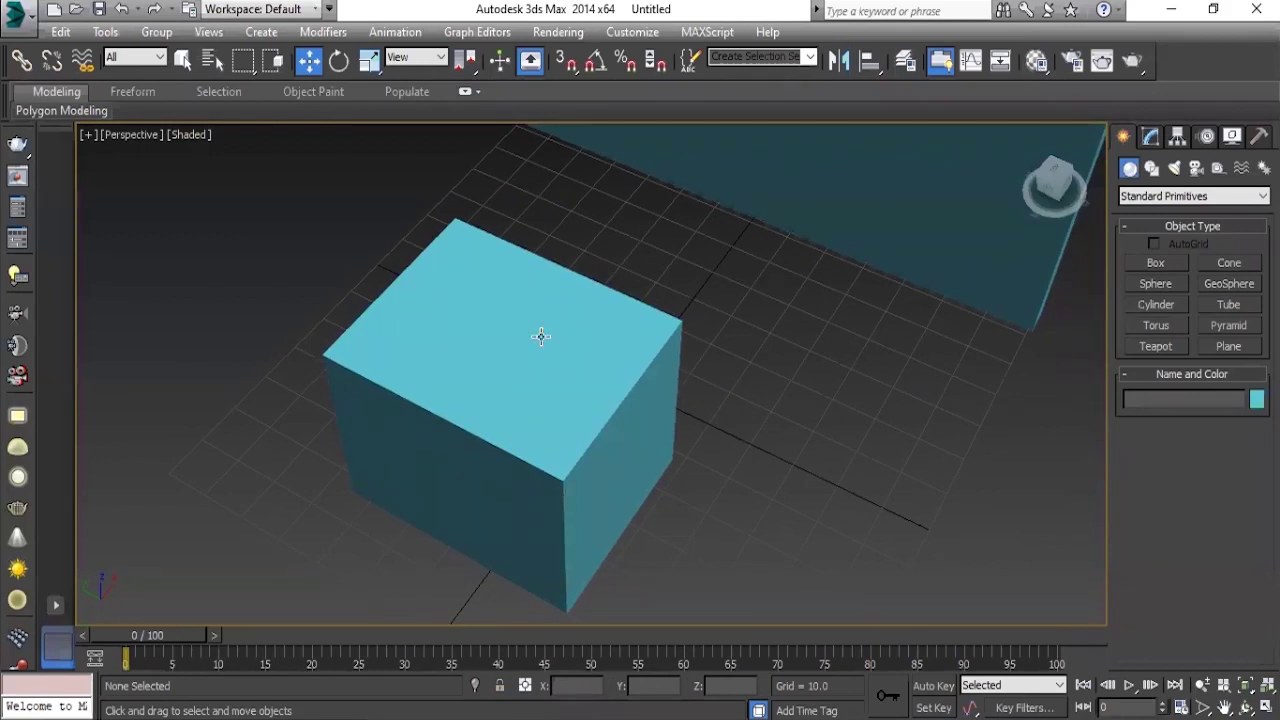
# Choose the Cylinder tool, dismiss the autosave warning, and turn on AutoGrid.
pyautogui.click(1158, 305)
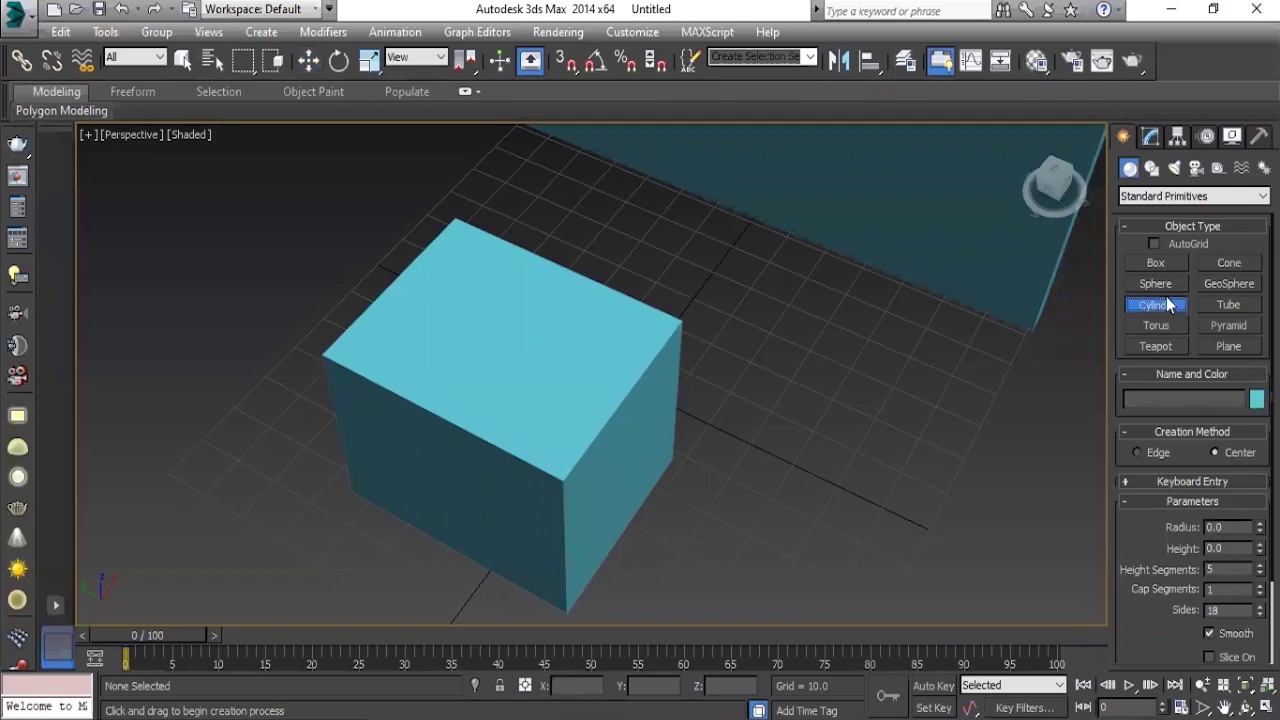
pyautogui.click(814, 316)
pyautogui.click(1155, 245)
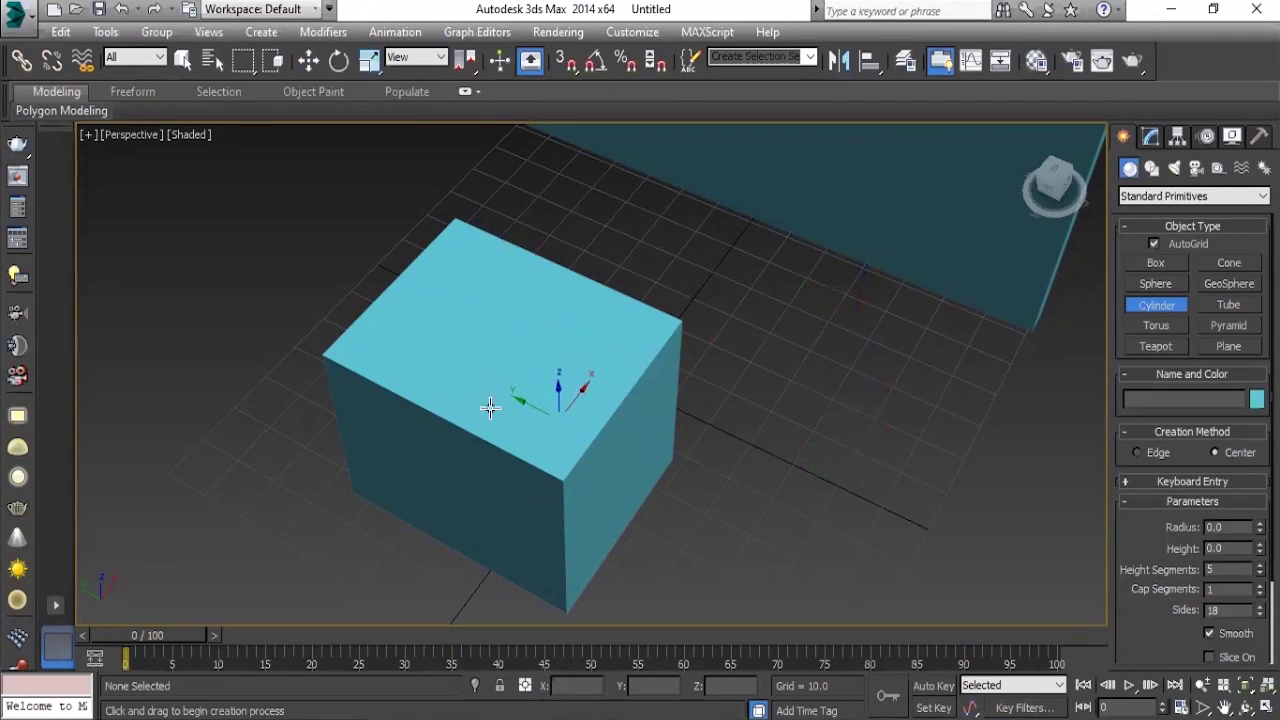
# Draw one cylinder on the box's top face and another on its side.
pyautogui.moveTo(512, 368); pyautogui.dragTo(540, 370)
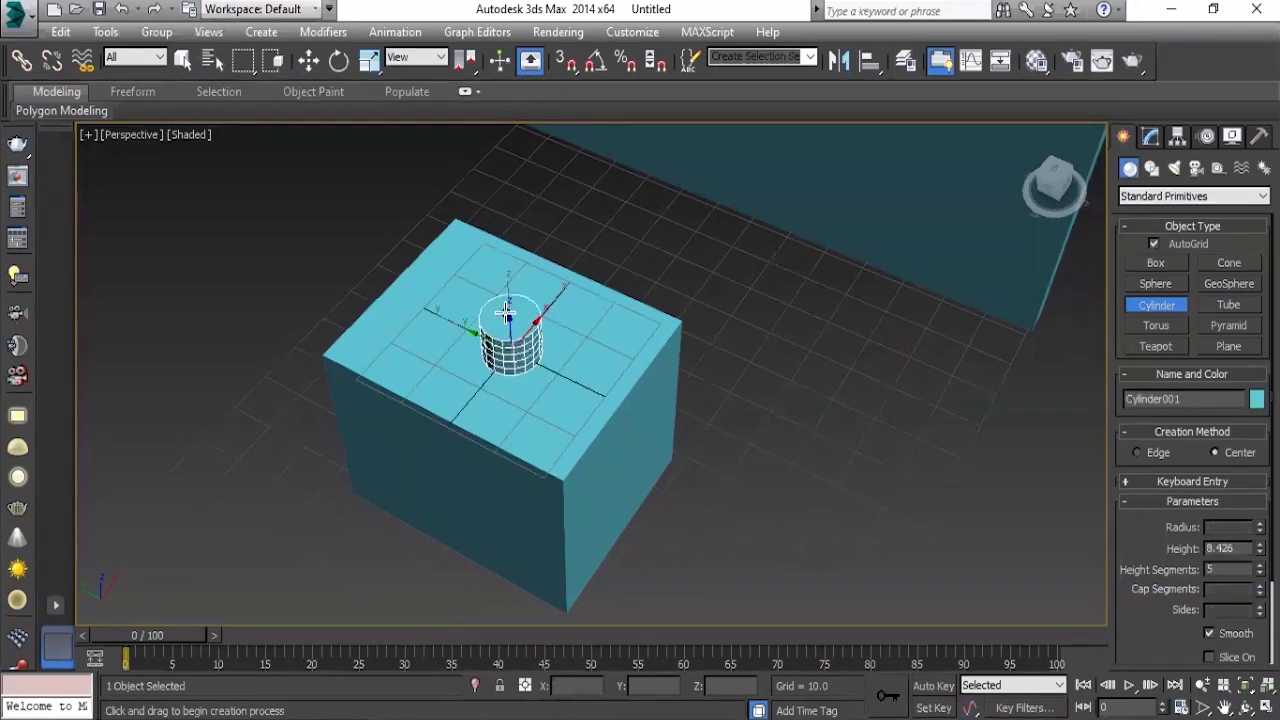
pyautogui.moveTo(646, 549)
pyautogui.keyDown('alt'); pyautogui.mouseDown(button='middle')
pyautogui.moveTo(558, 465)
pyautogui.moveTo(672, 545)
pyautogui.mouseUp(button='middle'); pyautogui.keyUp('alt')
pyautogui.scroll(3, 586, 500)
pyautogui.scroll(-3, 586, 460)
pyautogui.scroll(3, 600, 450)
pyautogui.scroll(3, 551, 337)
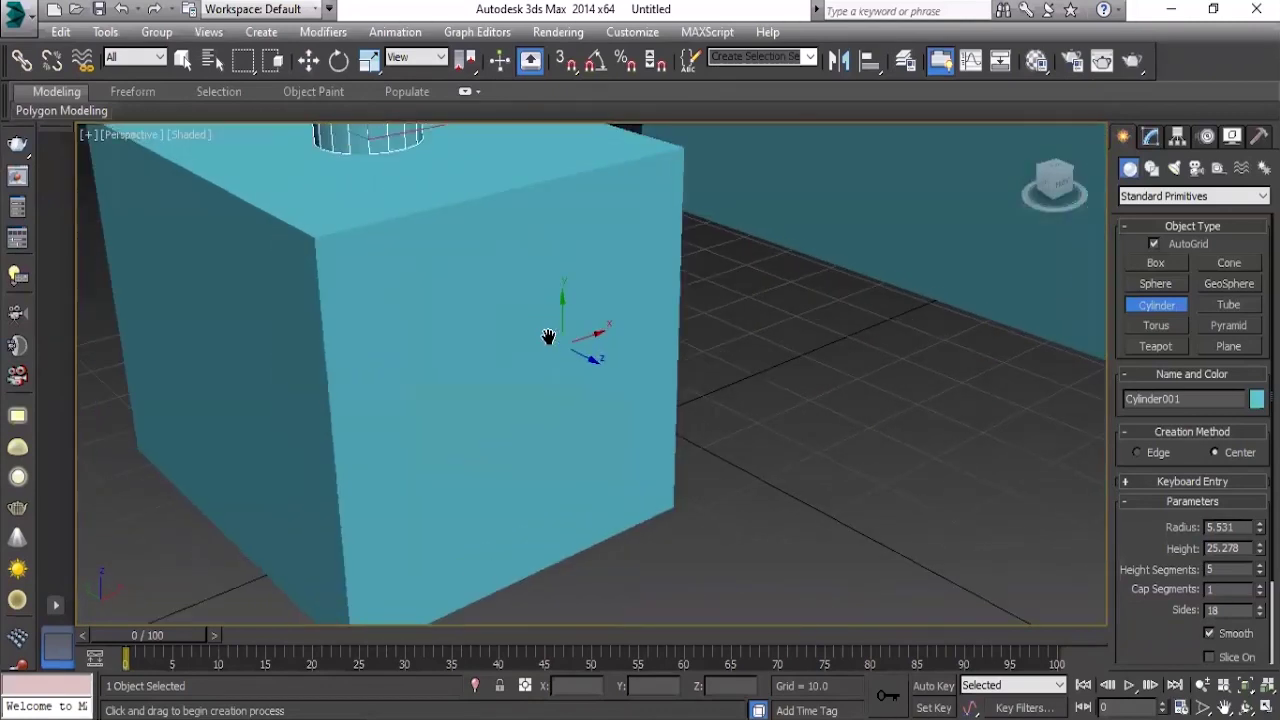
pyautogui.scroll(2, 538, 321)
pyautogui.scroll(-1, 538, 321)
pyautogui.moveTo(511, 318); pyautogui.dragTo(512, 347)
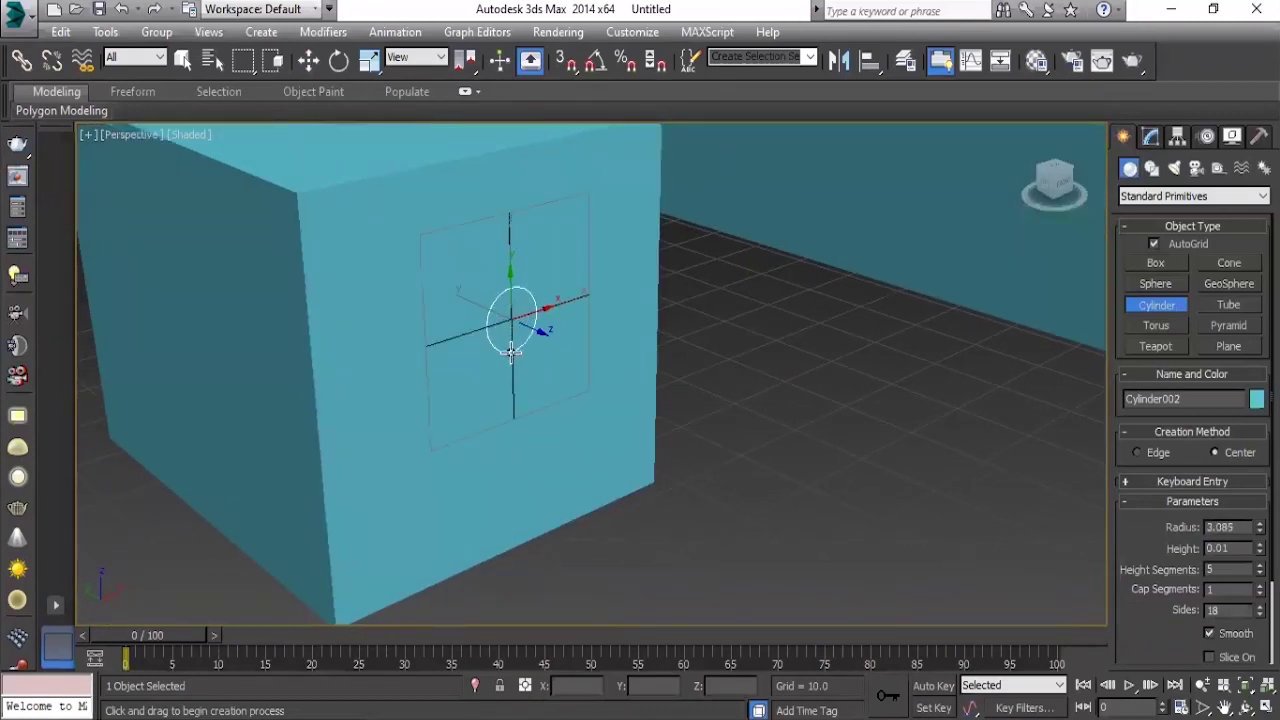
pyautogui.click(688, 383)
# Add cylinders sticking out of three more faces of the box.
pyautogui.moveTo(694, 477)
pyautogui.keyDown('alt'); pyautogui.mouseDown(button='middle')
pyautogui.moveTo(640, 455)
pyautogui.moveTo(657, 418)
pyautogui.moveTo(634, 417)
pyautogui.mouseUp(button='middle'); pyautogui.keyUp('alt')
pyautogui.moveTo(679, 294); pyautogui.dragTo(685, 336)
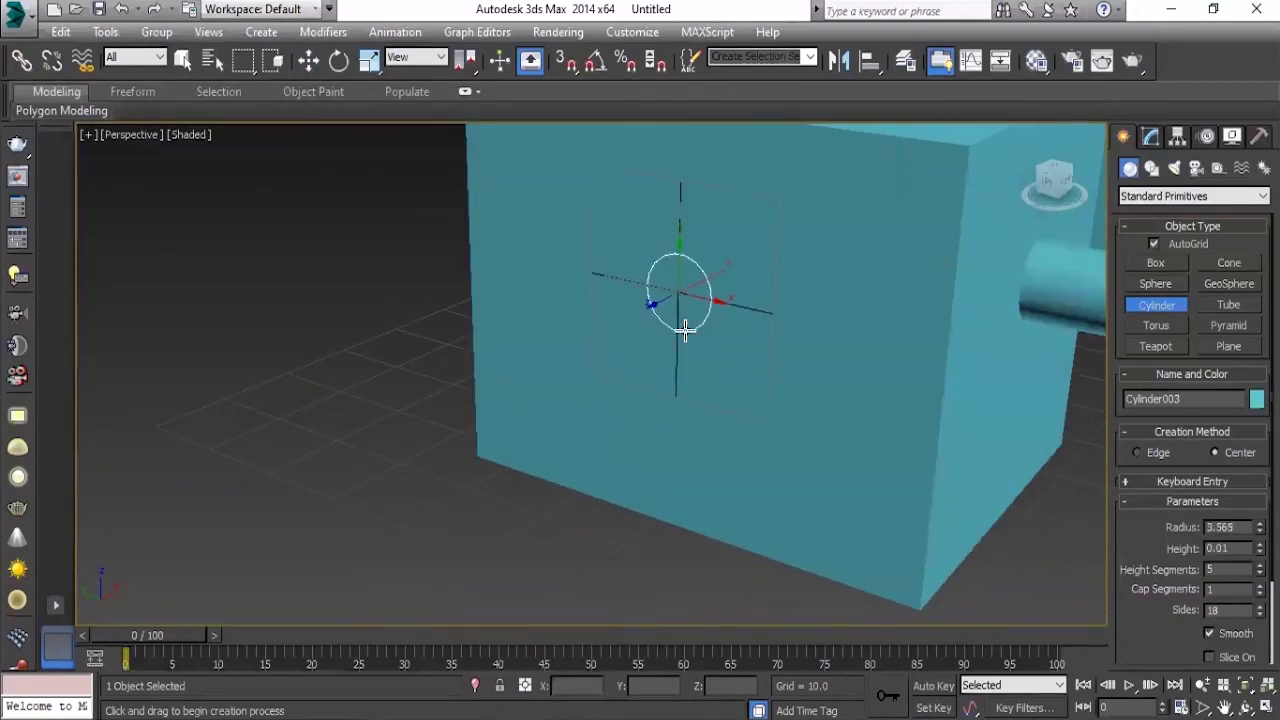
pyautogui.click(500, 437)
pyautogui.moveTo(500, 437)
pyautogui.keyDown('alt'); pyautogui.mouseDown(button='middle')
pyautogui.moveTo(429, 473)
pyautogui.moveTo(622, 440)
pyautogui.mouseUp(button='middle'); pyautogui.keyUp('alt')
pyautogui.moveTo(628, 370); pyautogui.dragTo(646, 417)
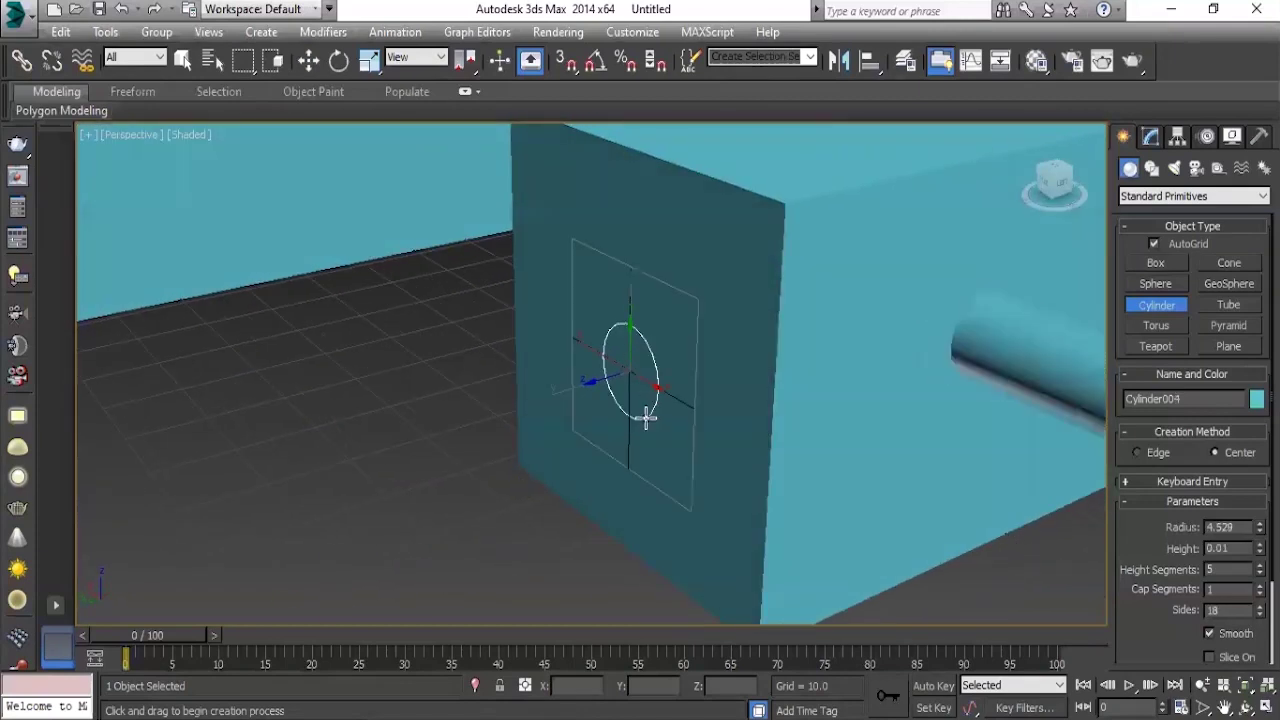
pyautogui.click(480, 491)
pyautogui.moveTo(737, 477)
pyautogui.keyDown('alt'); pyautogui.mouseDown(button='middle')
pyautogui.moveTo(795, 469)
pyautogui.moveTo(777, 434)
pyautogui.moveTo(615, 363)
pyautogui.mouseUp(button='middle'); pyautogui.keyUp('alt')
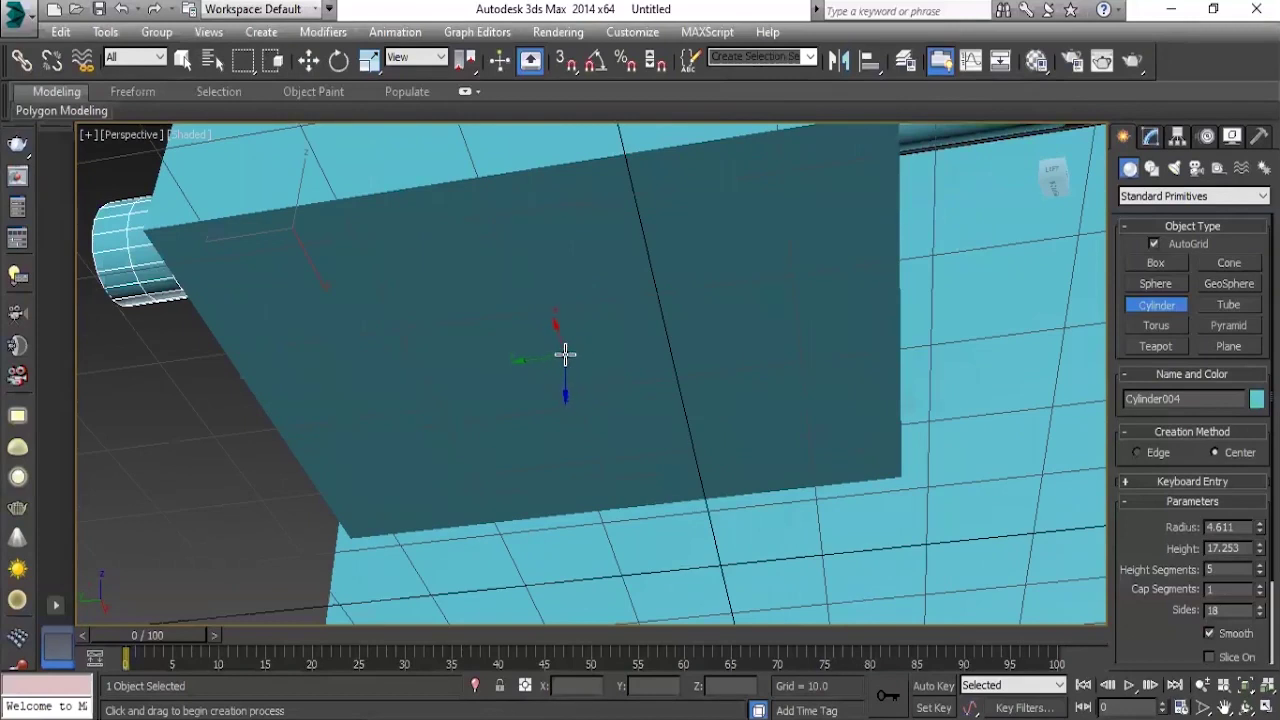
pyautogui.moveTo(565, 354); pyautogui.dragTo(569, 383)
pyautogui.click(563, 543)
pyautogui.scroll(-3, 641, 362)
# Add one more cylinder on a box face, viewed close-up from above.
pyautogui.moveTo(641, 362)
pyautogui.keyDown('alt'); pyautogui.mouseDown(button='middle')
pyautogui.moveTo(634, 349)
pyautogui.moveTo(640, 400)
pyautogui.moveTo(531, 437)
pyautogui.moveTo(398, 390)
pyautogui.moveTo(580, 434)
pyautogui.mouseUp(button='middle'); pyautogui.keyUp('alt')
pyautogui.scroll(3, 491, 391)
pyautogui.keyDown('alt'); pyautogui.moveTo(491, 391); pyautogui.dragTo(568, 414, button='middle'); pyautogui.keyUp('alt')
pyautogui.scroll(2, 616, 388)
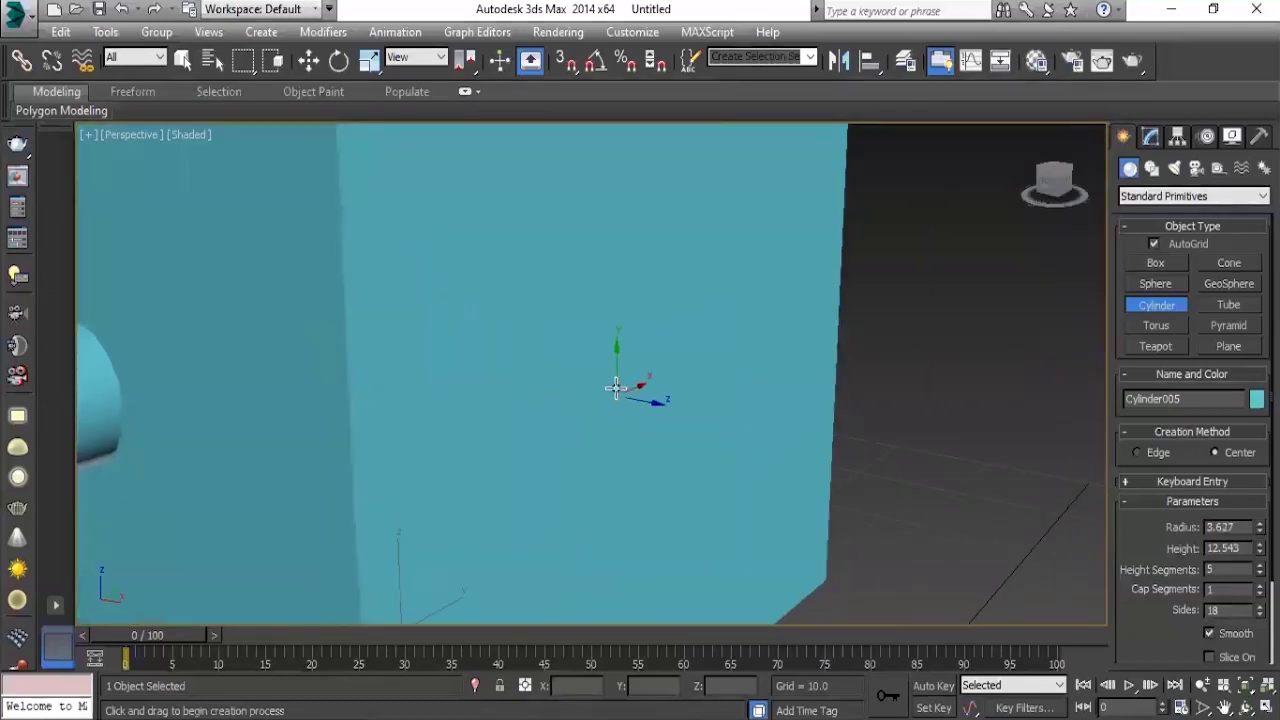
pyautogui.moveTo(676, 356); pyautogui.dragTo(682, 402)
pyautogui.click(781, 503)
pyautogui.scroll(-3, 781, 503)
pyautogui.moveTo(781, 503)
pyautogui.keyDown('alt'); pyautogui.mouseDown(button='middle')
pyautogui.moveTo(606, 429)
pyautogui.moveTo(663, 403)
pyautogui.moveTo(737, 434)
pyautogui.moveTo(645, 420)
pyautogui.mouseUp(button='middle'); pyautogui.keyUp('alt')
pyautogui.scroll(-3, 678, 418)
pyautogui.scroll(3, 677, 418)
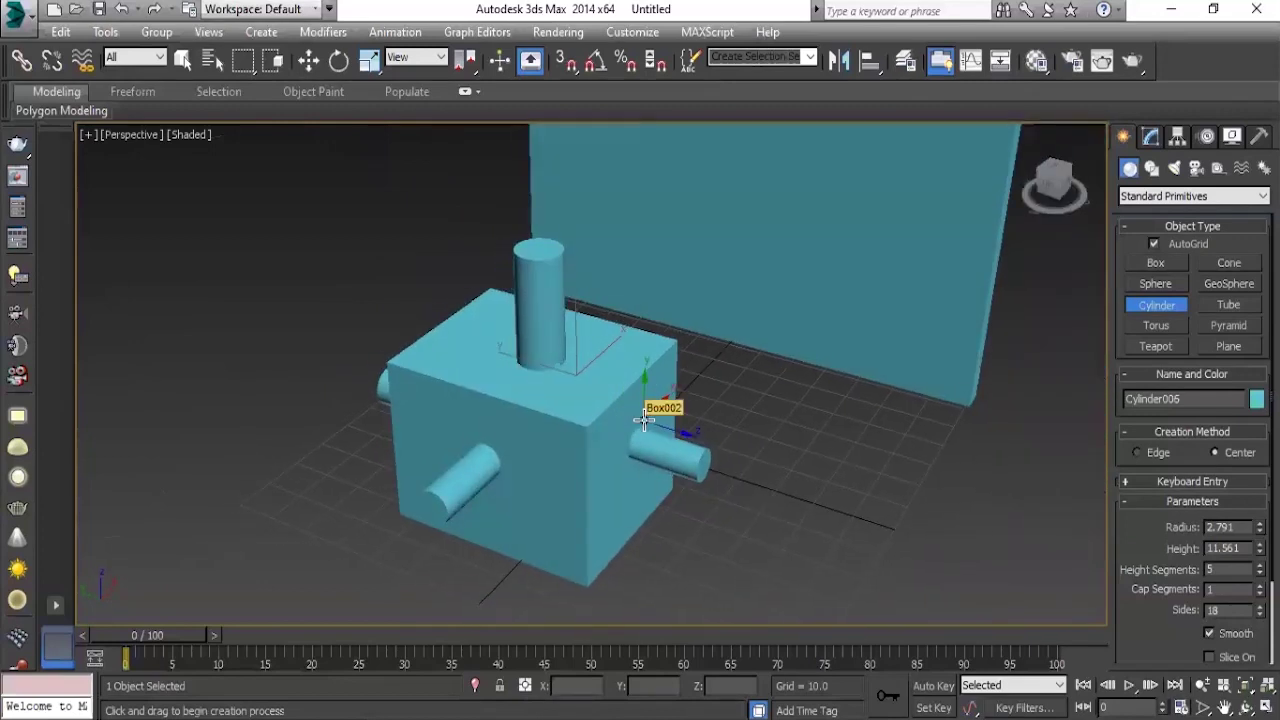
# Turn off AutoGrid and draw Cylinder007 standing on the grid beside the box.
pyautogui.click(1149, 245)
pyautogui.moveTo(640, 395)
pyautogui.keyDown('alt'); pyautogui.mouseDown(button='middle')
pyautogui.moveTo(657, 409)
pyautogui.moveTo(729, 391)
pyautogui.moveTo(686, 360)
pyautogui.mouseUp(button='middle'); pyautogui.keyUp('alt')
pyautogui.scroll(5, 657, 409)
pyautogui.scroll(-3, 679, 398)
pyautogui.moveTo(686, 341); pyautogui.dragTo(695, 366)
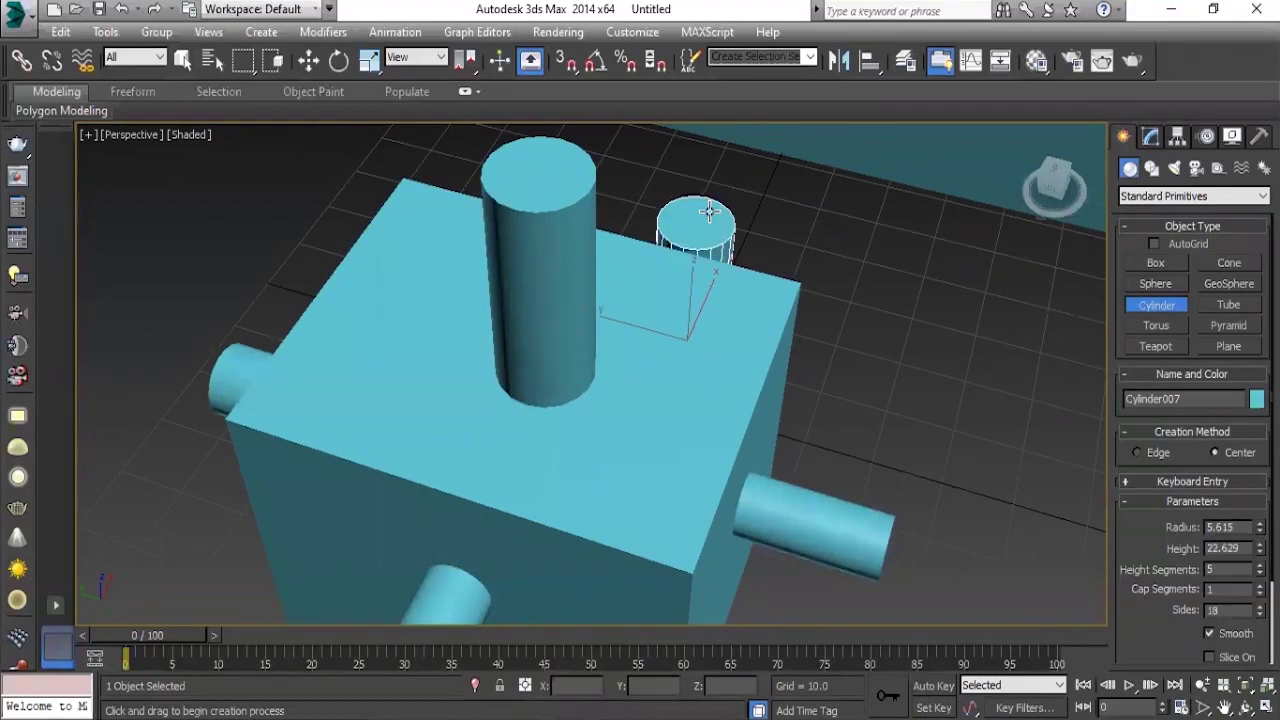
pyautogui.scroll(-3, 709, 210)
pyautogui.keyDown('alt'); pyautogui.moveTo(709, 210); pyautogui.dragTo(740, 380, button='middle'); pyautogui.keyUp('alt')
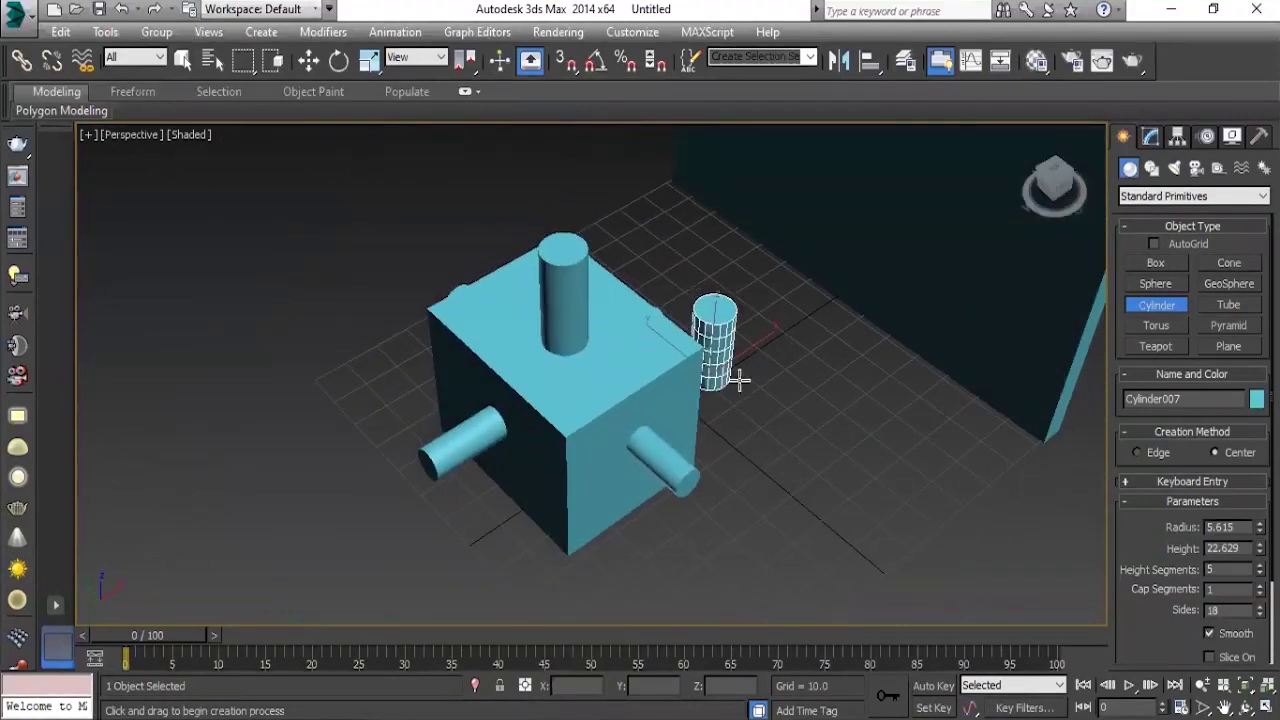
pyautogui.scroll(5, 669, 394)
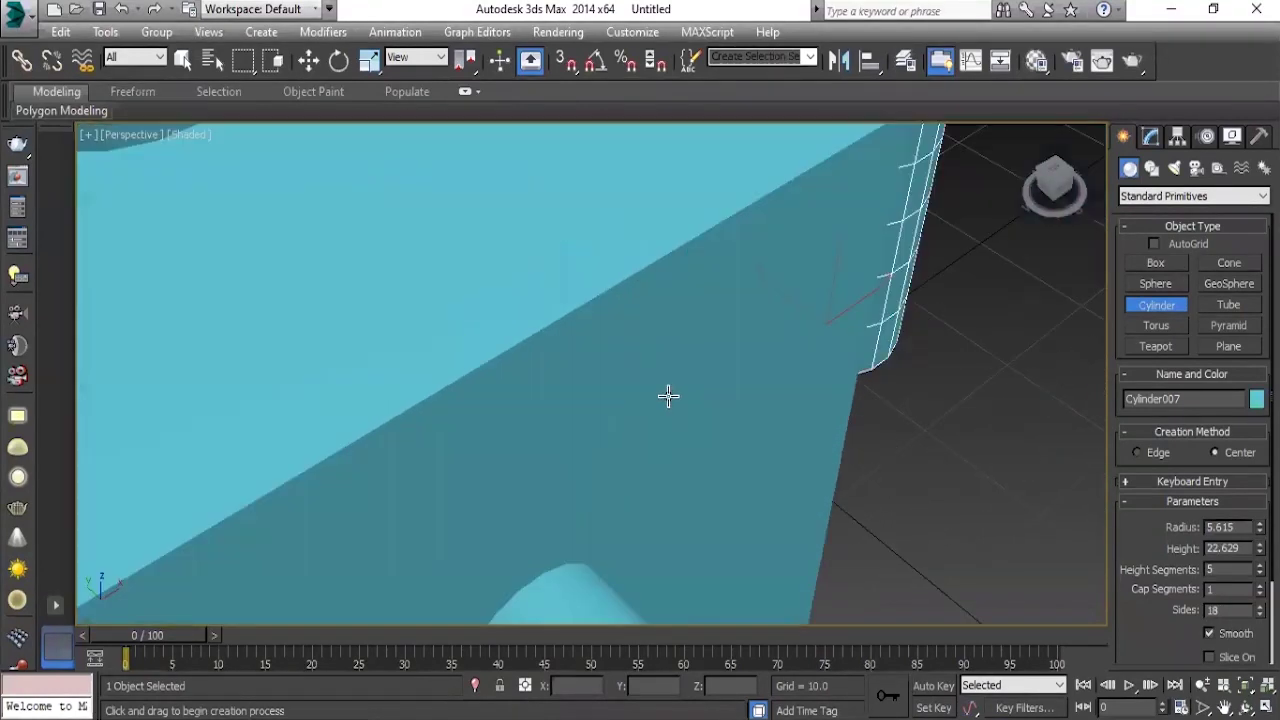
pyautogui.scroll(-4, 680, 343)
pyautogui.scroll(1, 680, 391)
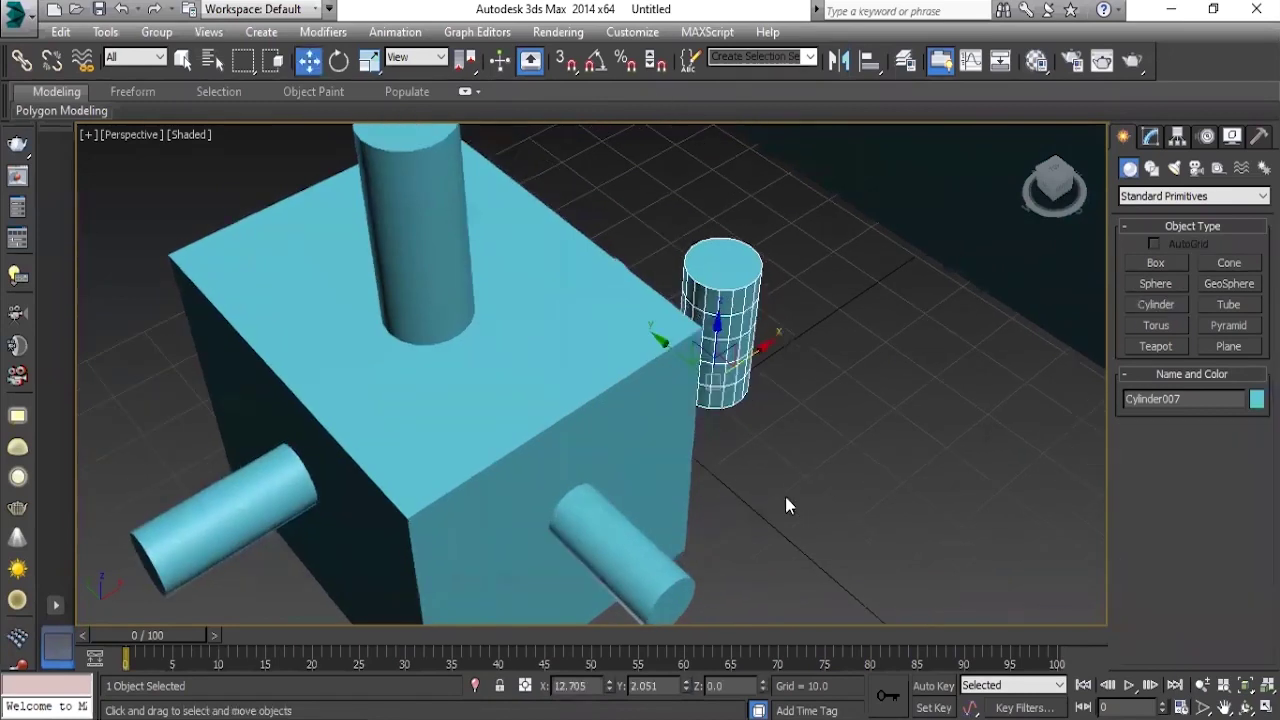
# Undo the stray cylinder beside the box and bring the wall into view.
pyautogui.hotkey('ctrl', 'z')
pyautogui.press('z')
pyautogui.scroll(1, 647, 501)
pyautogui.scroll(3, 640, 495)
pyautogui.scroll(2, 628, 479)
pyautogui.scroll(2, 640, 505)
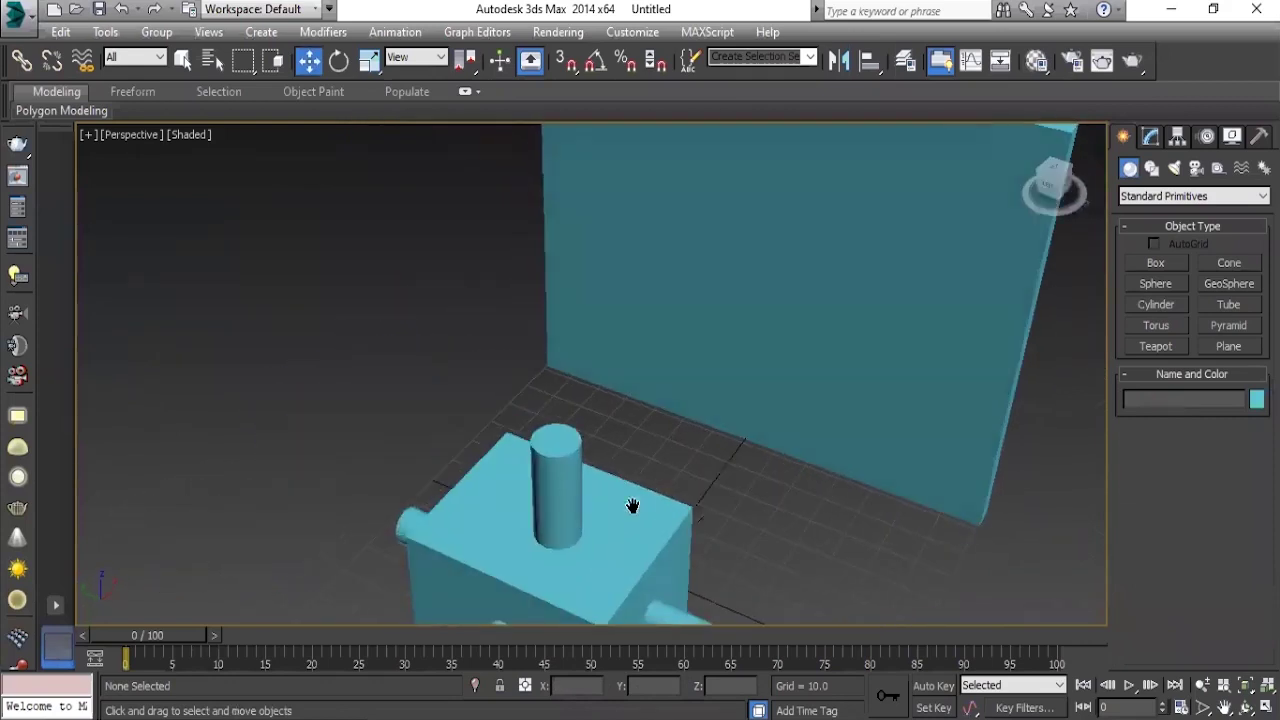
pyautogui.scroll(-2, 643, 493)
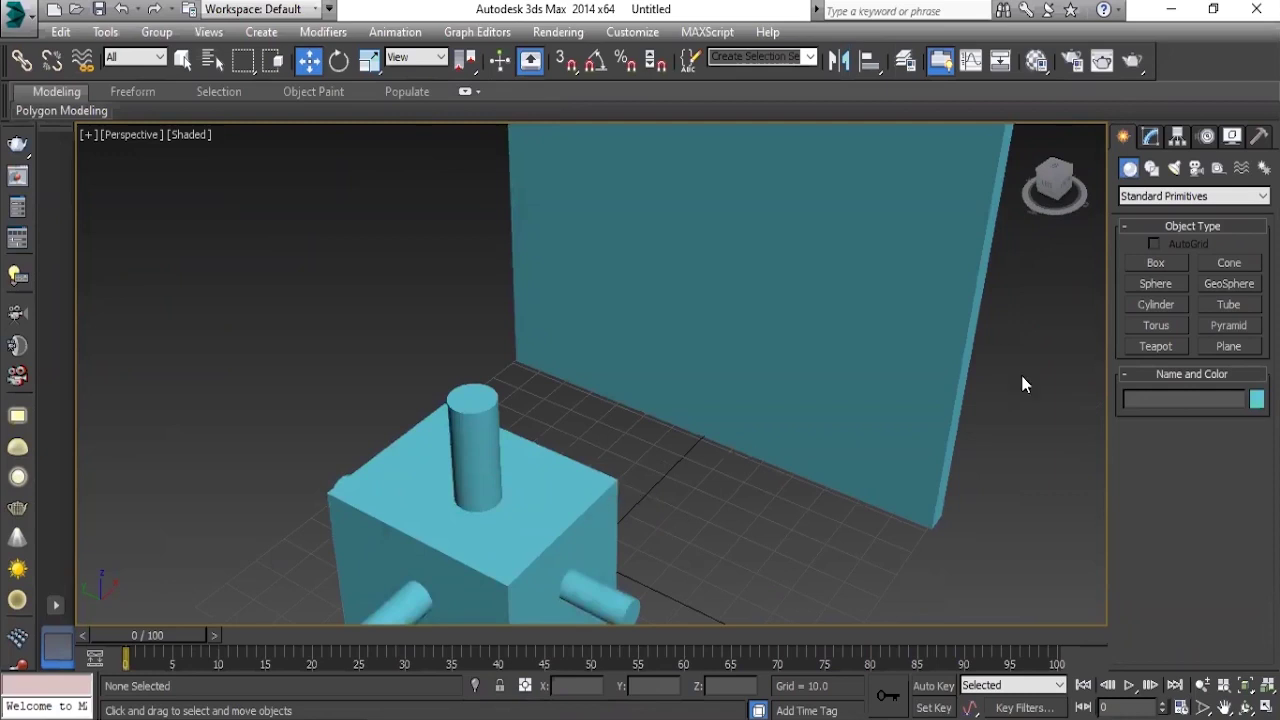
pyautogui.click(479, 370)
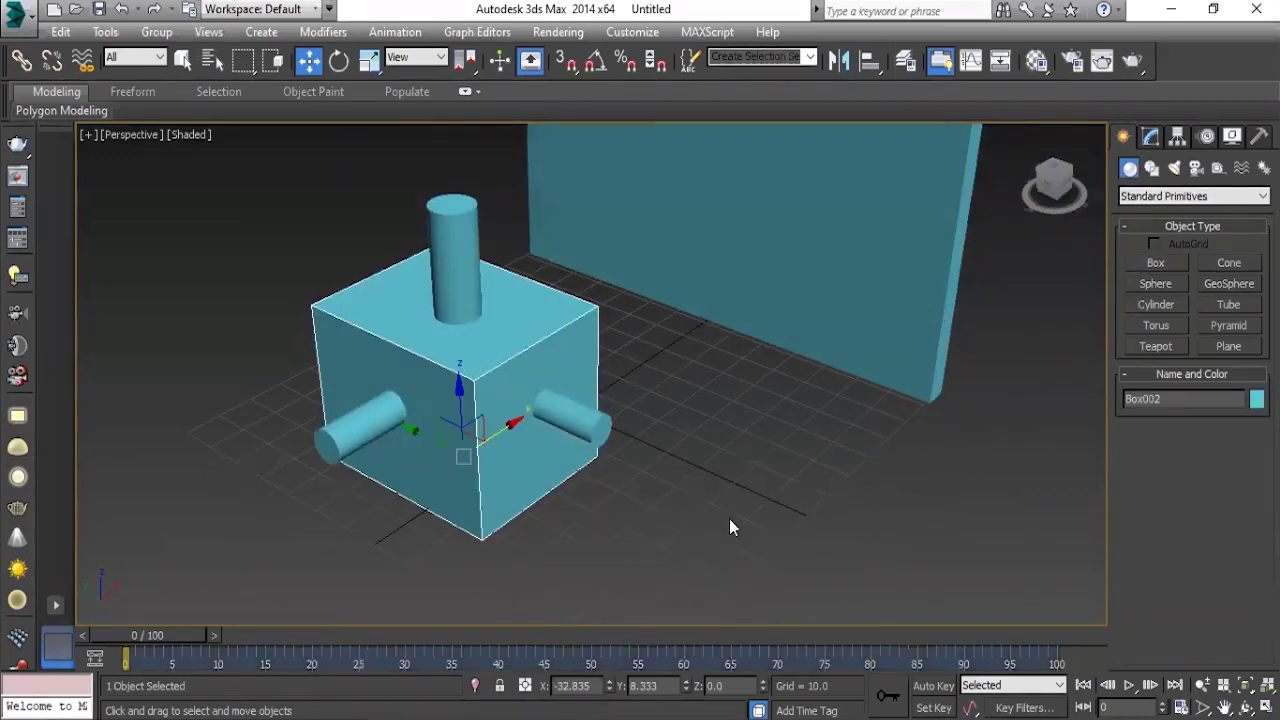
pyautogui.click(825, 486)
pyautogui.keyDown('alt'); pyautogui.moveTo(990, 303); pyautogui.dragTo(679, 279, button='middle'); pyautogui.keyUp('alt')
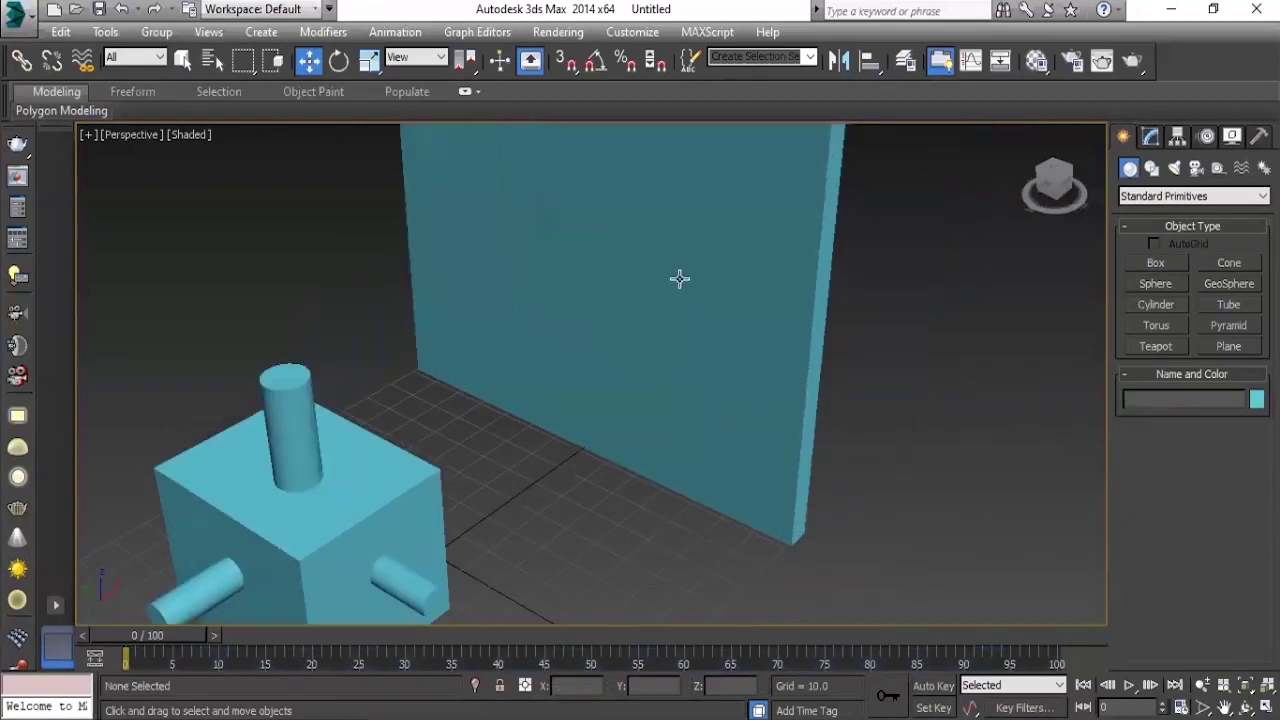
# Draw a cylinder of radius 13.26 and height 30.522 on the wall face.
pyautogui.click(1156, 305)
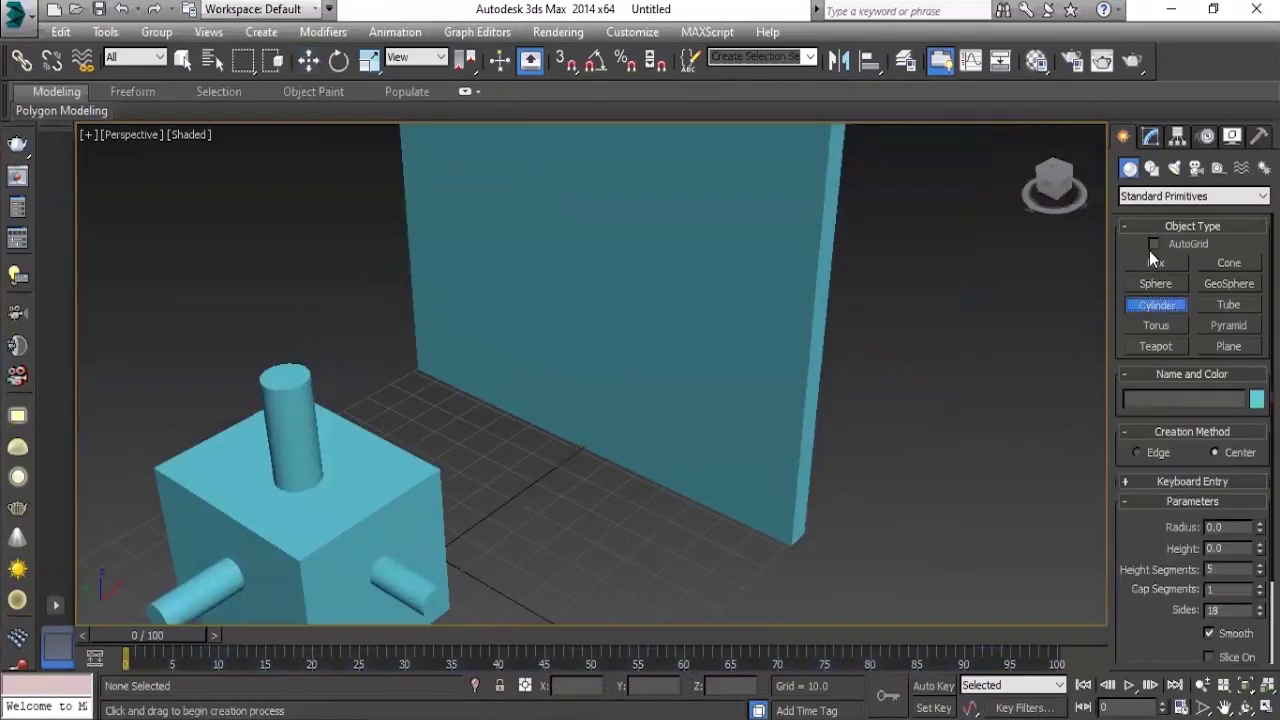
pyautogui.moveTo(654, 306)
pyautogui.mouseDown(button='middle')
pyautogui.moveTo(672, 415)
pyautogui.moveTo(889, 386)
pyautogui.mouseUp(button='middle')
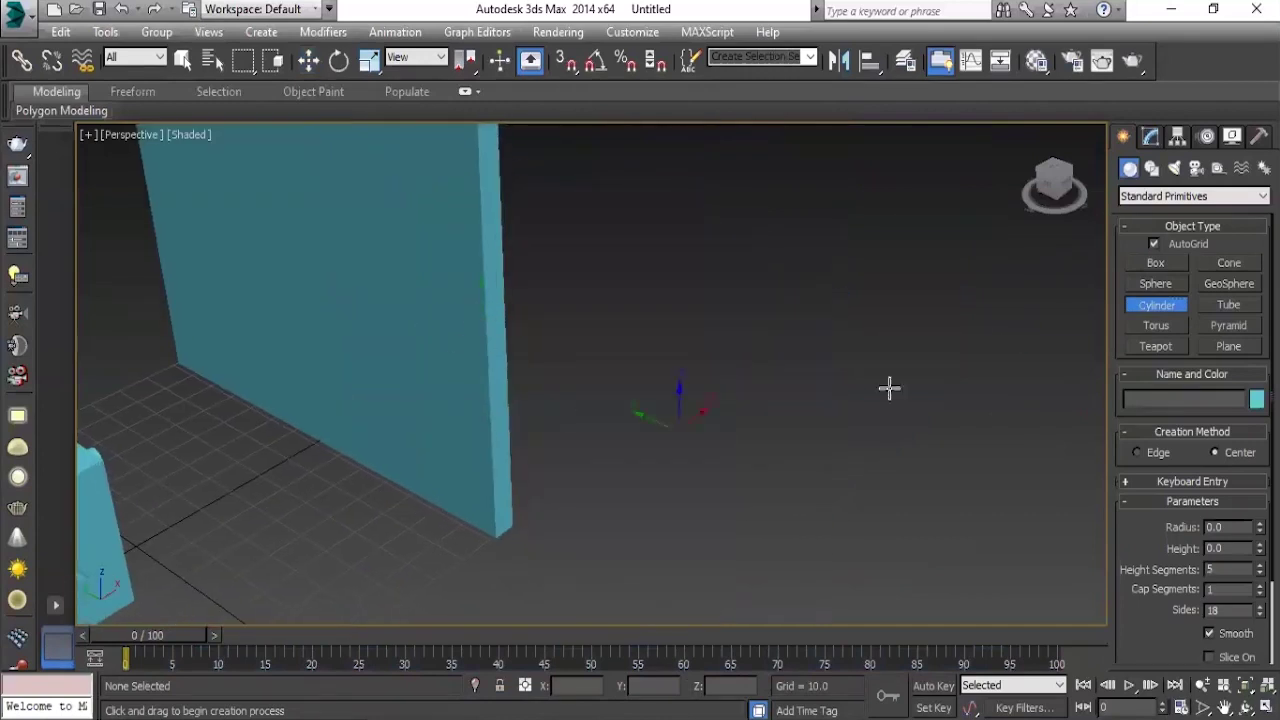
pyautogui.moveTo(414, 351)
pyautogui.keyDown('alt'); pyautogui.mouseDown(button='middle')
pyautogui.moveTo(520, 366)
pyautogui.moveTo(557, 350)
pyautogui.moveTo(554, 300)
pyautogui.moveTo(583, 380)
pyautogui.moveTo(569, 323)
pyautogui.moveTo(582, 320)
pyautogui.moveTo(574, 346)
pyautogui.mouseUp(button='middle'); pyautogui.keyUp('alt')
pyautogui.moveTo(580, 295); pyautogui.dragTo(575, 380)
pyautogui.click(455, 537)
# Zoom and pan around the scene to inspect the cylinder on the wall.
pyautogui.scroll(-3, 770, 460)
pyautogui.scroll(-1, 755, 465)
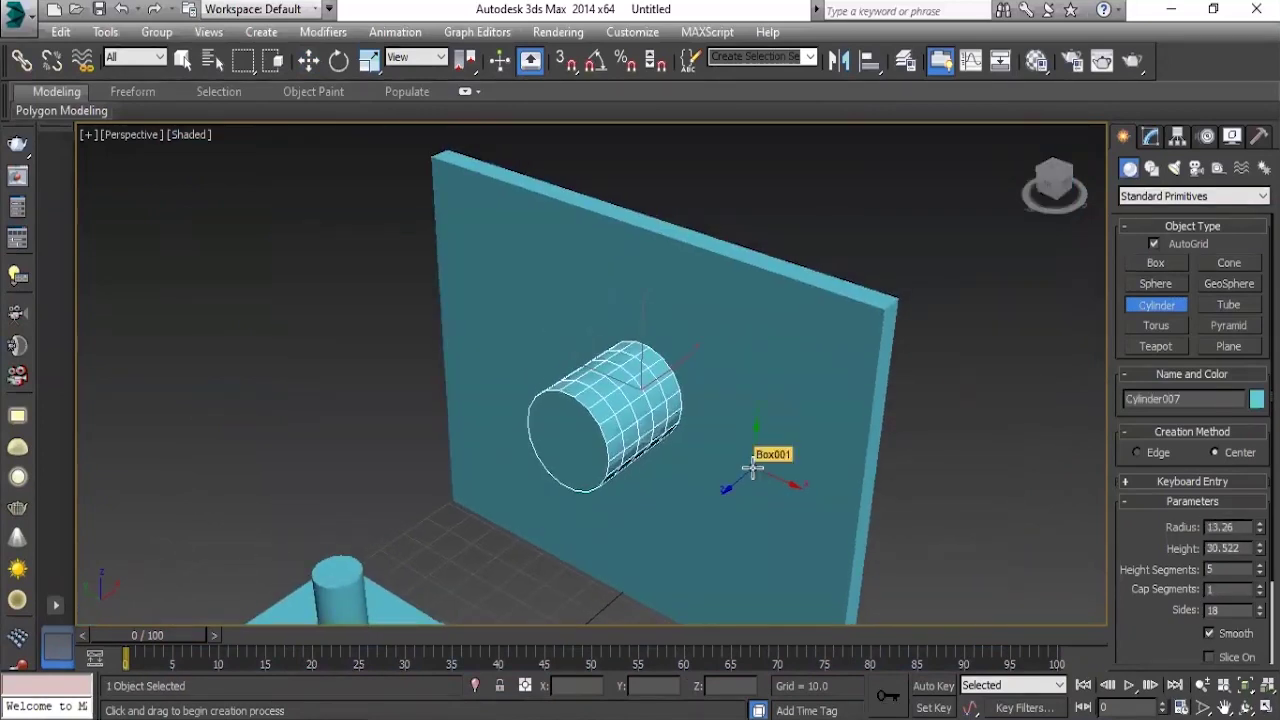
pyautogui.scroll(-2, 631, 346)
pyautogui.scroll(-1, 654, 400)
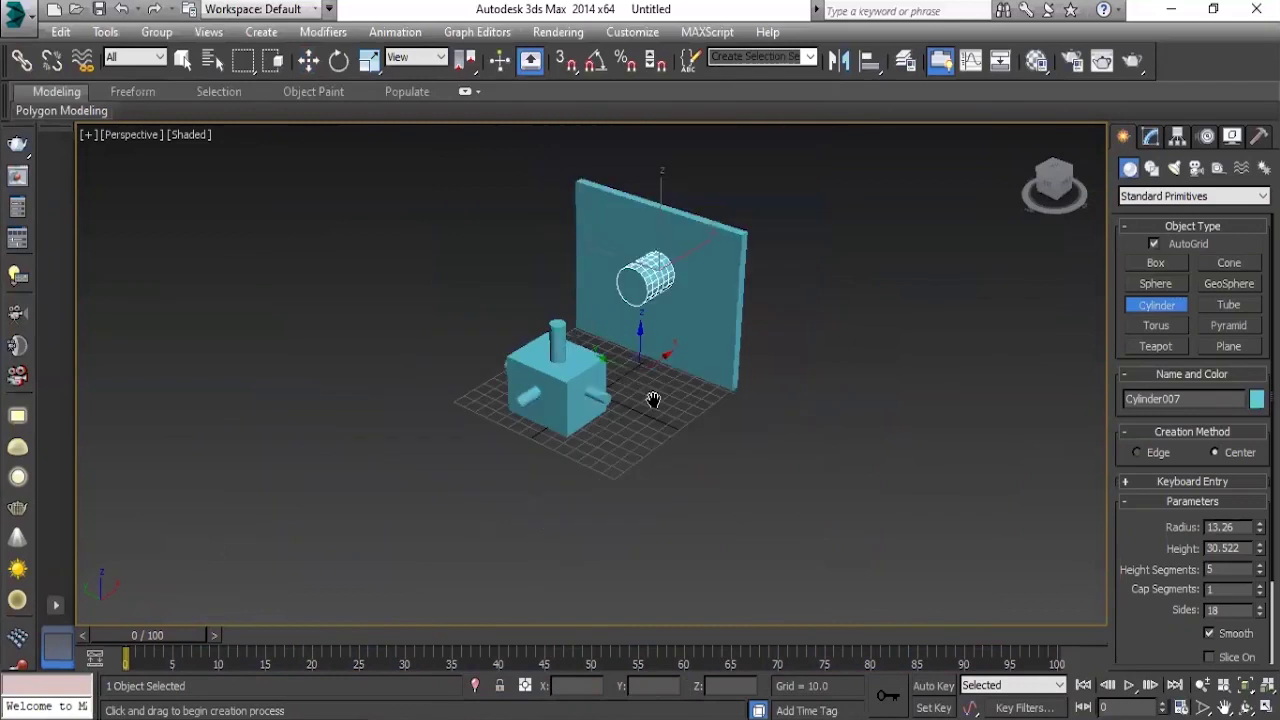
pyautogui.scroll(1, 654, 403)
pyautogui.scroll(1, 649, 418)
pyautogui.scroll(2, 649, 418)
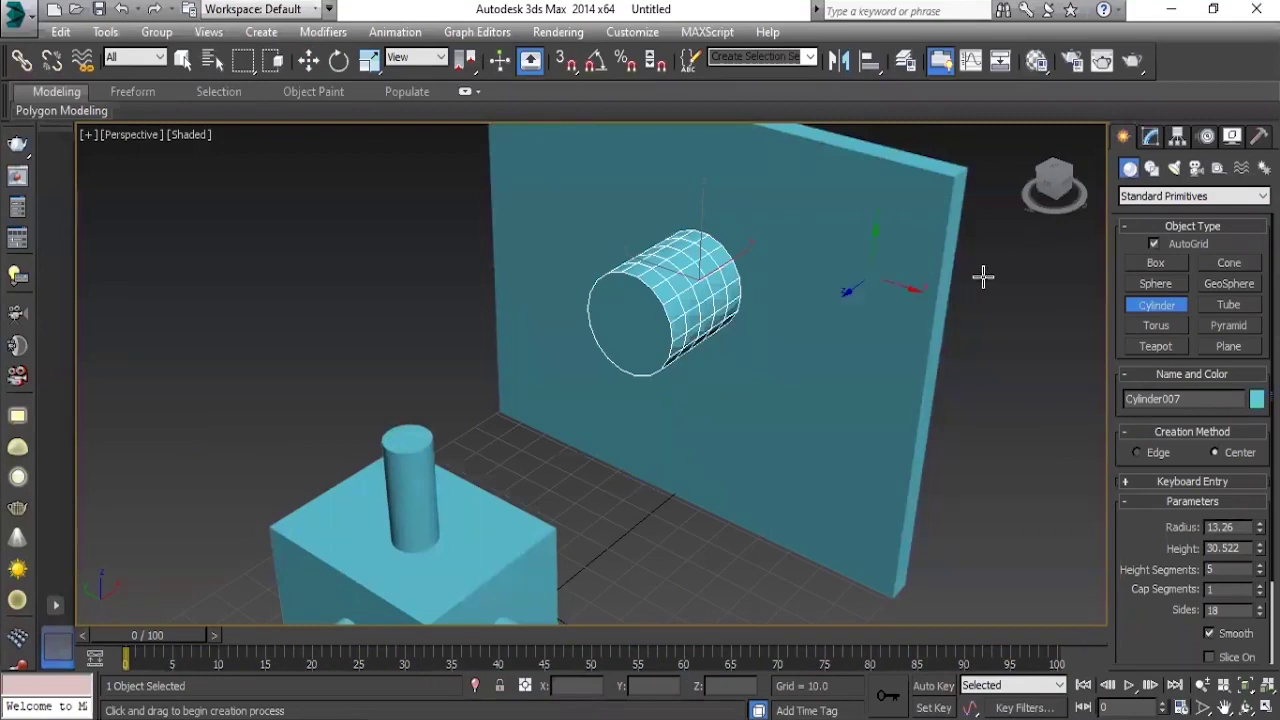
pyautogui.scroll(-5, 668, 375)
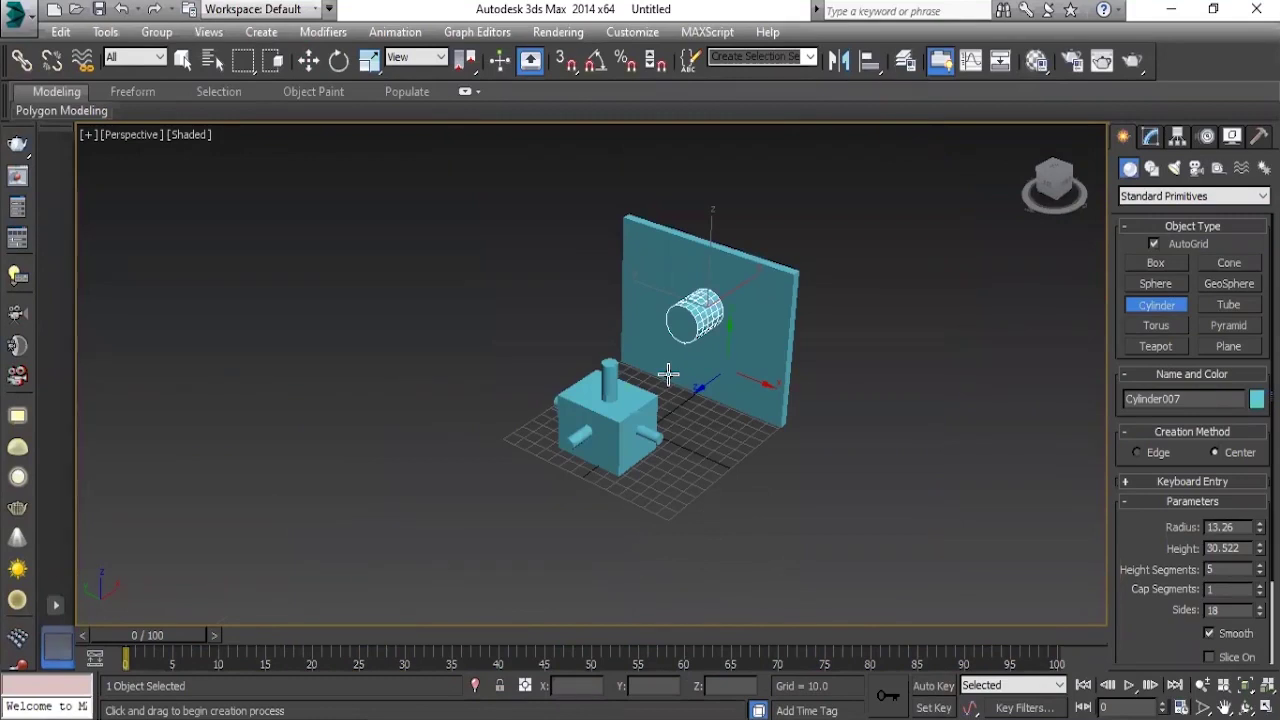
pyautogui.scroll(2, 668, 375)
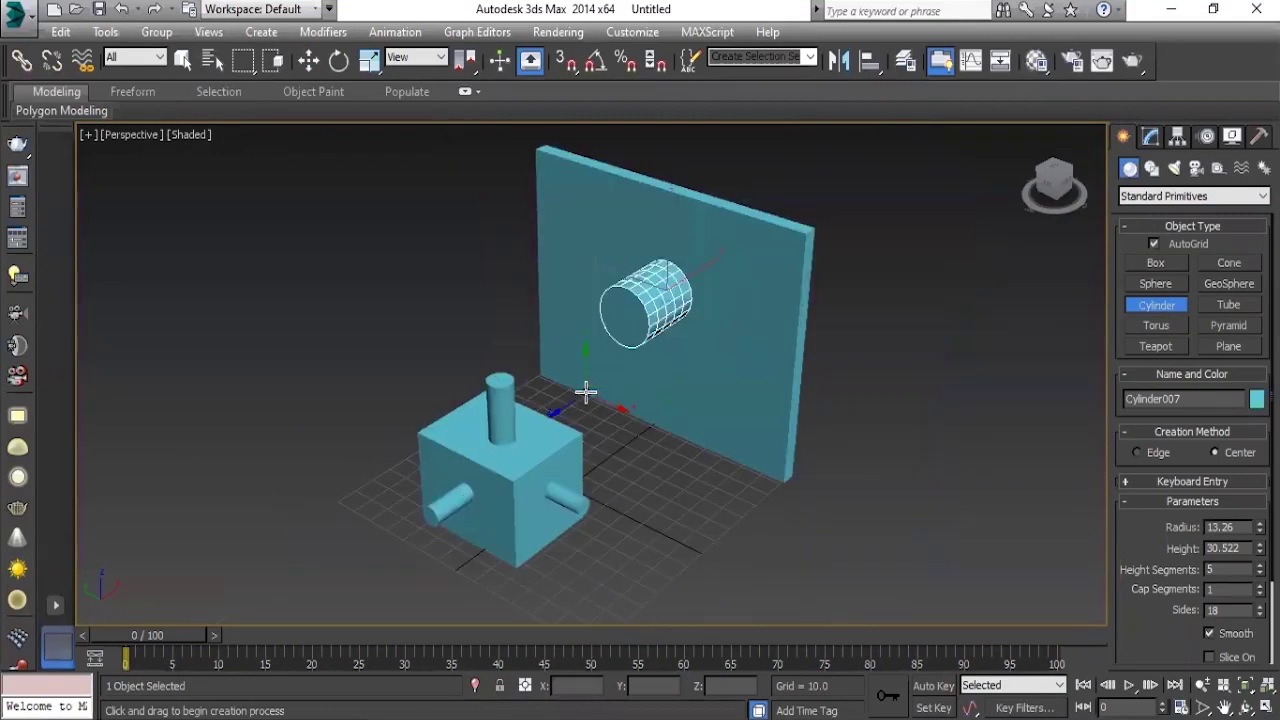
pyautogui.moveTo(840, 386); pyautogui.dragTo(698, 424, button='middle')
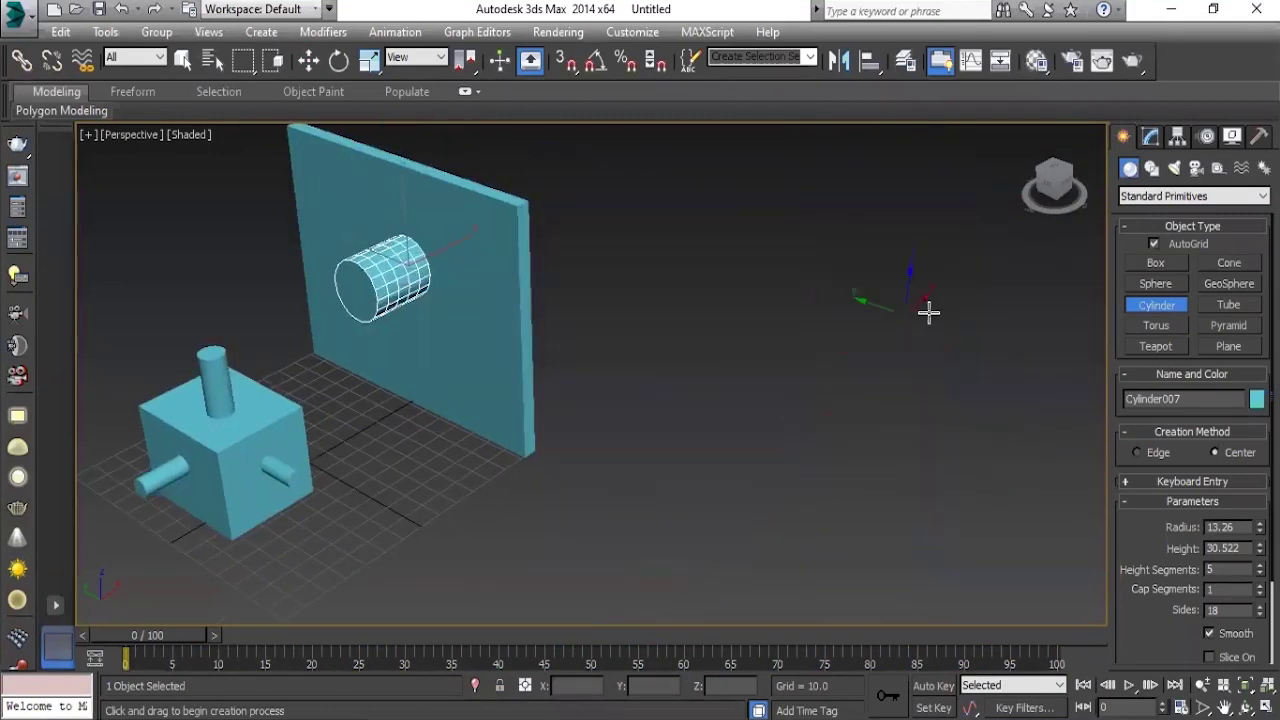
pyautogui.moveTo(929, 312); pyautogui.dragTo(529, 317, button='middle')
pyautogui.moveTo(846, 309)
pyautogui.mouseDown(button='middle')
pyautogui.moveTo(531, 328)
pyautogui.moveTo(669, 320)
pyautogui.moveTo(760, 350)
pyautogui.mouseUp(button='middle')
pyautogui.scroll(3, 760, 350)
pyautogui.scroll(3, 774, 286)
pyautogui.scroll(-2, 711, 277)
pyautogui.scroll(1, 752, 315)
pyautogui.scroll(2, 751, 320)
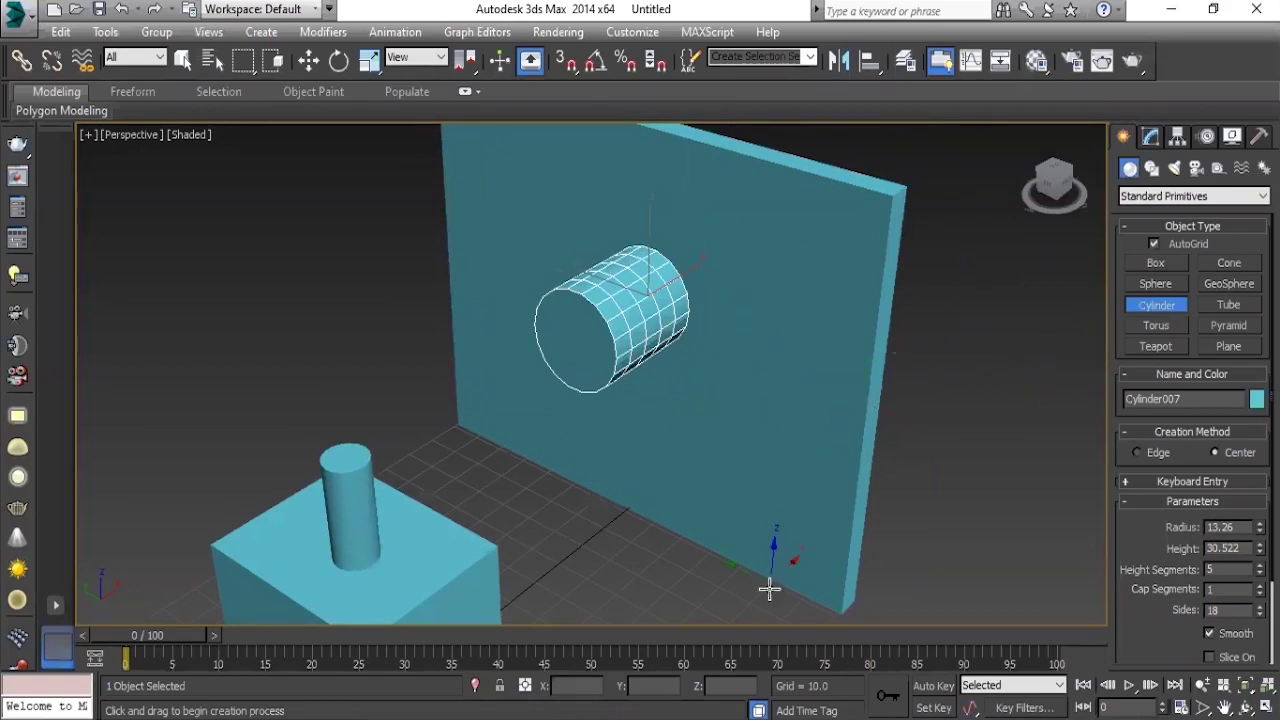
# Draw a first cylinder, height 47.206, on the floor beside the wall.
pyautogui.moveTo(769, 589); pyautogui.dragTo(617, 314, button='middle')
pyautogui.scroll(-3, 650, 350)
pyautogui.moveTo(806, 536); pyautogui.dragTo(819, 592)
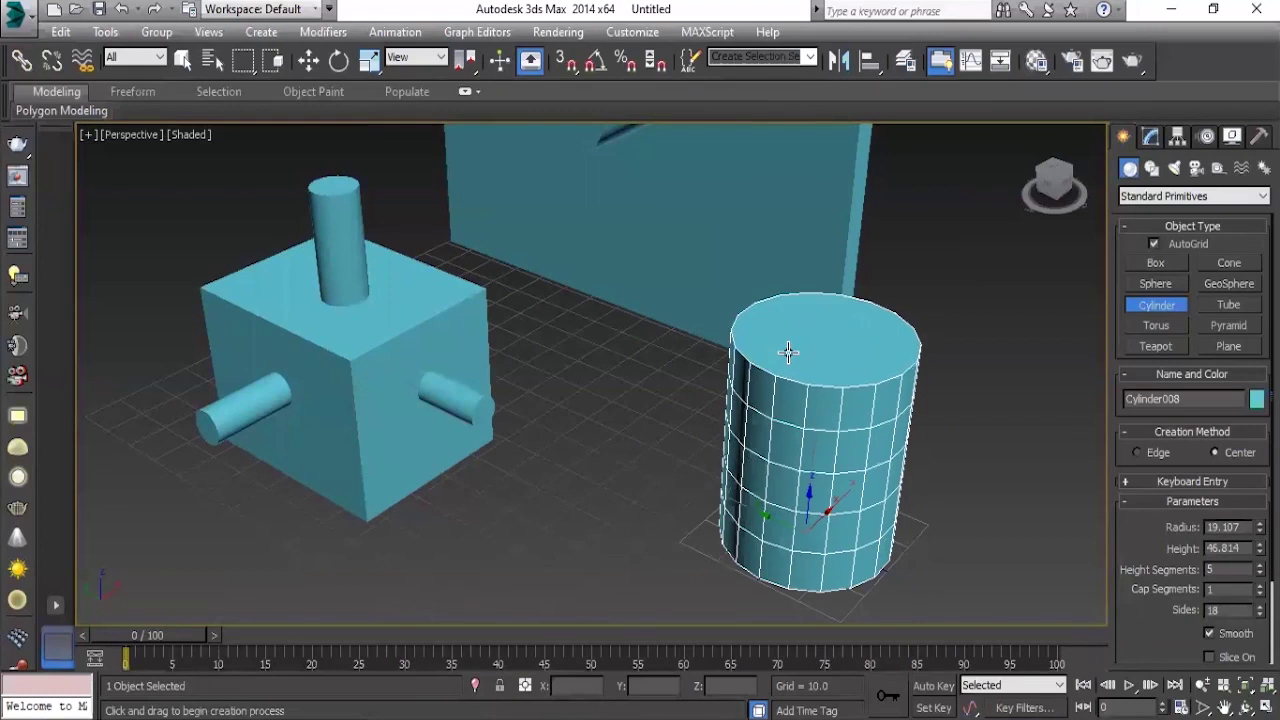
pyautogui.click(787, 427)
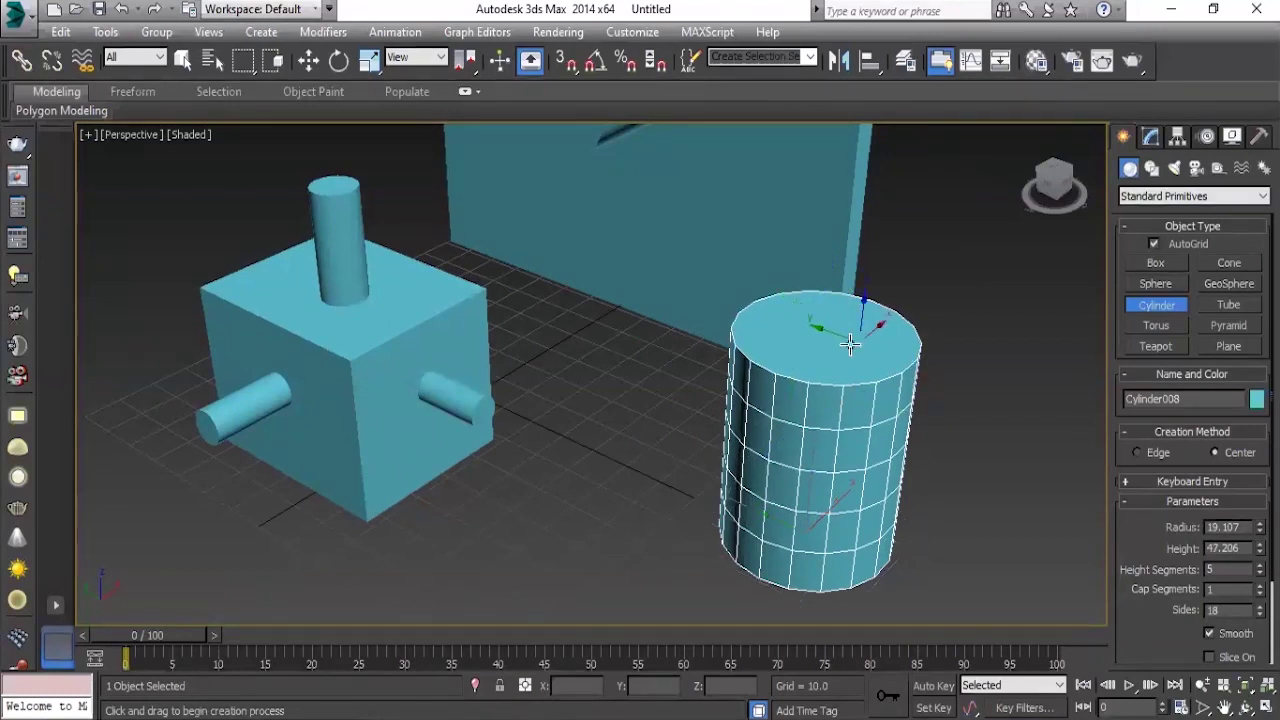
# Stack two narrower cylinders on top, ending with Cylinder010 (radius 4.054, height 41.128).
pyautogui.moveTo(836, 337); pyautogui.dragTo(840, 372)
pyautogui.click(966, 397)
pyautogui.keyDown('alt'); pyautogui.moveTo(966, 397); pyautogui.dragTo(766, 371, button='middle'); pyautogui.keyUp('alt')
pyautogui.moveTo(749, 318); pyautogui.dragTo(753, 318)
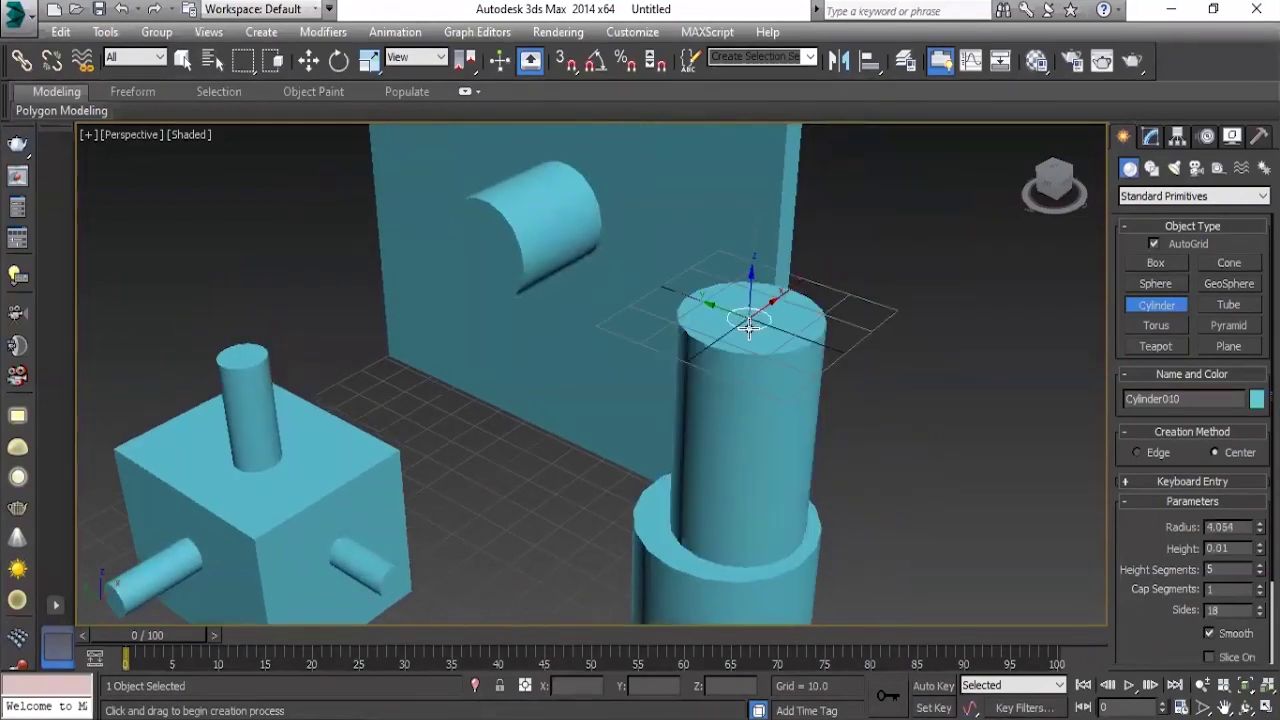
pyautogui.click(768, 100)
# Pan and zoom to inspect the three-cylinder stack.
pyautogui.moveTo(863, 508); pyautogui.dragTo(855, 531, button='middle')
pyautogui.scroll(5, 751, 363)
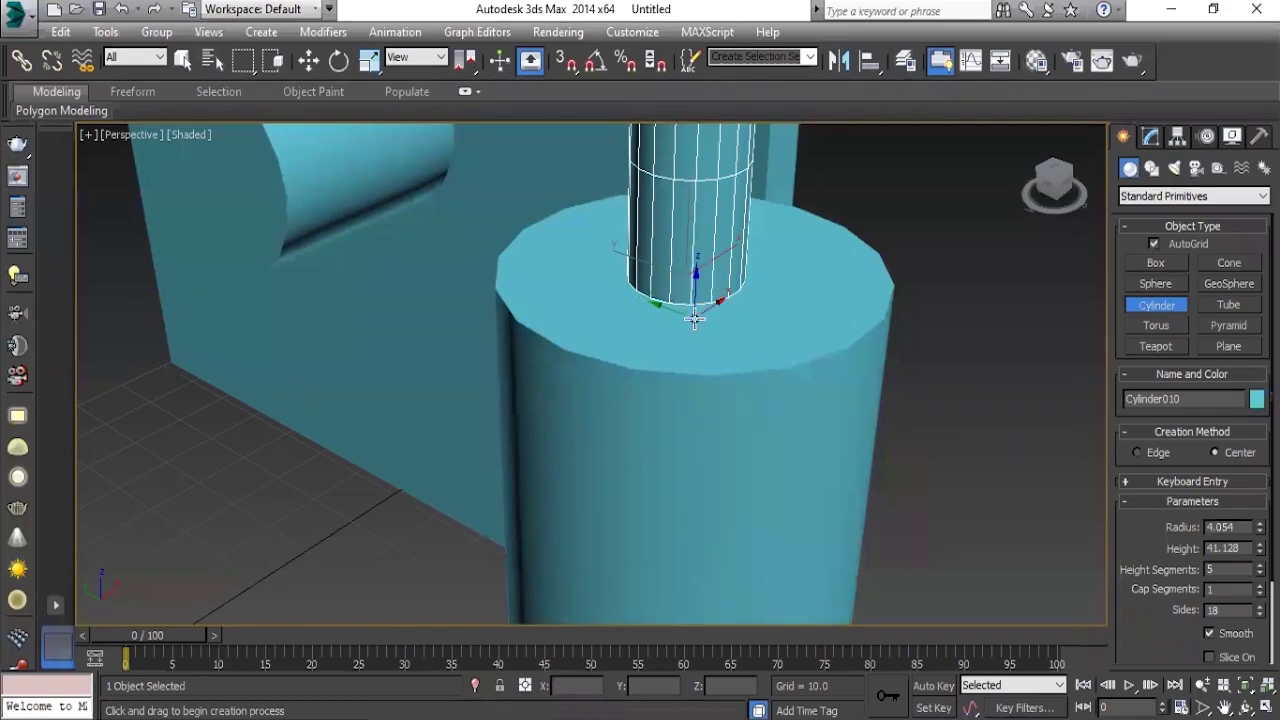
pyautogui.scroll(-5, 695, 318)
pyautogui.scroll(-3, 654, 380)
pyautogui.scroll(4, 663, 351)
pyautogui.scroll(-2, 700, 360)
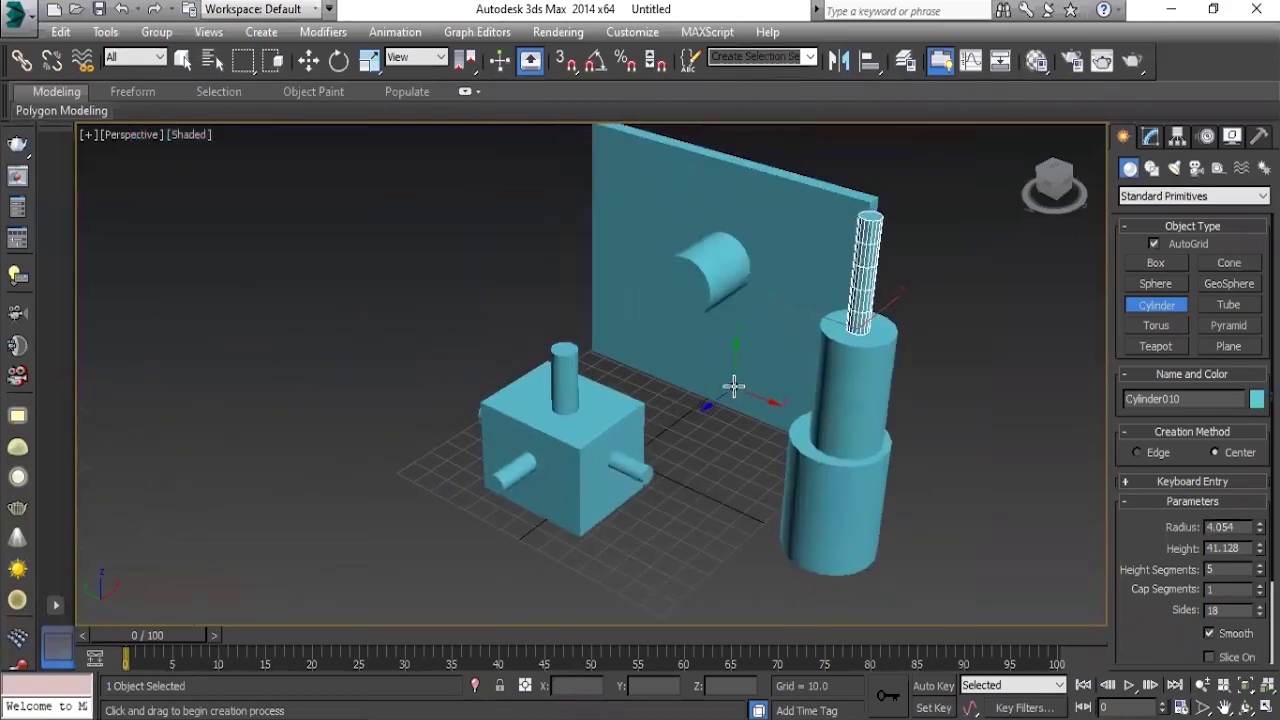
pyautogui.scroll(3, 745, 370)
pyautogui.scroll(-5, 830, 317)
pyautogui.scroll(4, 793, 330)
pyautogui.scroll(-2, 793, 330)
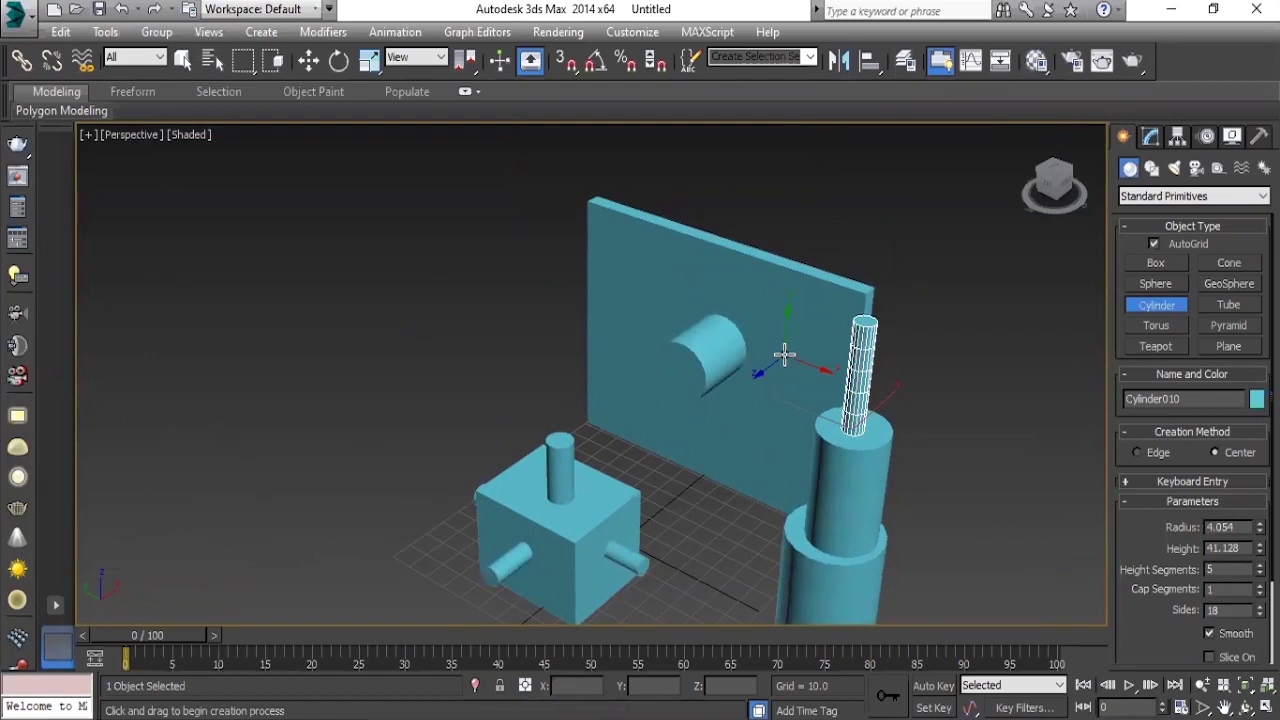
# Delete the stacked cylinders, the box with its cylinders, and the wall cylinder.
pyautogui.moveTo(747, 344)
pyautogui.keyDown('alt'); pyautogui.mouseDown(button='middle')
pyautogui.moveTo(694, 334)
pyautogui.moveTo(823, 411)
pyautogui.mouseUp(button='middle'); pyautogui.keyUp('alt')
pyautogui.press('w')
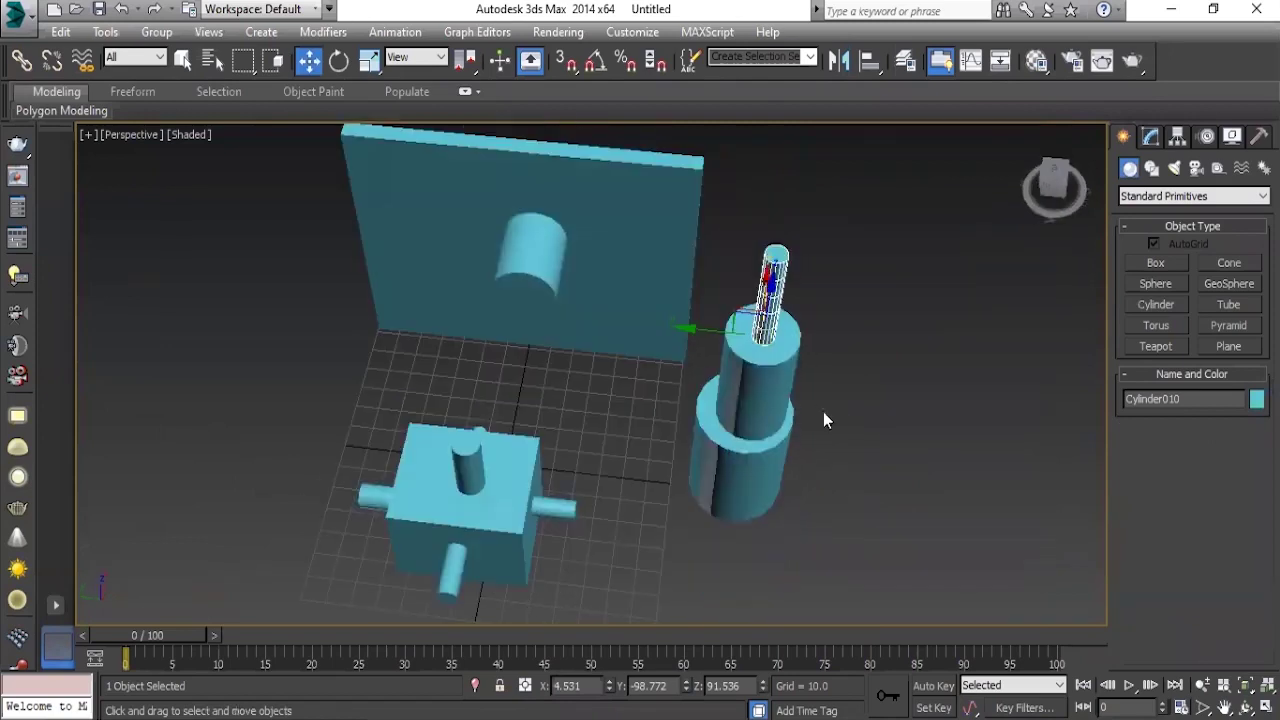
pyautogui.keyDown('ctrl'); pyautogui.click(760, 440); pyautogui.keyUp('ctrl')
pyautogui.press('Delete')
pyautogui.moveTo(523, 428)
pyautogui.keyDown('alt'); pyautogui.mouseDown(button='middle')
pyautogui.moveTo(323, 431)
pyautogui.moveTo(398, 501)
pyautogui.moveTo(330, 320)
pyautogui.mouseUp(button='middle'); pyautogui.keyUp('alt')
pyautogui.moveTo(330, 320); pyautogui.dragTo(502, 508)
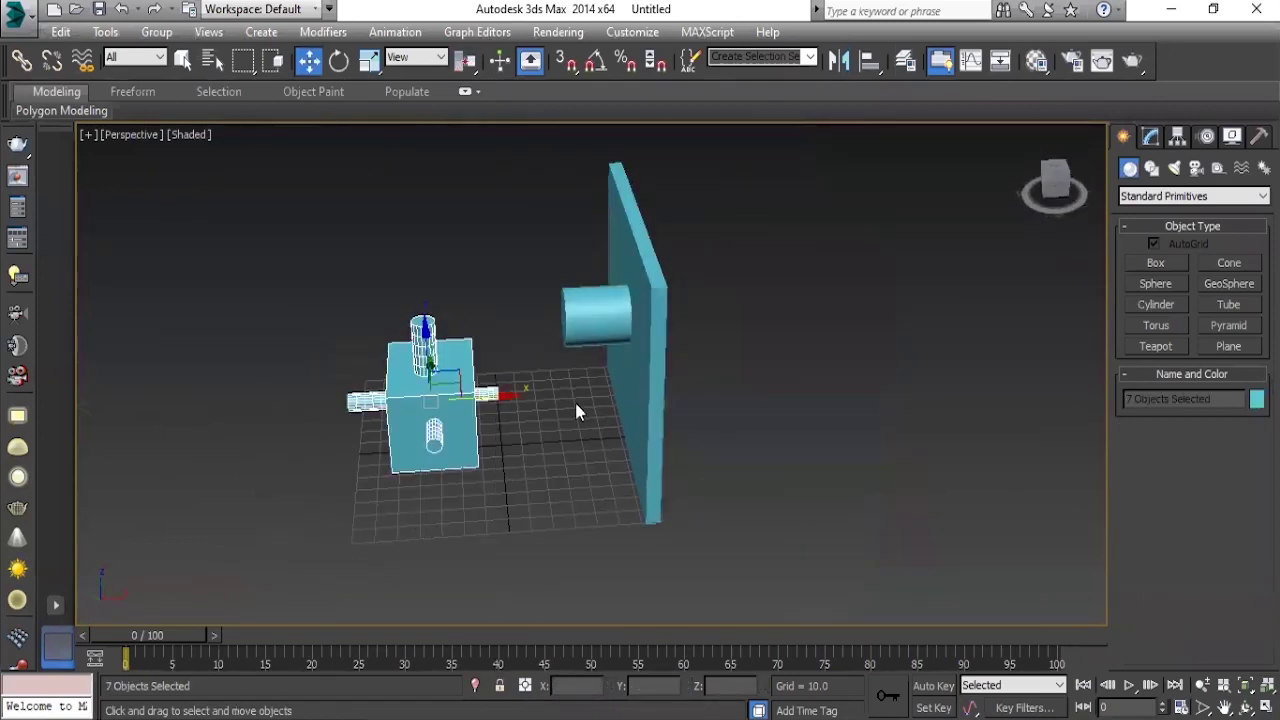
pyautogui.press('Delete')
pyautogui.click(584, 318)
pyautogui.press('Delete')
# Make the Left viewport active and maximize it with Alt+W.
pyautogui.moveTo(584, 318)
pyautogui.keyDown('alt'); pyautogui.mouseDown(button='middle')
pyautogui.moveTo(497, 396)
pyautogui.moveTo(611, 357)
pyautogui.moveTo(607, 386)
pyautogui.moveTo(686, 371)
pyautogui.mouseUp(button='middle'); pyautogui.keyUp('alt')
pyautogui.hotkey('alt', 'w')
pyautogui.click(737, 277)
pyautogui.hotkey('alt', 'w')
pyautogui.hotkey('alt', 'w')
pyautogui.click(367, 450)
pyautogui.hotkey('alt', 'w')
# Start the Line spline tool with AutoGrid on and maximize the Left viewport.
pyautogui.scroll(-3, 651, 311)
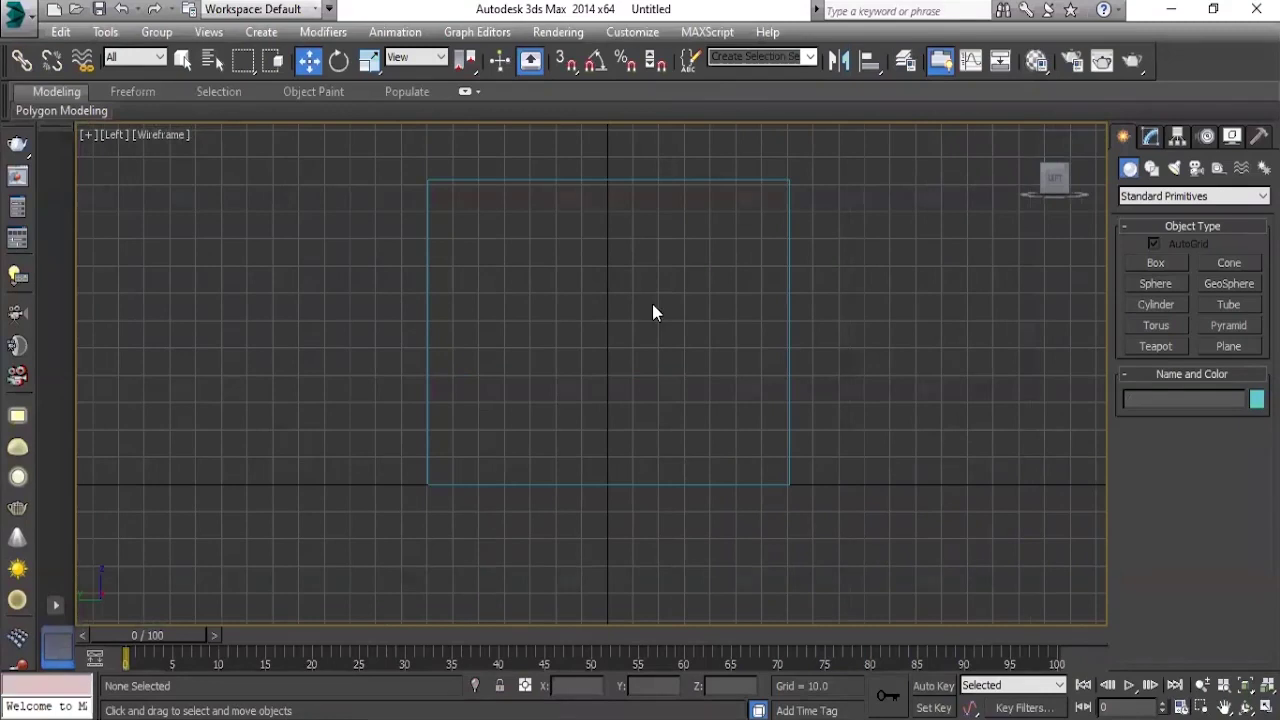
pyautogui.scroll(5, 668, 354)
pyautogui.scroll(-4, 708, 436)
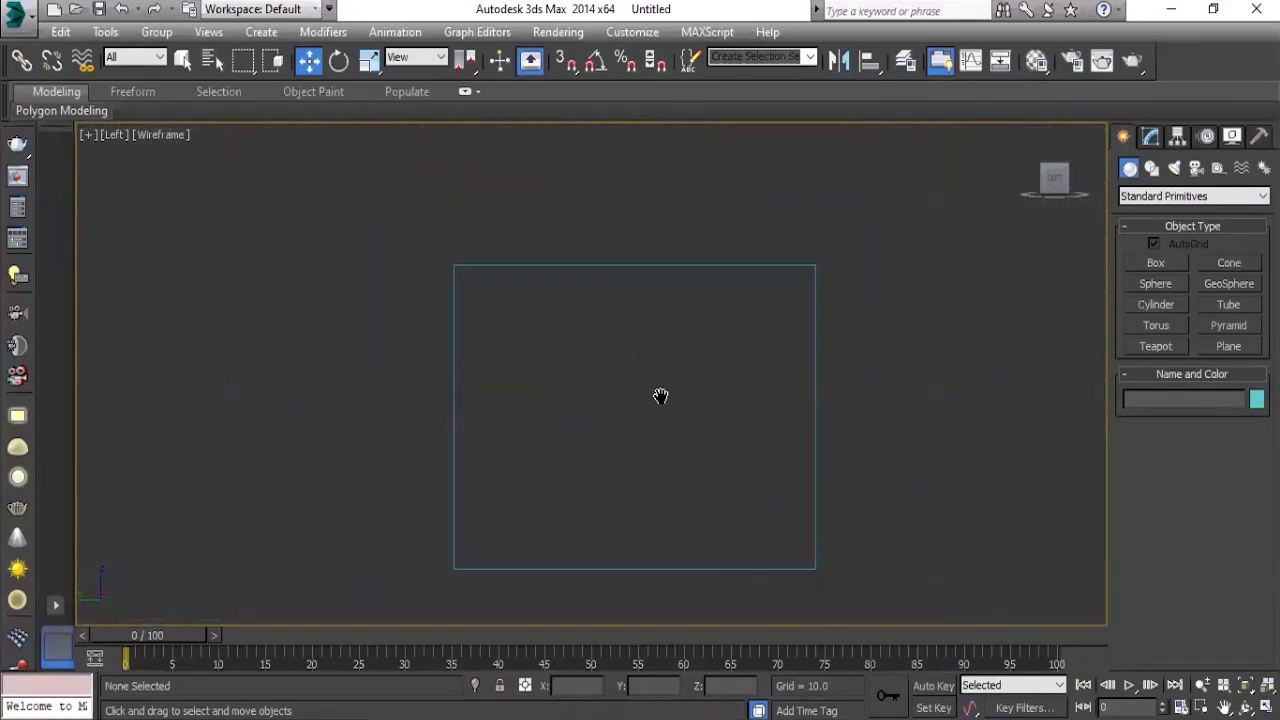
pyautogui.scroll(2, 660, 400)
pyautogui.click(1151, 167)
pyautogui.click(1156, 279)
pyautogui.scroll(-1, 546, 406)
pyautogui.scroll(1, 594, 317)
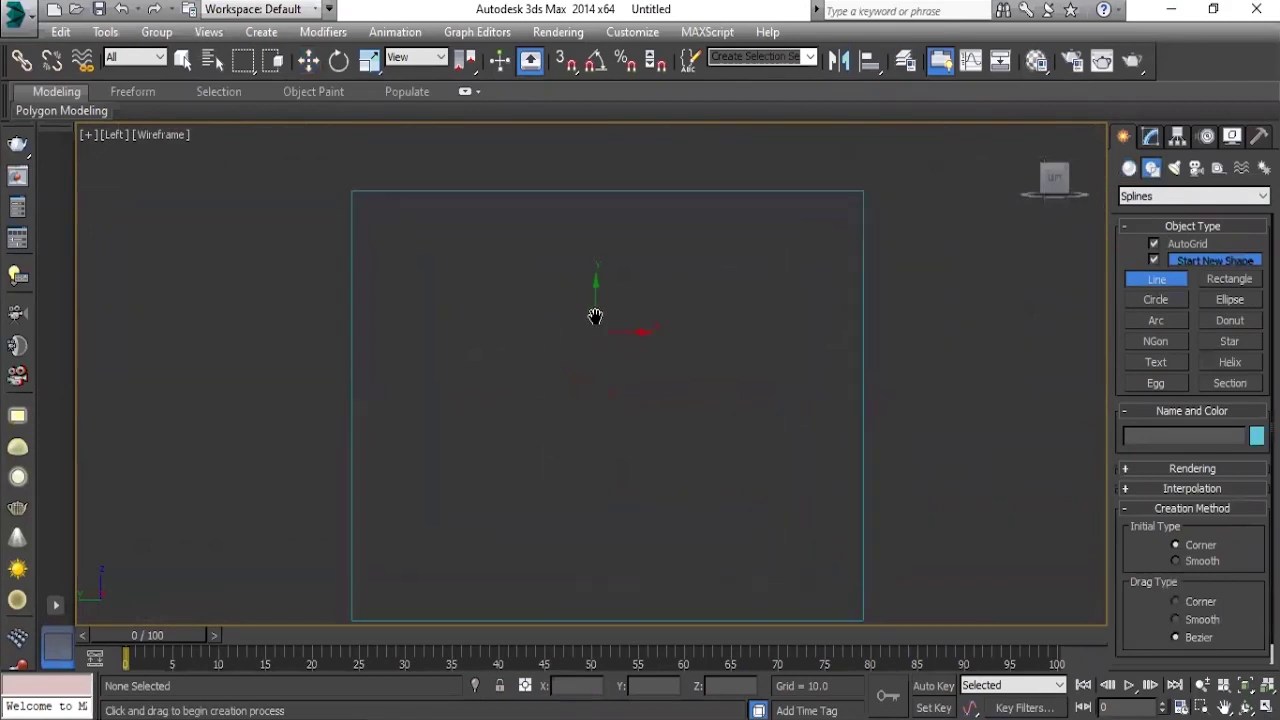
pyautogui.scroll(2, 587, 321)
pyautogui.moveTo(584, 310); pyautogui.dragTo(559, 310, button='middle')
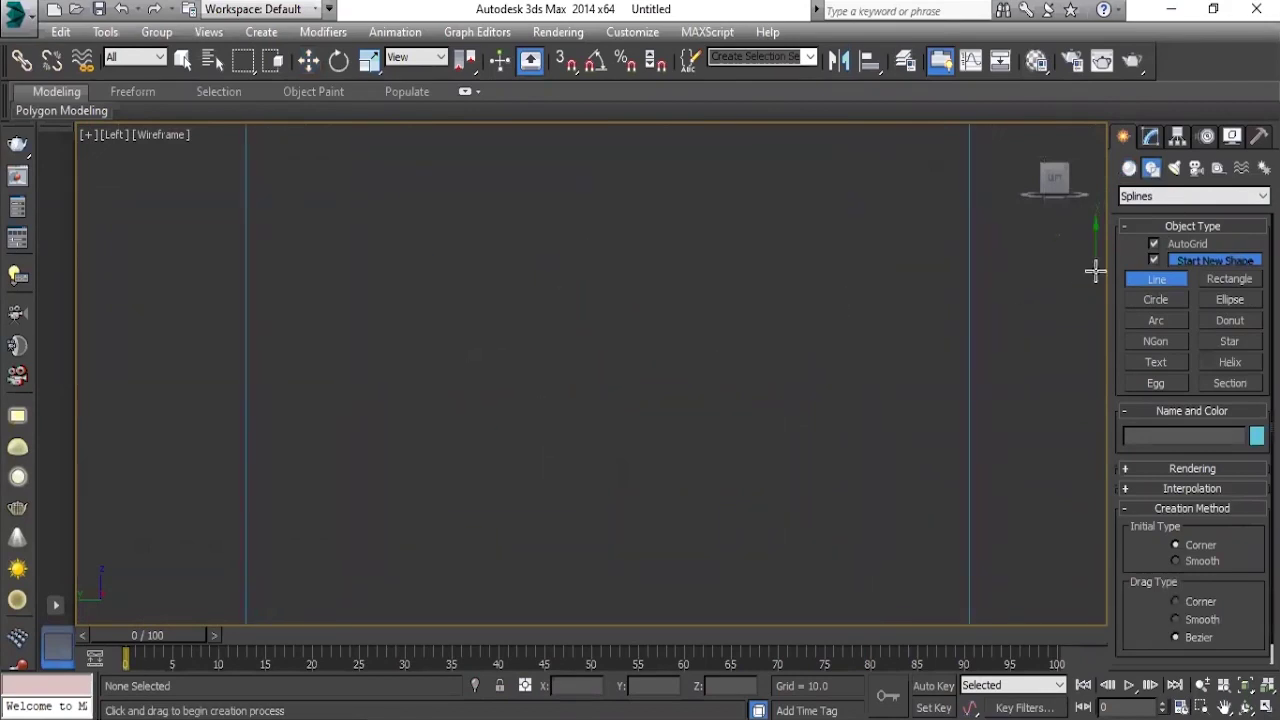
pyautogui.click(1155, 245)
pyautogui.scroll(-1, 629, 409)
pyautogui.hotkey('alt', 'w')
pyautogui.hotkey('alt', 'w')
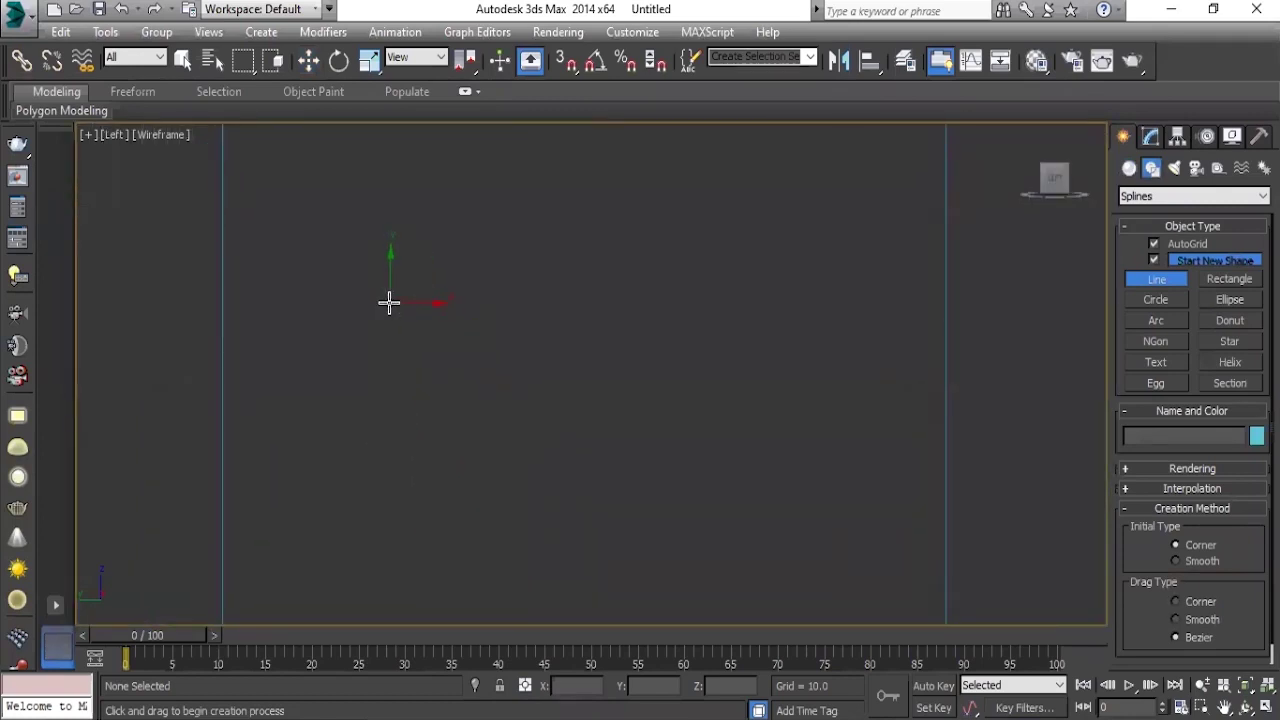
# Place ten corner points of a jagged star outline and close the spline at its start point.
pyautogui.click(384, 332)
pyautogui.click(413, 237)
pyautogui.click(468, 300)
pyautogui.click(627, 273)
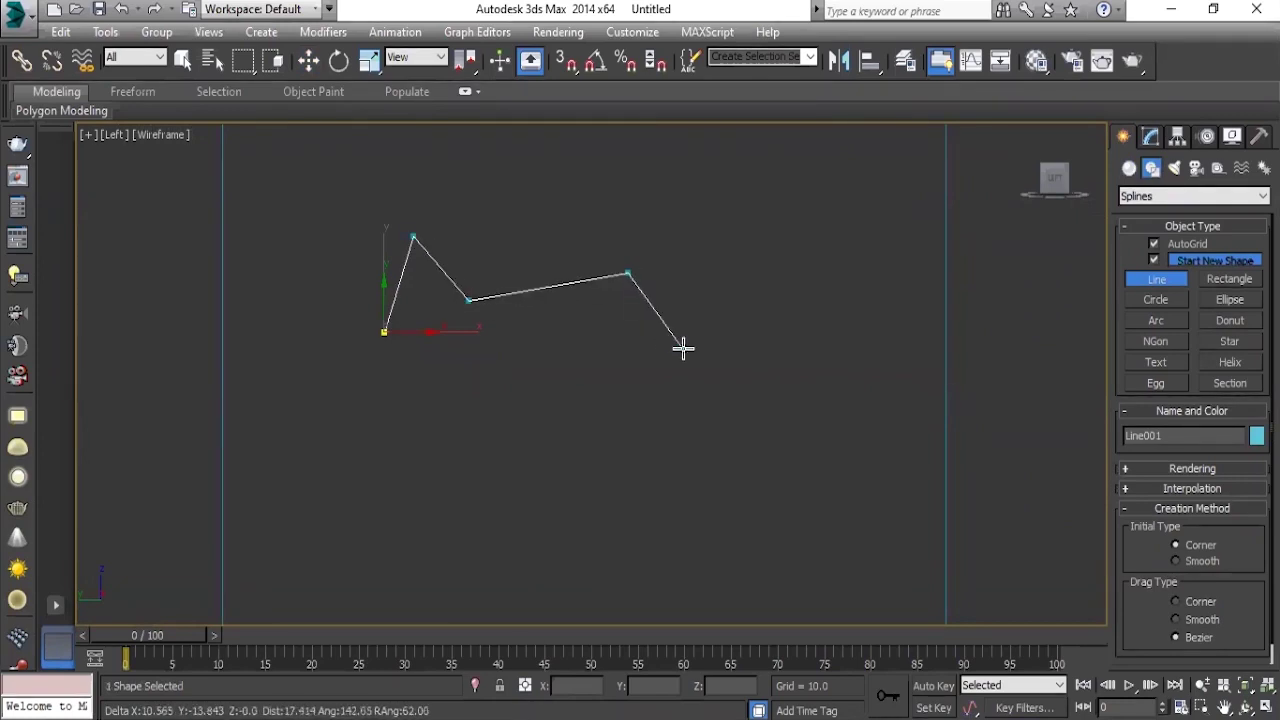
pyautogui.click(671, 347)
pyautogui.click(761, 391)
pyautogui.click(590, 413)
pyautogui.click(535, 512)
pyautogui.click(475, 388)
pyautogui.click(363, 490)
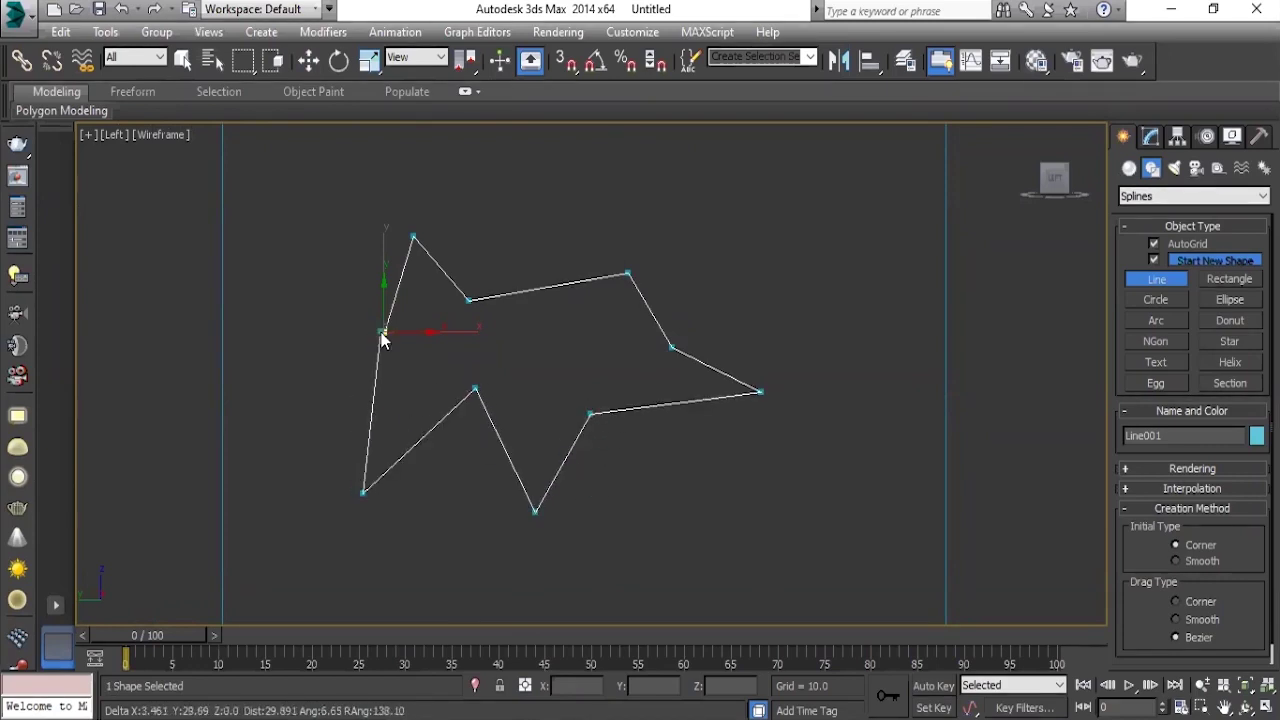
pyautogui.click(384, 332)
pyautogui.click(680, 424)
# Finish Line001 and drag it along X in the Perspective view away from the wall.
pyautogui.rightClick(694, 411)
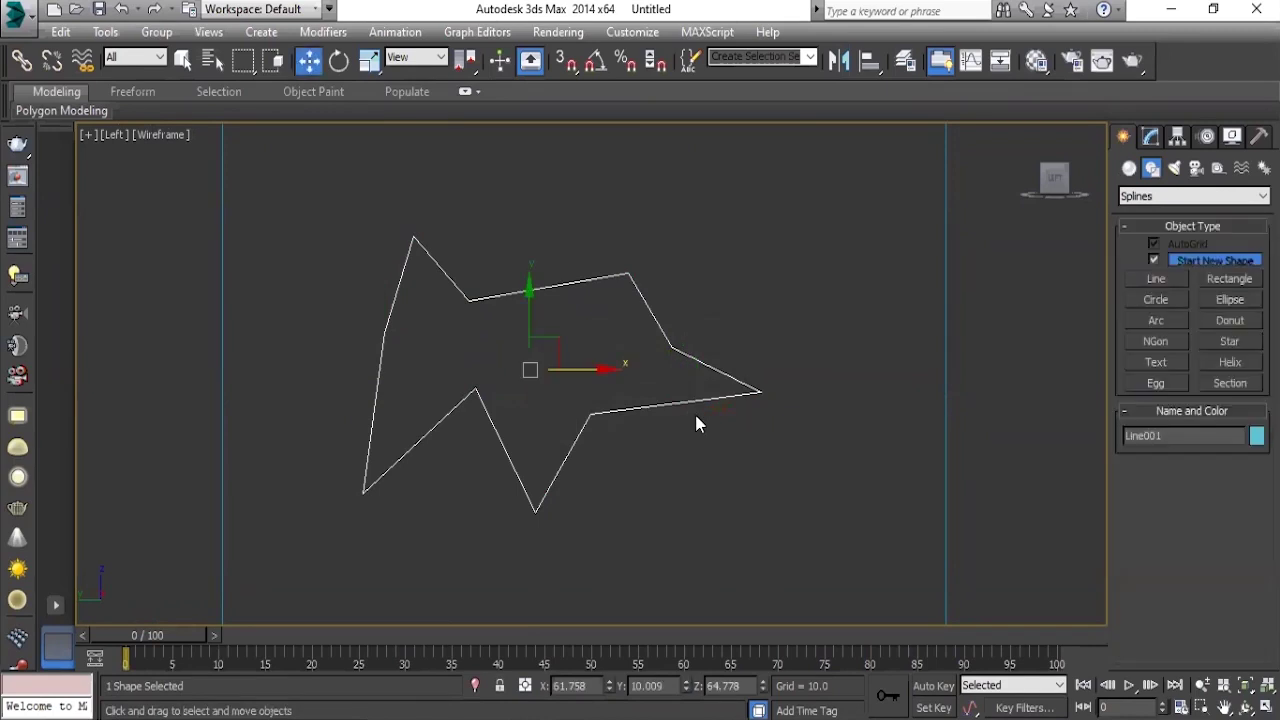
pyautogui.hotkey('alt', 'w')
pyautogui.middleClick(833, 538)
pyautogui.hotkey('alt', 'w')
pyautogui.moveTo(723, 517)
pyautogui.keyDown('alt'); pyautogui.mouseDown(button='middle')
pyautogui.moveTo(620, 514)
pyautogui.moveTo(689, 511)
pyautogui.moveTo(531, 429)
pyautogui.moveTo(571, 434)
pyautogui.moveTo(551, 429)
pyautogui.moveTo(380, 434)
pyautogui.moveTo(597, 429)
pyautogui.moveTo(586, 449)
pyautogui.moveTo(586, 423)
pyautogui.mouseUp(button='middle'); pyautogui.keyUp('alt')
pyautogui.scroll(4, 541, 429)
pyautogui.hotkey('alt', 'w')
pyautogui.keyDown('alt'); pyautogui.moveTo(700, 530); pyautogui.dragTo(685, 527, button='middle'); pyautogui.keyUp('alt')
pyautogui.hotkey('alt', 'w')
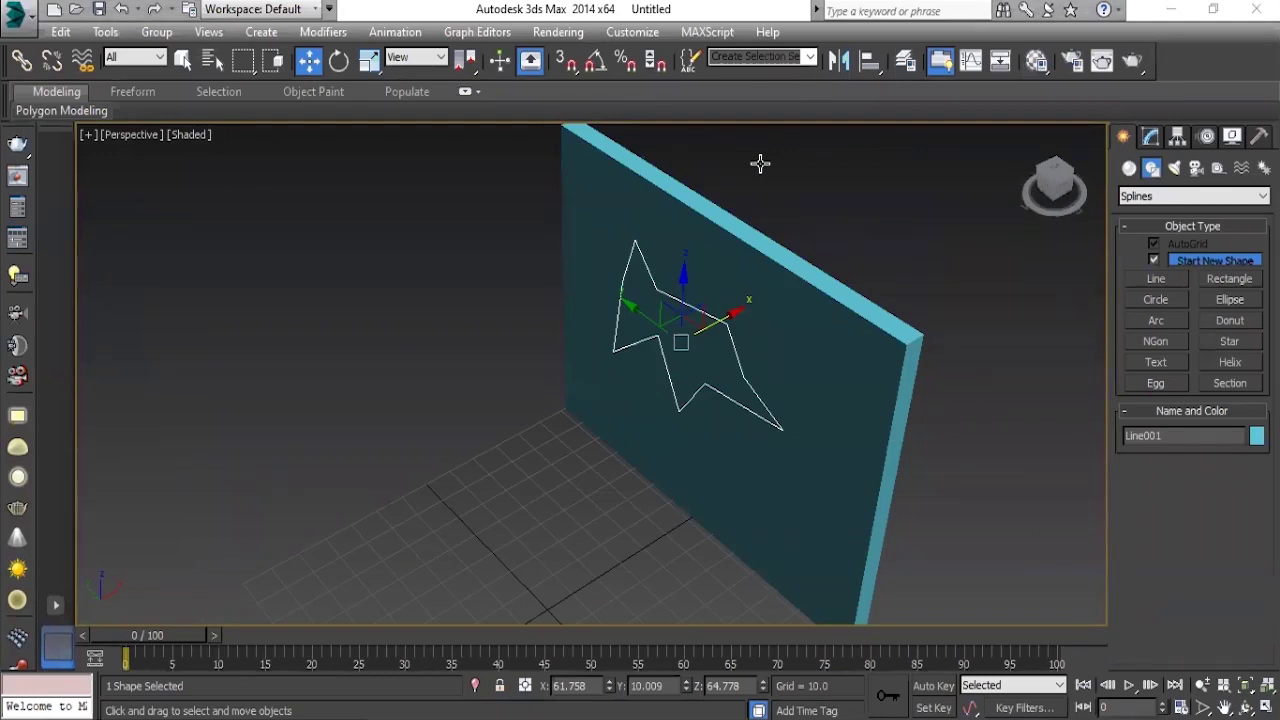
pyautogui.moveTo(736, 313); pyautogui.dragTo(449, 468)
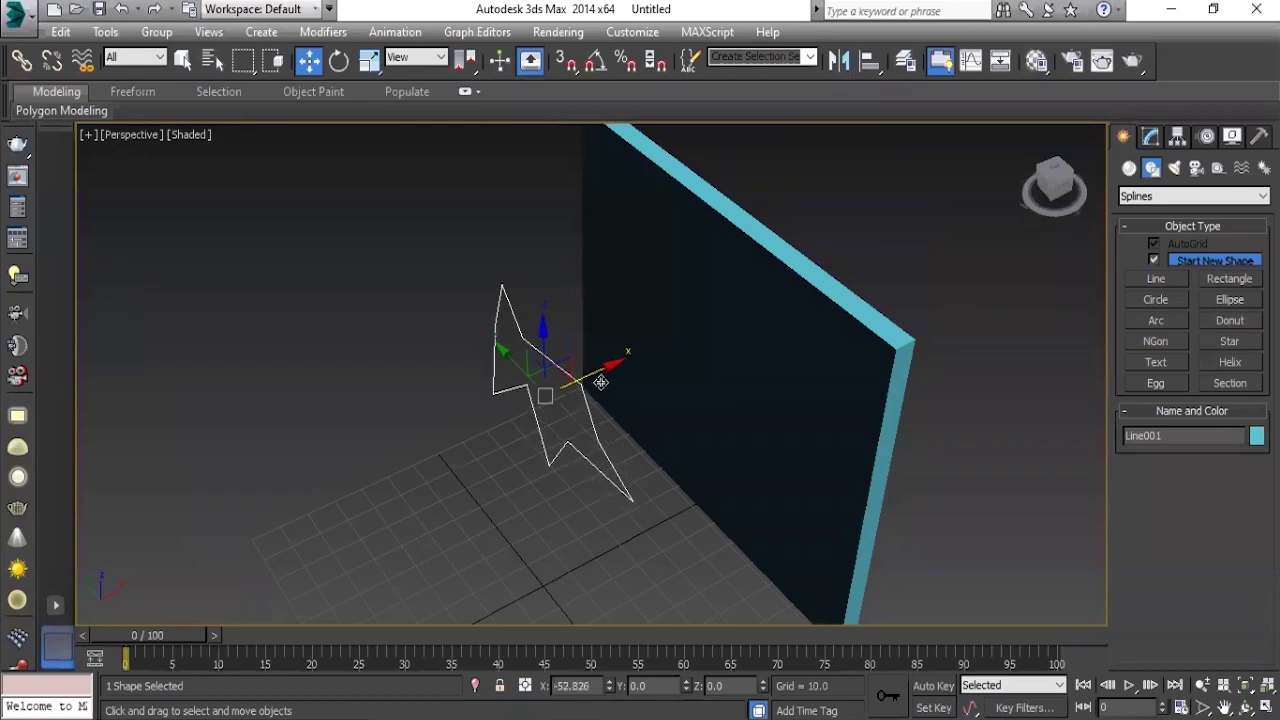
pyautogui.keyDown('alt'); pyautogui.moveTo(449, 466); pyautogui.dragTo(443, 377, button='middle'); pyautogui.keyUp('alt')
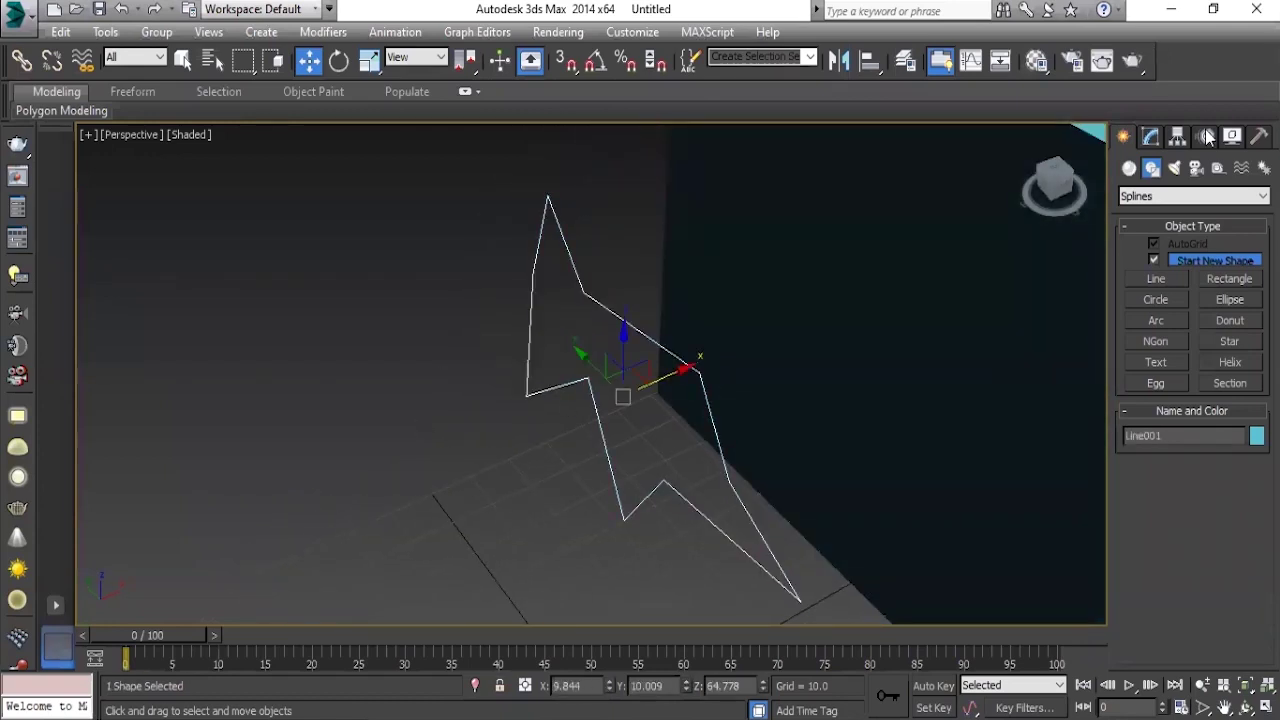
# Add an Extrude modifier to the star line with Amount 28.5.
pyautogui.click(1150, 136)
pyautogui.click(1151, 190)
pyautogui.press('e')
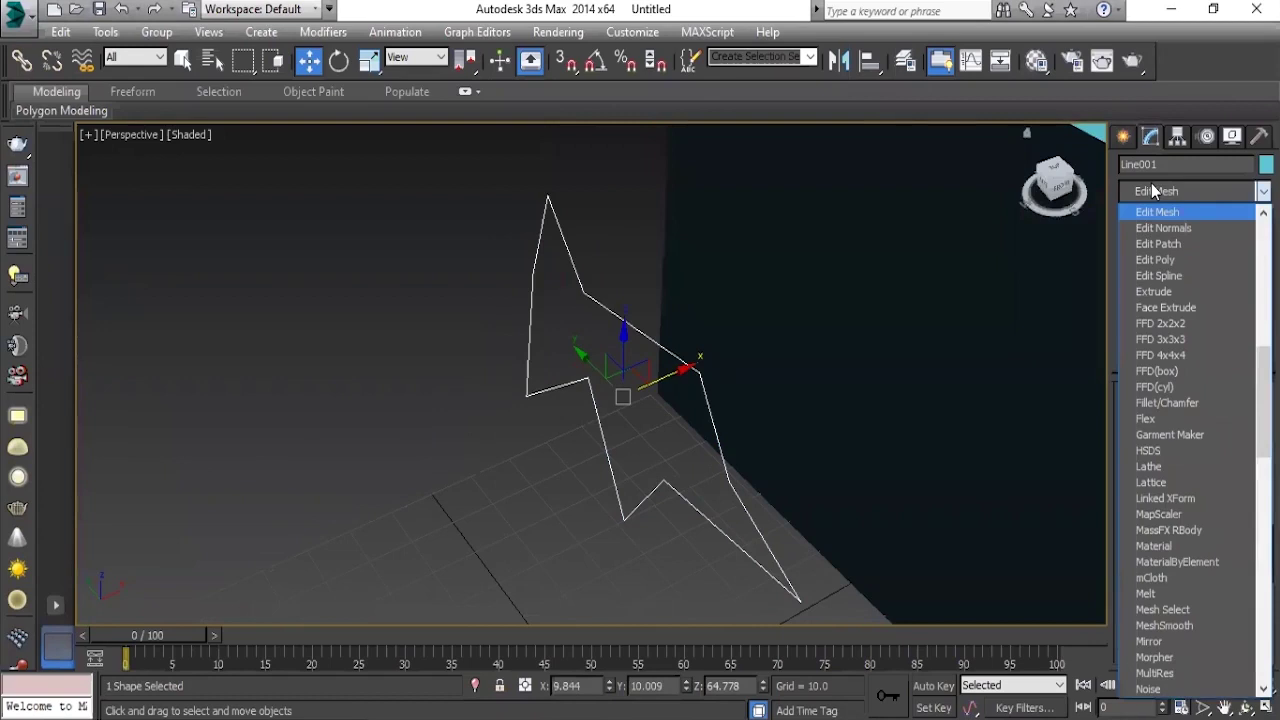
pyautogui.scroll(-2, 1158, 200)
pyautogui.click(1166, 213)
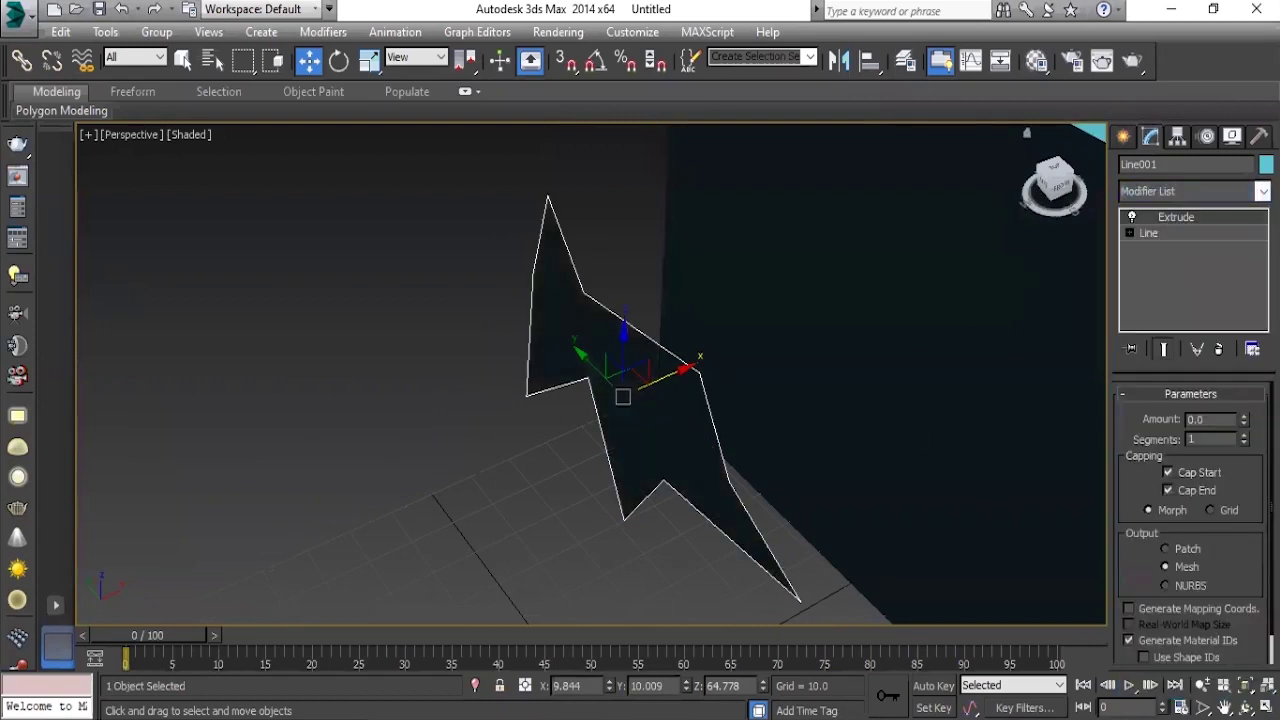
pyautogui.write('28.5')
pyautogui.press('Return')
# Convert the extruded star to an Editable Poly.
pyautogui.moveTo(622, 396)
pyautogui.keyDown('alt'); pyautogui.mouseDown(button='middle')
pyautogui.moveTo(633, 332)
pyautogui.moveTo(557, 366)
pyautogui.mouseUp(button='middle'); pyautogui.keyUp('alt')
pyautogui.rightClick(484, 304)
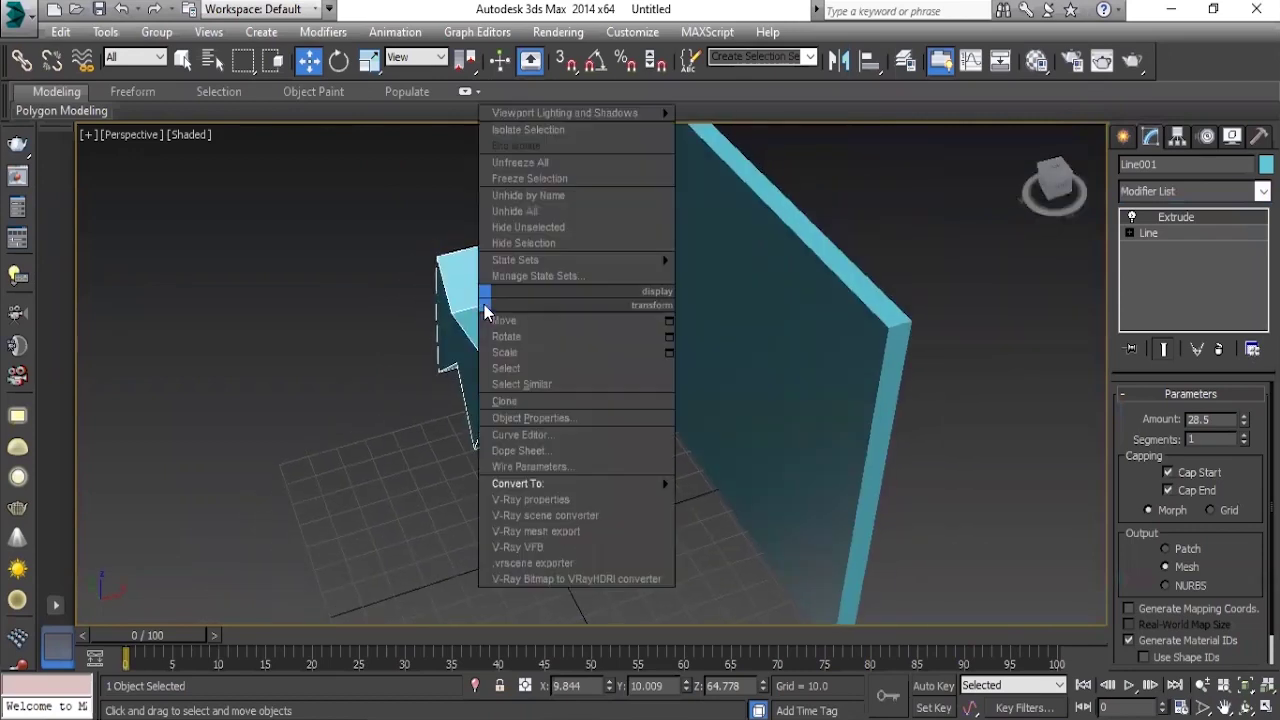
pyautogui.click(757, 498)
# Select the extruded star and move it onto the wall's face.
pyautogui.click(657, 530)
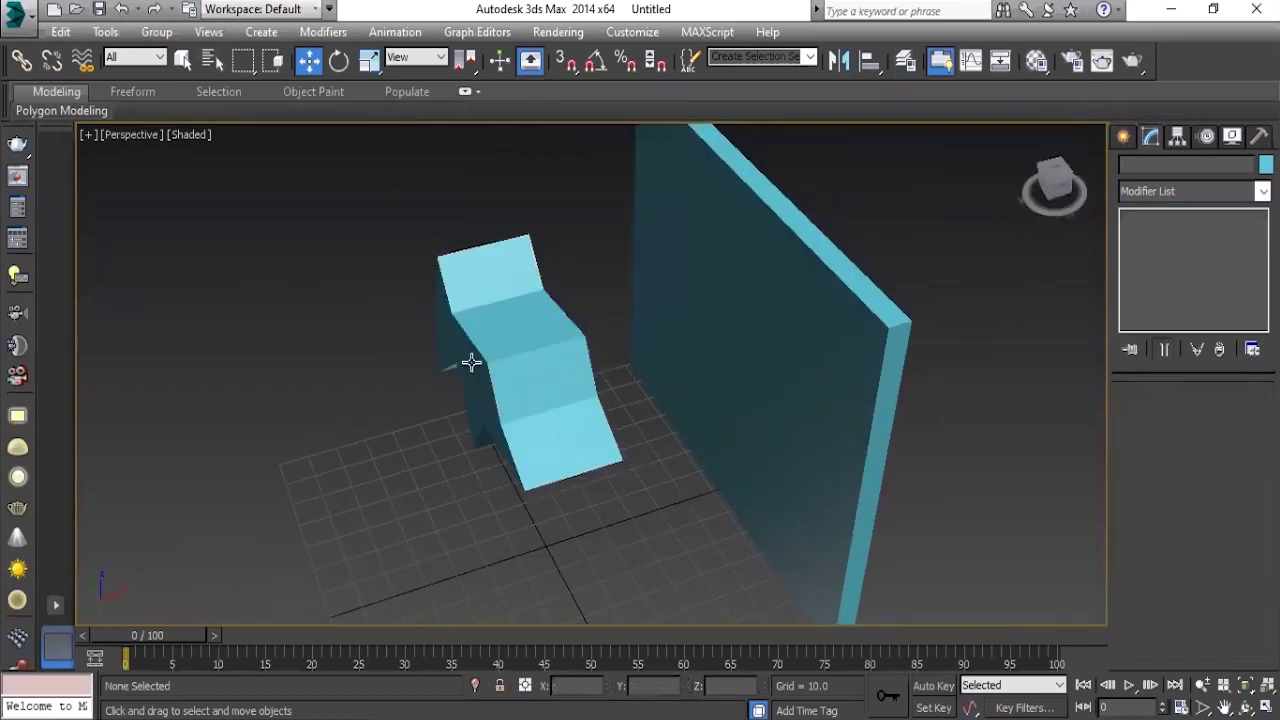
pyautogui.click(471, 362)
pyautogui.keyDown('alt'); pyautogui.moveTo(471, 362); pyautogui.dragTo(643, 222, button='middle'); pyautogui.keyUp('alt')
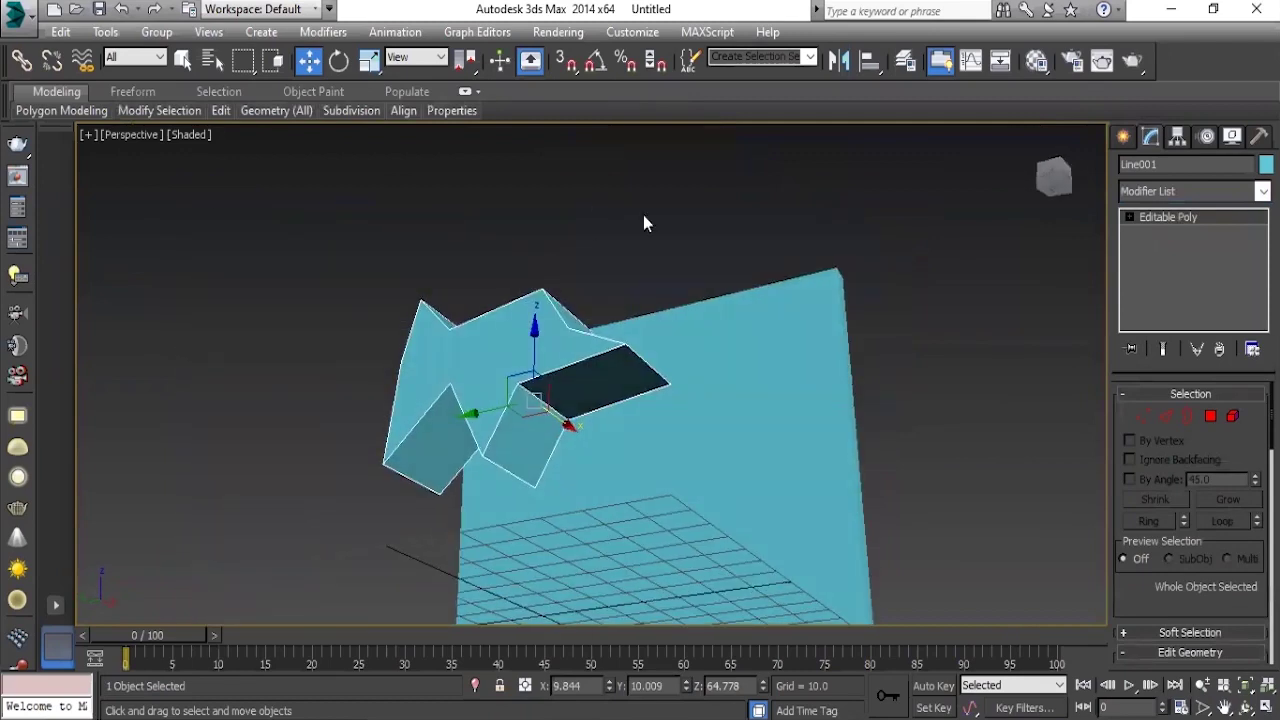
pyautogui.moveTo(644, 374)
pyautogui.keyDown('alt'); pyautogui.mouseDown(button='middle')
pyautogui.moveTo(631, 486)
pyautogui.moveTo(594, 371)
pyautogui.moveTo(563, 420)
pyautogui.moveTo(490, 380)
pyautogui.mouseUp(button='middle'); pyautogui.keyUp('alt')
pyautogui.moveTo(492, 358)
pyautogui.mouseDown()
pyautogui.moveTo(680, 300)
pyautogui.moveTo(719, 354)
pyautogui.mouseUp()
pyautogui.keyDown('alt'); pyautogui.moveTo(719, 354); pyautogui.dragTo(334, 225, button='middle'); pyautogui.keyUp('alt')
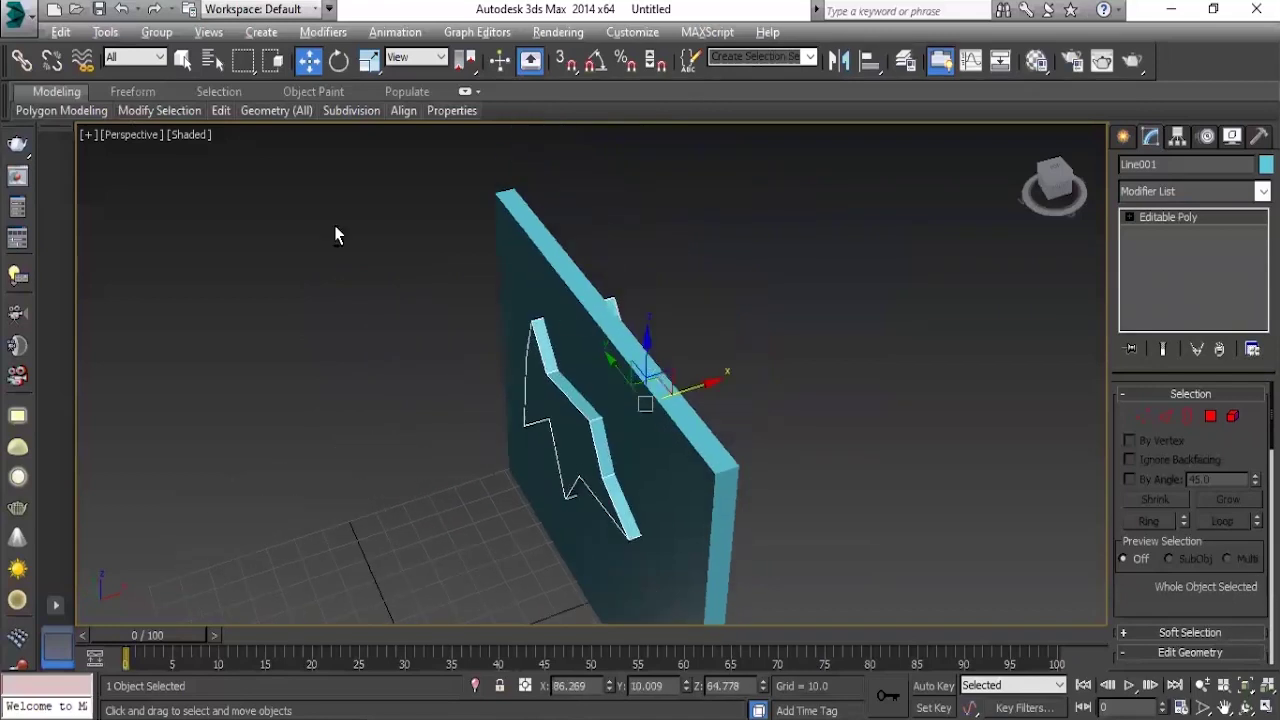
# In the maximized Top view, slide the star along X into the wall's middle, then check it in Perspective.
pyautogui.hotkey('alt', 'w')
pyautogui.rightClick(475, 249)
pyautogui.hotkey('alt', 'w')
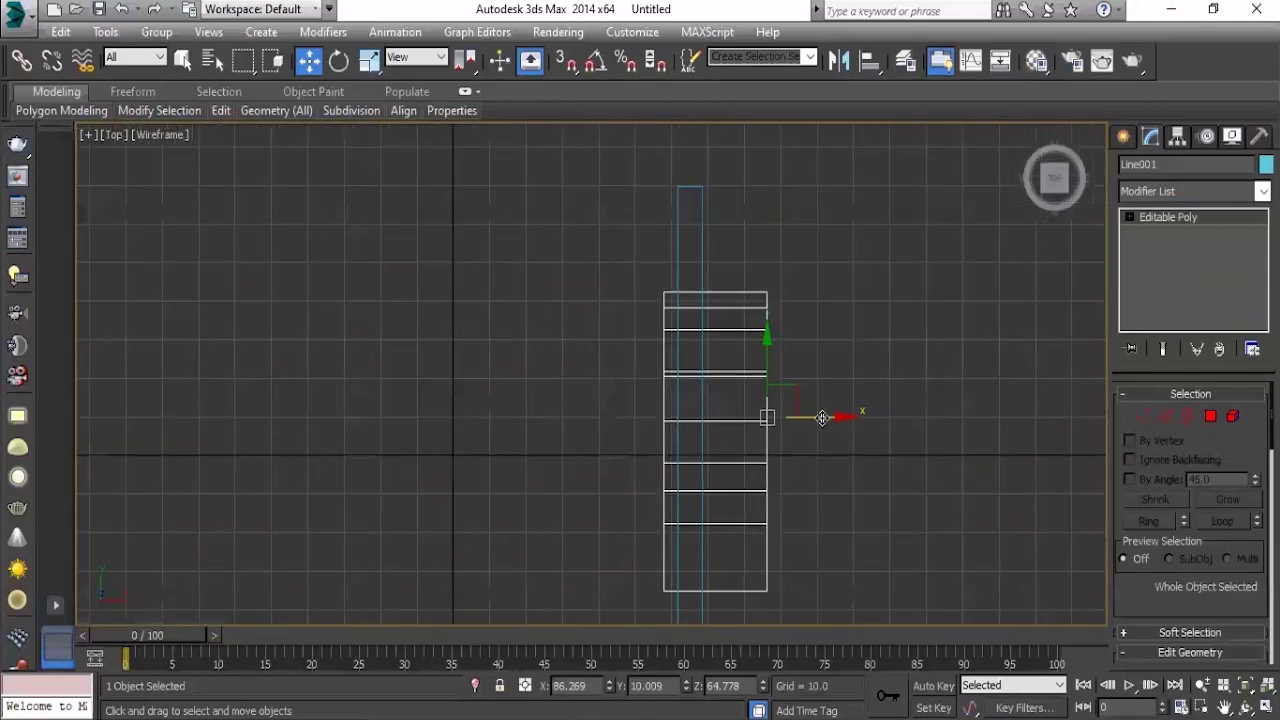
pyautogui.moveTo(822, 418); pyautogui.dragTo(796, 419)
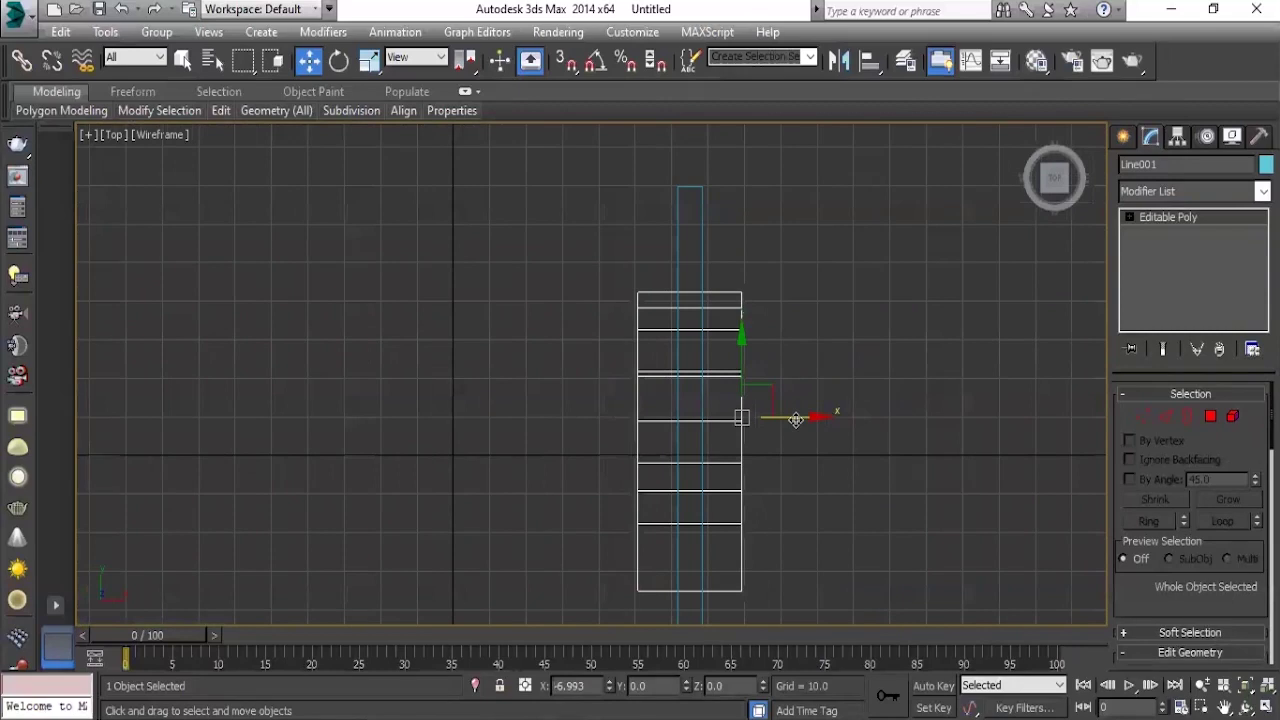
pyautogui.hotkey('alt', 'w')
pyautogui.rightClick(737, 477)
pyautogui.hotkey('alt', 'w')
pyautogui.keyDown('alt'); pyautogui.moveTo(737, 477); pyautogui.dragTo(649, 354, button='middle'); pyautogui.keyUp('alt')
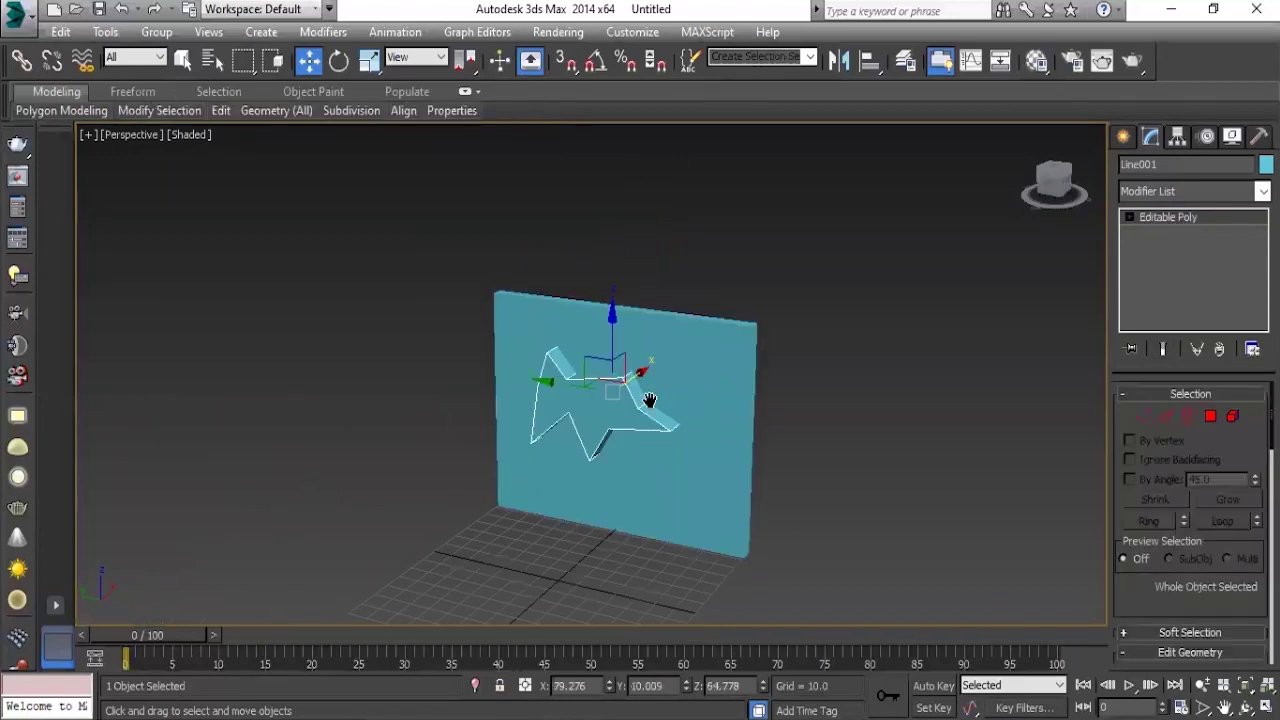
pyautogui.keyDown('alt'); pyautogui.moveTo(649, 400); pyautogui.dragTo(499, 313, button='middle'); pyautogui.keyUp('alt')
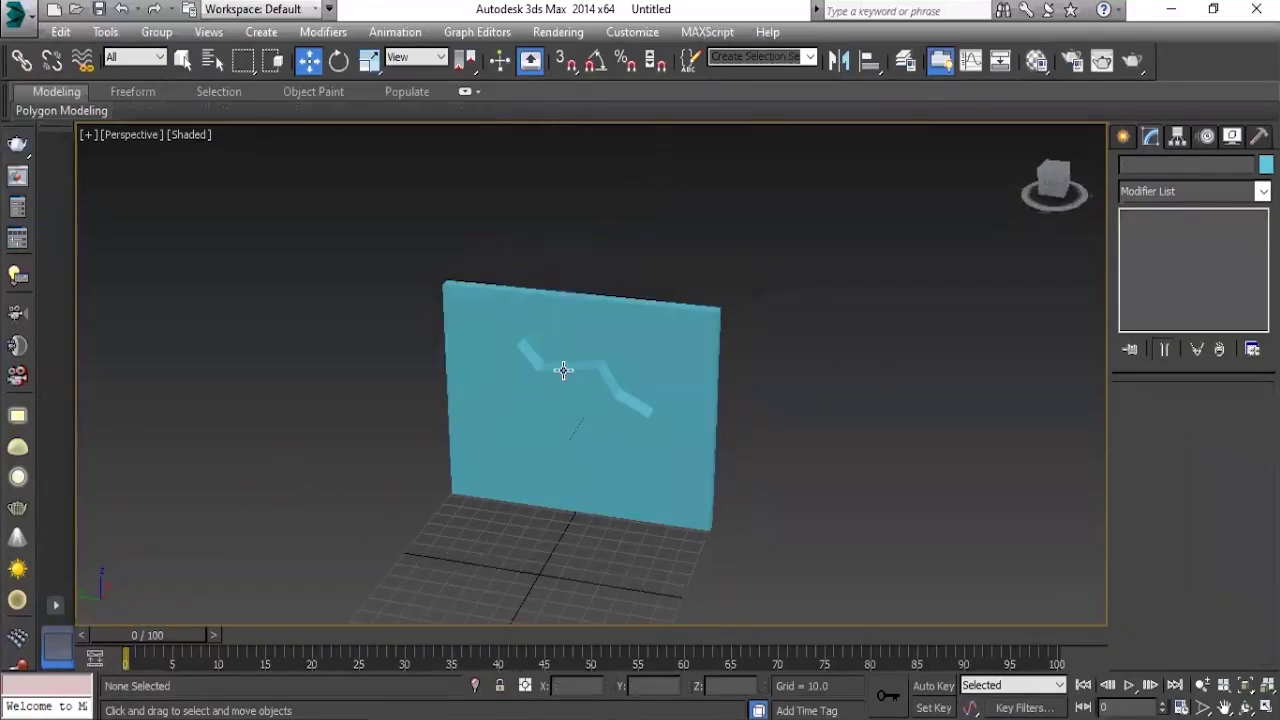
# Change the star's object colour to green and deselect it.
pyautogui.click(1266, 164)
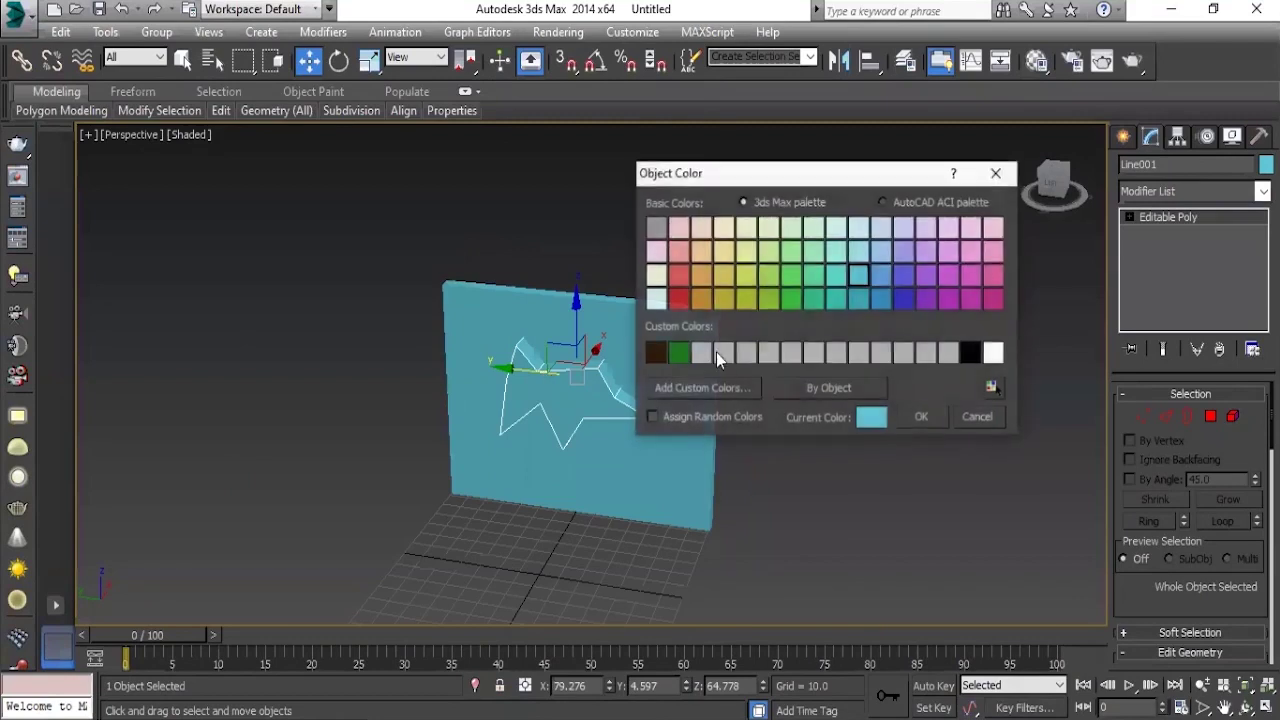
pyautogui.click(772, 283)
pyautogui.click(921, 417)
pyautogui.click(971, 457)
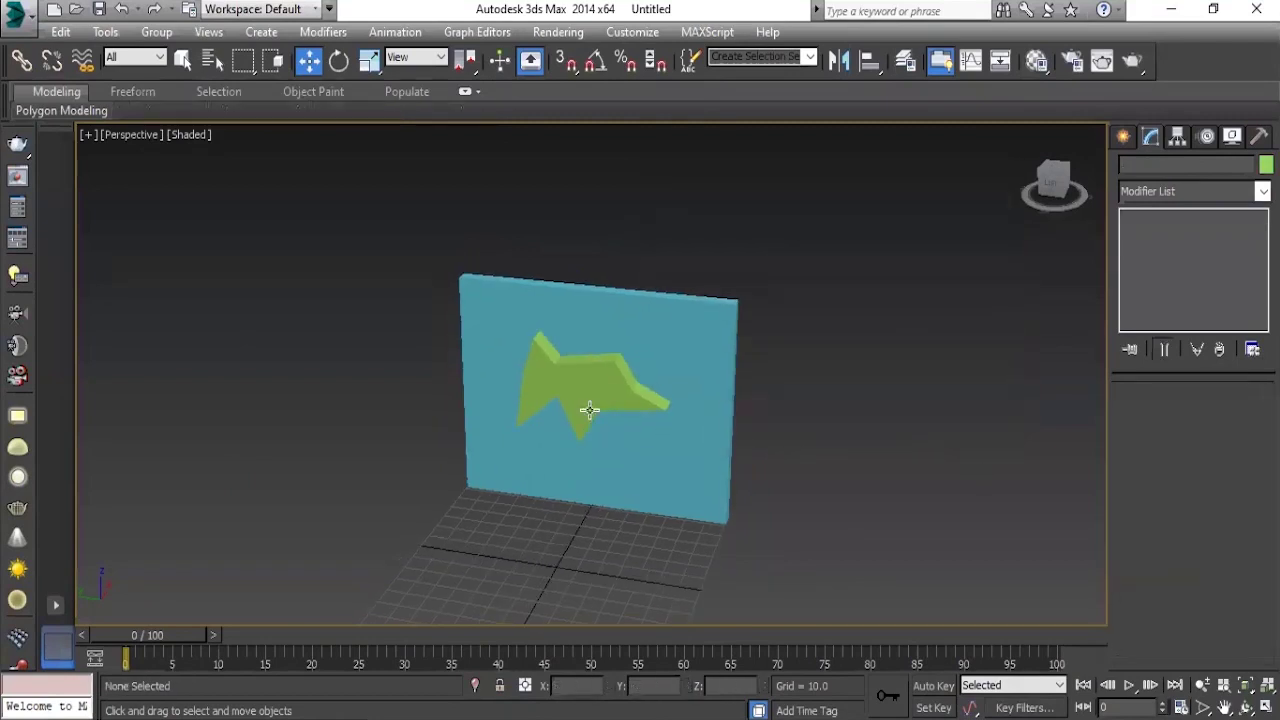
# Orbit and inspect the green star relief against the blue wall, then switch to the notes window.
pyautogui.scroll(3, 604, 390)
pyautogui.moveTo(604, 390); pyautogui.dragTo(614, 384, button='middle')
pyautogui.click(646, 309)
pyautogui.moveTo(646, 309); pyautogui.dragTo(663, 337, button='middle')
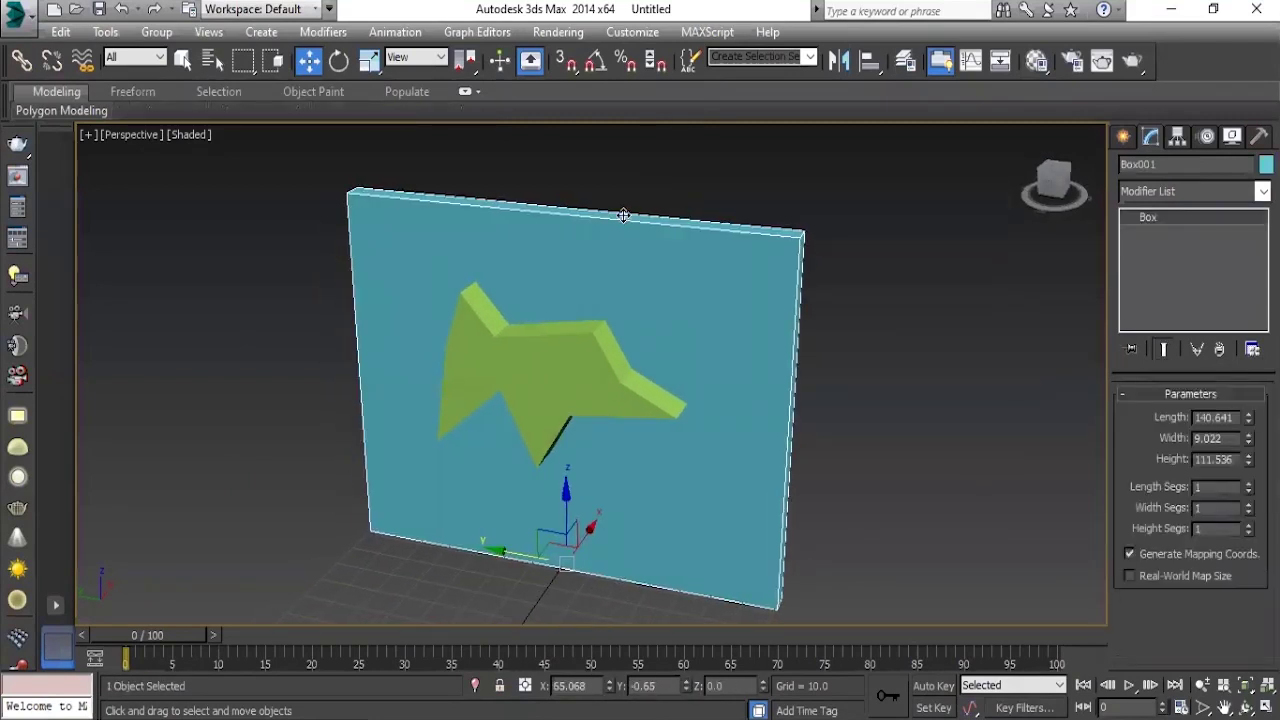
pyautogui.keyDown('alt'); pyautogui.moveTo(531, 452); pyautogui.dragTo(534, 429, button='middle'); pyautogui.keyUp('alt')
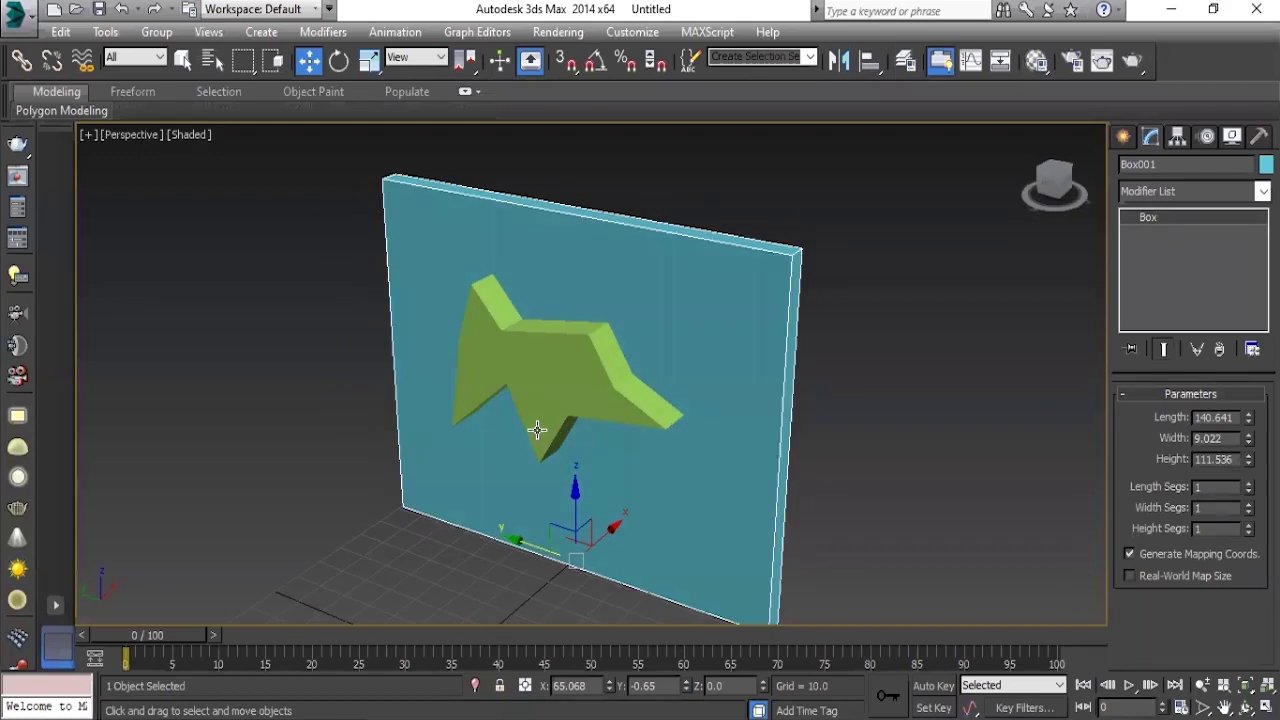
pyautogui.click(561, 361)
pyautogui.click(929, 433)
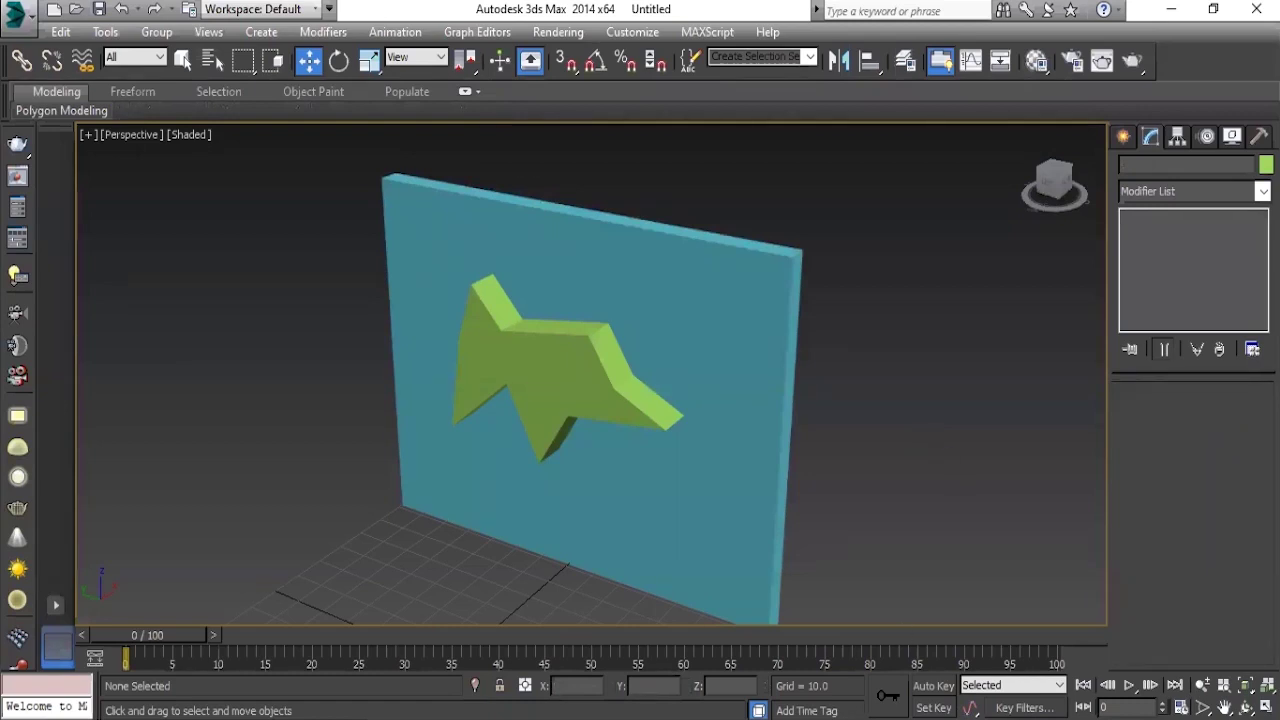
pyautogui.hotkey('alt', 'Tab')
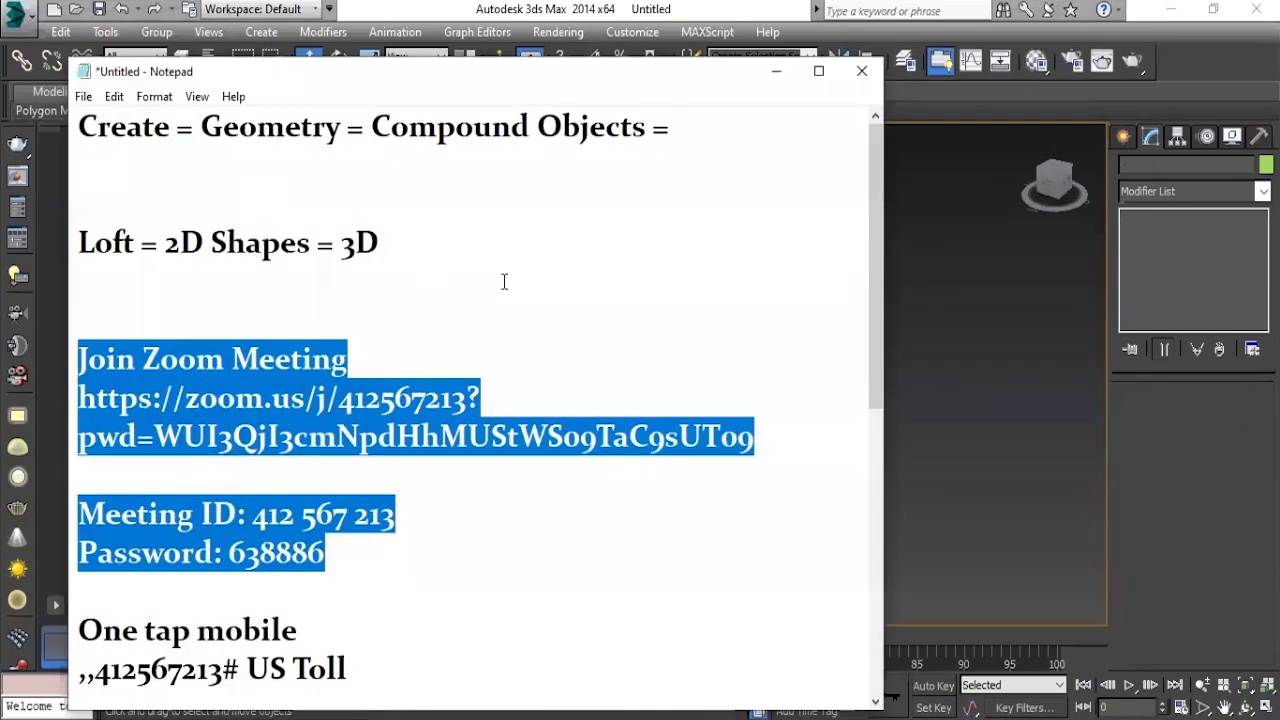
# Delete the meeting details and blank lines, then type 'Create = Geometry = Compound Objects = ProBoolea'.
pyautogui.press('Delete')
pyautogui.scroll(-3, 443, 457)
pyautogui.moveTo(443, 457)
pyautogui.mouseDown()
pyautogui.moveTo(61, 287)
pyautogui.moveTo(60, 390)
pyautogui.mouseUp()
pyautogui.press('Delete')
pyautogui.click(86, 246)
pyautogui.press('BackSpace')
pyautogui.press('BackSpace')
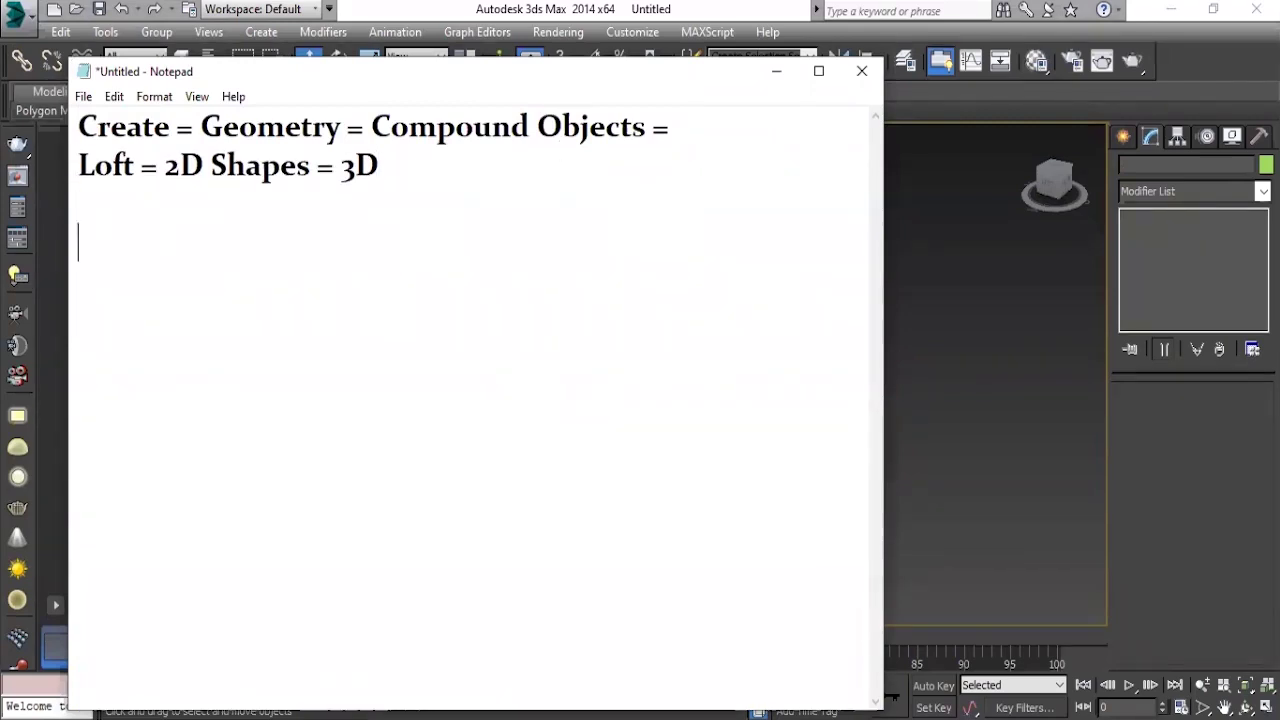
pyautogui.write('Create')
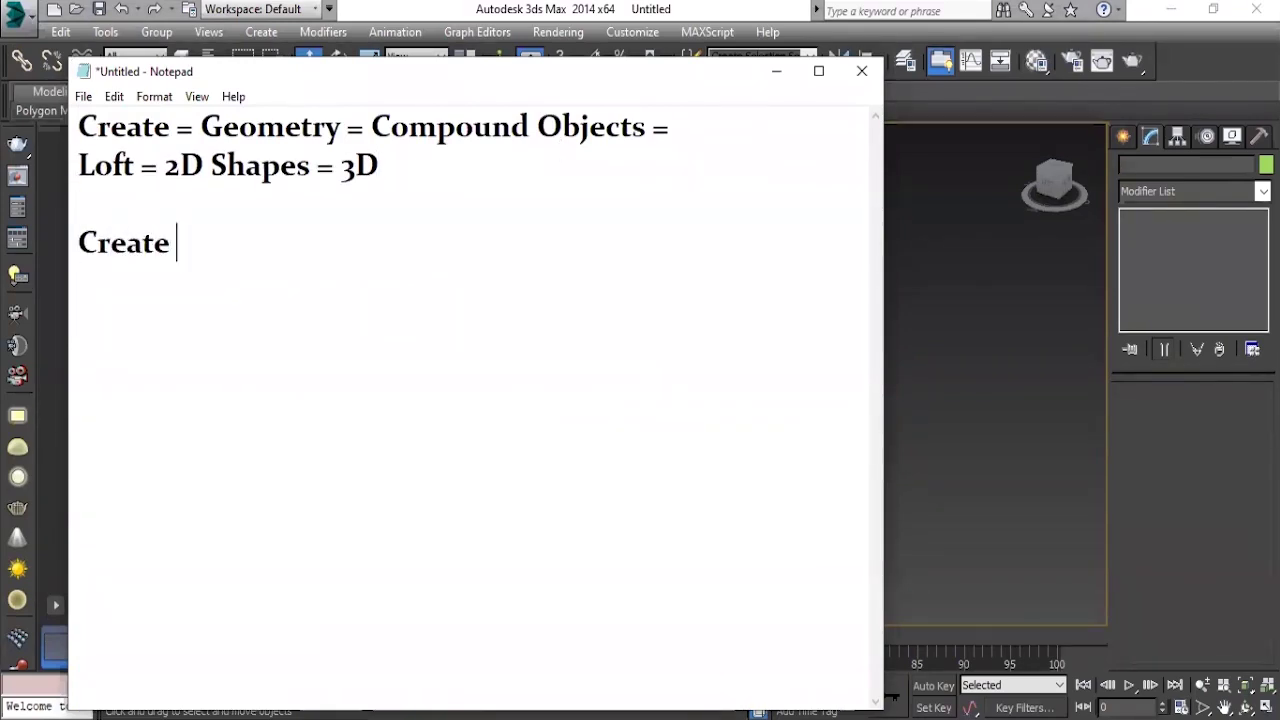
pyautogui.write(' = Geometry = Compound ')
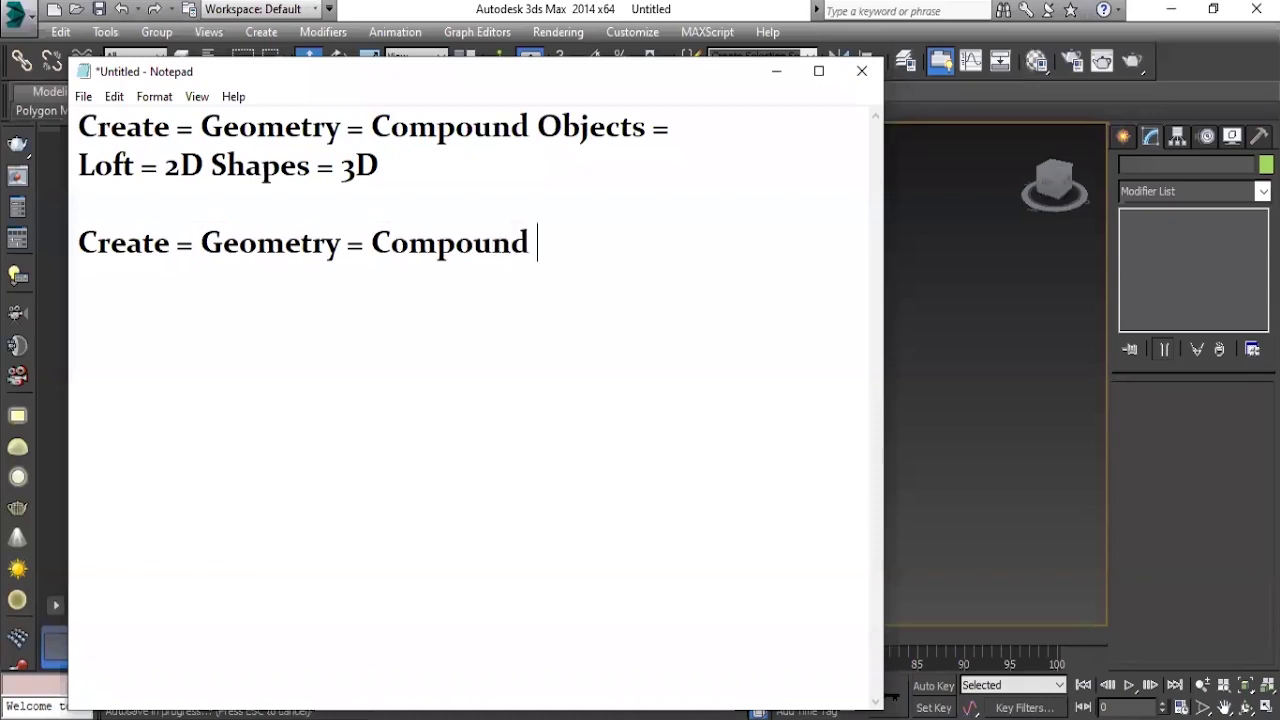
pyautogui.write('Objects = ')
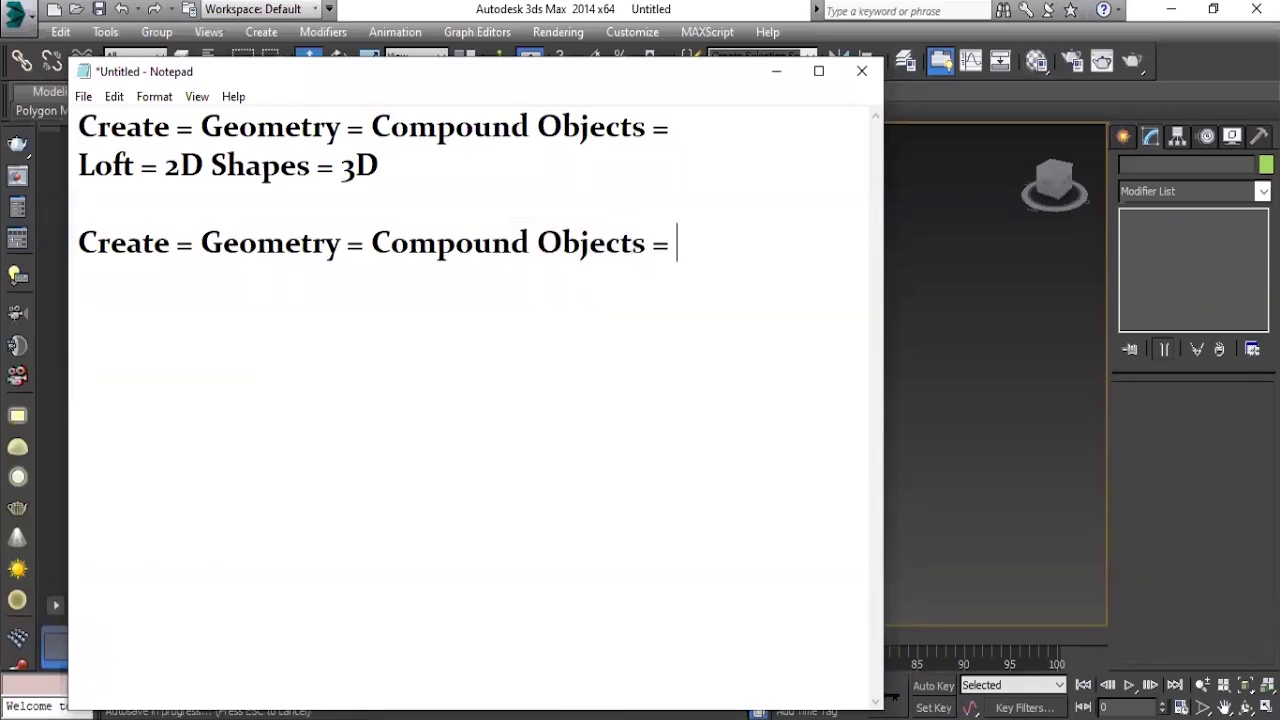
pyautogui.write('ProB')
pyautogui.write('oolea')
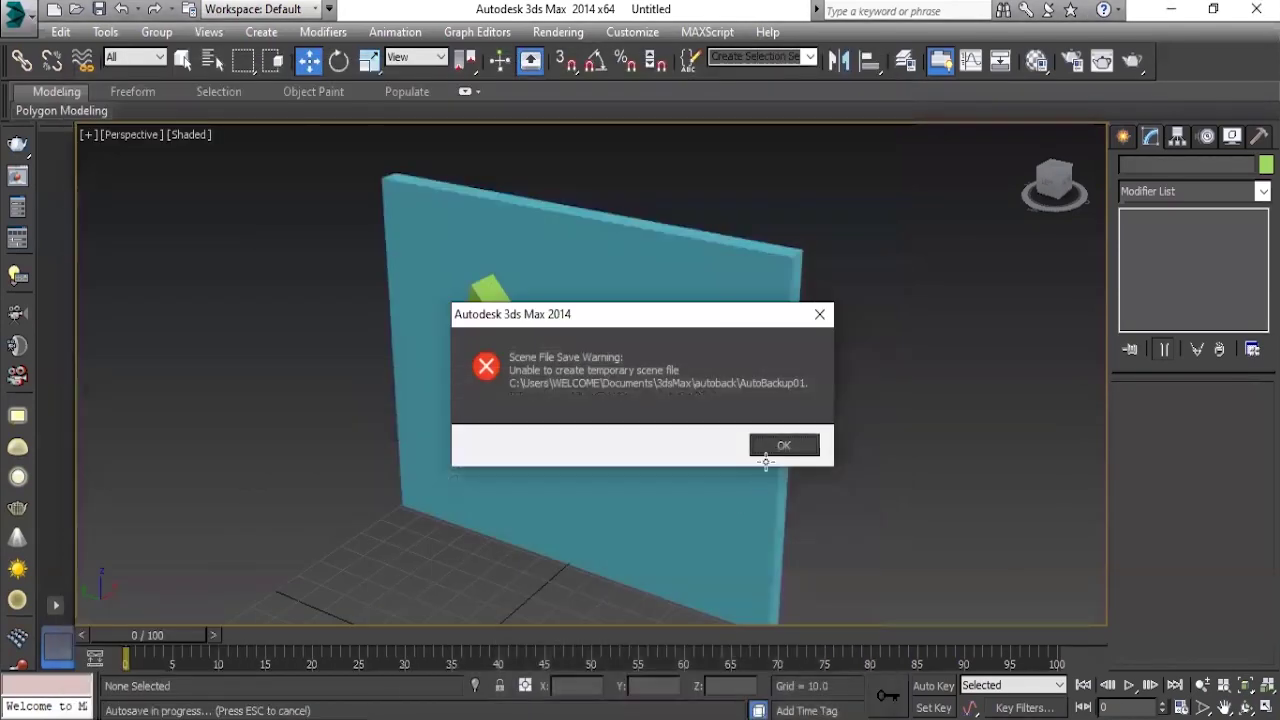
# Dismiss the autosave warning, select Box001, and start a ProBoolean from Compound Objects.
pyautogui.click(766, 452)
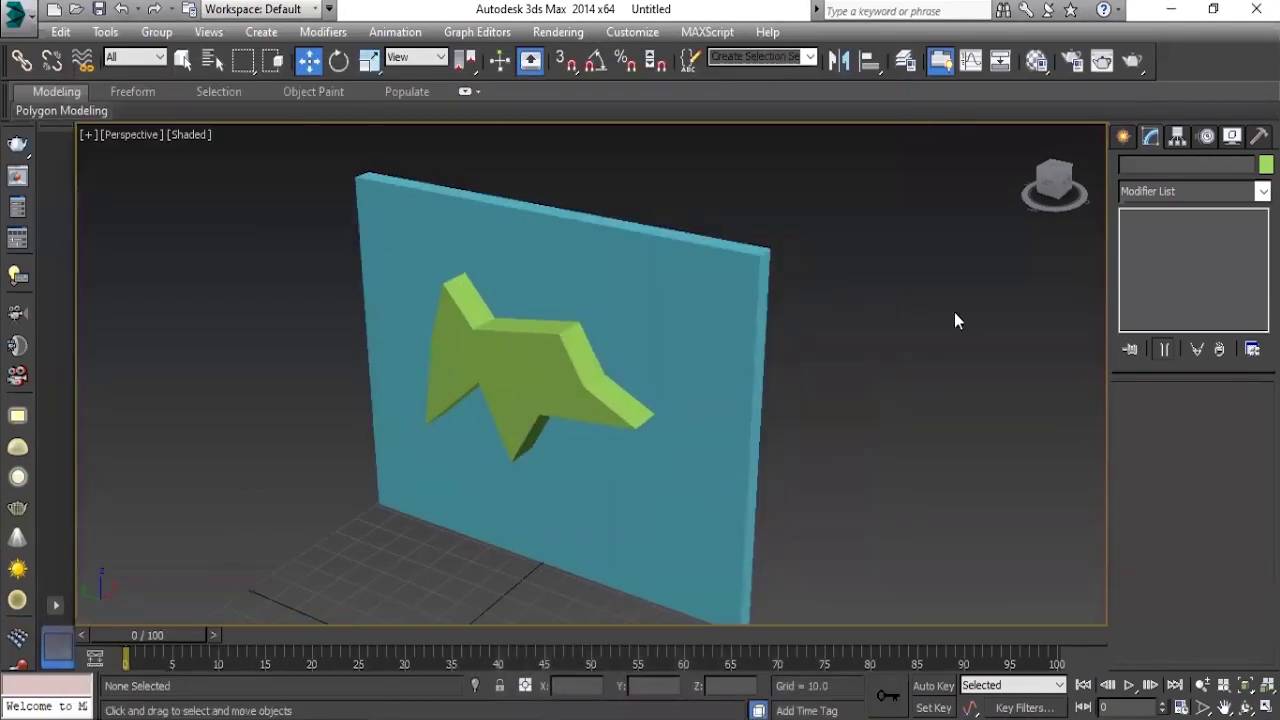
pyautogui.click(692, 274)
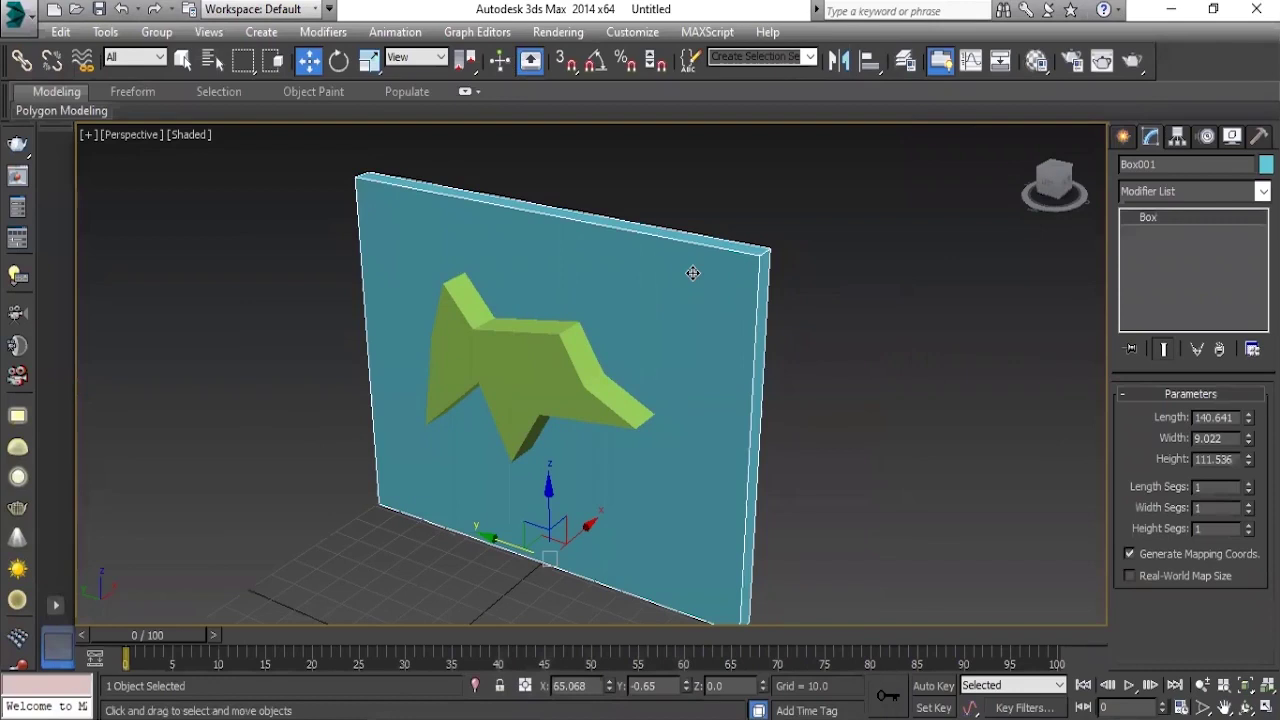
pyautogui.click(1123, 136)
pyautogui.click(1129, 168)
pyautogui.click(1141, 197)
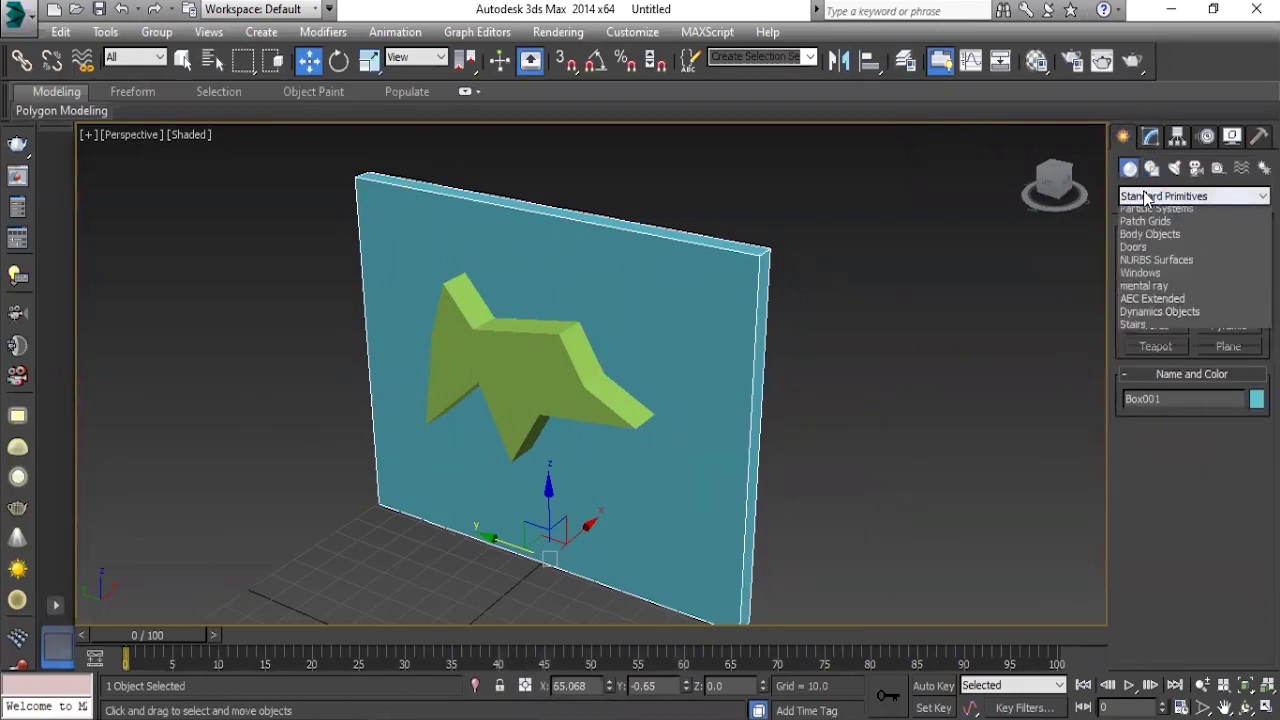
pyautogui.click(1150, 241)
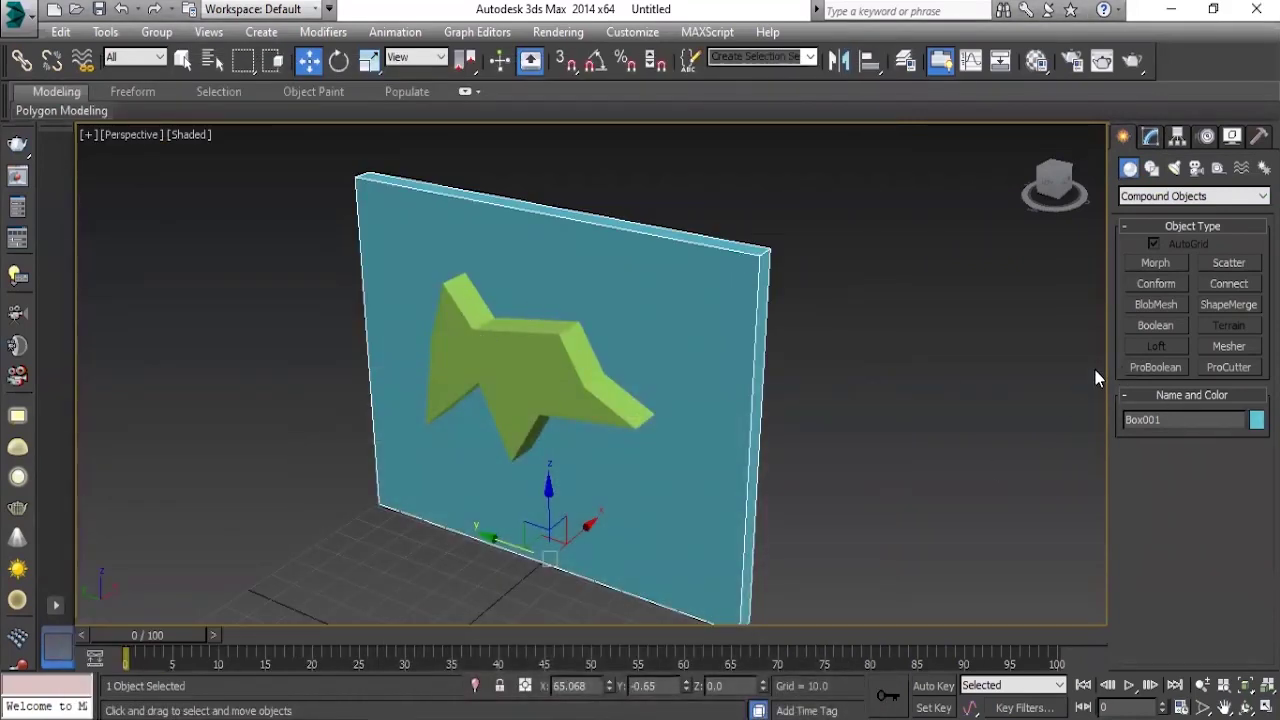
pyautogui.click(1149, 368)
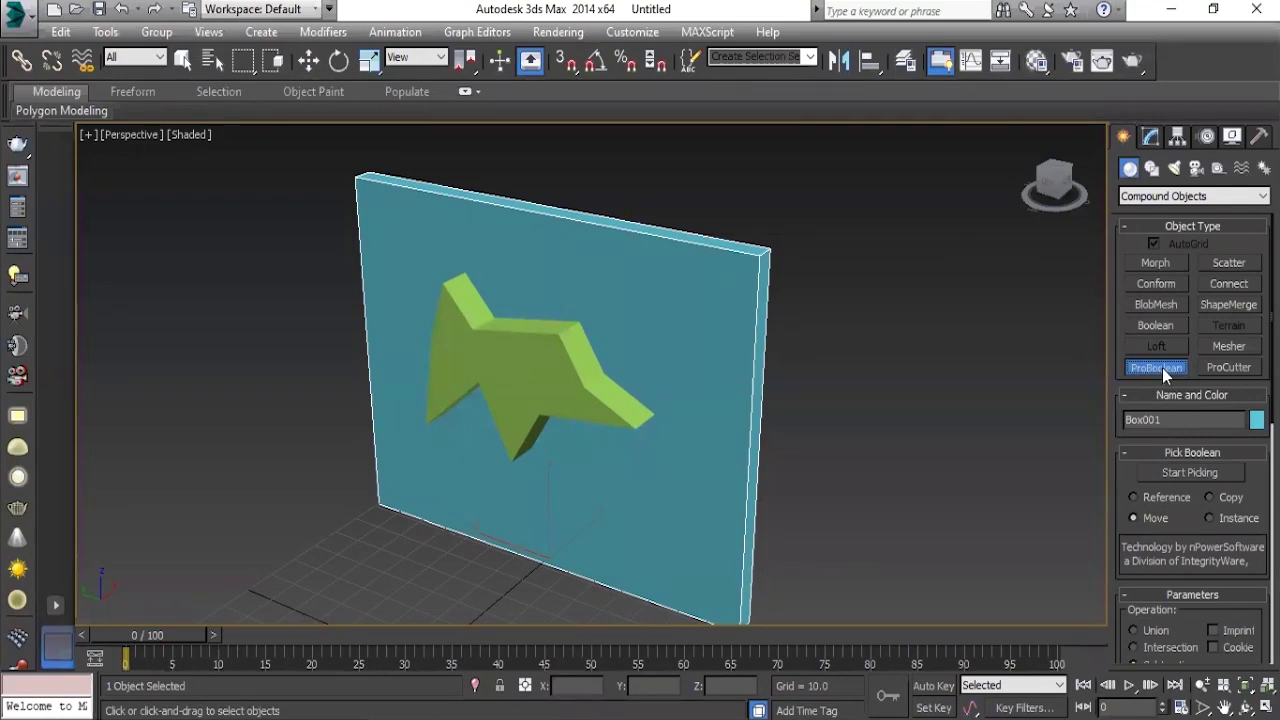
# Pick the green star as the ProBoolean operand and inspect the star-shaped hole through Box001.
pyautogui.click(1188, 470)
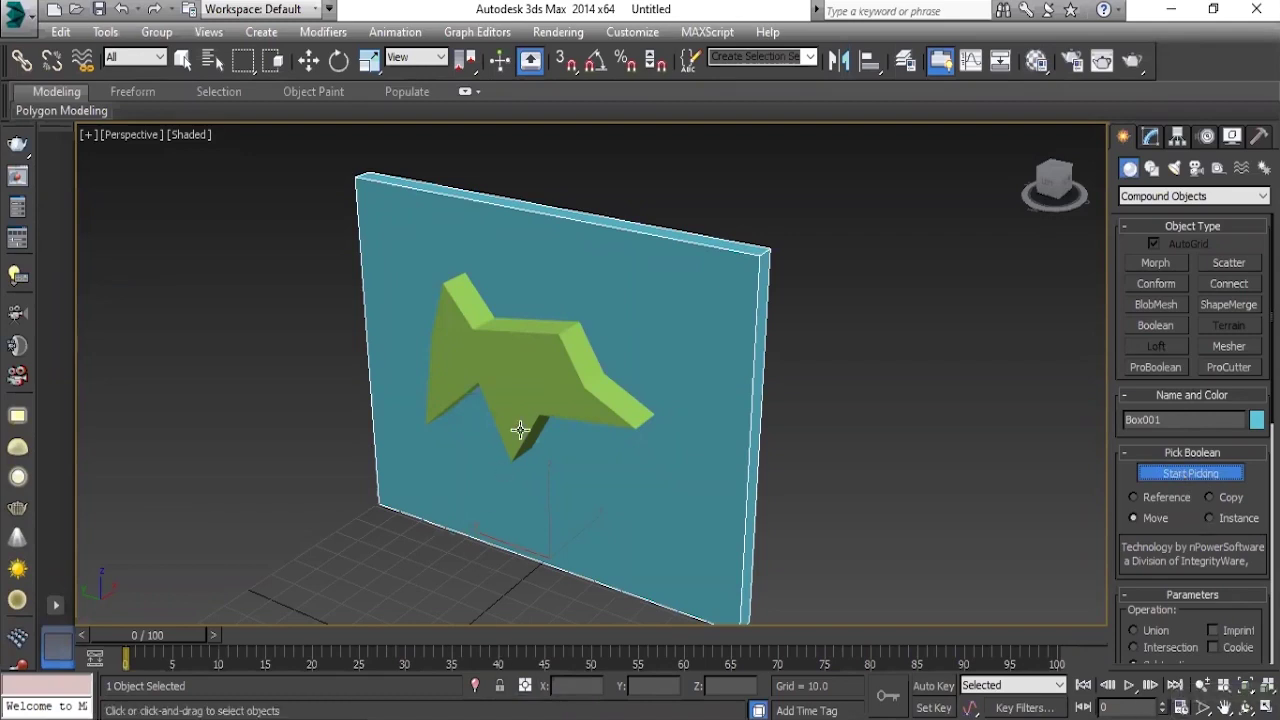
pyautogui.click(536, 368)
pyautogui.moveTo(646, 554)
pyautogui.mouseDown(button='middle')
pyautogui.moveTo(629, 500)
pyautogui.moveTo(559, 529)
pyautogui.moveTo(650, 458)
pyautogui.moveTo(888, 436)
pyautogui.moveTo(737, 443)
pyautogui.moveTo(446, 491)
pyautogui.moveTo(794, 477)
pyautogui.mouseUp(button='middle')
pyautogui.scroll(5, 600, 460)
pyautogui.scroll(-5, 651, 457)
pyautogui.moveTo(651, 457)
pyautogui.keyDown('alt'); pyautogui.mouseDown(button='middle')
pyautogui.moveTo(663, 449)
pyautogui.moveTo(652, 425)
pyautogui.moveTo(634, 451)
pyautogui.moveTo(669, 470)
pyautogui.mouseUp(button='middle'); pyautogui.keyUp('alt')
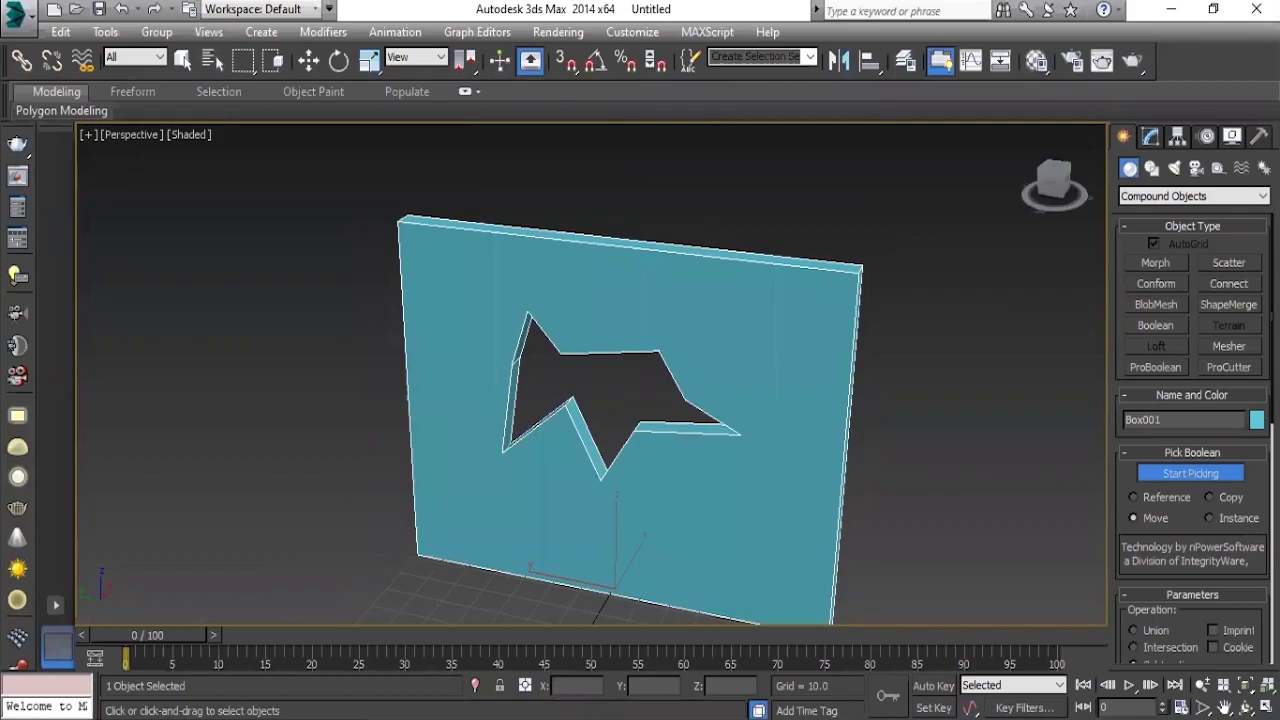
pyautogui.scroll(-3, 1243, 500)
pyautogui.scroll(2, 1243, 500)
pyautogui.scroll(1, 1243, 500)
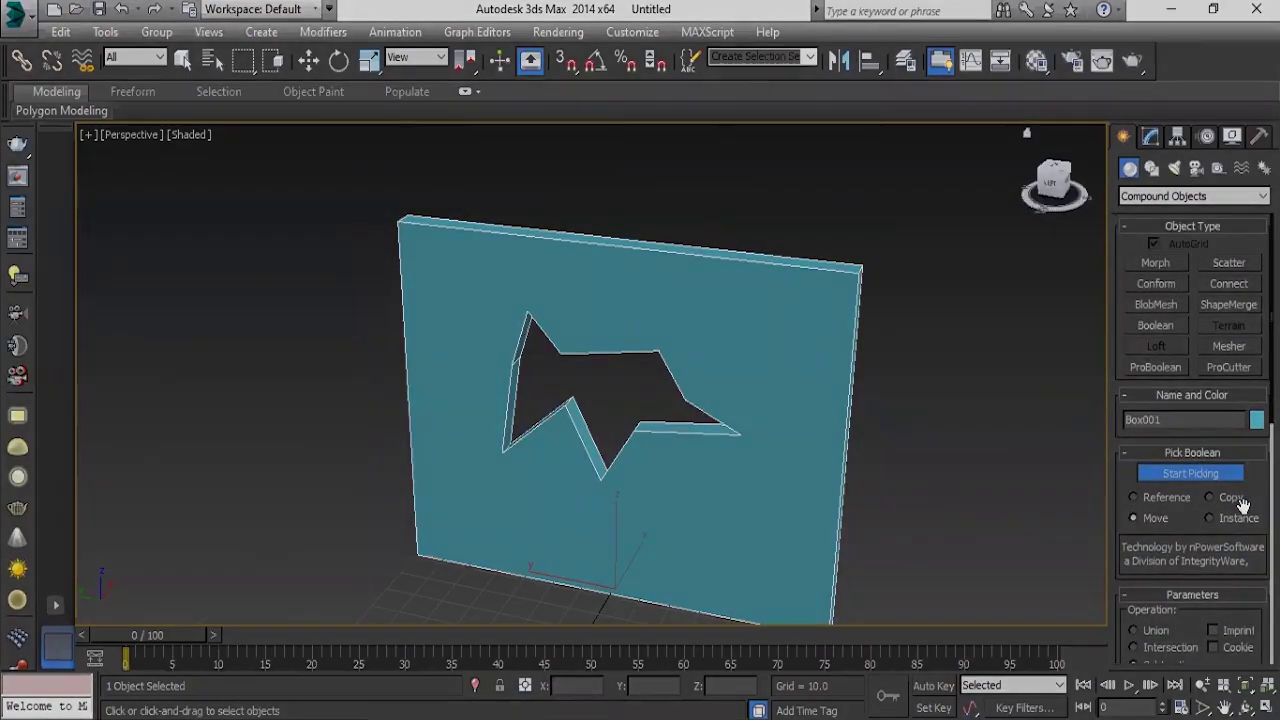